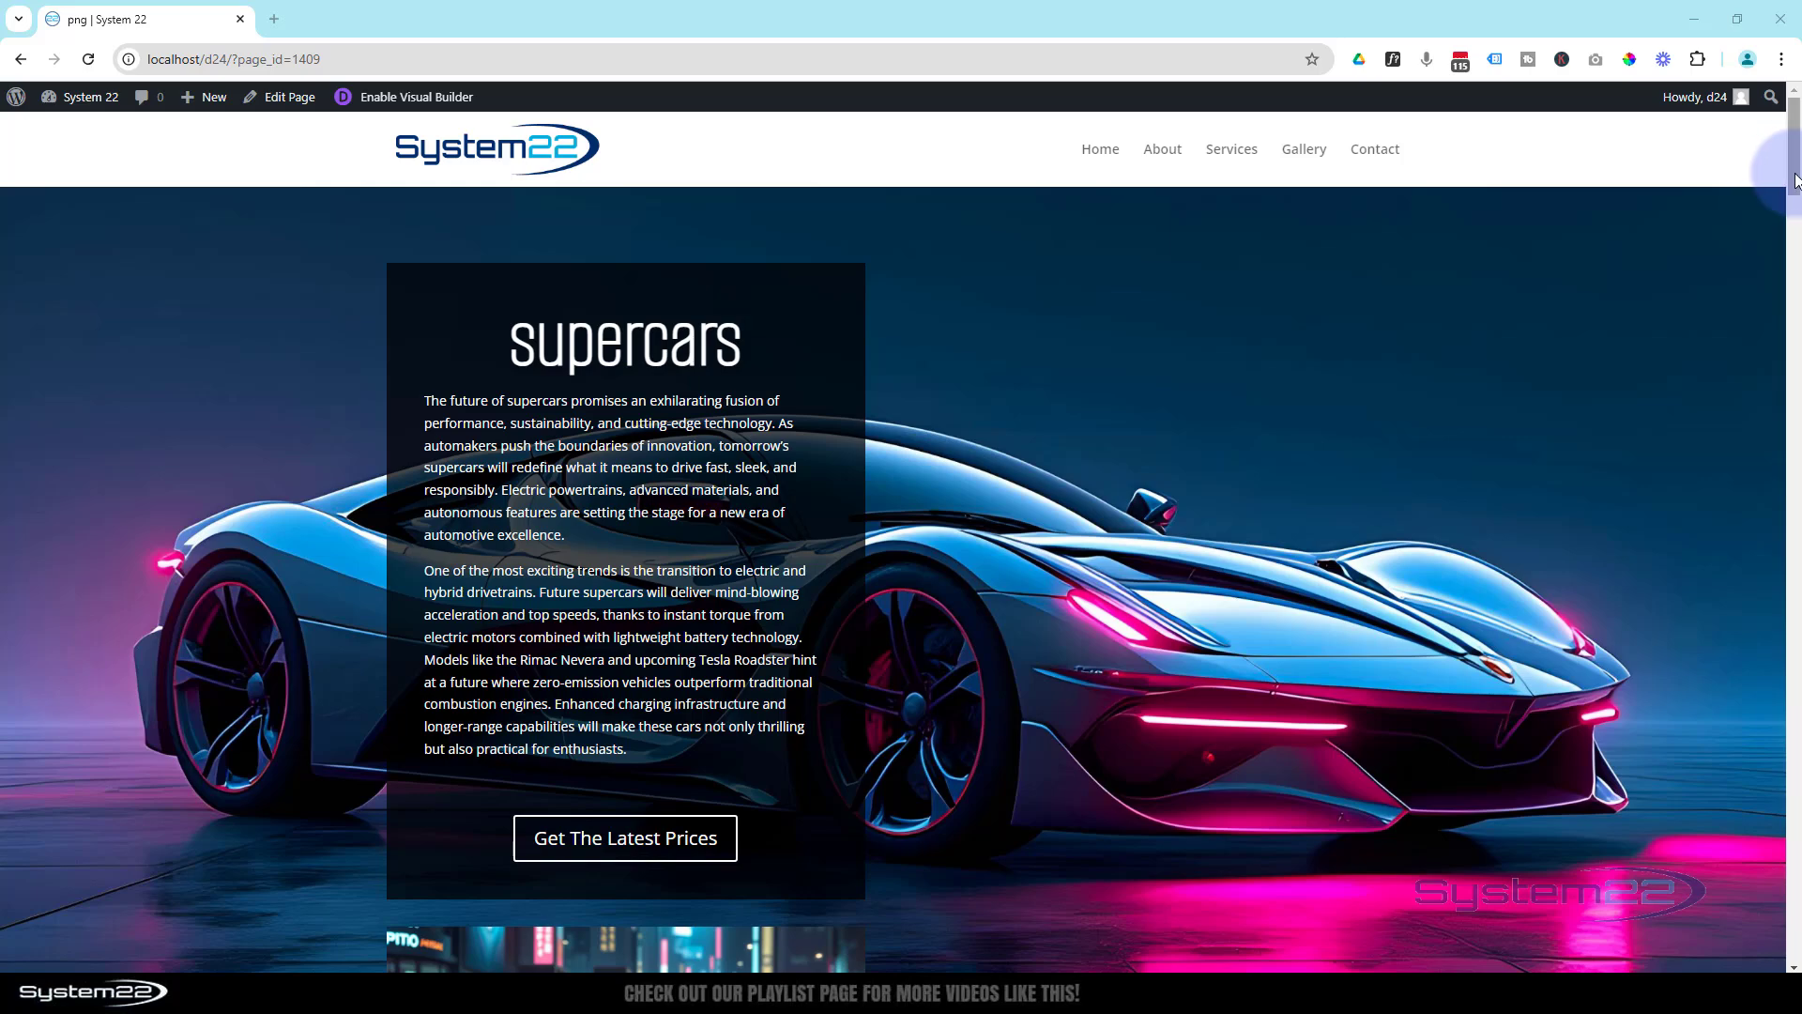
- Look through the finished demo page from top to bottom, examining how its text panels and image columns behave while scrolling
{"action": "left_click_drag", "start_coordinate": [1795, 178], "coordinate": [1797, 420]}
{"action": "scroll", "coordinate": [1566, 363], "scroll_direction": "down", "scroll_amount": 3}
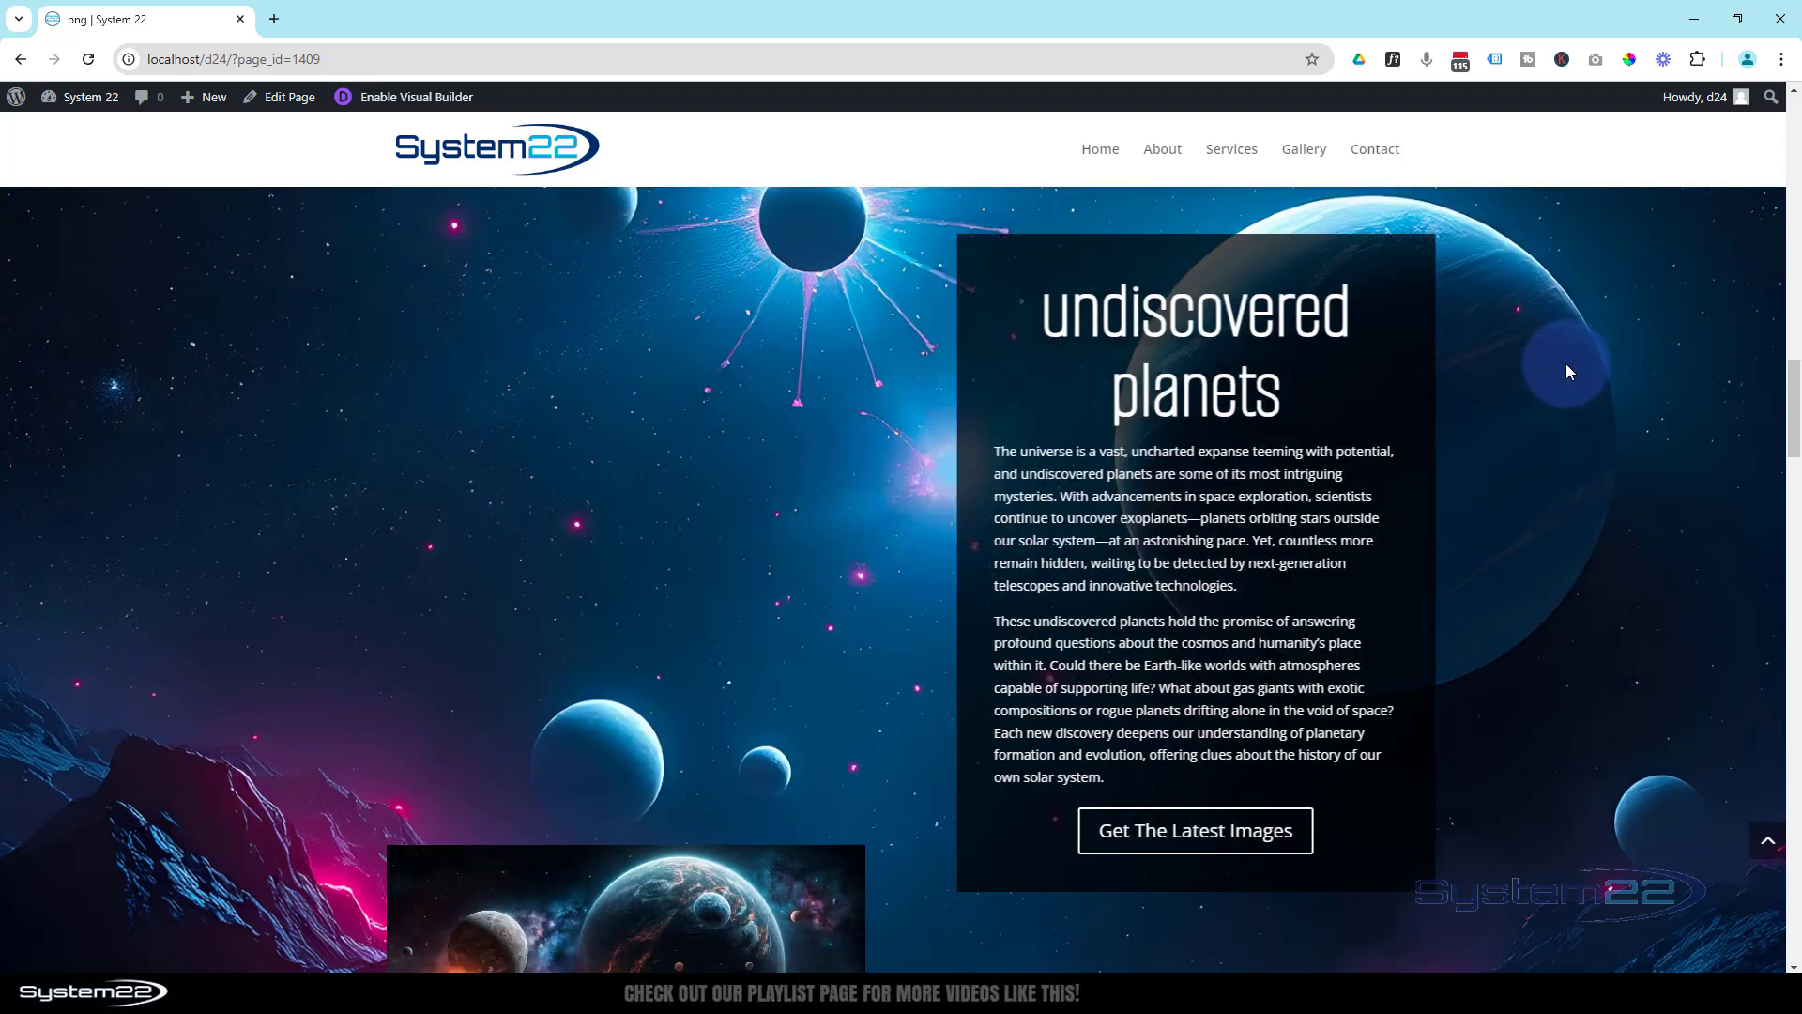
{"action": "scroll", "coordinate": [1566, 363], "scroll_direction": "down", "scroll_amount": 9}
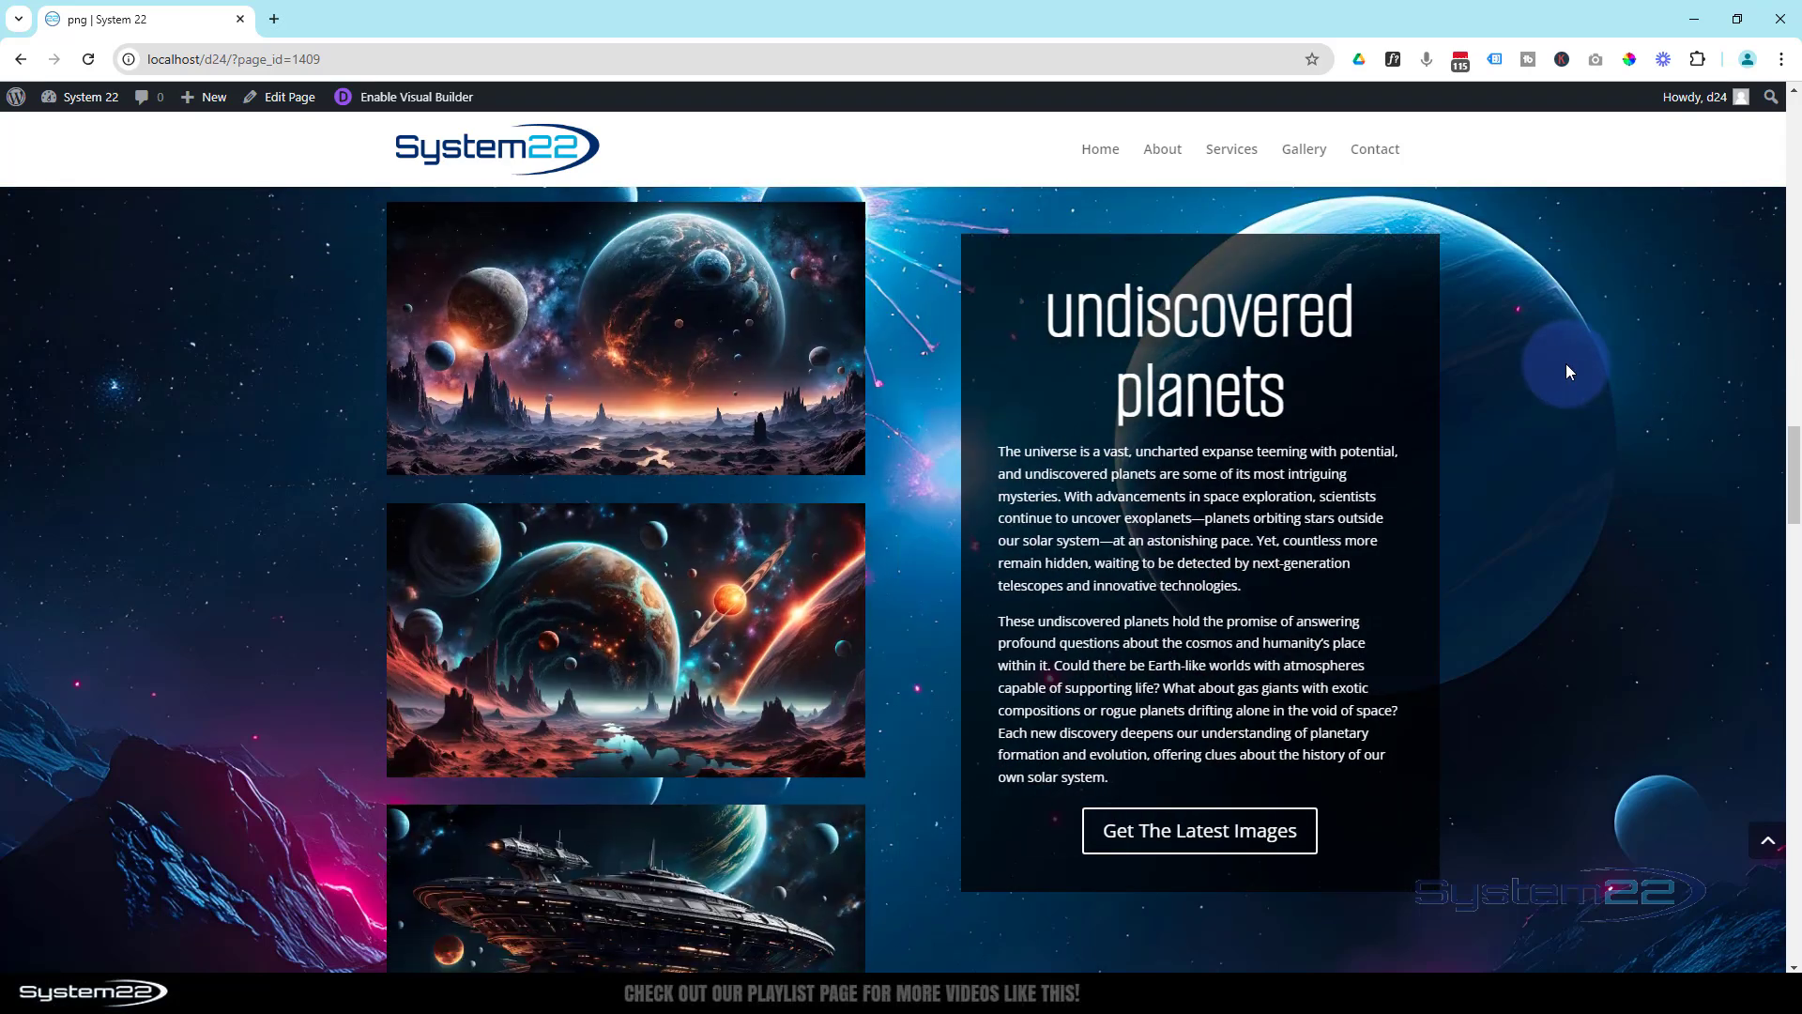
{"action": "scroll", "coordinate": [1567, 365], "scroll_direction": "down", "scroll_amount": 5}
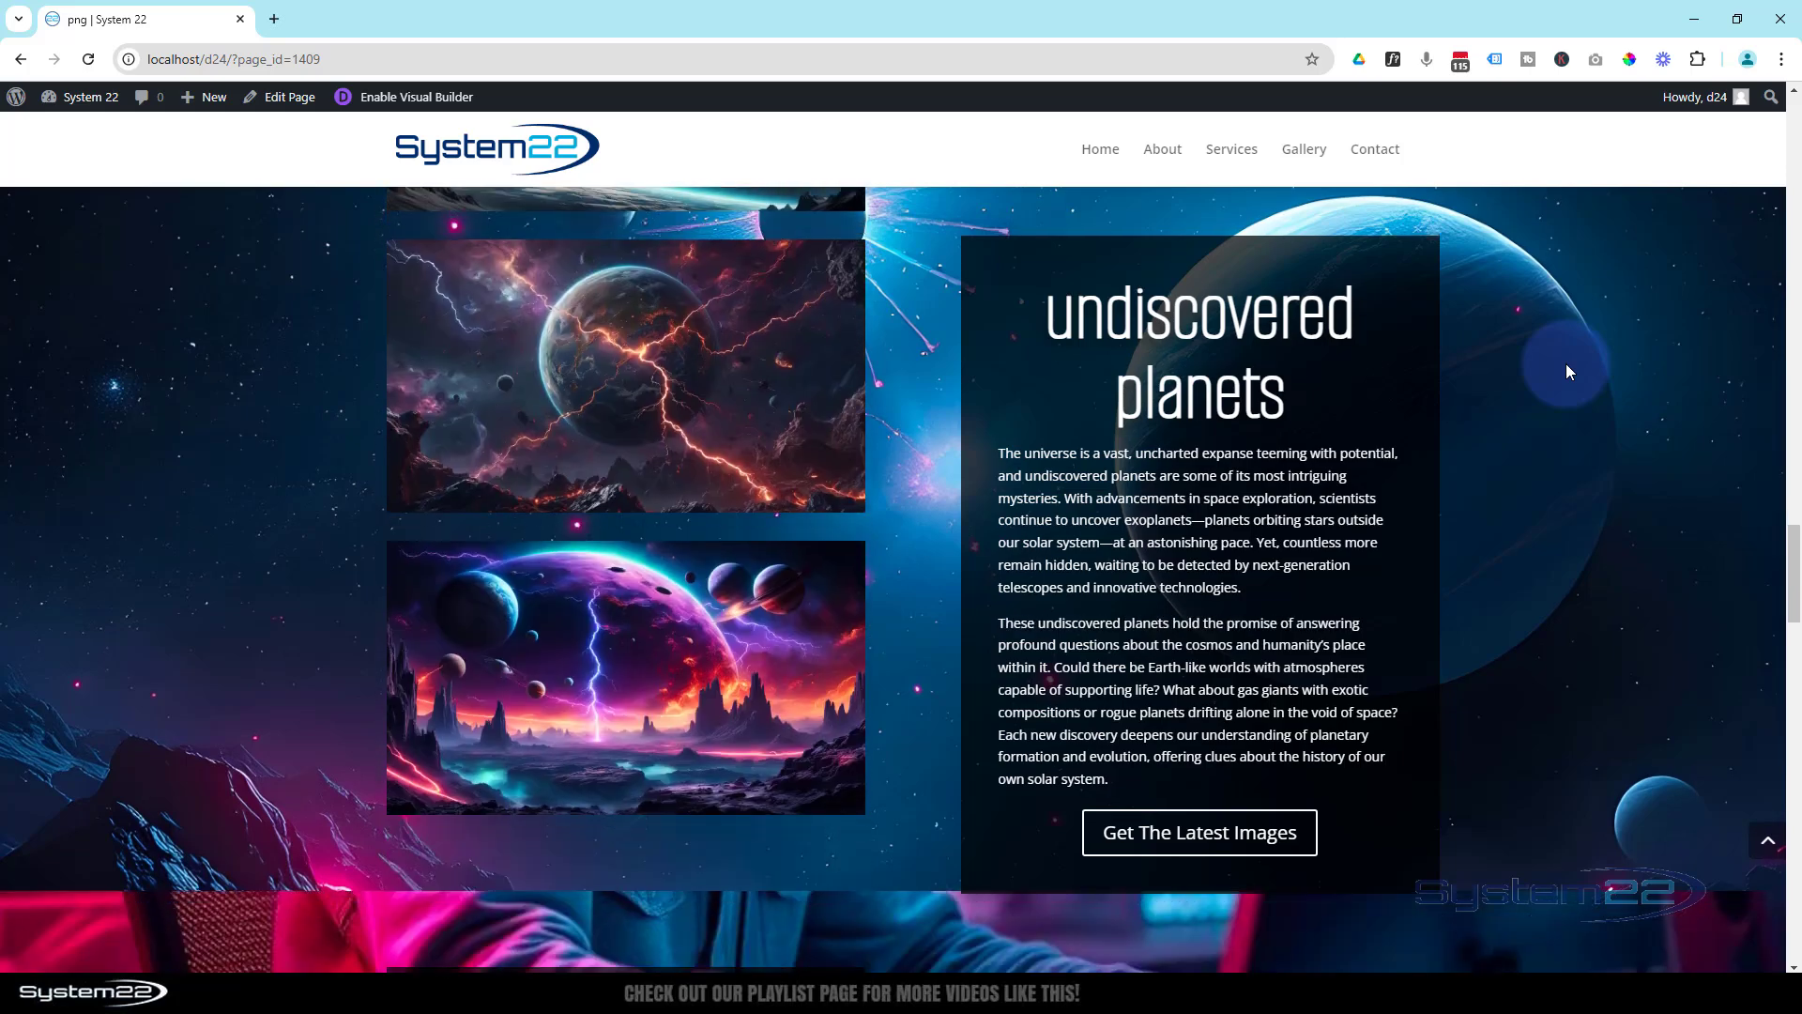
{"action": "scroll", "coordinate": [1566, 372], "scroll_direction": "down", "scroll_amount": 6}
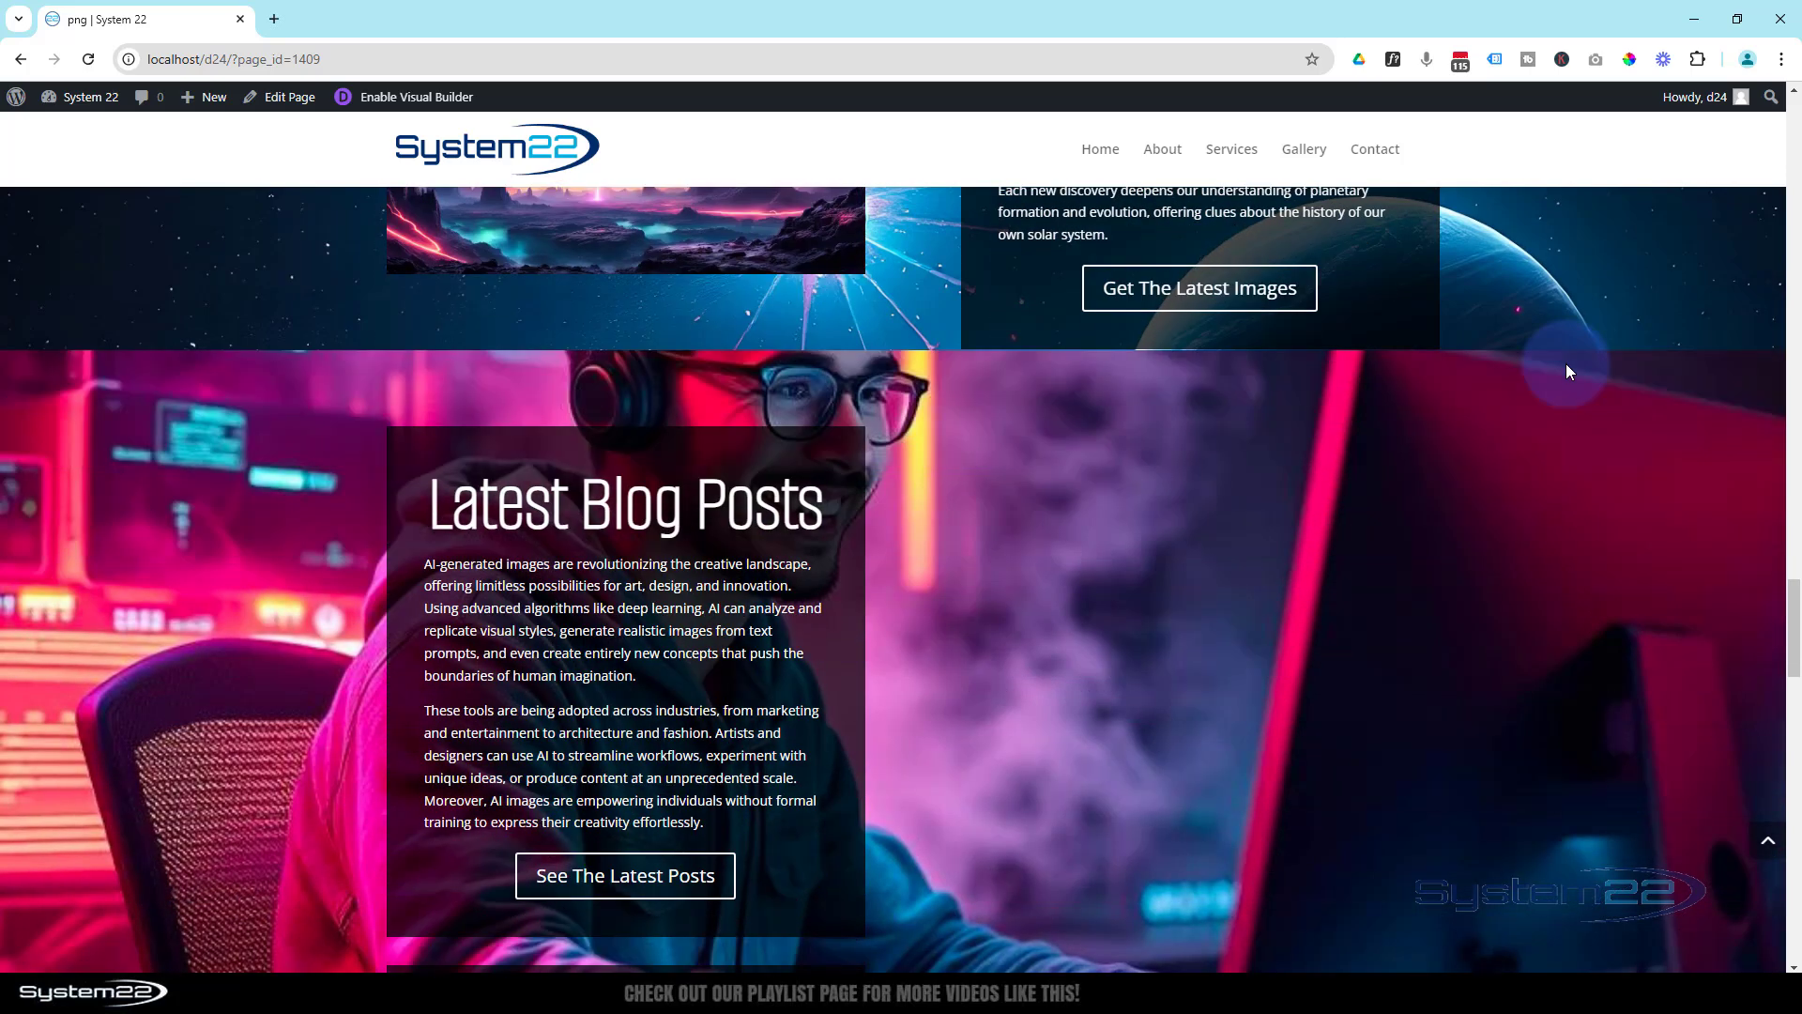
{"action": "scroll", "coordinate": [1565, 366], "scroll_direction": "down", "scroll_amount": 8}
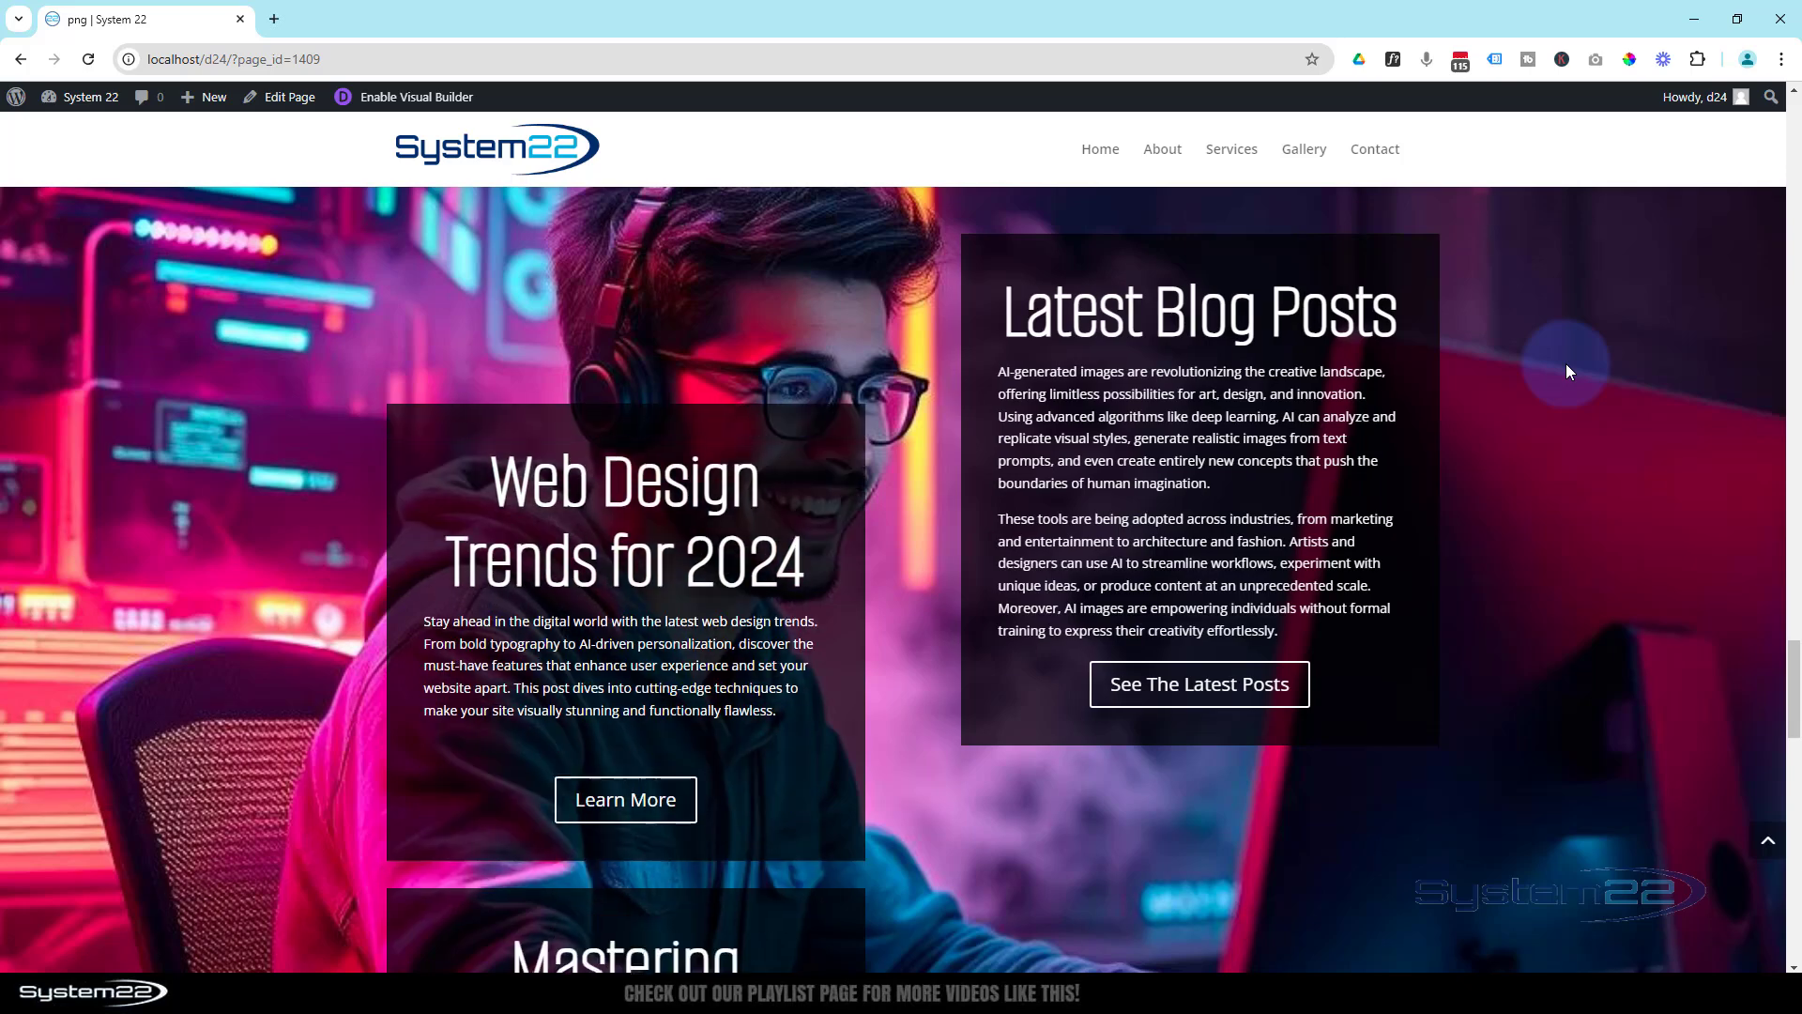
{"action": "scroll", "coordinate": [1567, 372], "scroll_direction": "down", "scroll_amount": 10}
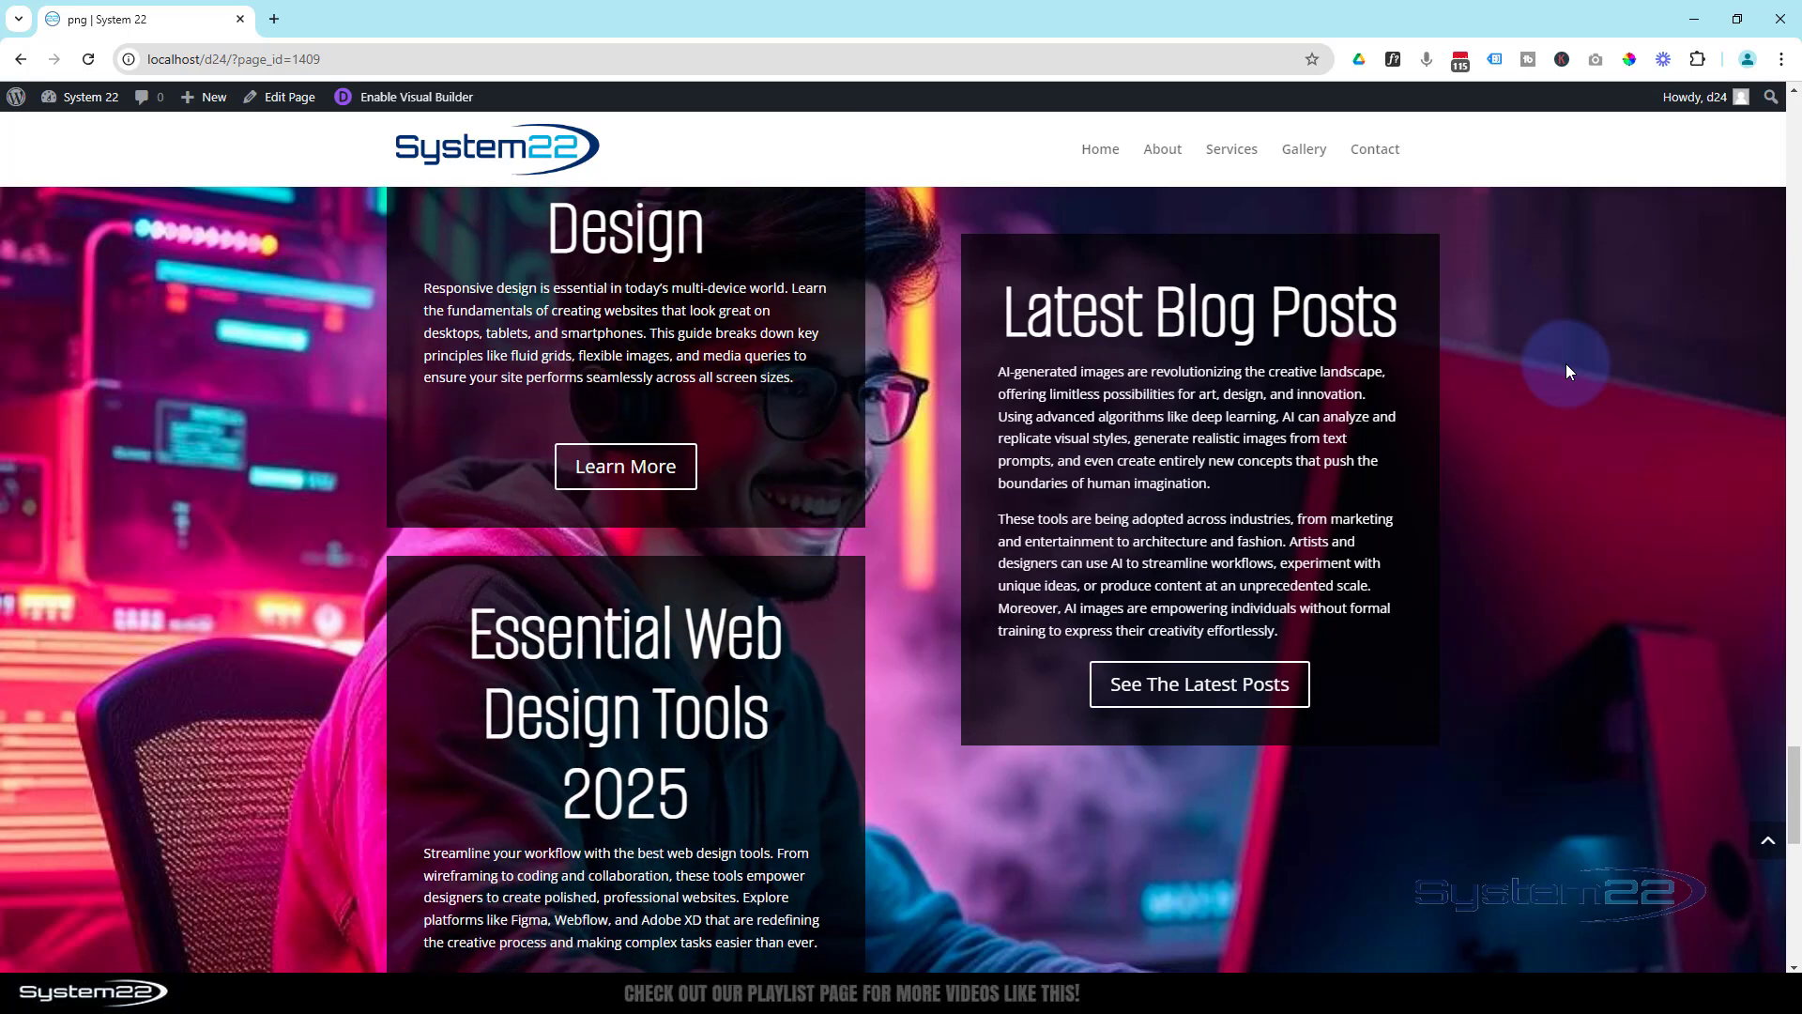
{"action": "scroll", "coordinate": [1566, 372], "scroll_direction": "down", "scroll_amount": 6}
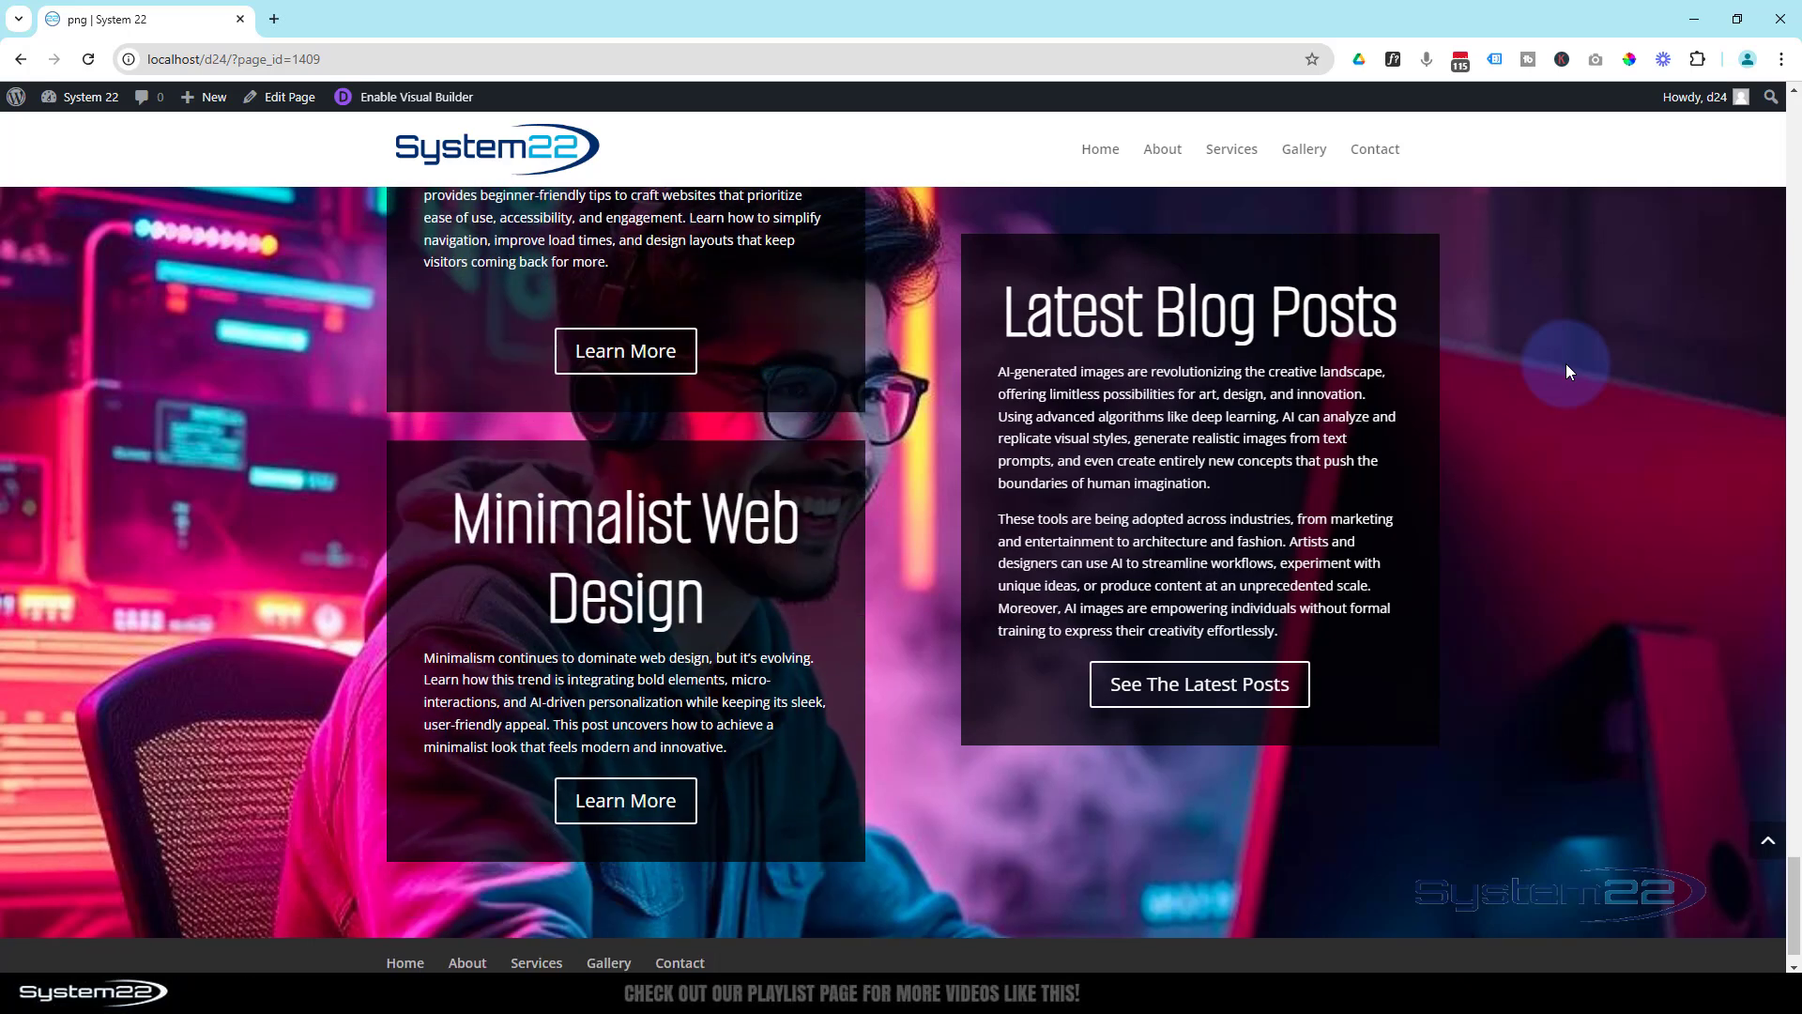
{"action": "scroll", "coordinate": [1563, 373], "scroll_direction": "up", "scroll_amount": 1}
{"action": "scroll", "coordinate": [1564, 371], "scroll_direction": "up", "scroll_amount": 10}
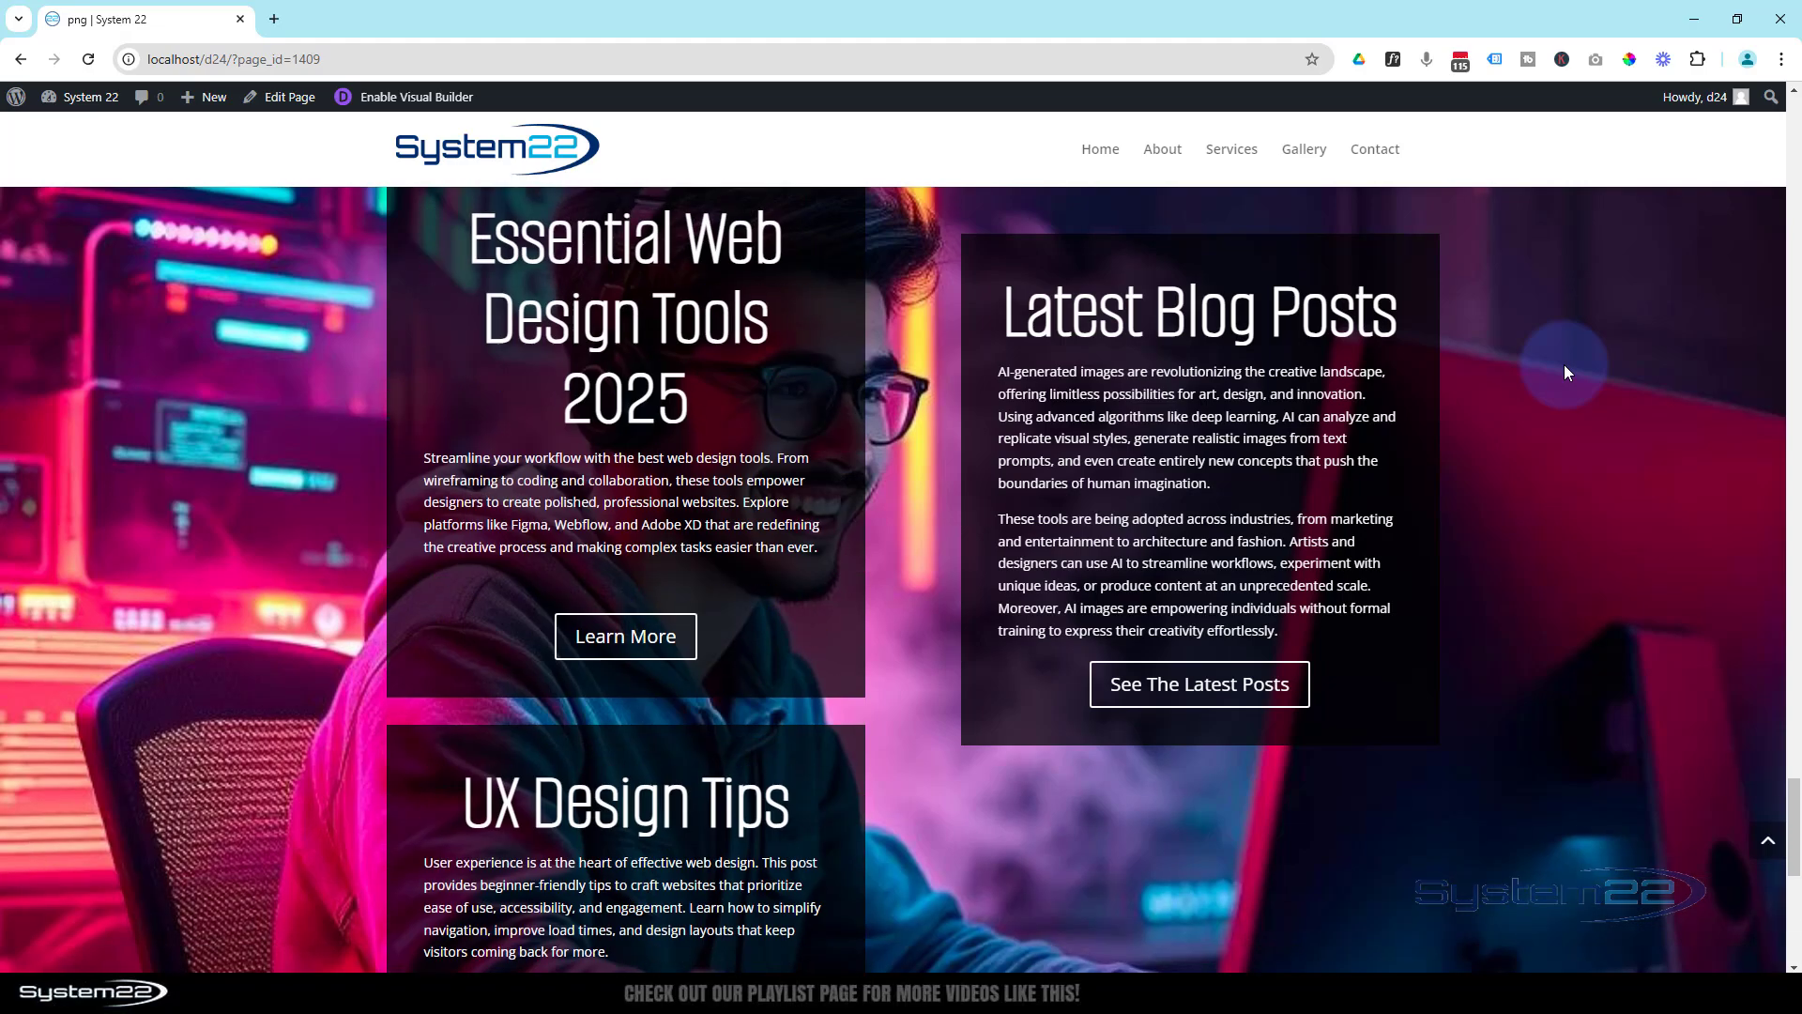
{"action": "scroll", "coordinate": [1564, 364], "scroll_direction": "up", "scroll_amount": 6}
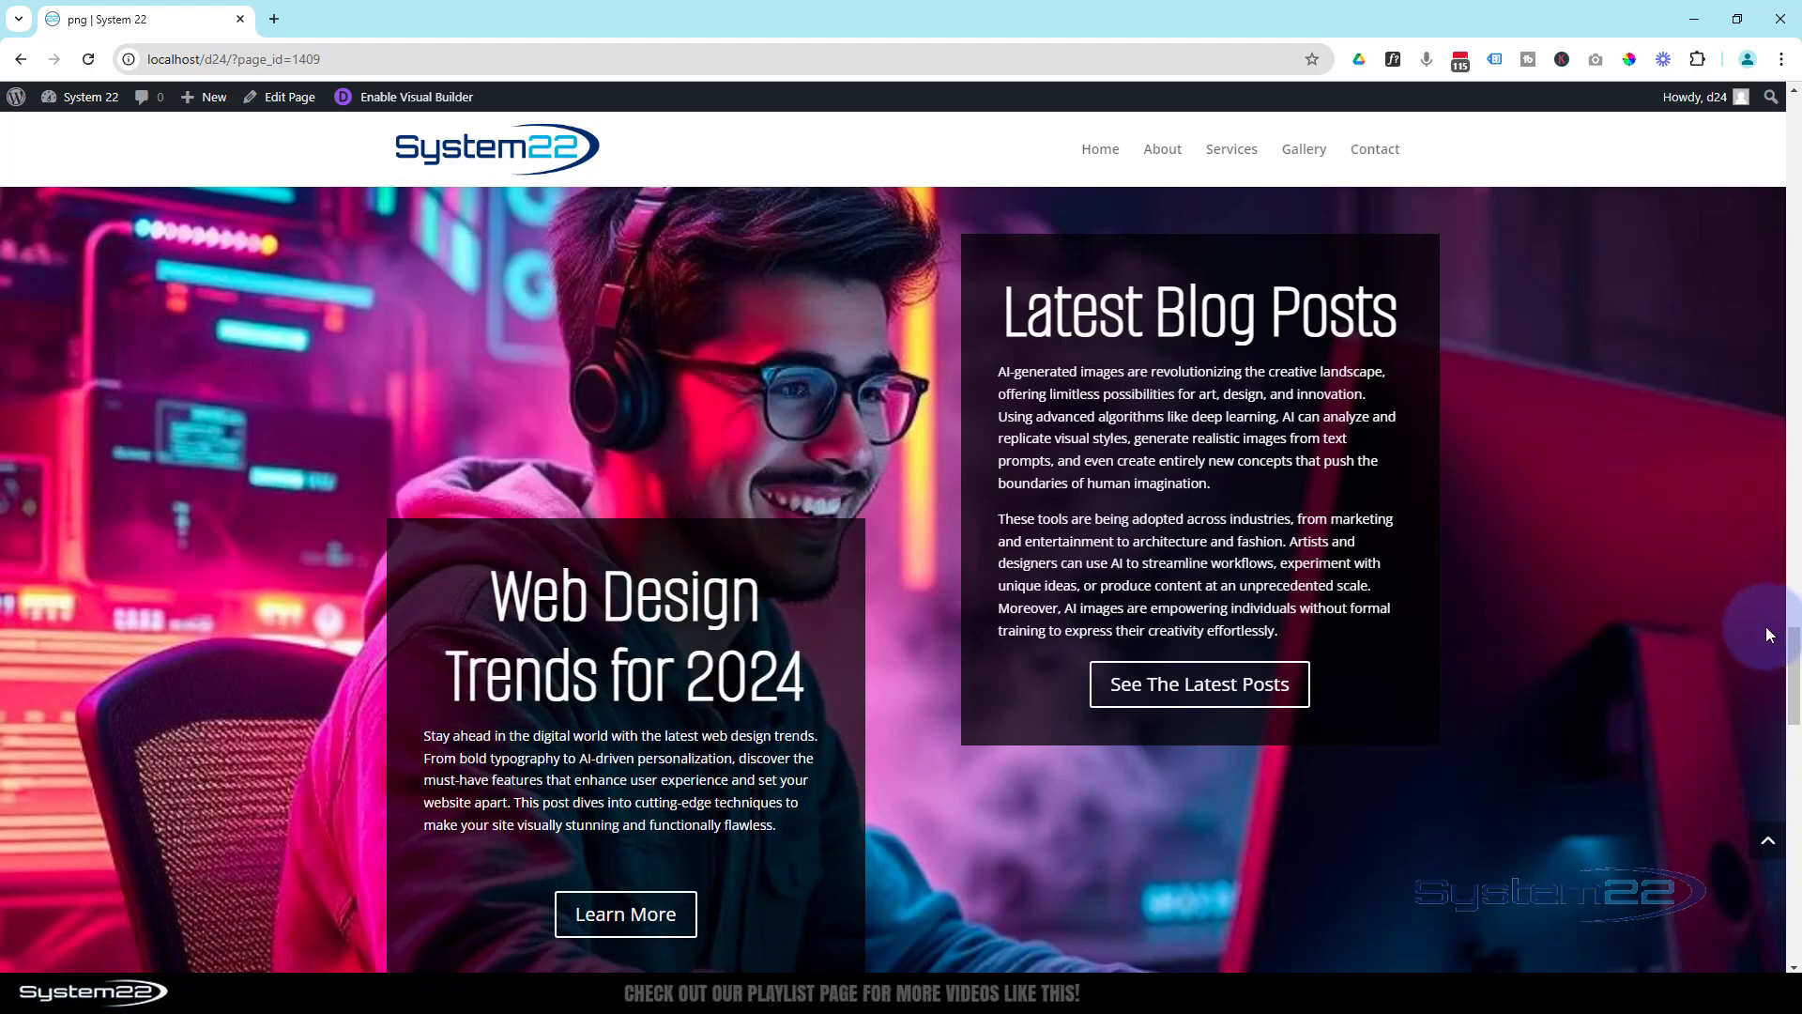
{"action": "left_click_drag", "start_coordinate": [1795, 650], "coordinate": [1795, 54]}
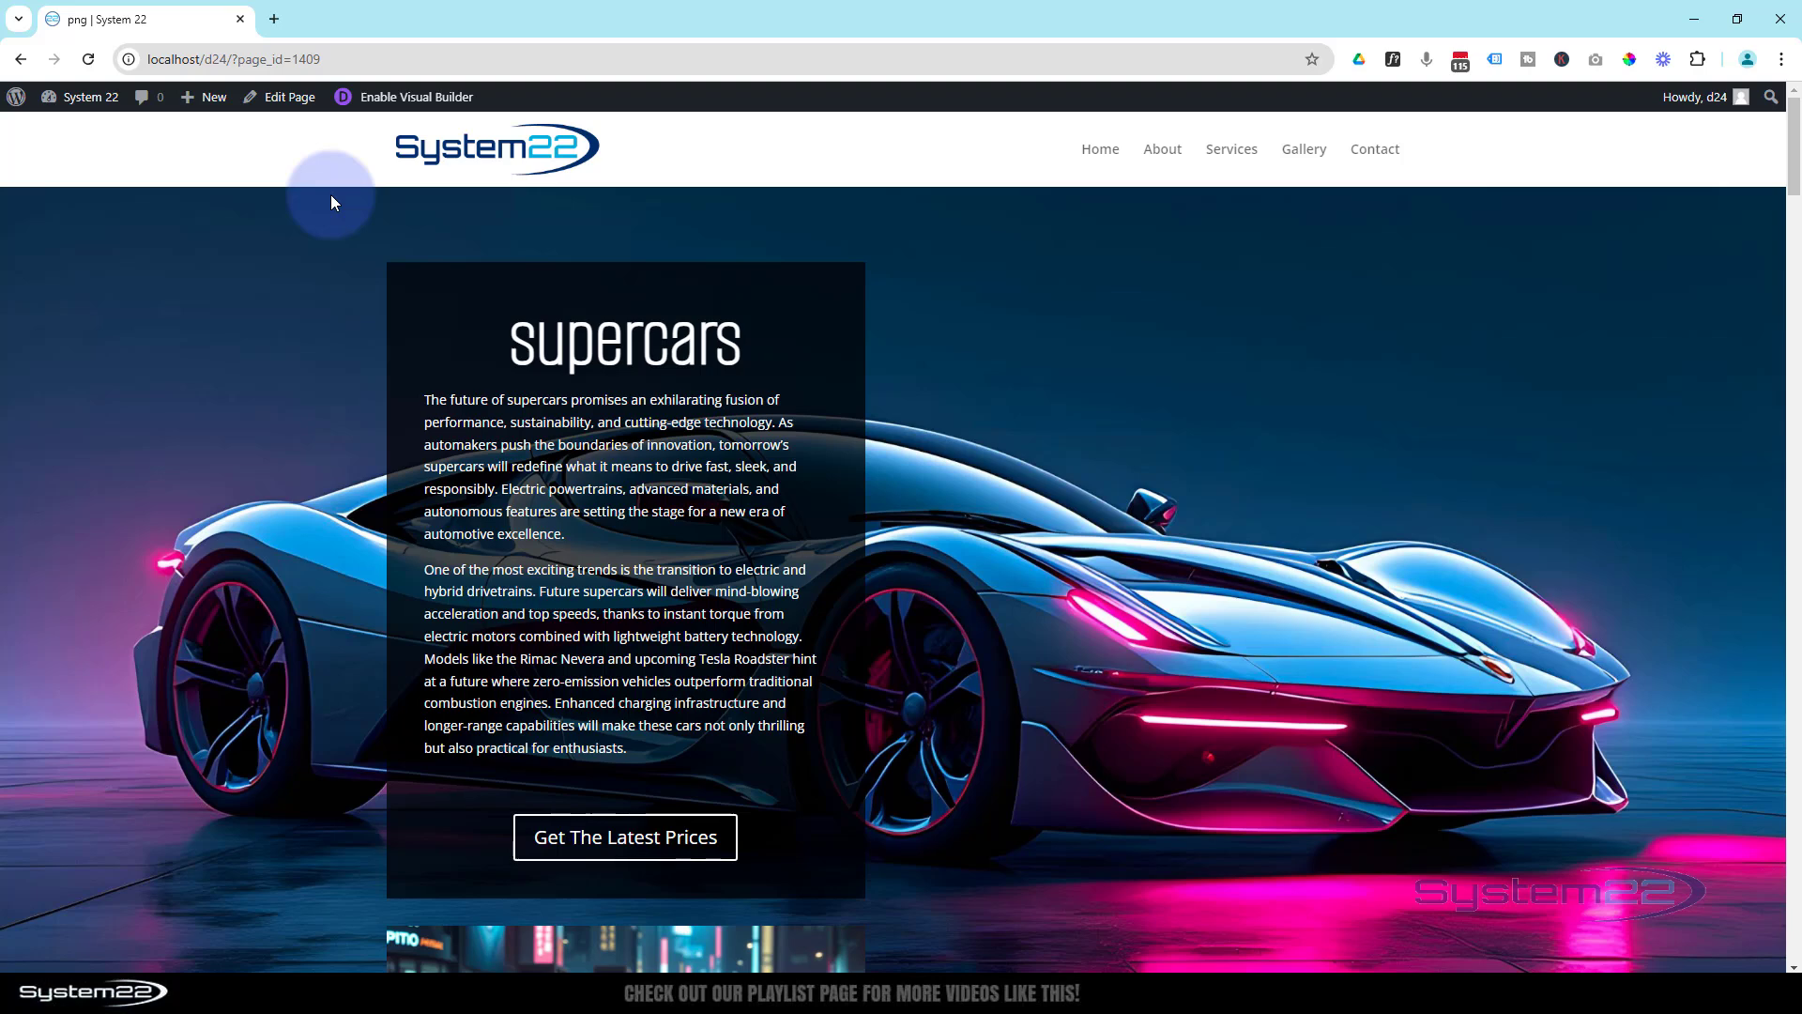
- Preview the demo page at iPad Air size in the browser's device emulation, examine its stacked layout, and return to the desktop view
{"action": "key", "text": "ctrl+shift+i"}
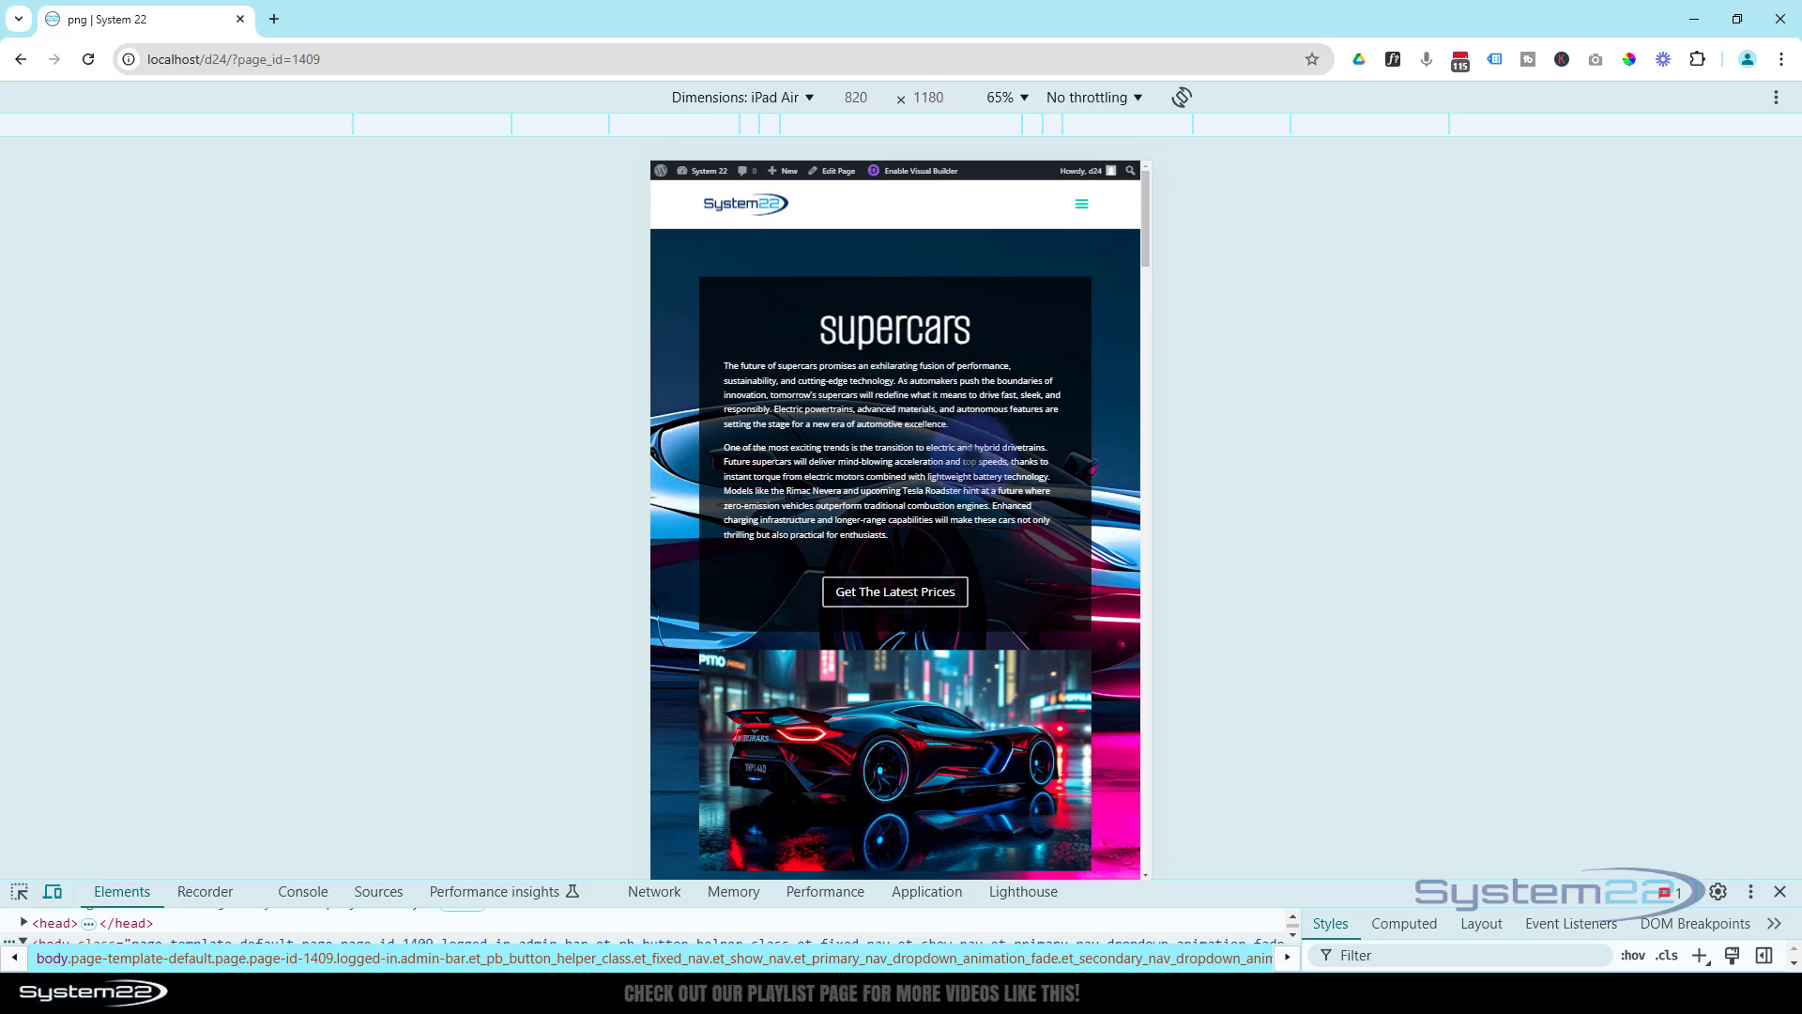
{"action": "scroll", "coordinate": [971, 389], "scroll_direction": "down", "scroll_amount": 10}
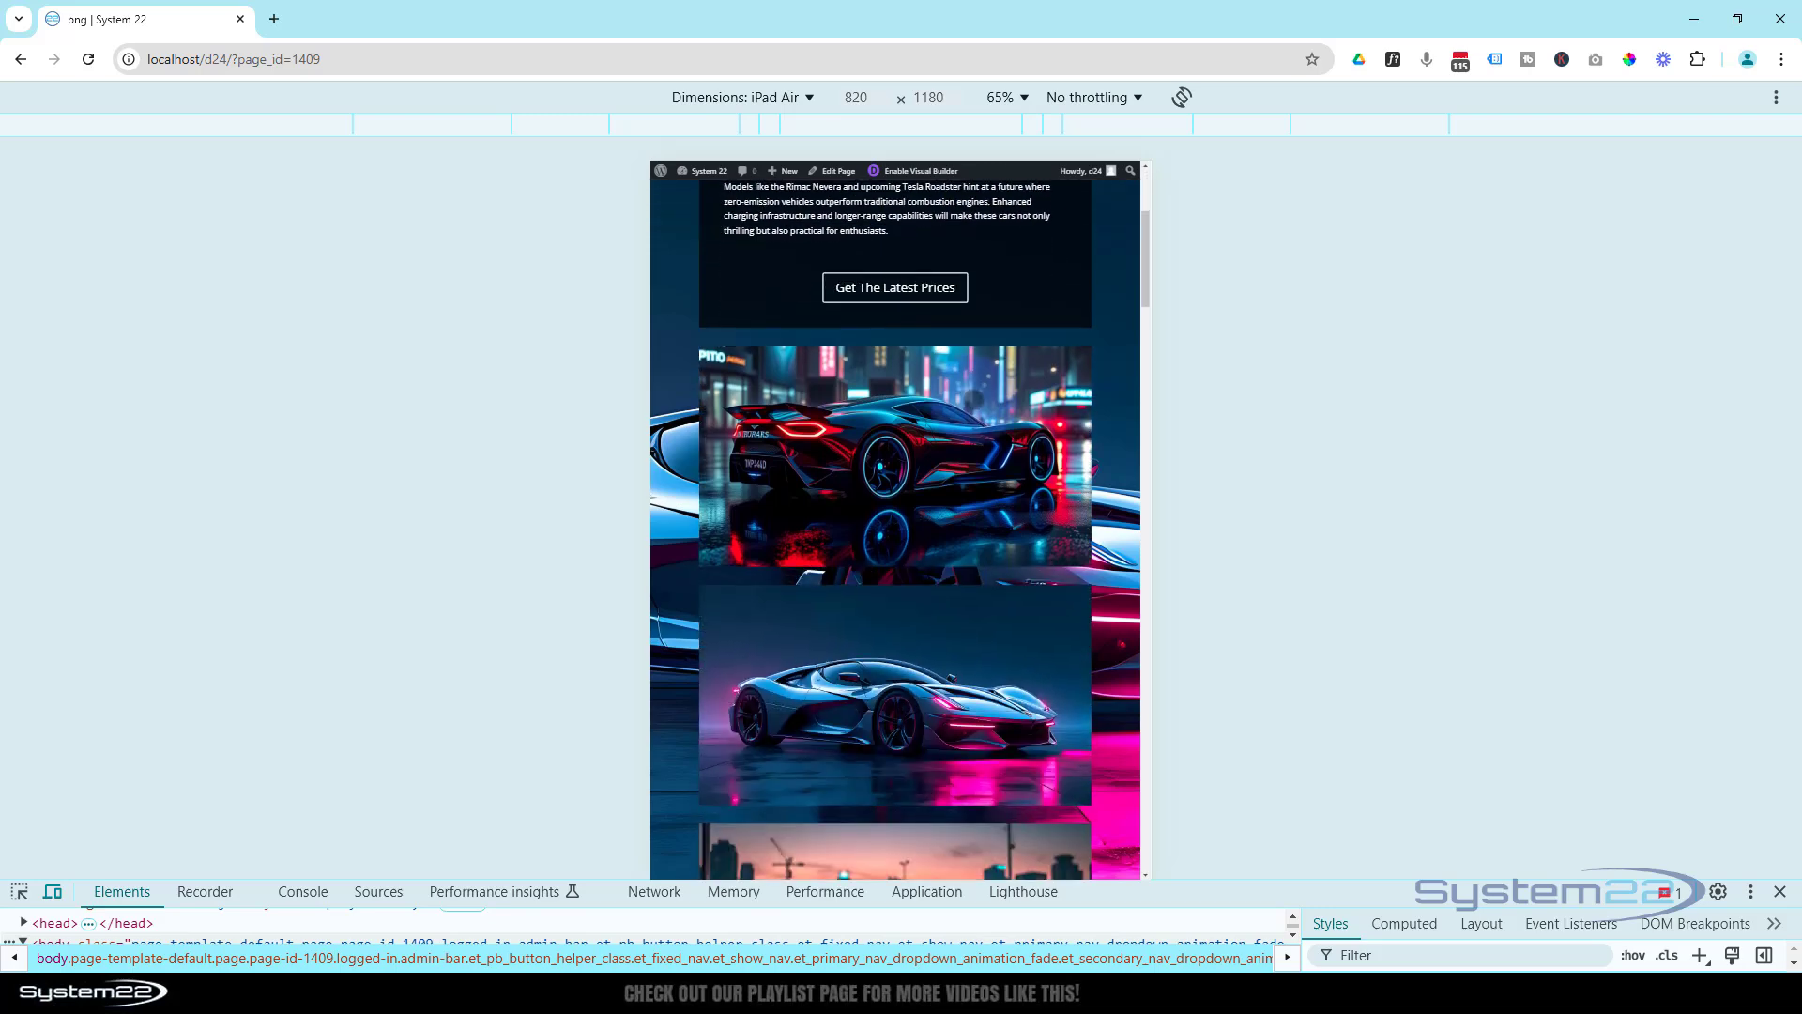
{"action": "scroll", "coordinate": [972, 369], "scroll_direction": "down", "scroll_amount": 10}
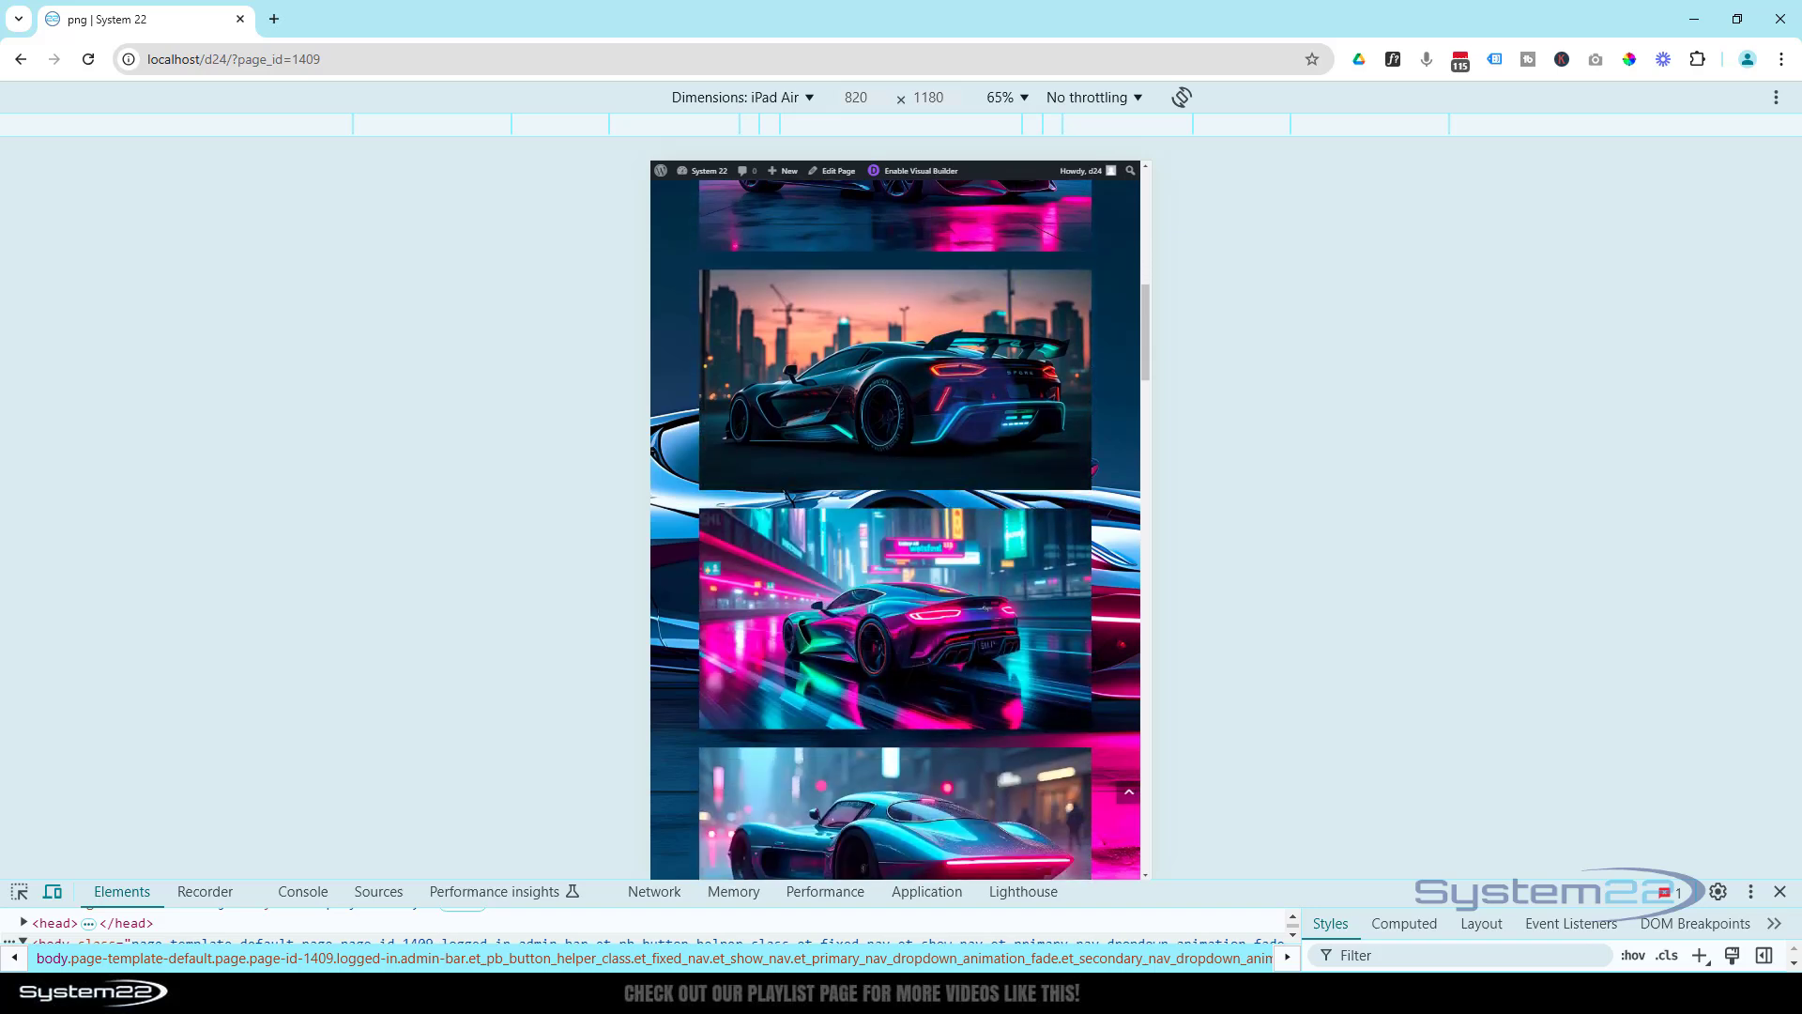
{"action": "scroll", "coordinate": [974, 399], "scroll_direction": "down", "scroll_amount": 2}
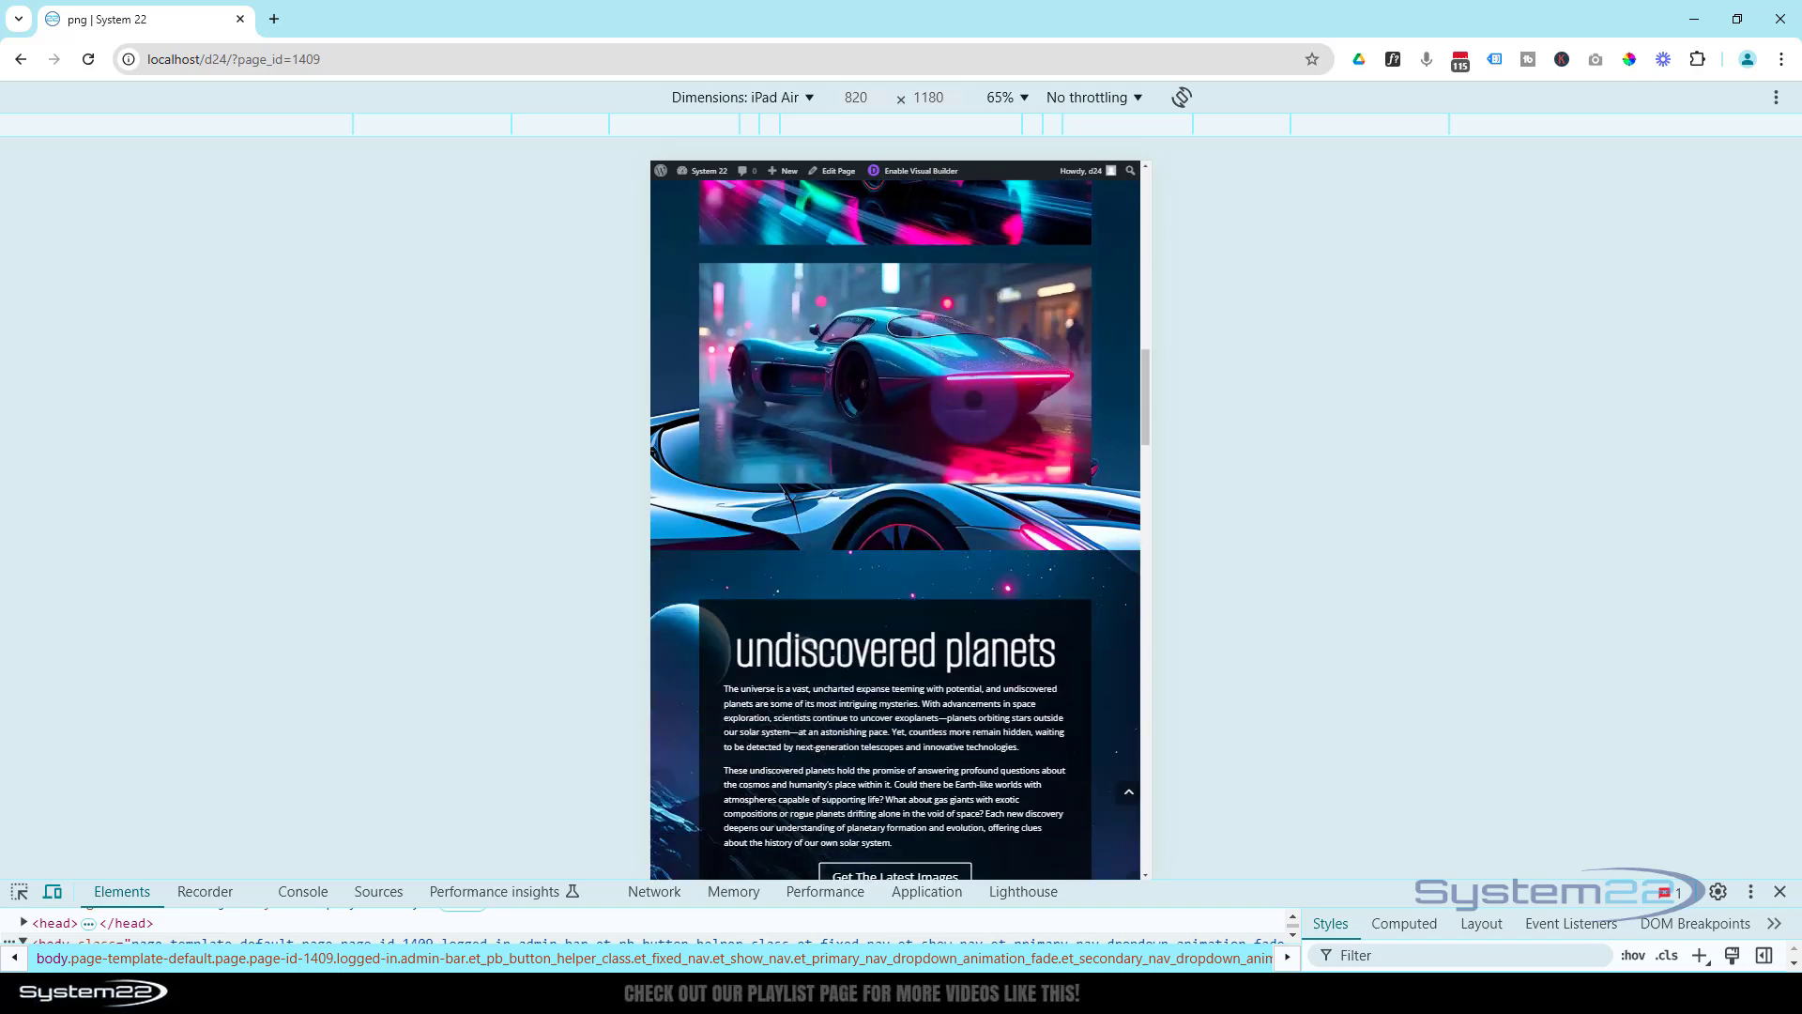
{"action": "scroll", "coordinate": [974, 399], "scroll_direction": "down", "scroll_amount": 1}
{"action": "scroll", "coordinate": [895, 516], "scroll_direction": "down", "scroll_amount": 3}
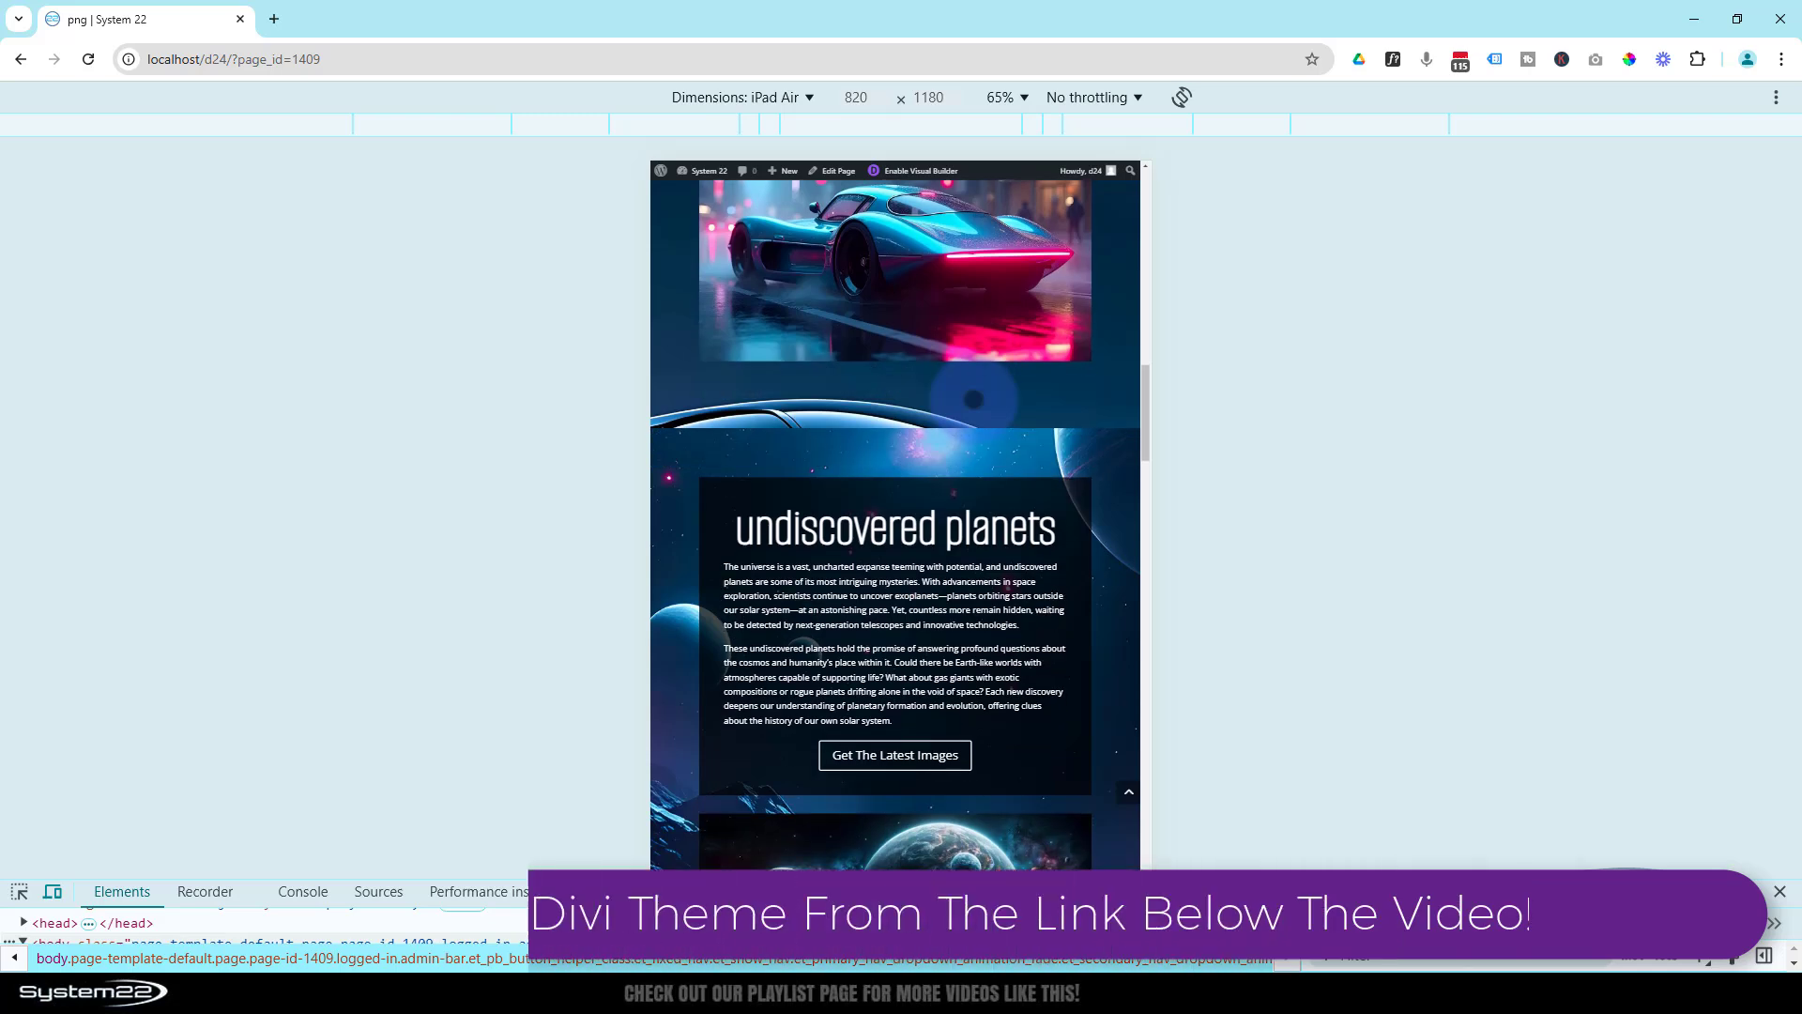
{"action": "scroll", "coordinate": [973, 399], "scroll_direction": "down", "scroll_amount": 2}
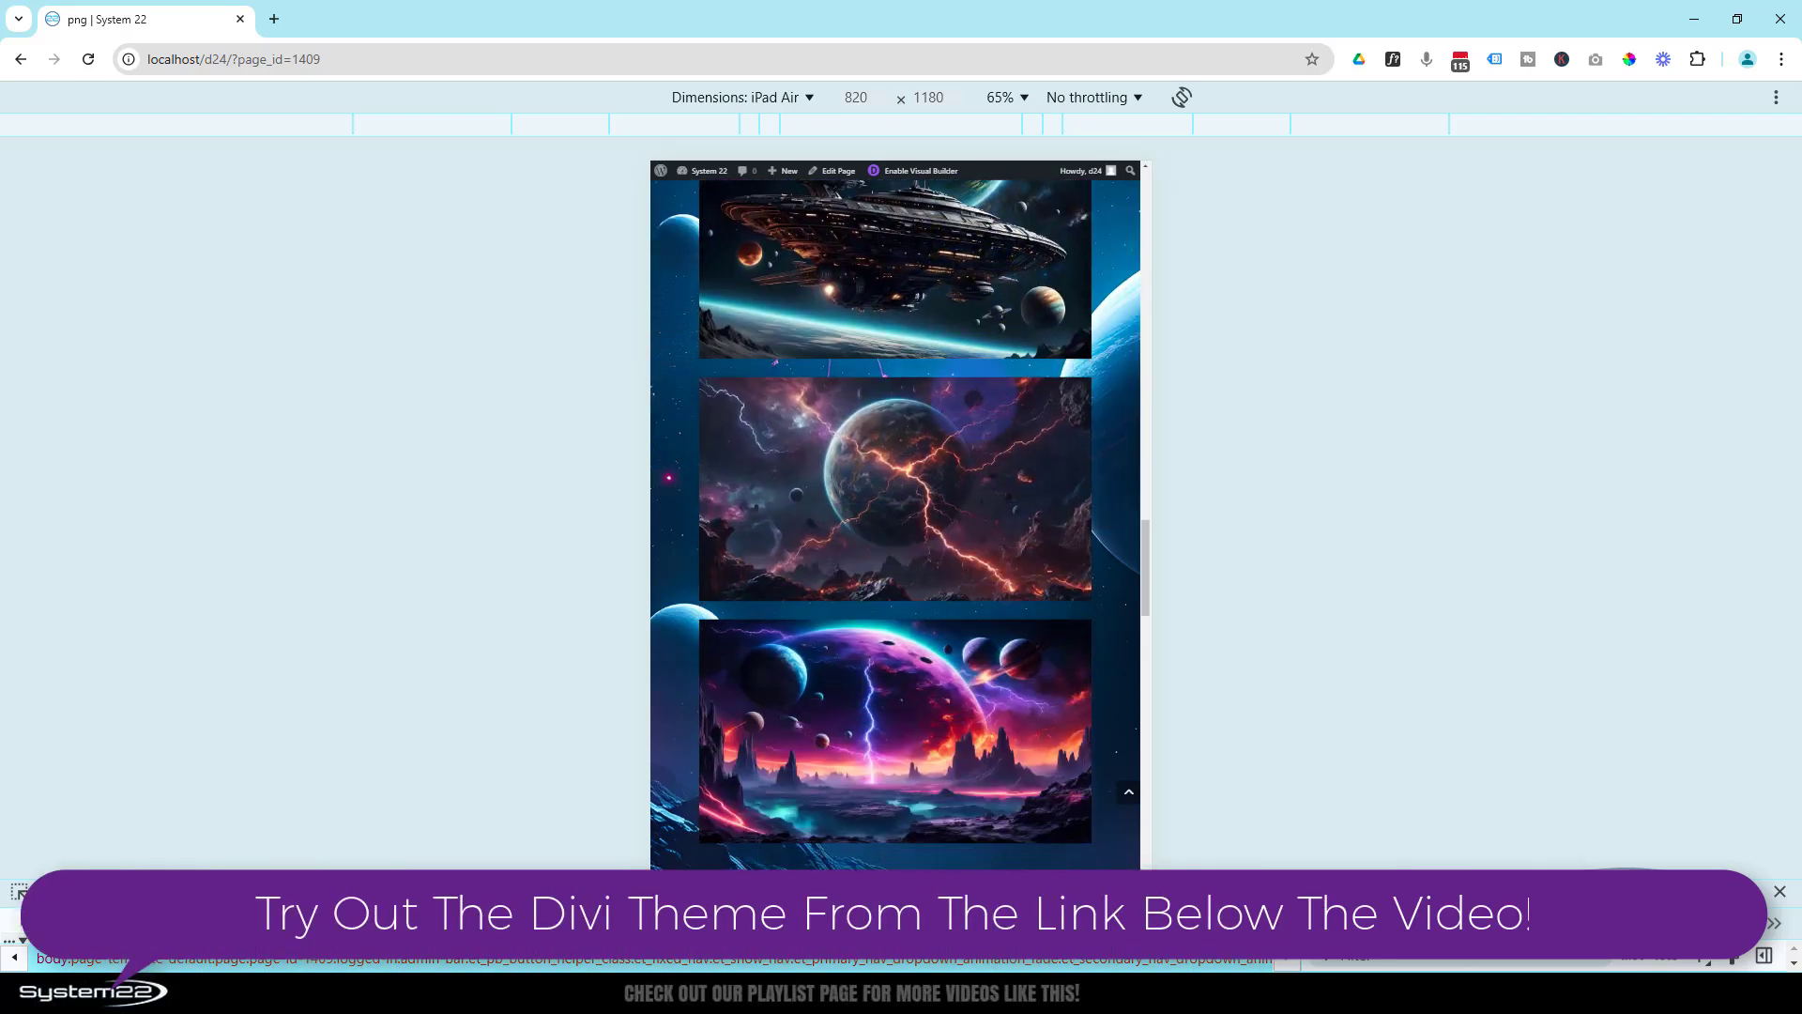
{"action": "scroll", "coordinate": [895, 516], "scroll_direction": "down", "scroll_amount": 12}
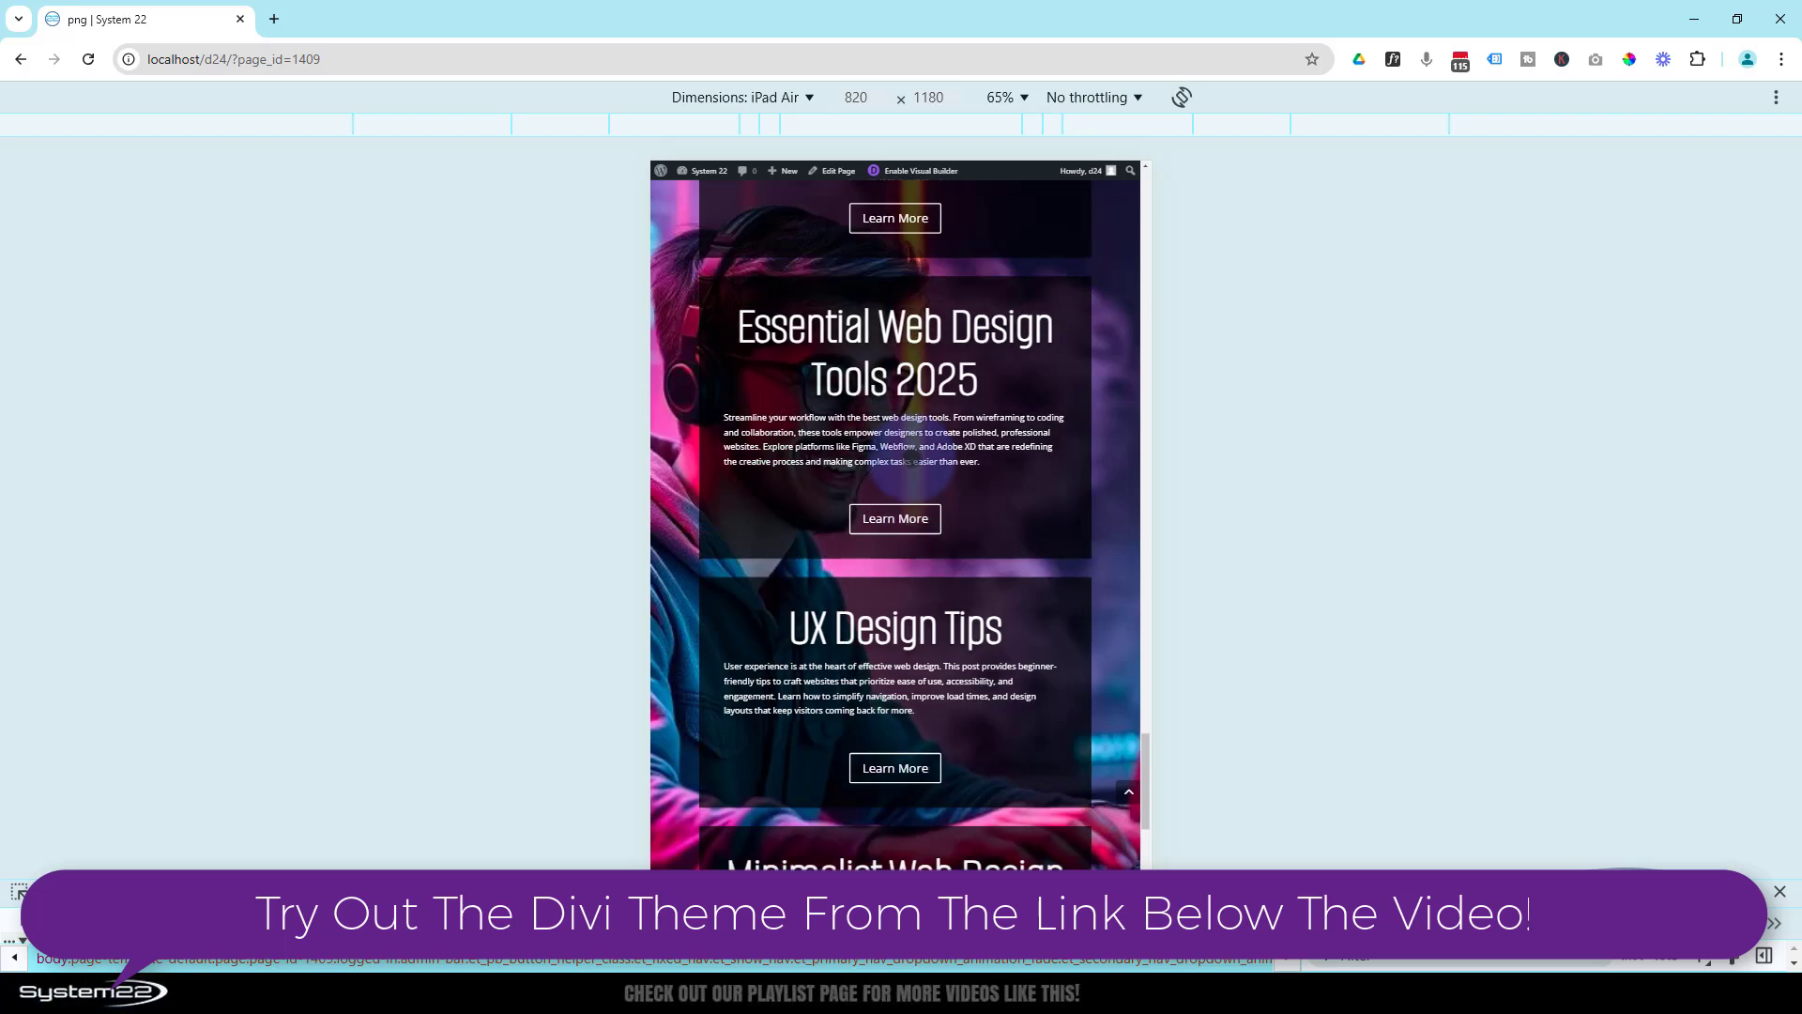
{"action": "scroll", "coordinate": [908, 465], "scroll_direction": "up", "scroll_amount": 12}
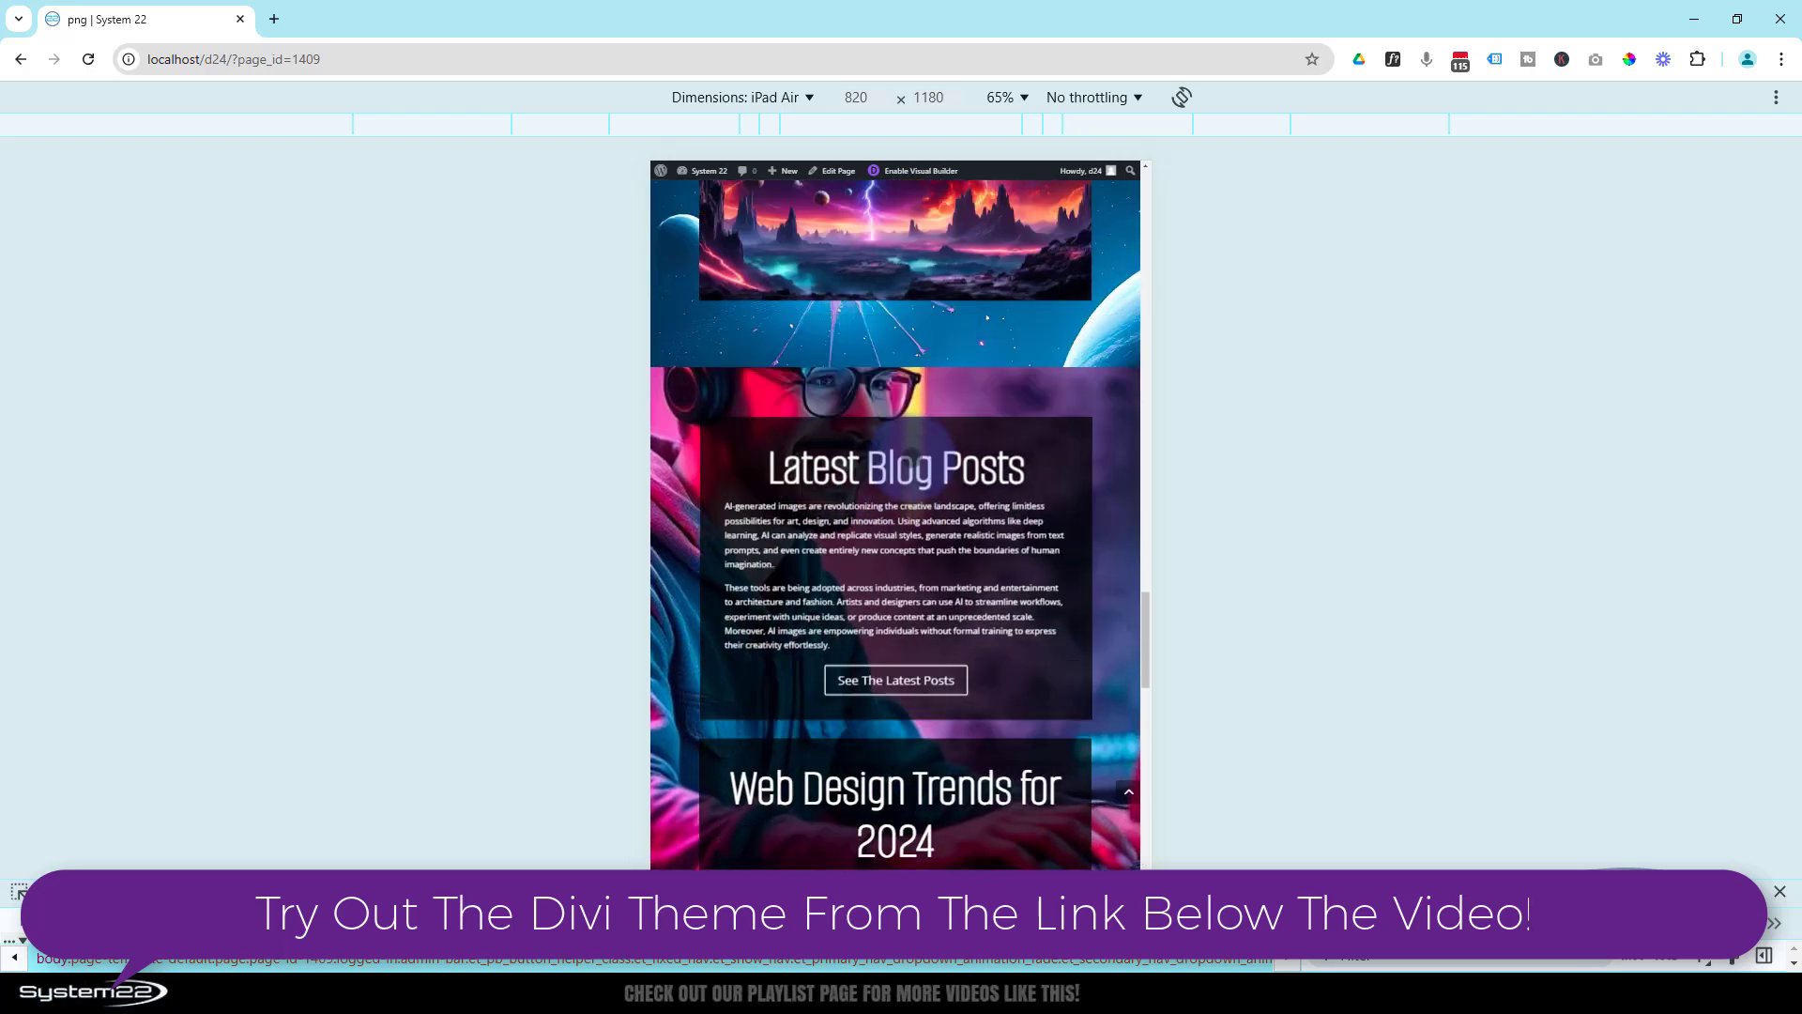
{"action": "scroll", "coordinate": [896, 526], "scroll_direction": "up", "scroll_amount": 8}
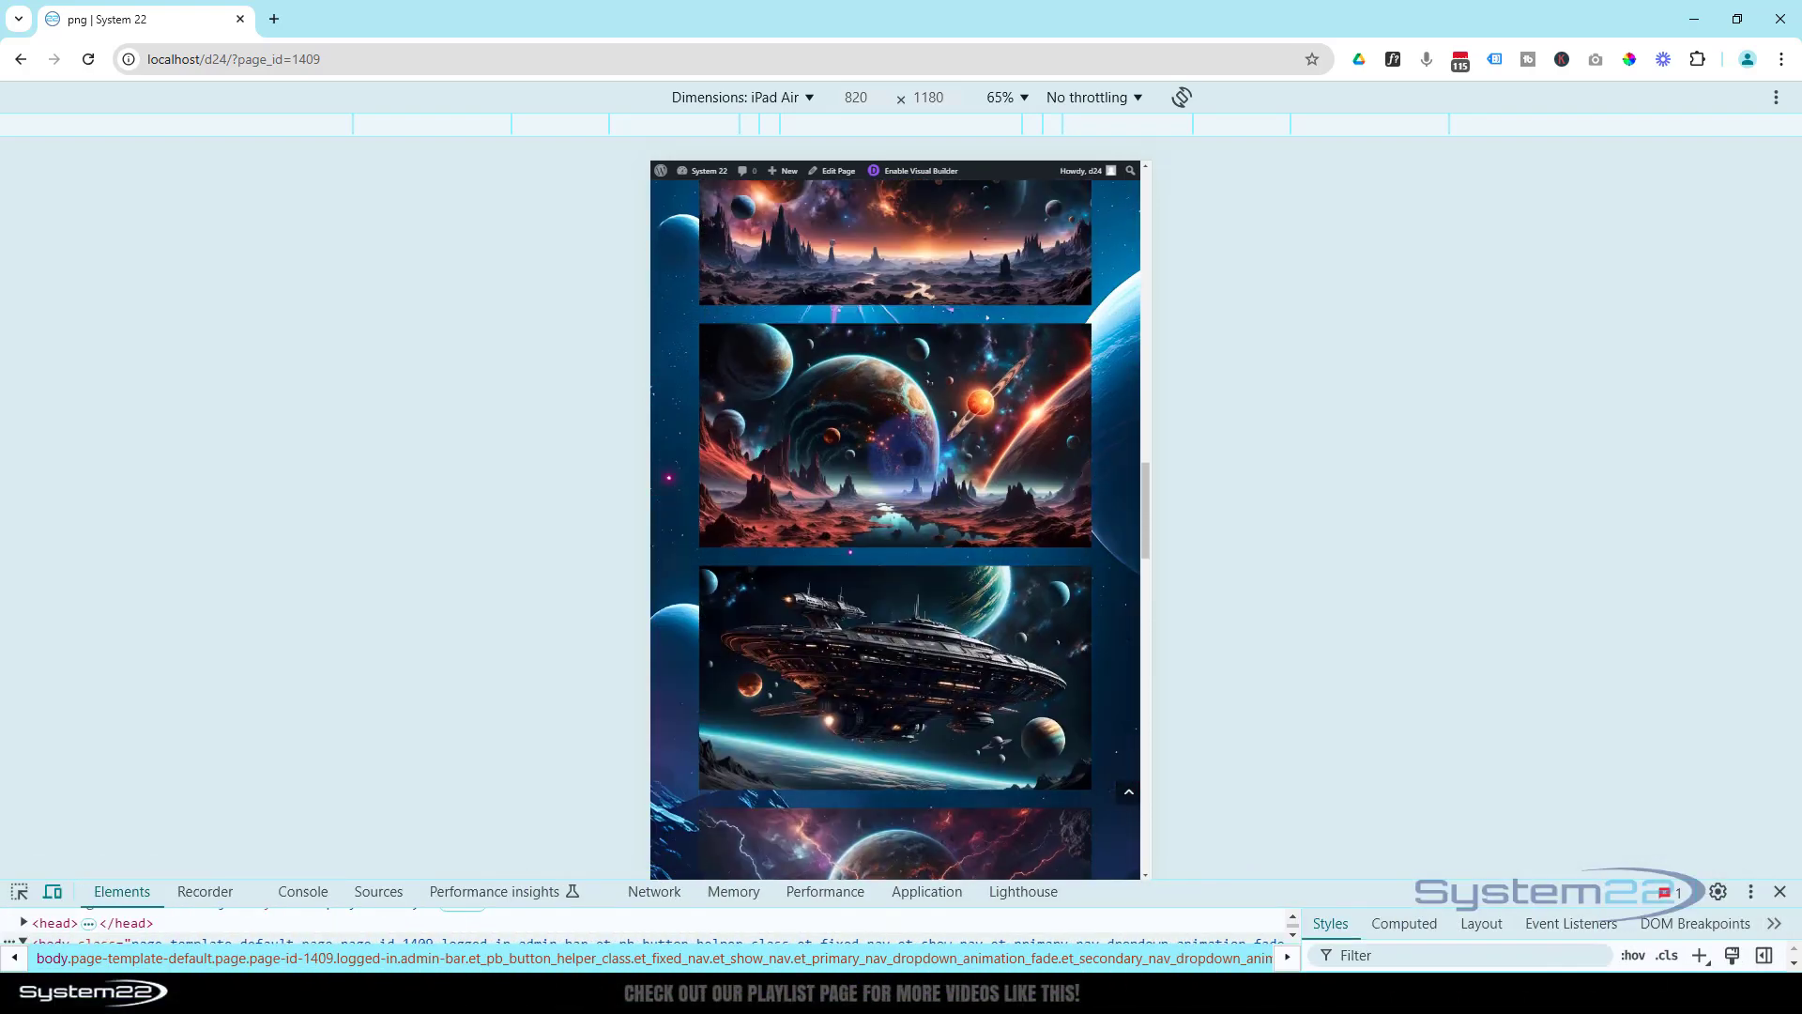
{"action": "left_click", "coordinate": [1783, 891]}
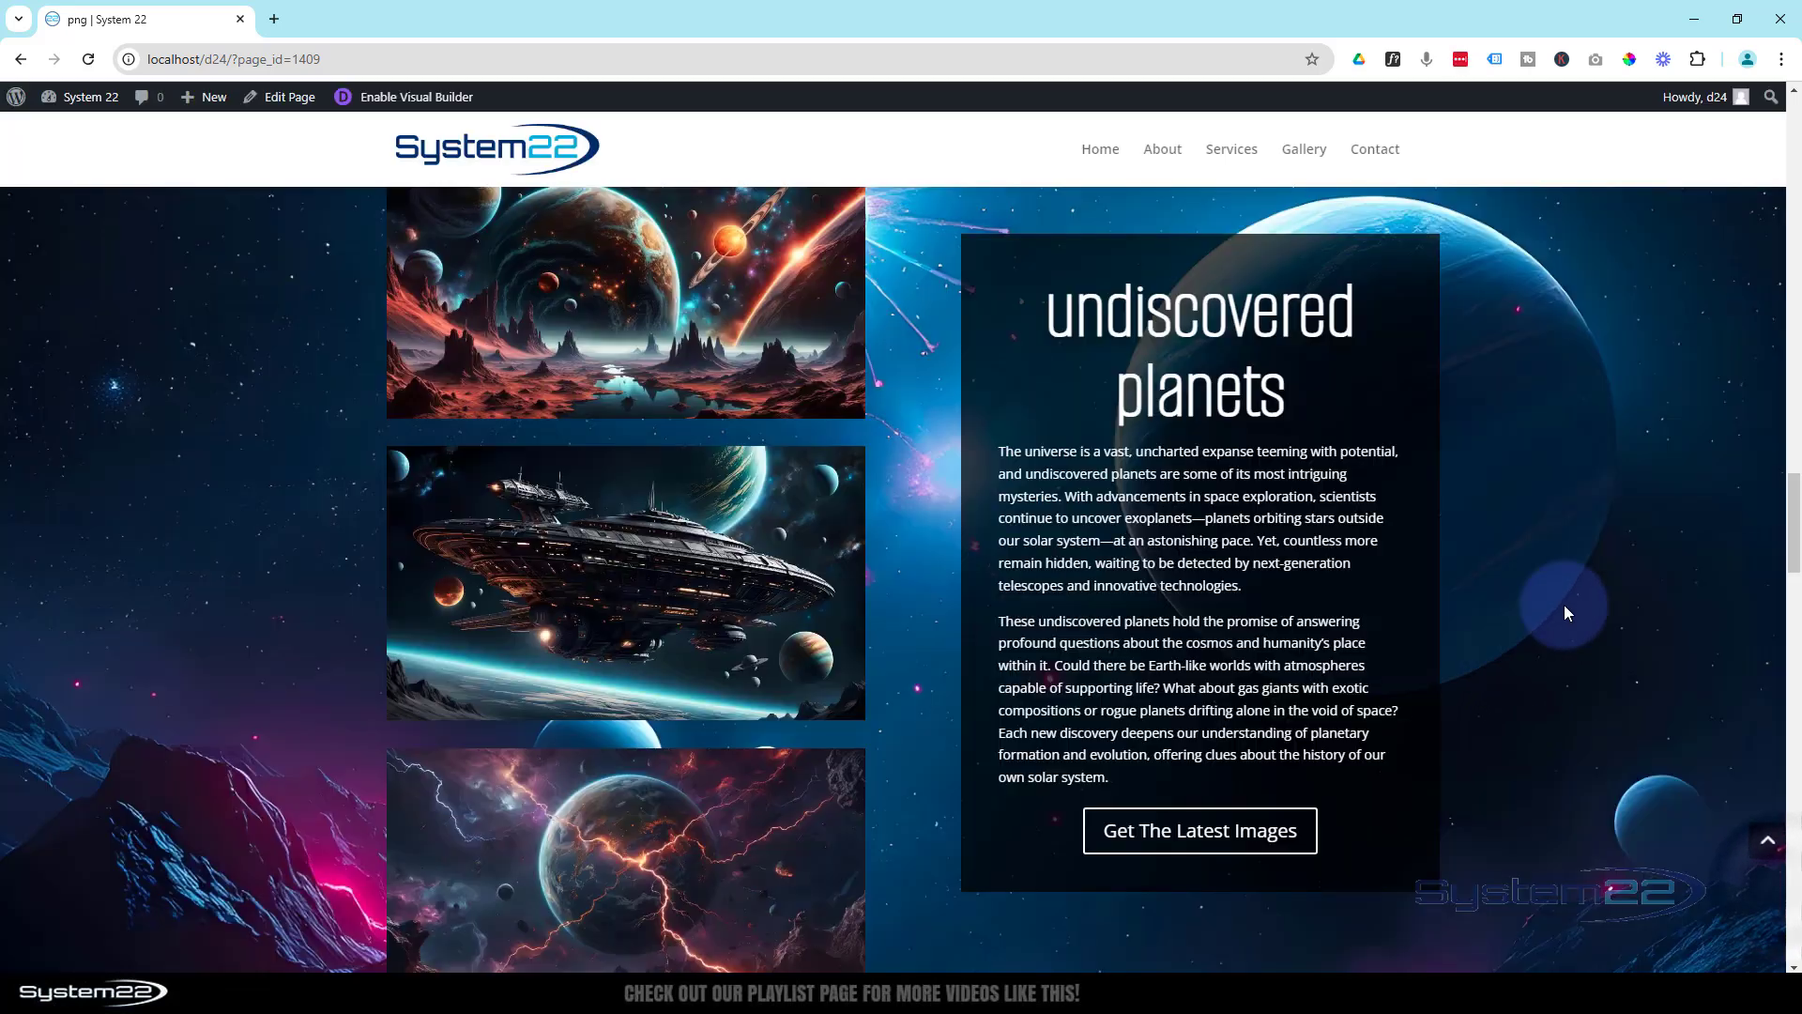
{"action": "left_click_drag", "start_coordinate": [1793, 540], "coordinate": [1793, 168]}
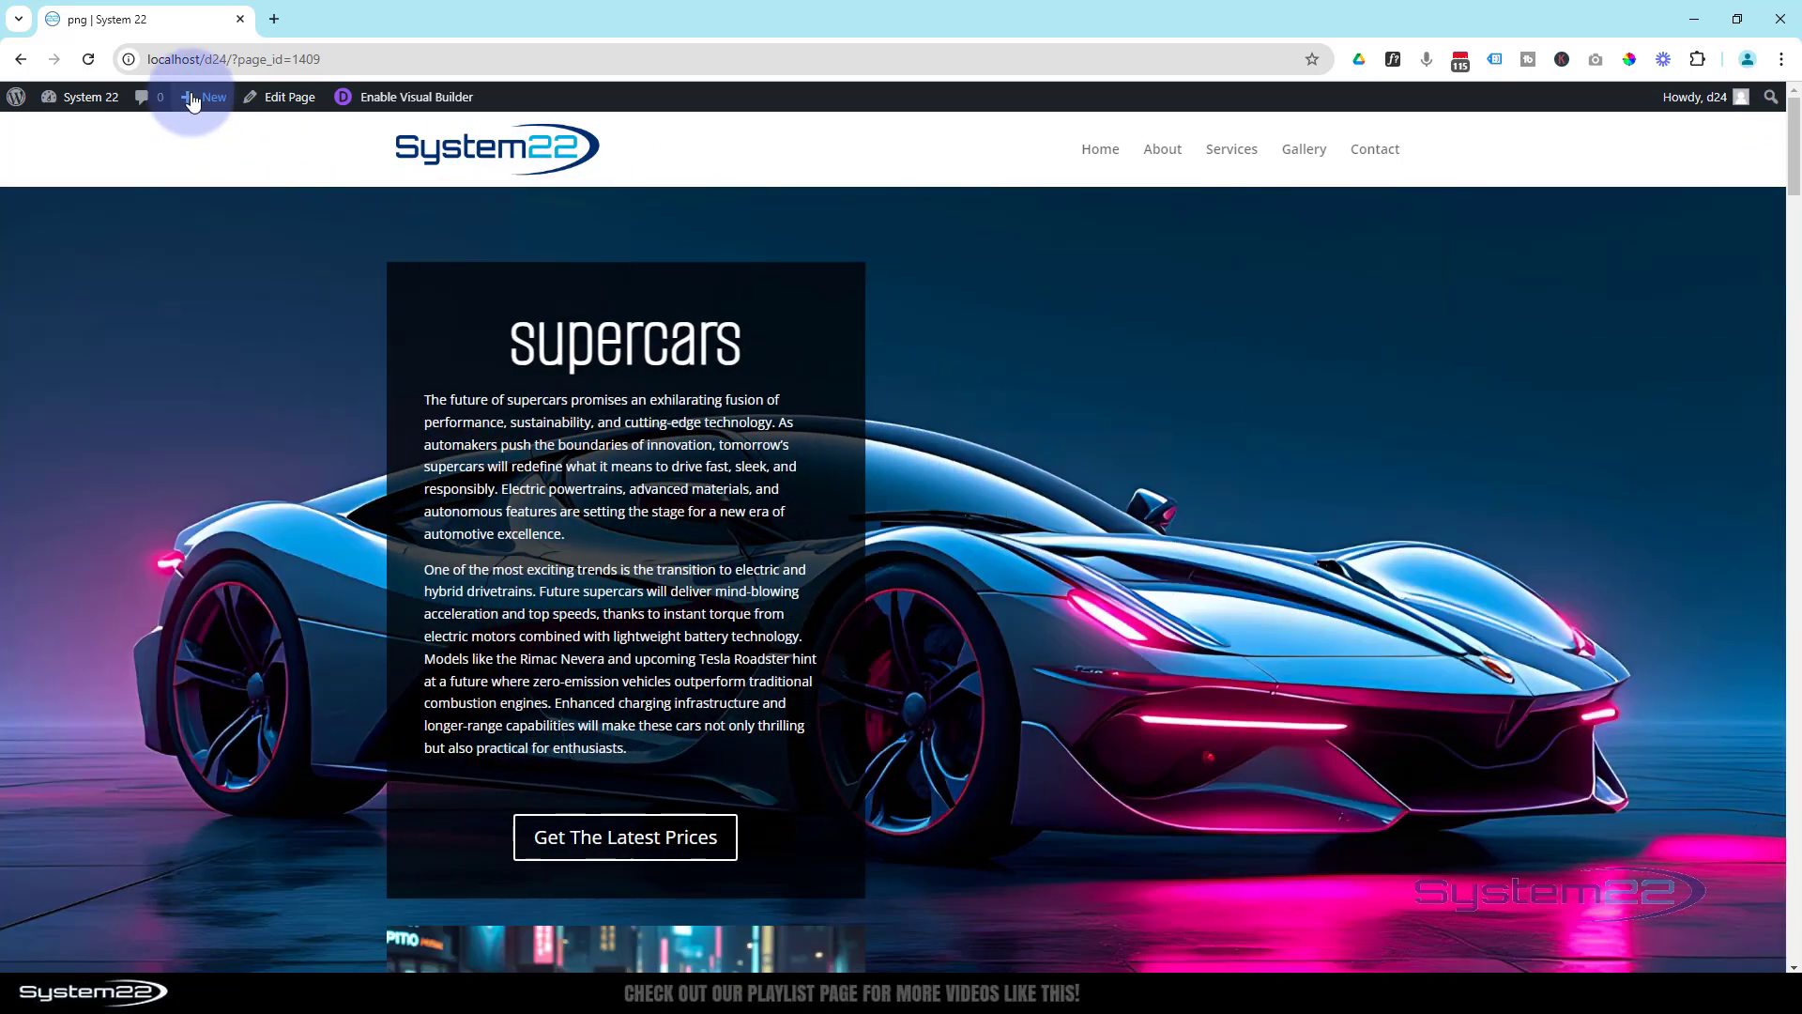
- Create a new page titled "scroll images" in a separate tab and open it in the Divi Builder
{"action": "mouse_move", "coordinate": [202, 102]}
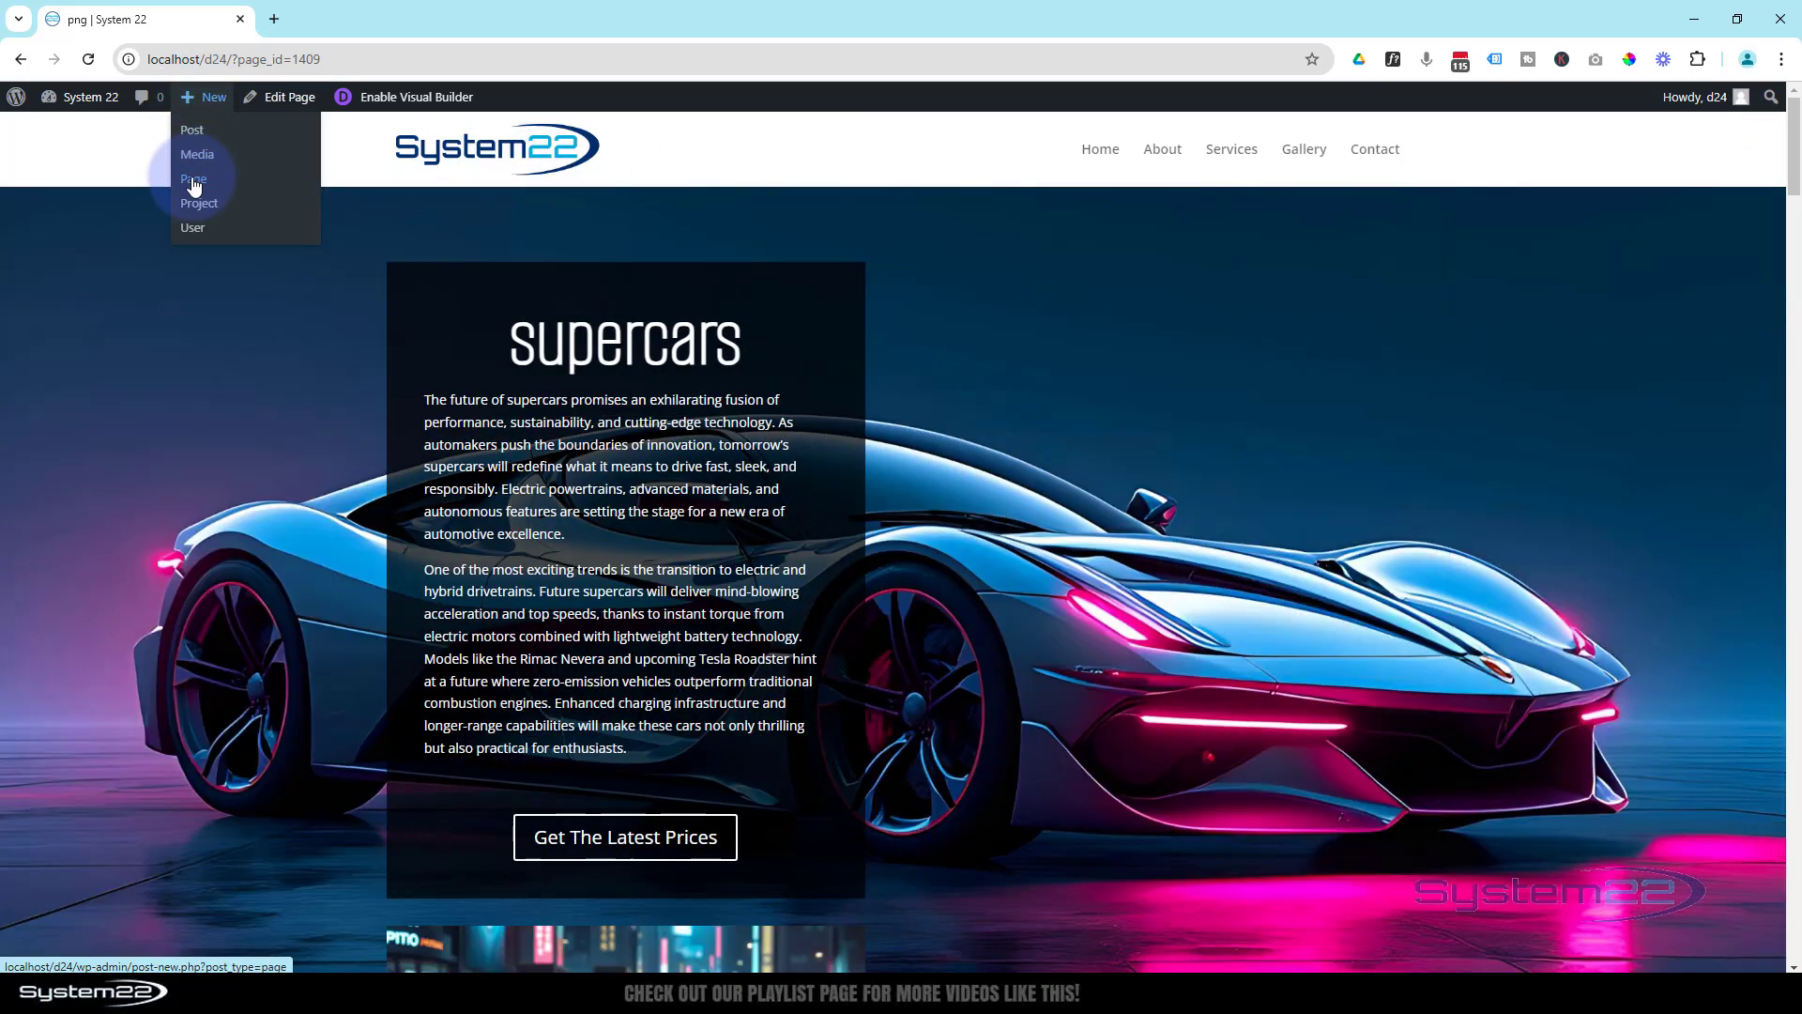
{"action": "left_click", "coordinate": [357, 21]}
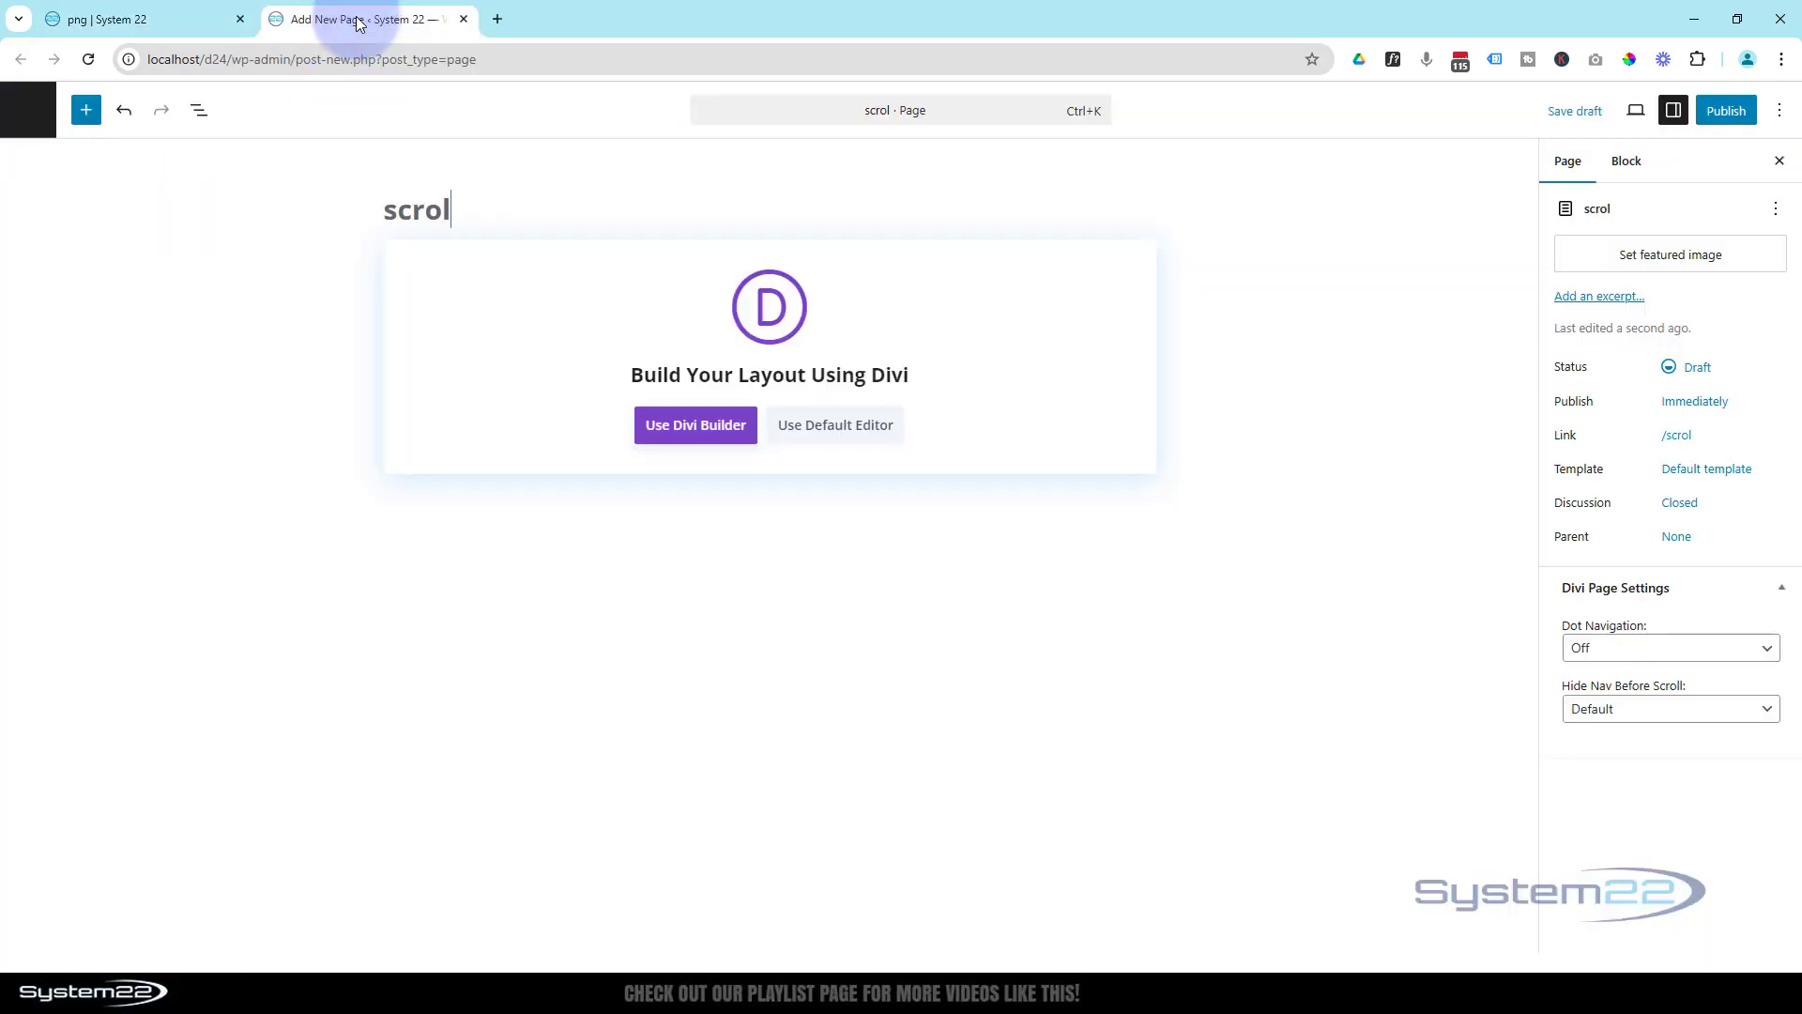
{"action": "type", "text": "scroll images"}
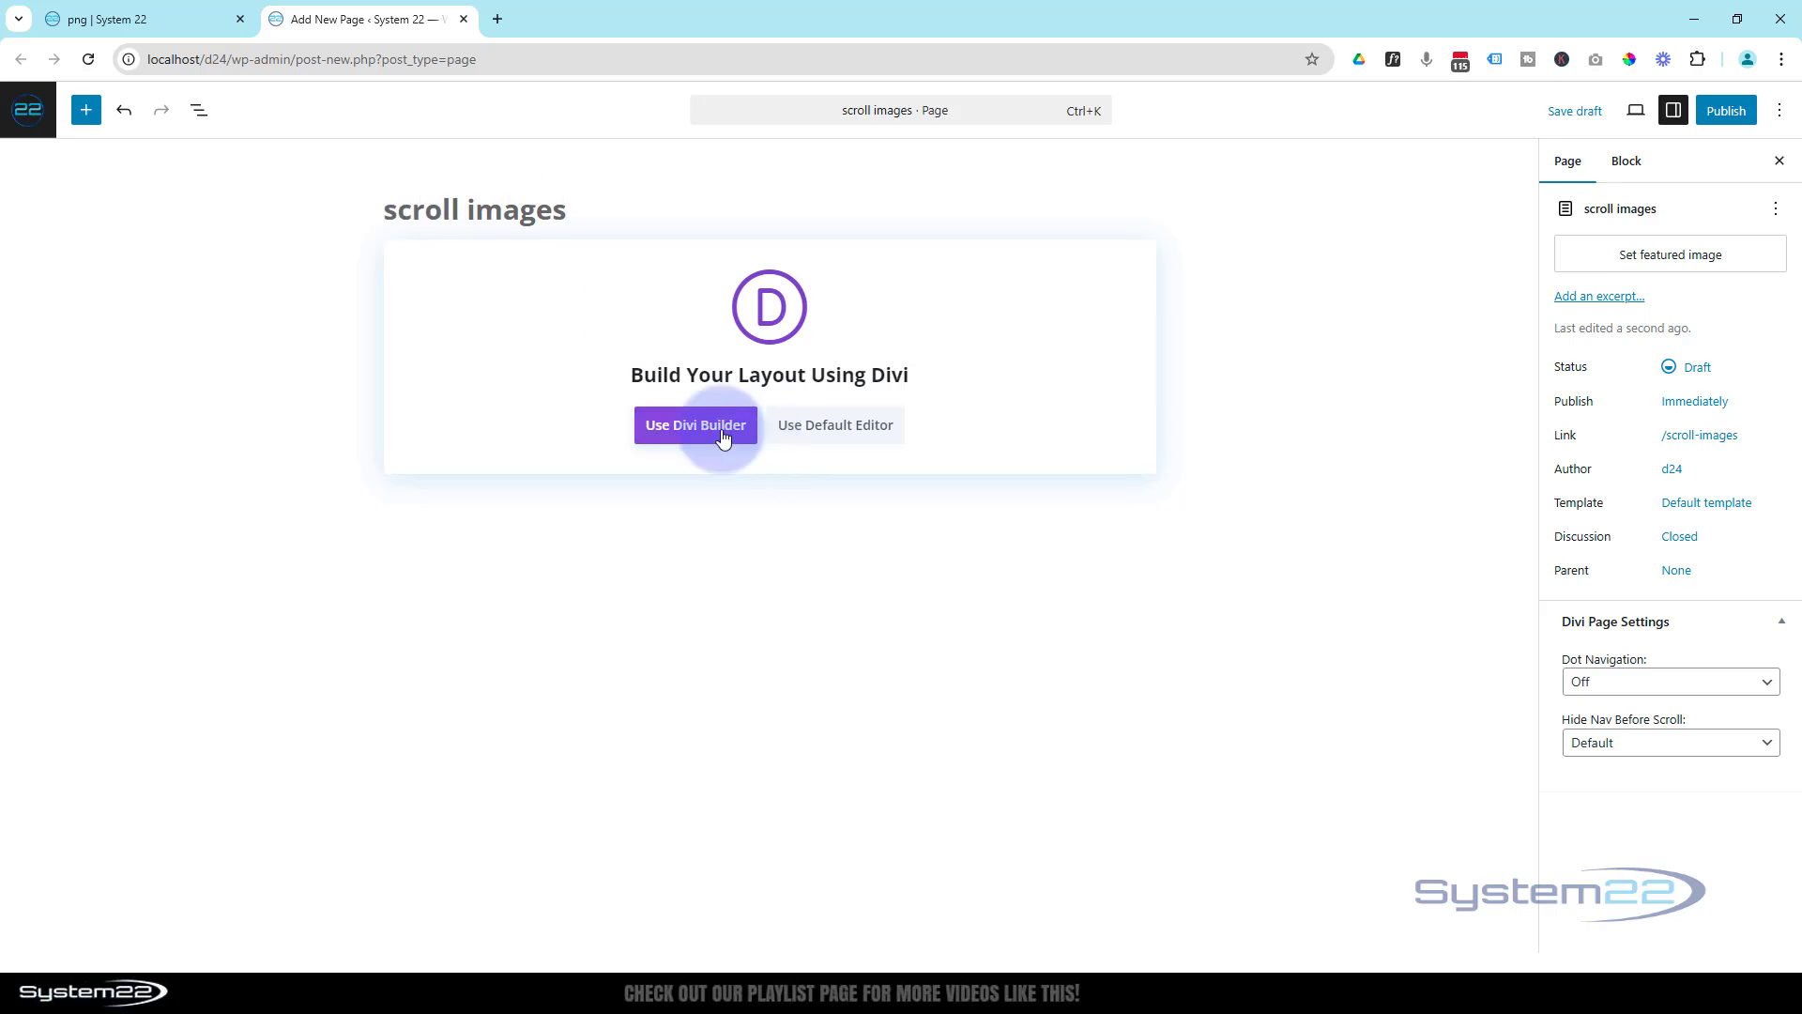
{"action": "left_click", "coordinate": [722, 434]}
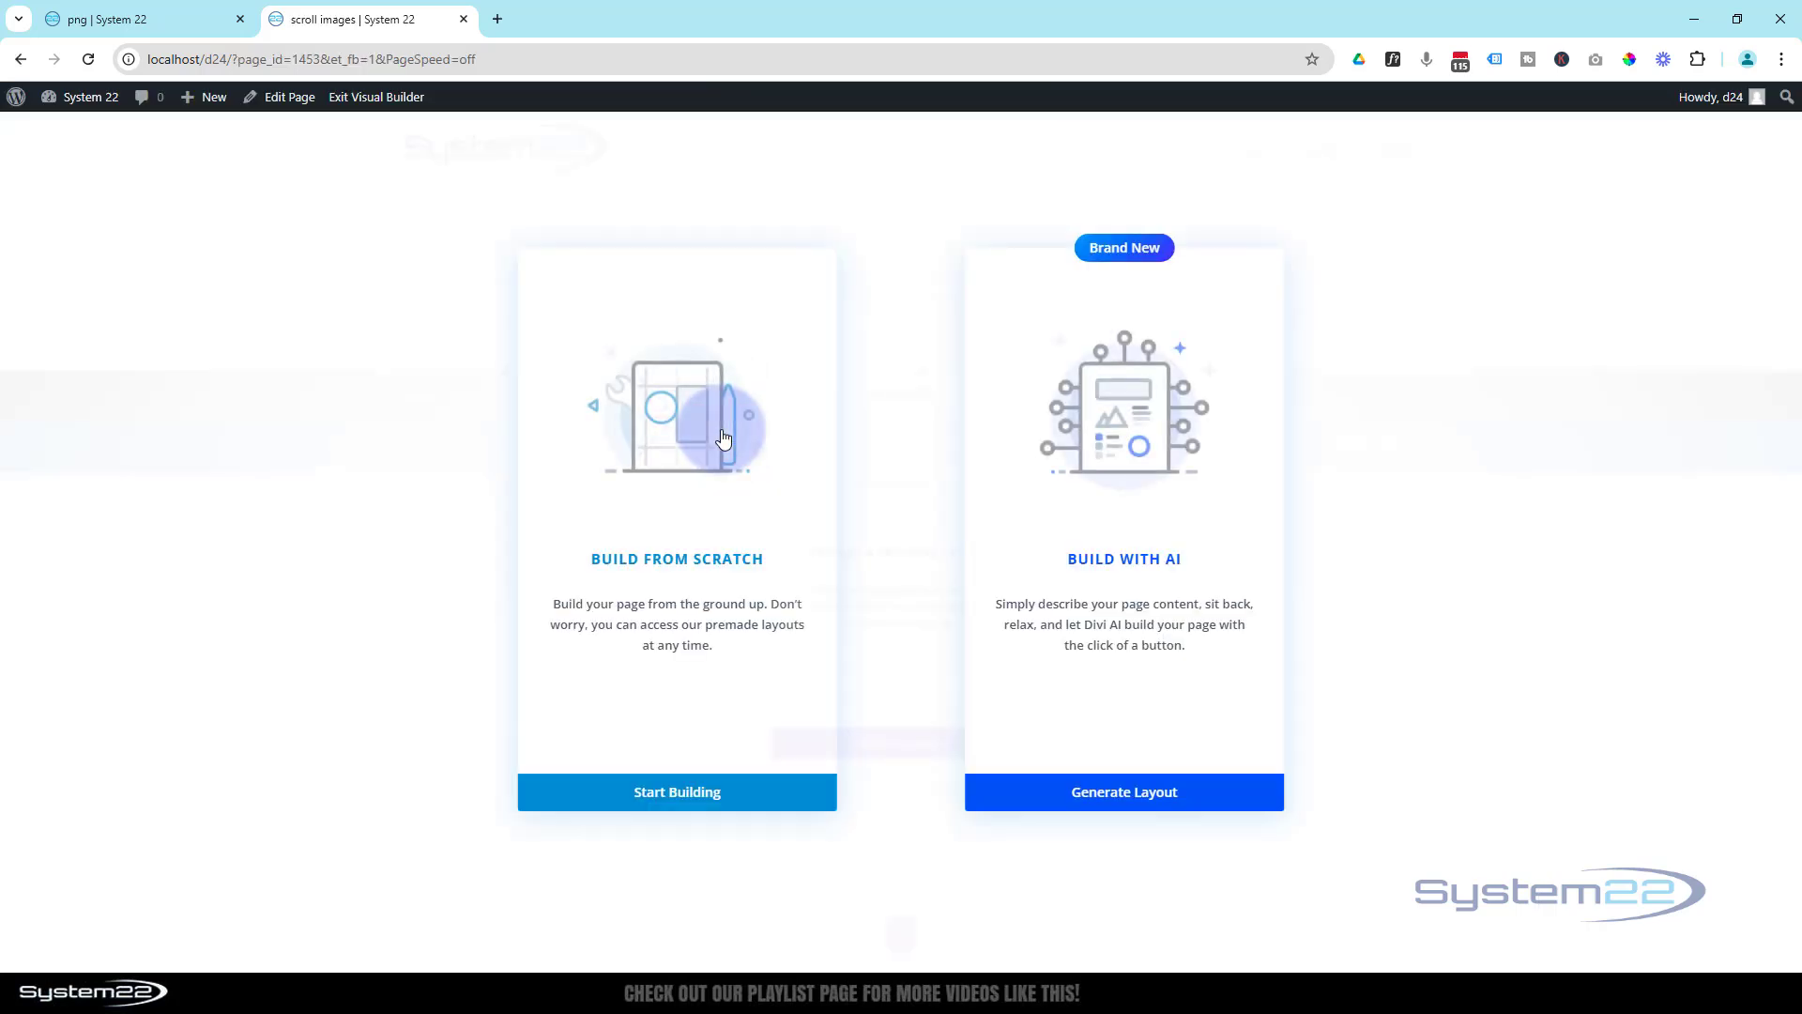
- Start the layout from scratch with a row of two equal columns and add a Call To Action module to the first column
{"action": "left_click", "coordinate": [527, 798]}
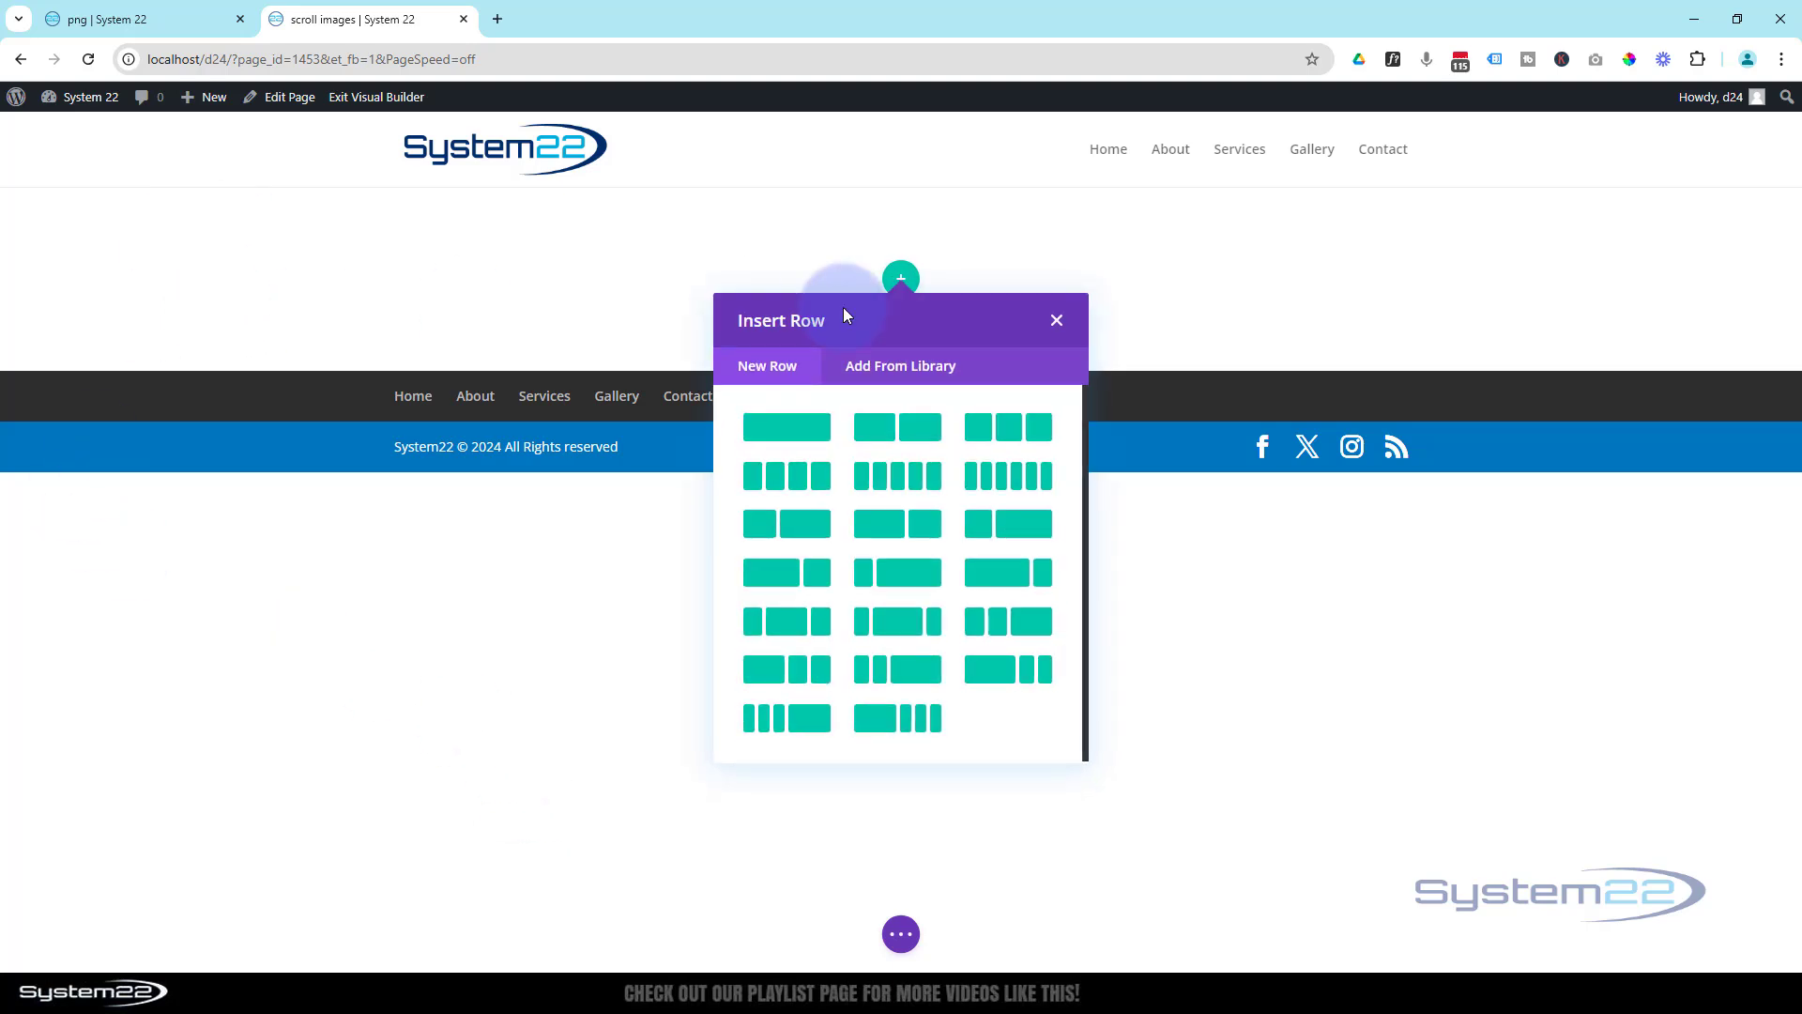
{"action": "left_click", "coordinate": [917, 439]}
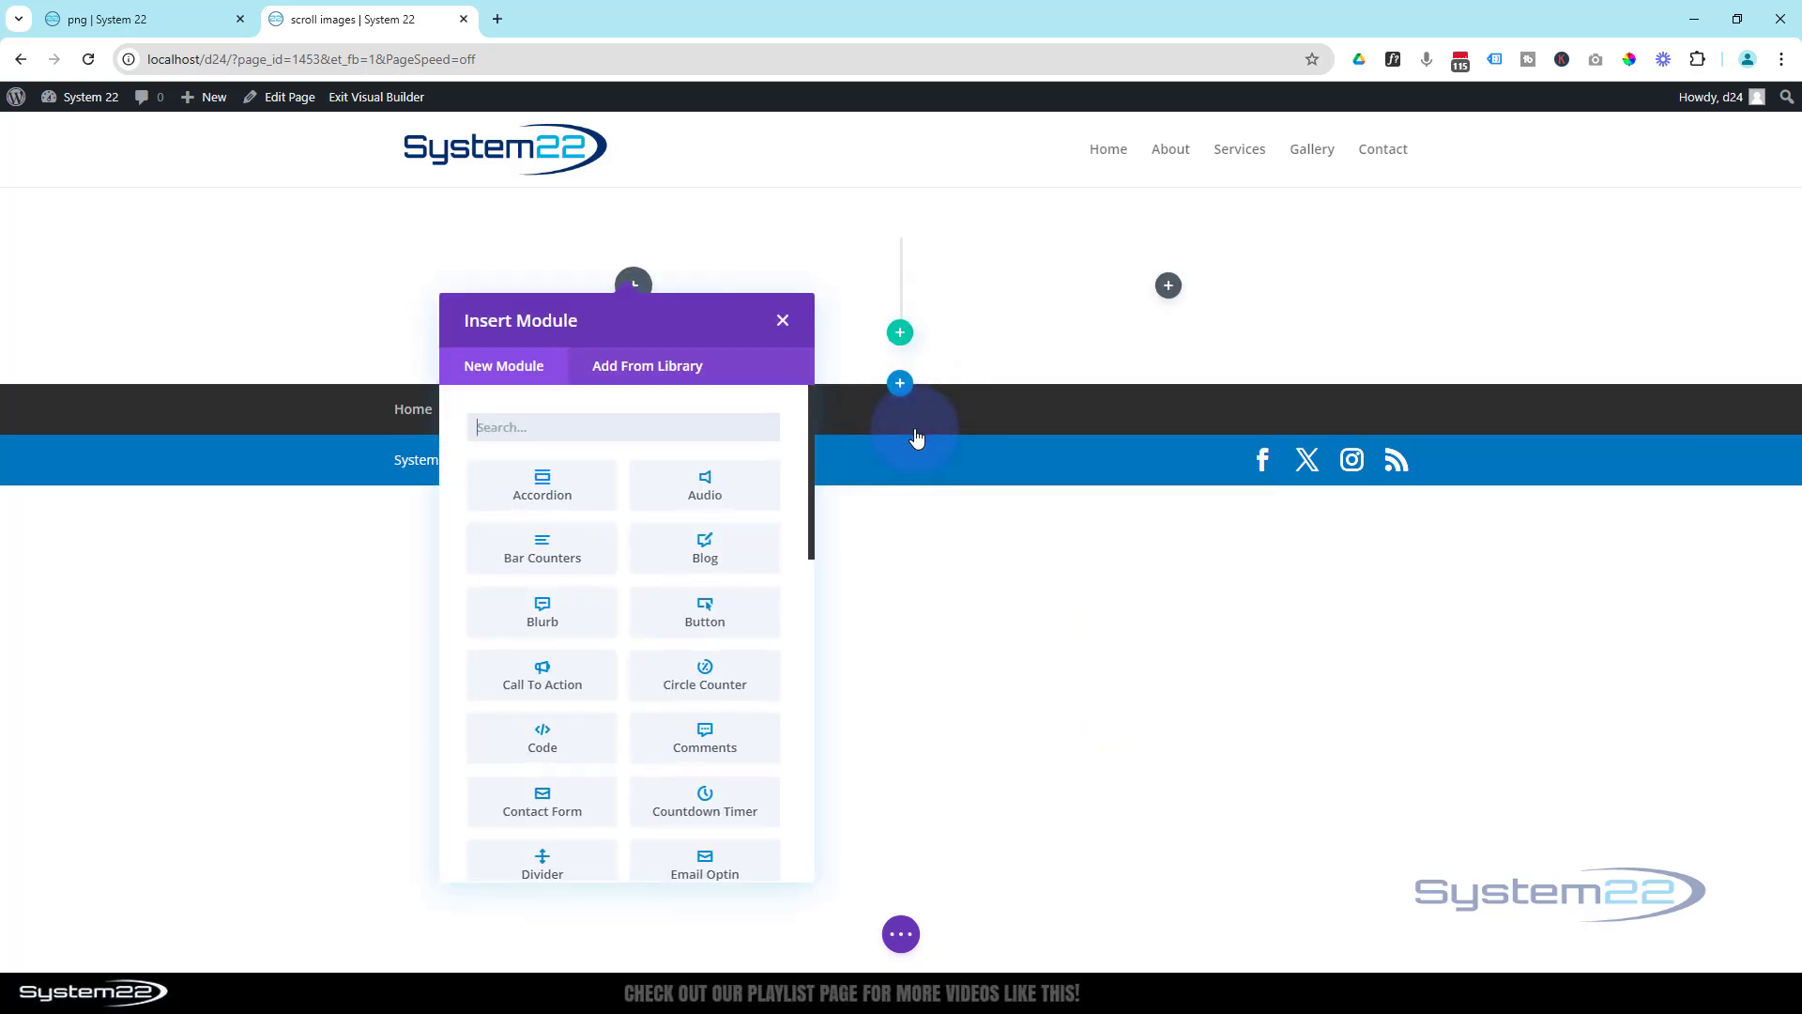
{"action": "left_click", "coordinate": [570, 683]}
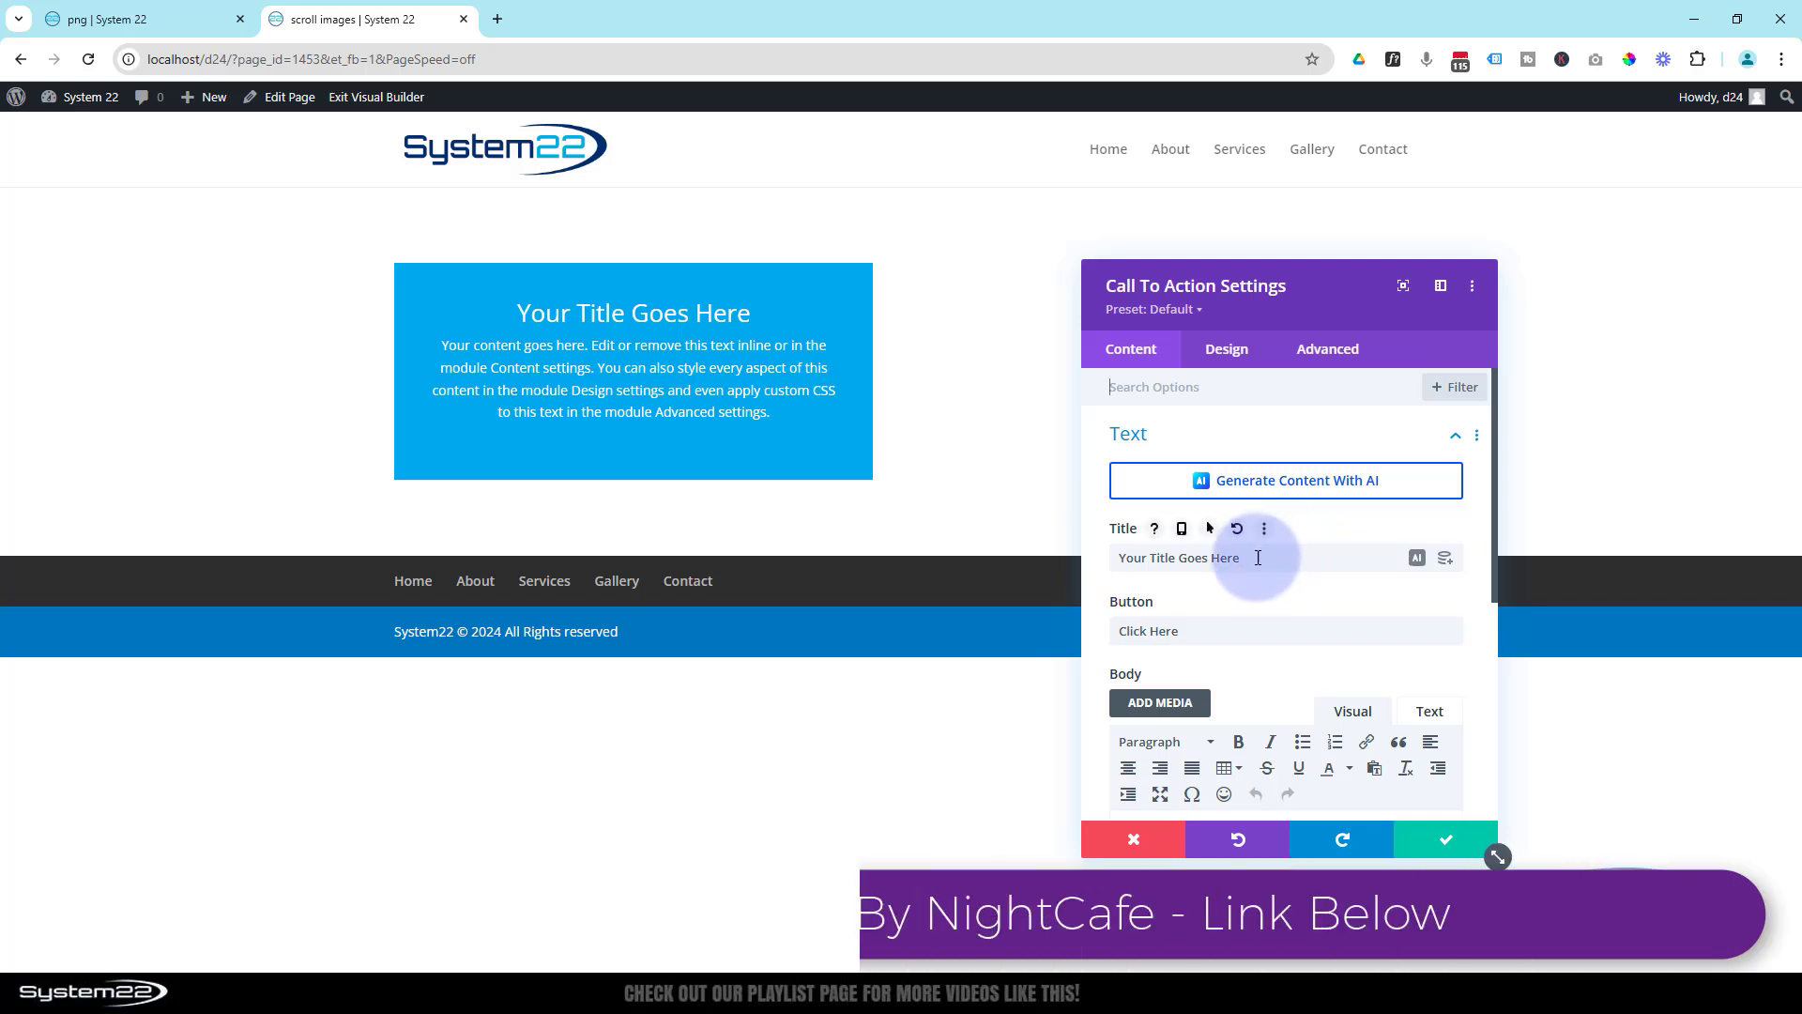
- Set the Call To Action title to "Supercars" and replace its body text with the copied paragraphs about the future of supercars
{"action": "left_click_drag", "start_coordinate": [1258, 558], "coordinate": [1054, 542]}
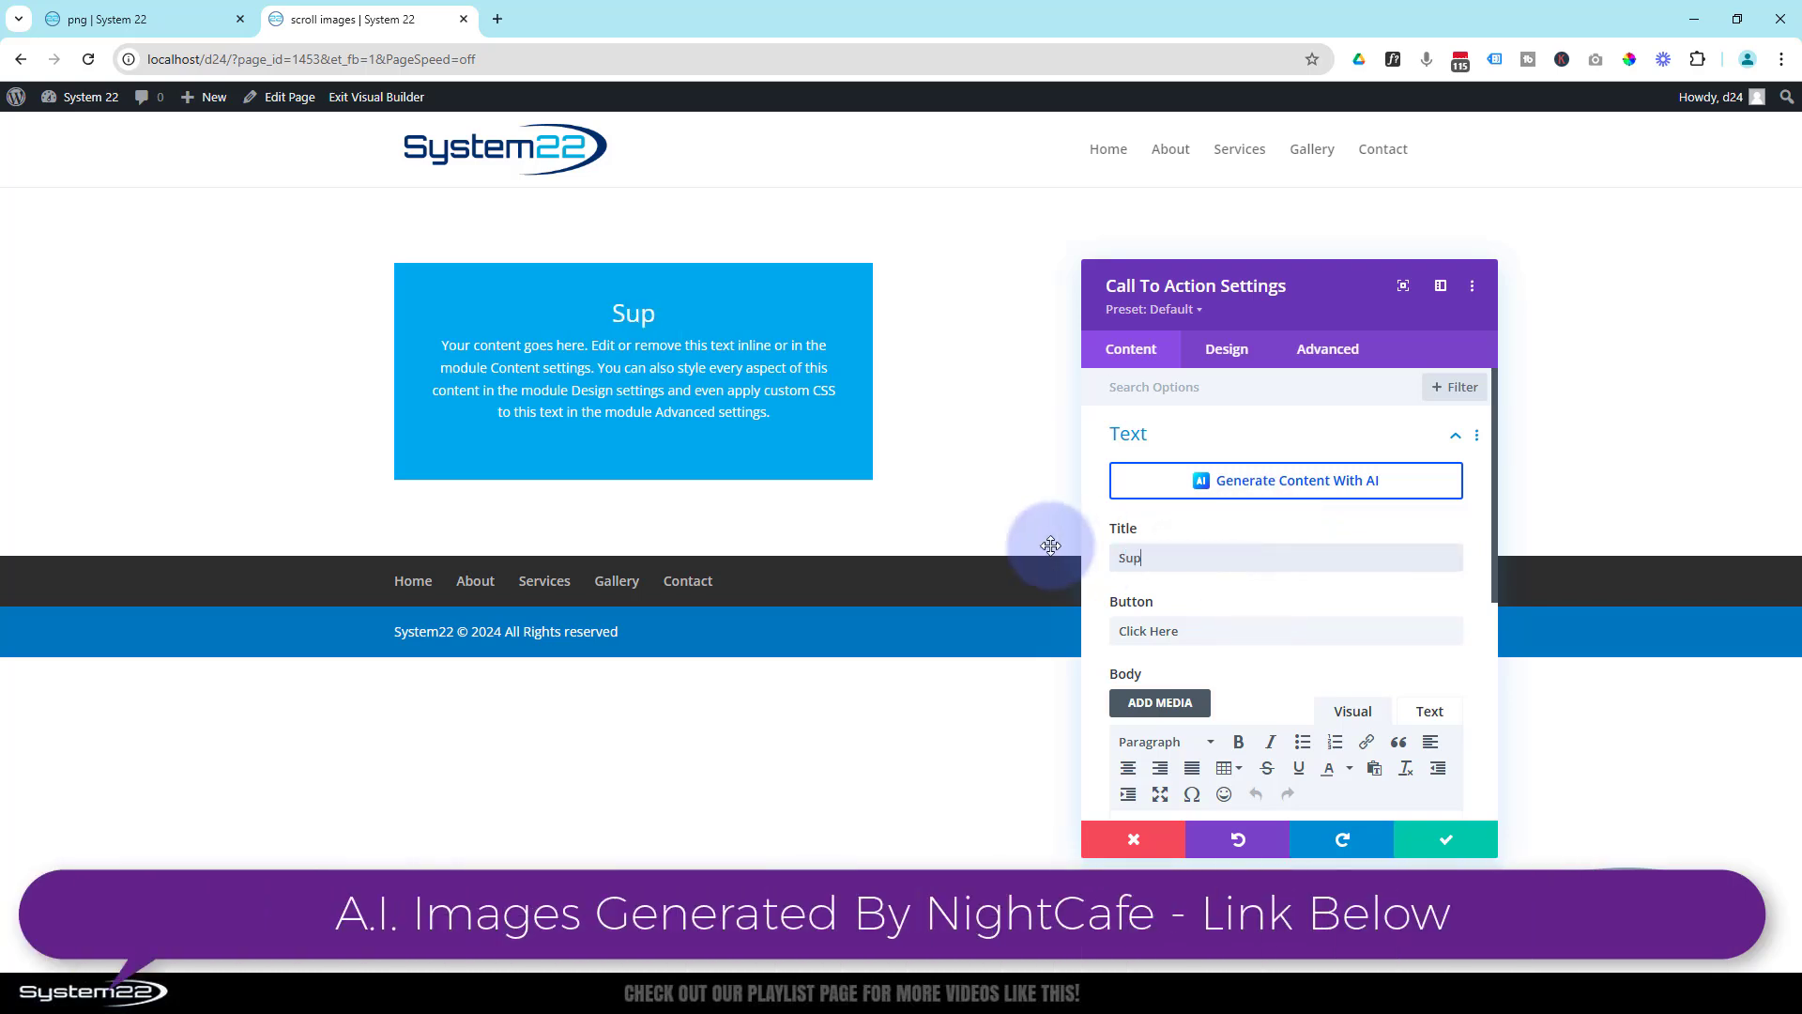
{"action": "scroll", "coordinate": [1243, 685], "scroll_direction": "down", "scroll_amount": 3}
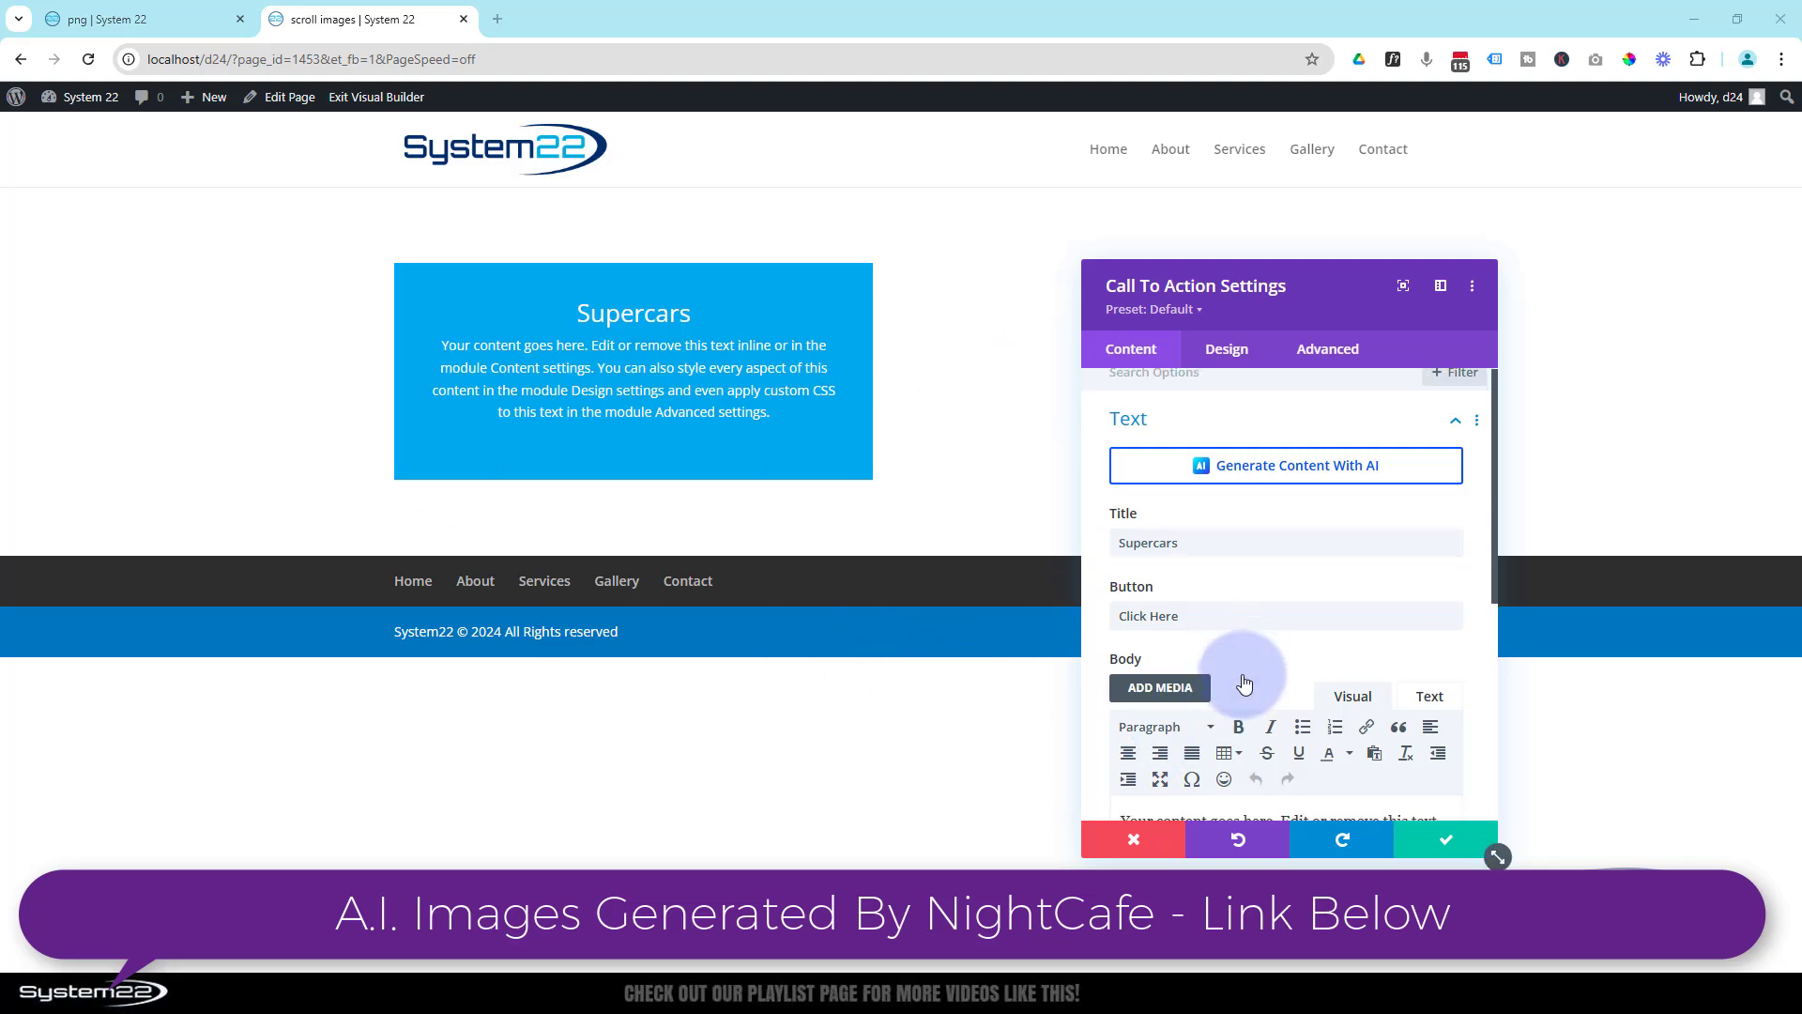
{"action": "left_click_drag", "start_coordinate": [1449, 646], "coordinate": [1117, 549]}
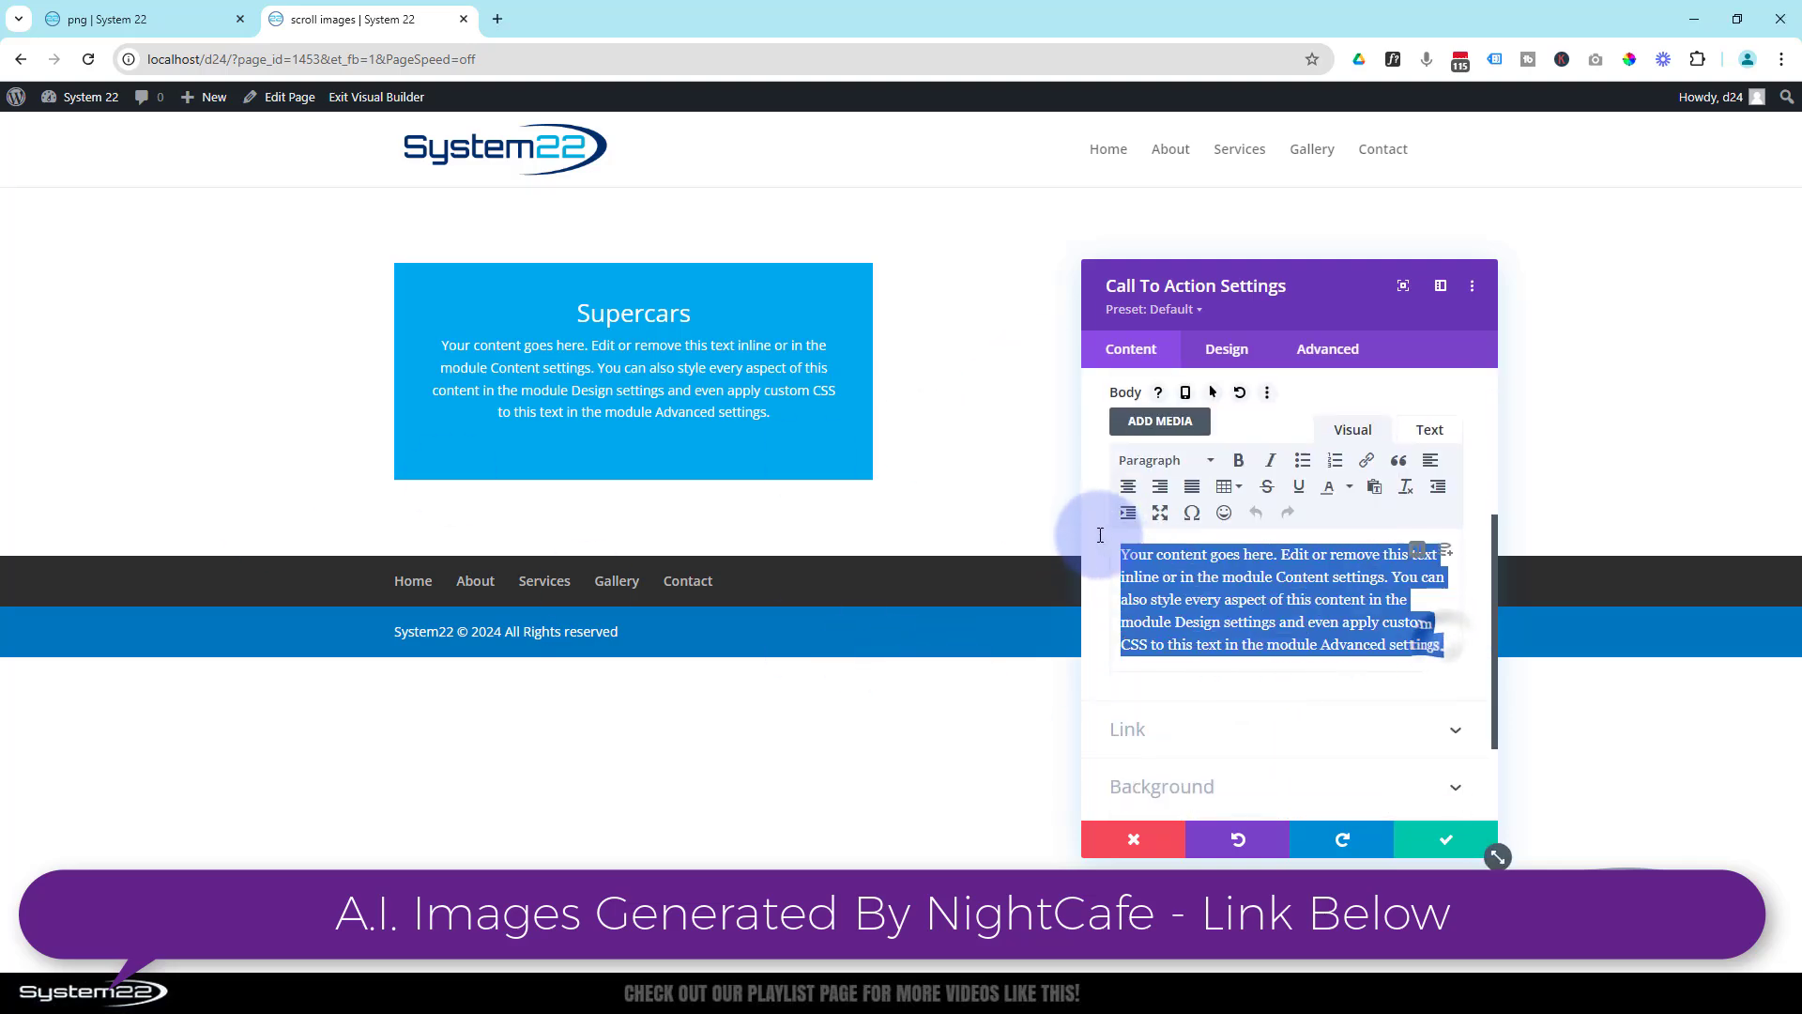
{"action": "type", "text": "The future of supercars promises an exhilarating fusion of performance, sustainability, and cutting-edge technology. As automakers push the boundaries of innovation, tomorrow's supercars will redefine what it means to drive fast, sleek, and responsibly. Electric powertrains, advanced materials, and autonomous features are setting the stage for a new era of automotive excellence.\\nOne of the most exciting trends is the transition to electric and hybrid drivetrains. Future supercars will deliver mind-blowing acceleration and top speeds, thanks to instant torque from electric motors combined with lightweight battery technology. Models like the Rimac Nevera and upcoming Tesla Roadster hint at a future where zero-emission vehicles outperform traditional combustion engines. Enhanced charging infrastructure and longer-range capabilities will make these cars not only thrilling but also practical for enthusiasts."}
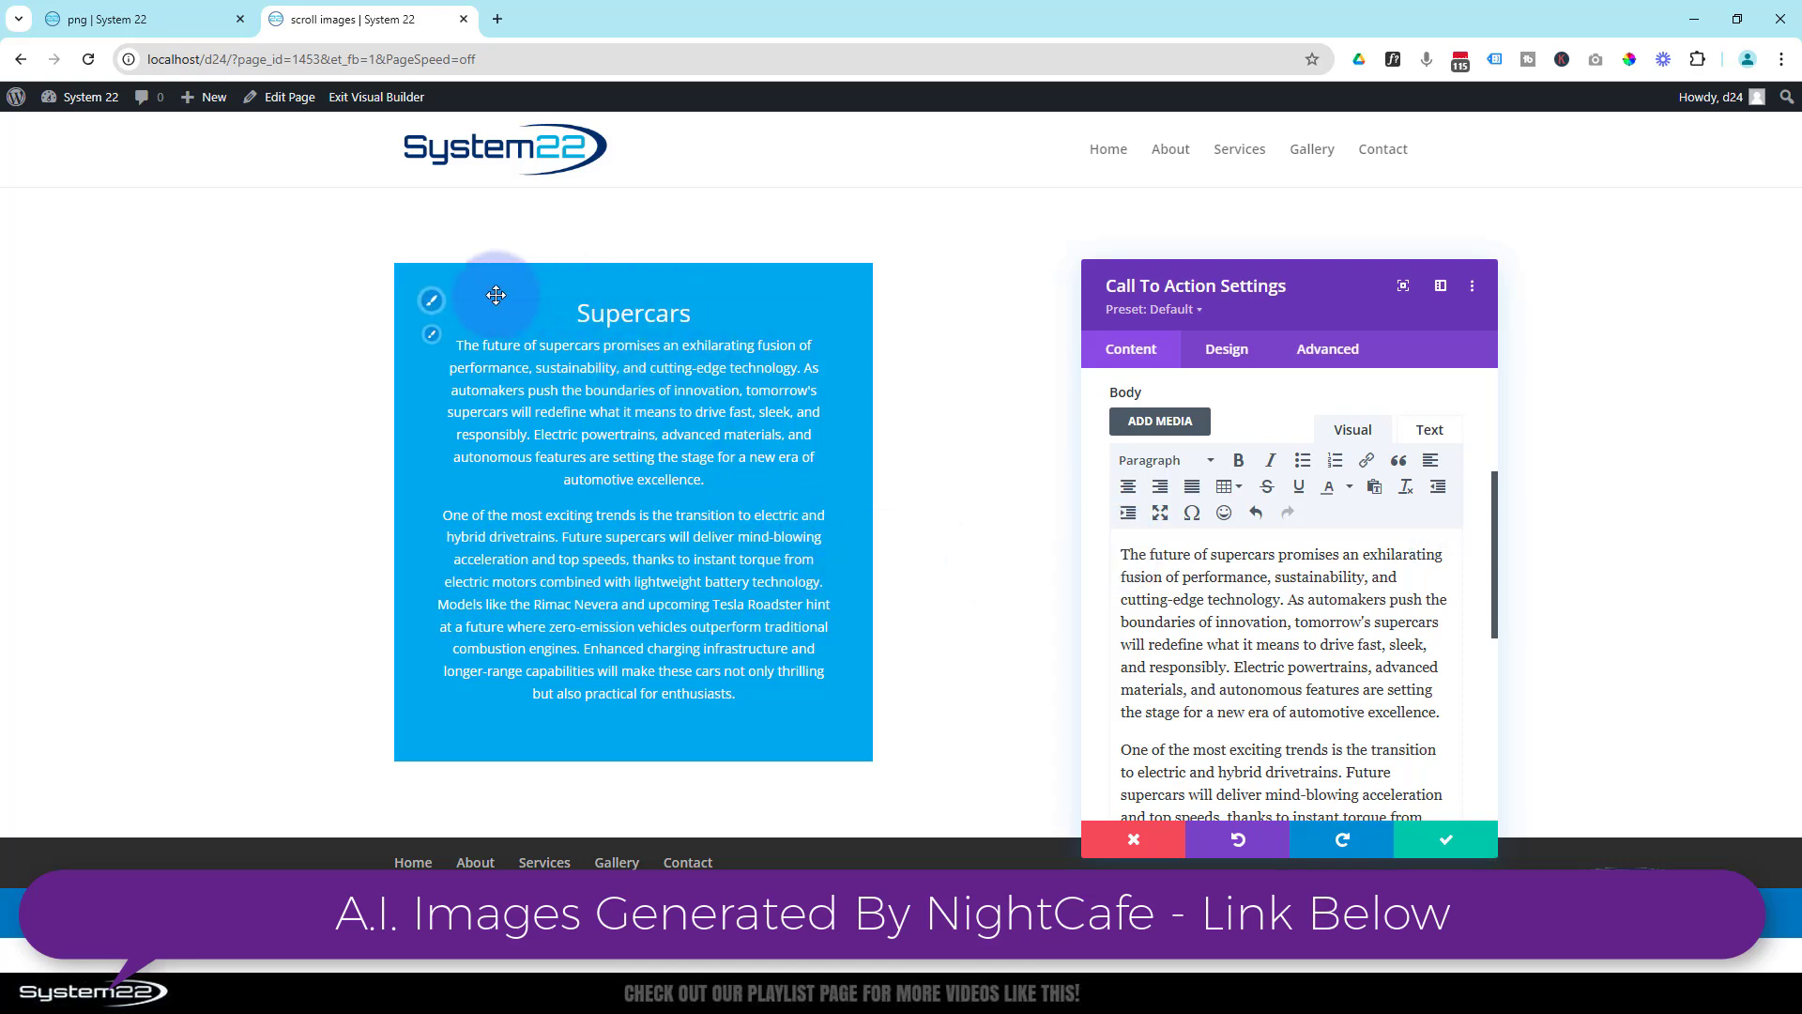
- Set the Call To Action module's title font to Alumni Sans Pinstripe
{"action": "left_click", "coordinate": [434, 299]}
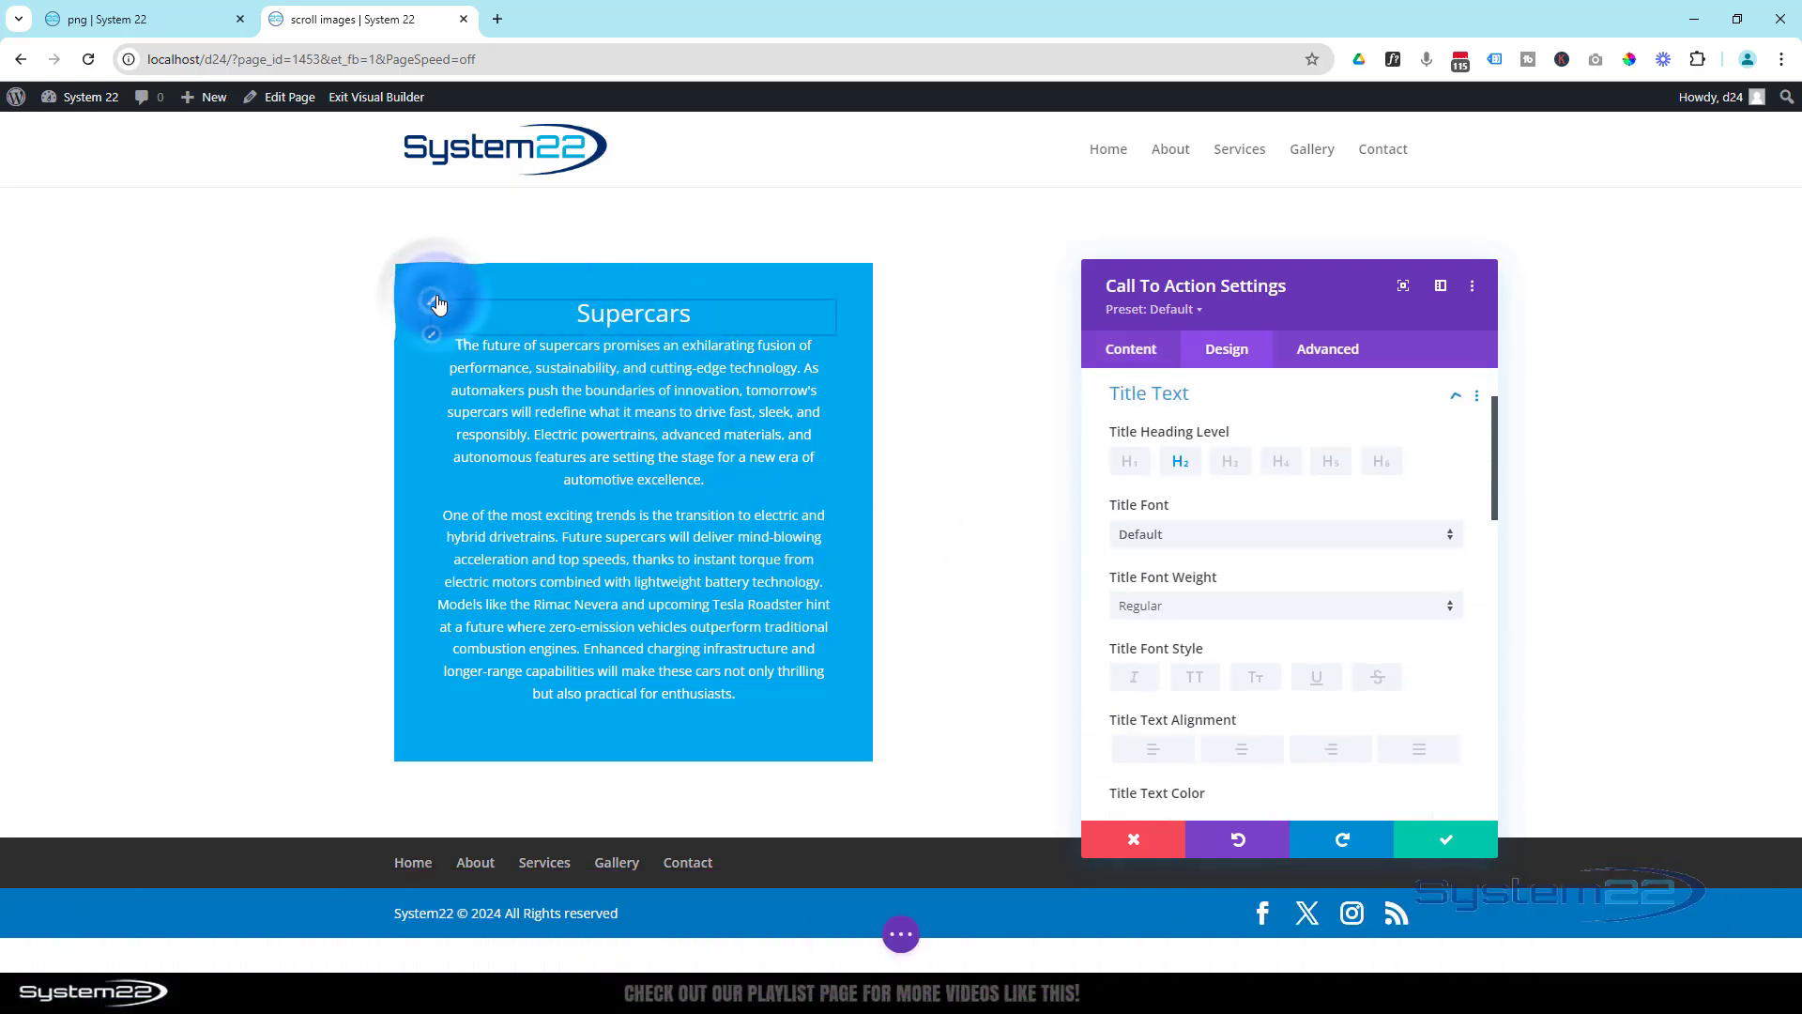
{"action": "left_click", "coordinate": [1242, 554]}
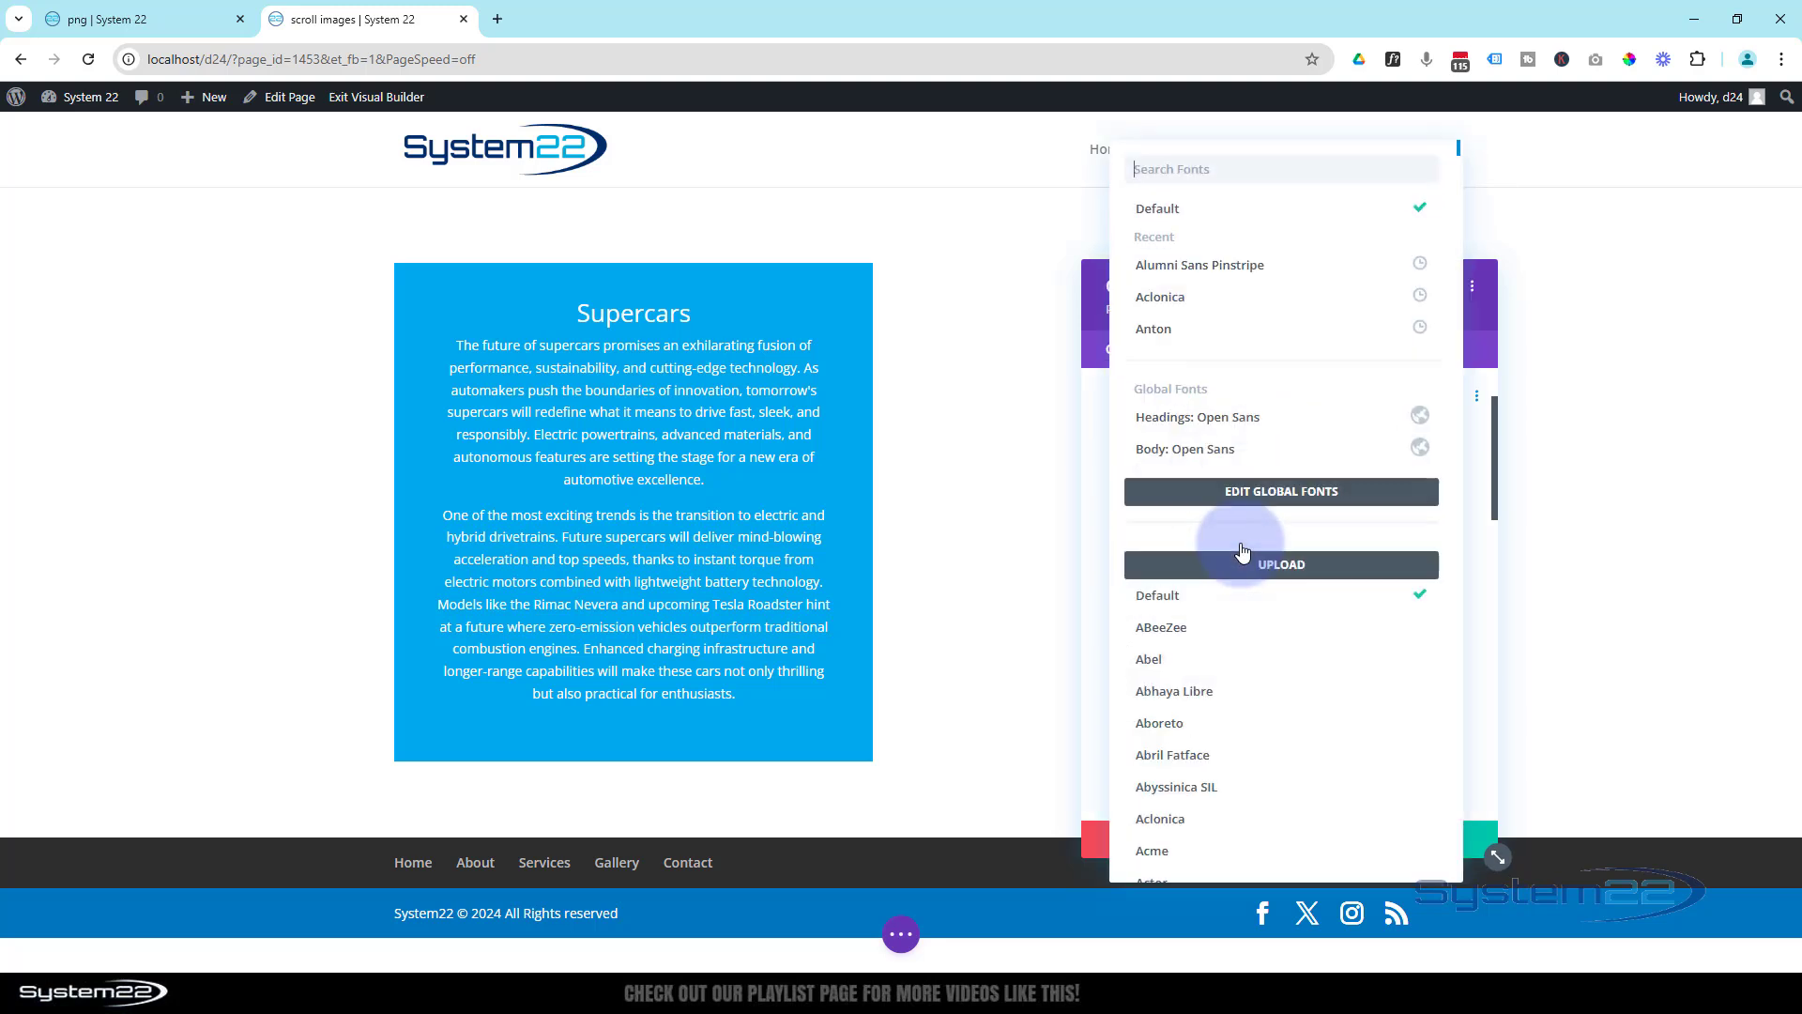
{"action": "left_click", "coordinate": [1206, 265]}
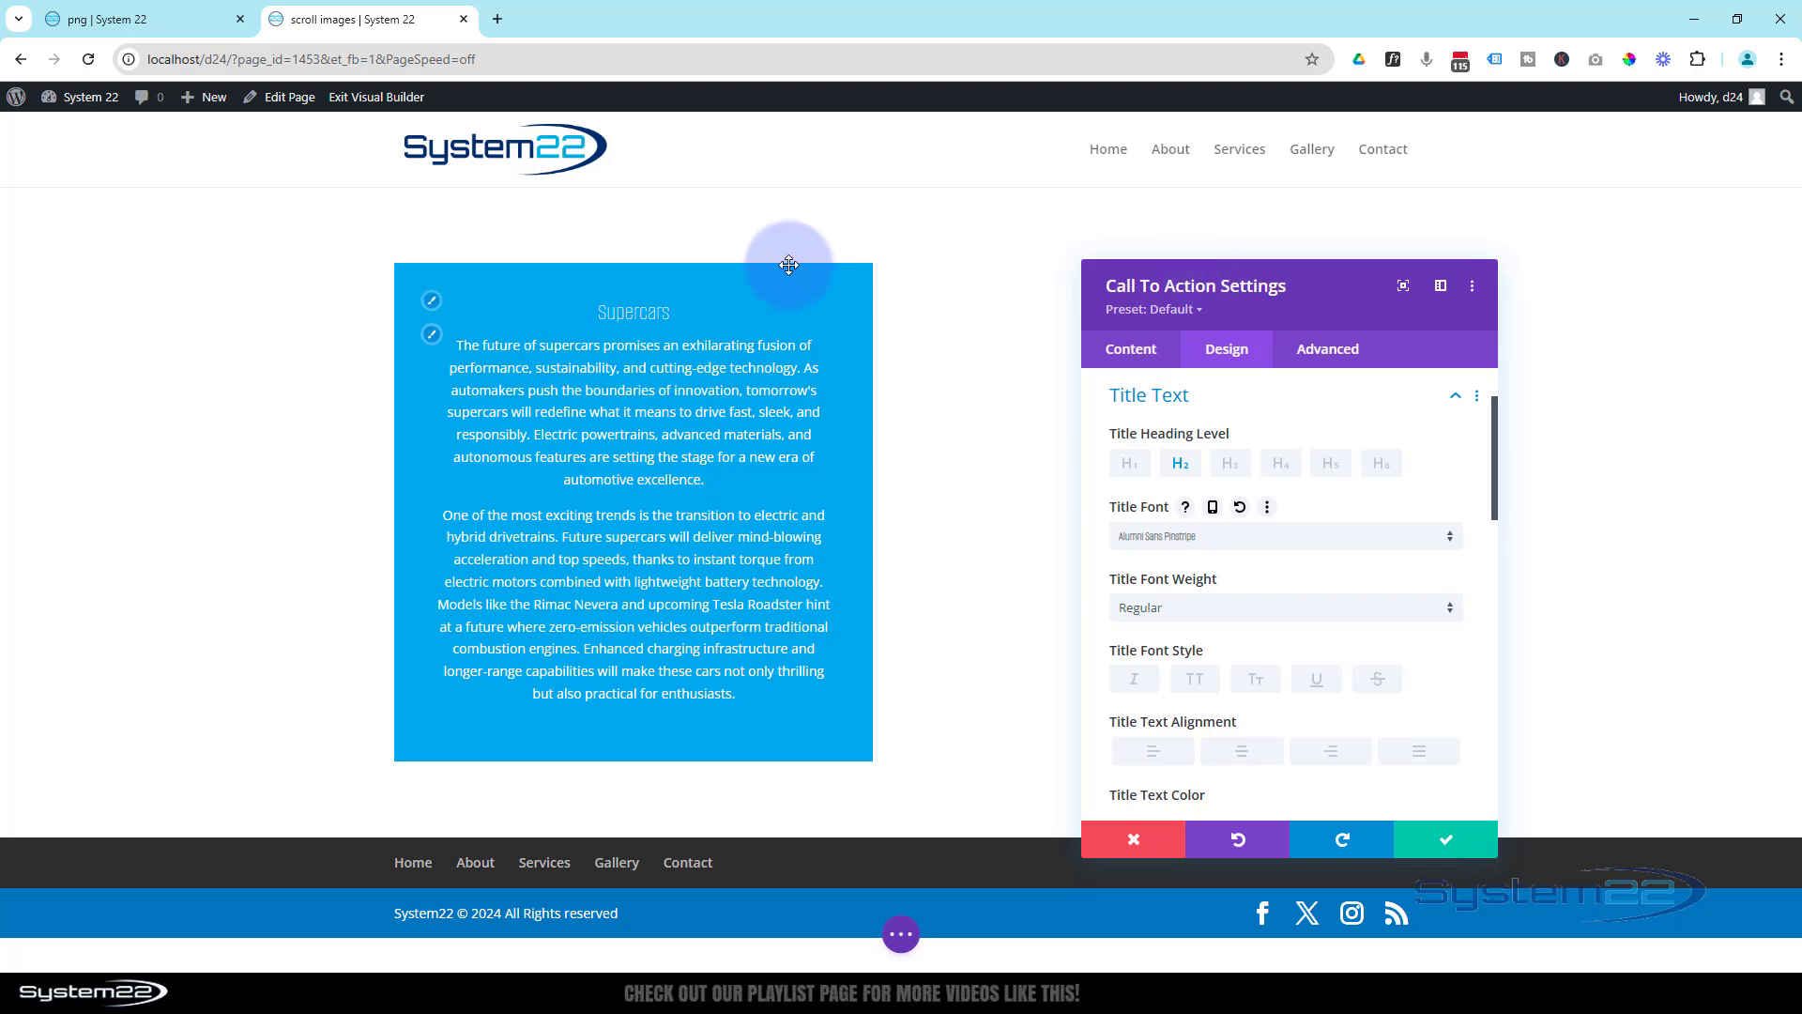
- Make the Call To Action title bold and white, and increase its text size to roughly double
{"action": "scroll", "coordinate": [1221, 479], "scroll_direction": "down", "scroll_amount": 2}
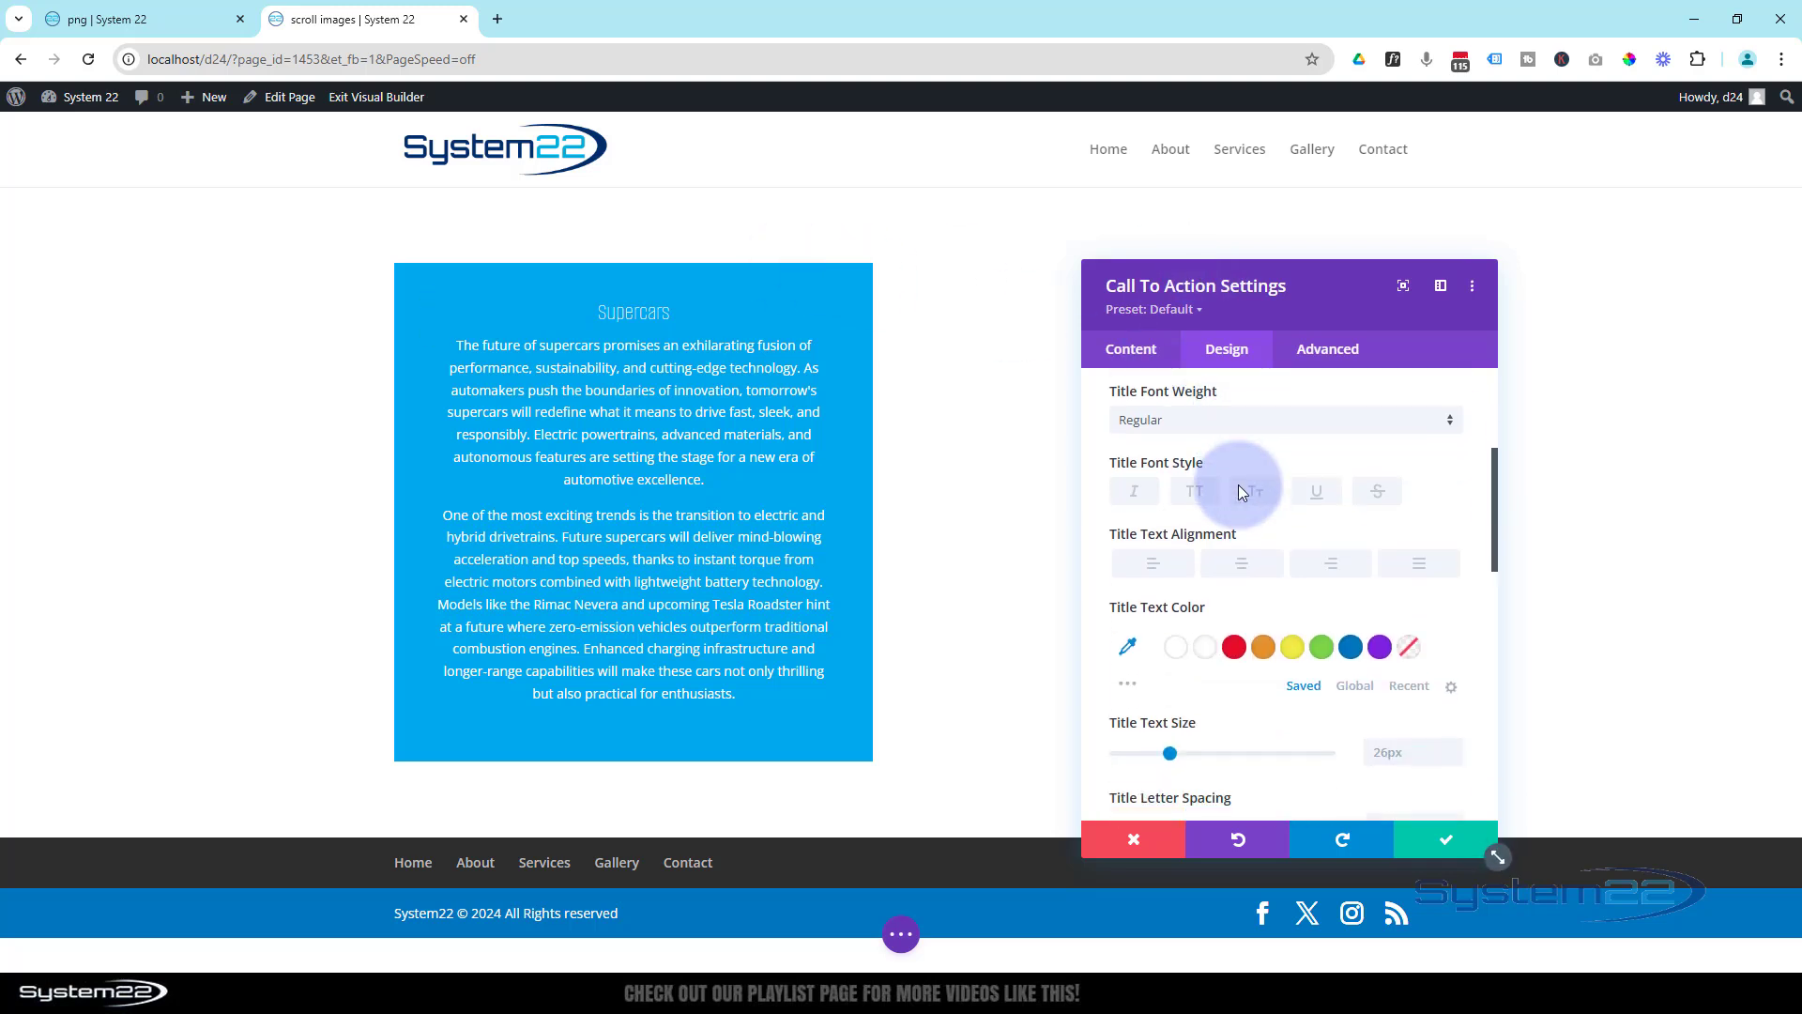
{"action": "left_click", "coordinate": [1235, 420]}
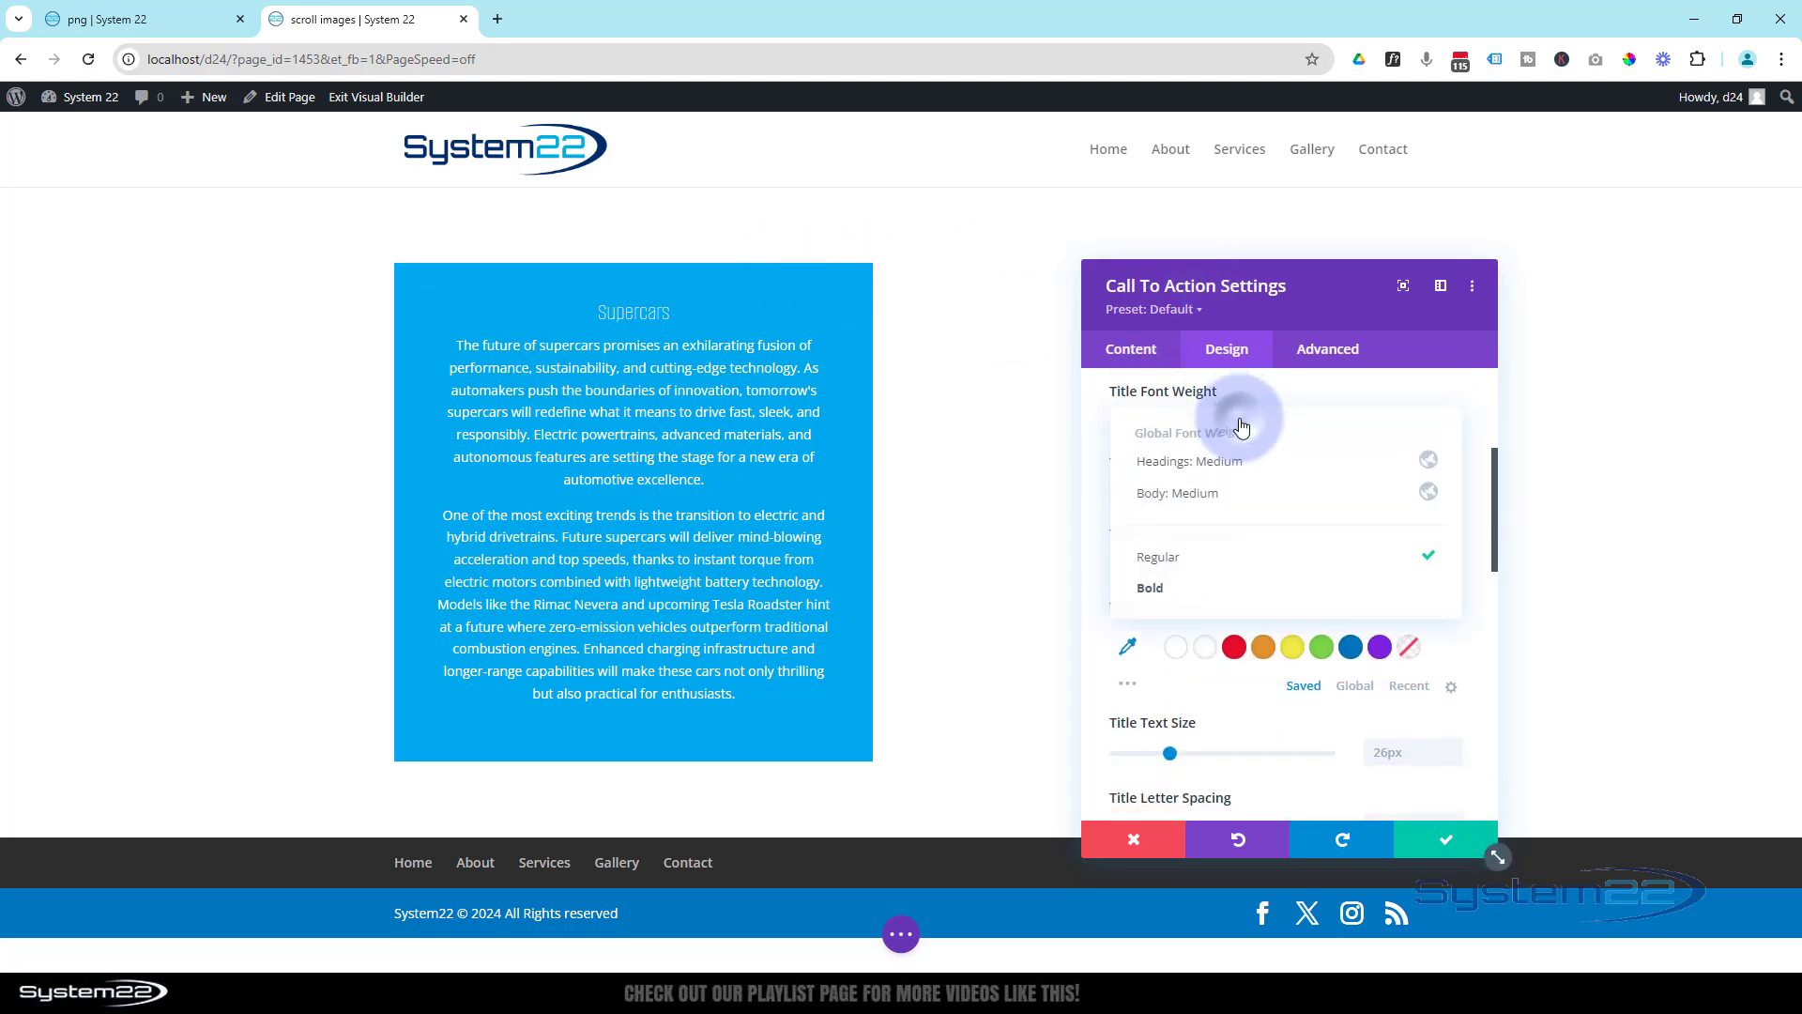
{"action": "left_click", "coordinate": [1206, 589]}
{"action": "left_click", "coordinate": [1205, 657]}
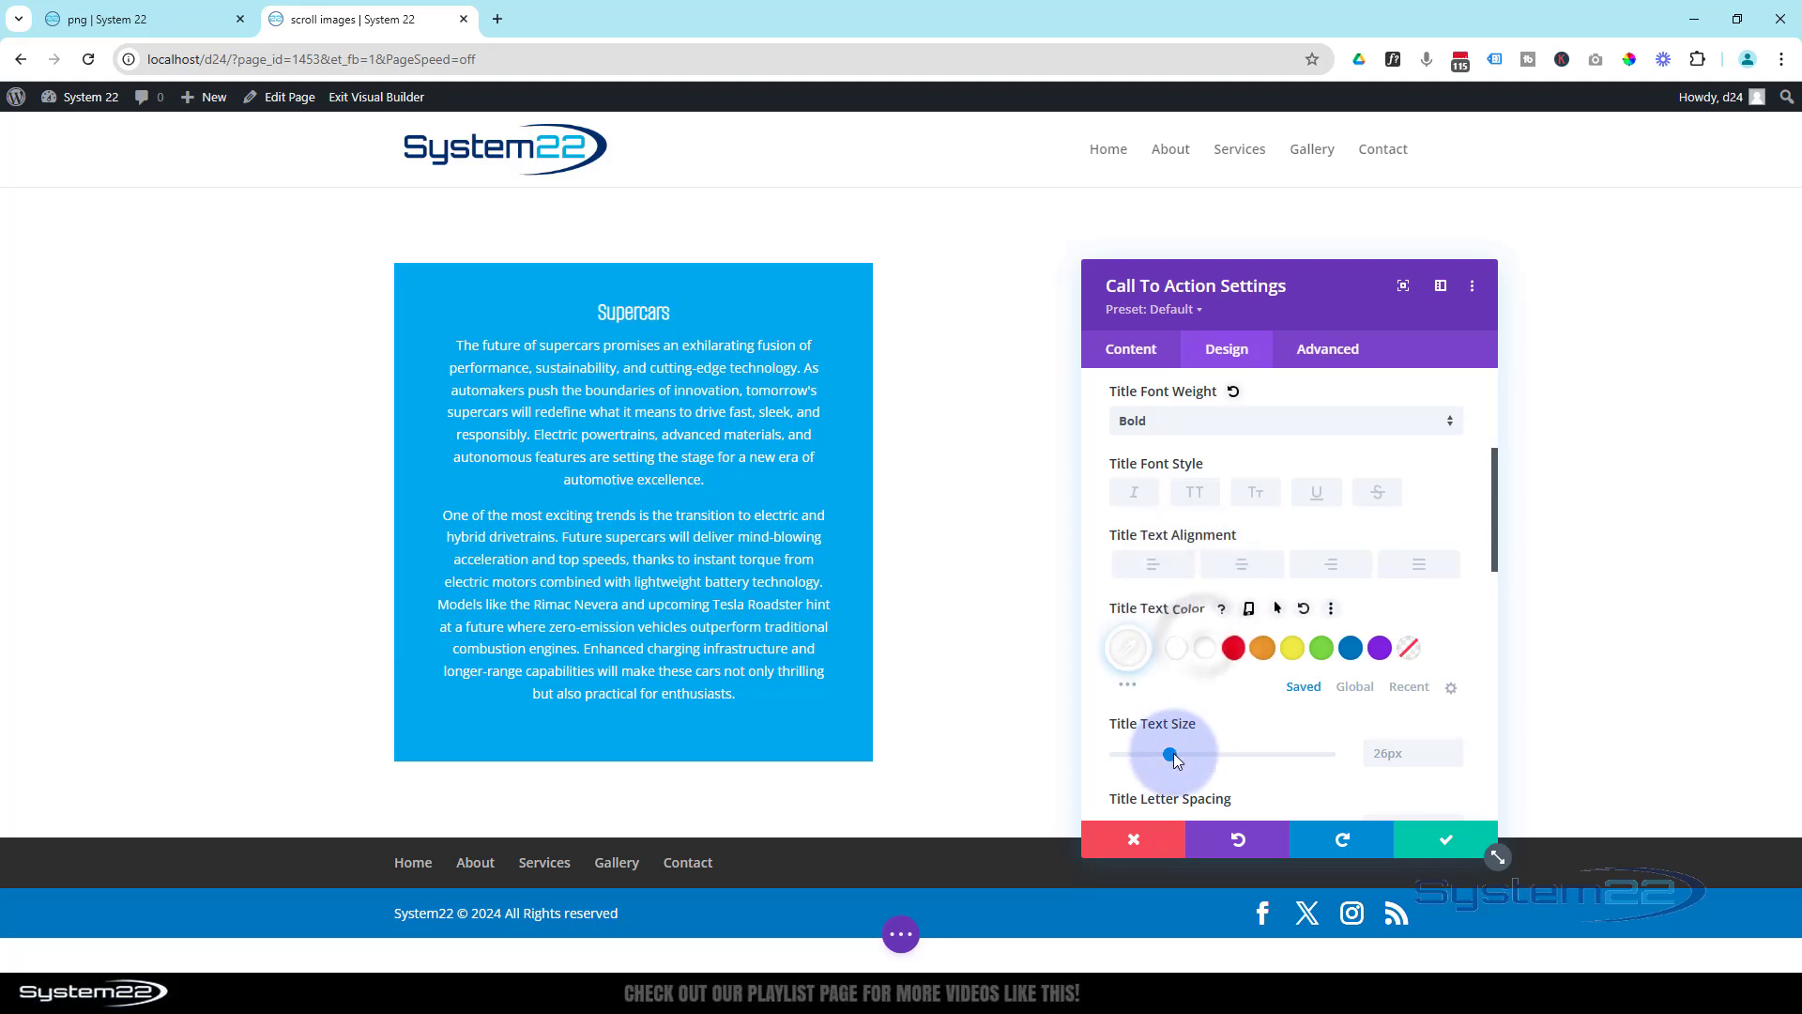
{"action": "left_click_drag", "start_coordinate": [1170, 754], "coordinate": [1265, 740]}
- Set the Call To Action module's background color to semi-transparent black, rgba(0,0,0,0.66)
{"action": "left_click", "coordinate": [1117, 355]}
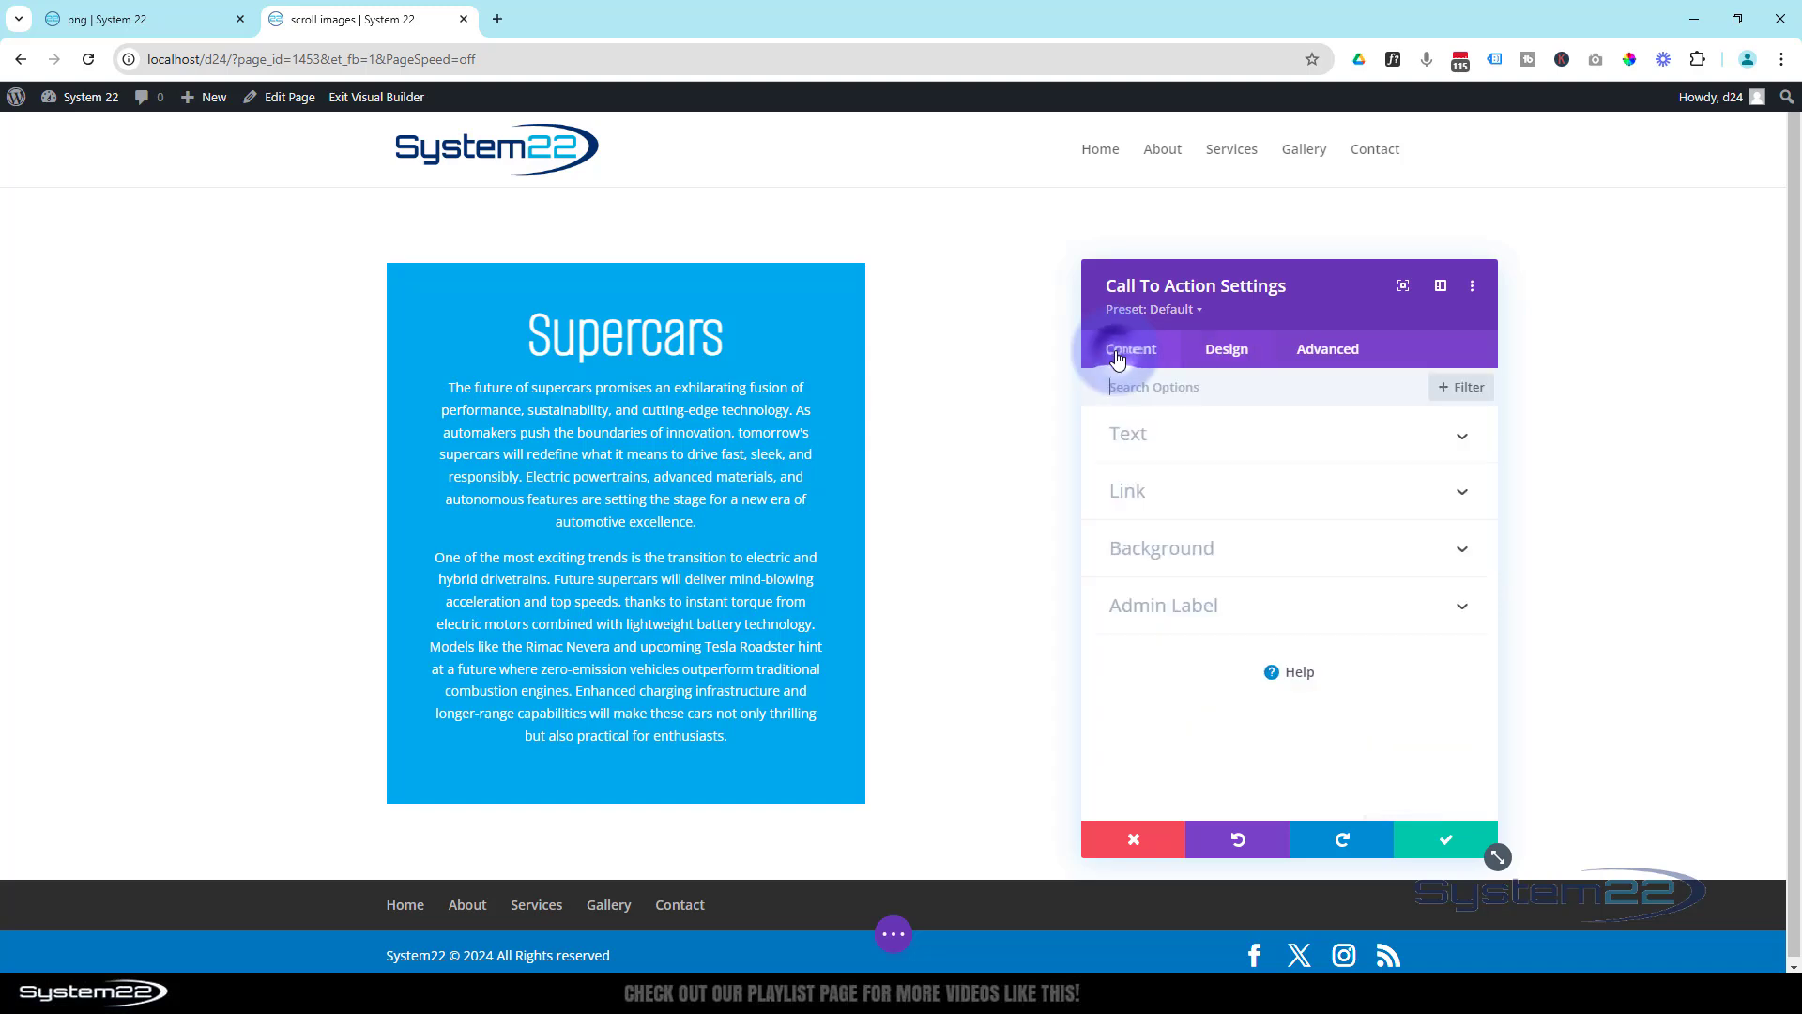
{"action": "left_click", "coordinate": [1217, 548]}
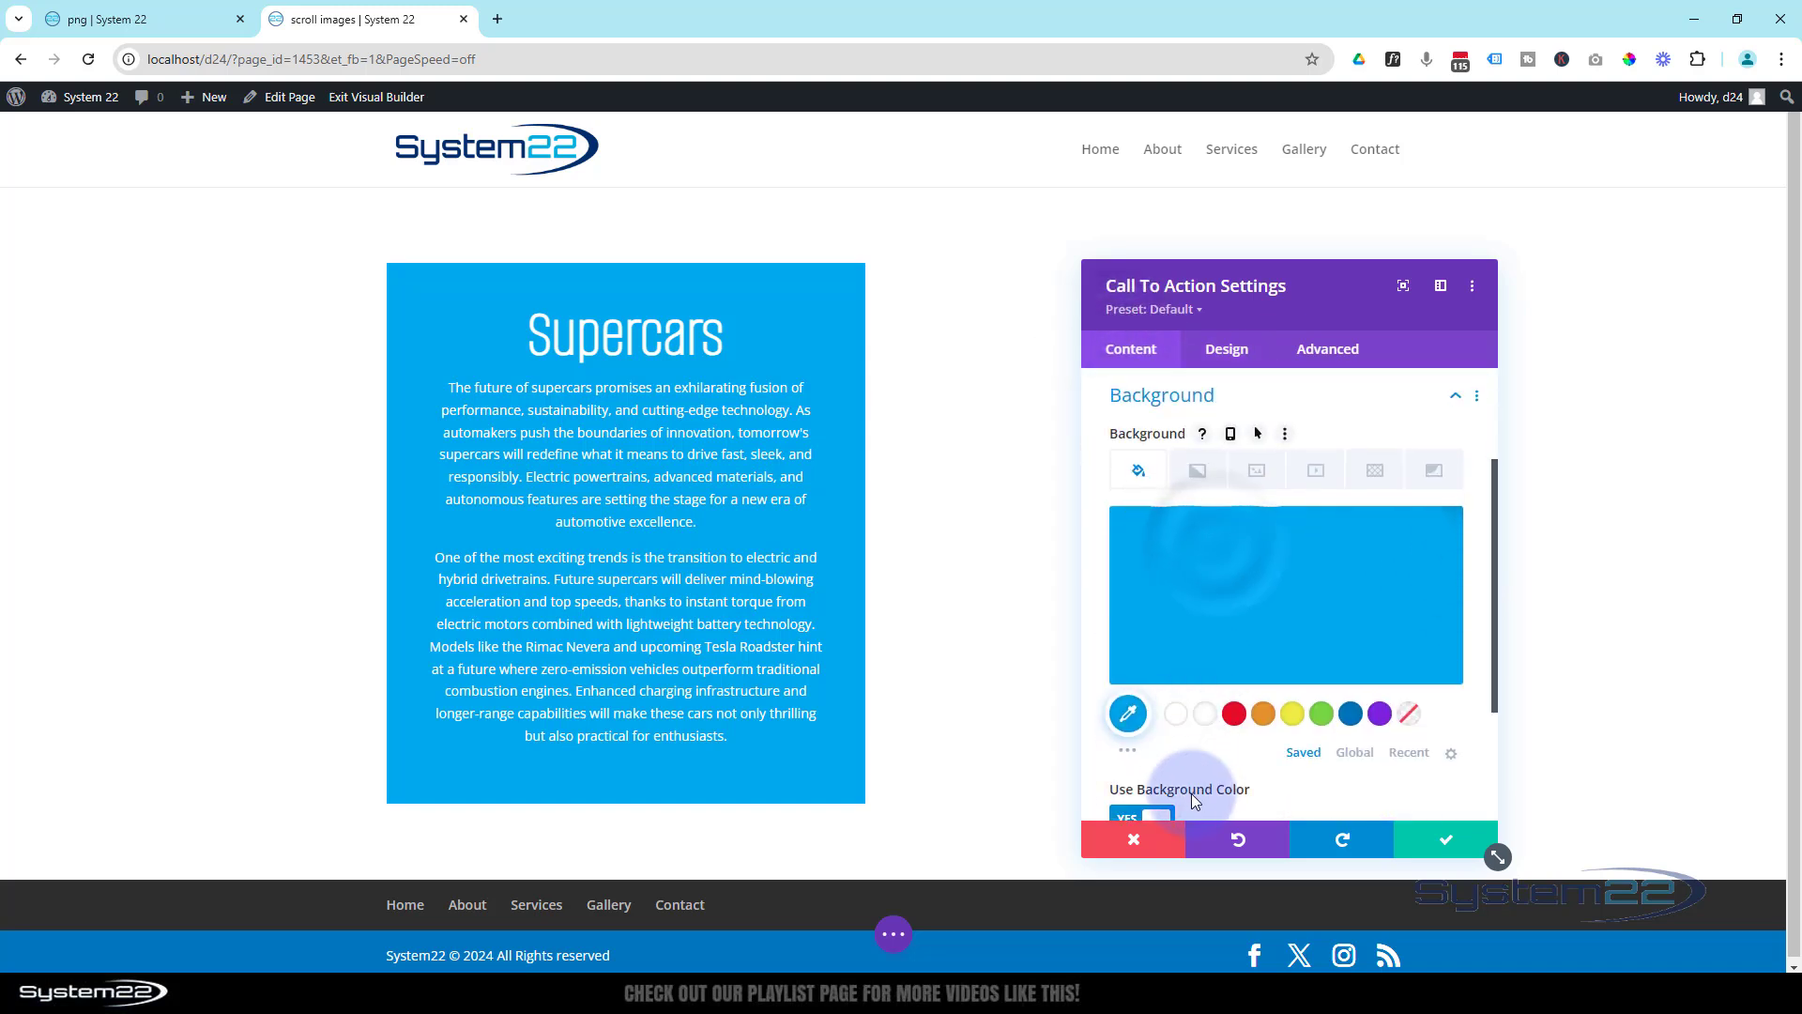
{"action": "left_click", "coordinate": [1127, 752]}
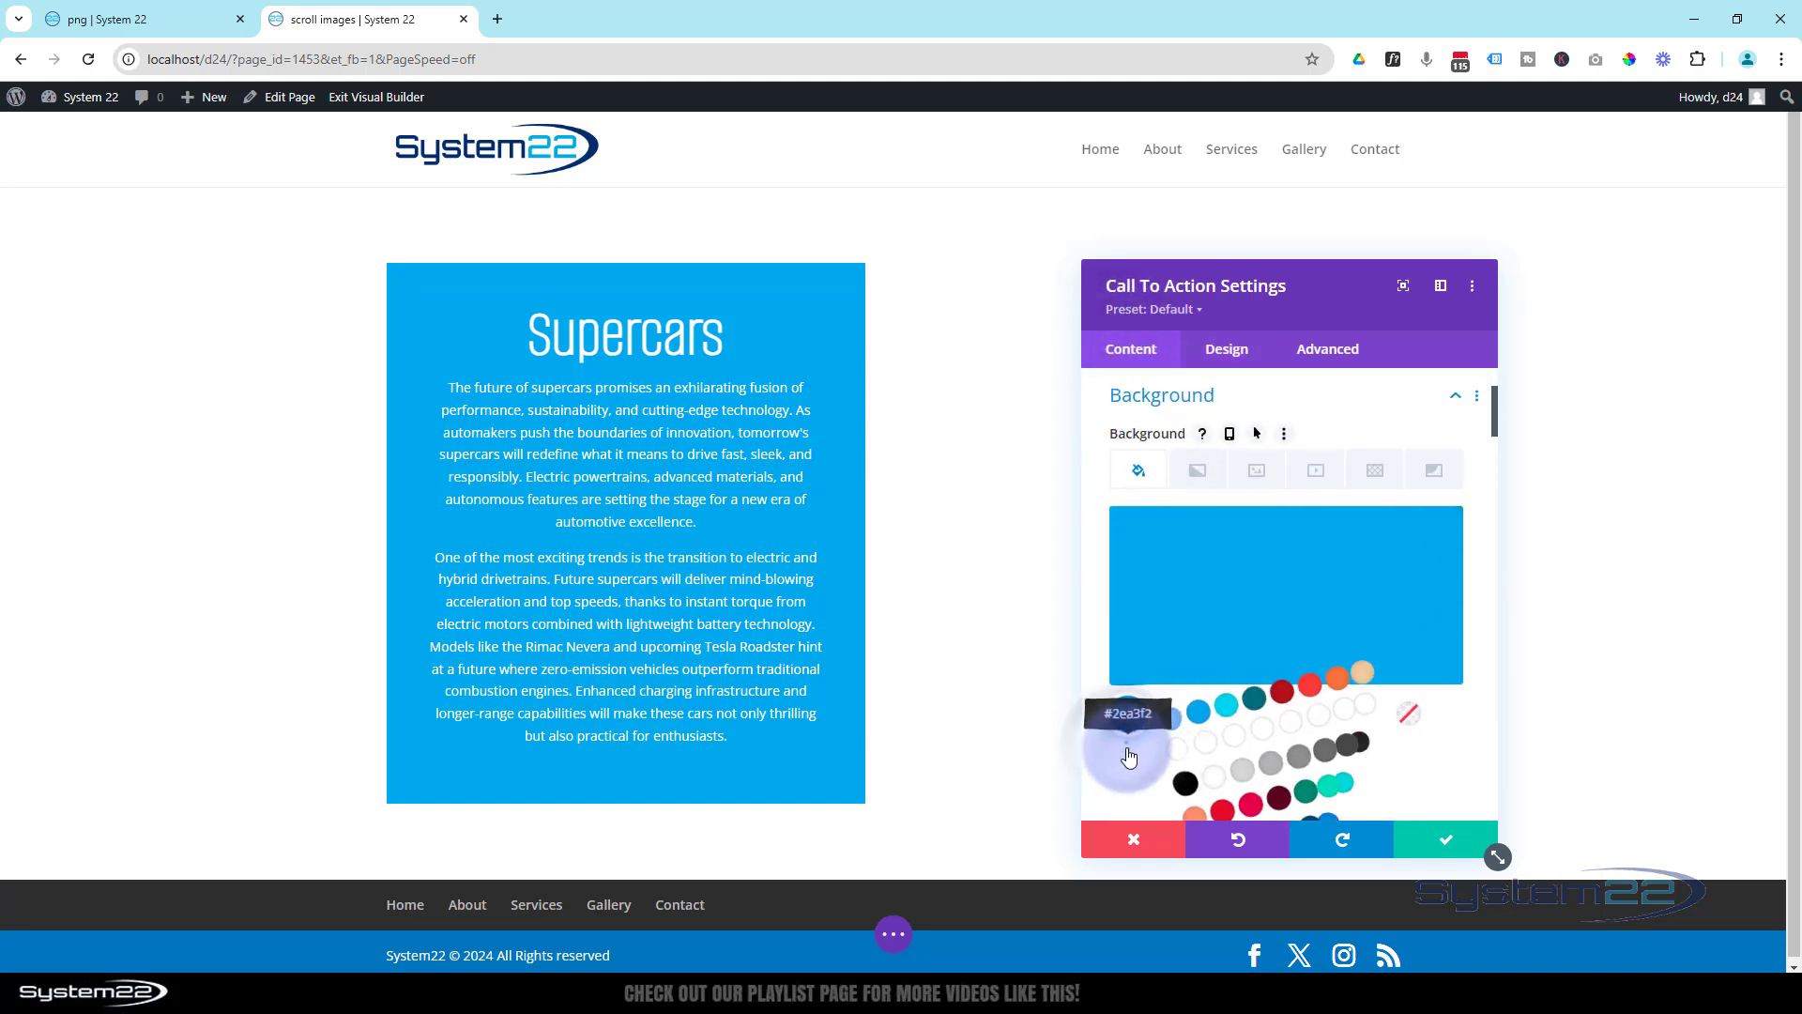
{"action": "scroll", "coordinate": [1138, 723], "scroll_direction": "down", "scroll_amount": 1}
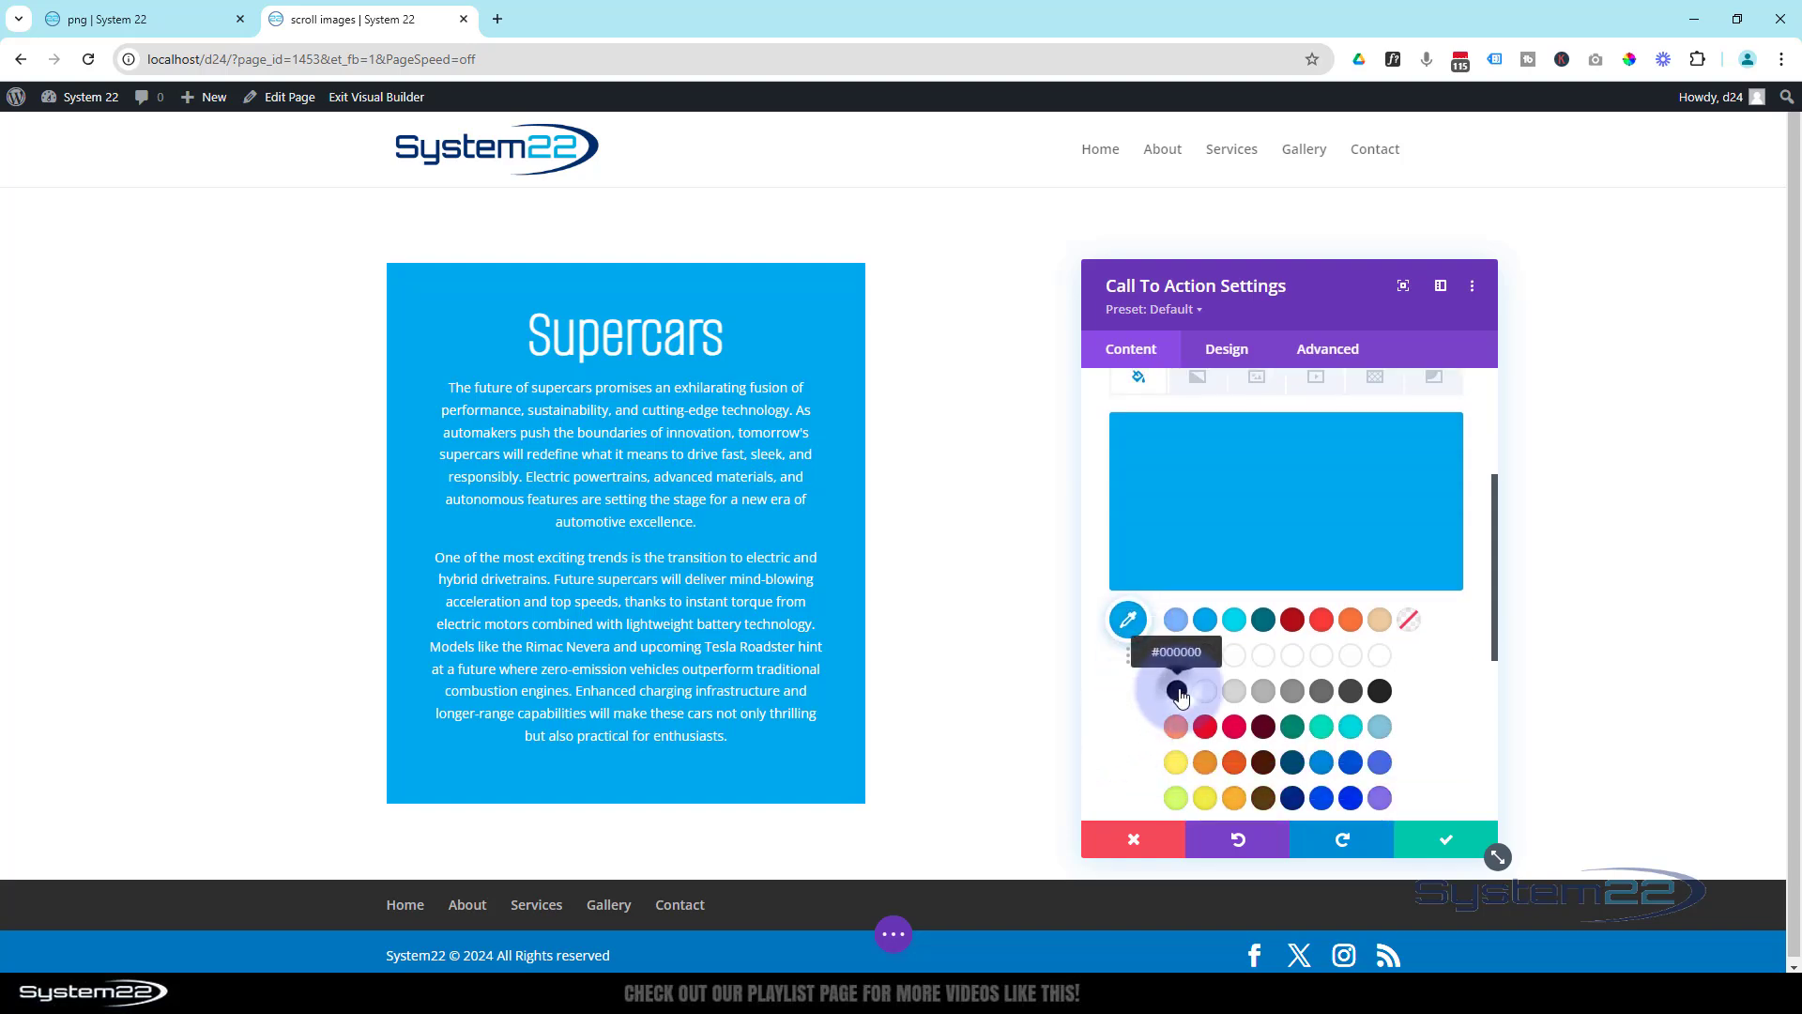
{"action": "left_click", "coordinate": [1178, 692]}
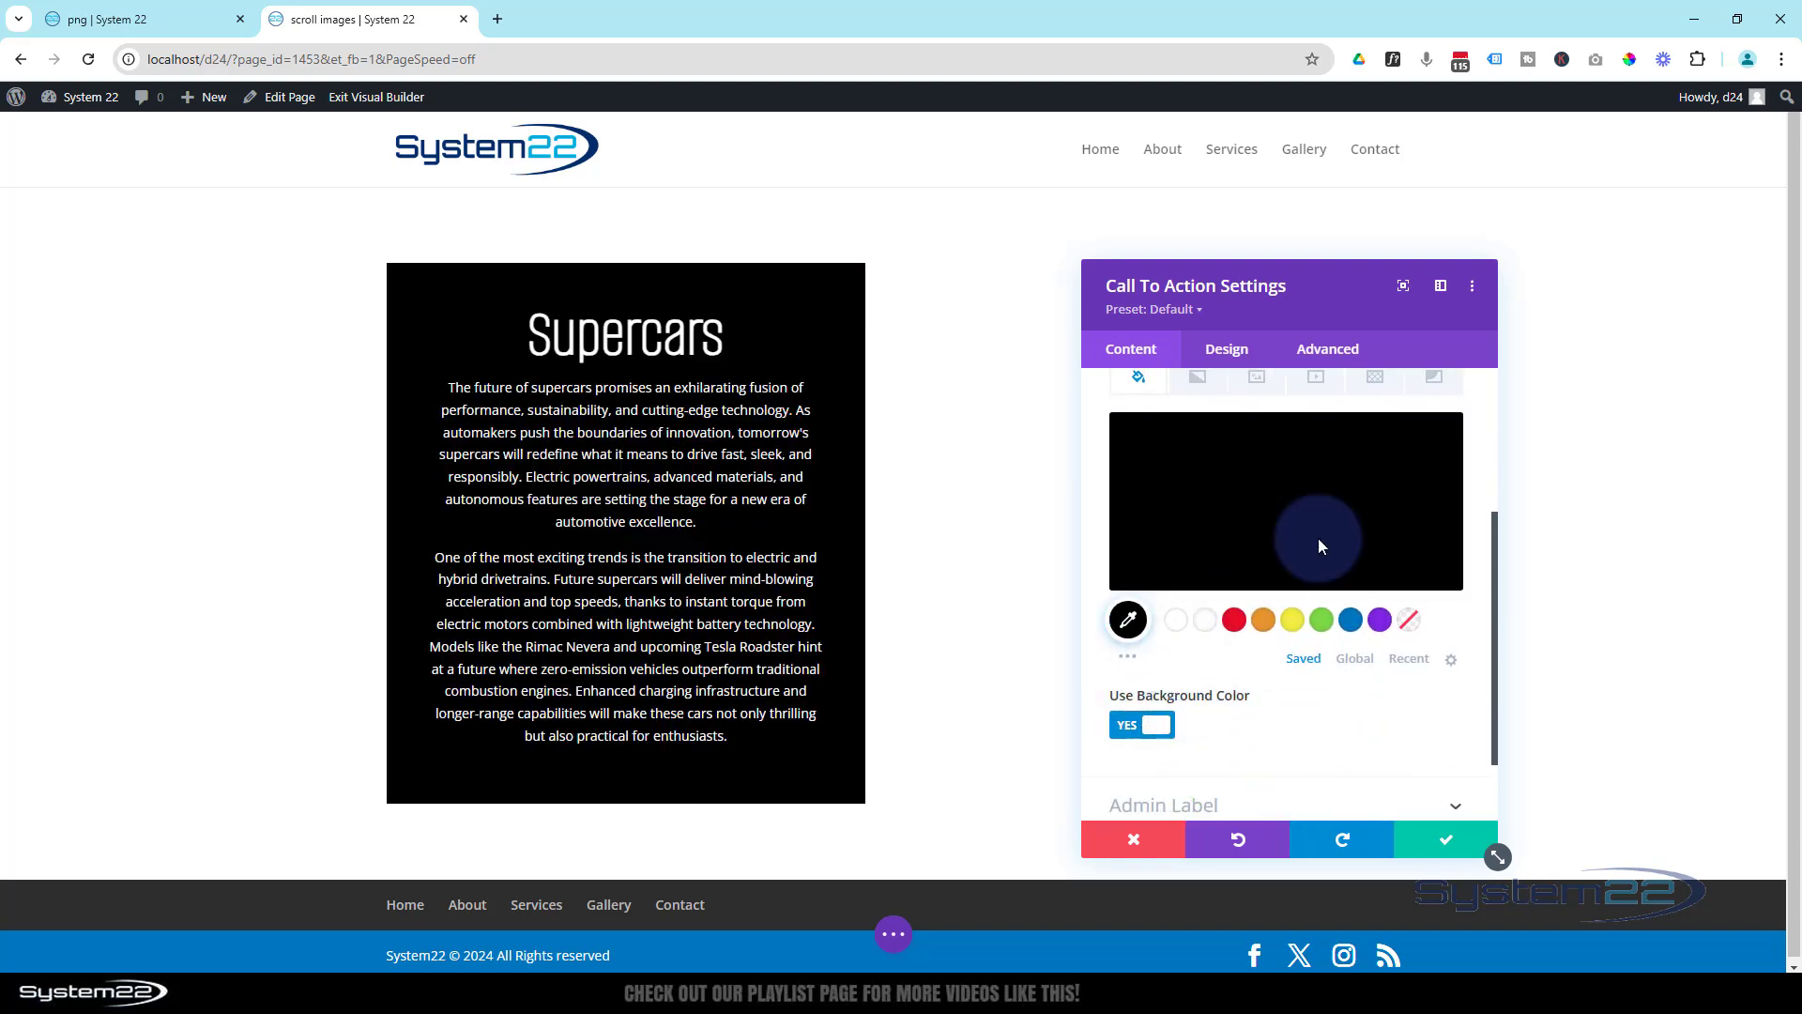
{"action": "left_click", "coordinate": [1299, 503]}
{"action": "left_click", "coordinate": [1443, 460]}
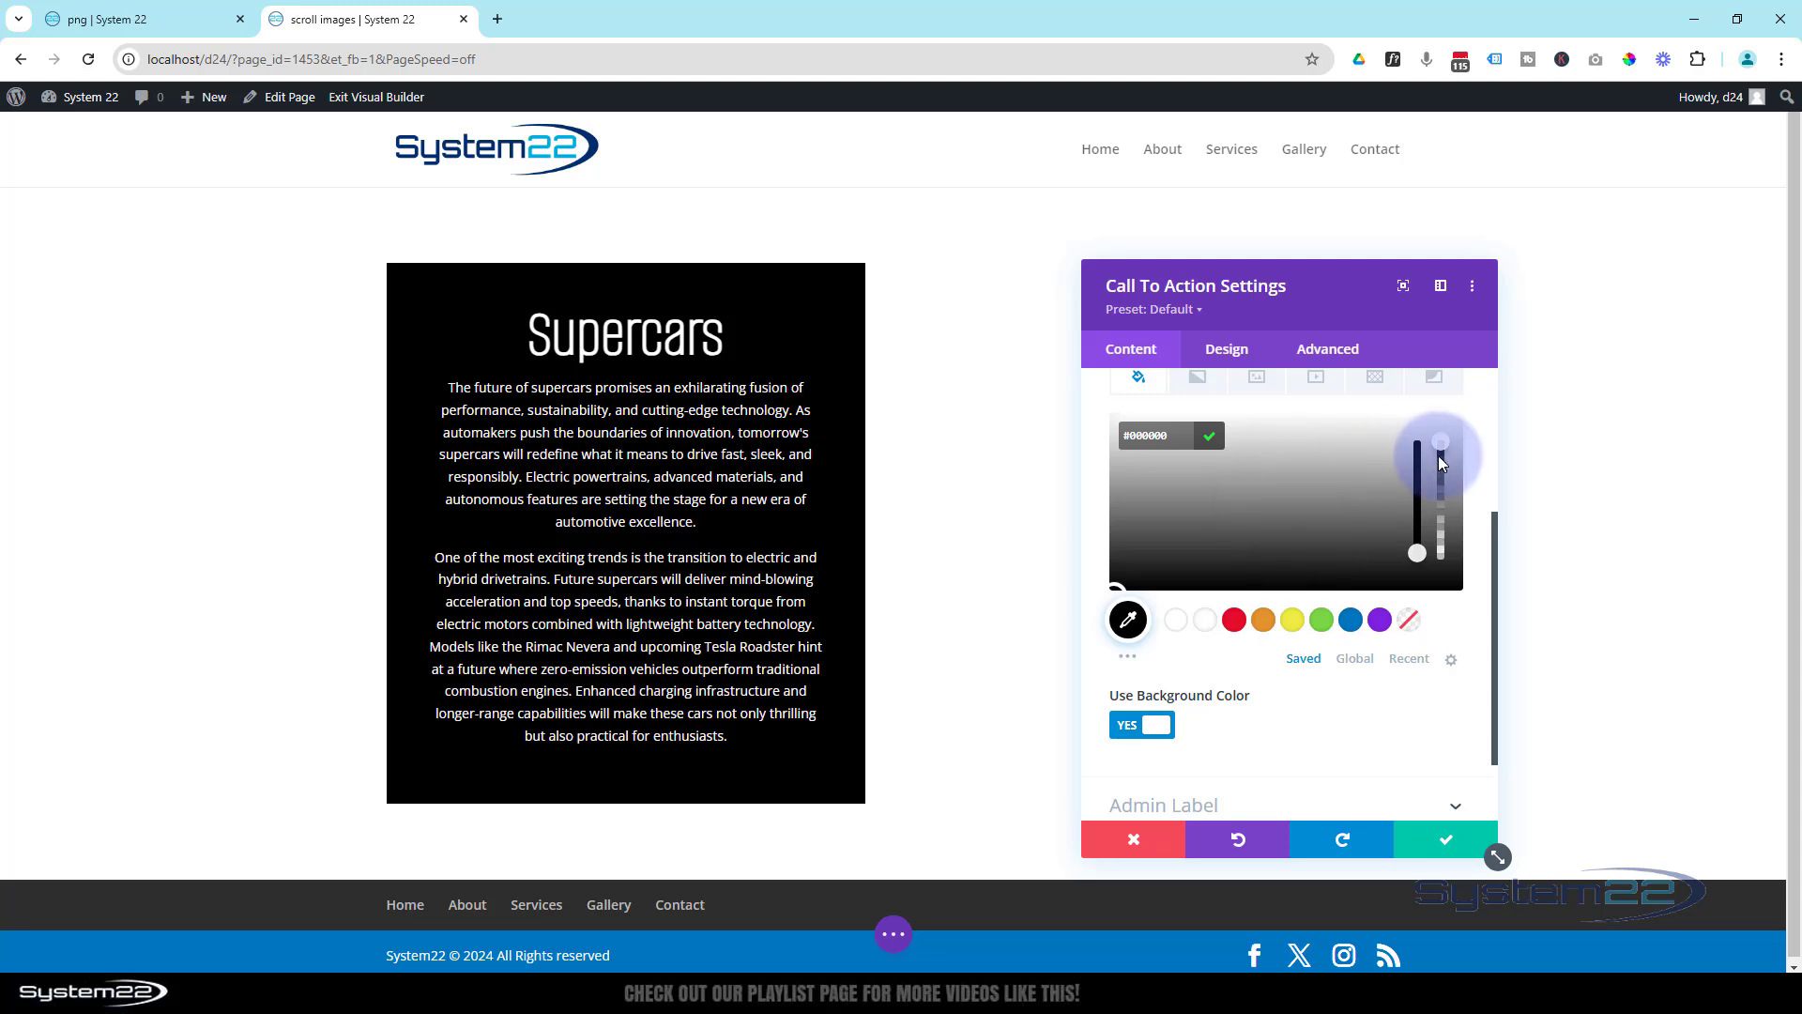
{"action": "left_click_drag", "start_coordinate": [1443, 448], "coordinate": [1451, 502]}
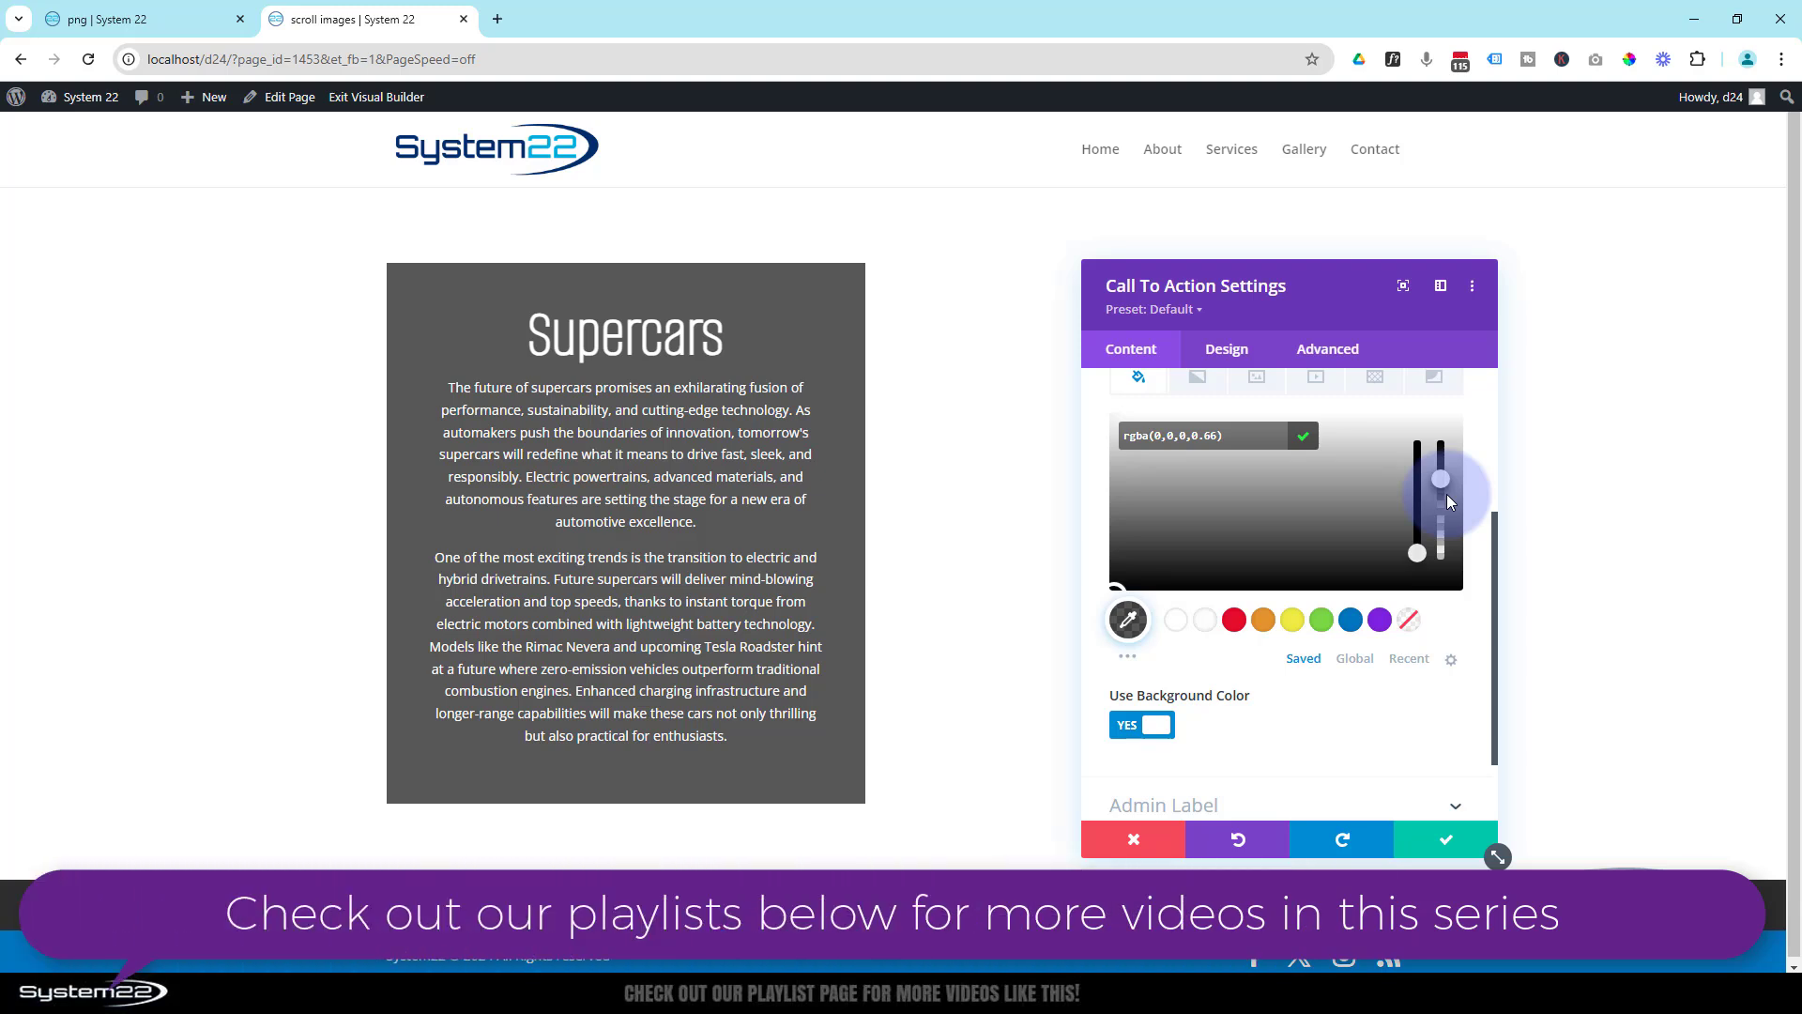
{"action": "left_click_drag", "start_coordinate": [1450, 507], "coordinate": [1447, 501]}
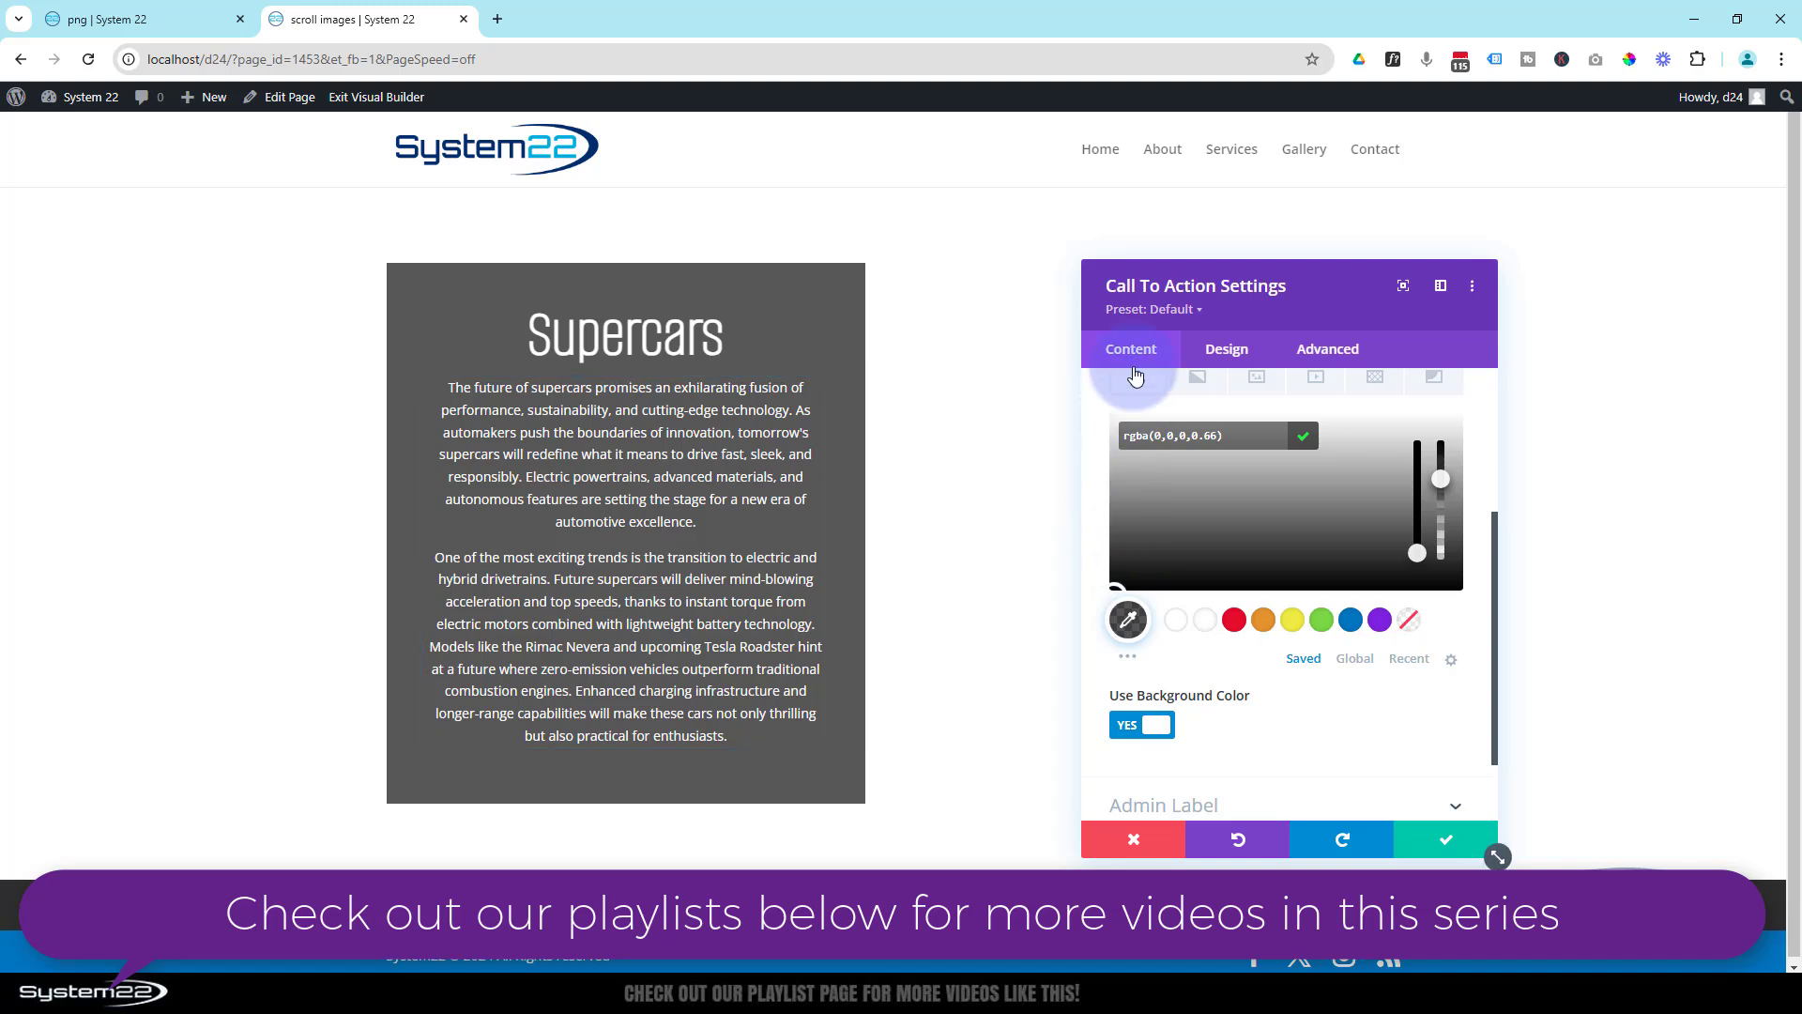
- Set the Call To Action's button link URL to "#"
{"action": "scroll", "coordinate": [1175, 480], "scroll_direction": "down", "scroll_amount": 1}
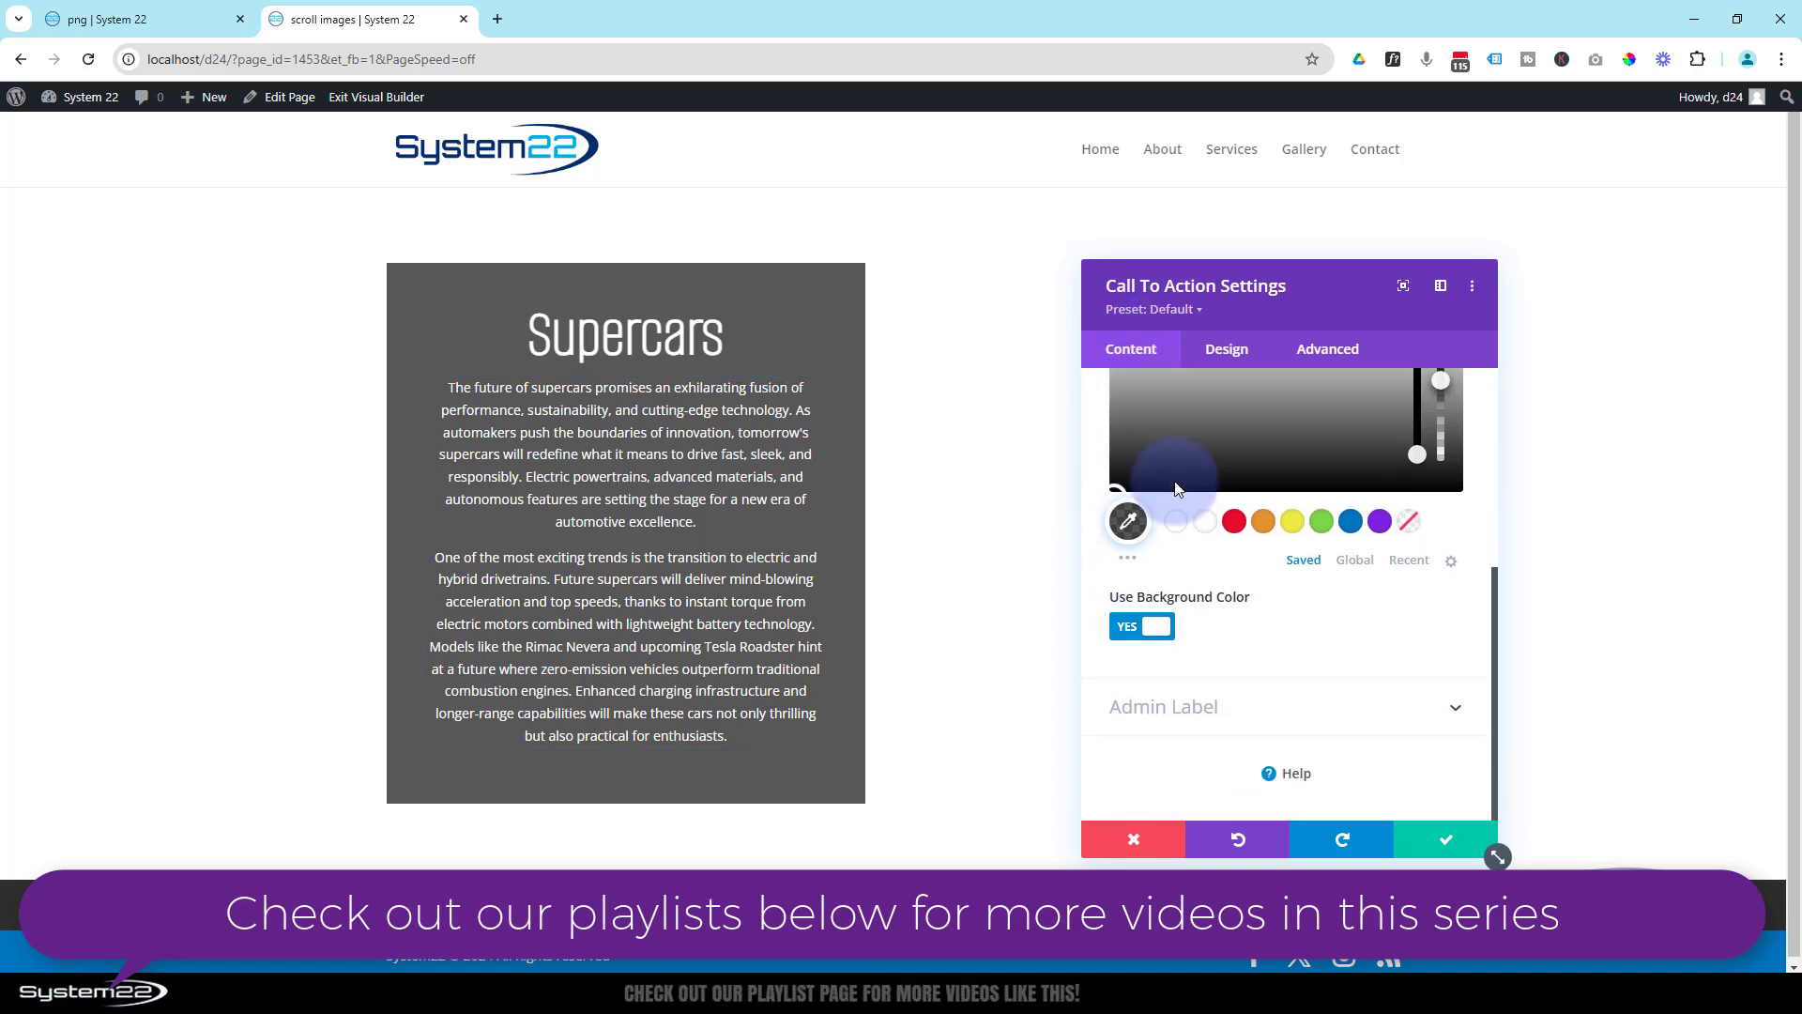
{"action": "scroll", "coordinate": [1177, 488], "scroll_direction": "up", "scroll_amount": 5}
{"action": "left_click", "coordinate": [1177, 490]}
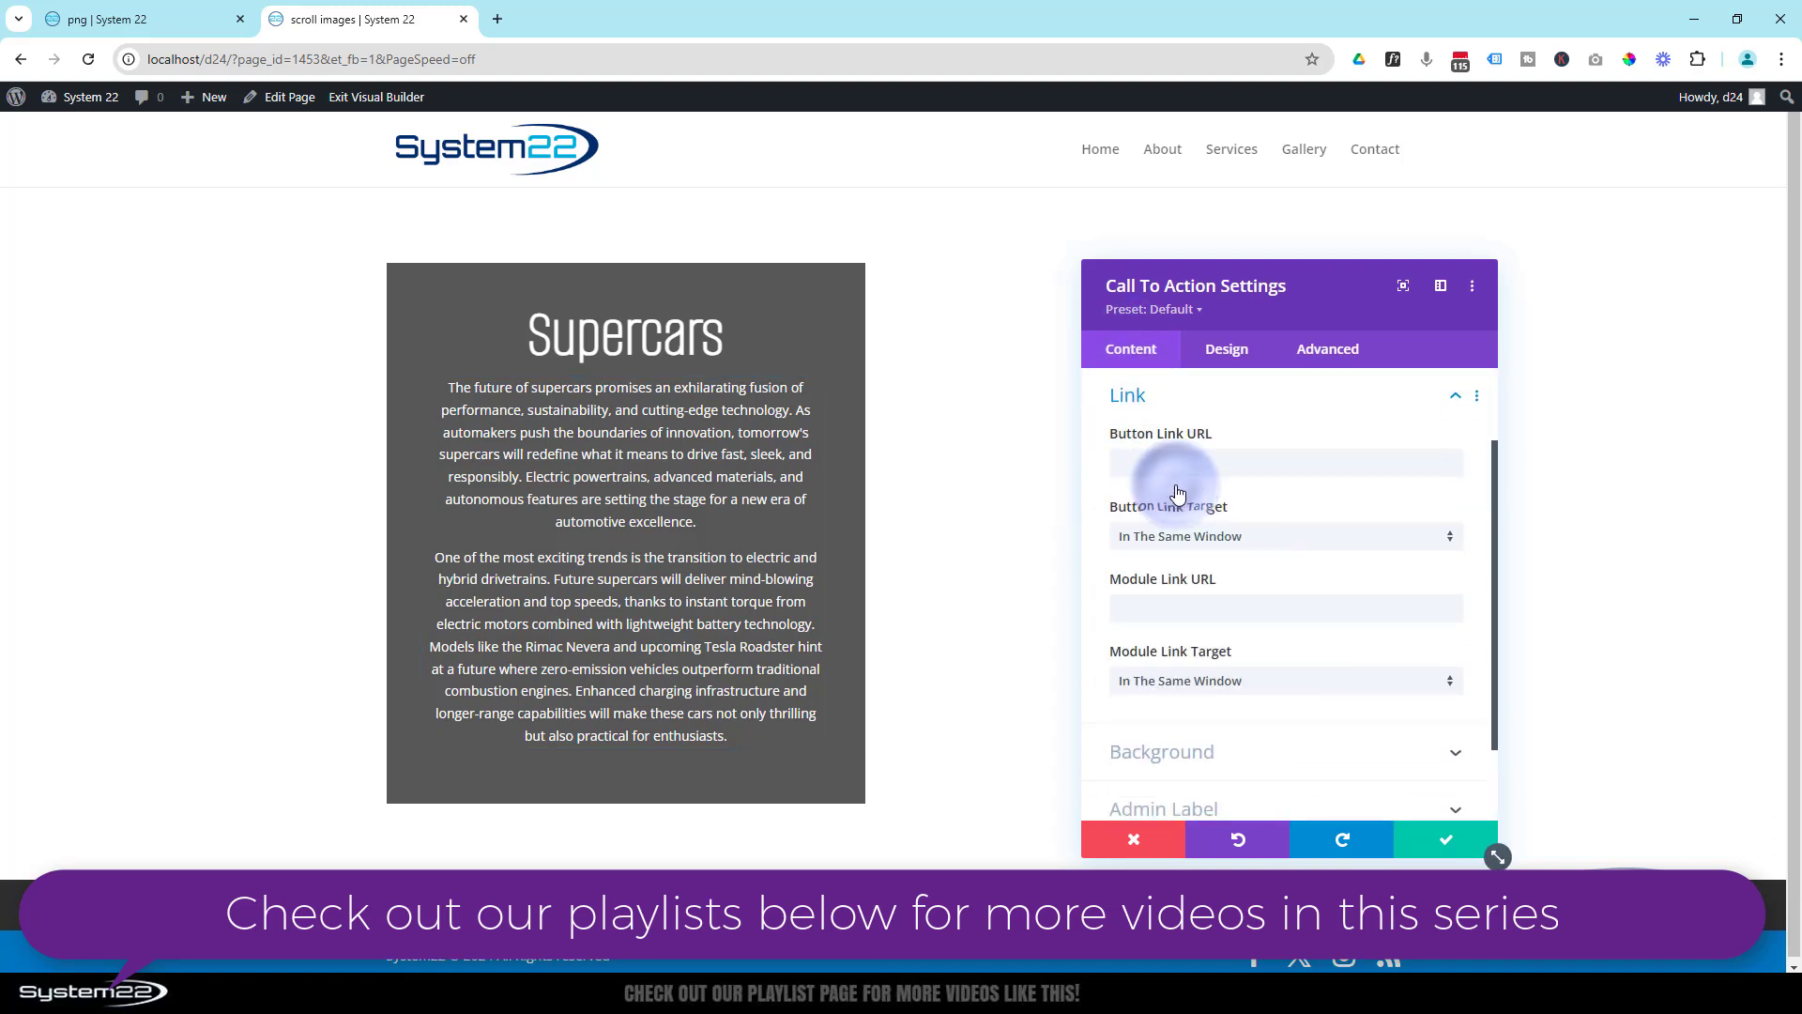
{"action": "left_click", "coordinate": [1174, 464]}
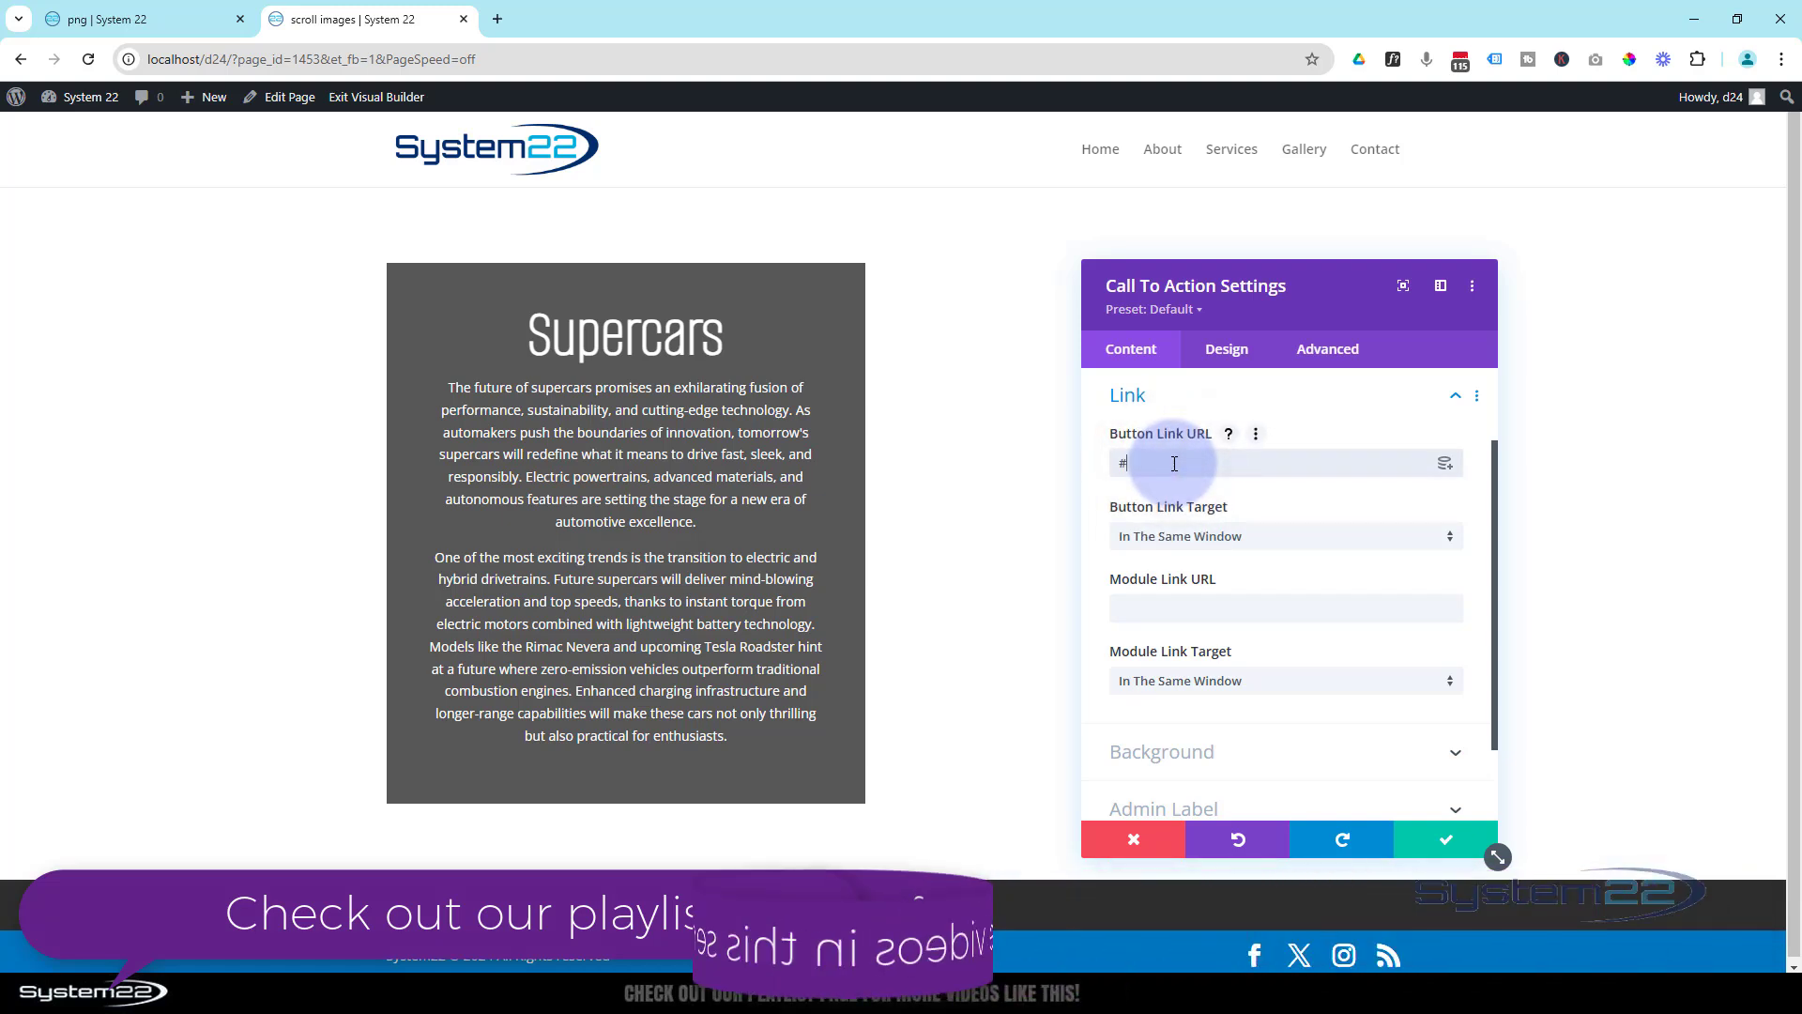
{"action": "type", "text": "#"}
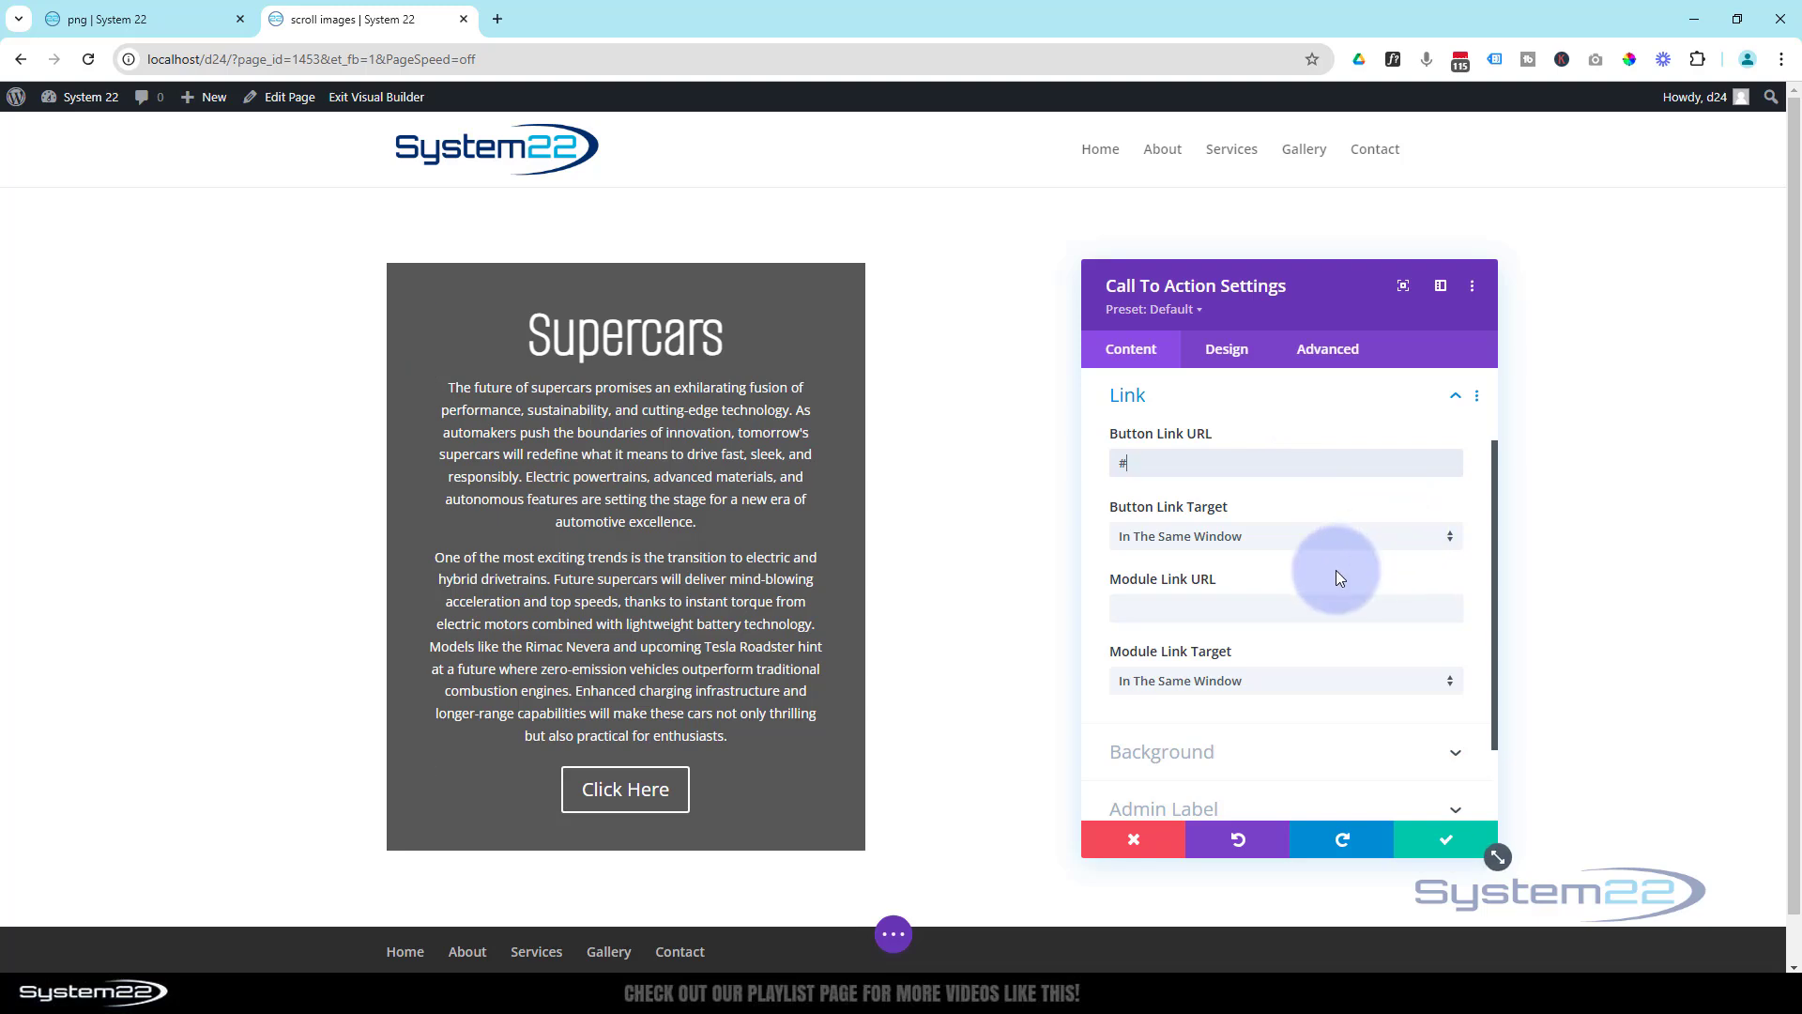
- Change the Call To Action's button text to "Latest Prices" and save the module settings
{"action": "scroll", "coordinate": [1337, 571], "scroll_direction": "up", "scroll_amount": 2}
{"action": "left_click", "coordinate": [1221, 436]}
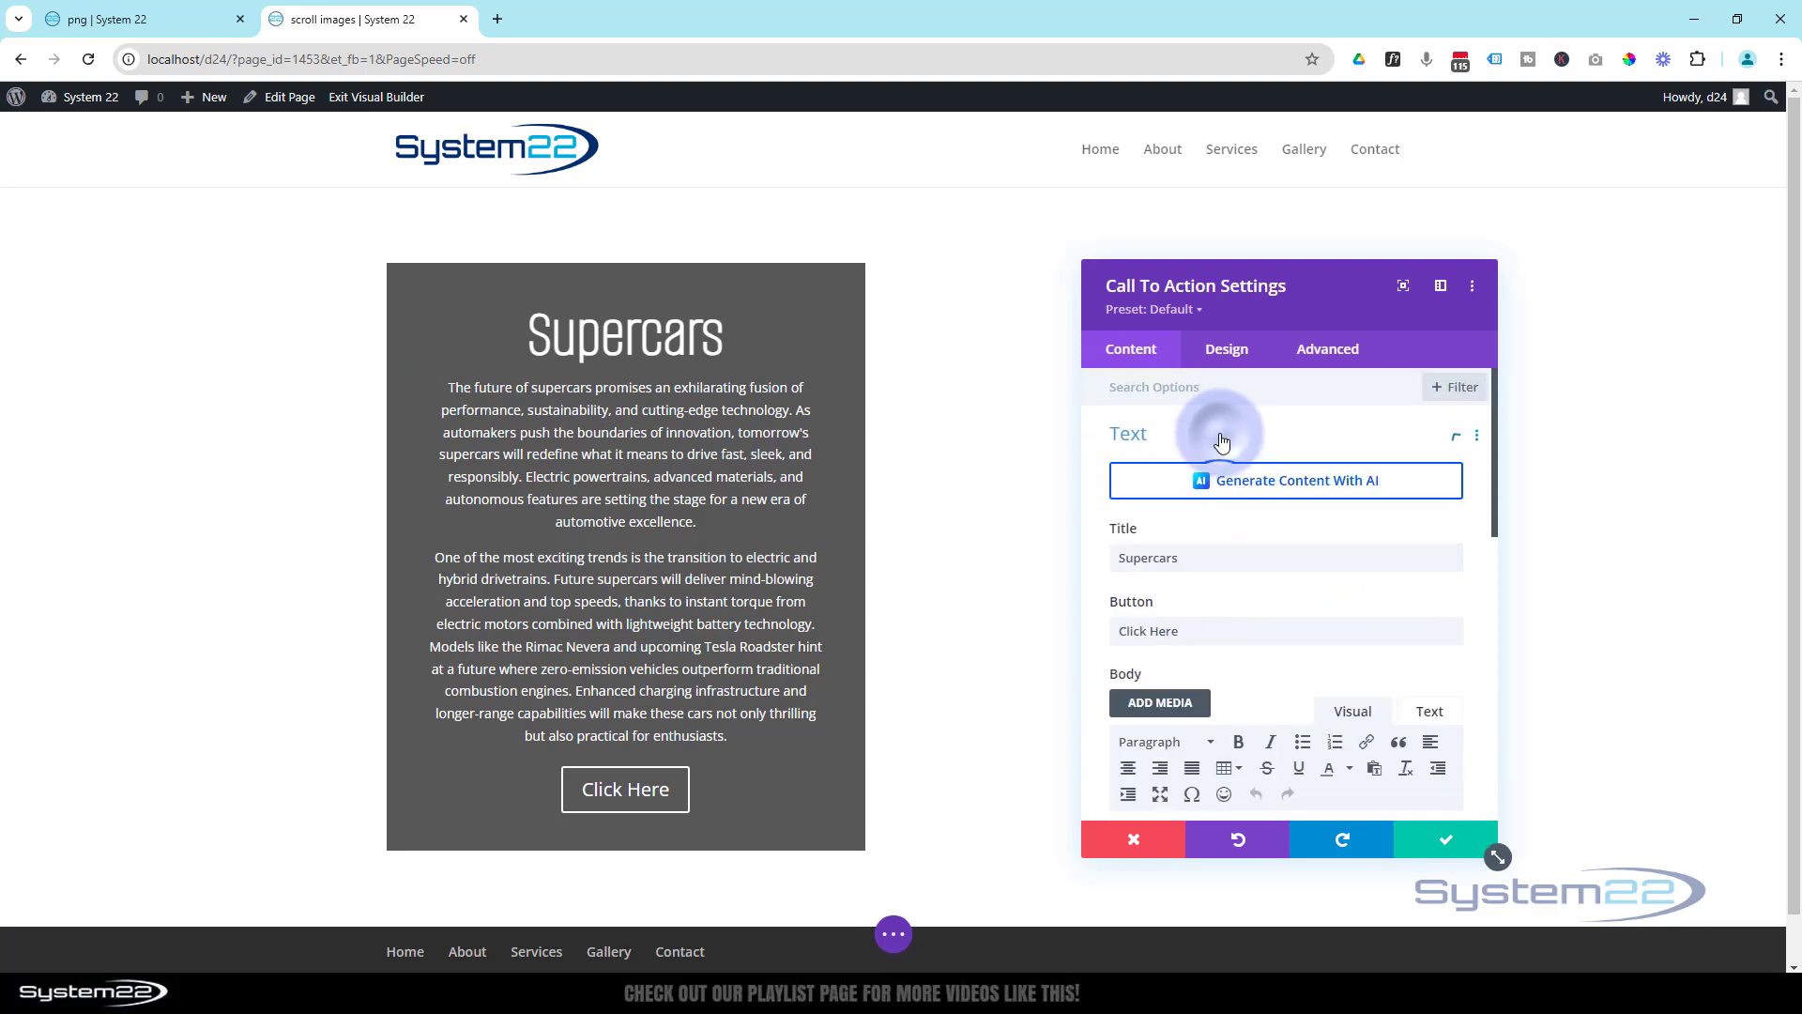
{"action": "left_click_drag", "start_coordinate": [1182, 629], "coordinate": [1114, 633]}
{"action": "type", "text": "Latest Prices"}
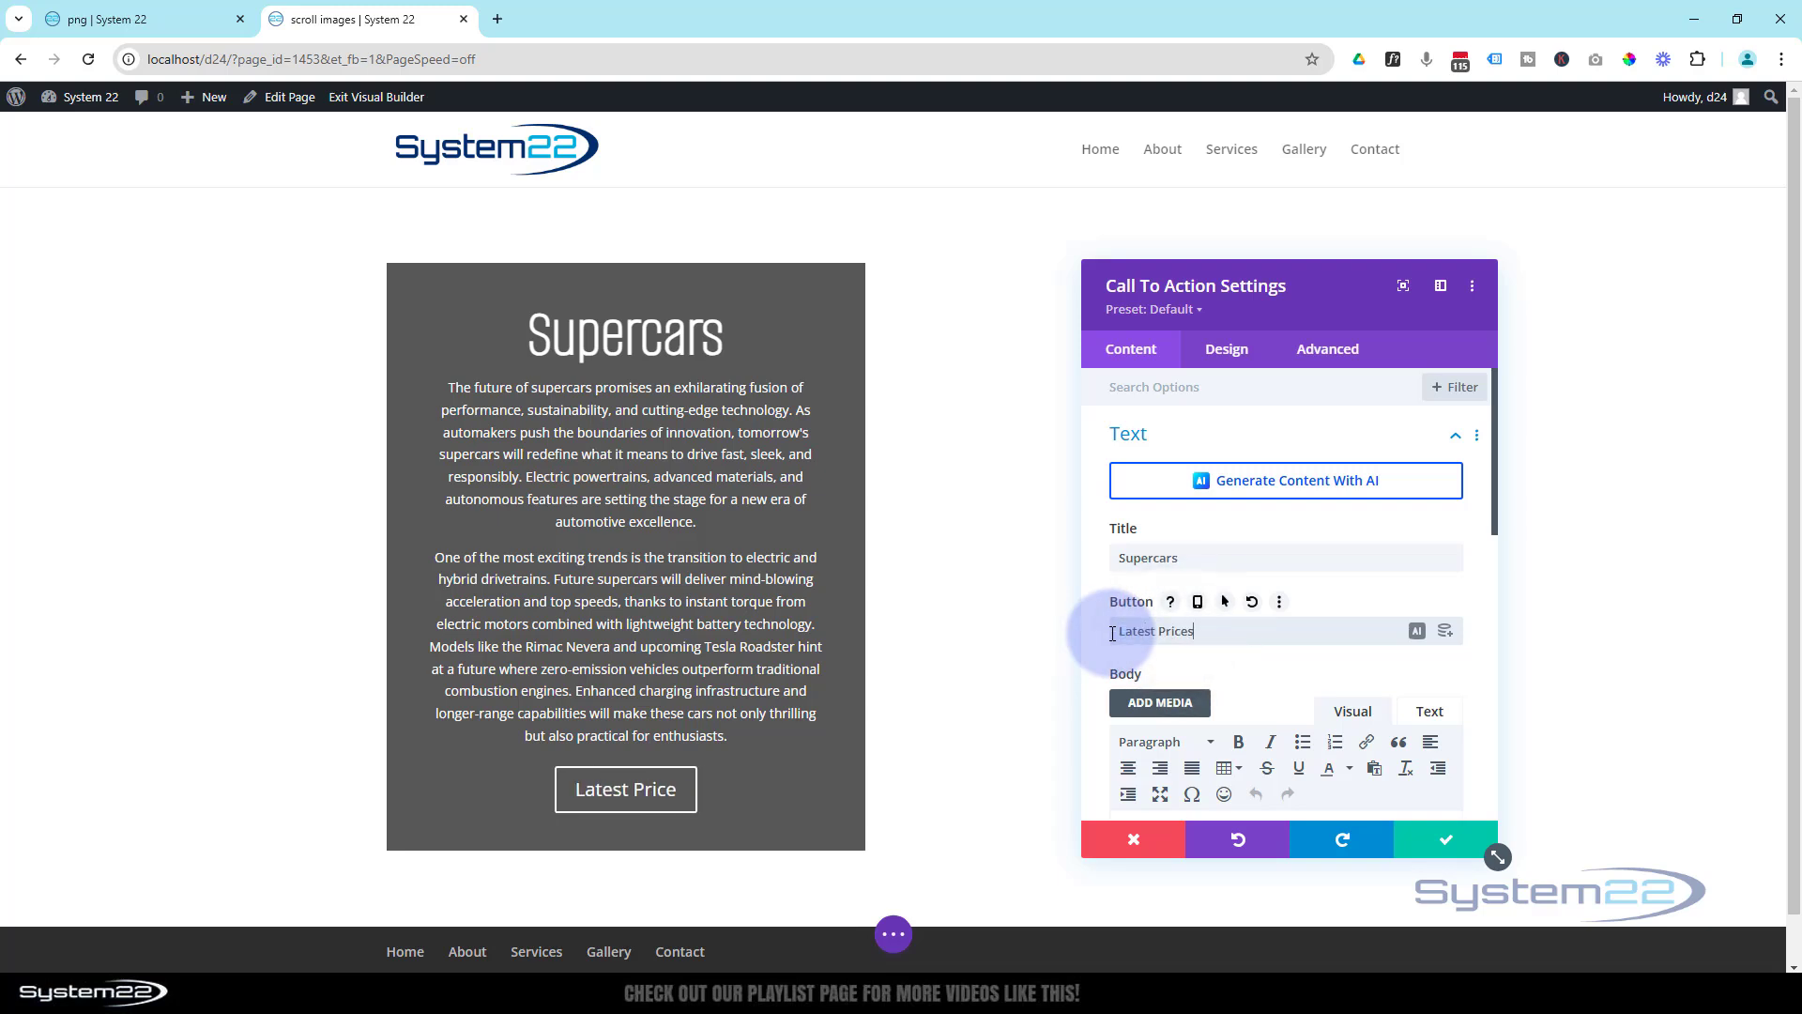
{"action": "left_click", "coordinate": [1448, 845]}
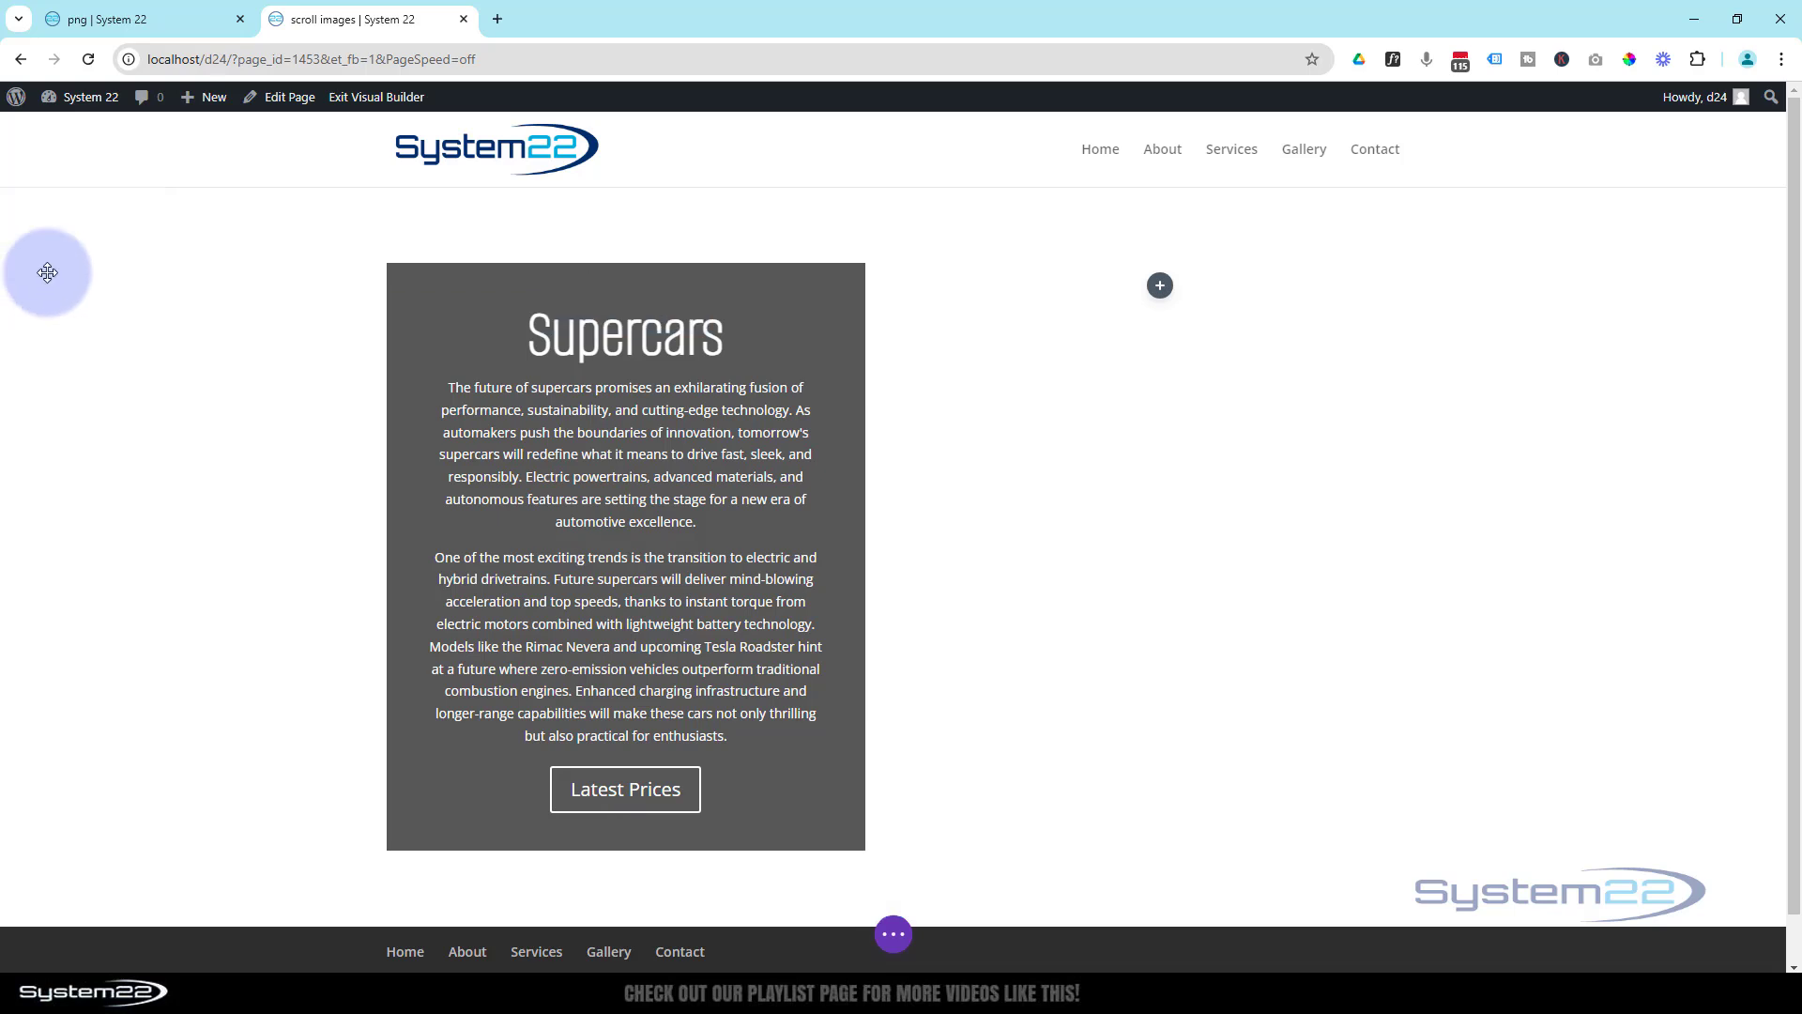
- Give the section a background image, using the dark blue supercar with pink neon lights from the media library
{"action": "mouse_move", "coordinate": [48, 250]}
{"action": "left_click", "coordinate": [49, 209]}
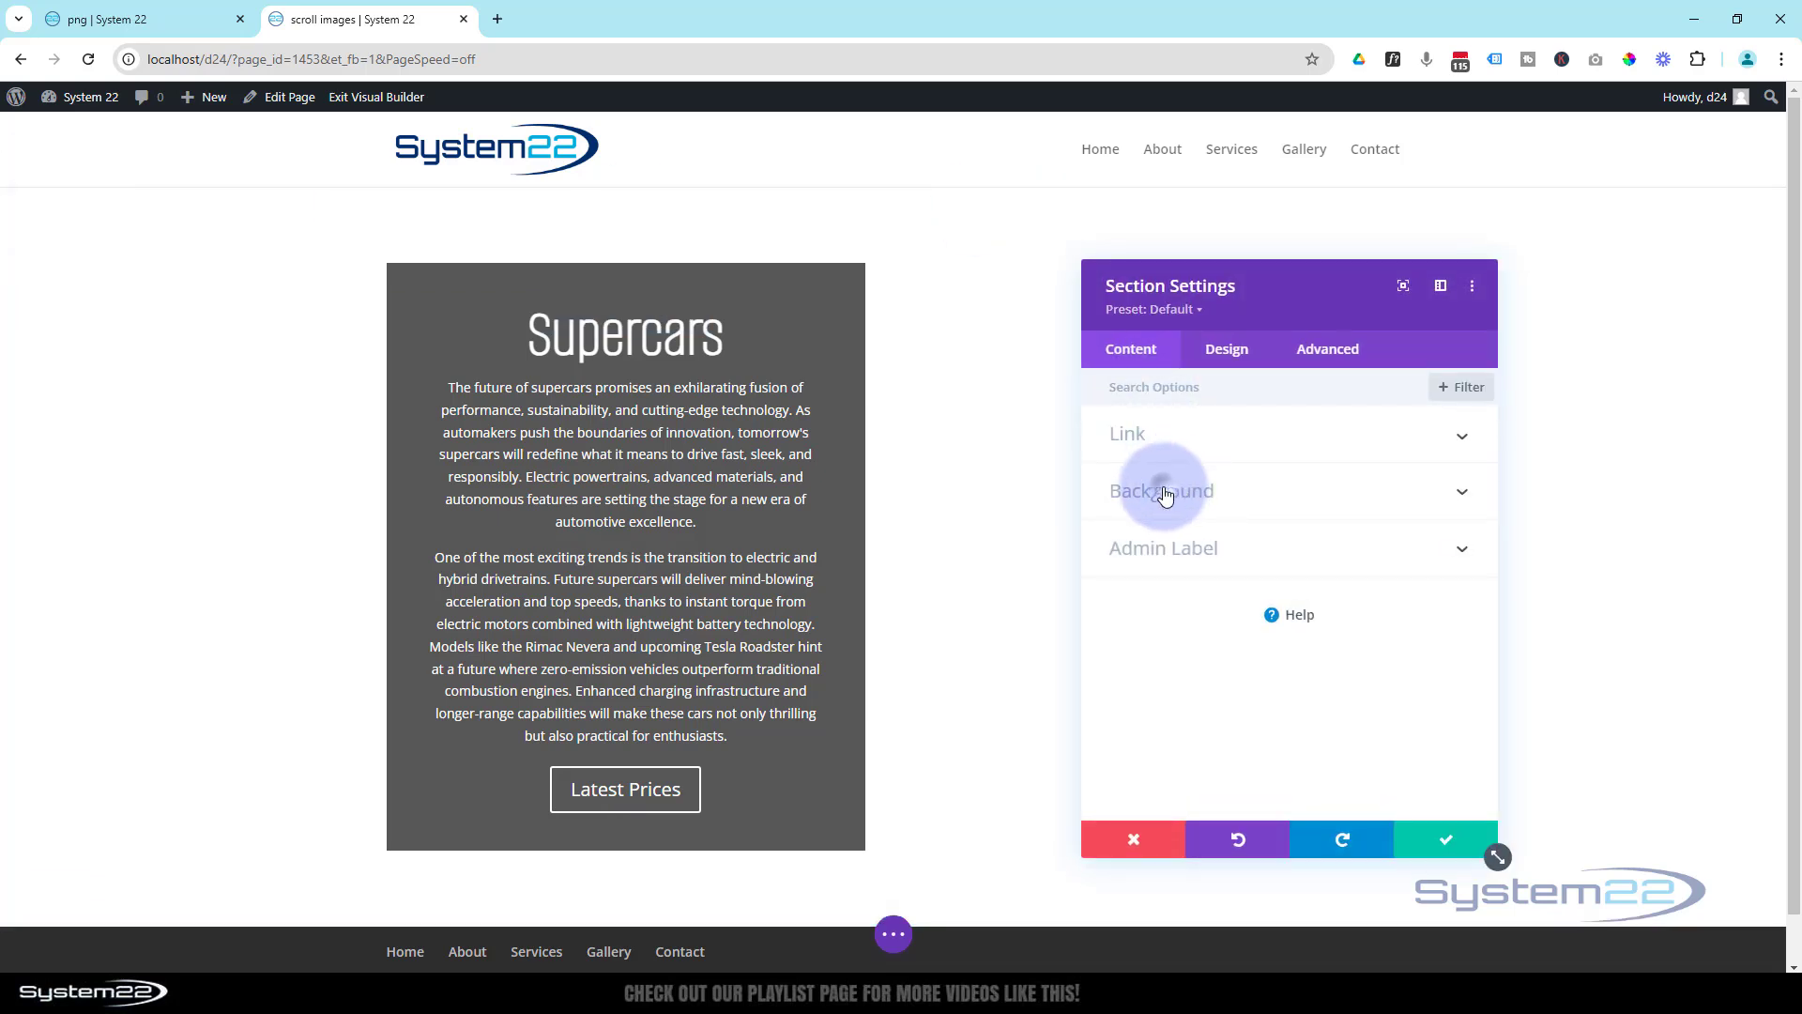
{"action": "left_click", "coordinate": [1164, 492]}
{"action": "left_click", "coordinate": [1257, 474]}
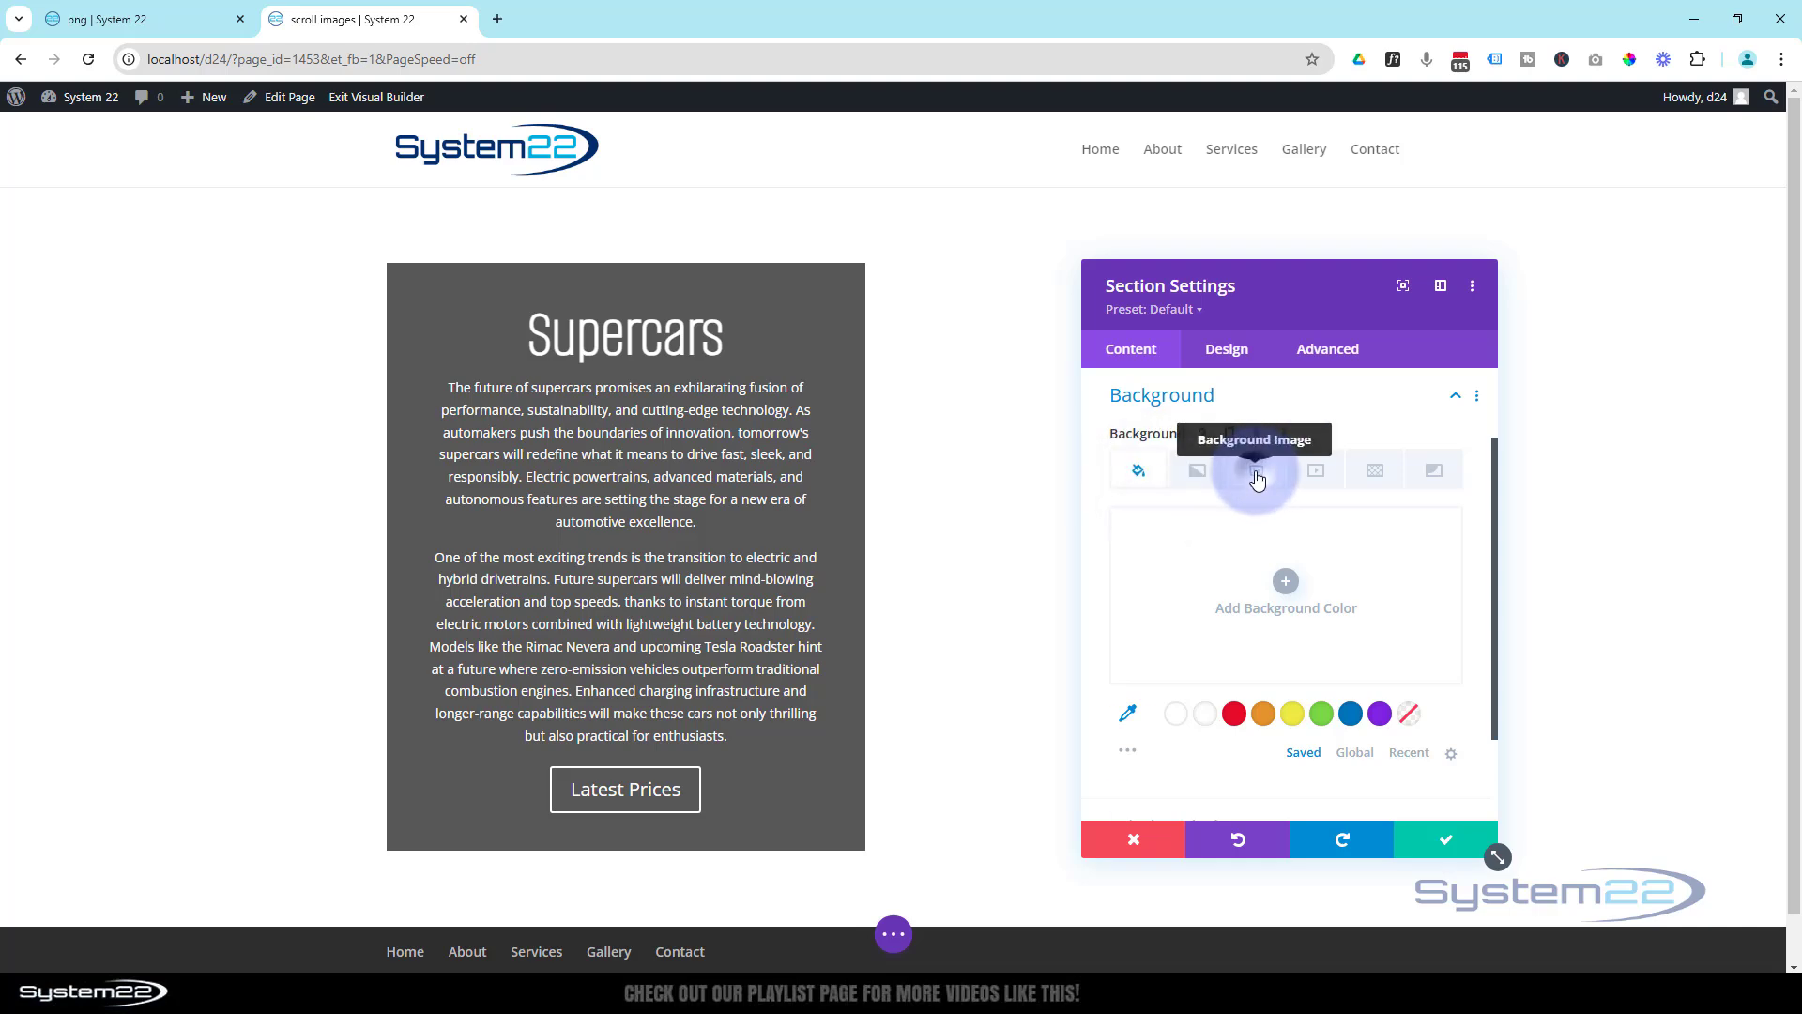
{"action": "left_click", "coordinate": [1286, 582]}
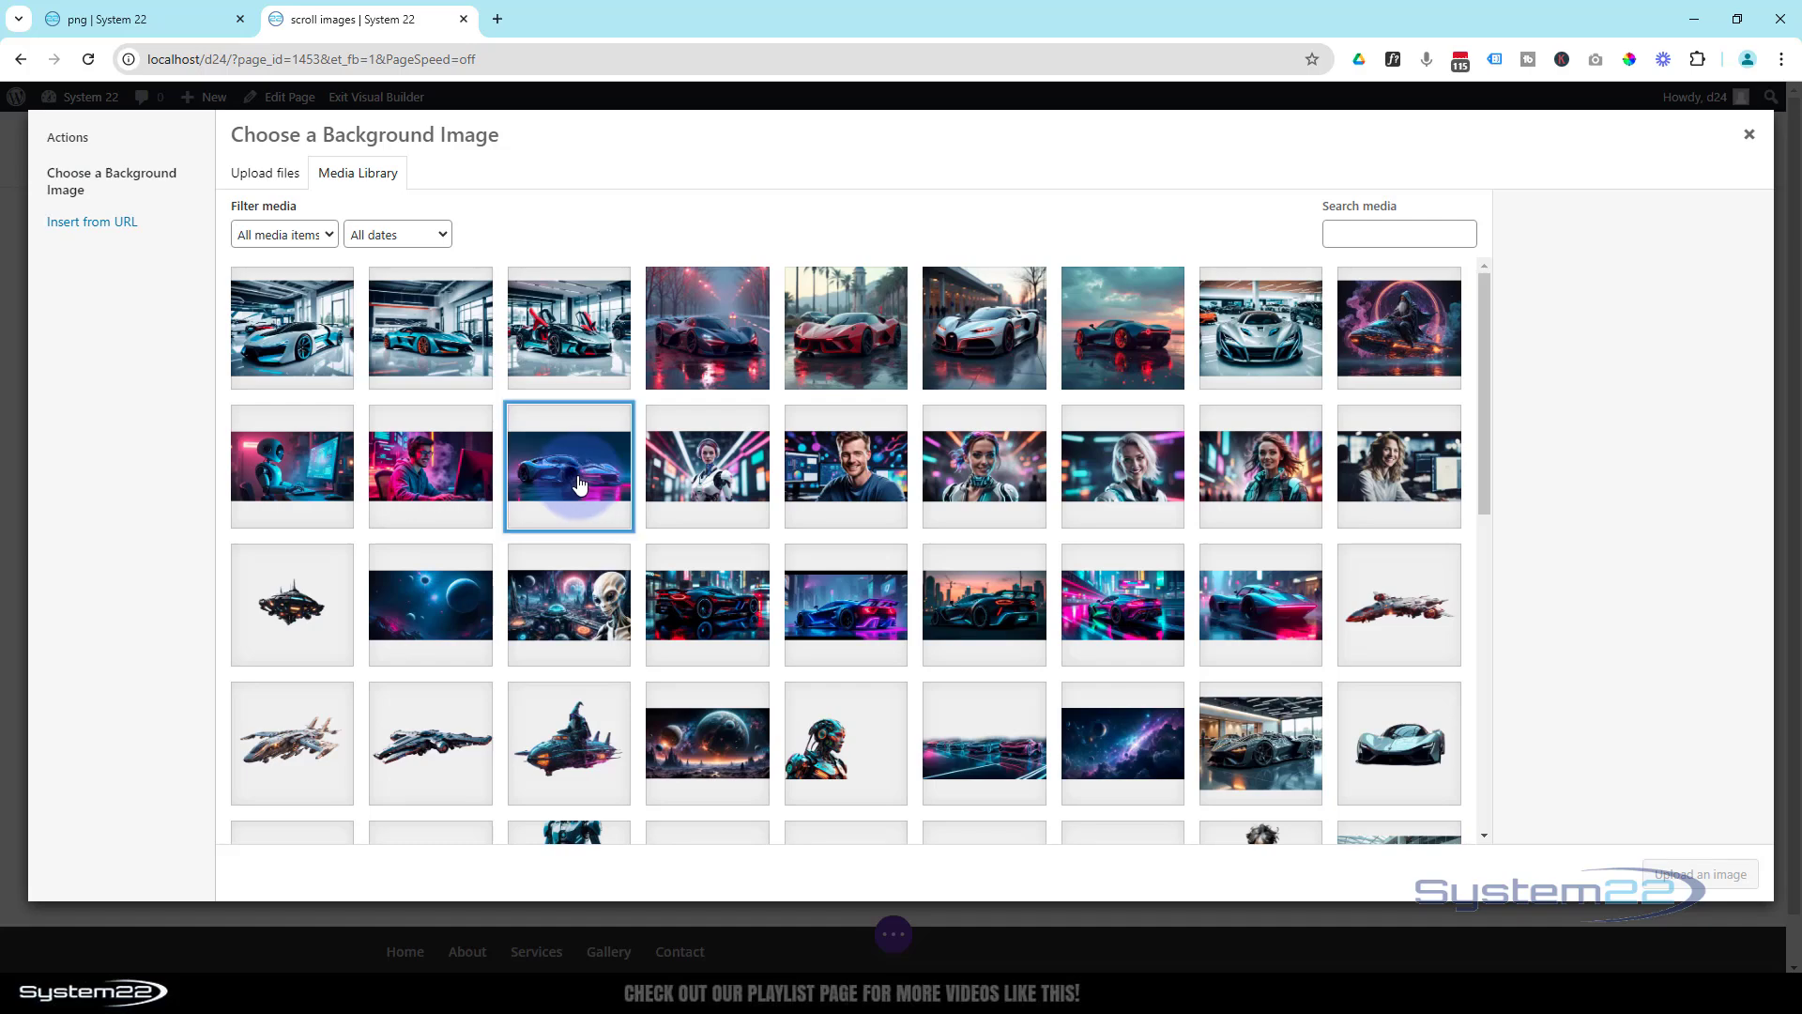
{"action": "left_click", "coordinate": [580, 485]}
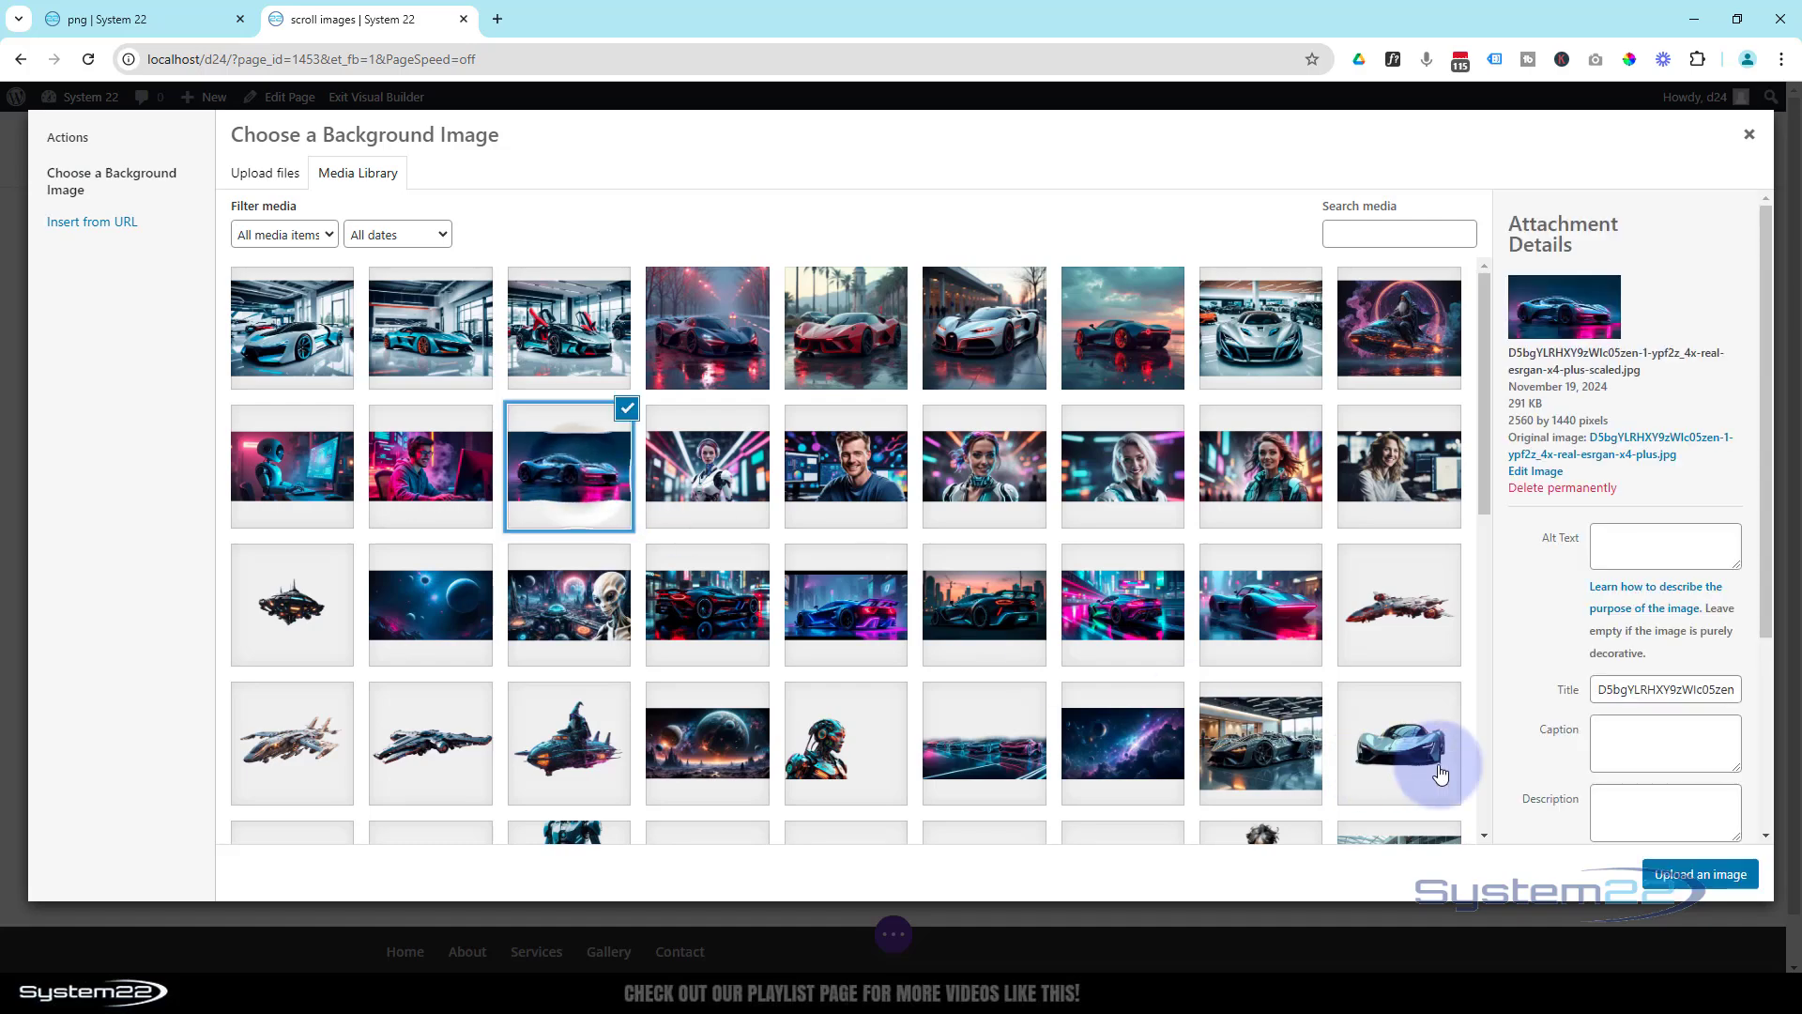
{"action": "left_click", "coordinate": [1678, 876]}
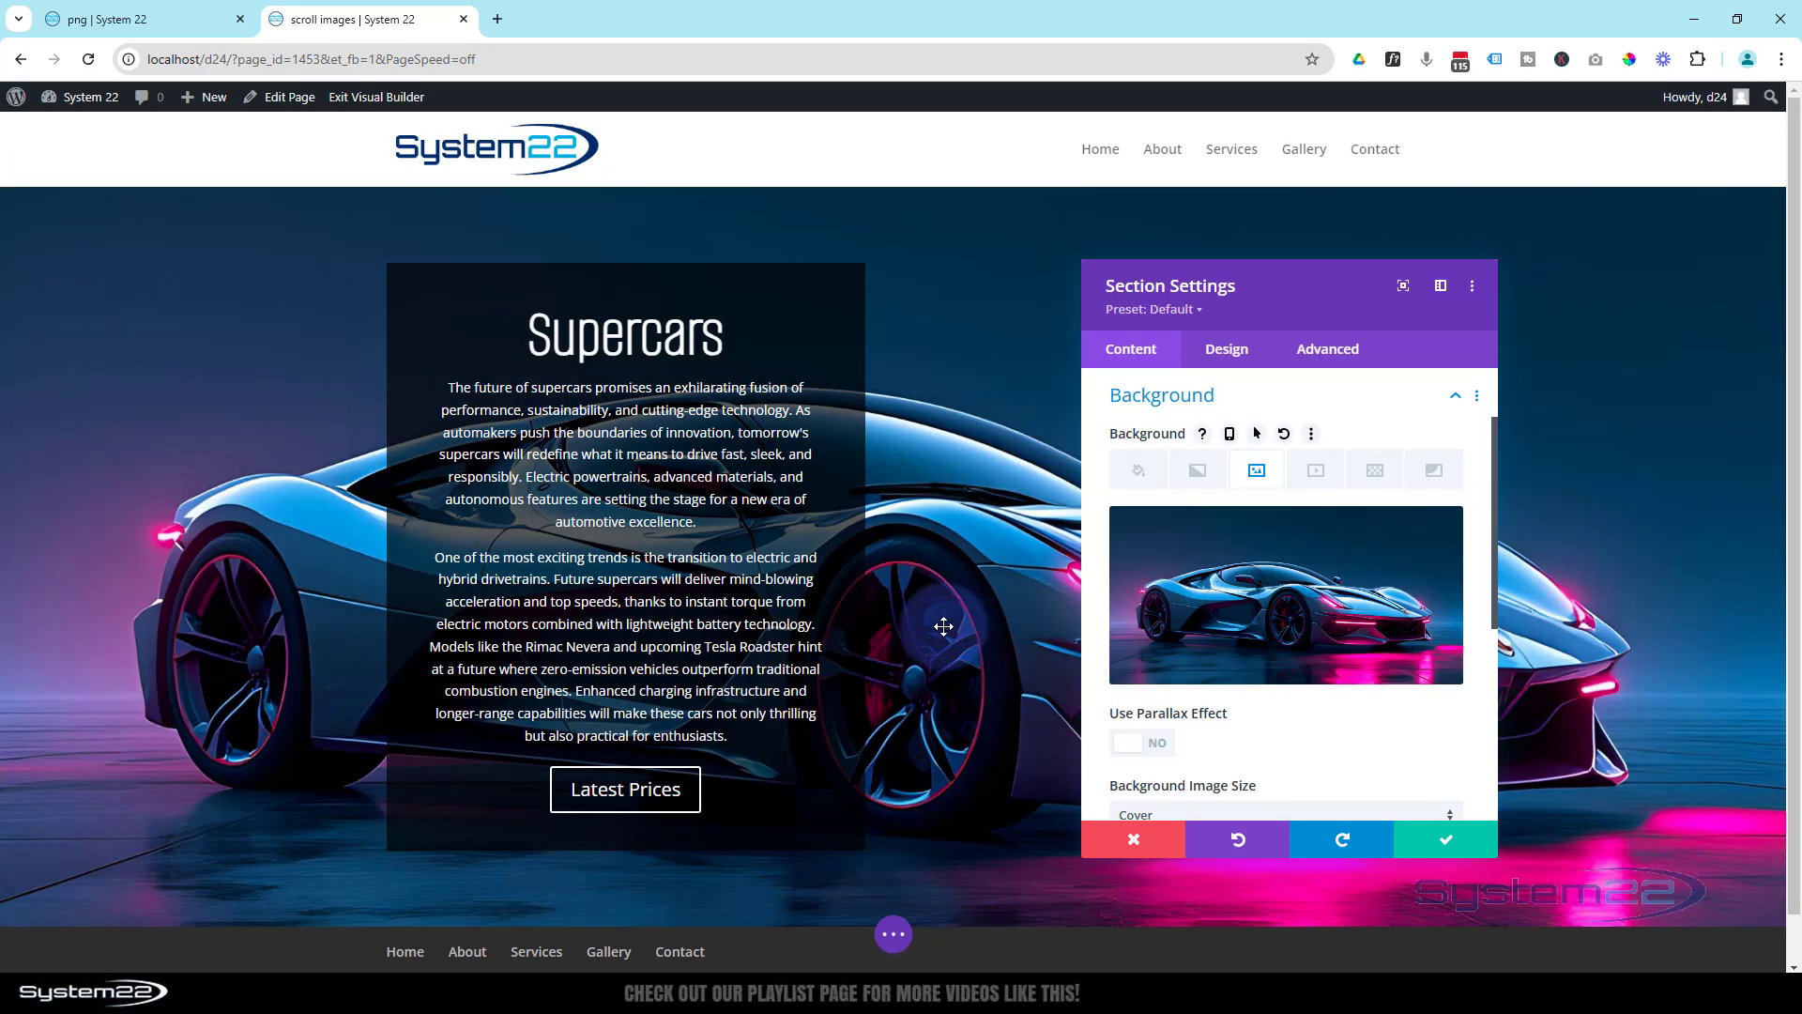
- Enable the parallax effect on the section's background image with the CSS method, check it in the page, and save the section settings
{"action": "scroll", "coordinate": [927, 605], "scroll_direction": "down", "scroll_amount": 1}
{"action": "scroll", "coordinate": [927, 609], "scroll_direction": "up", "scroll_amount": 1}
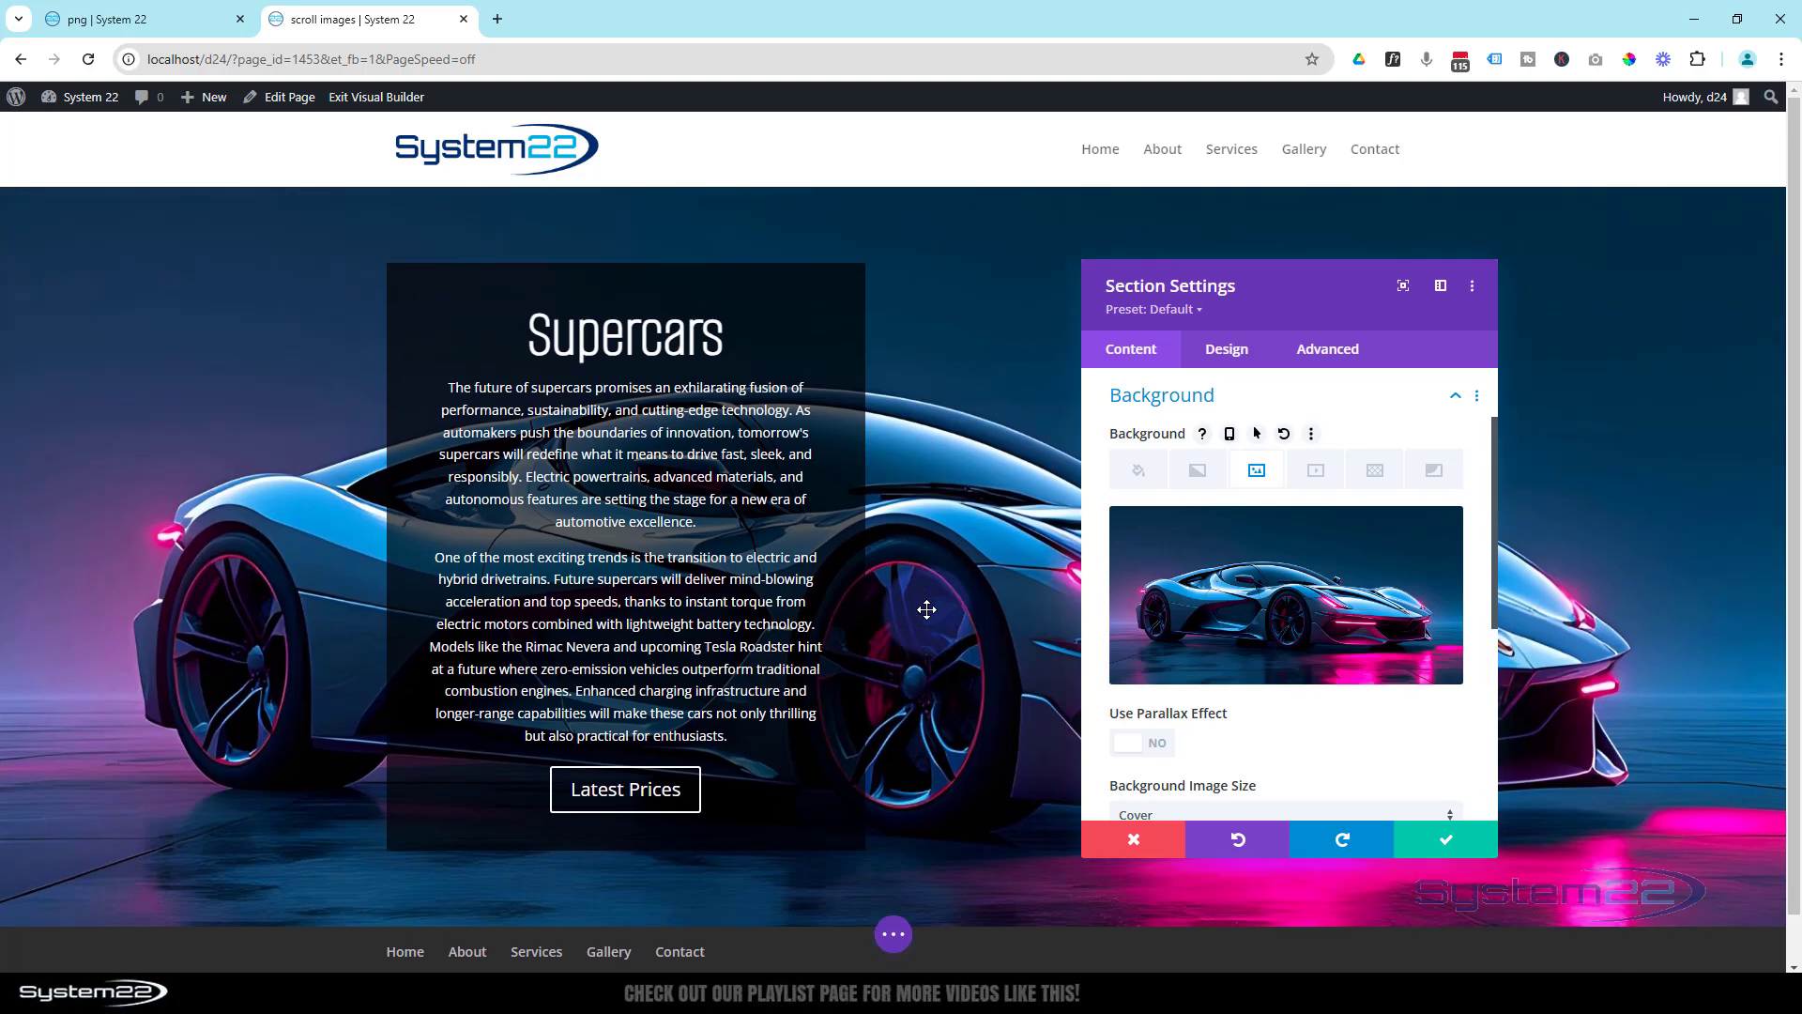
{"action": "left_click", "coordinate": [1164, 742]}
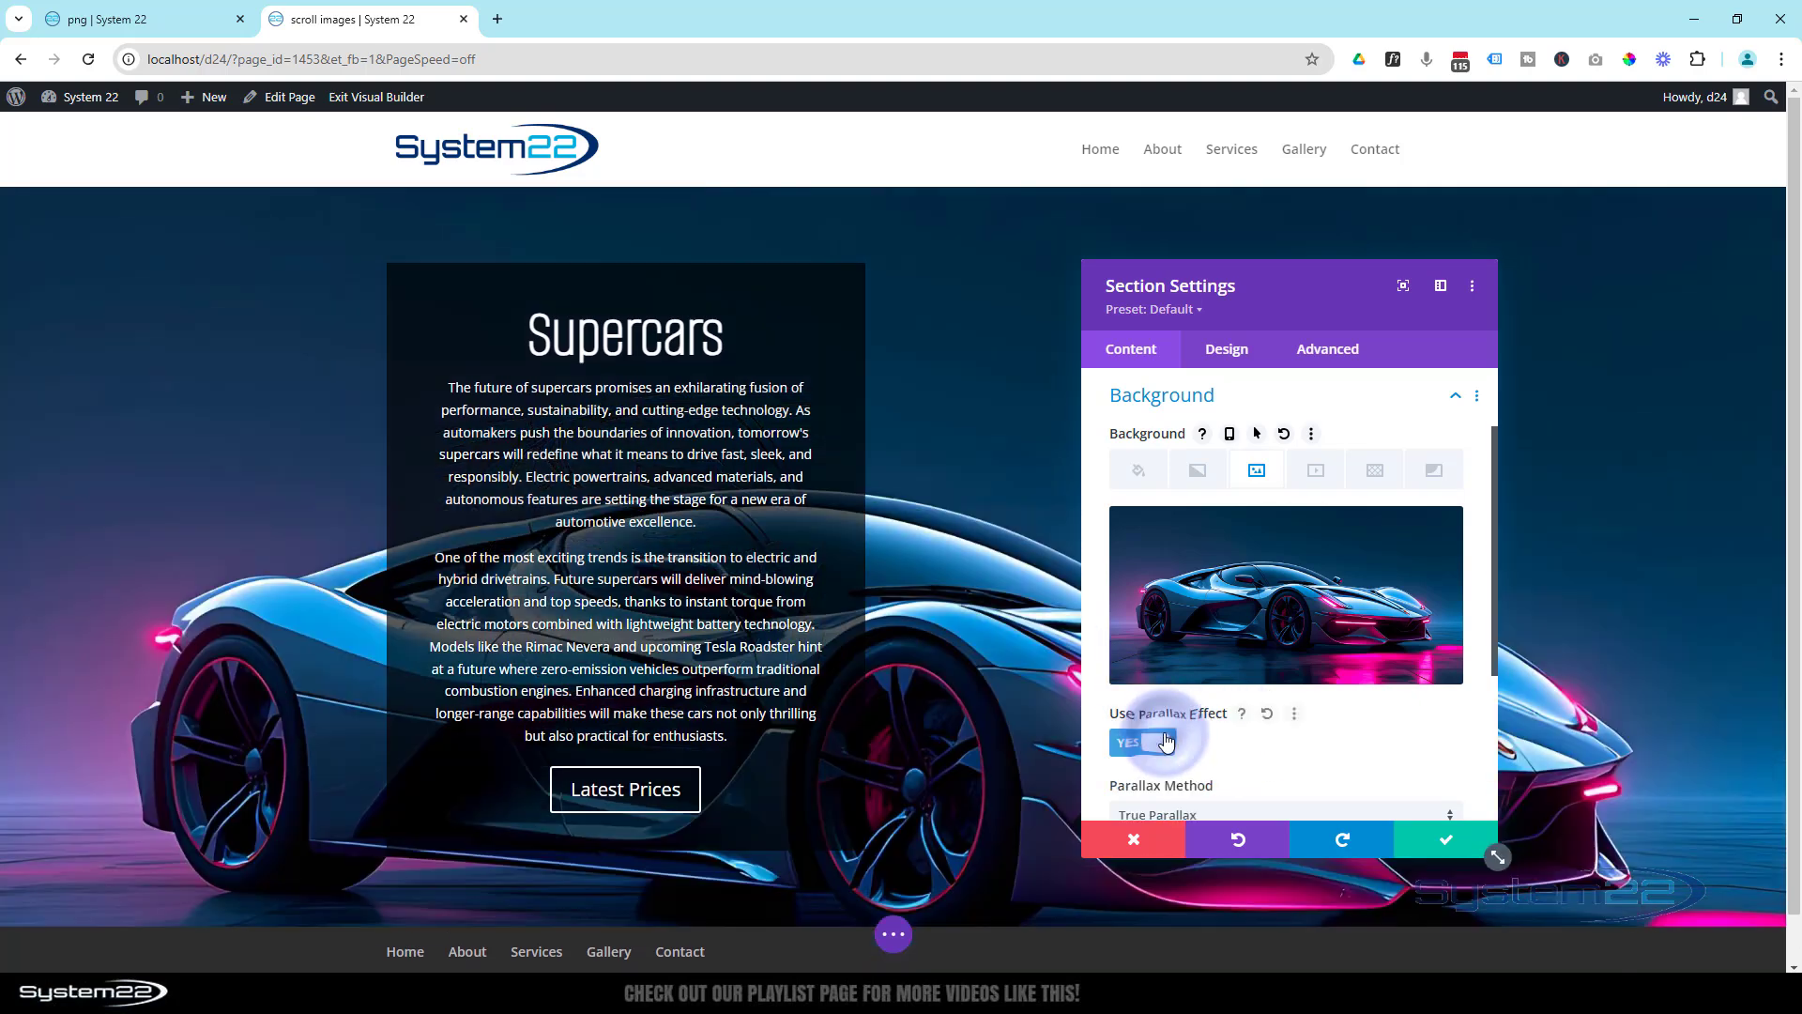
{"action": "scroll", "coordinate": [1226, 719], "scroll_direction": "down", "scroll_amount": 1}
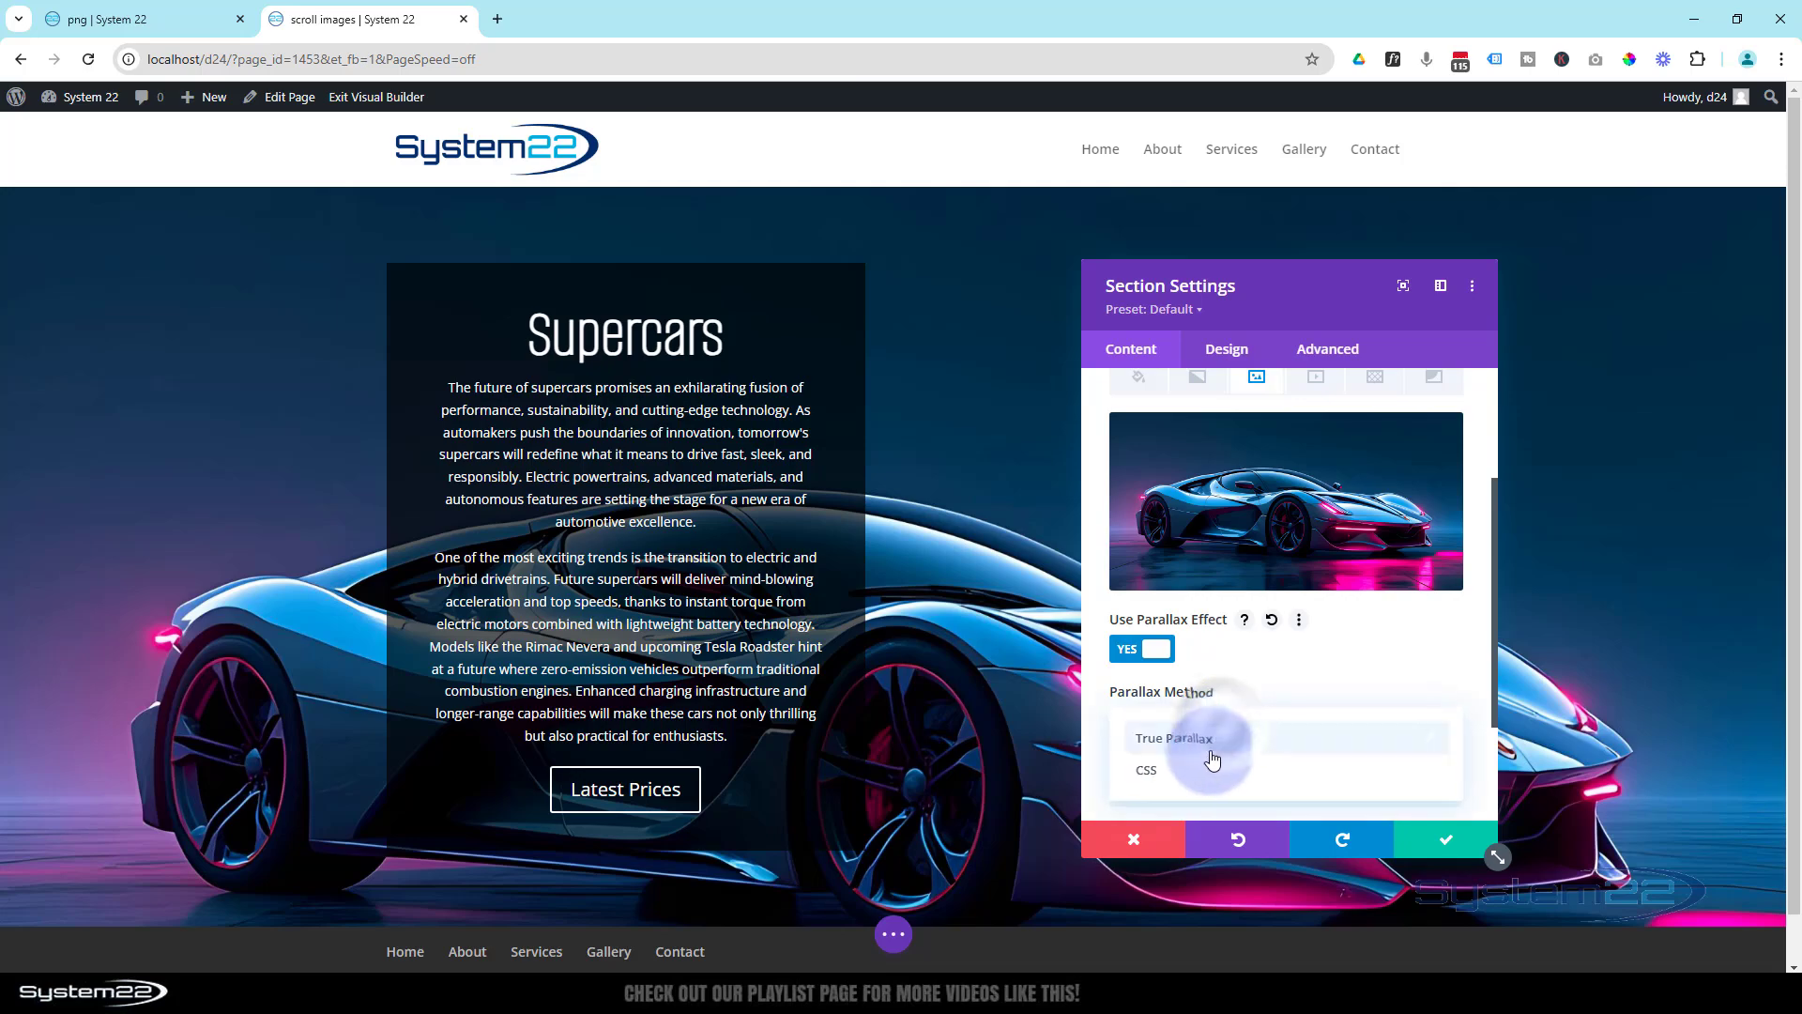
{"action": "left_click", "coordinate": [1205, 768]}
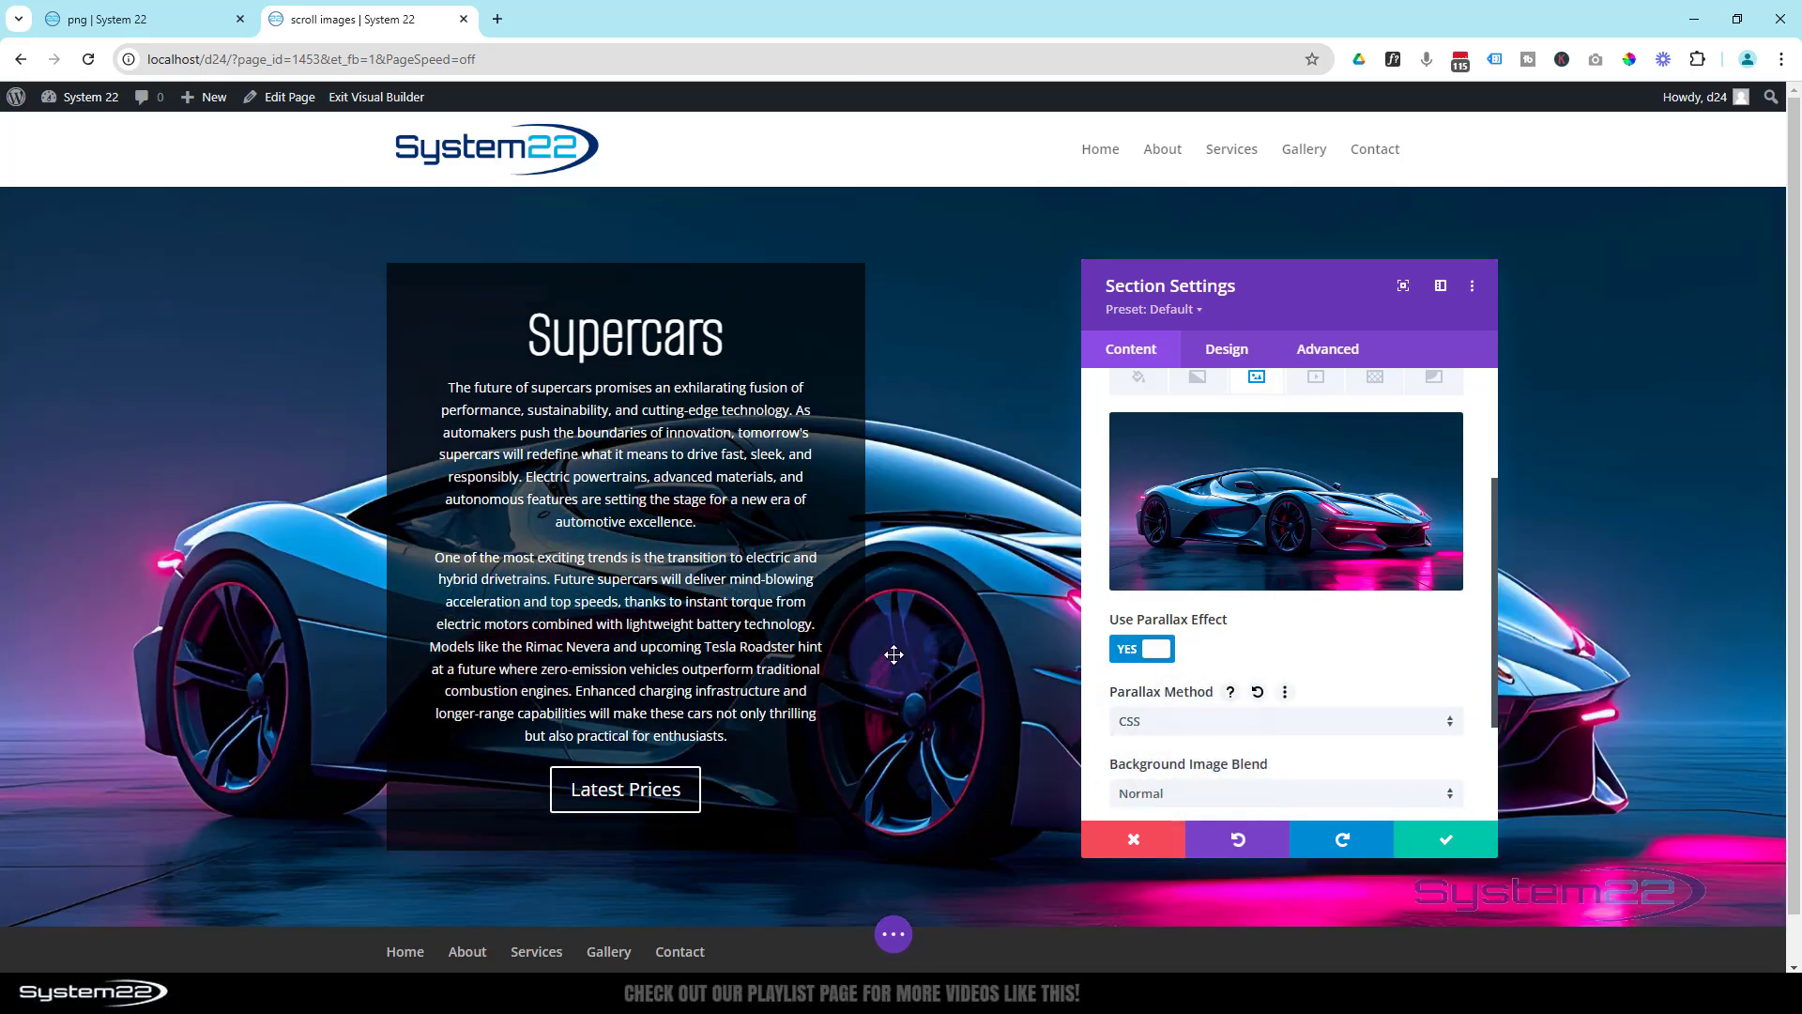
{"action": "scroll", "coordinate": [941, 632], "scroll_direction": "down", "scroll_amount": 1}
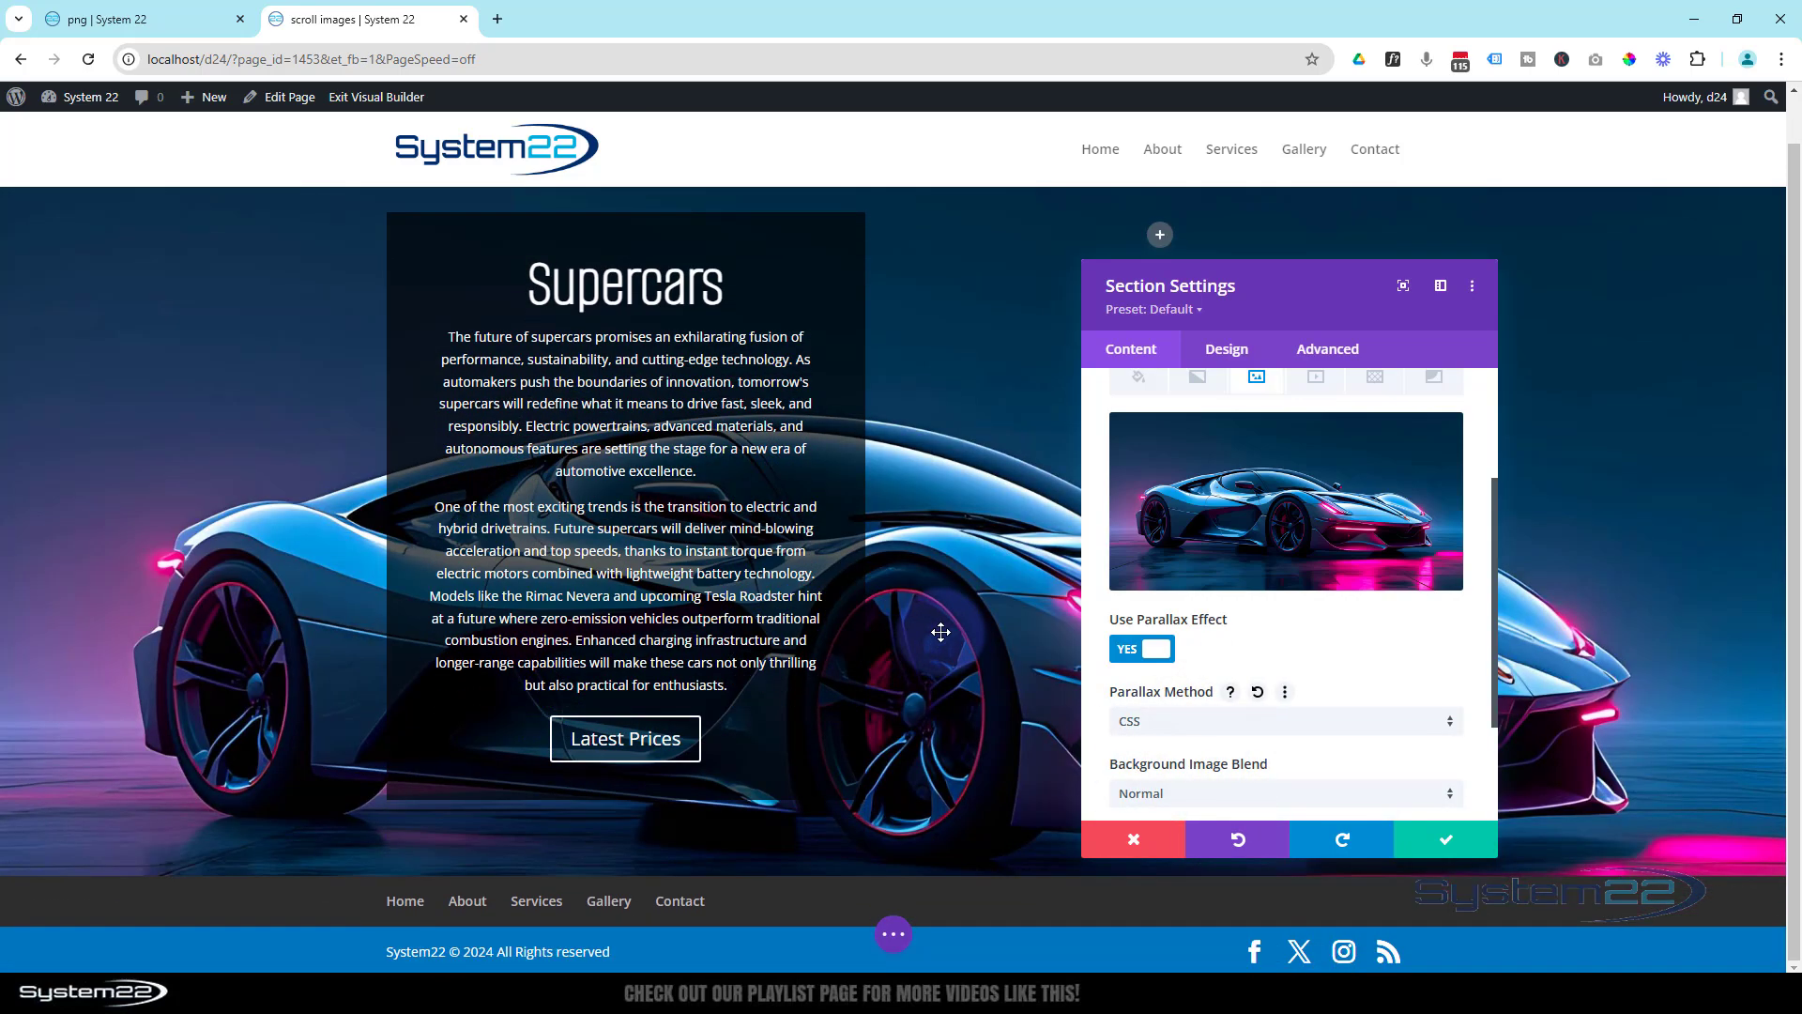
{"action": "scroll", "coordinate": [941, 632], "scroll_direction": "up", "scroll_amount": 1}
{"action": "scroll", "coordinate": [940, 632], "scroll_direction": "down", "scroll_amount": 1}
{"action": "scroll", "coordinate": [940, 632], "scroll_direction": "up", "scroll_amount": 1}
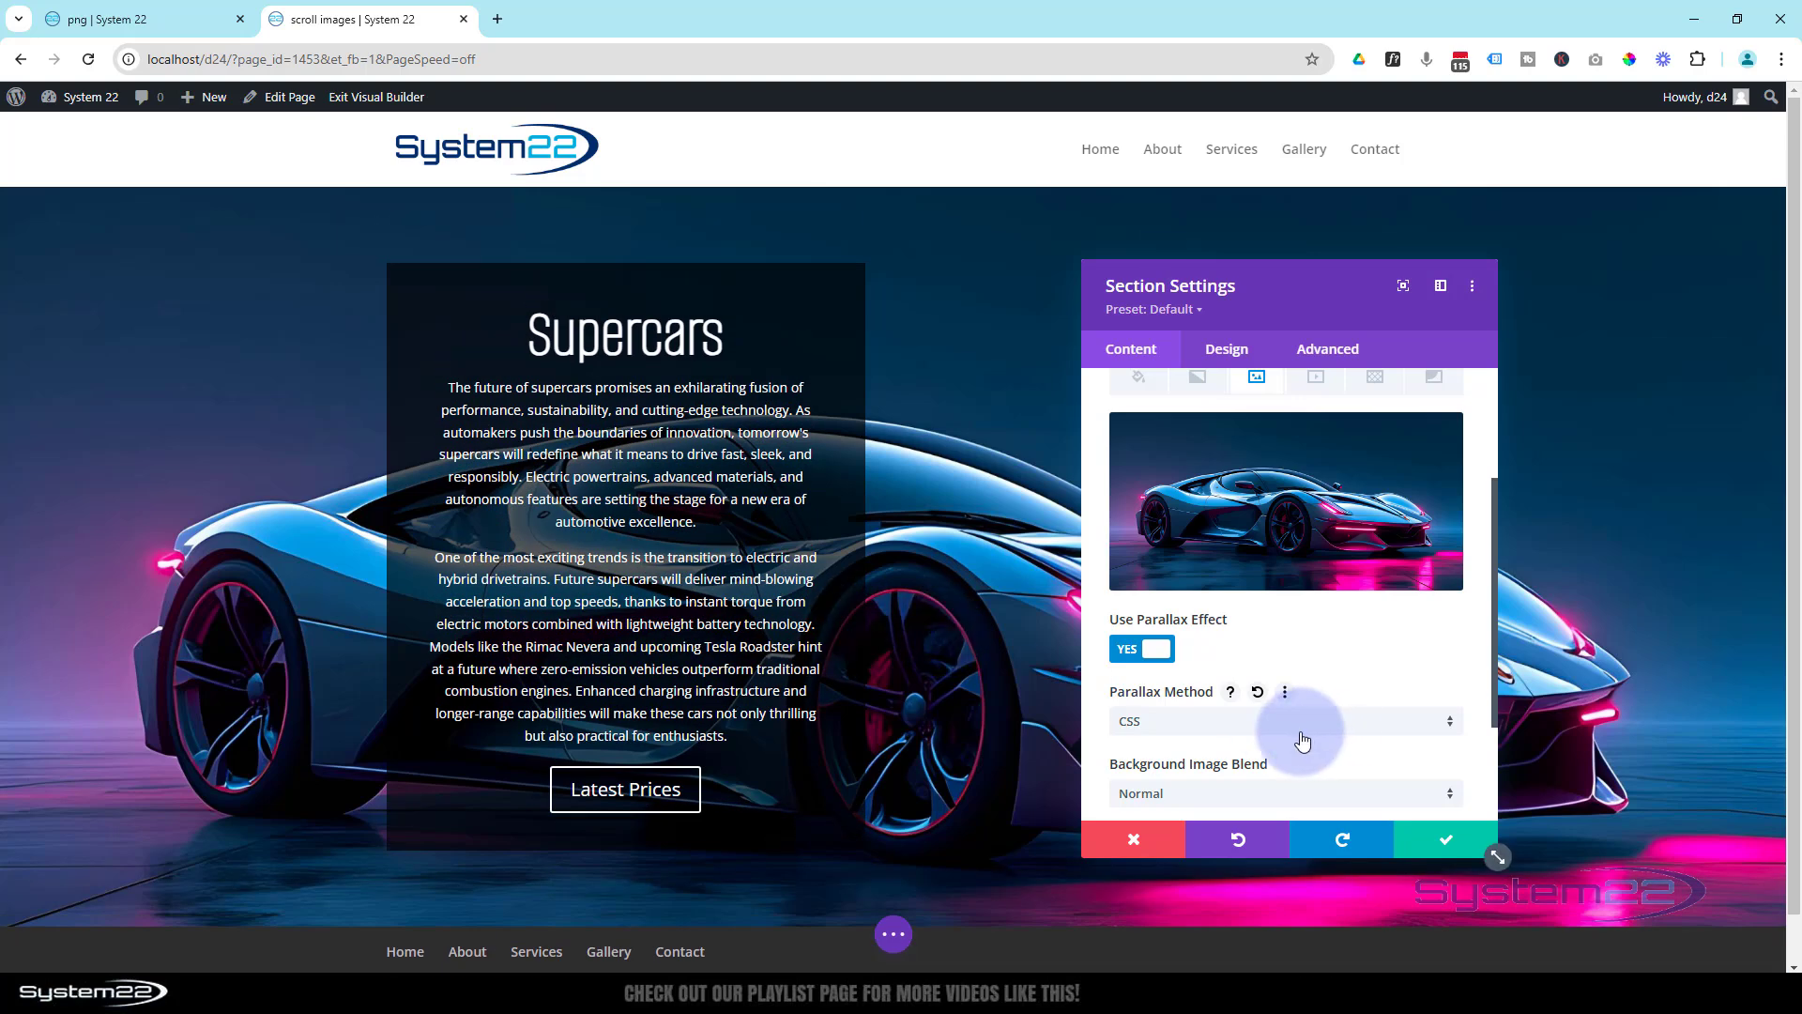
{"action": "left_click", "coordinate": [1469, 851]}
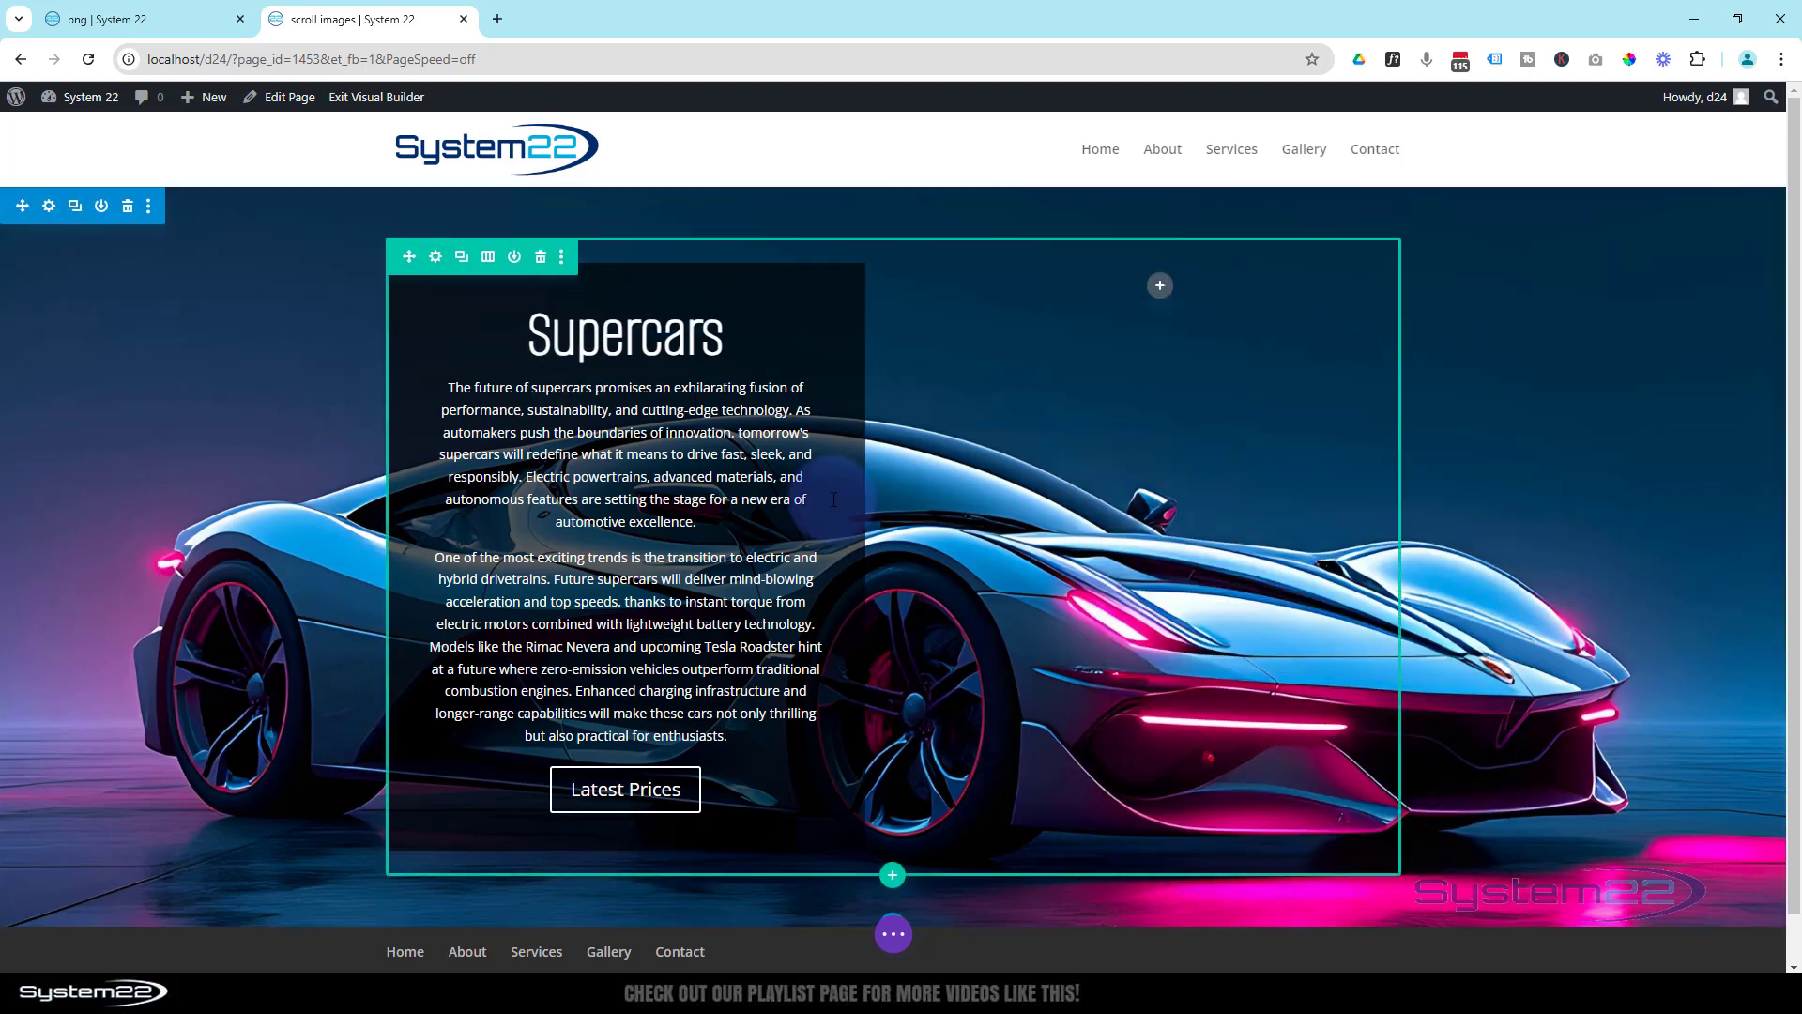
- Add an Image module below the Call To Action, using the black supercar against a sunset city skyline from the media library
{"action": "scroll", "coordinate": [823, 489], "scroll_direction": "down", "scroll_amount": 1}
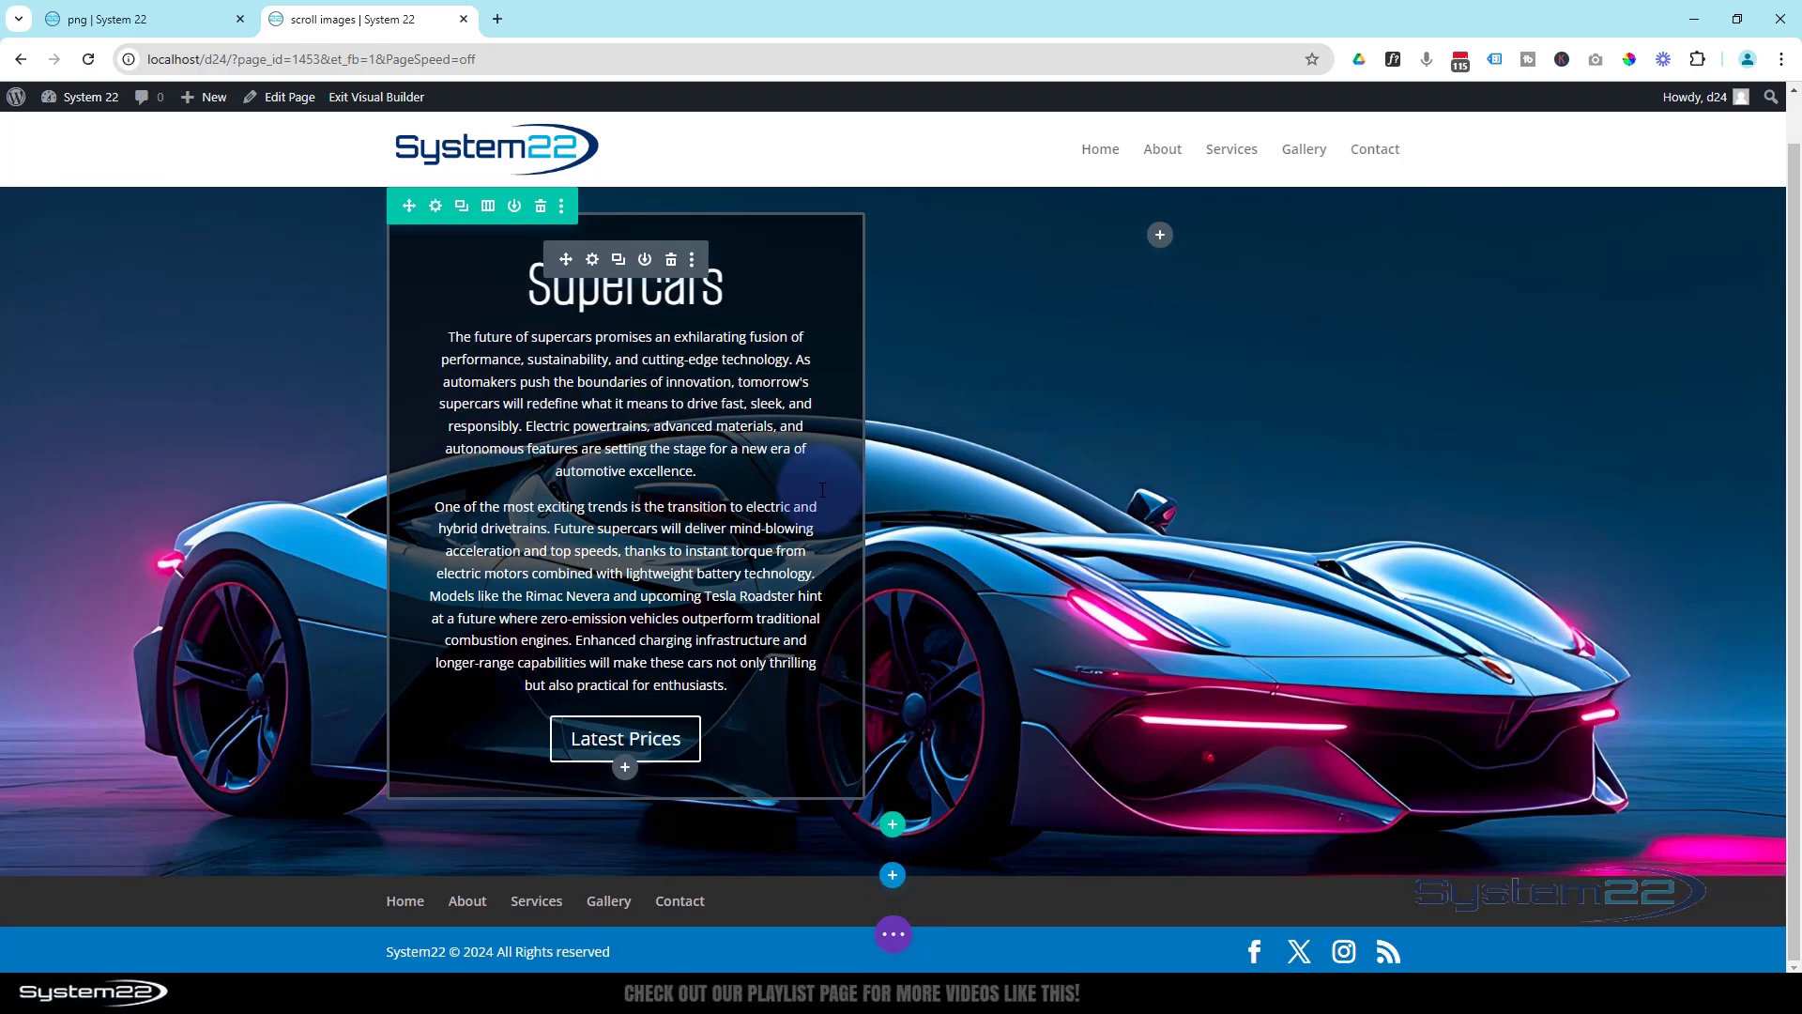
{"action": "left_click", "coordinate": [625, 770]}
{"action": "scroll", "coordinate": [581, 512], "scroll_direction": "down", "scroll_amount": 4}
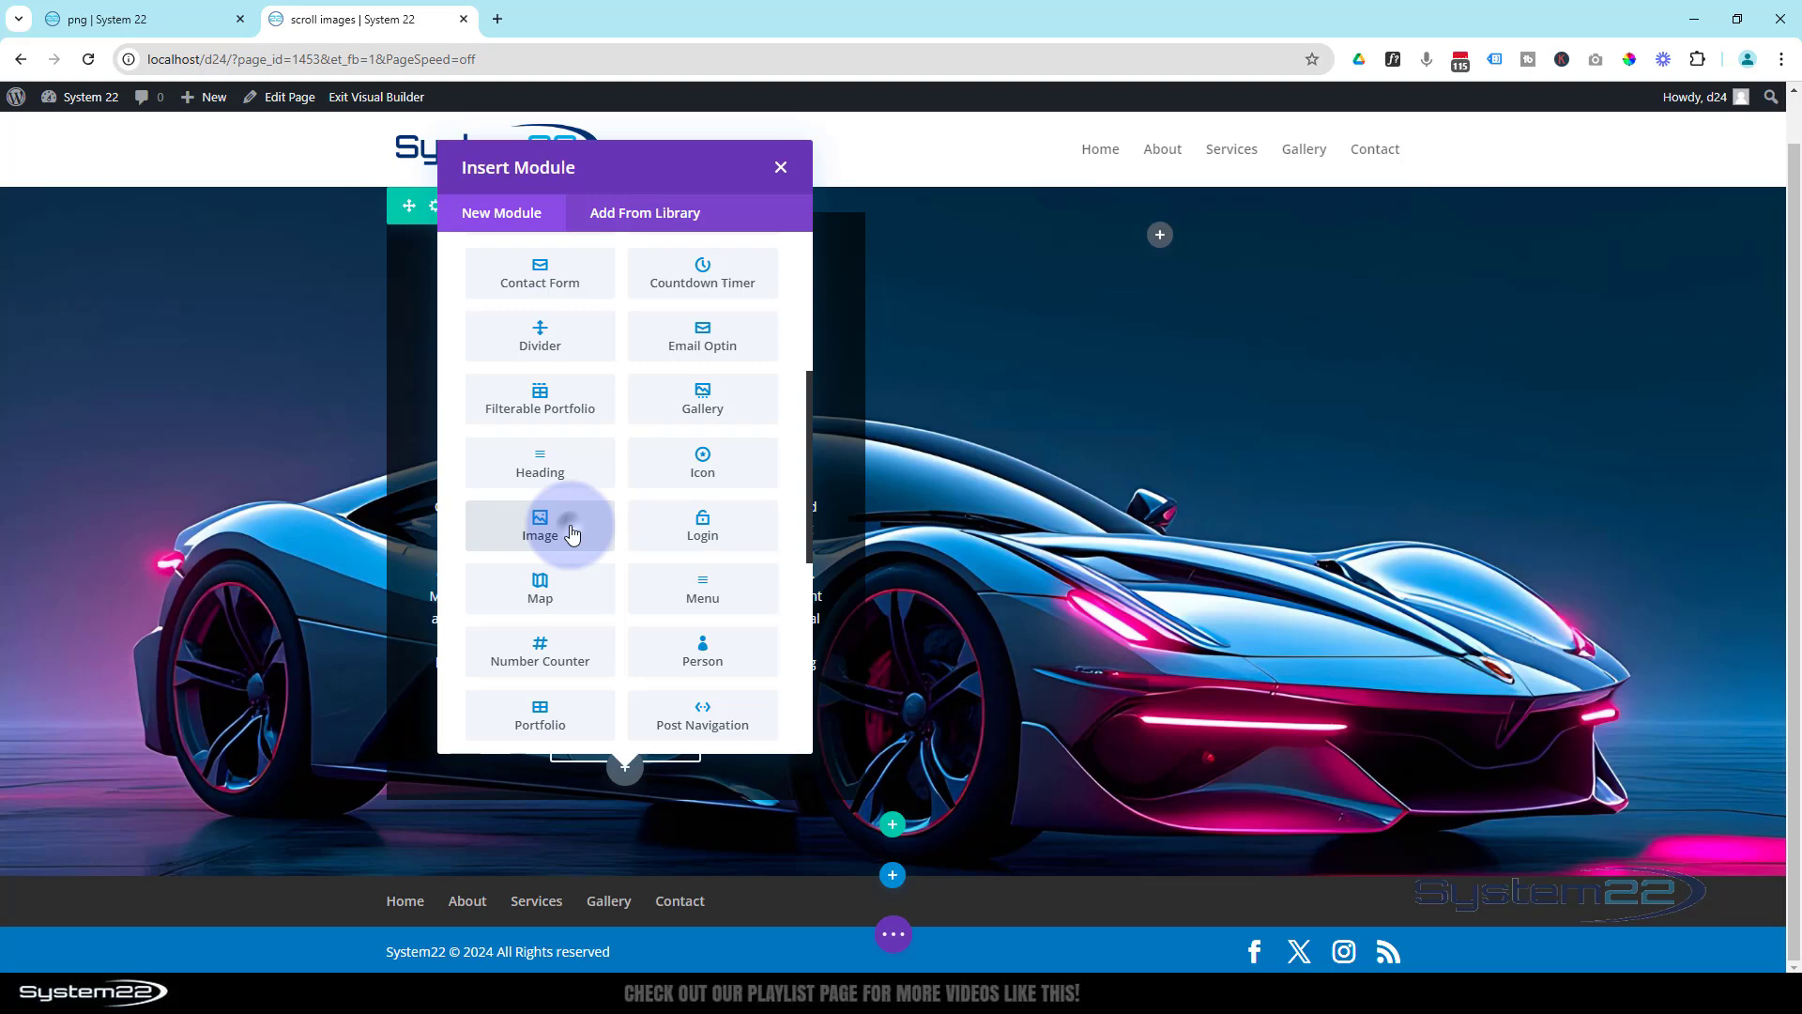
{"action": "left_click", "coordinate": [570, 532]}
{"action": "left_click", "coordinate": [1321, 601]}
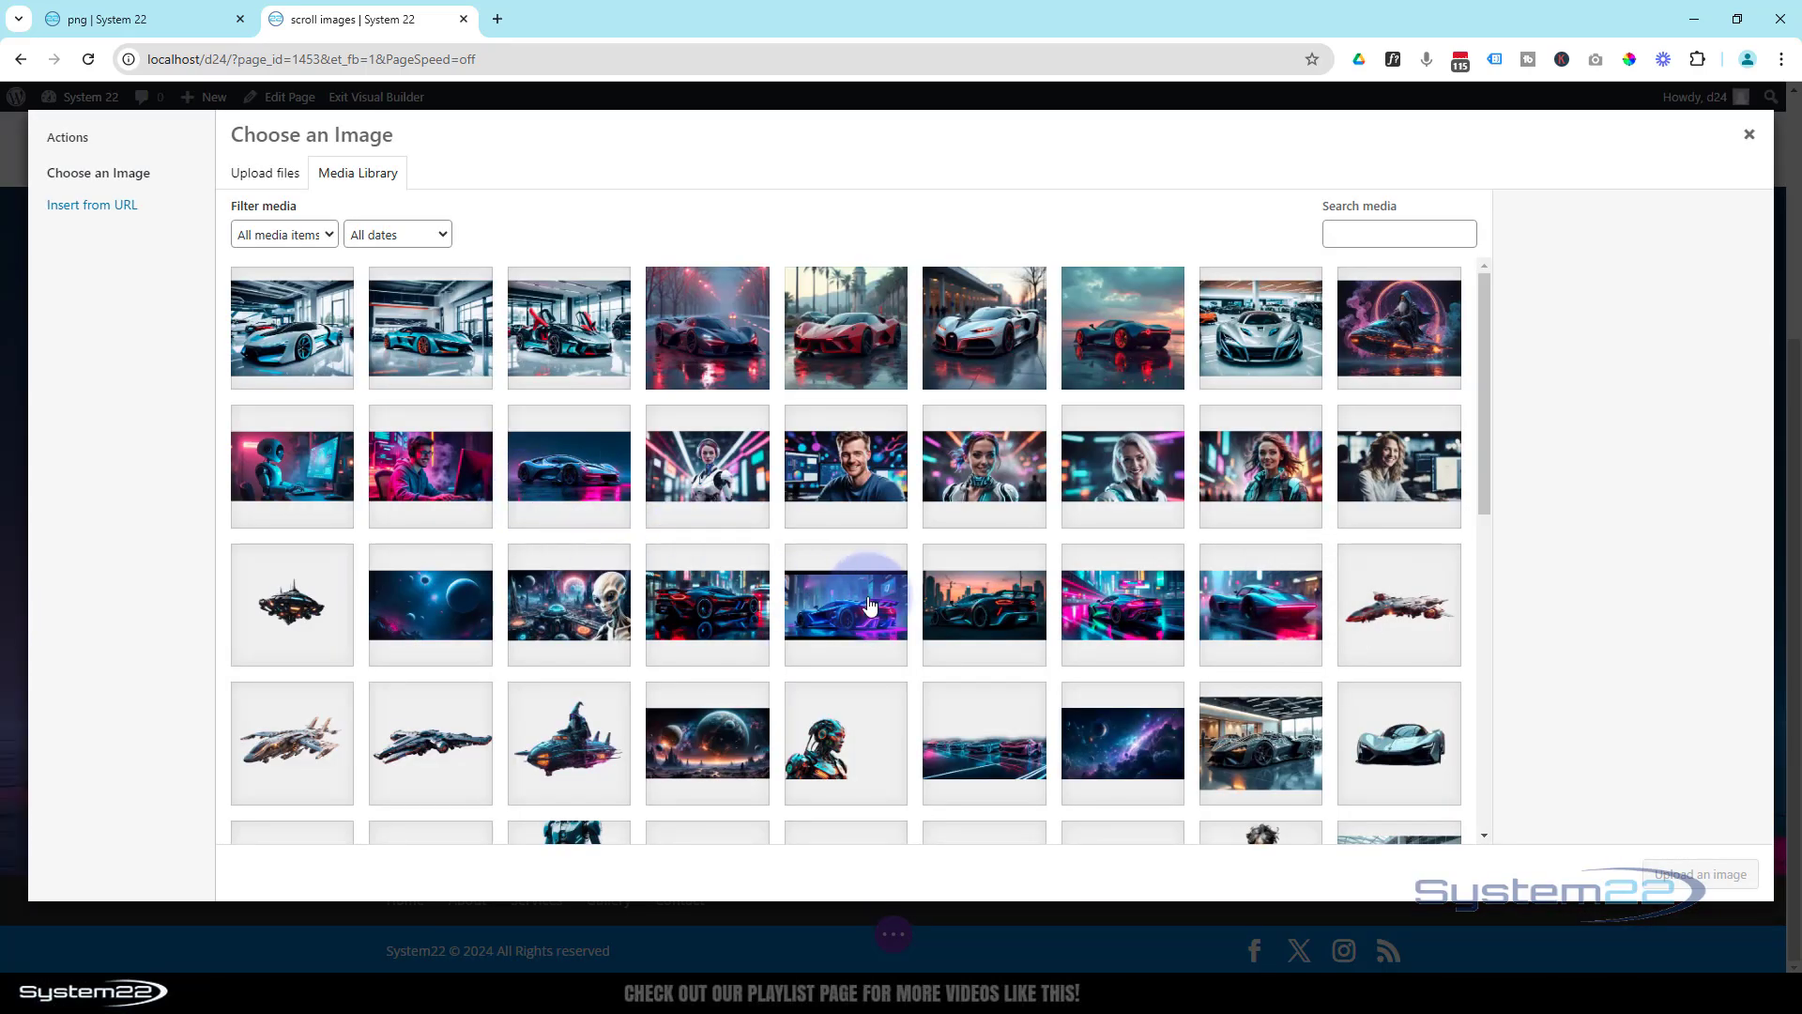
{"action": "left_click", "coordinate": [983, 604]}
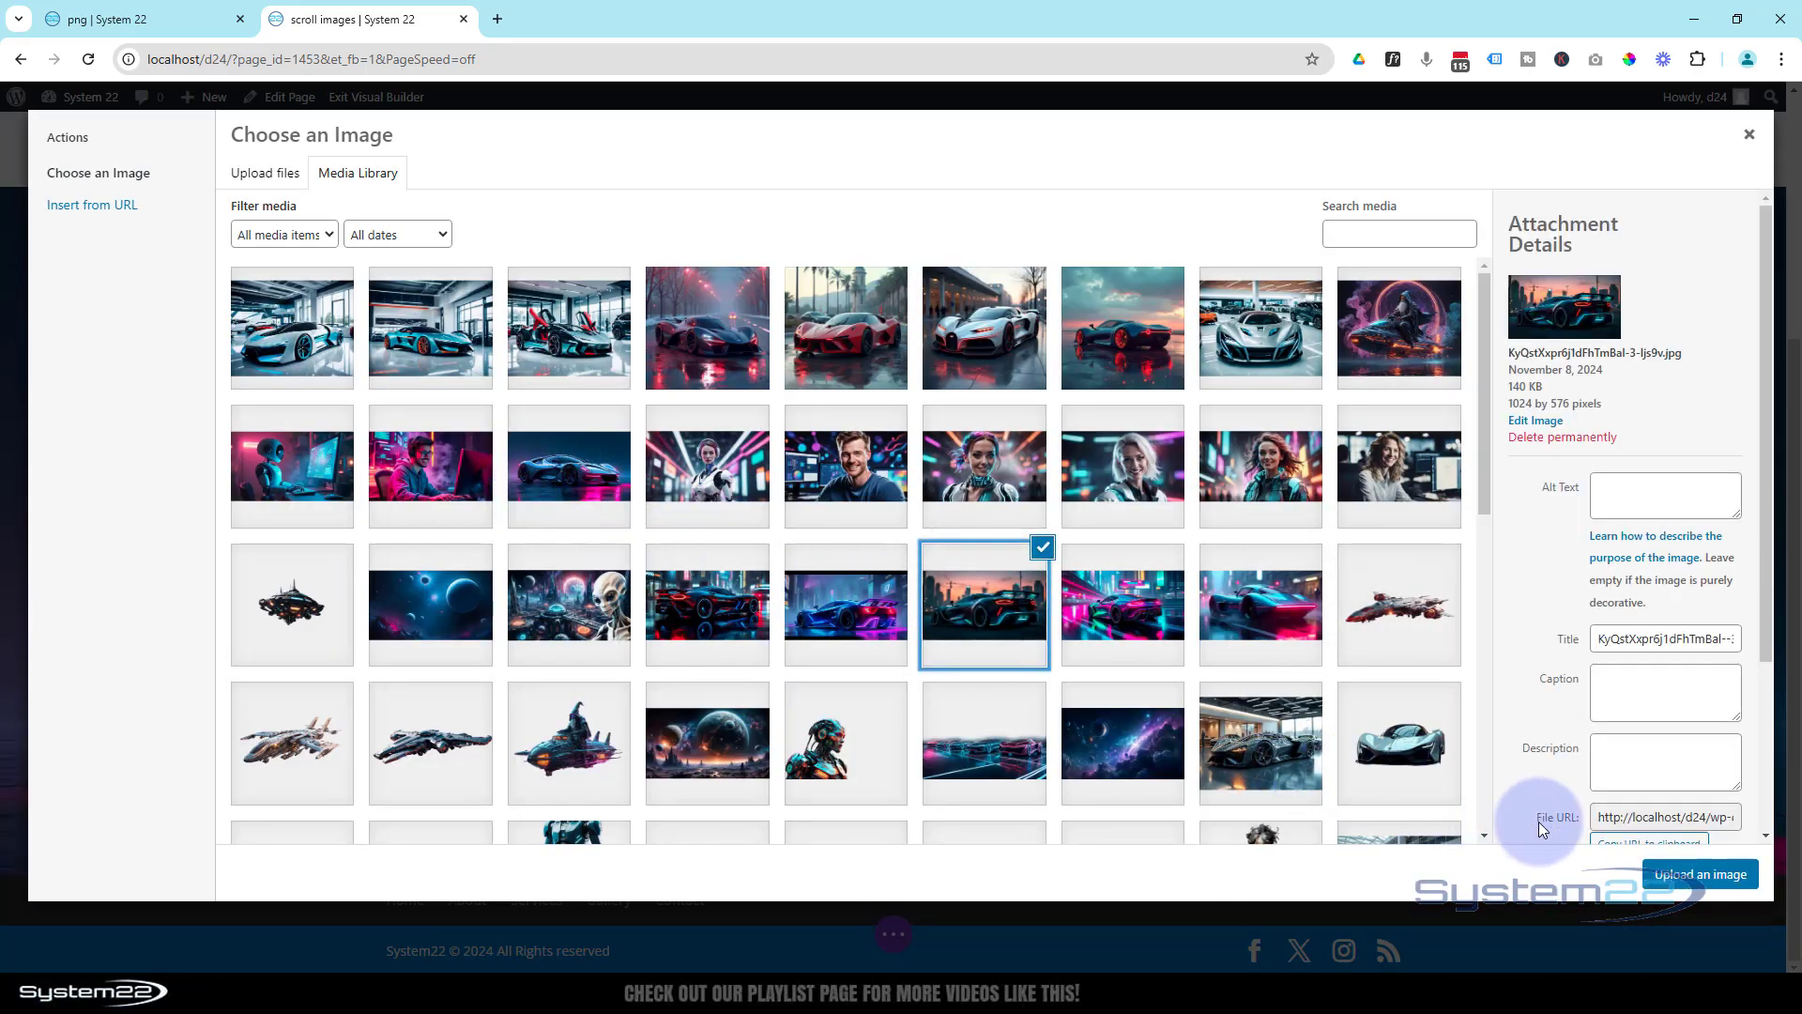
{"action": "left_click", "coordinate": [1699, 874]}
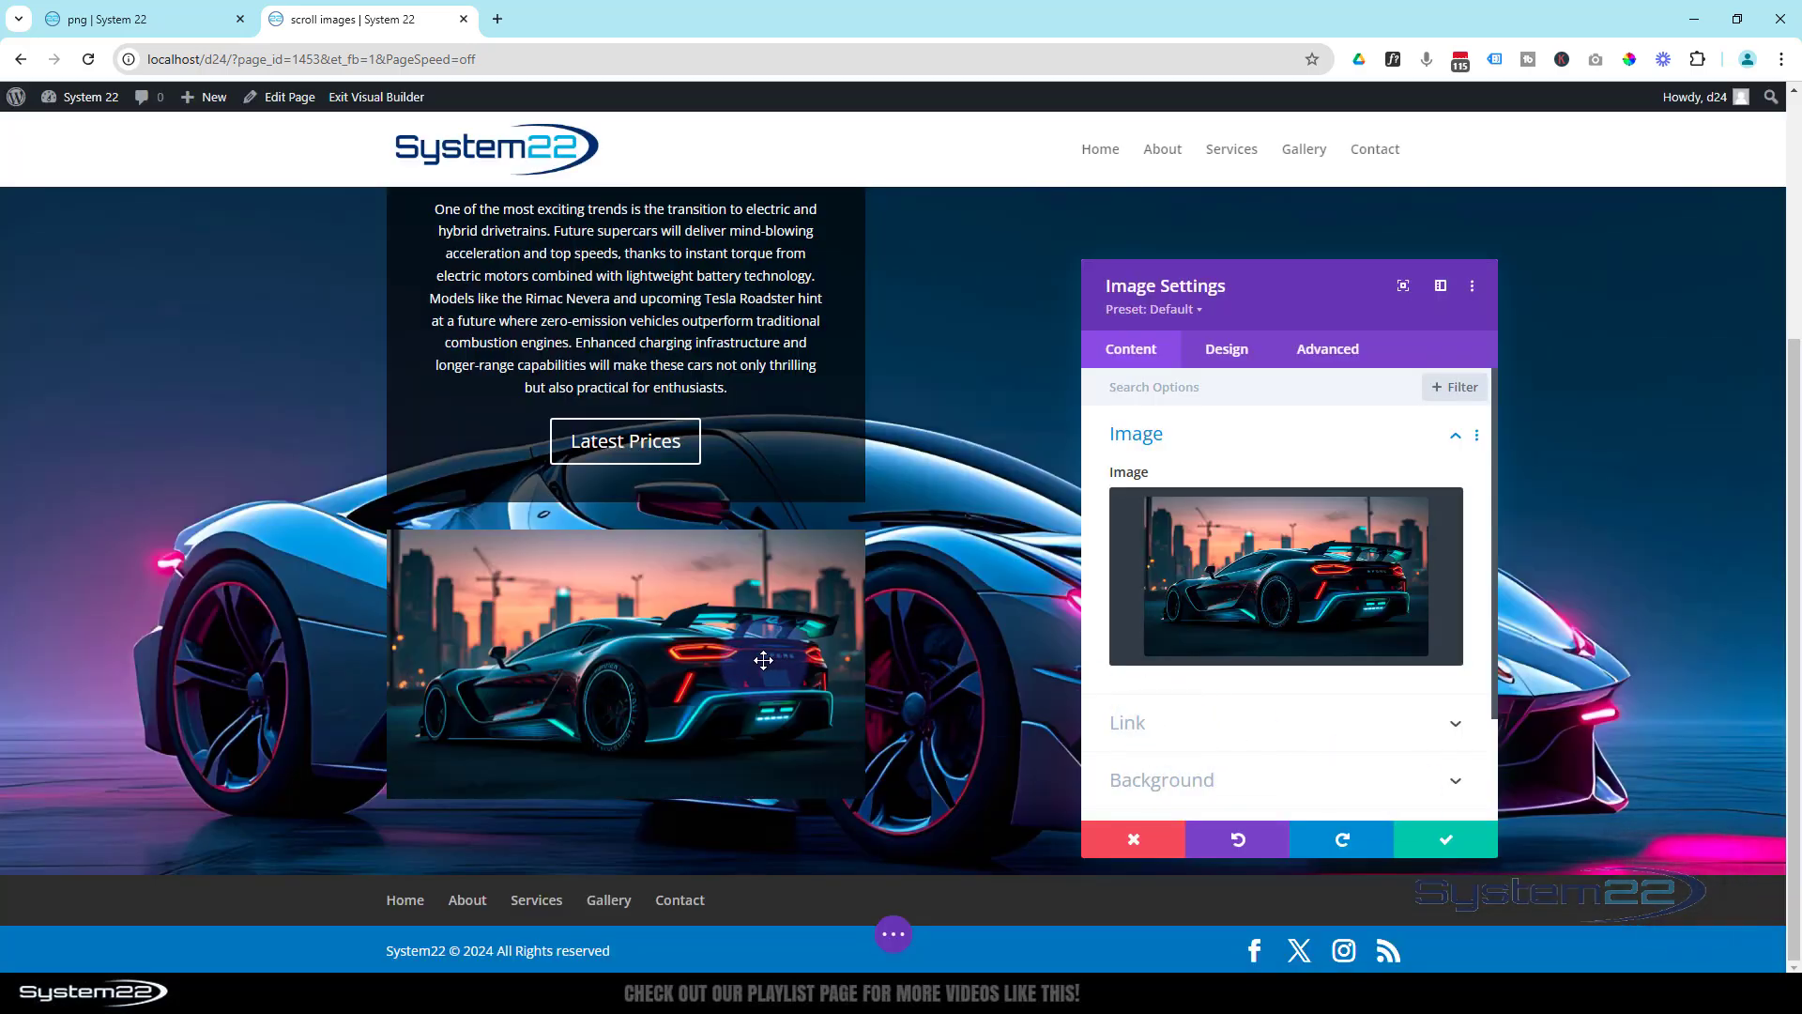
- Replace the sunset-skyline image's title text with "Car" and clear the title text again
{"action": "left_click", "coordinate": [777, 691]}
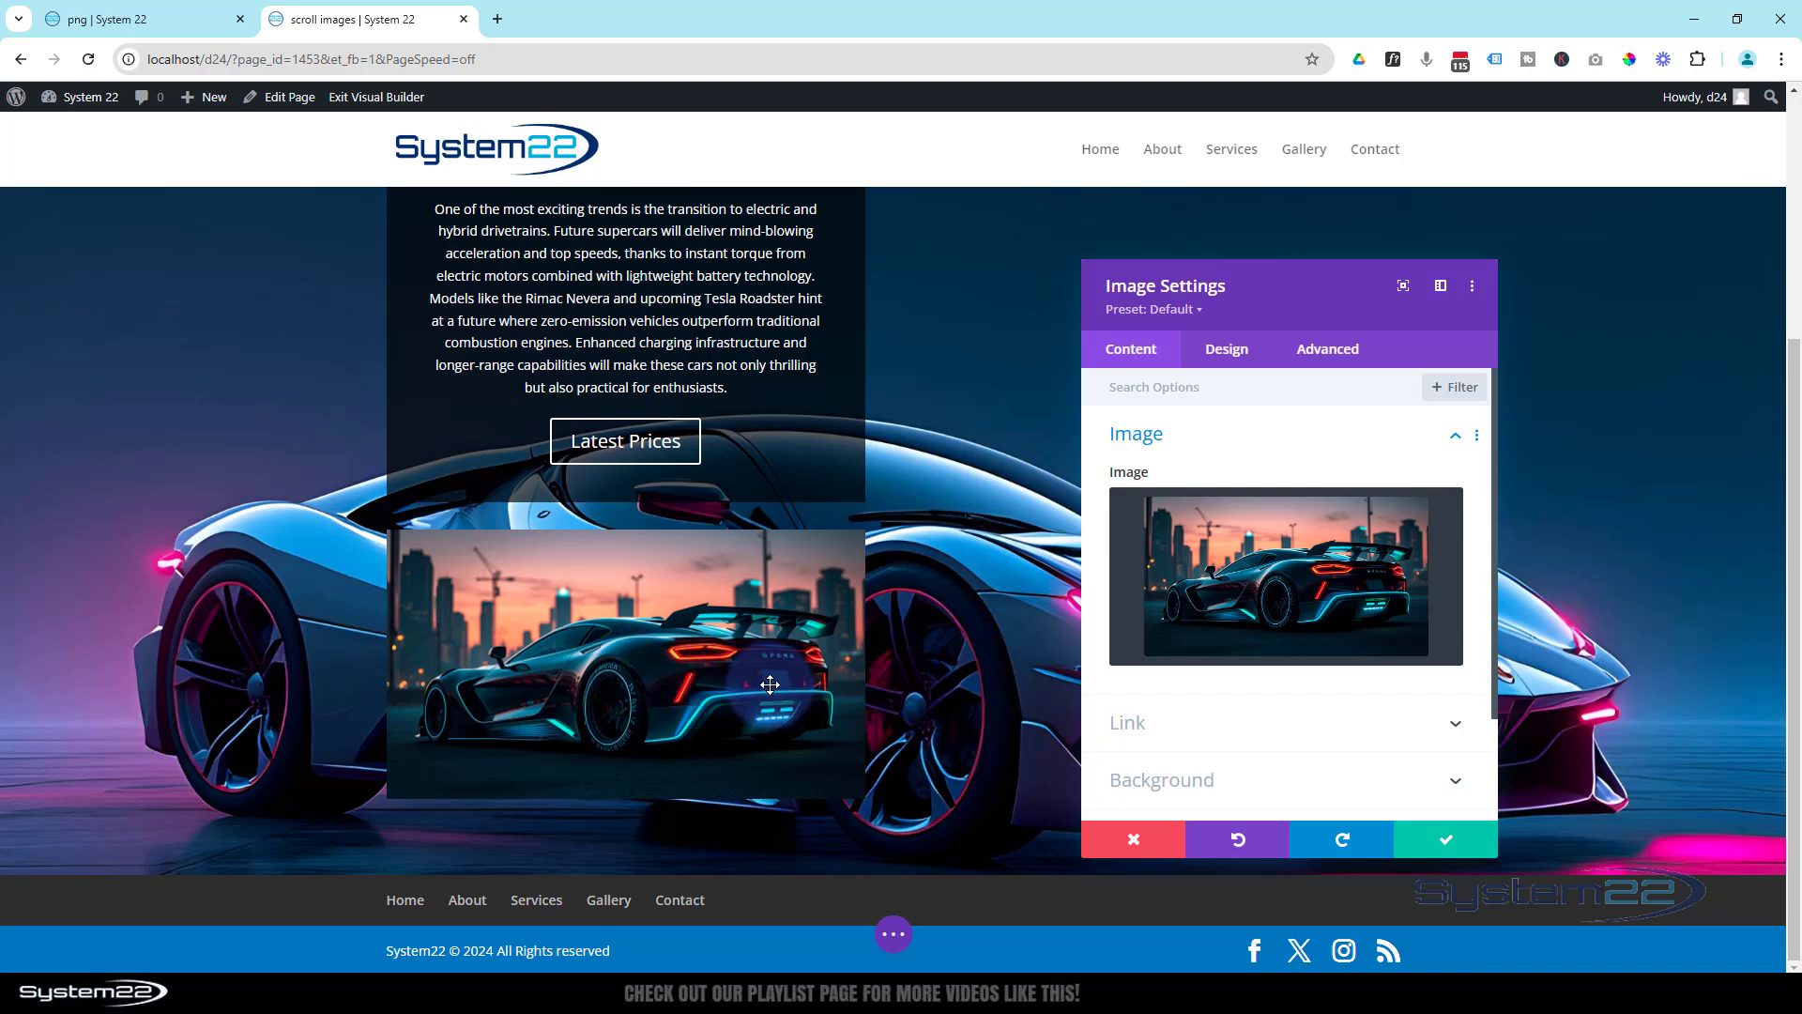
{"action": "left_click", "coordinate": [1079, 512]}
{"action": "left_click", "coordinate": [1378, 324]}
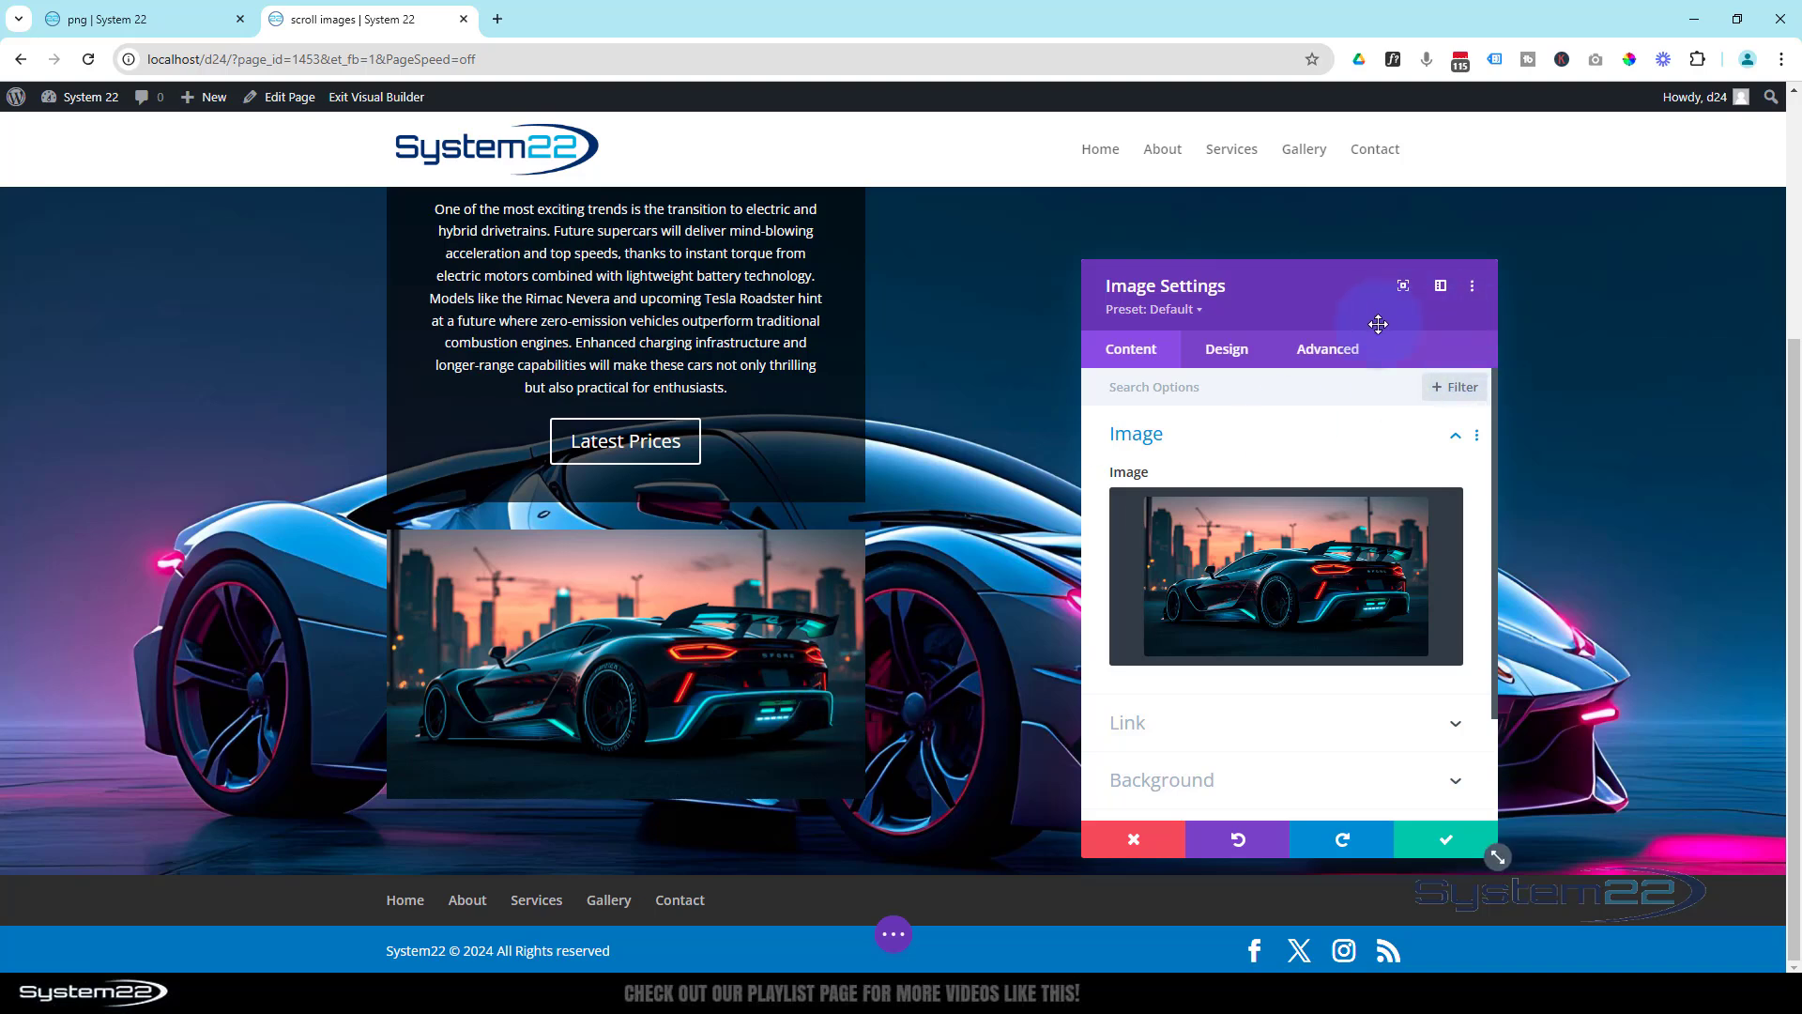
{"action": "left_click", "coordinate": [1324, 359]}
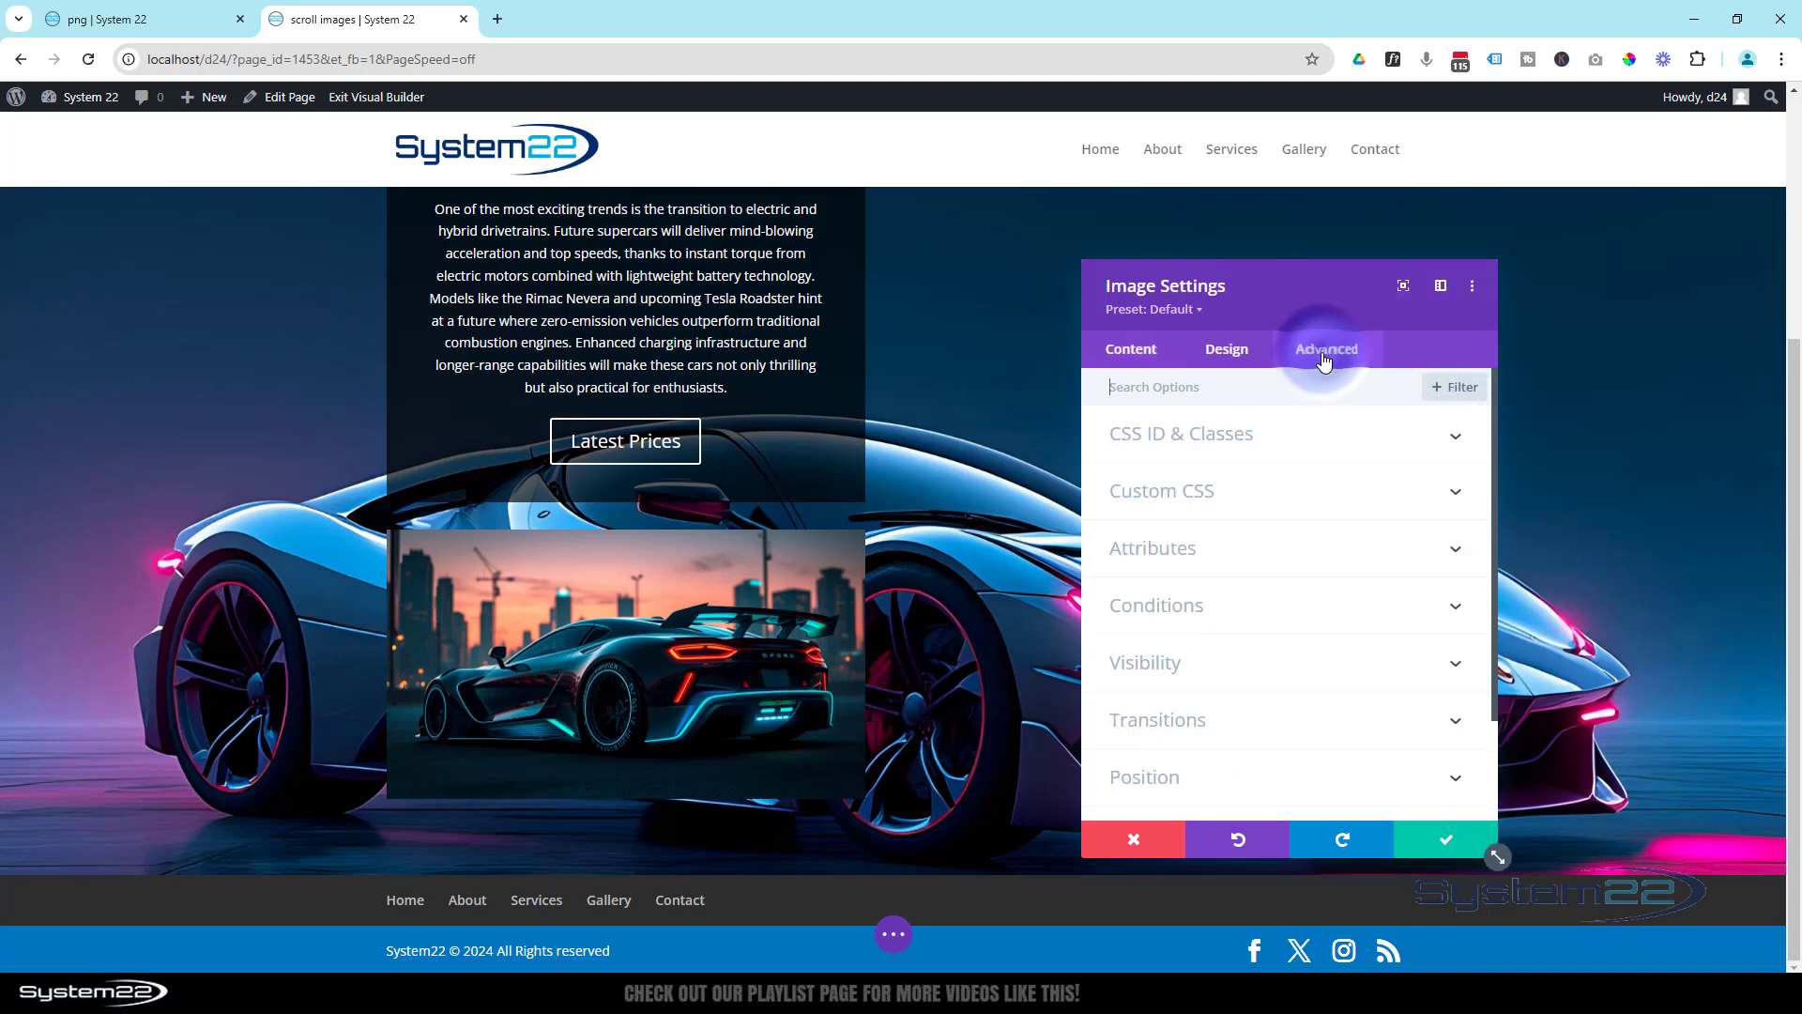
{"action": "left_click", "coordinate": [1264, 554]}
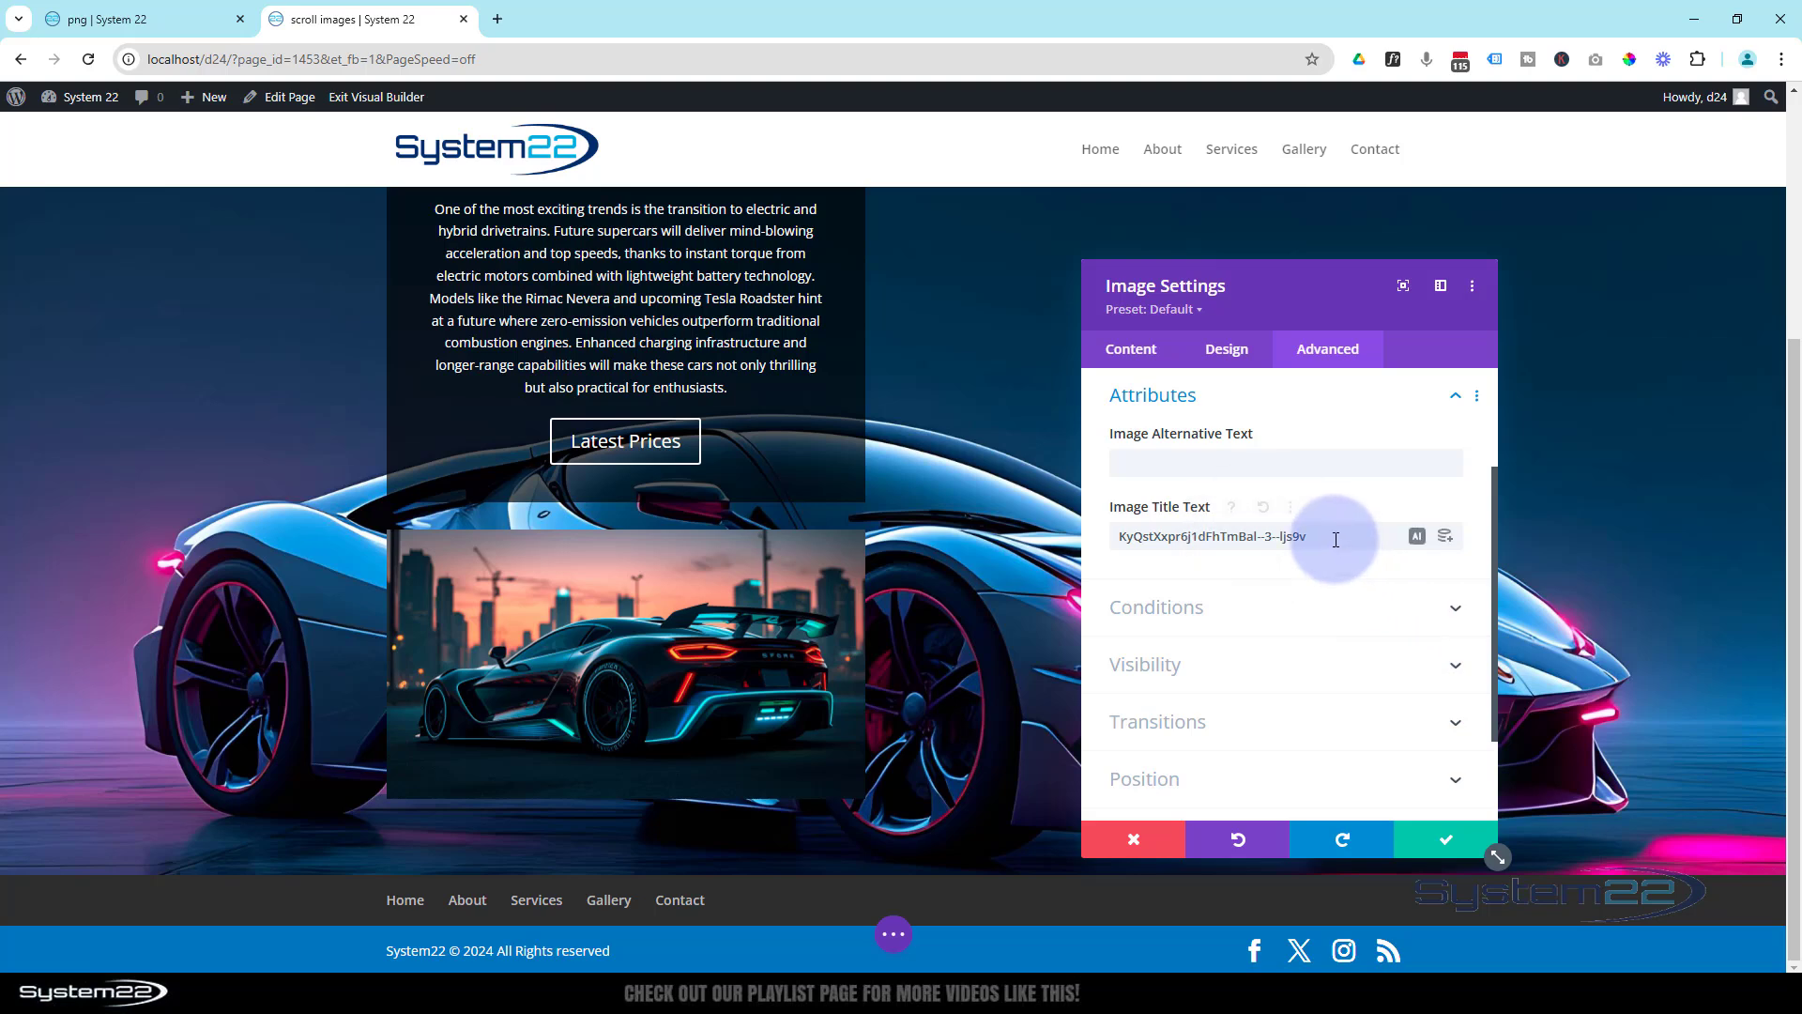
{"action": "left_click_drag", "start_coordinate": [1337, 535], "coordinate": [1033, 534]}
{"action": "left_click", "coordinate": [1279, 503]}
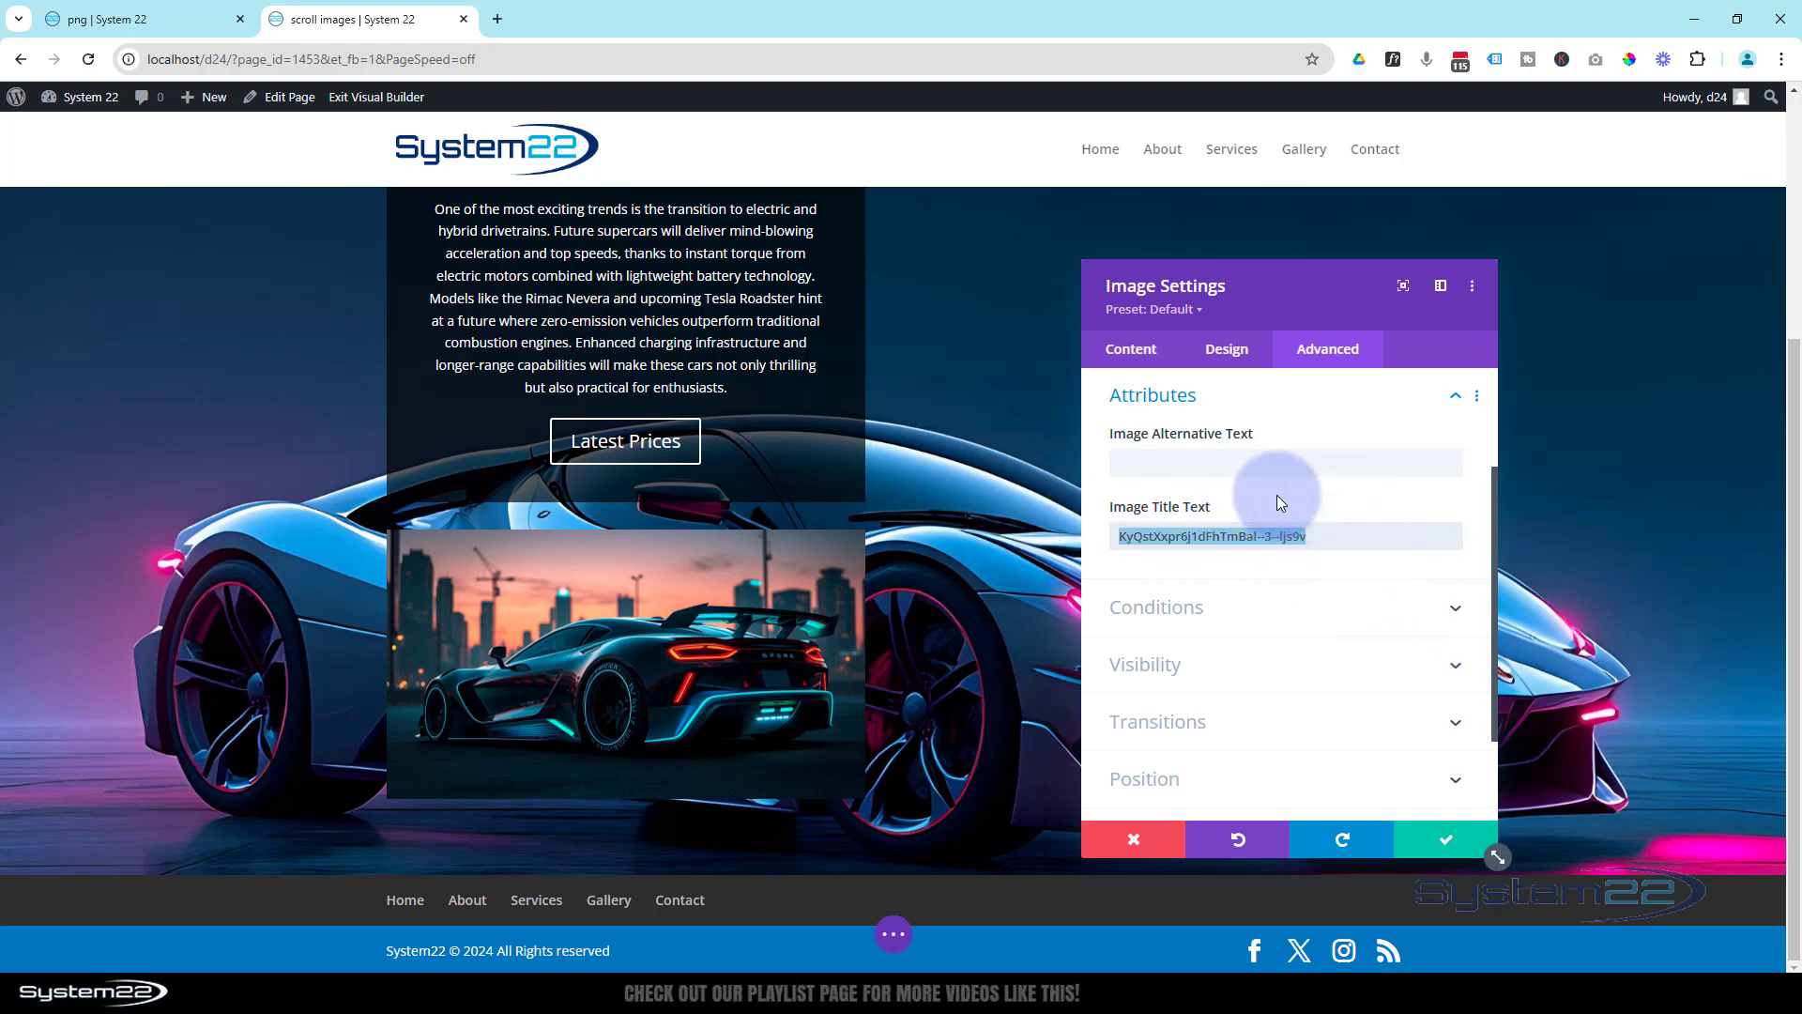
{"action": "type", "text": "Car"}
{"action": "left_click", "coordinate": [1216, 464]}
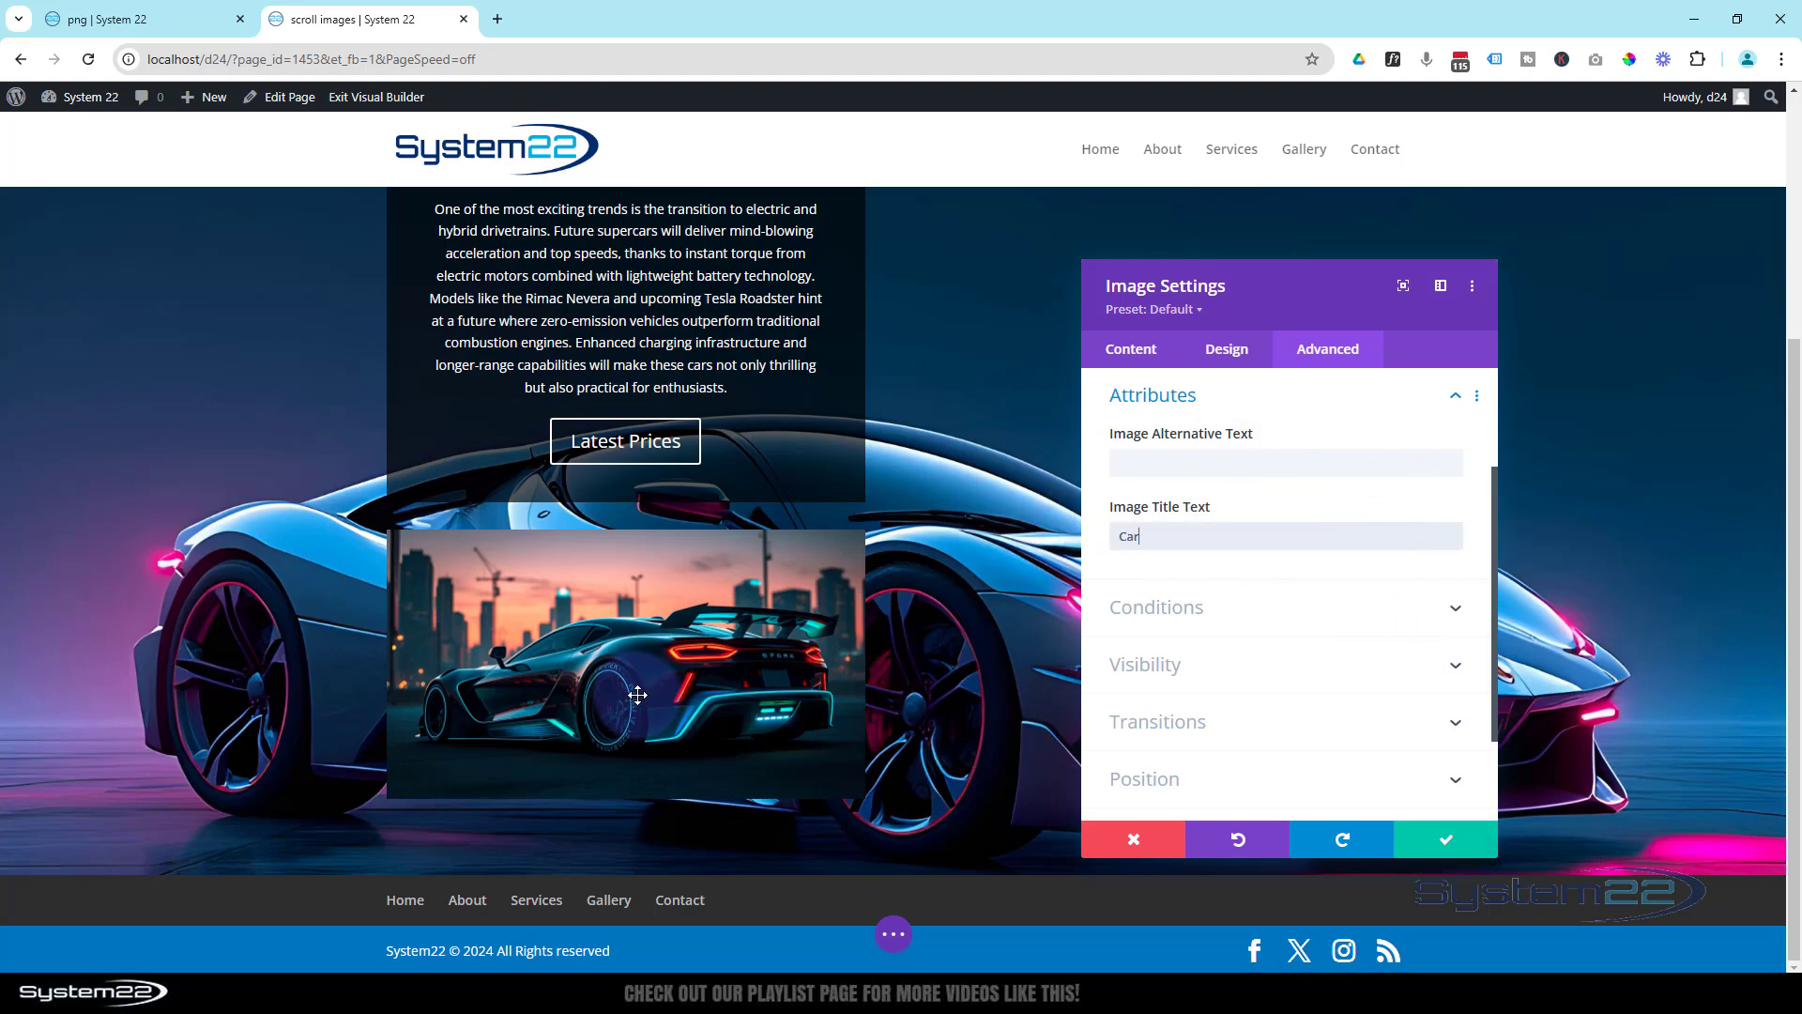
{"action": "left_click_drag", "start_coordinate": [1220, 541], "coordinate": [1093, 538]}
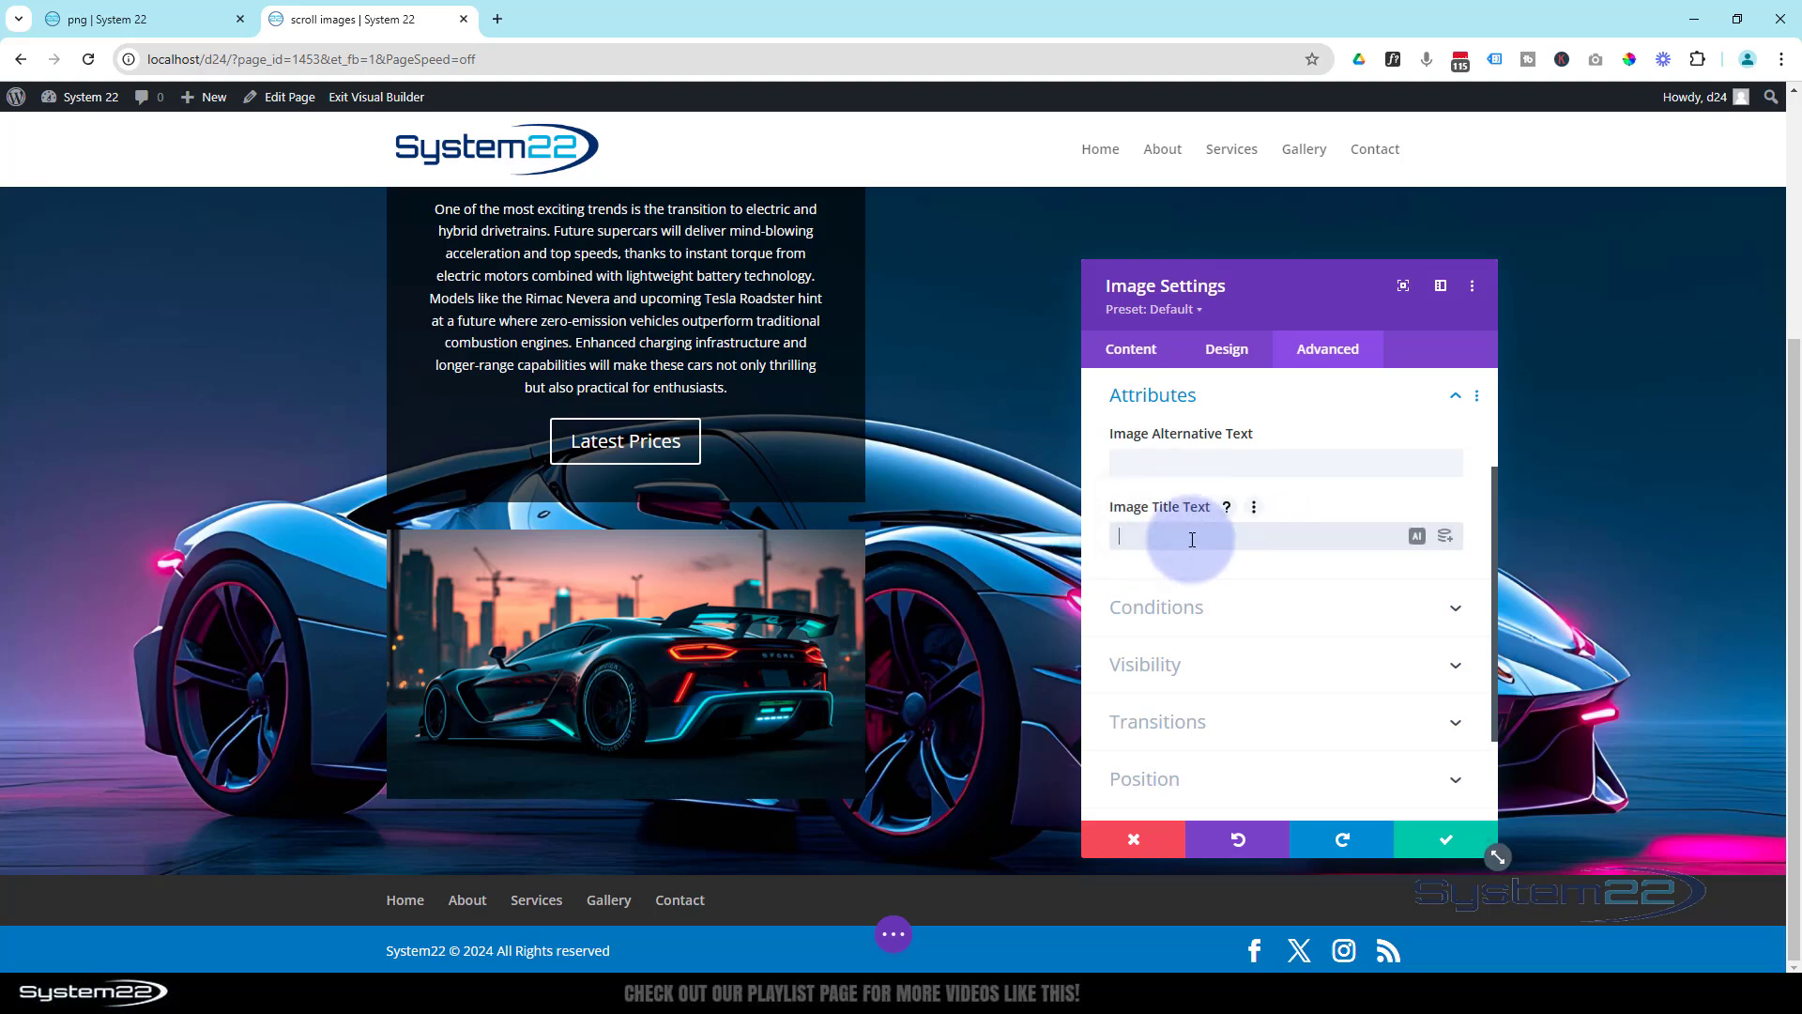
{"action": "left_click", "coordinate": [1156, 329]}
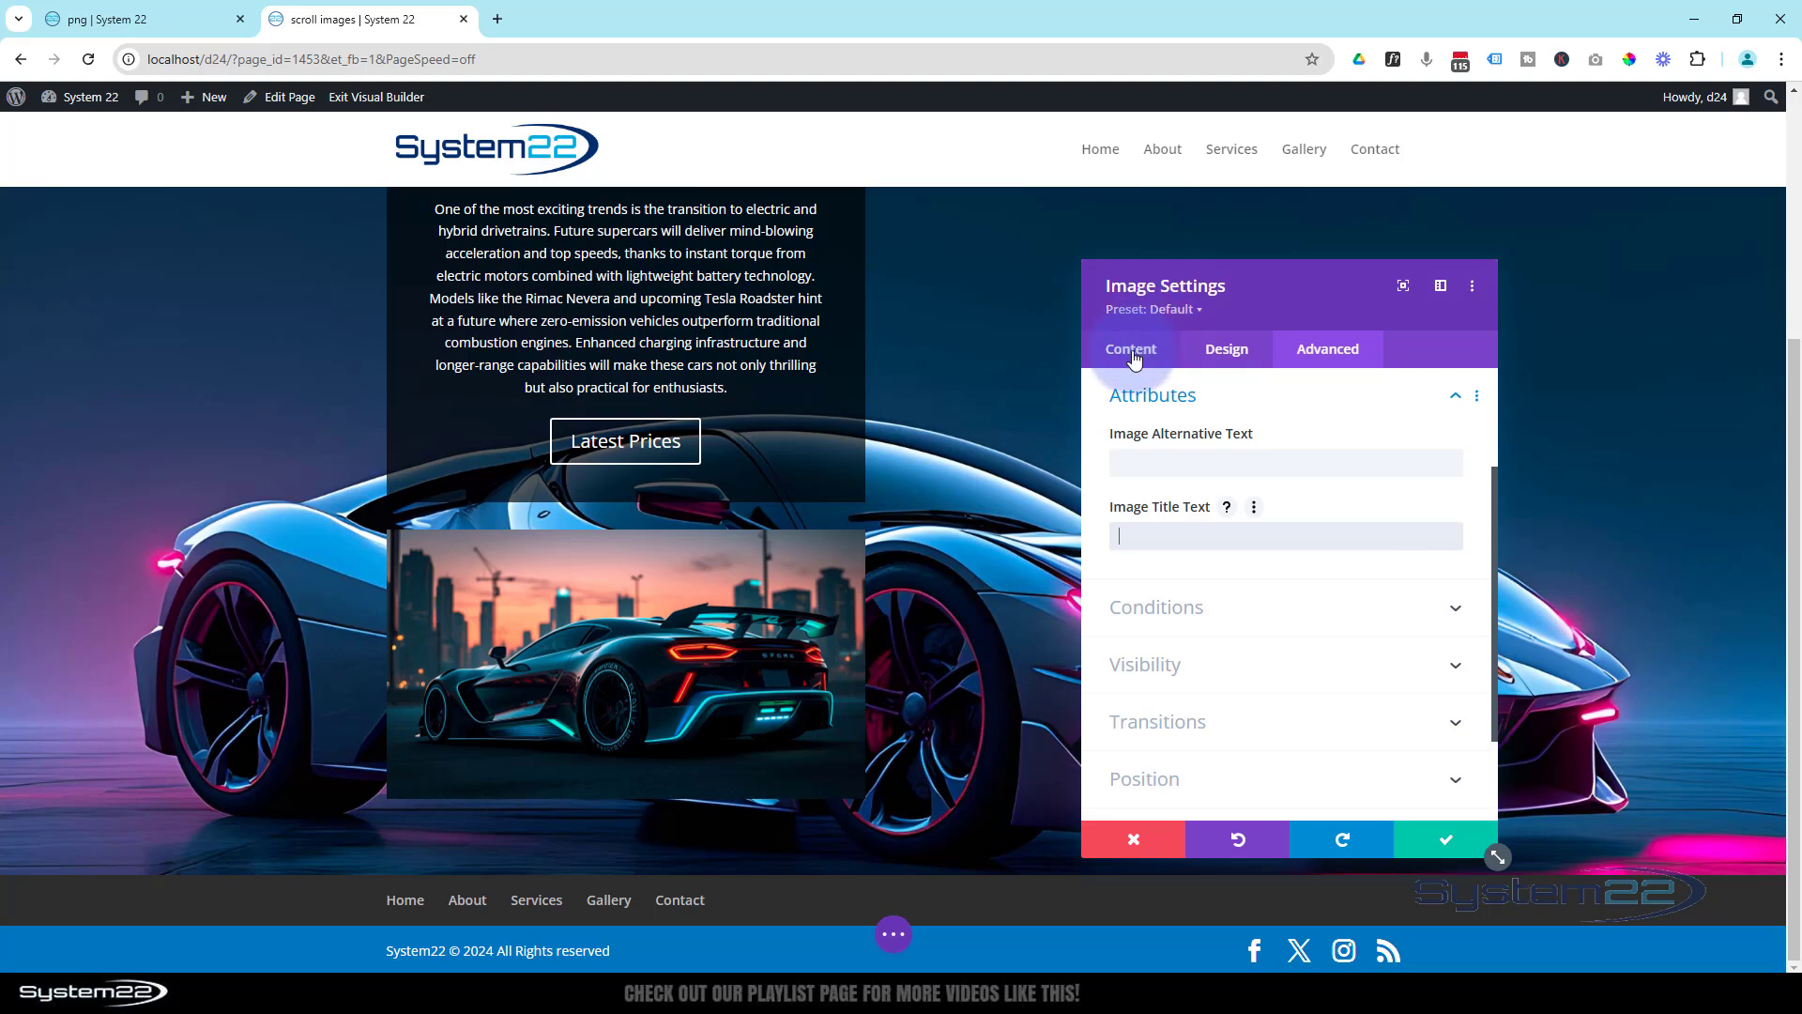
- Enable Open in Lightbox for the sunset-skyline image and save the module settings
{"action": "left_click", "coordinate": [1132, 352]}
{"action": "left_click", "coordinate": [1207, 441]}
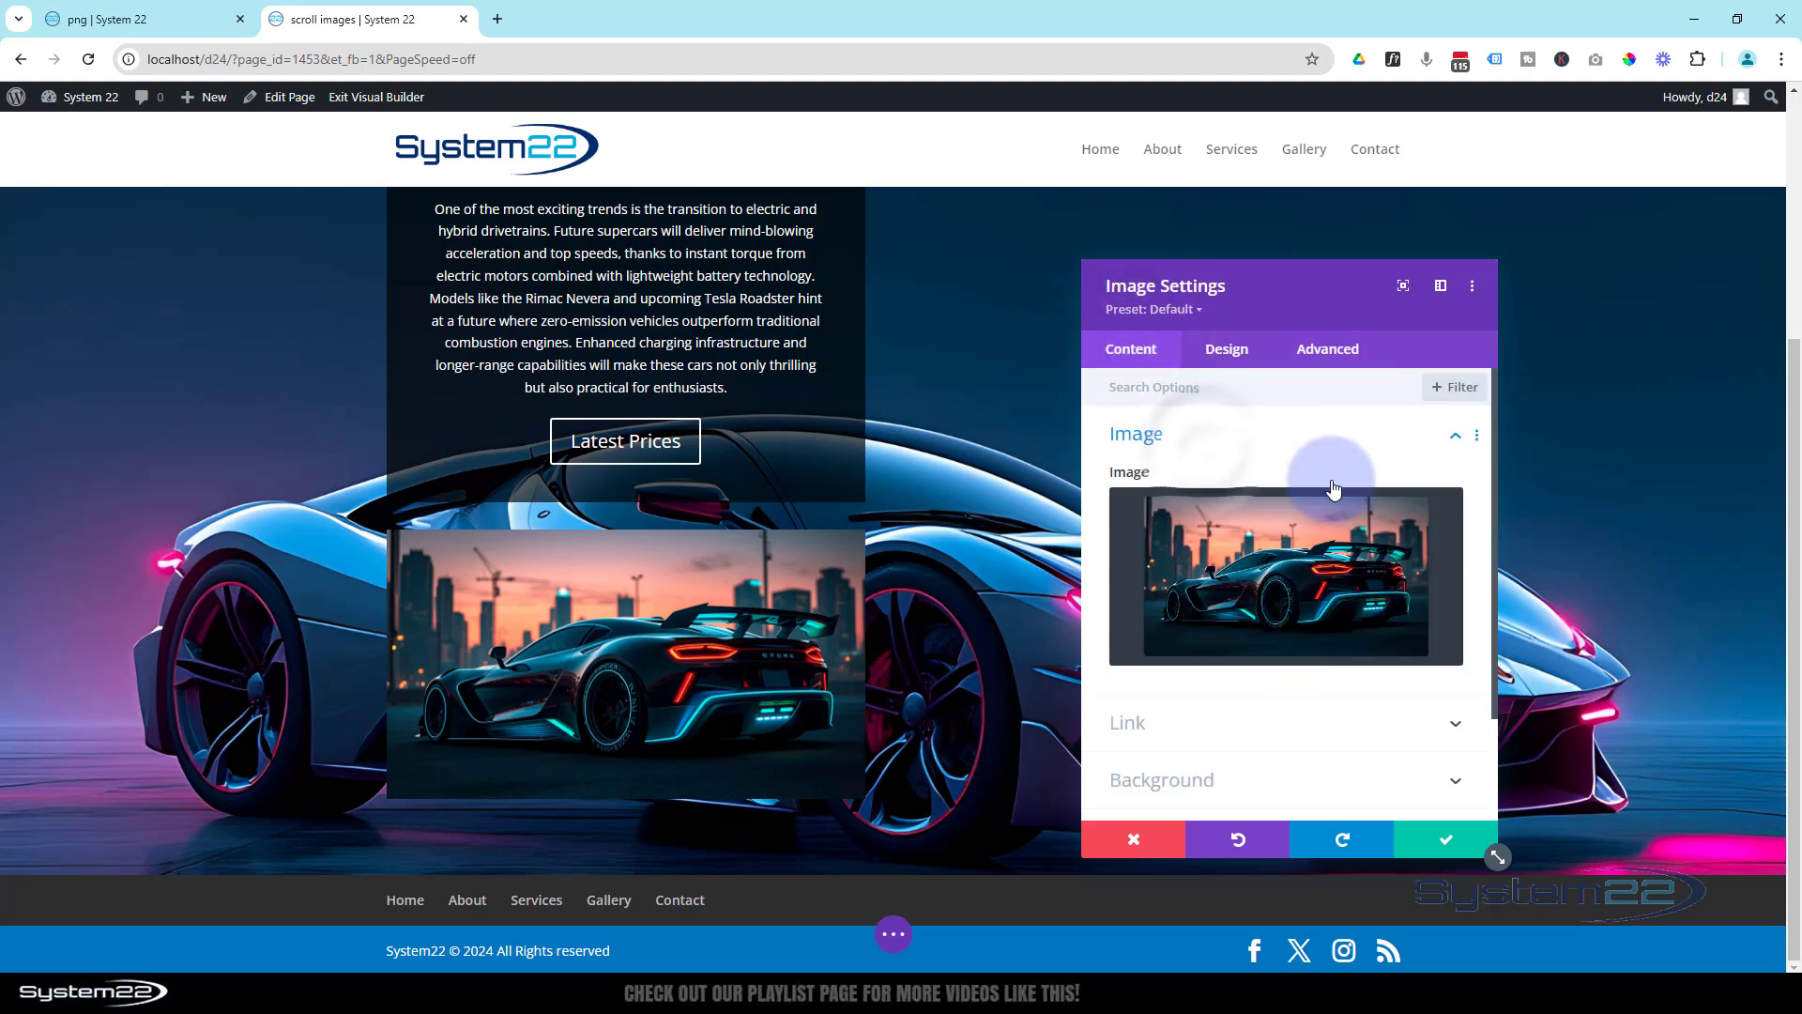
{"action": "left_click", "coordinate": [1199, 723]}
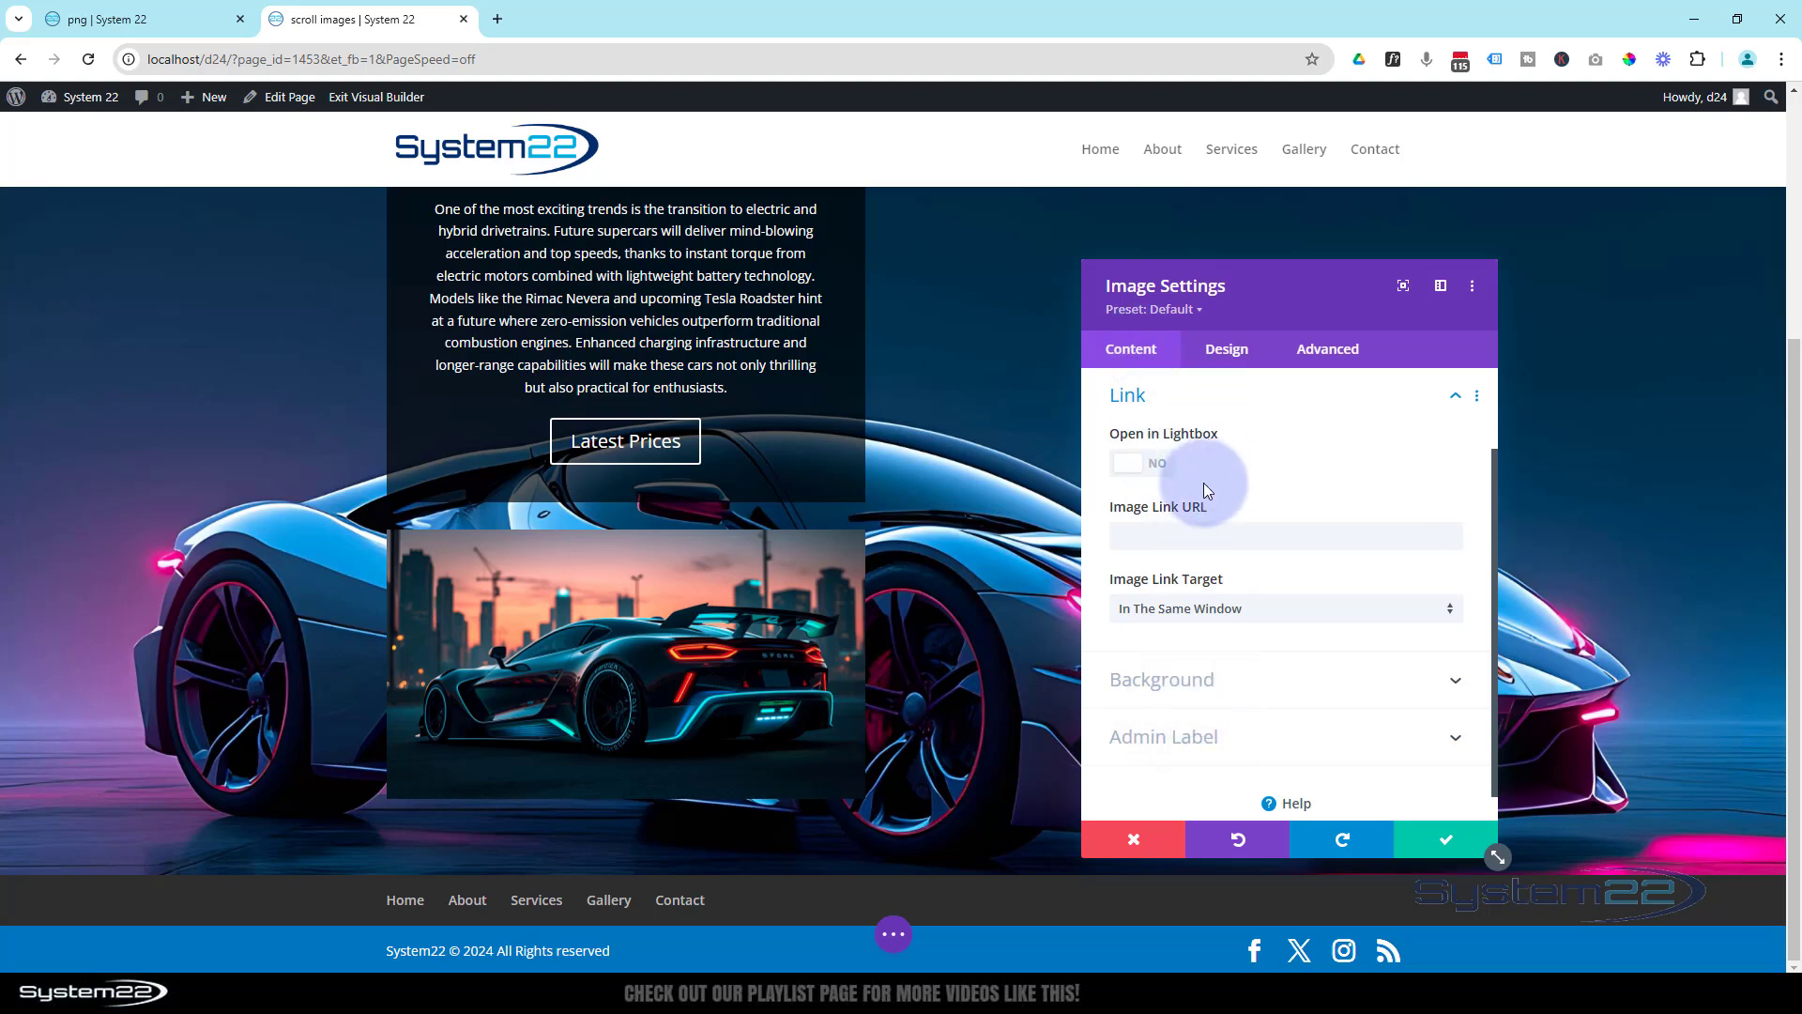
{"action": "left_click", "coordinate": [1159, 469]}
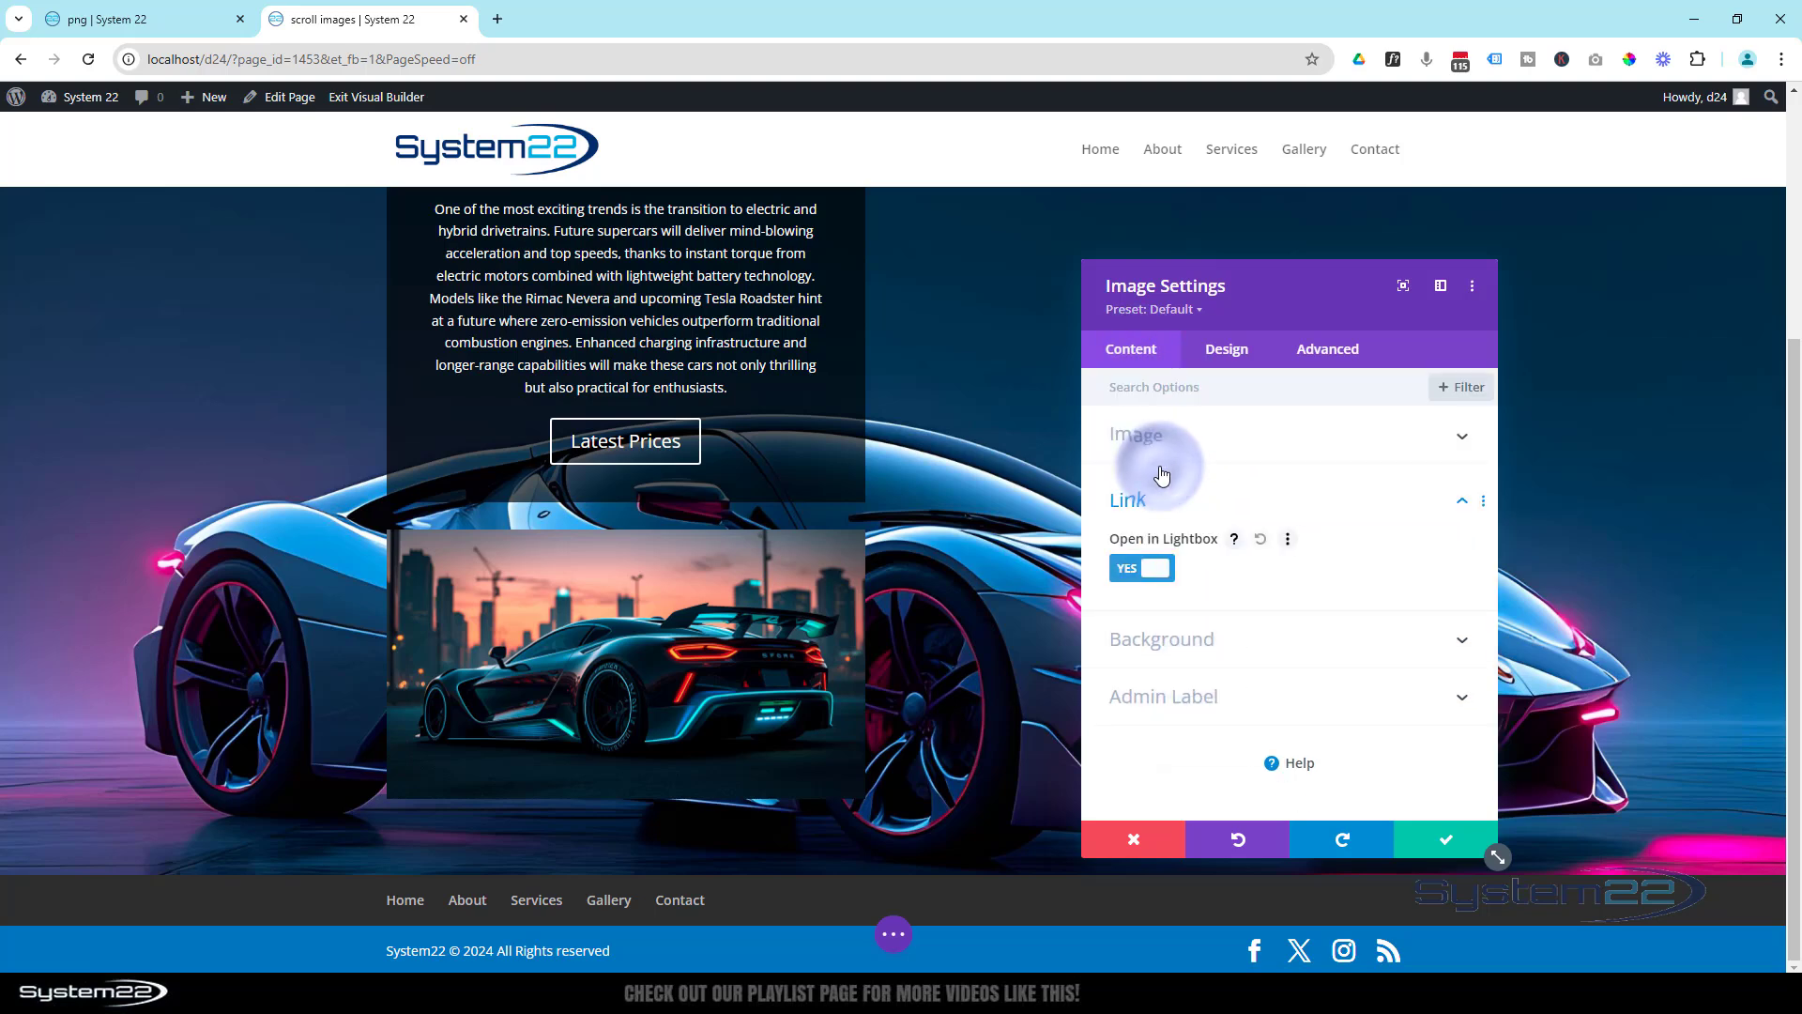
{"action": "left_click", "coordinate": [1453, 519]}
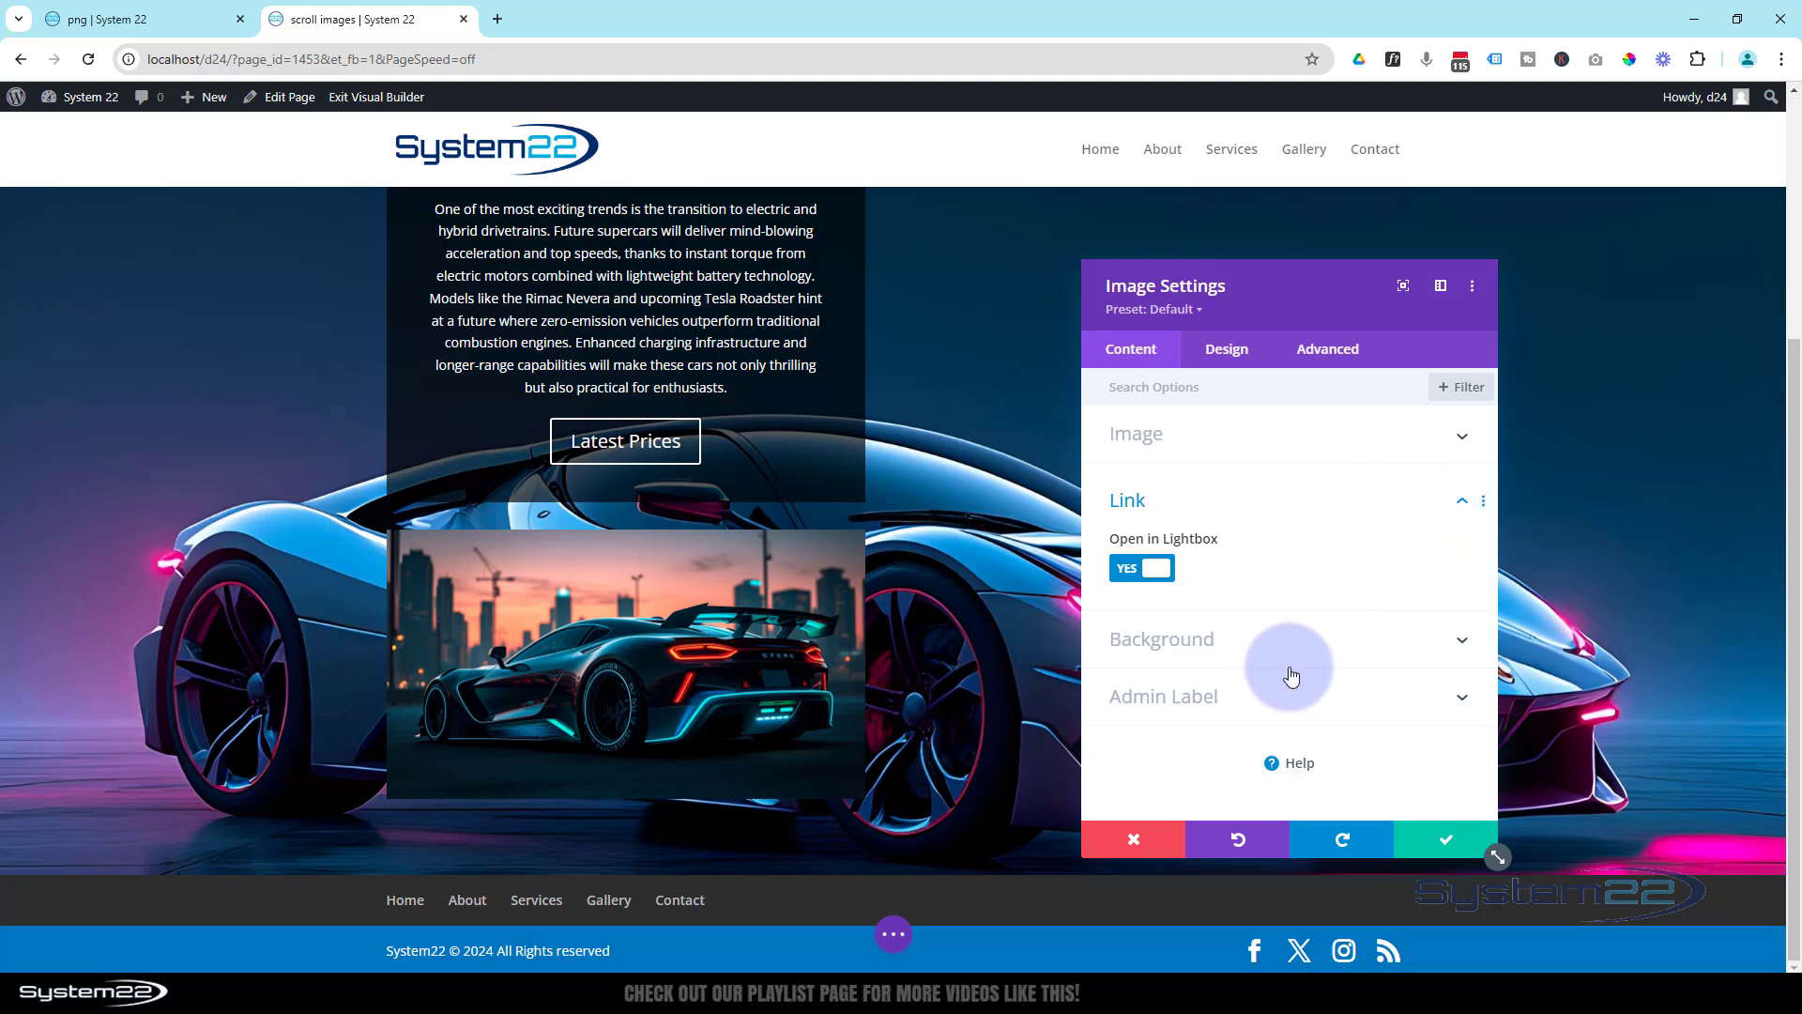
{"action": "left_click", "coordinate": [1451, 848]}
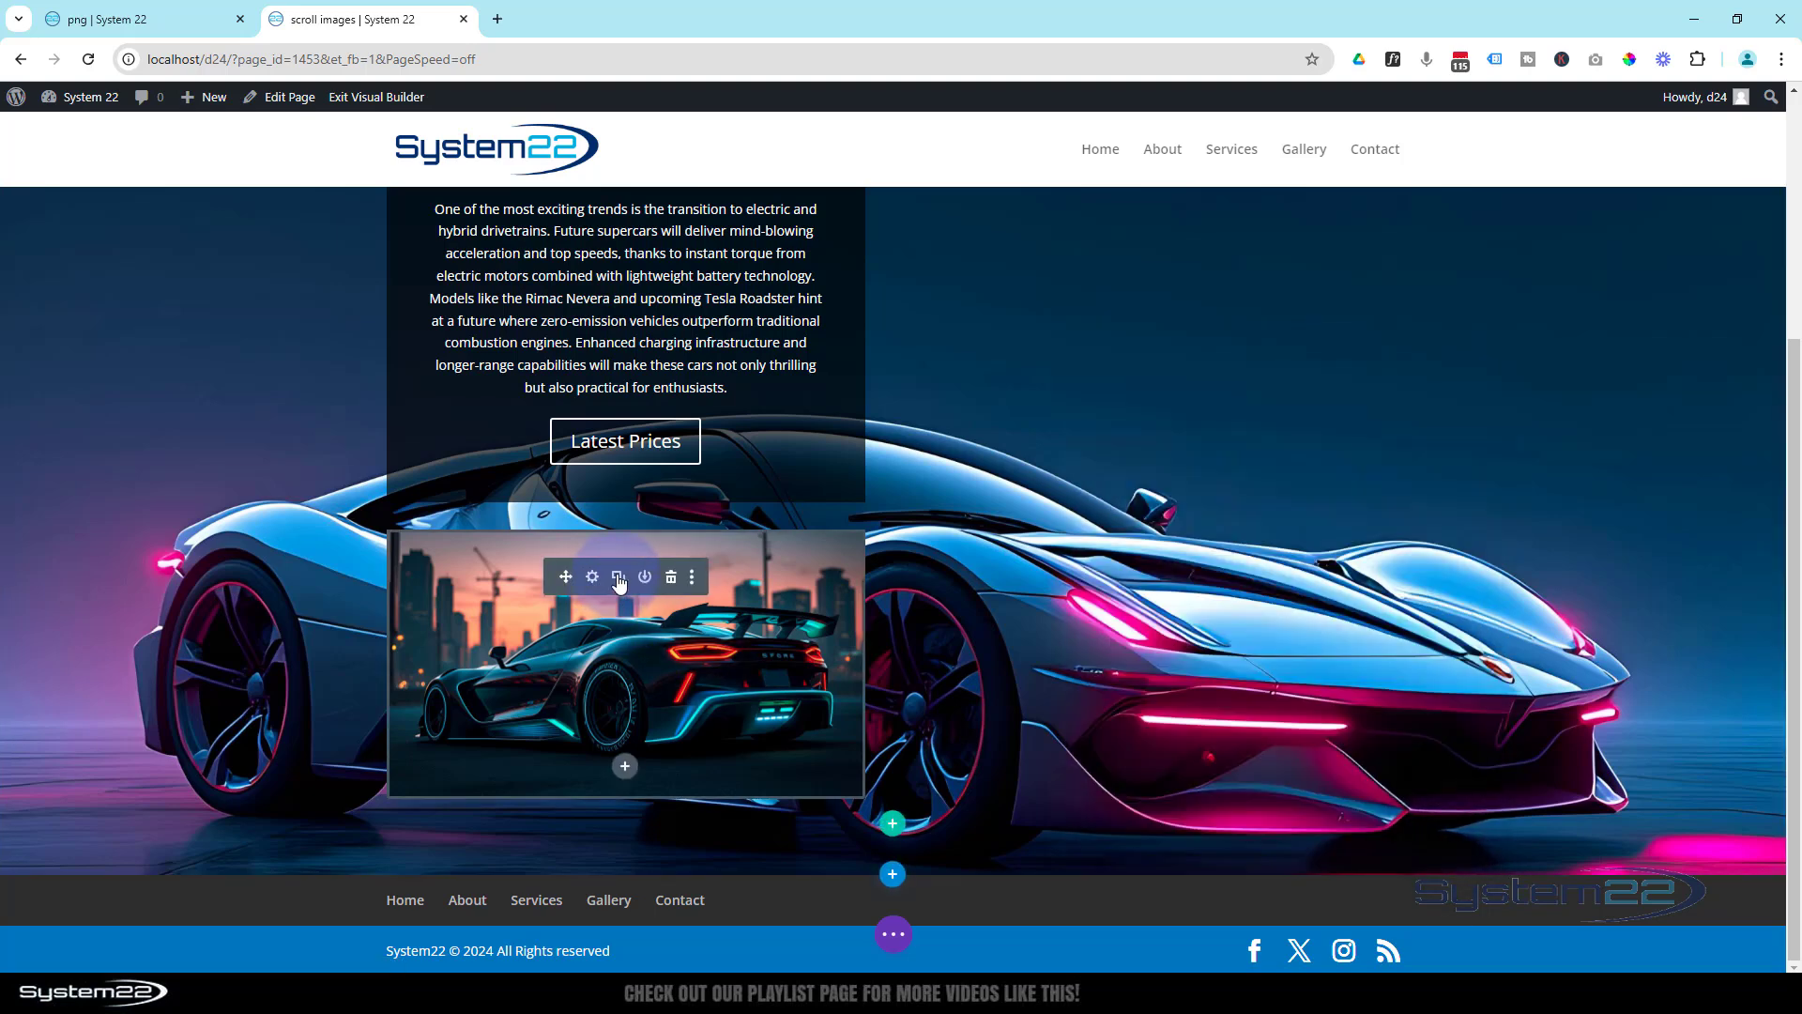
- Duplicate the Image module, swap the copy's picture for the supercar on the pink and green neon city street, and save it
{"action": "left_click", "coordinate": [618, 577]}
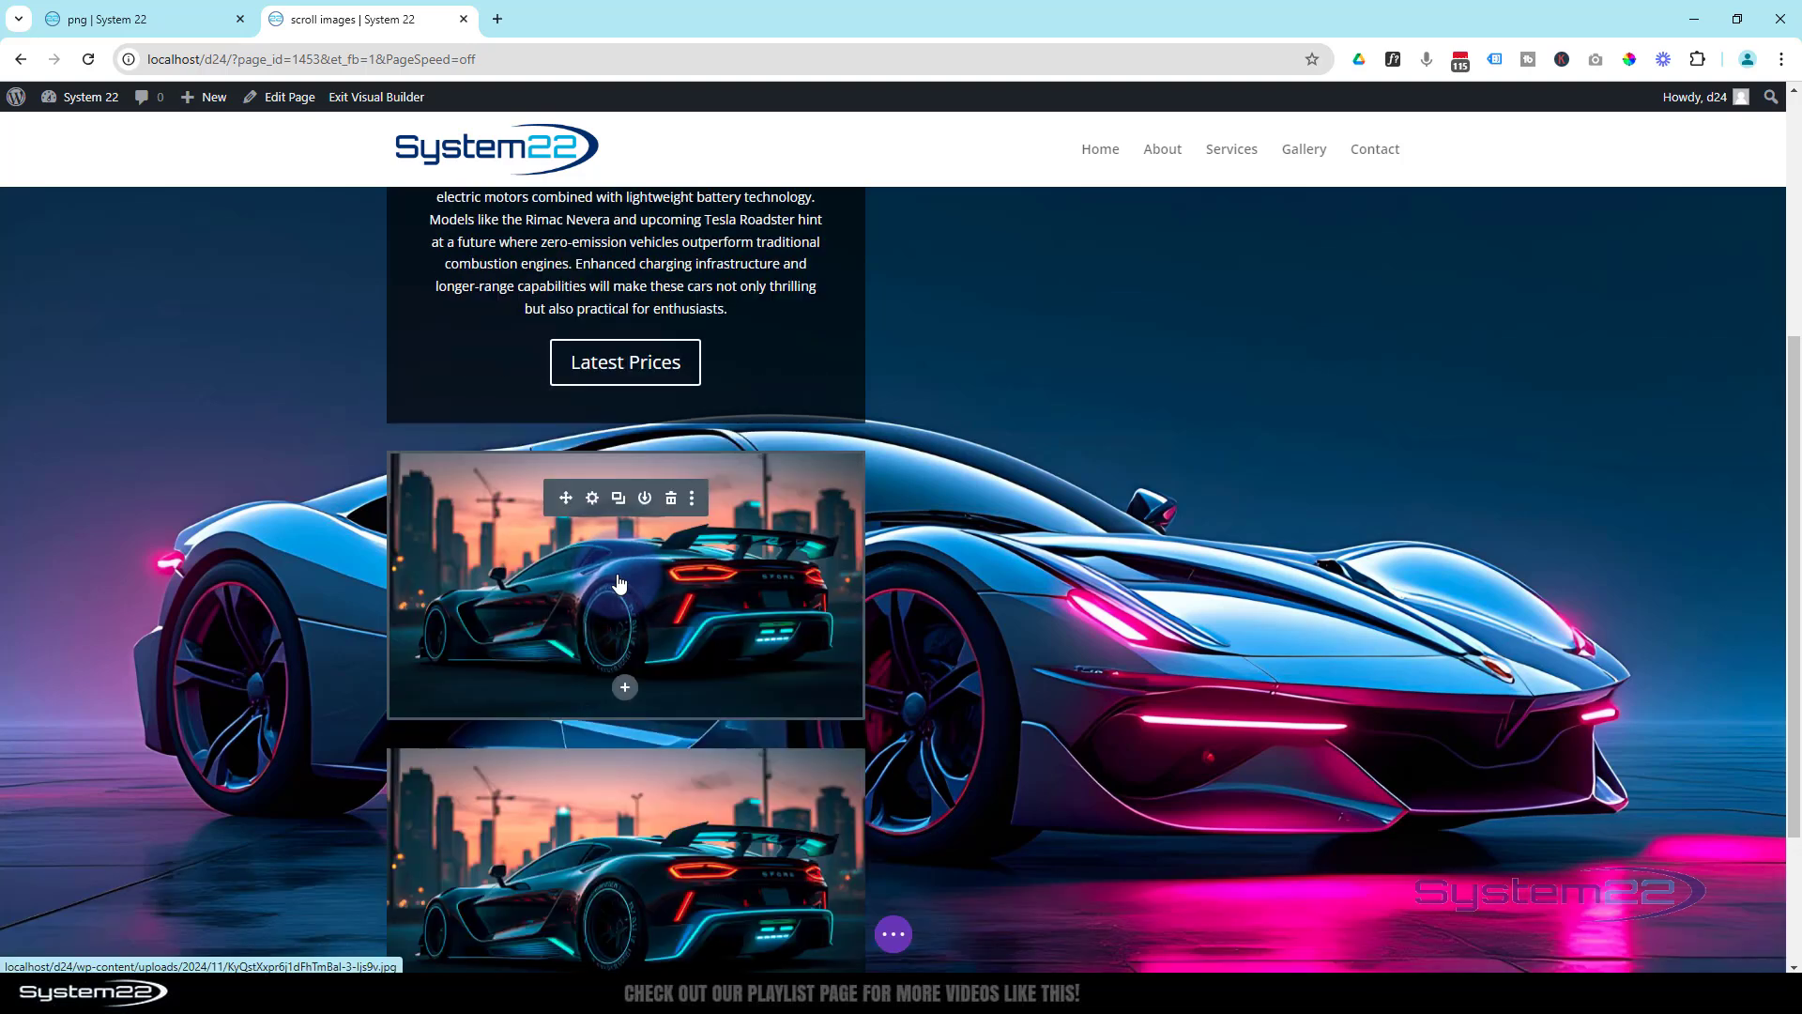
{"action": "scroll", "coordinate": [626, 563], "scroll_direction": "down", "scroll_amount": 3}
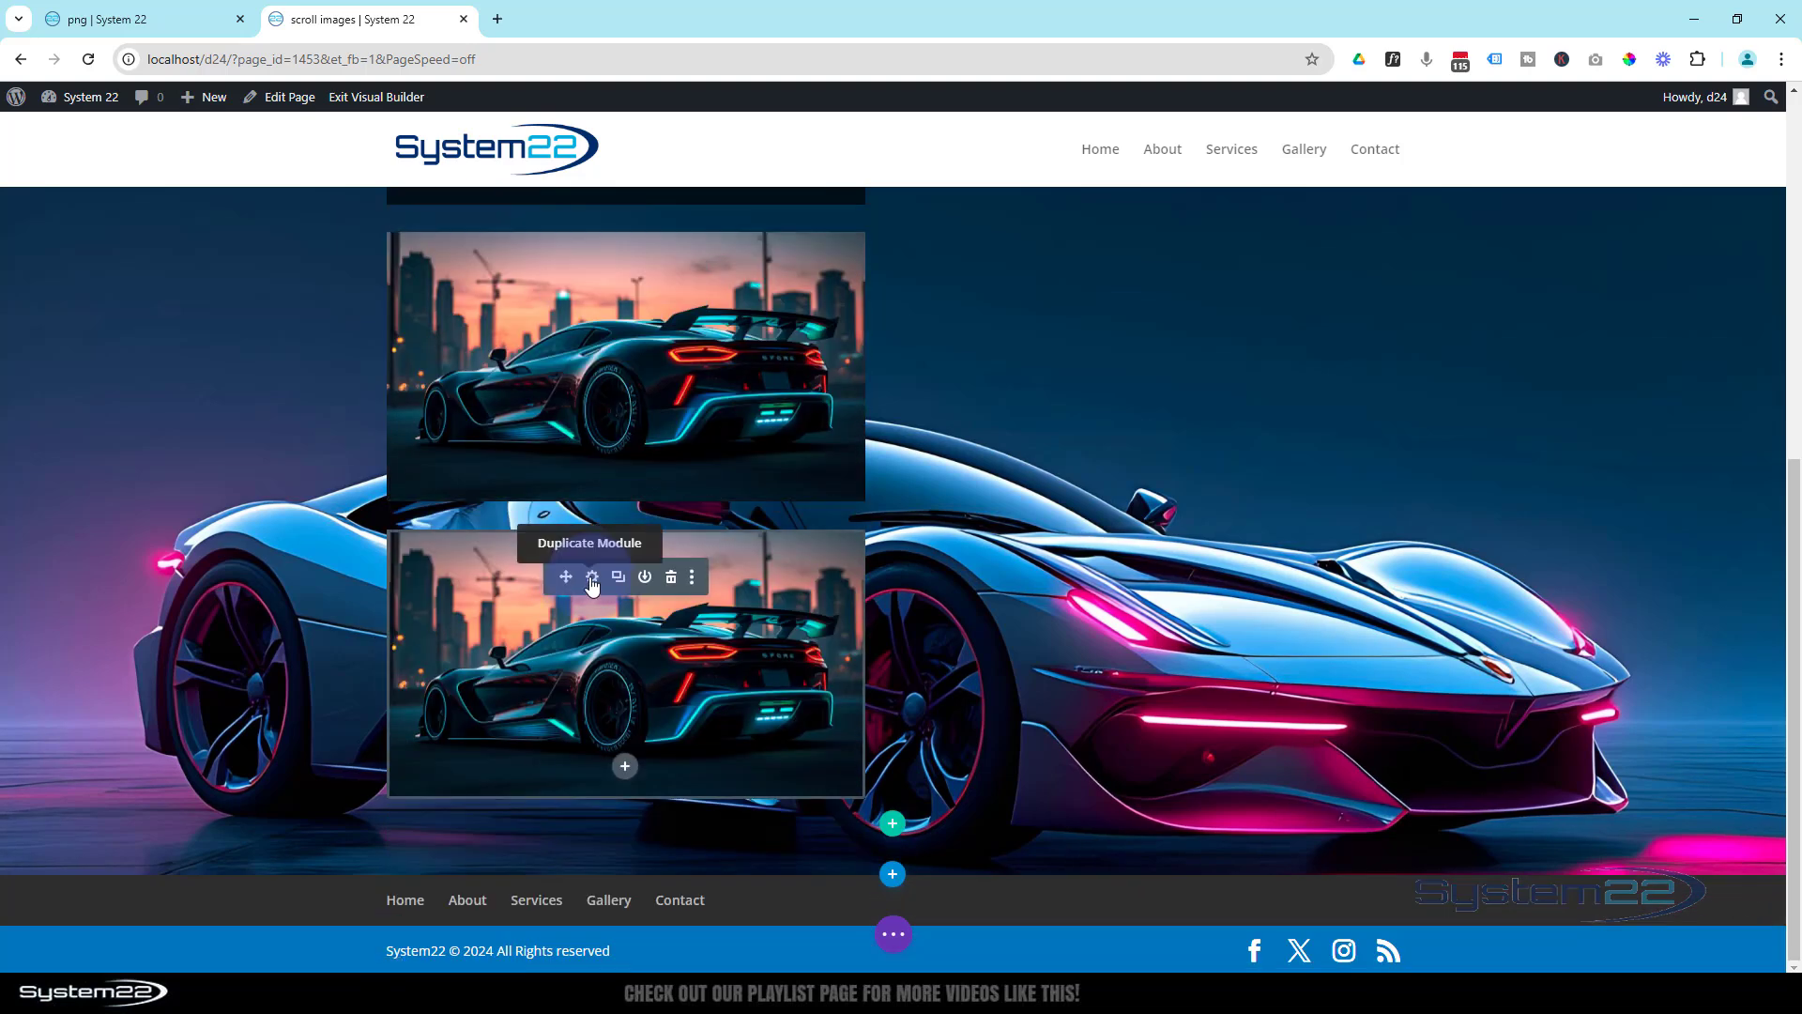
{"action": "left_click", "coordinate": [592, 582]}
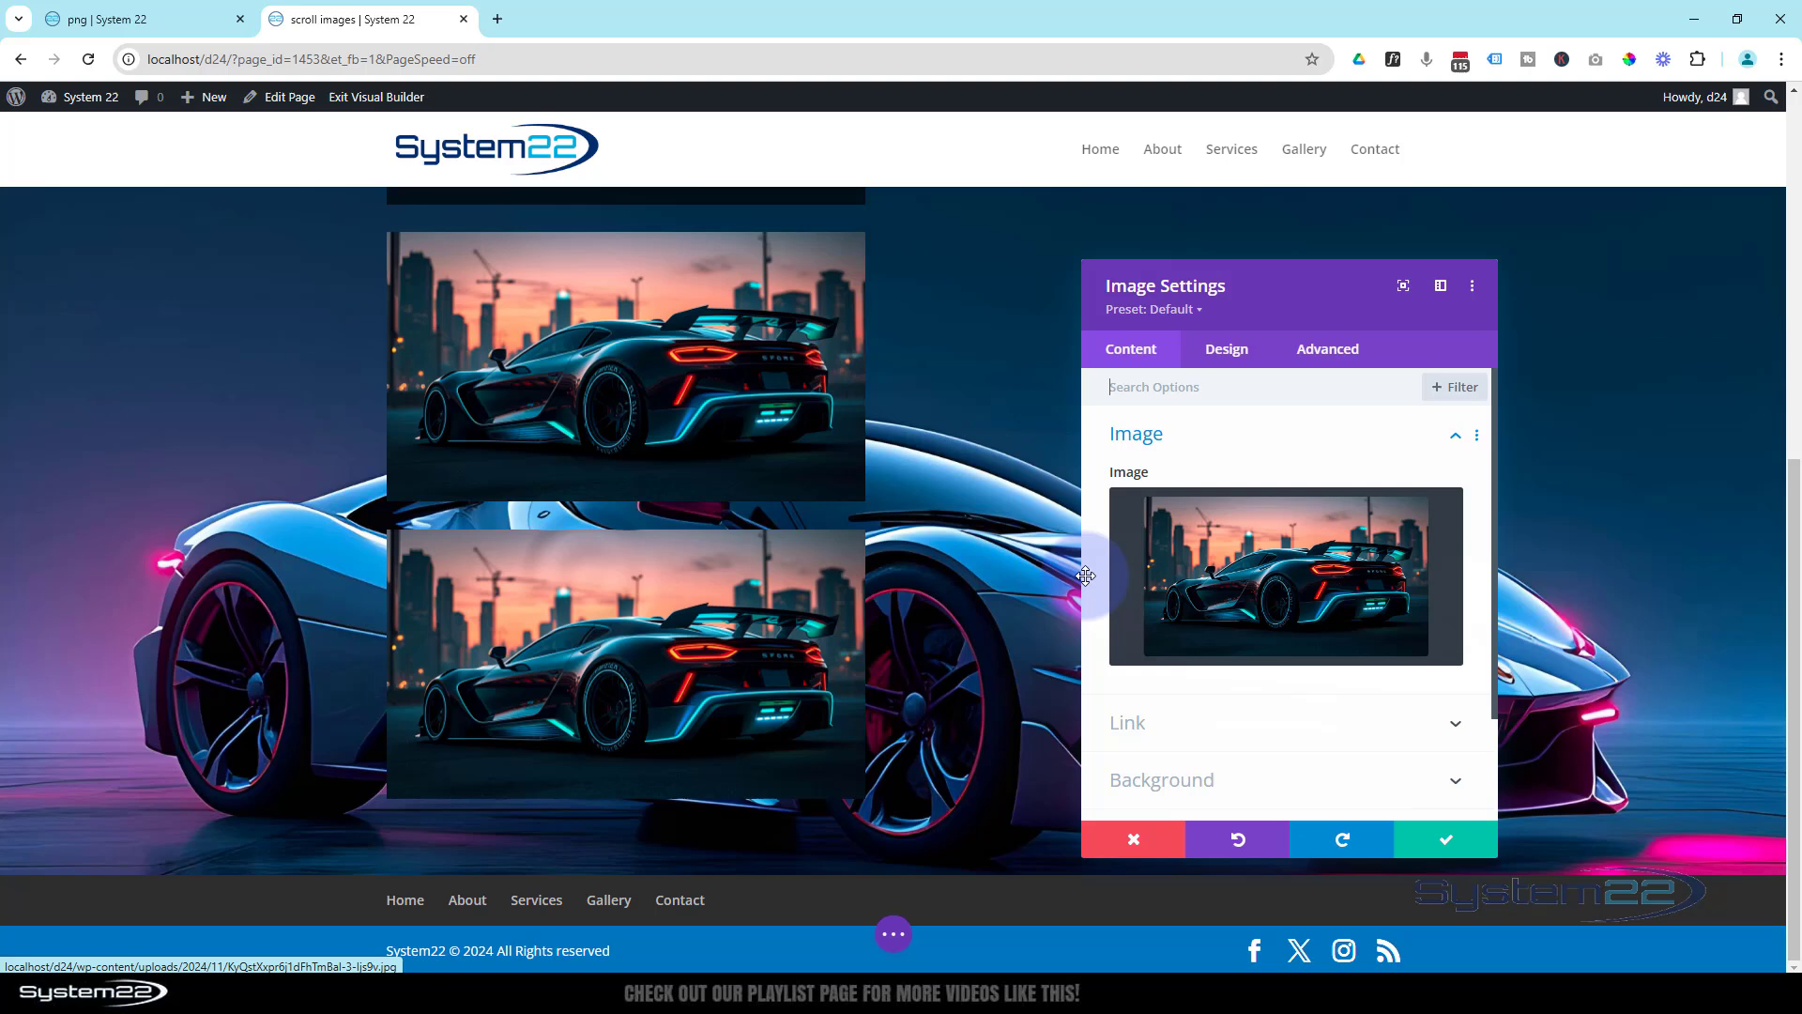
{"action": "left_click", "coordinate": [1287, 588]}
{"action": "left_click", "coordinate": [1124, 592]}
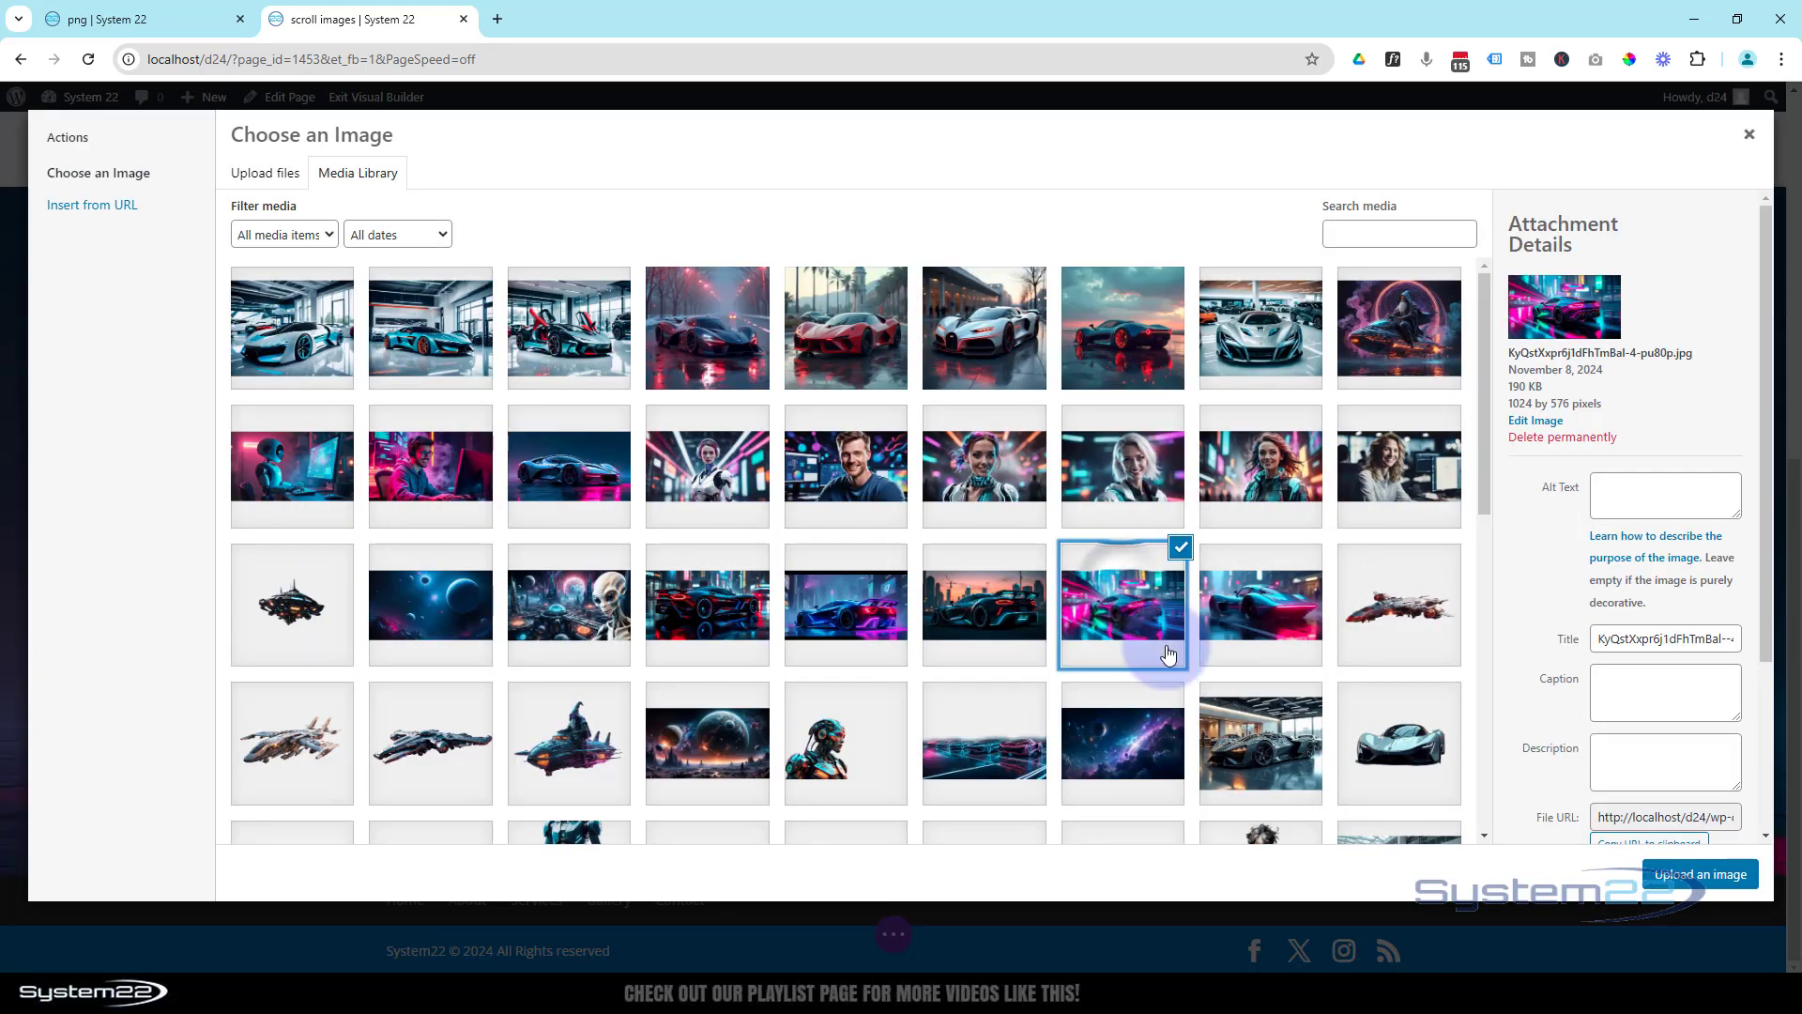
{"action": "left_click", "coordinate": [1706, 885]}
{"action": "left_click", "coordinate": [1438, 843]}
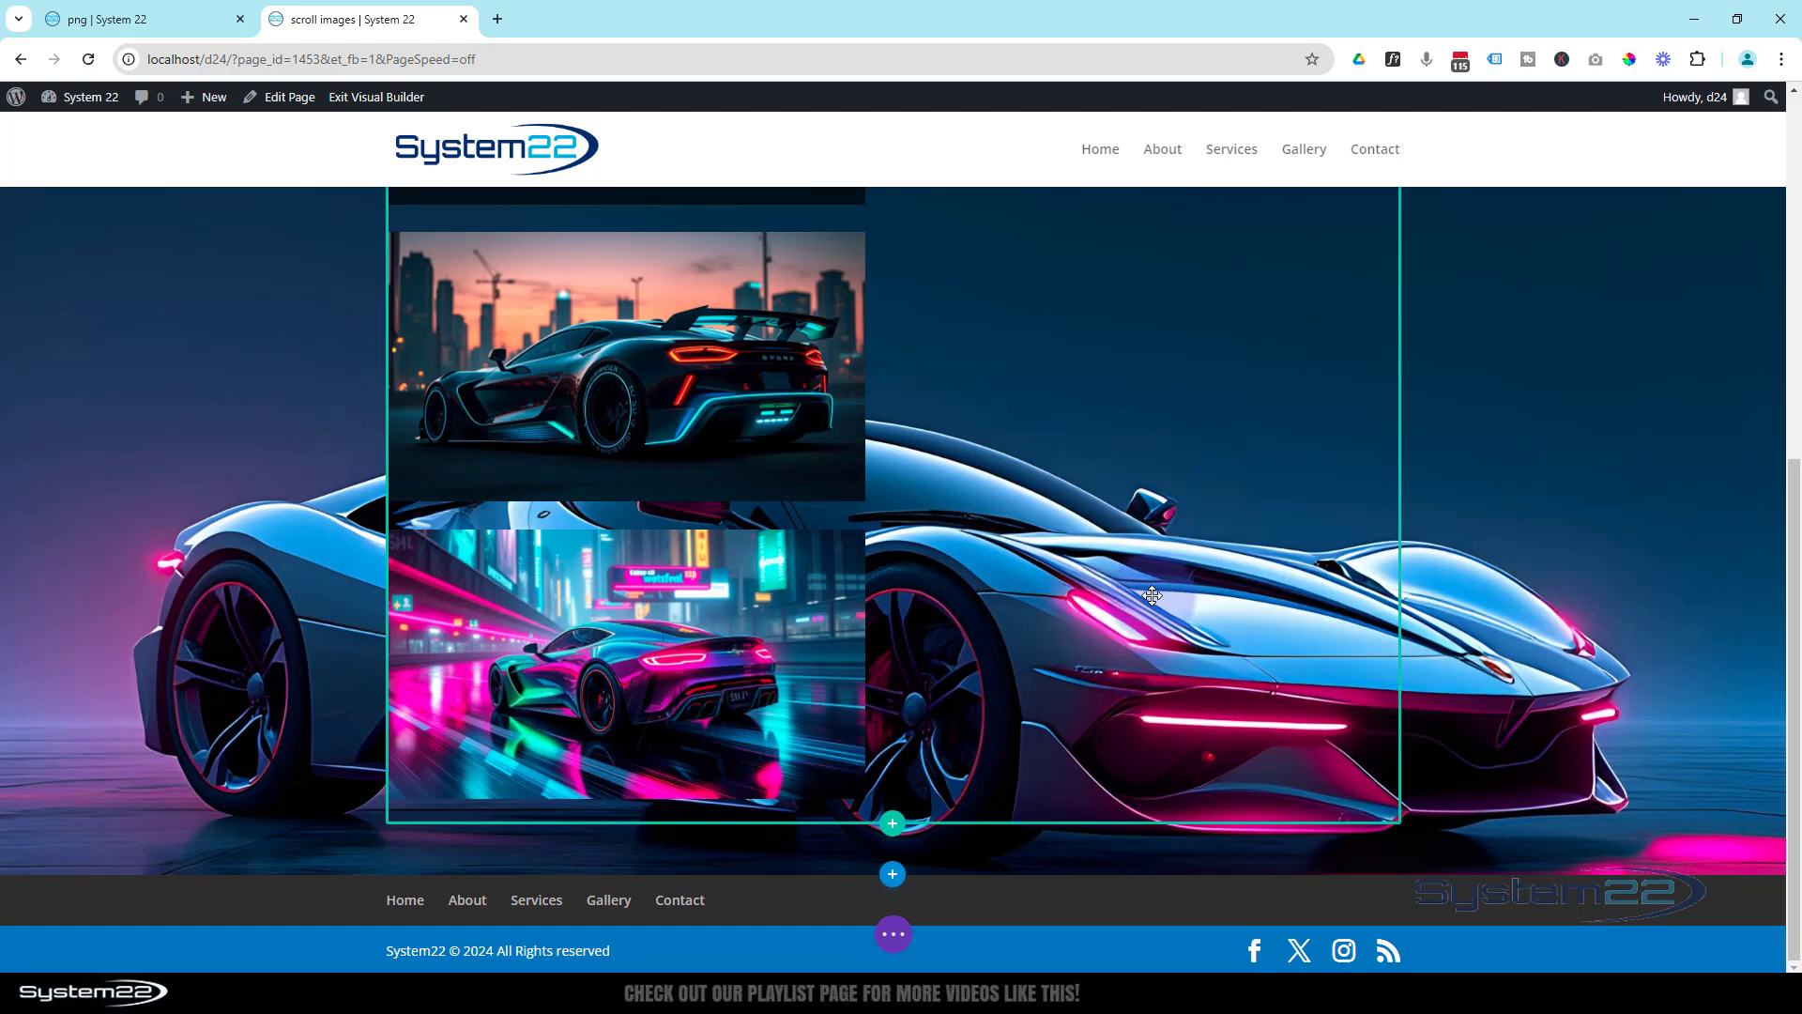
- Duplicate the neon street image, swap the copy's picture for the teal car with the pink light bar, and save it
{"action": "left_click", "coordinate": [618, 576]}
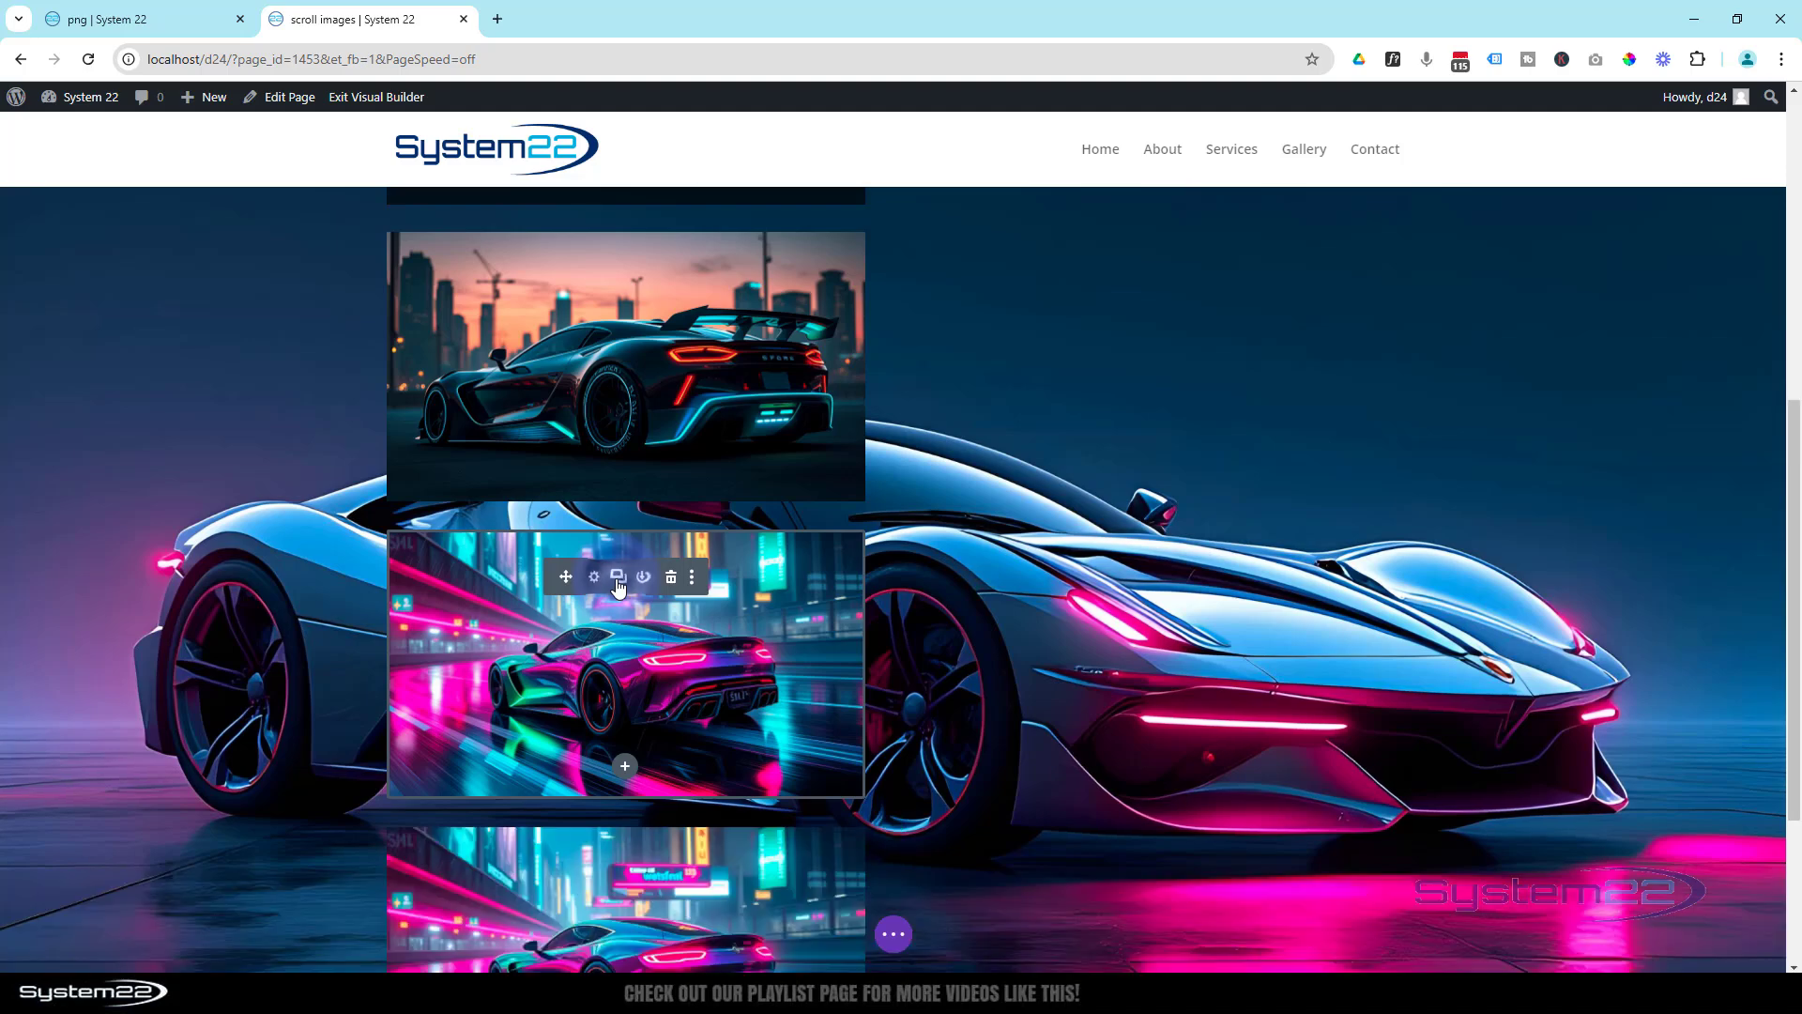
{"action": "scroll", "coordinate": [603, 732], "scroll_direction": "down", "scroll_amount": 2}
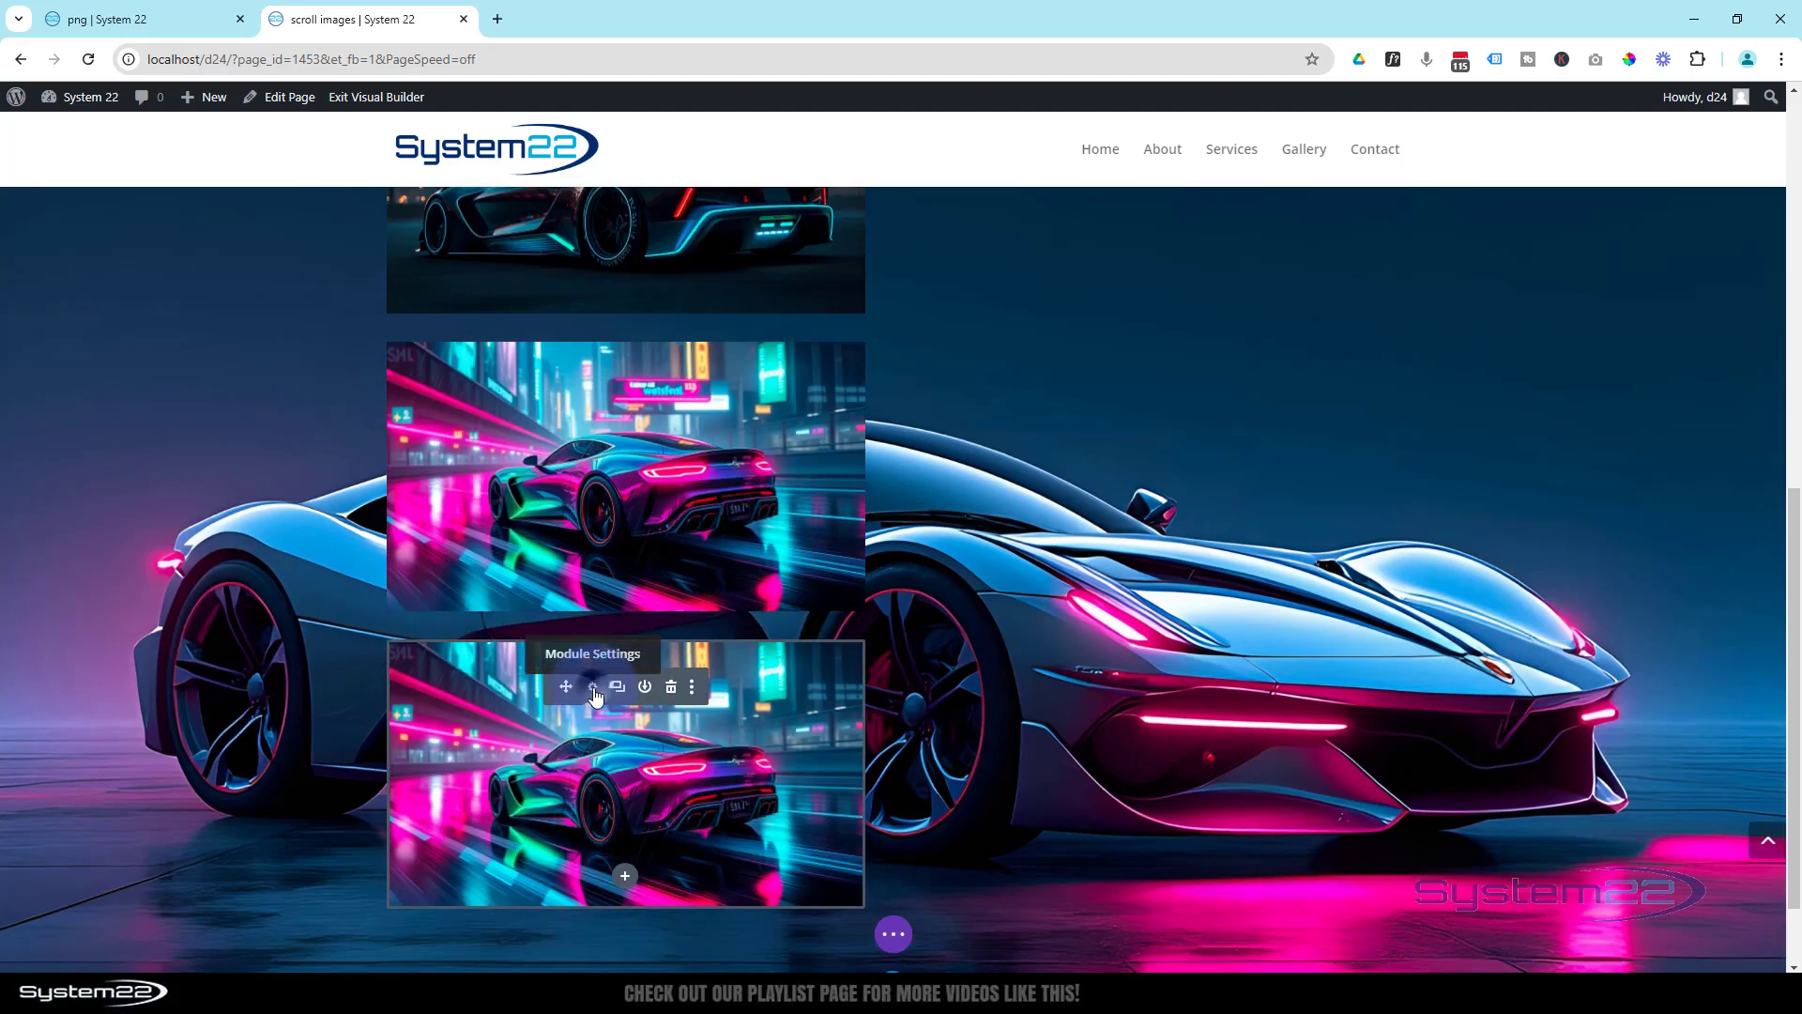
{"action": "left_click", "coordinate": [591, 687]}
{"action": "left_click", "coordinate": [1307, 612]}
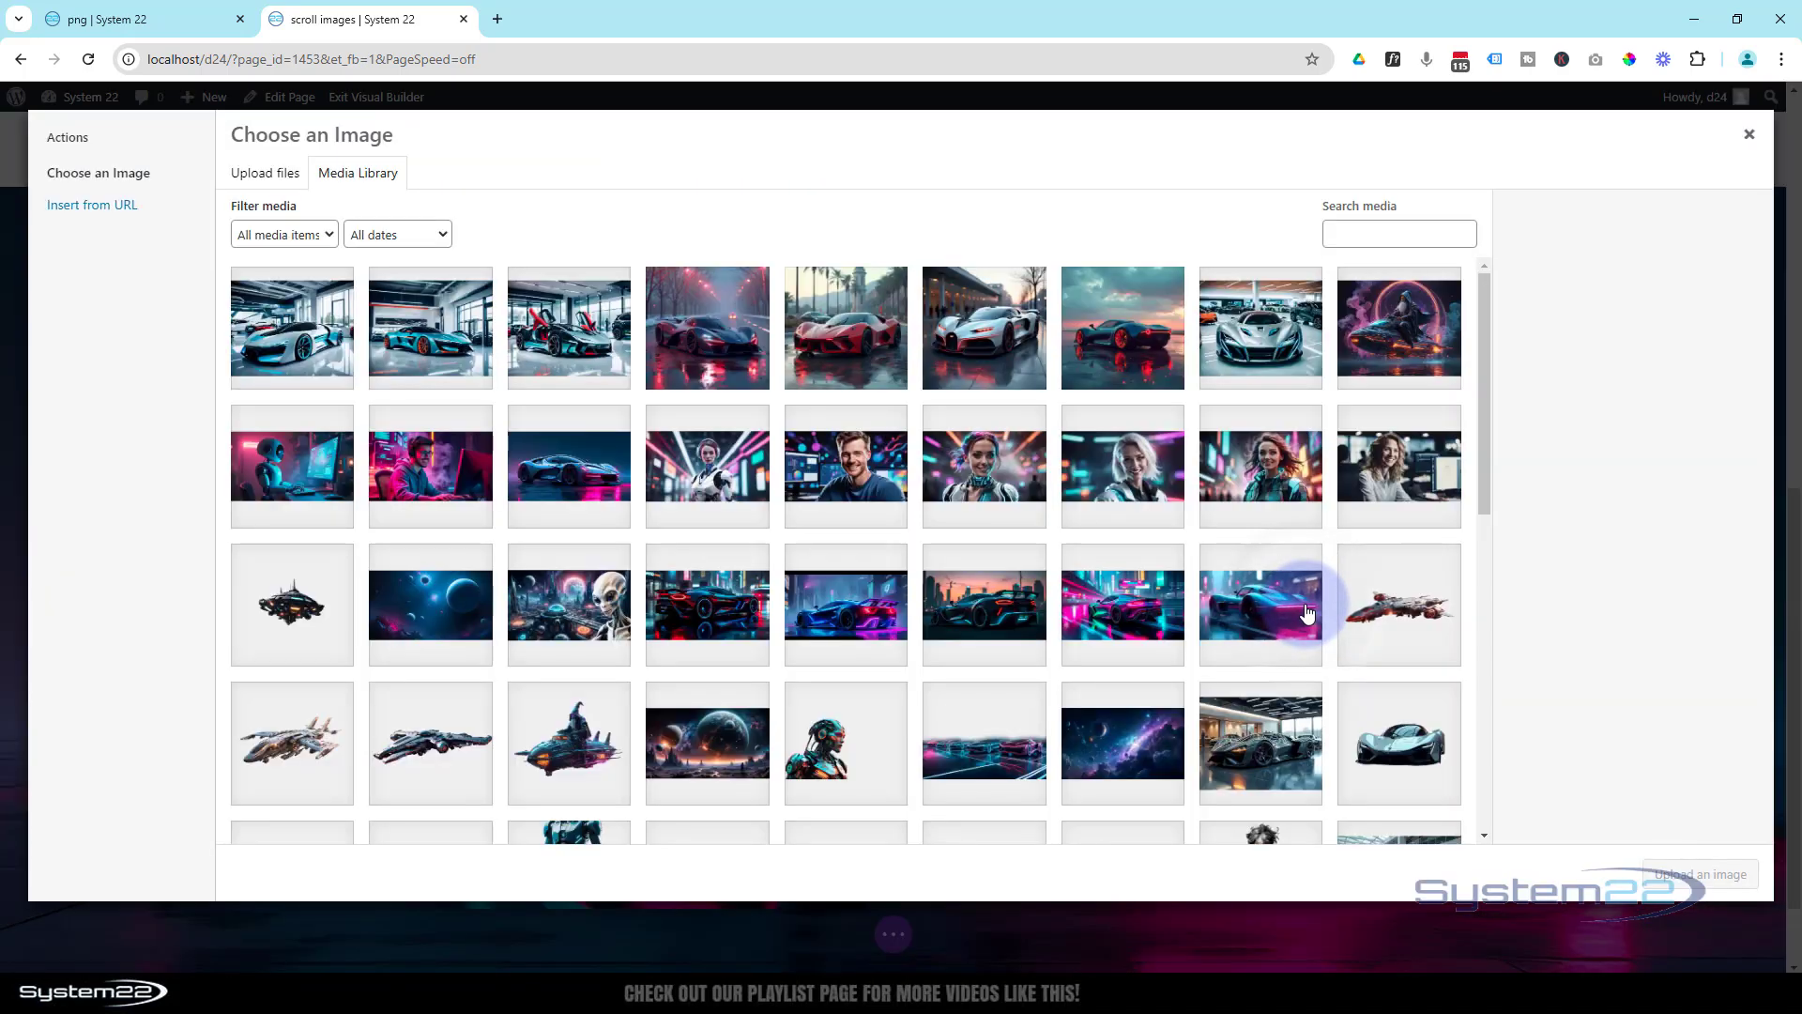
{"action": "left_click", "coordinate": [1299, 612]}
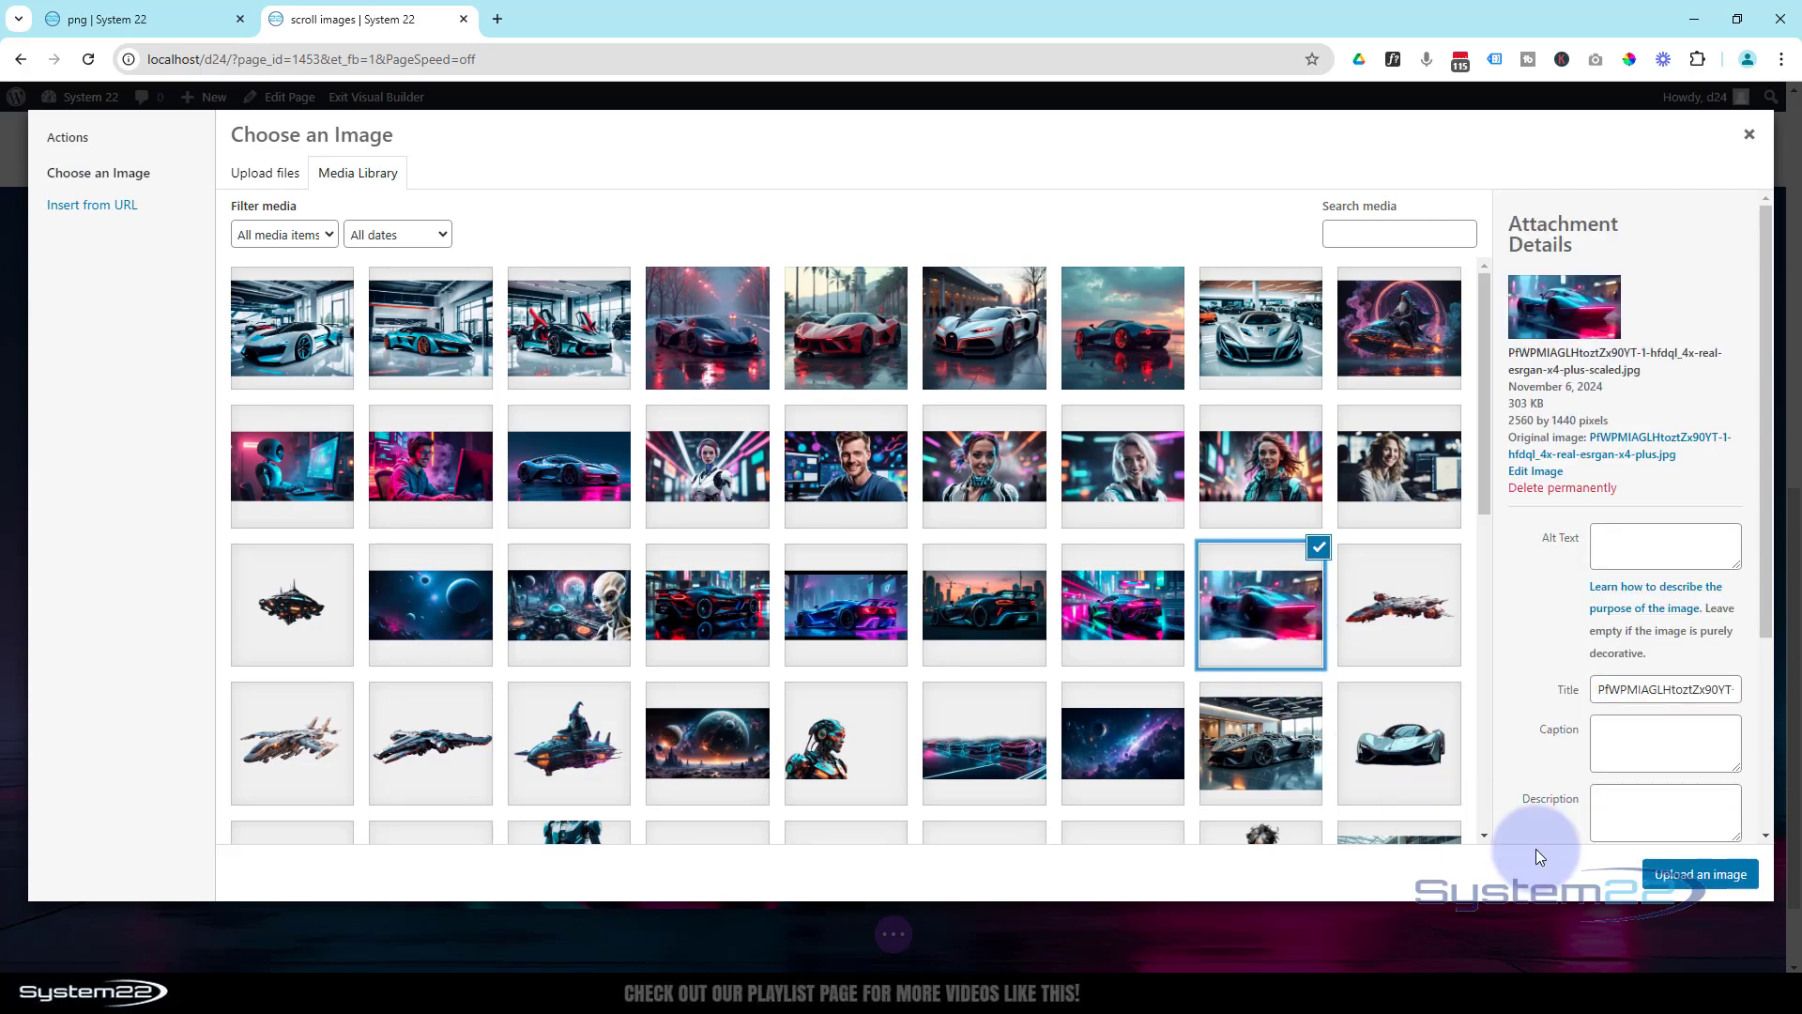
{"action": "left_click", "coordinate": [1703, 876]}
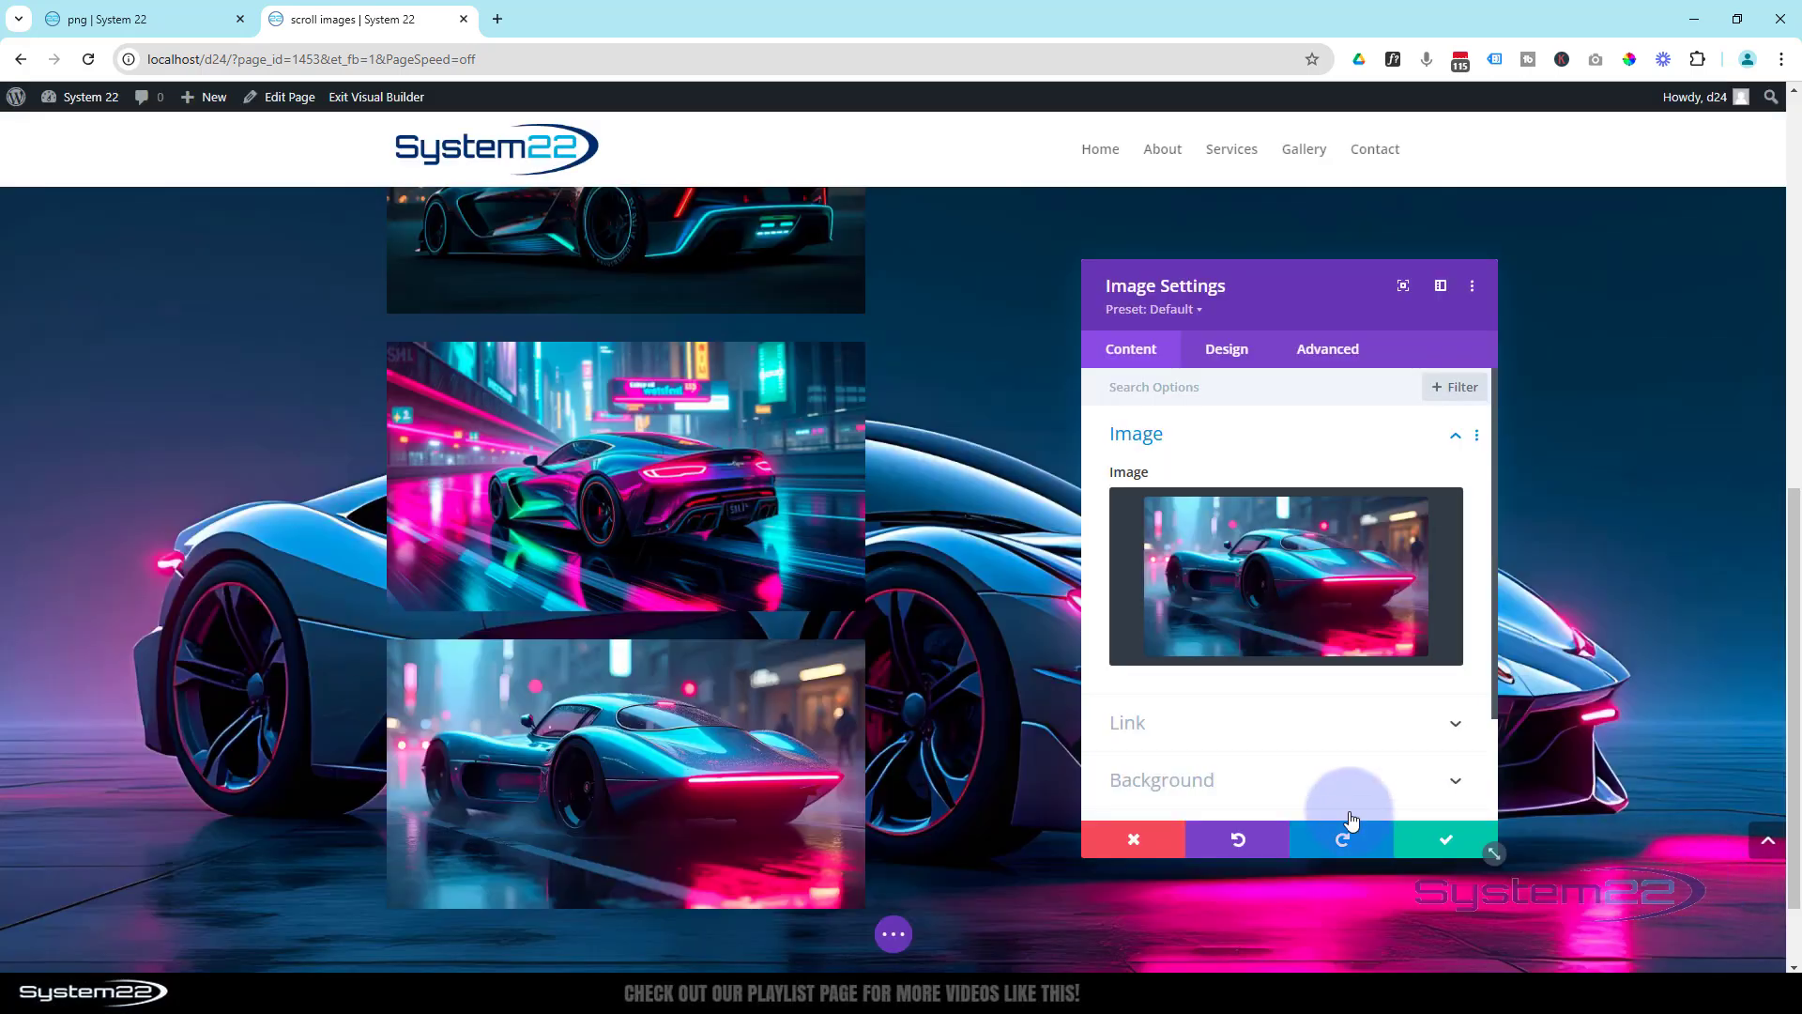
{"action": "left_click", "coordinate": [1462, 844]}
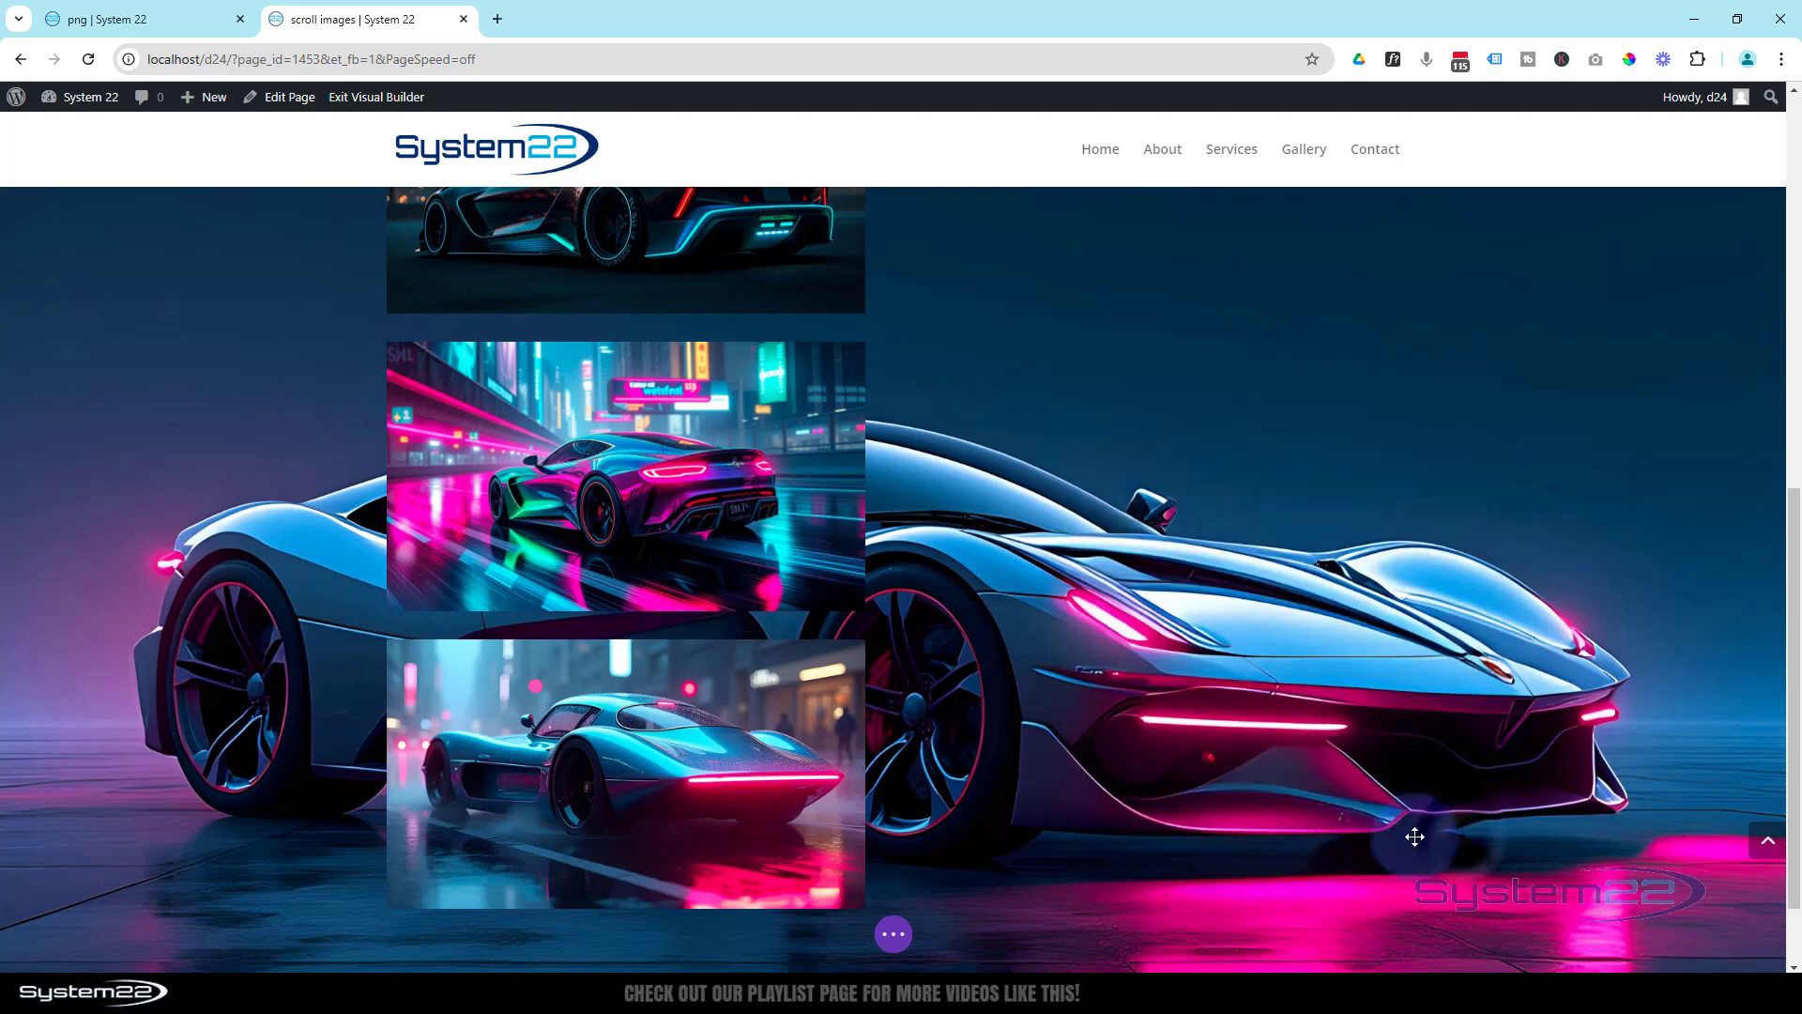
- Set the Call To Action's sticky position to Stick to Top and check how it behaves over the images while the page scrolls
{"action": "scroll", "coordinate": [1313, 659], "scroll_direction": "up", "scroll_amount": 7}
{"action": "scroll", "coordinate": [1312, 657], "scroll_direction": "up", "scroll_amount": 2}
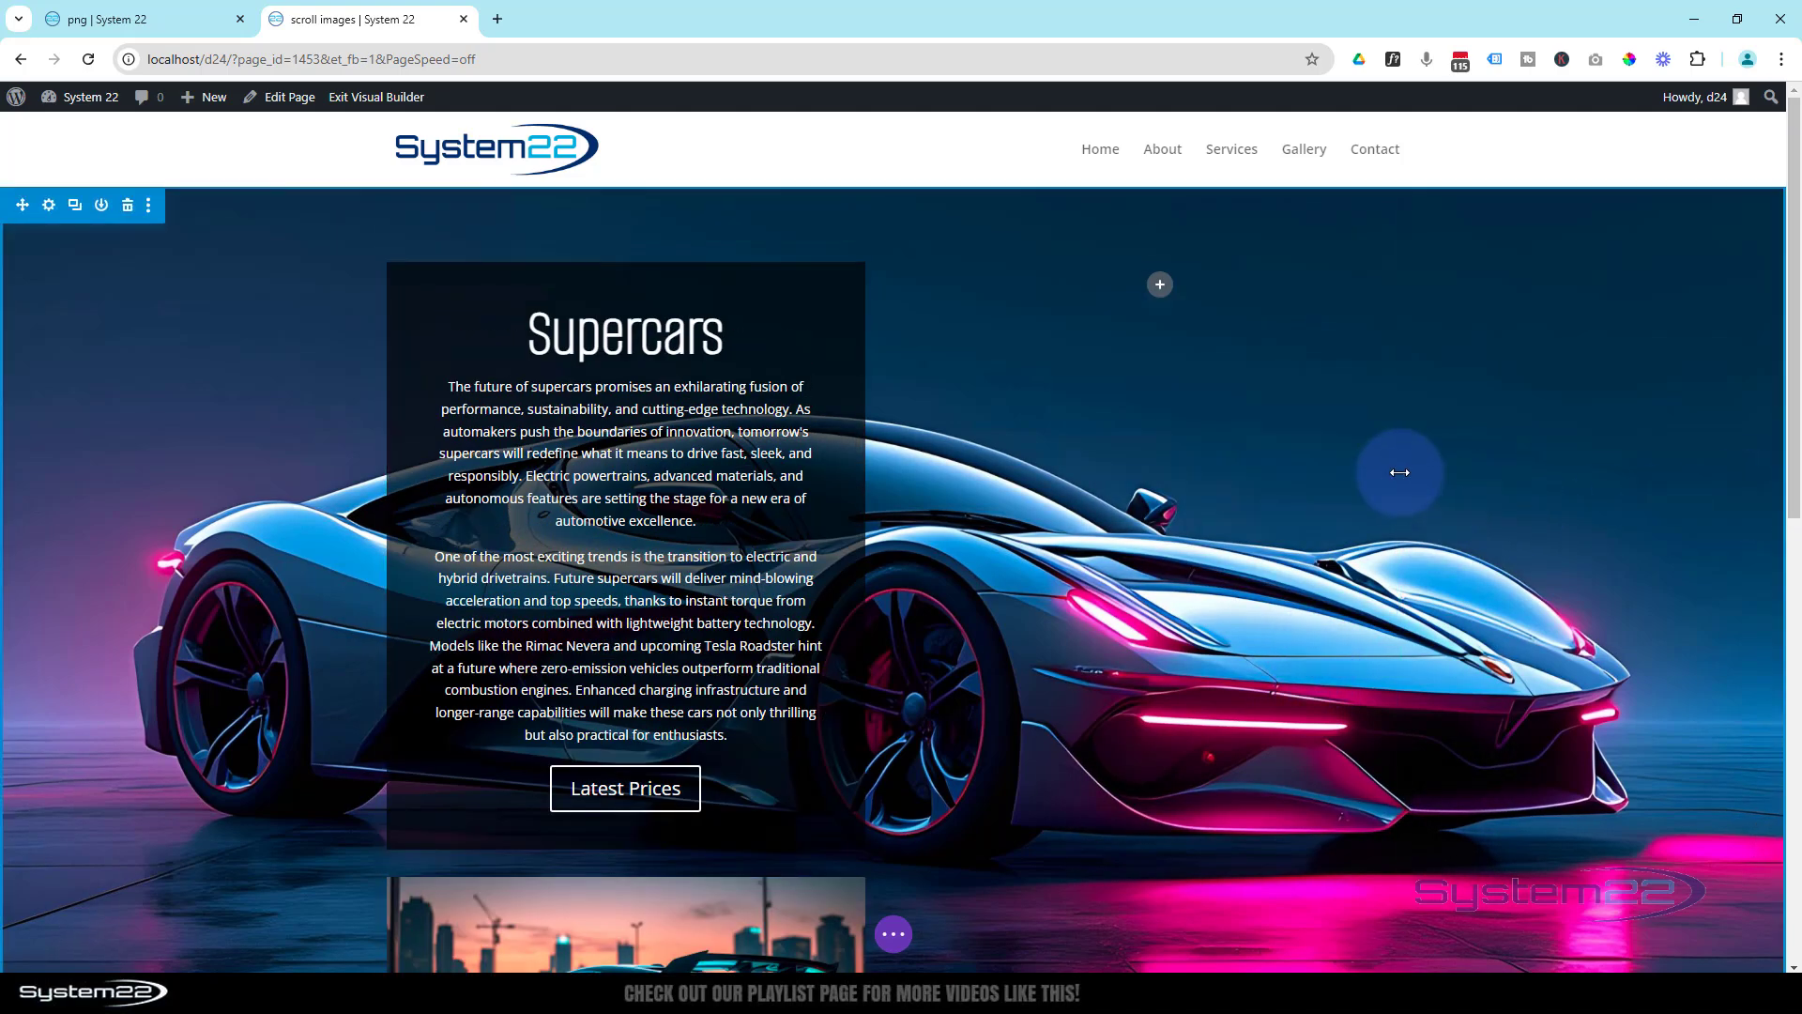
{"action": "scroll", "coordinate": [1400, 473], "scroll_direction": "down", "scroll_amount": 1}
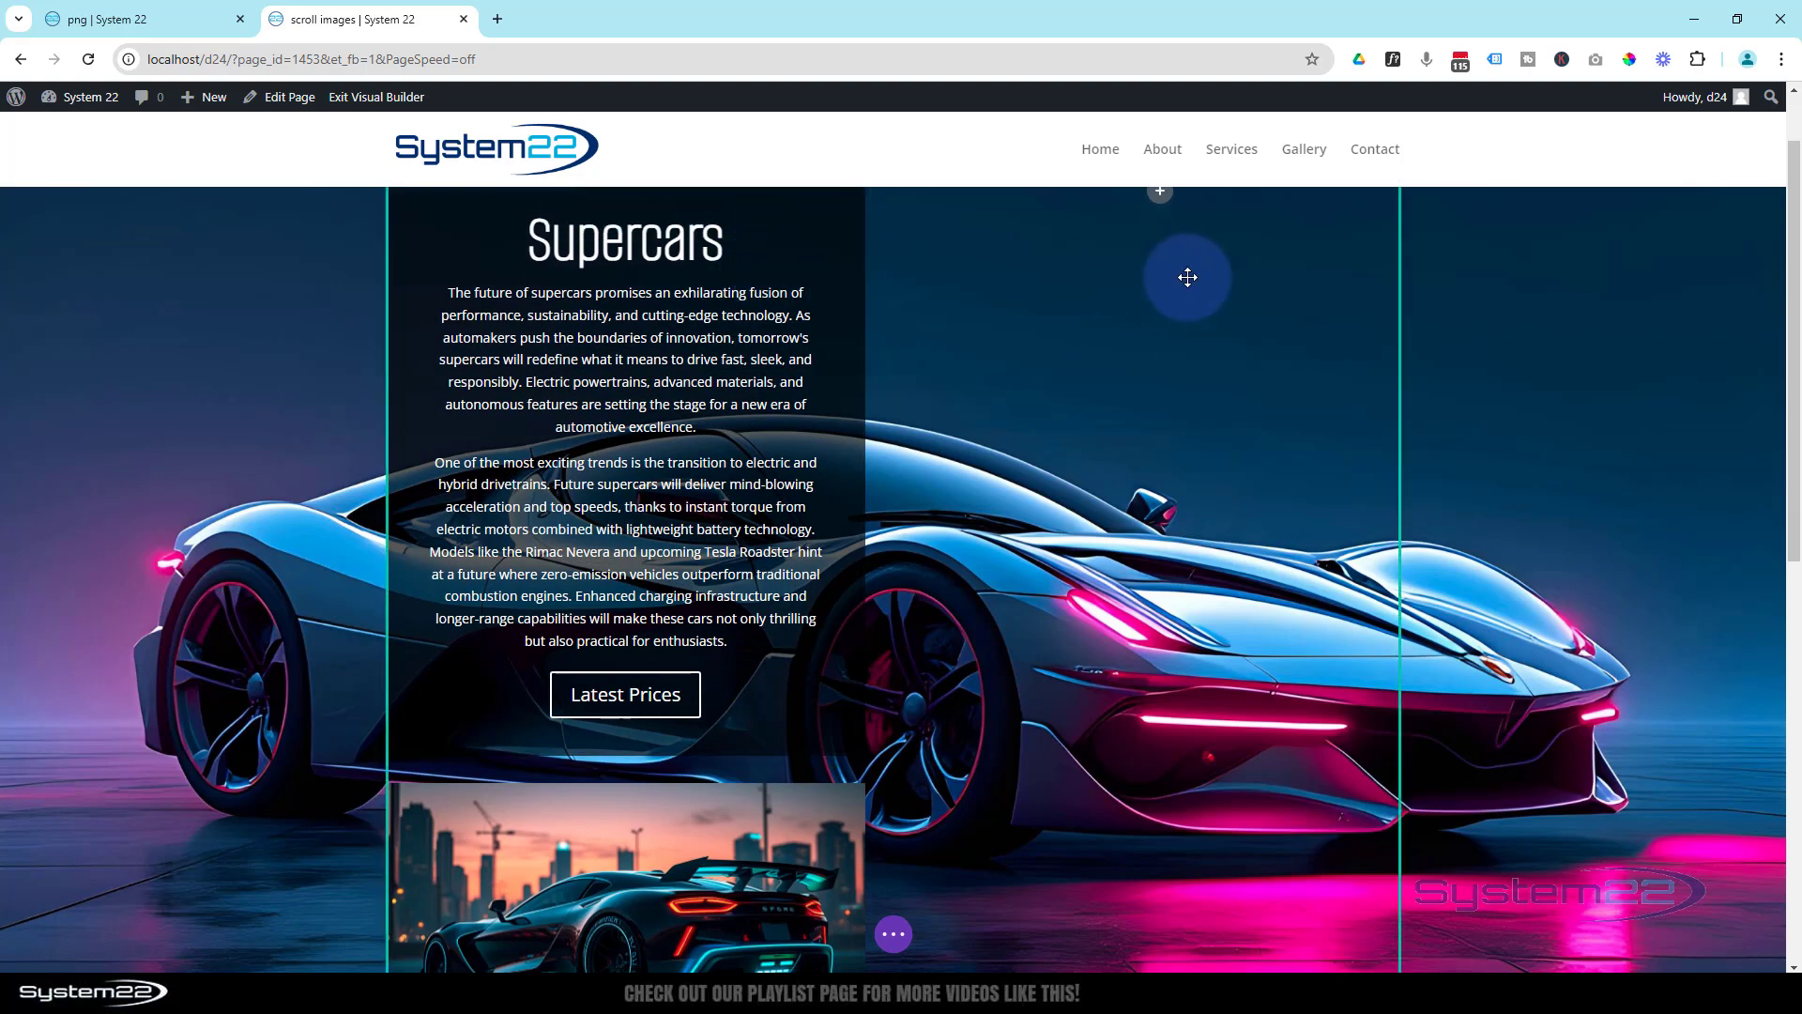
{"action": "scroll", "coordinate": [1121, 294], "scroll_direction": "down", "scroll_amount": 6}
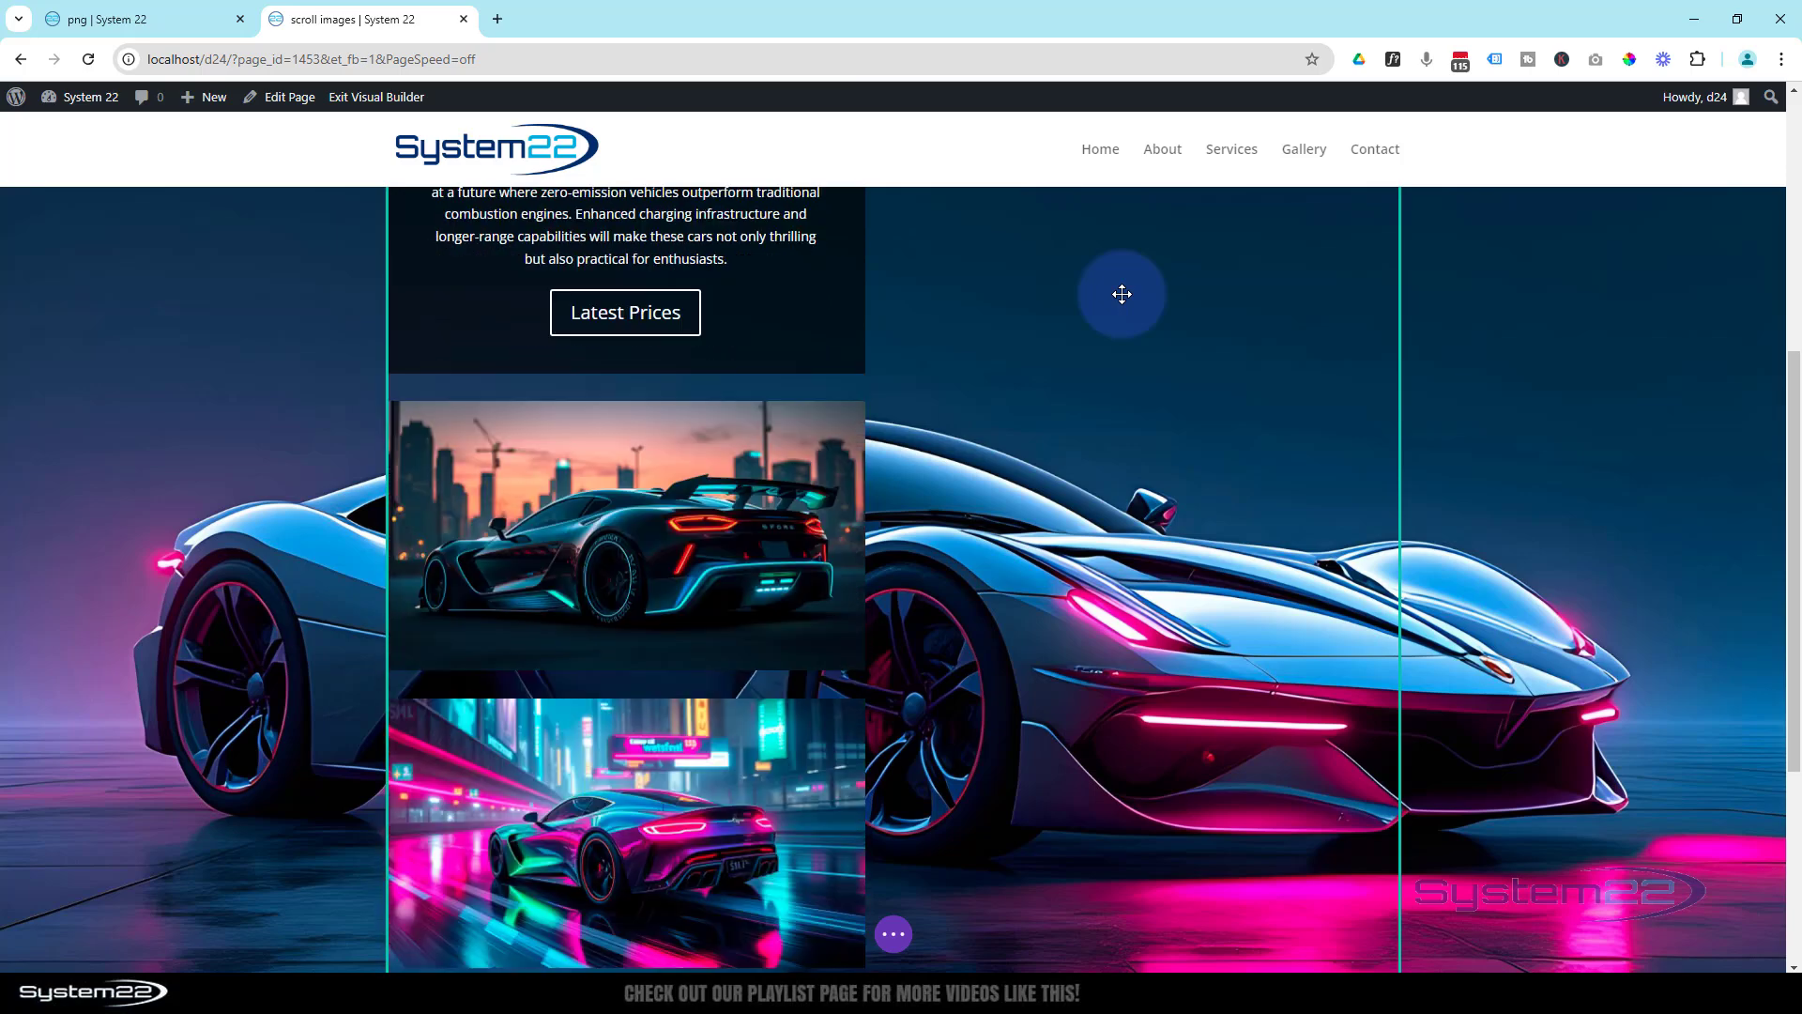
{"action": "scroll", "coordinate": [1121, 294], "scroll_direction": "down", "scroll_amount": 3}
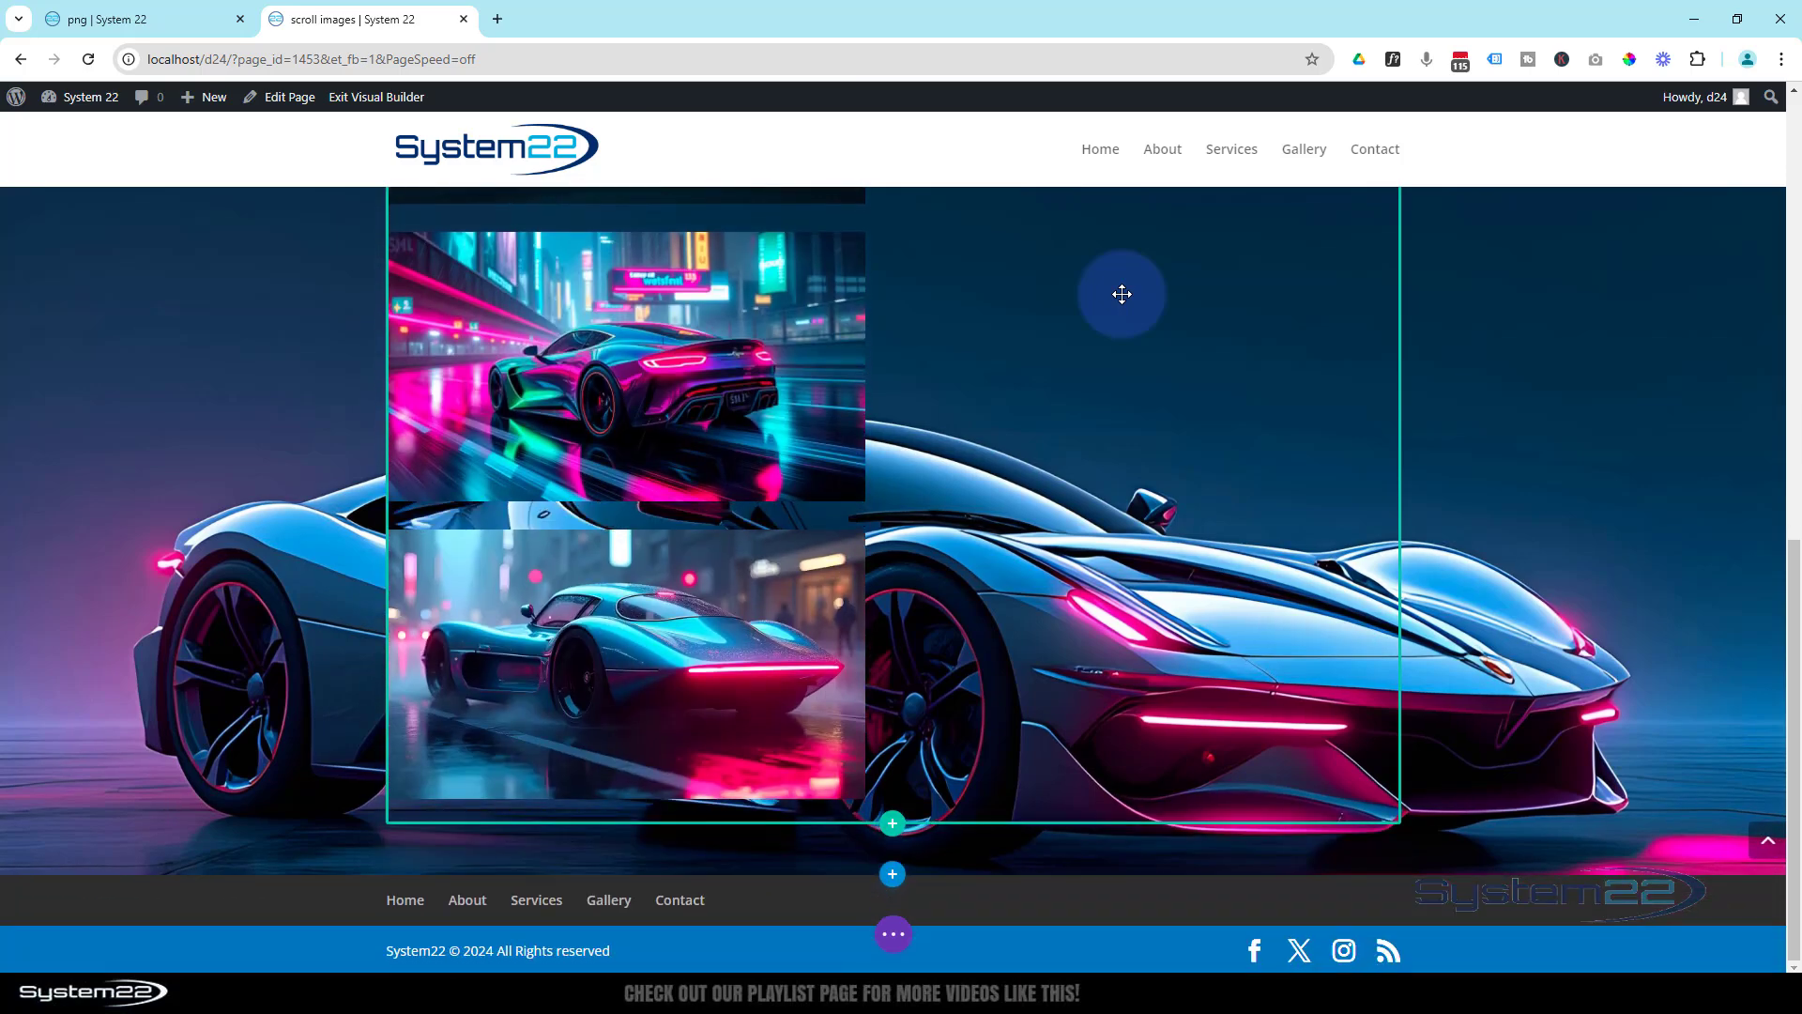
{"action": "scroll", "coordinate": [1122, 294], "scroll_direction": "up", "scroll_amount": 8}
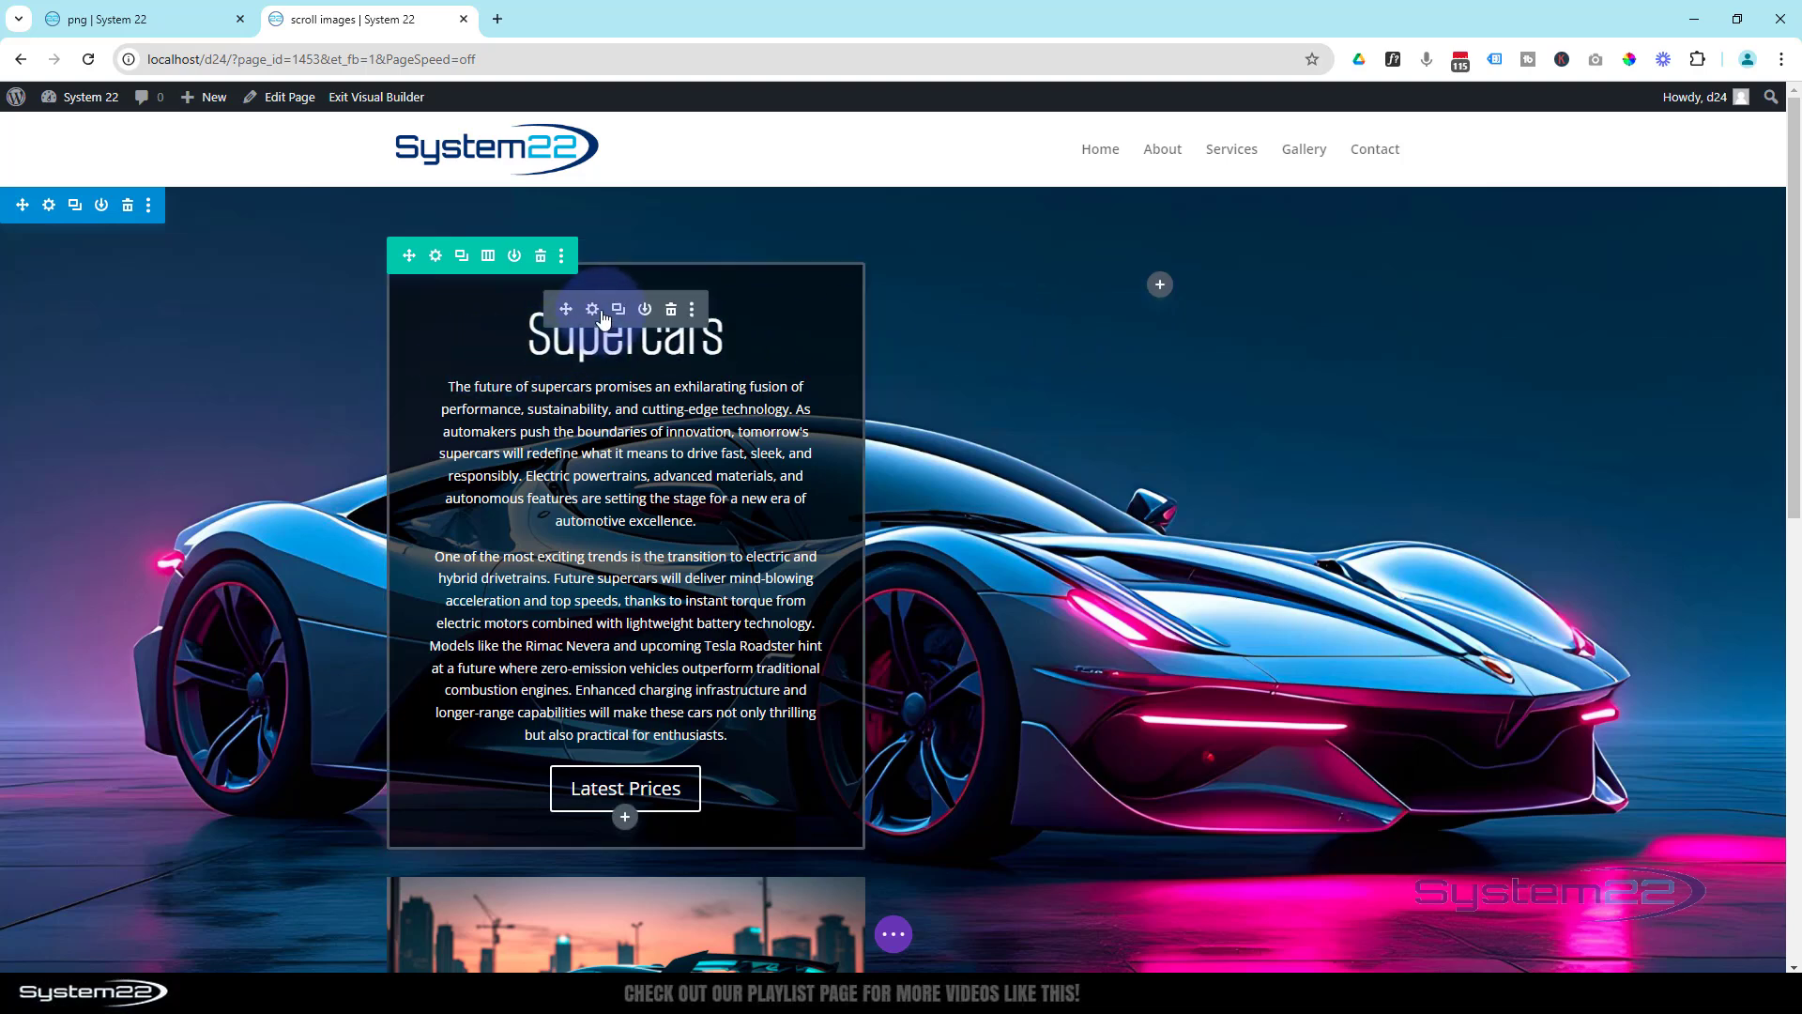
{"action": "left_click", "coordinate": [592, 310]}
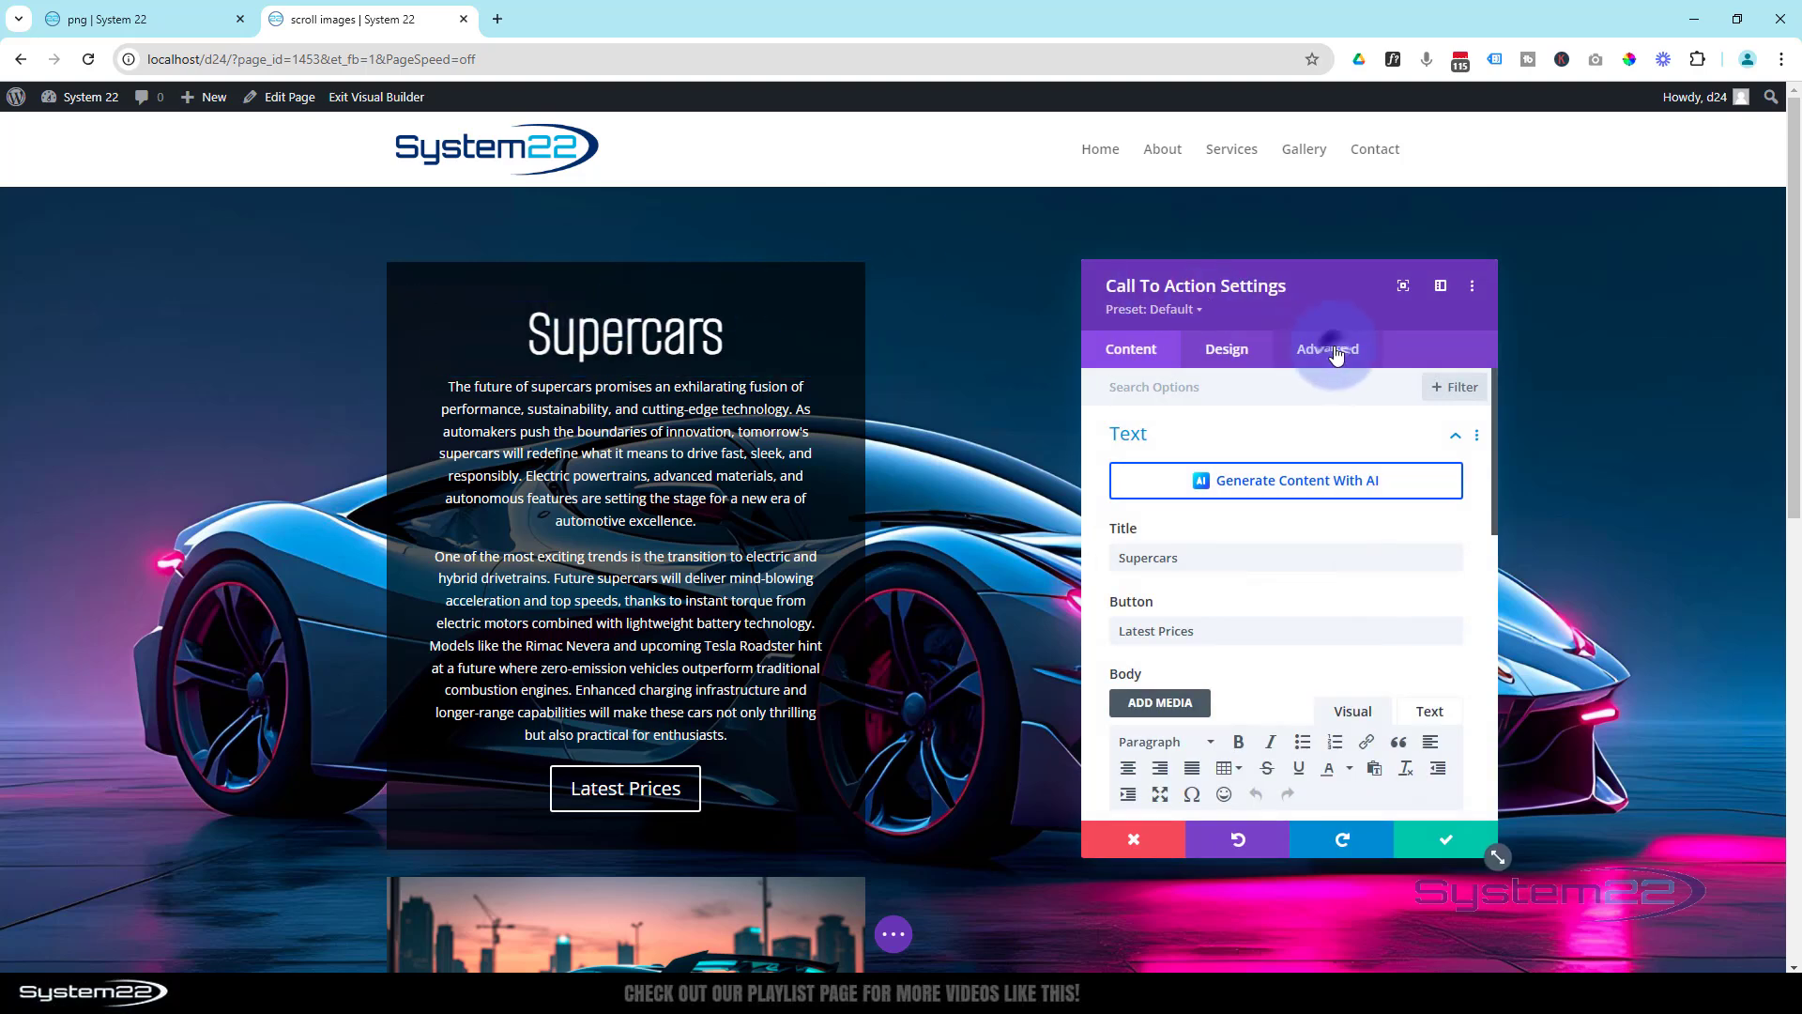
{"action": "left_click", "coordinate": [1336, 353]}
{"action": "scroll", "coordinate": [1308, 551], "scroll_direction": "down", "scroll_amount": 3}
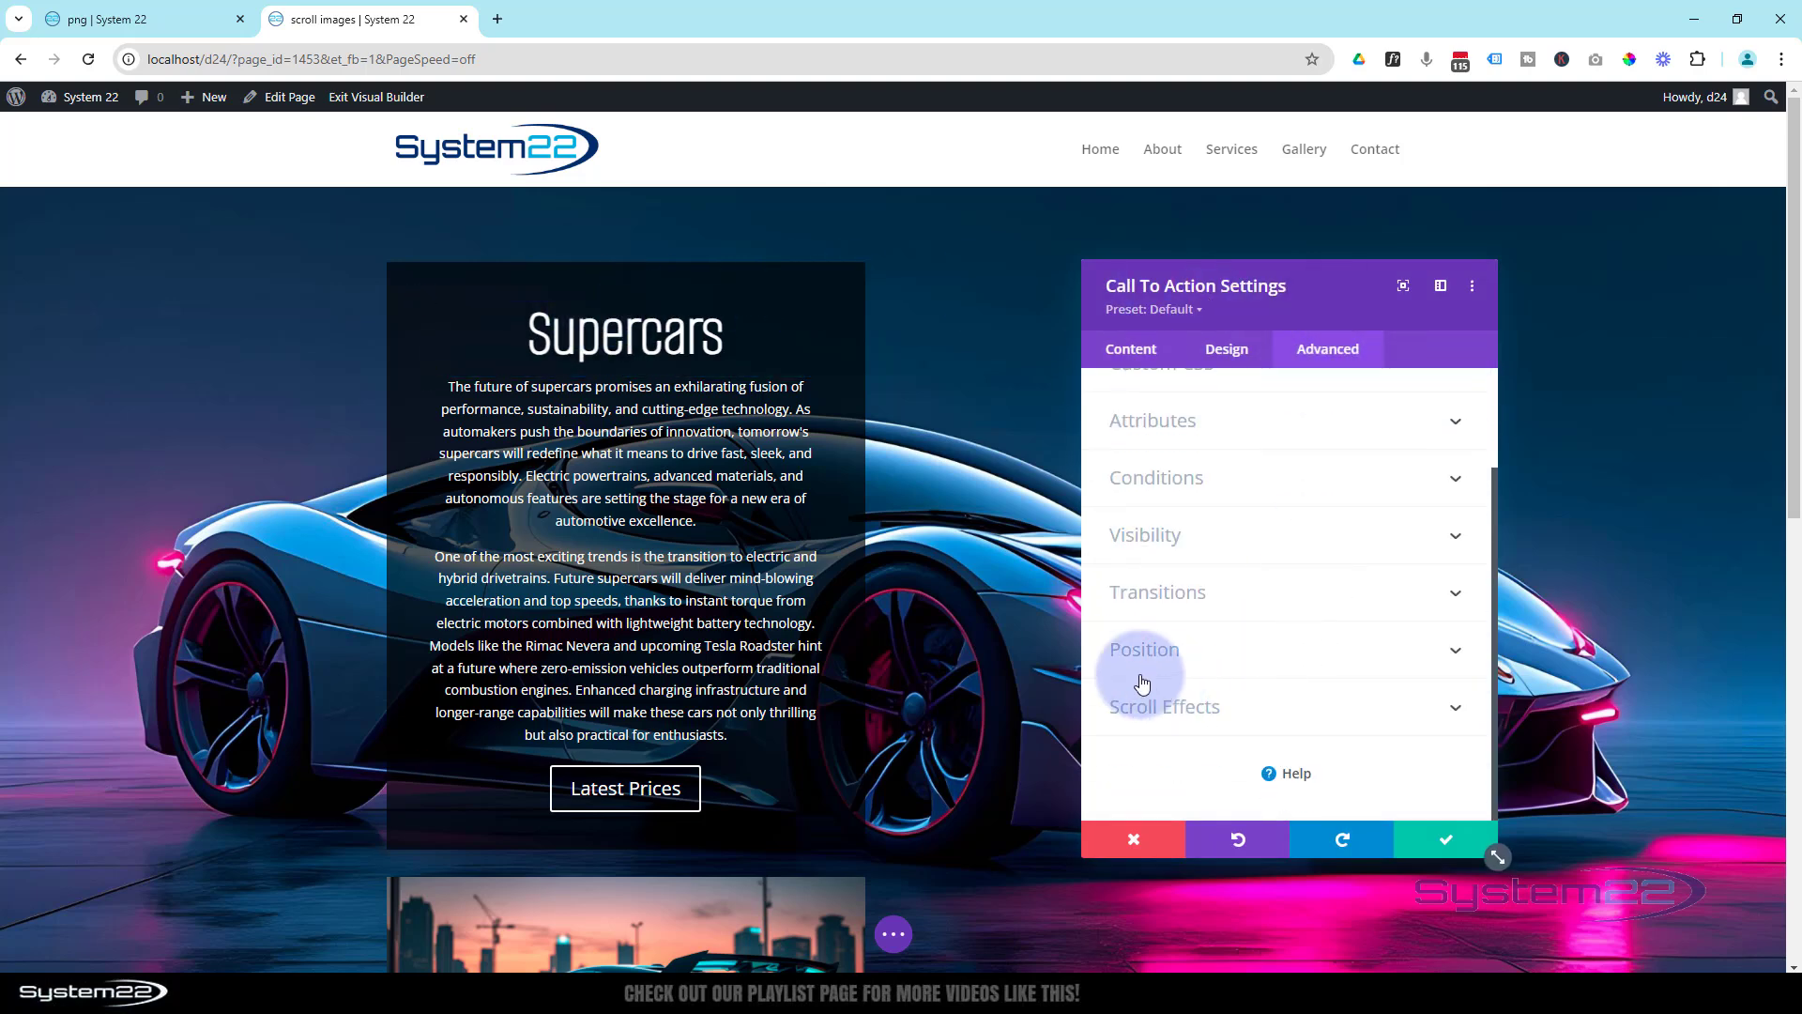
{"action": "left_click", "coordinate": [1249, 704]}
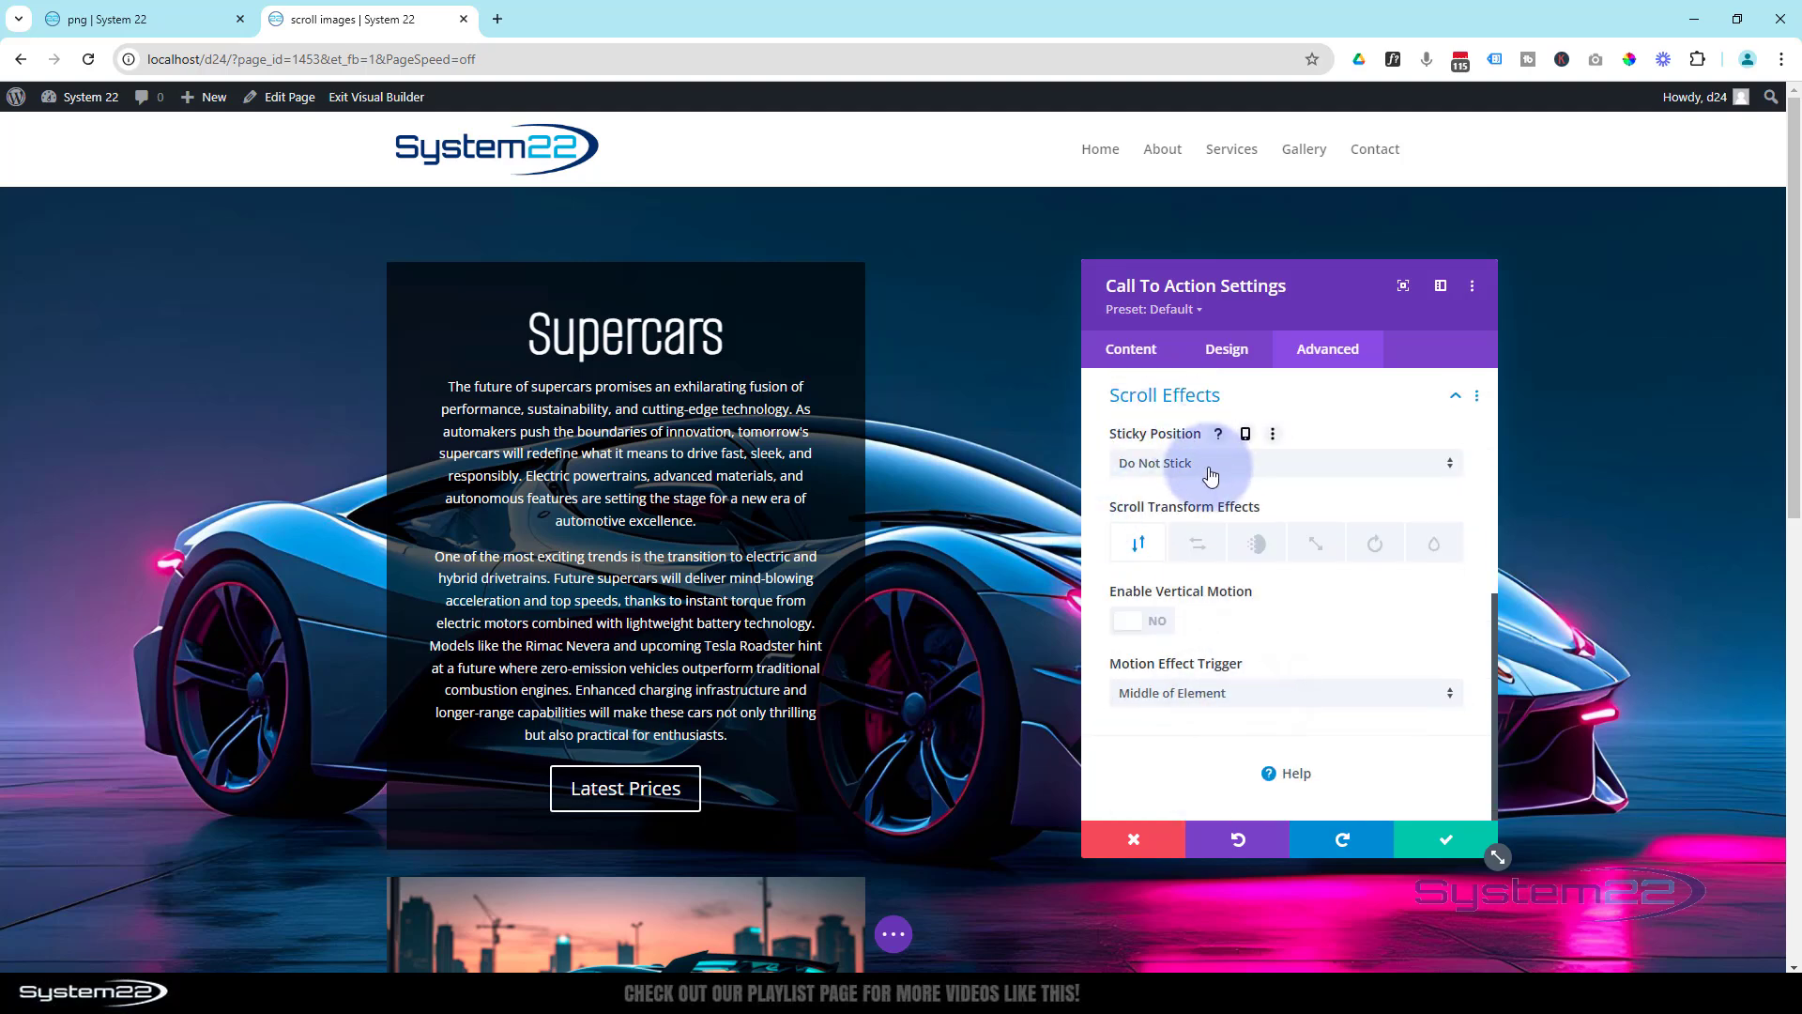
{"action": "left_click", "coordinate": [1185, 462]}
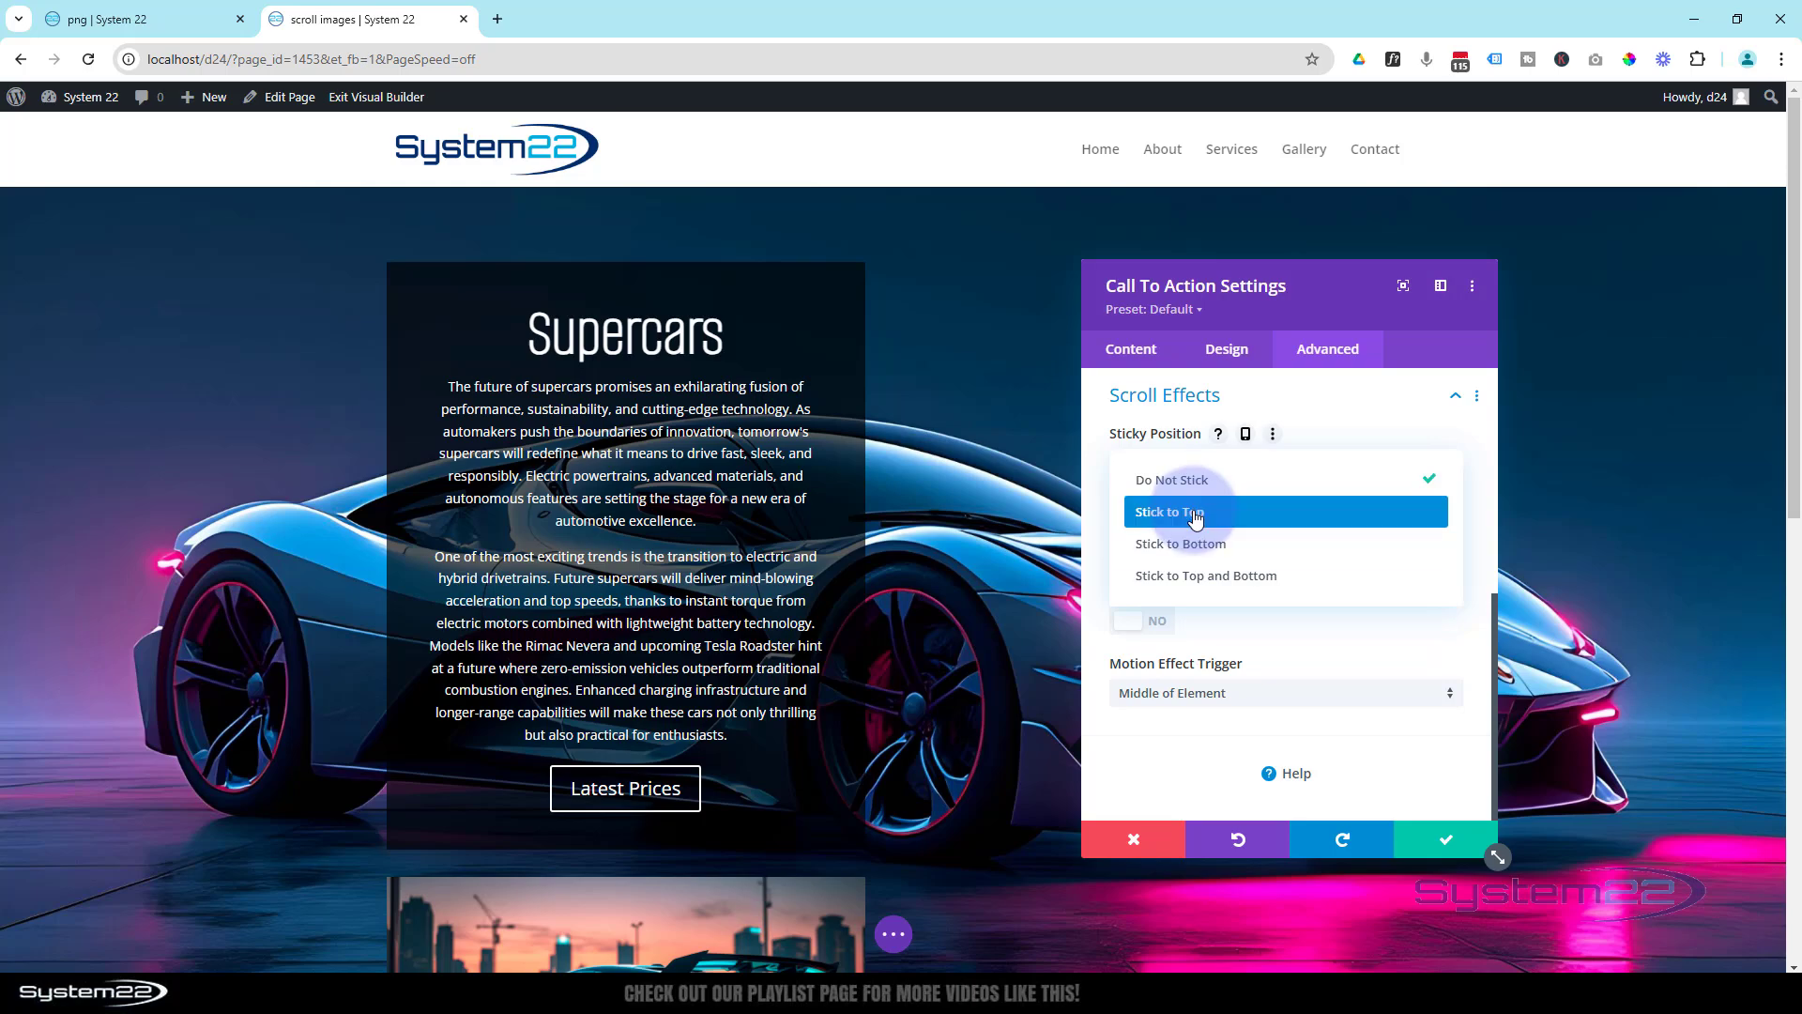
{"action": "left_click", "coordinate": [1190, 512]}
{"action": "scroll", "coordinate": [979, 603], "scroll_direction": "down", "scroll_amount": 5}
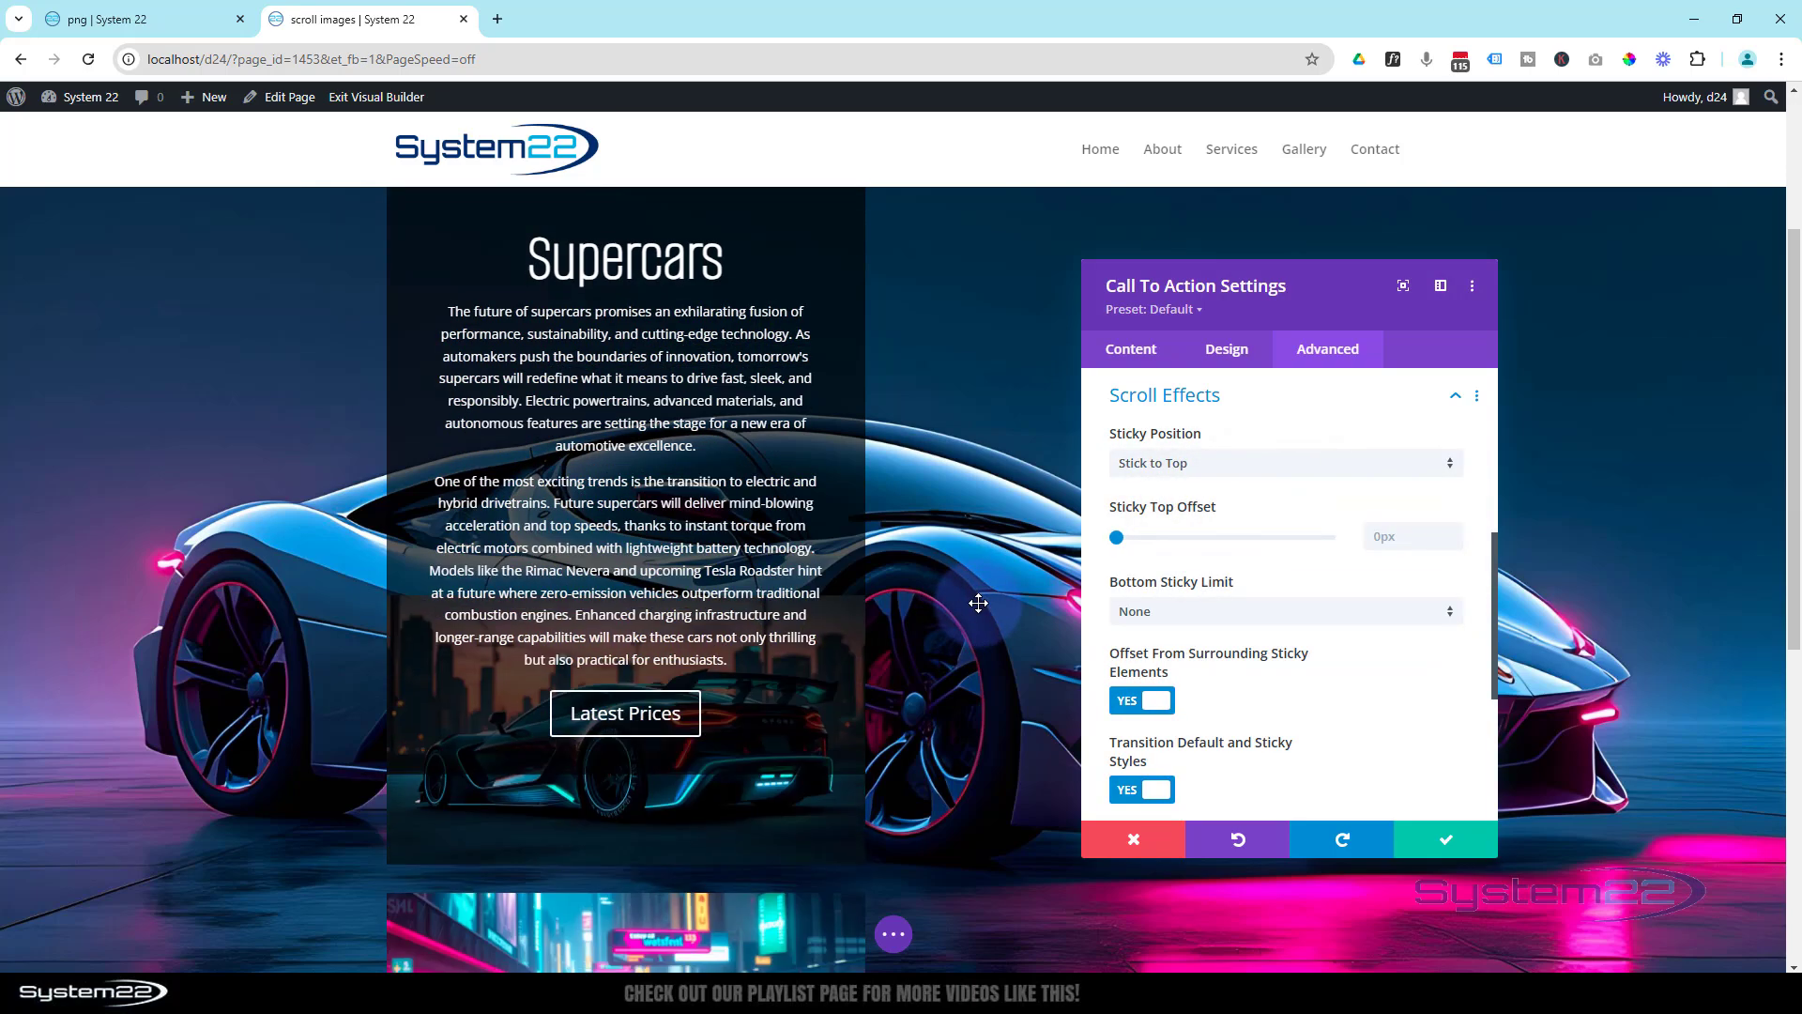
{"action": "scroll", "coordinate": [979, 603], "scroll_direction": "down", "scroll_amount": 3}
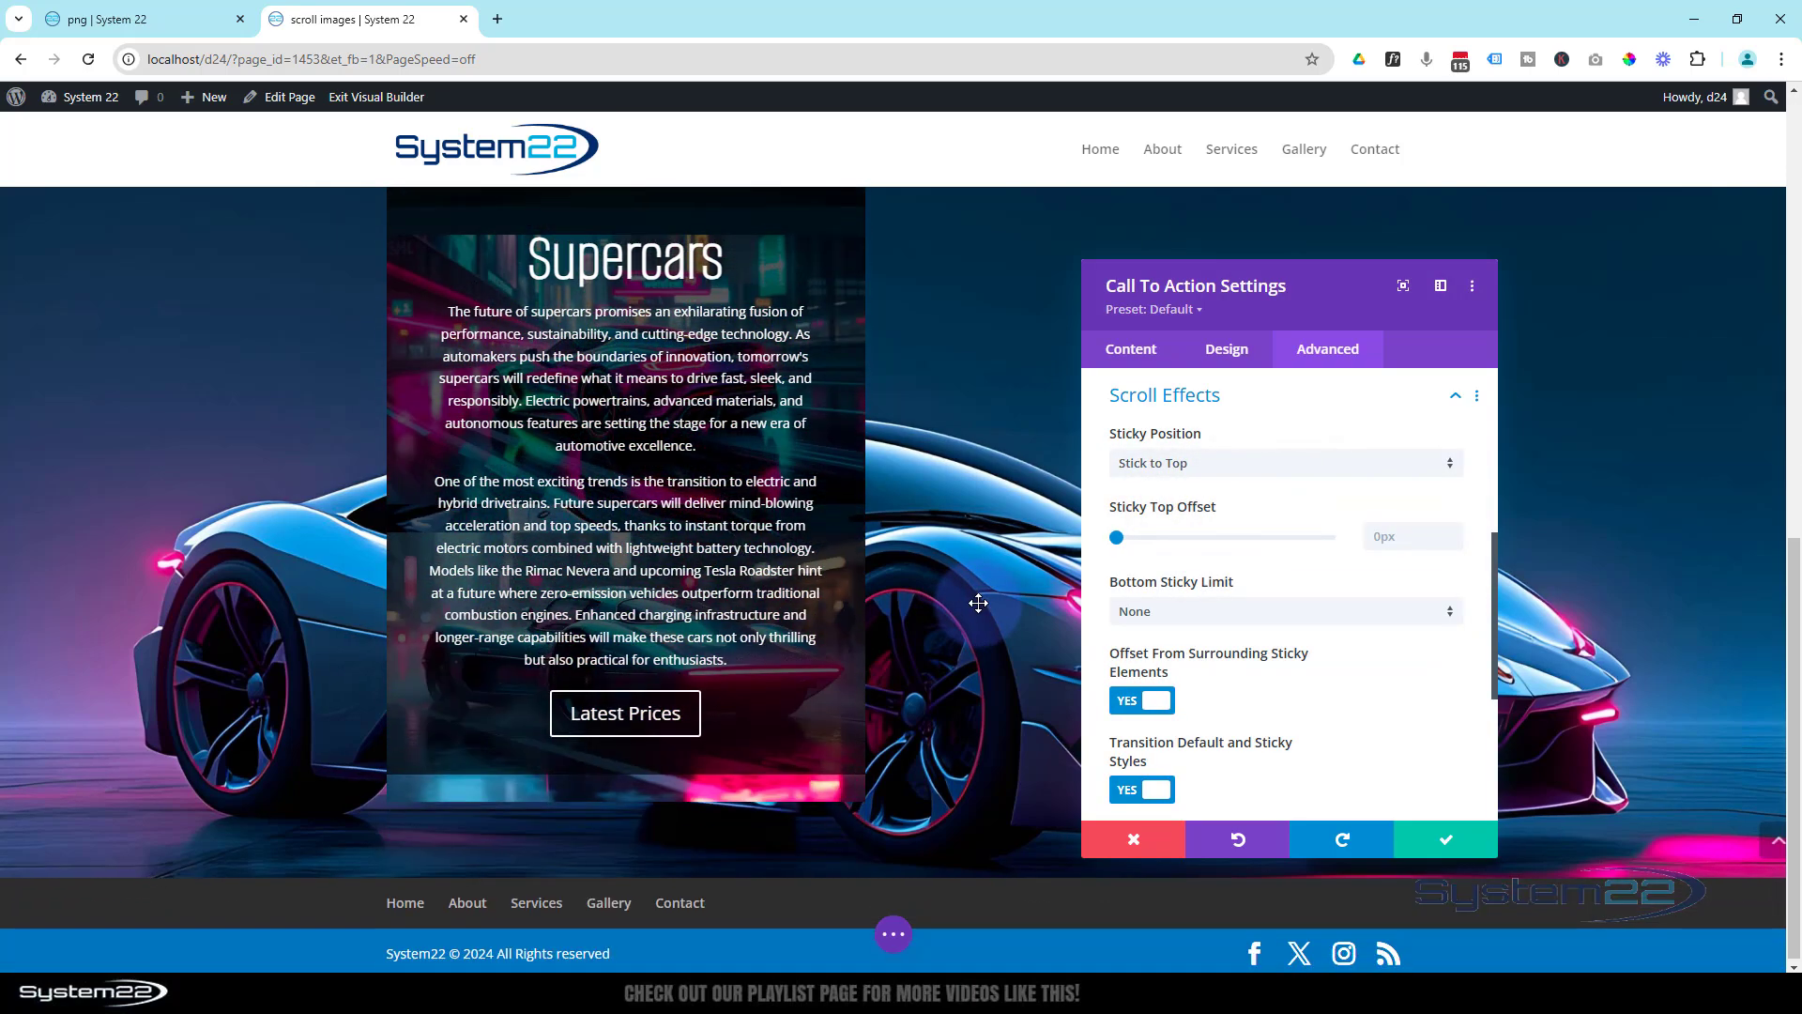
- Check how far the sticky Call To Action travels on the page and set its Bottom Sticky Limit to Section
{"action": "scroll", "coordinate": [979, 602], "scroll_direction": "up", "scroll_amount": 5}
{"action": "scroll", "coordinate": [979, 603], "scroll_direction": "down", "scroll_amount": 4}
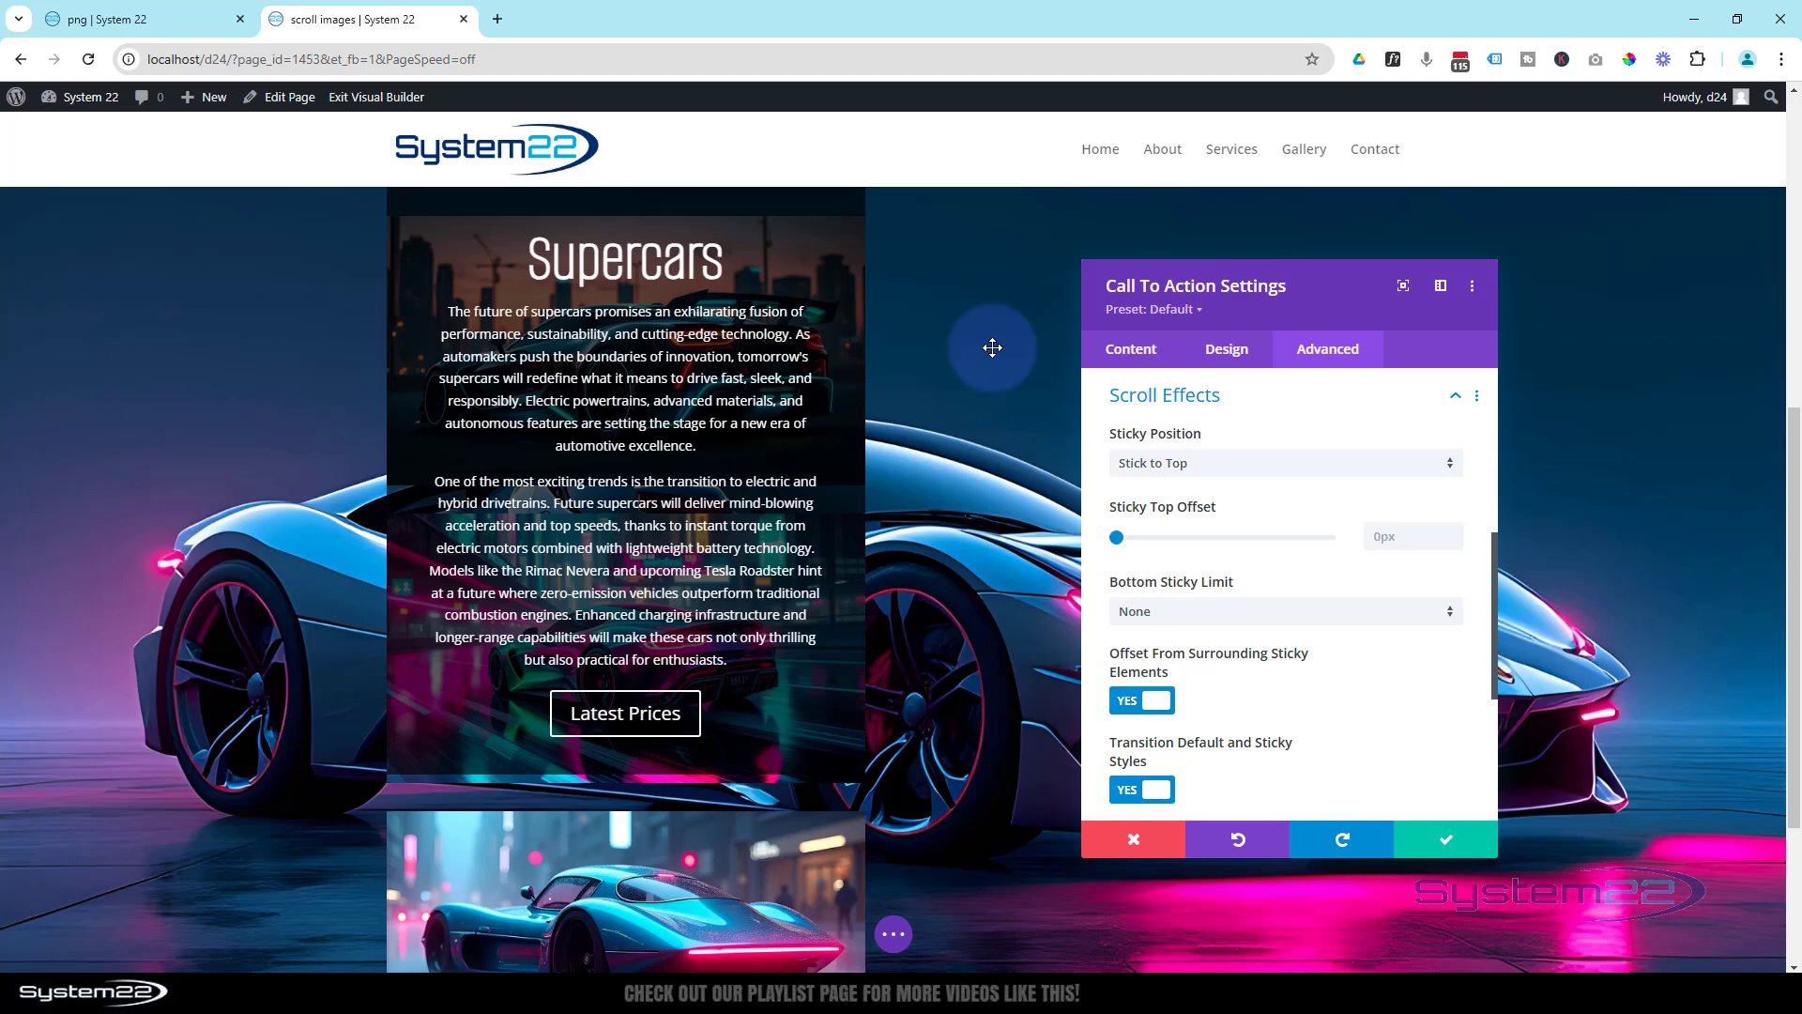
{"action": "scroll", "coordinate": [976, 385], "scroll_direction": "up", "scroll_amount": 4}
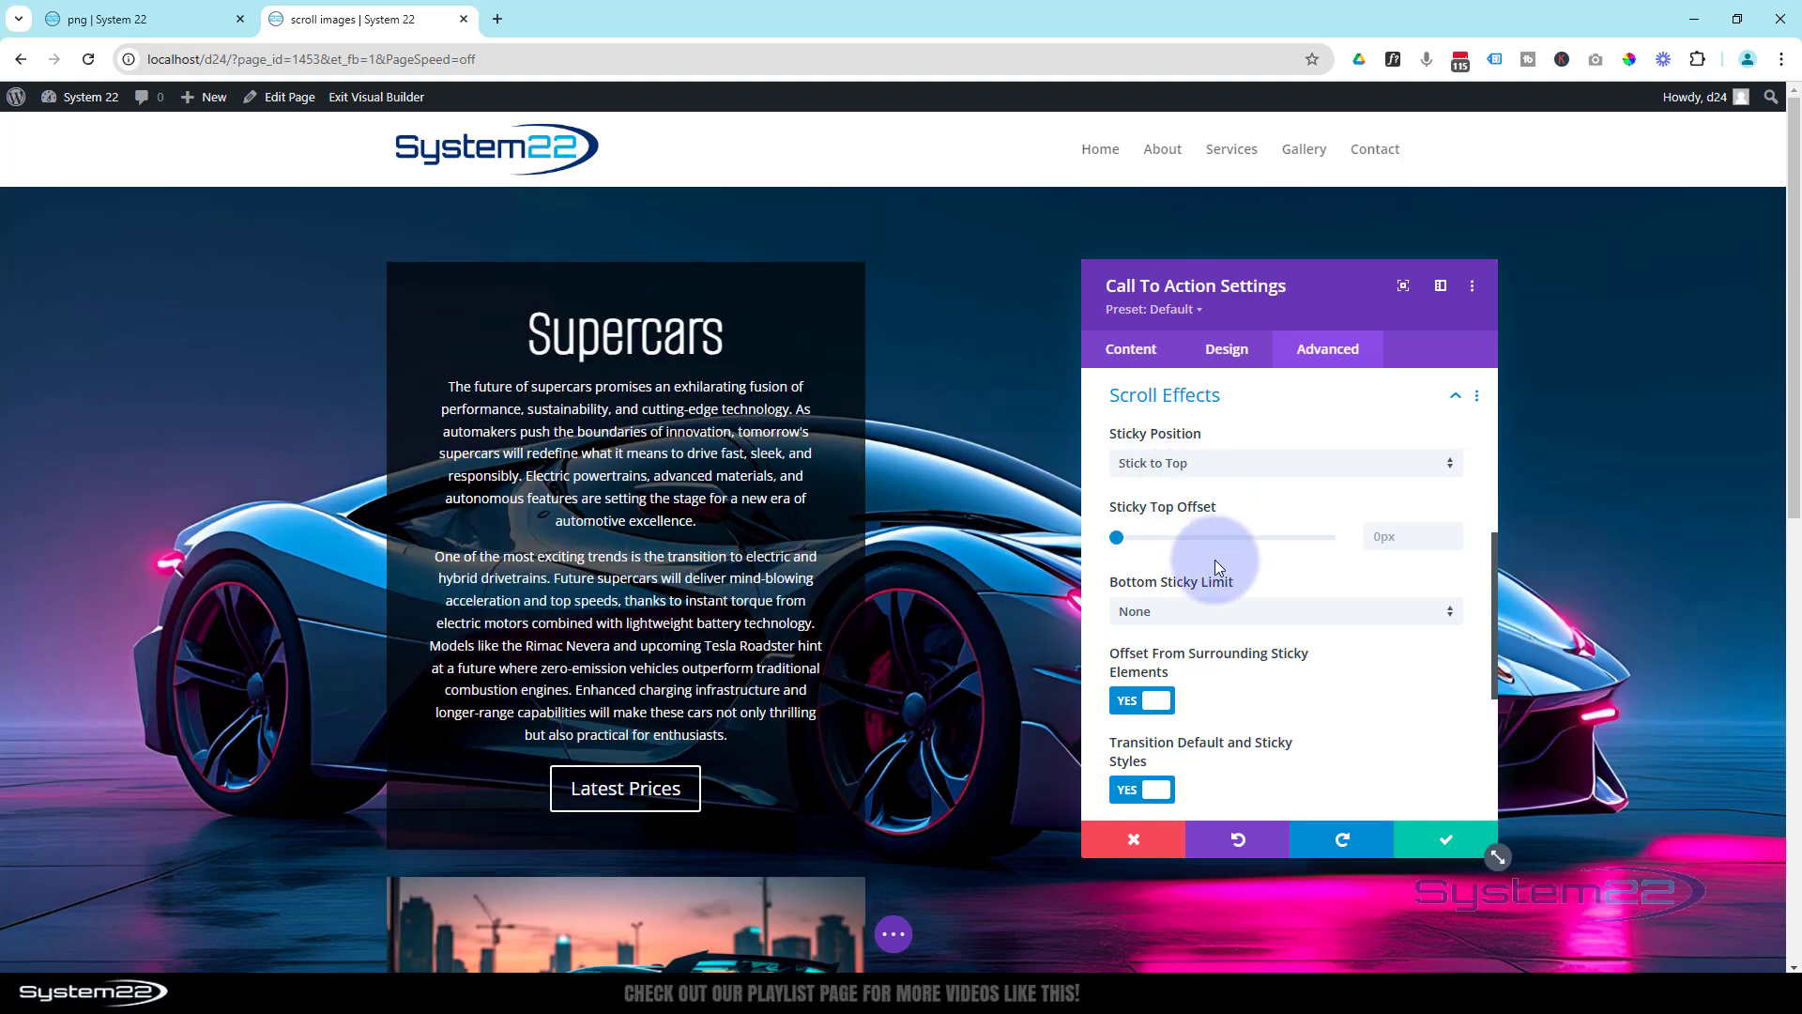
{"action": "scroll", "coordinate": [976, 547], "scroll_direction": "down", "scroll_amount": 3}
{"action": "scroll", "coordinate": [975, 547], "scroll_direction": "down", "scroll_amount": 4}
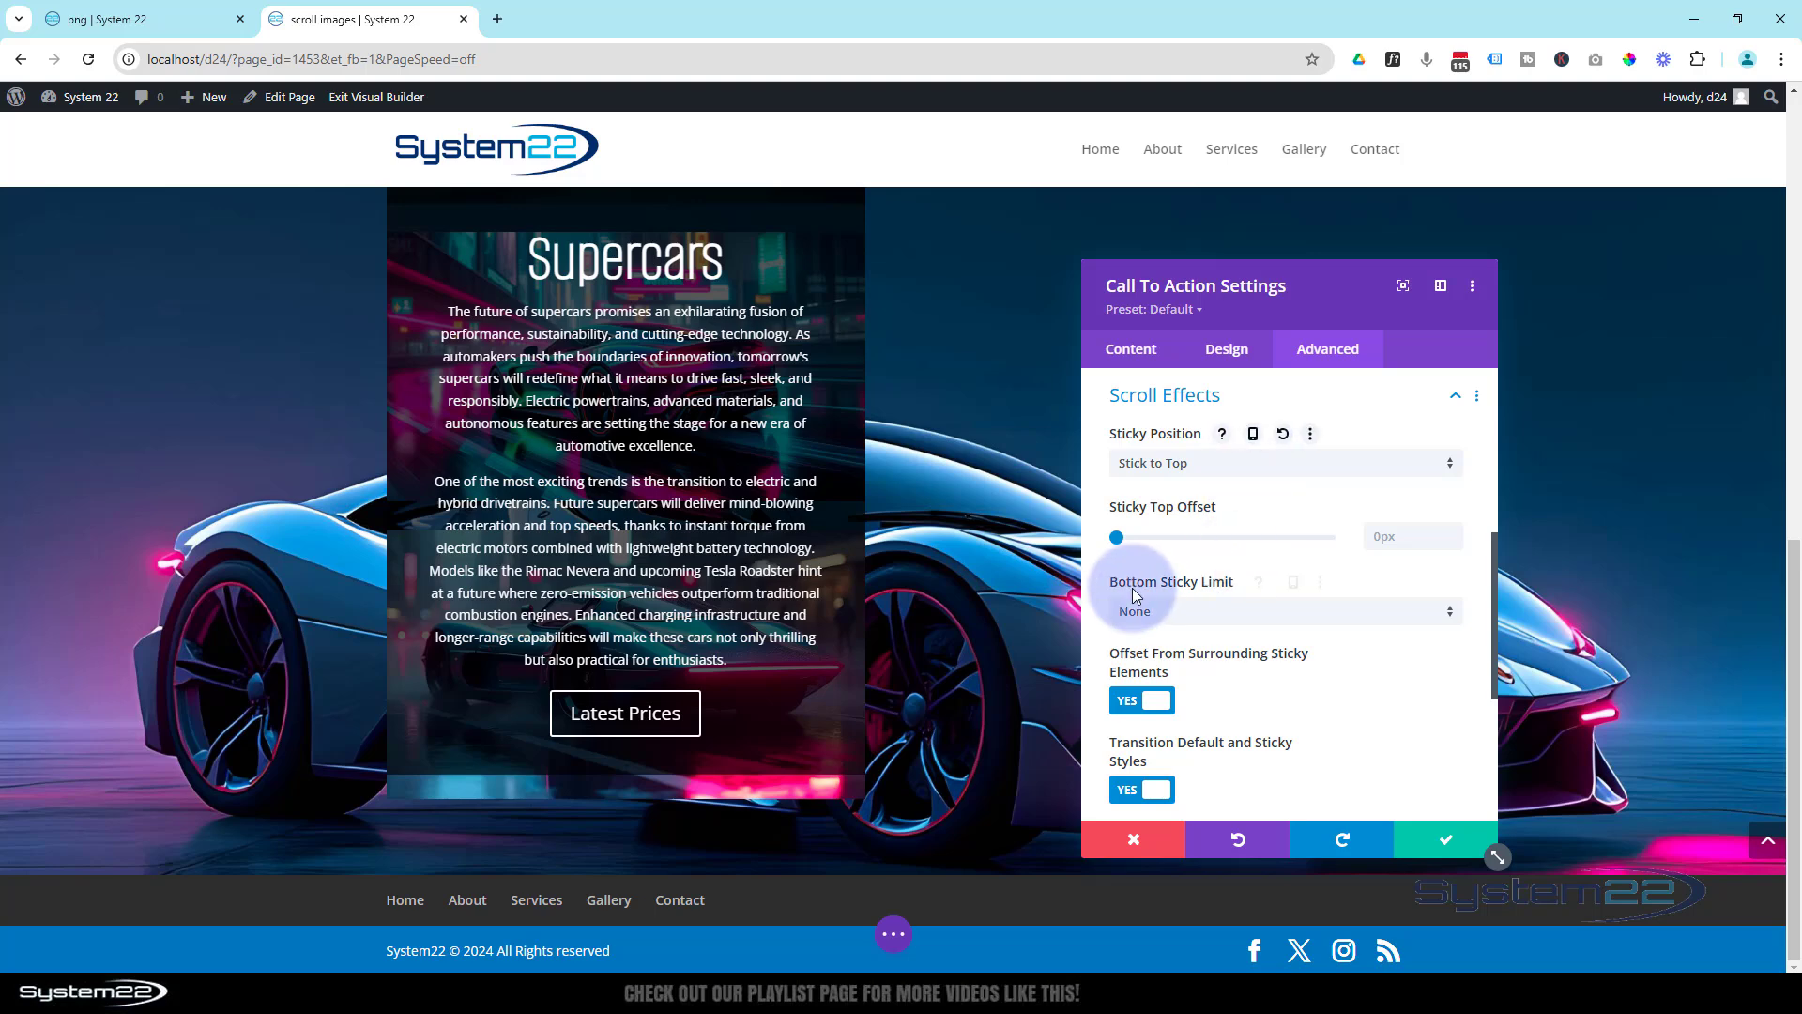
{"action": "left_click", "coordinate": [1216, 610]}
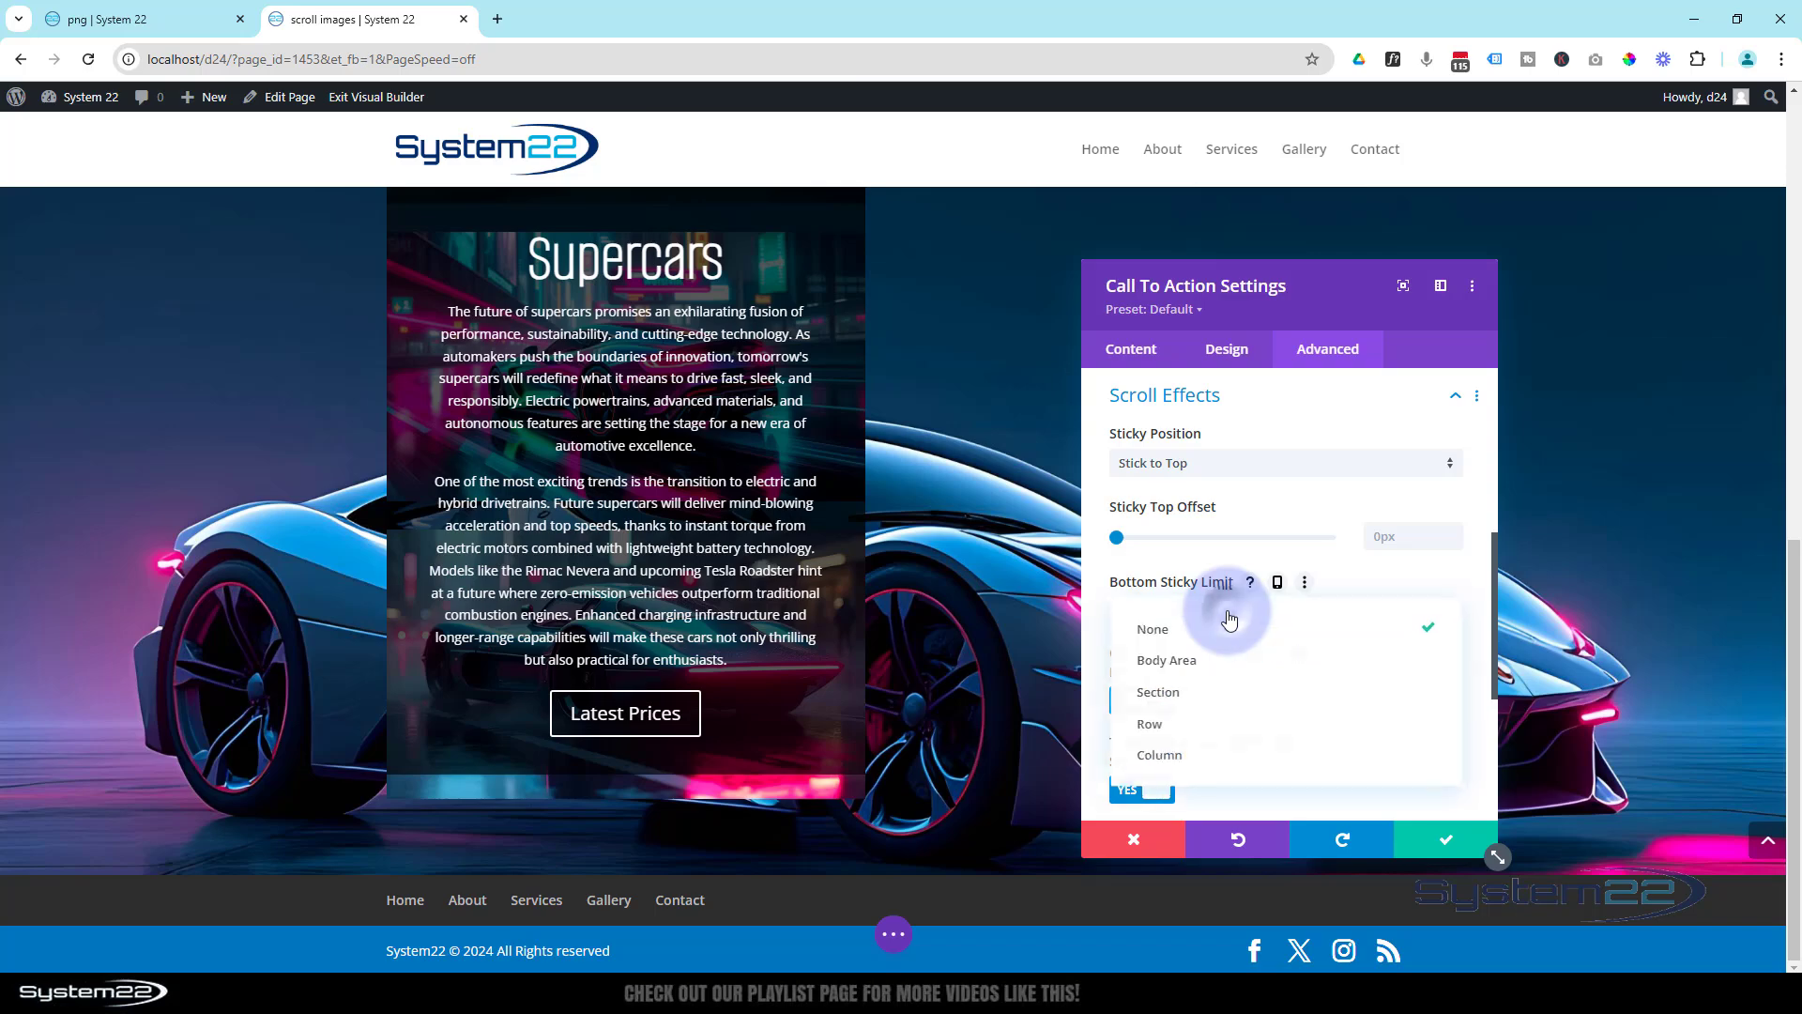
{"action": "left_click", "coordinate": [1205, 694]}
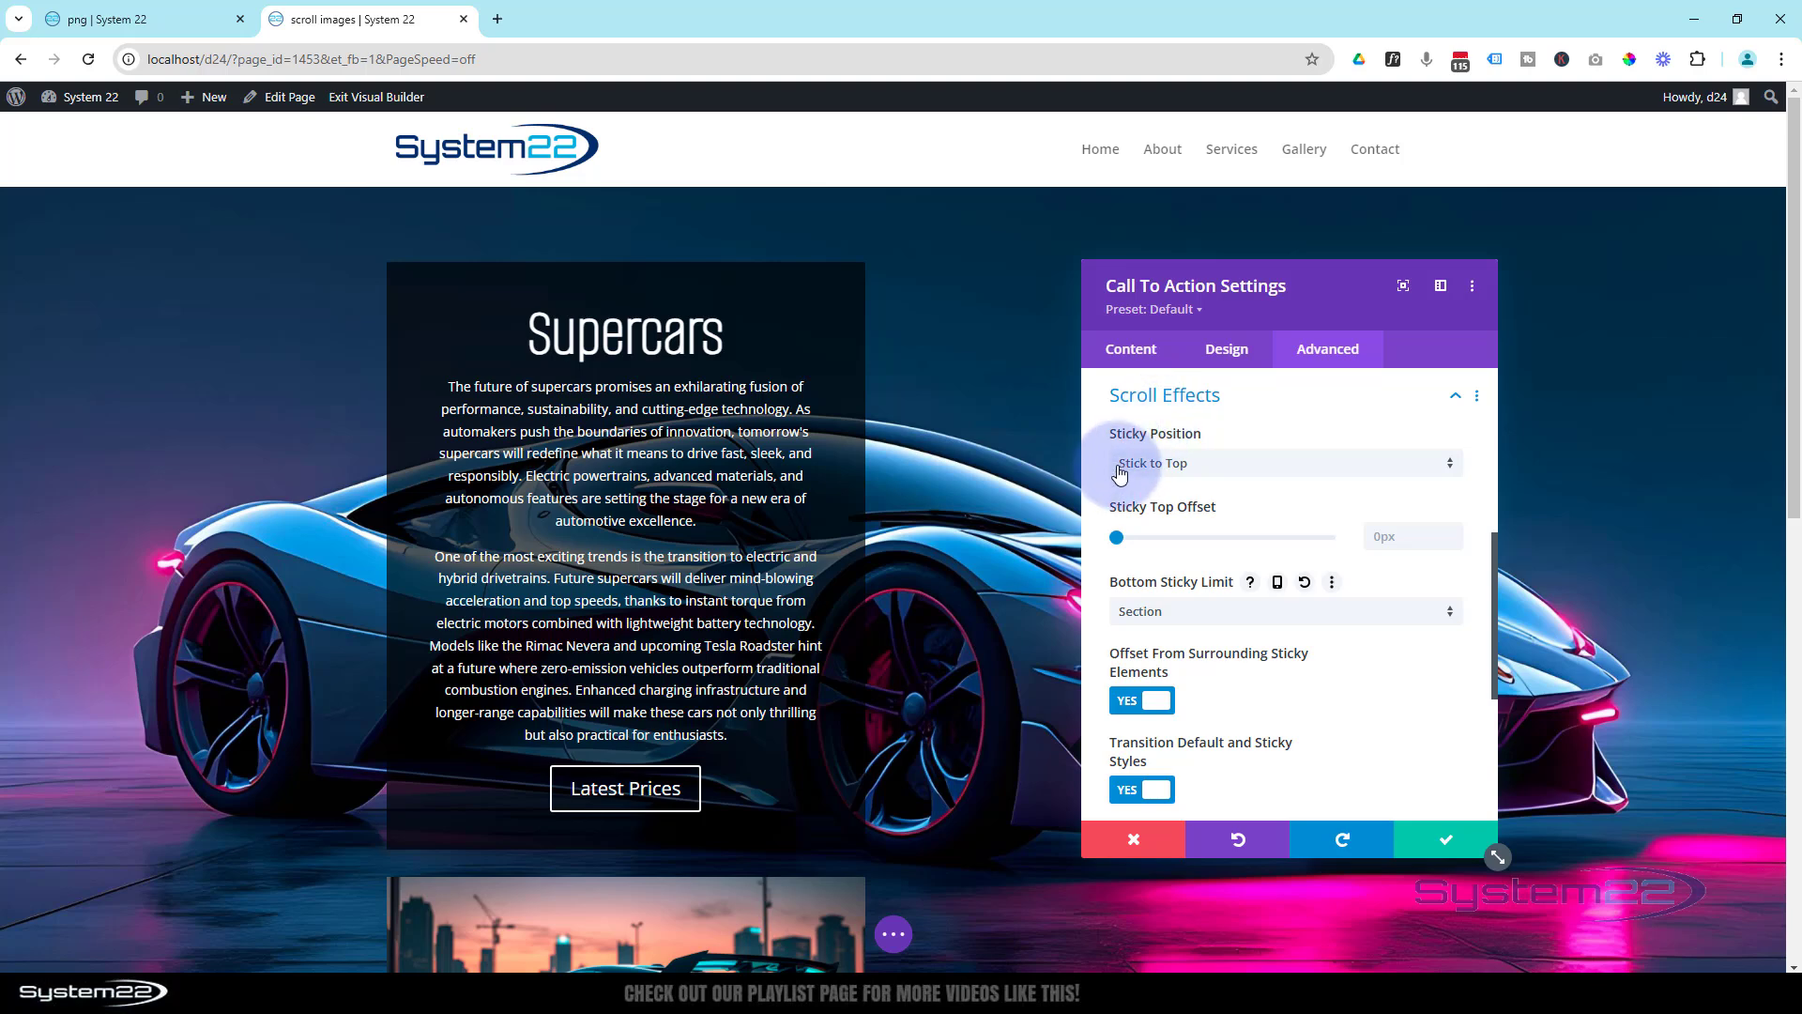
- Enable sticky styles for the Call To Action's Transform, unlink the Translate axes and set the sticky horizontal translate to 120%
{"action": "left_click", "coordinate": [1225, 358]}
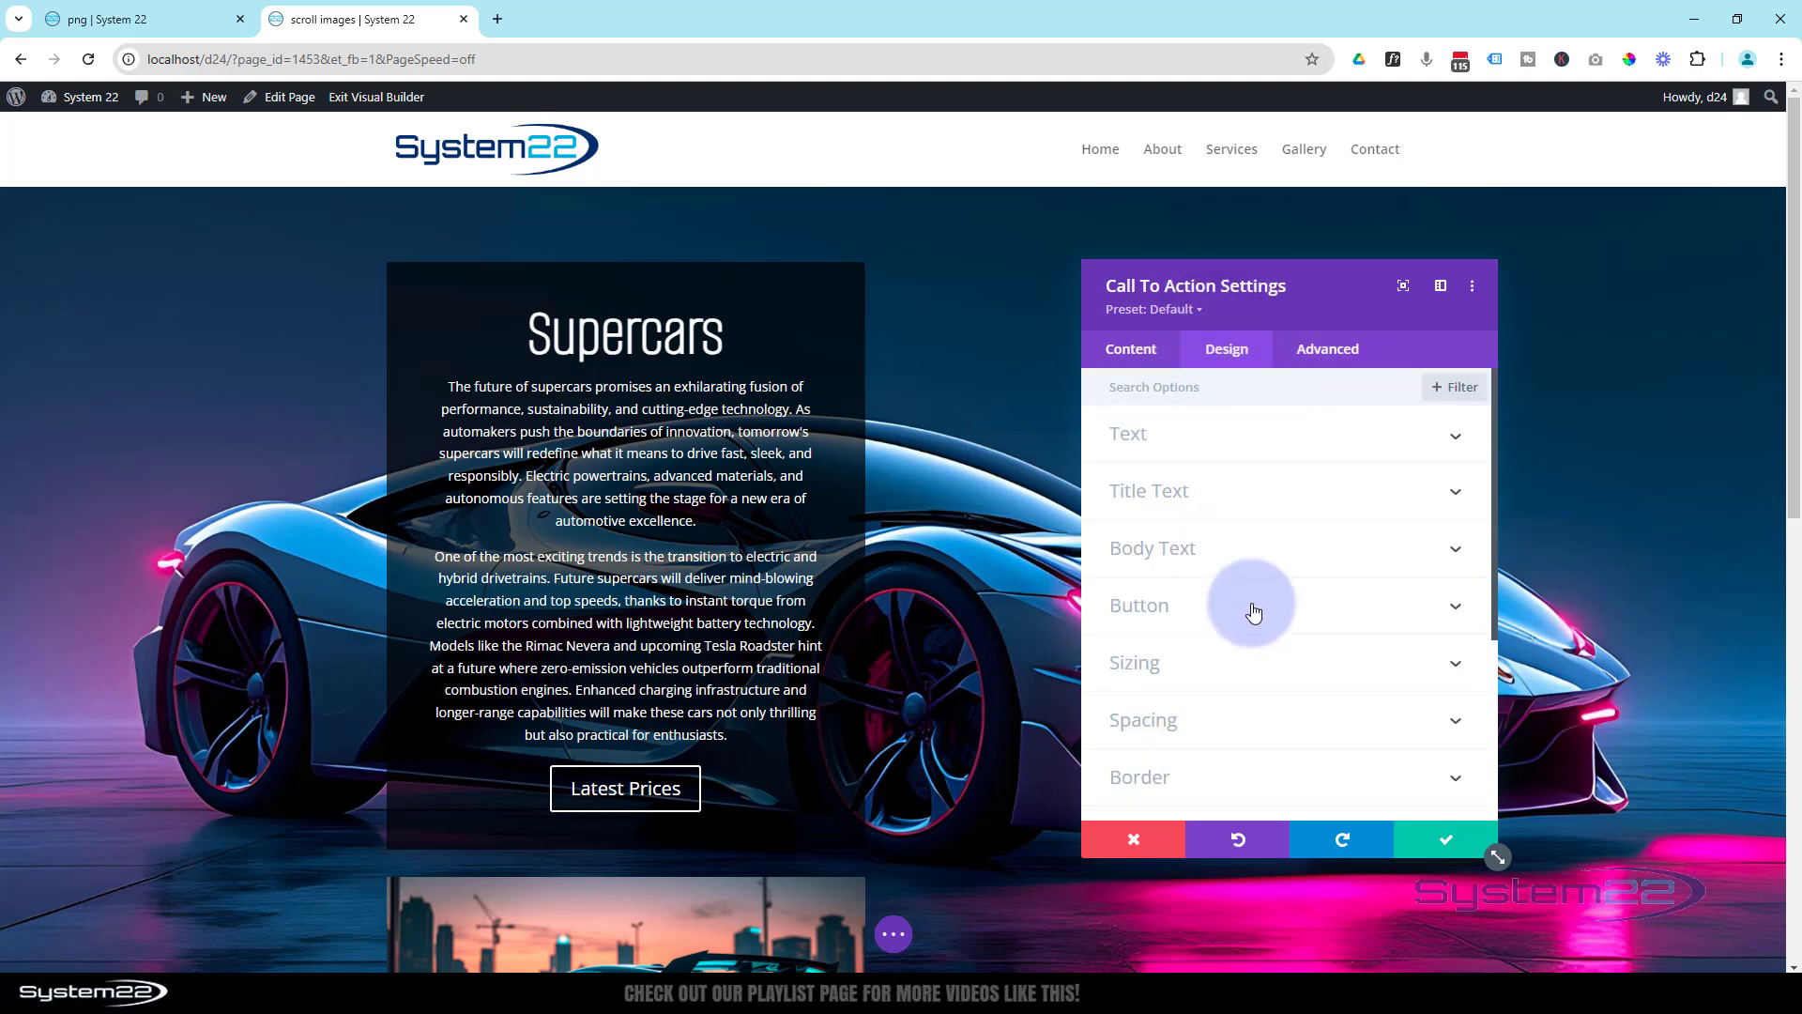
{"action": "scroll", "coordinate": [1251, 612], "scroll_direction": "down", "scroll_amount": 3}
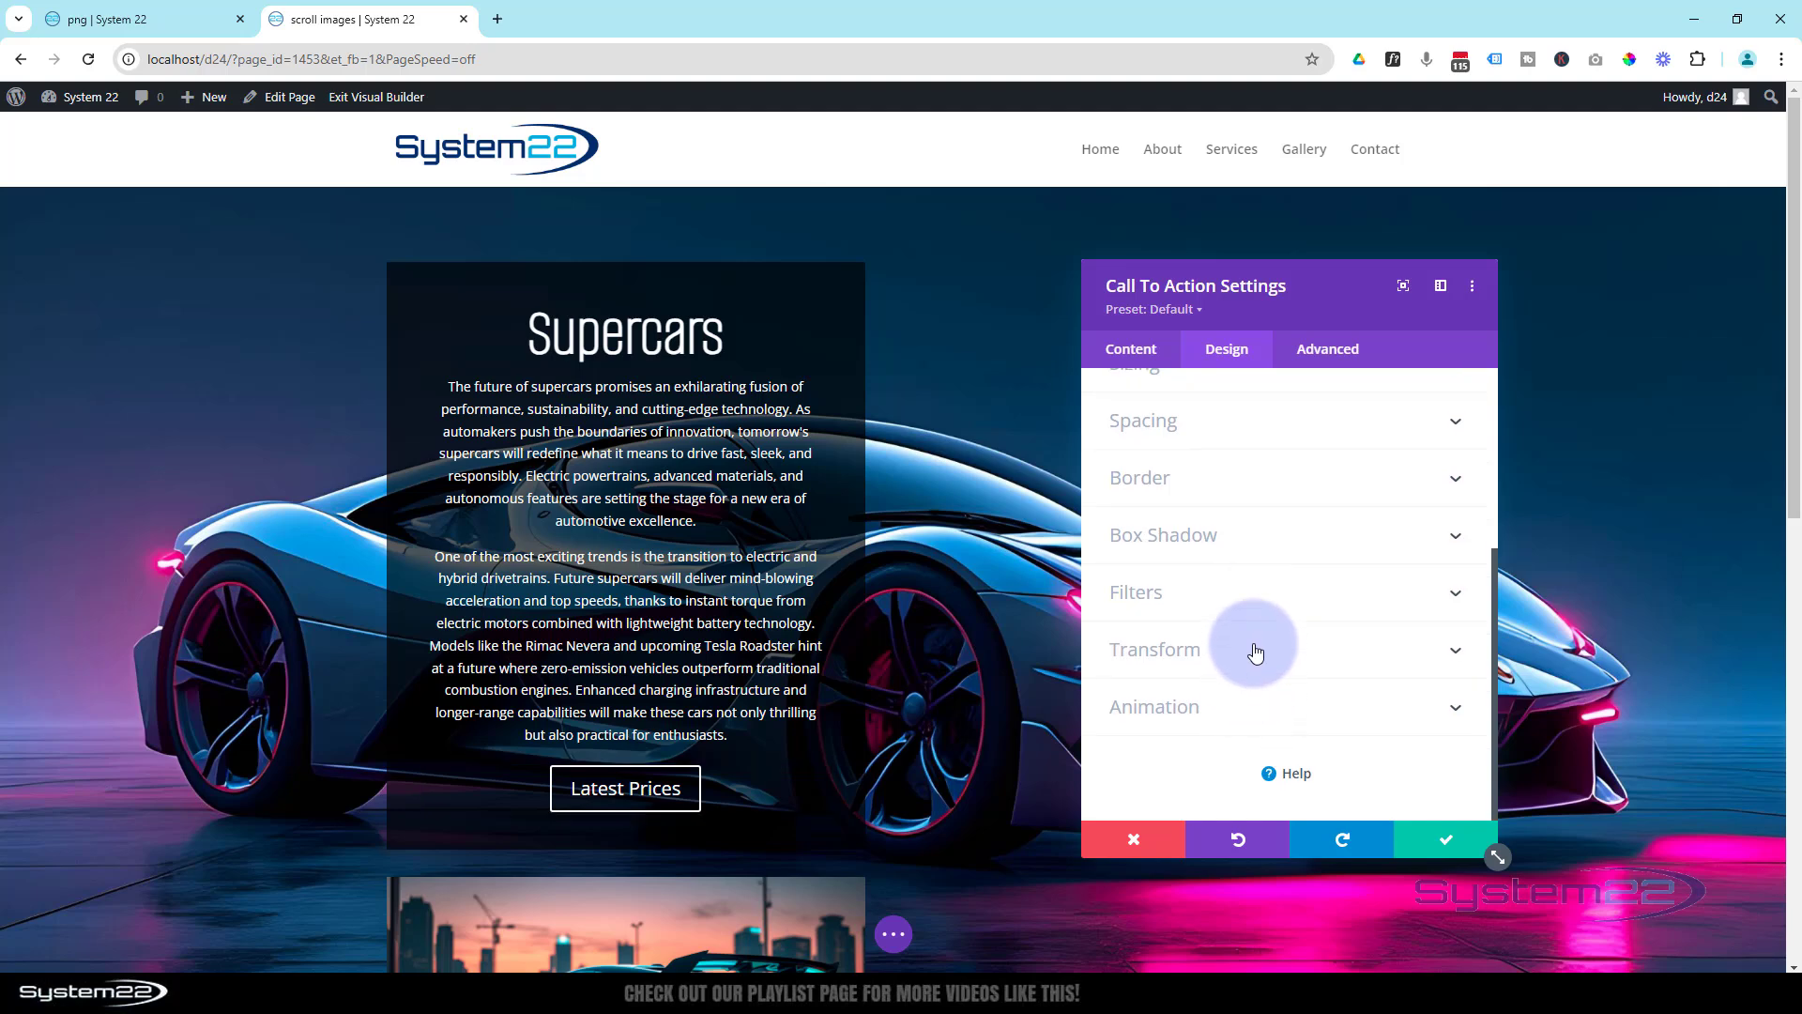
{"action": "left_click", "coordinate": [1255, 652]}
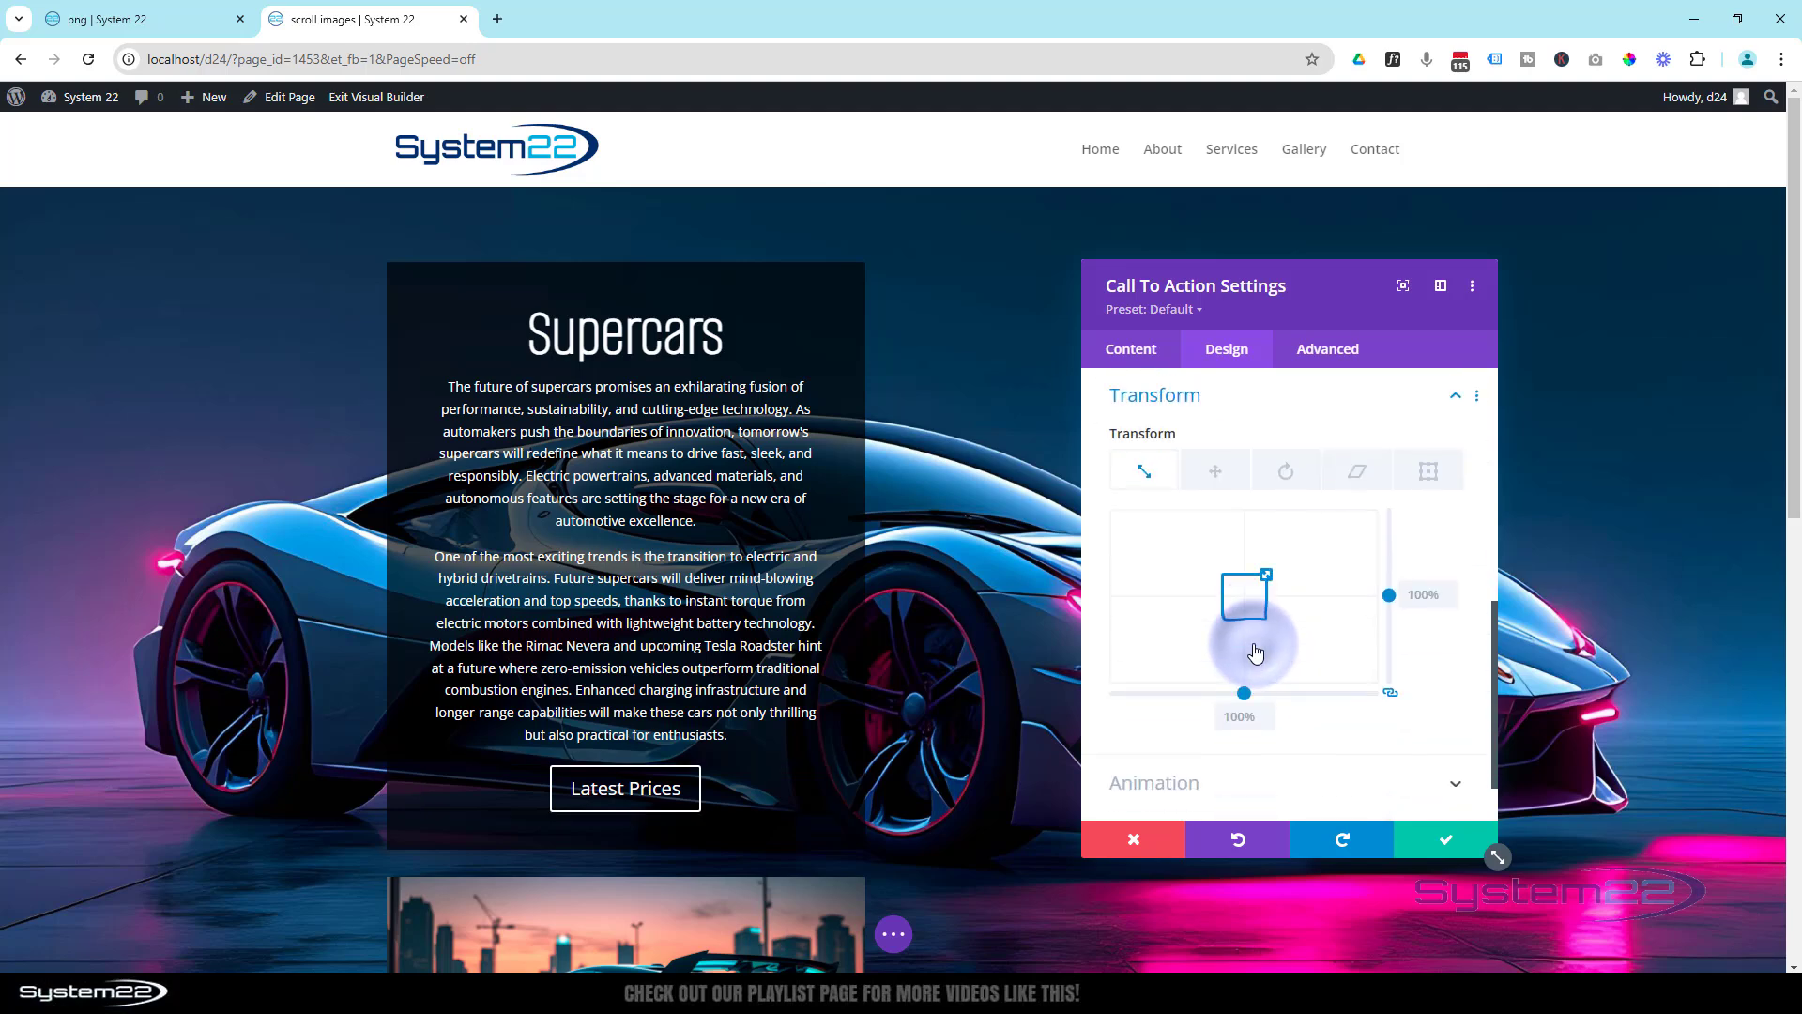
{"action": "left_click", "coordinate": [1223, 475]}
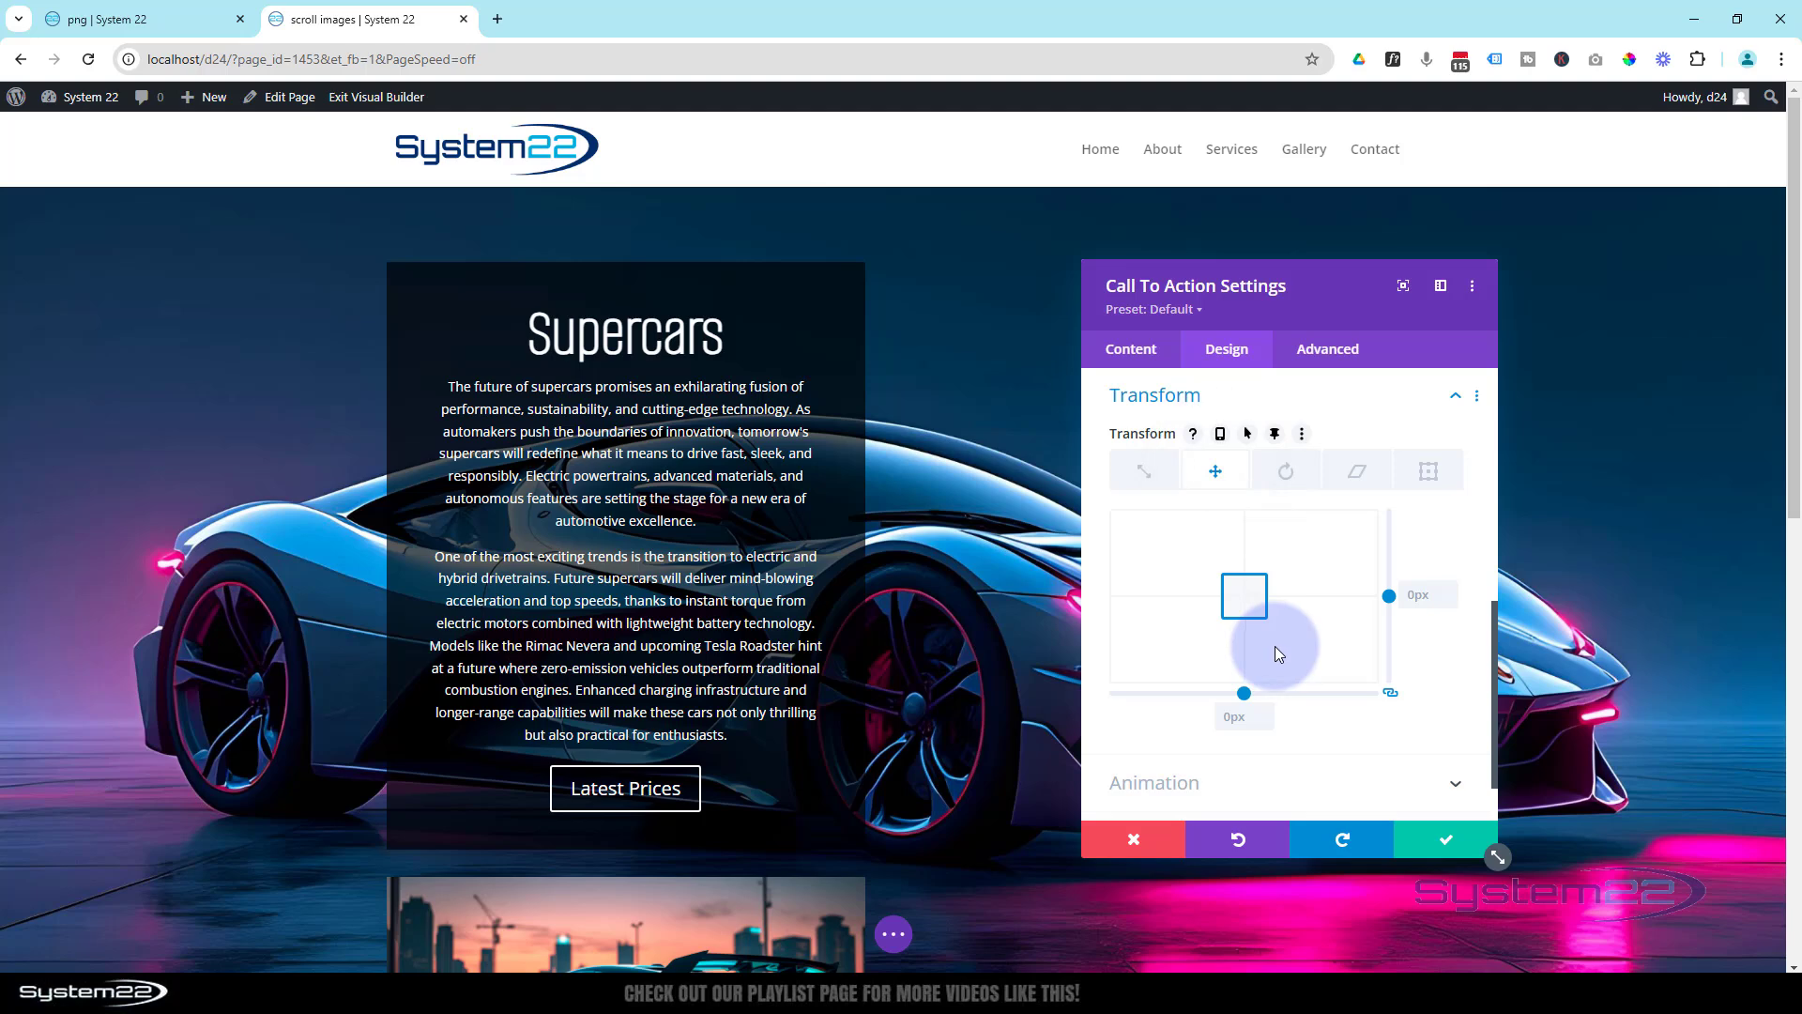
{"action": "left_click", "coordinate": [1275, 435]}
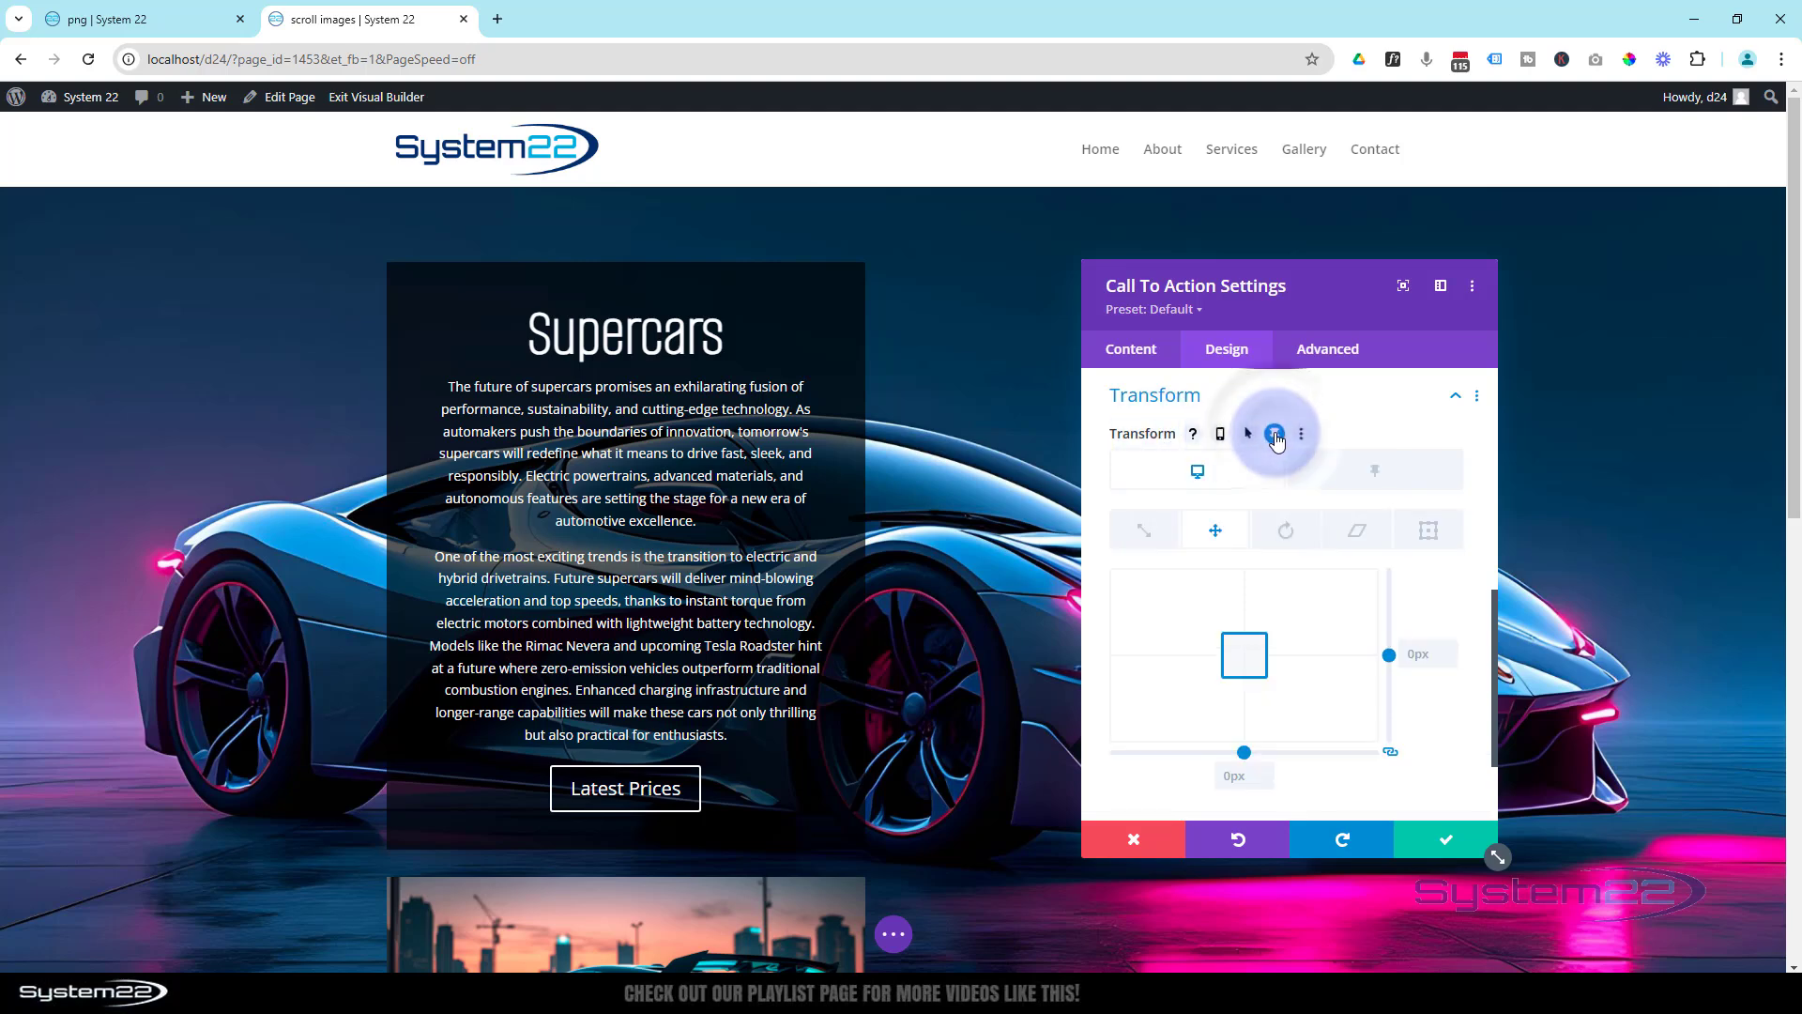
{"action": "left_click", "coordinate": [1362, 477]}
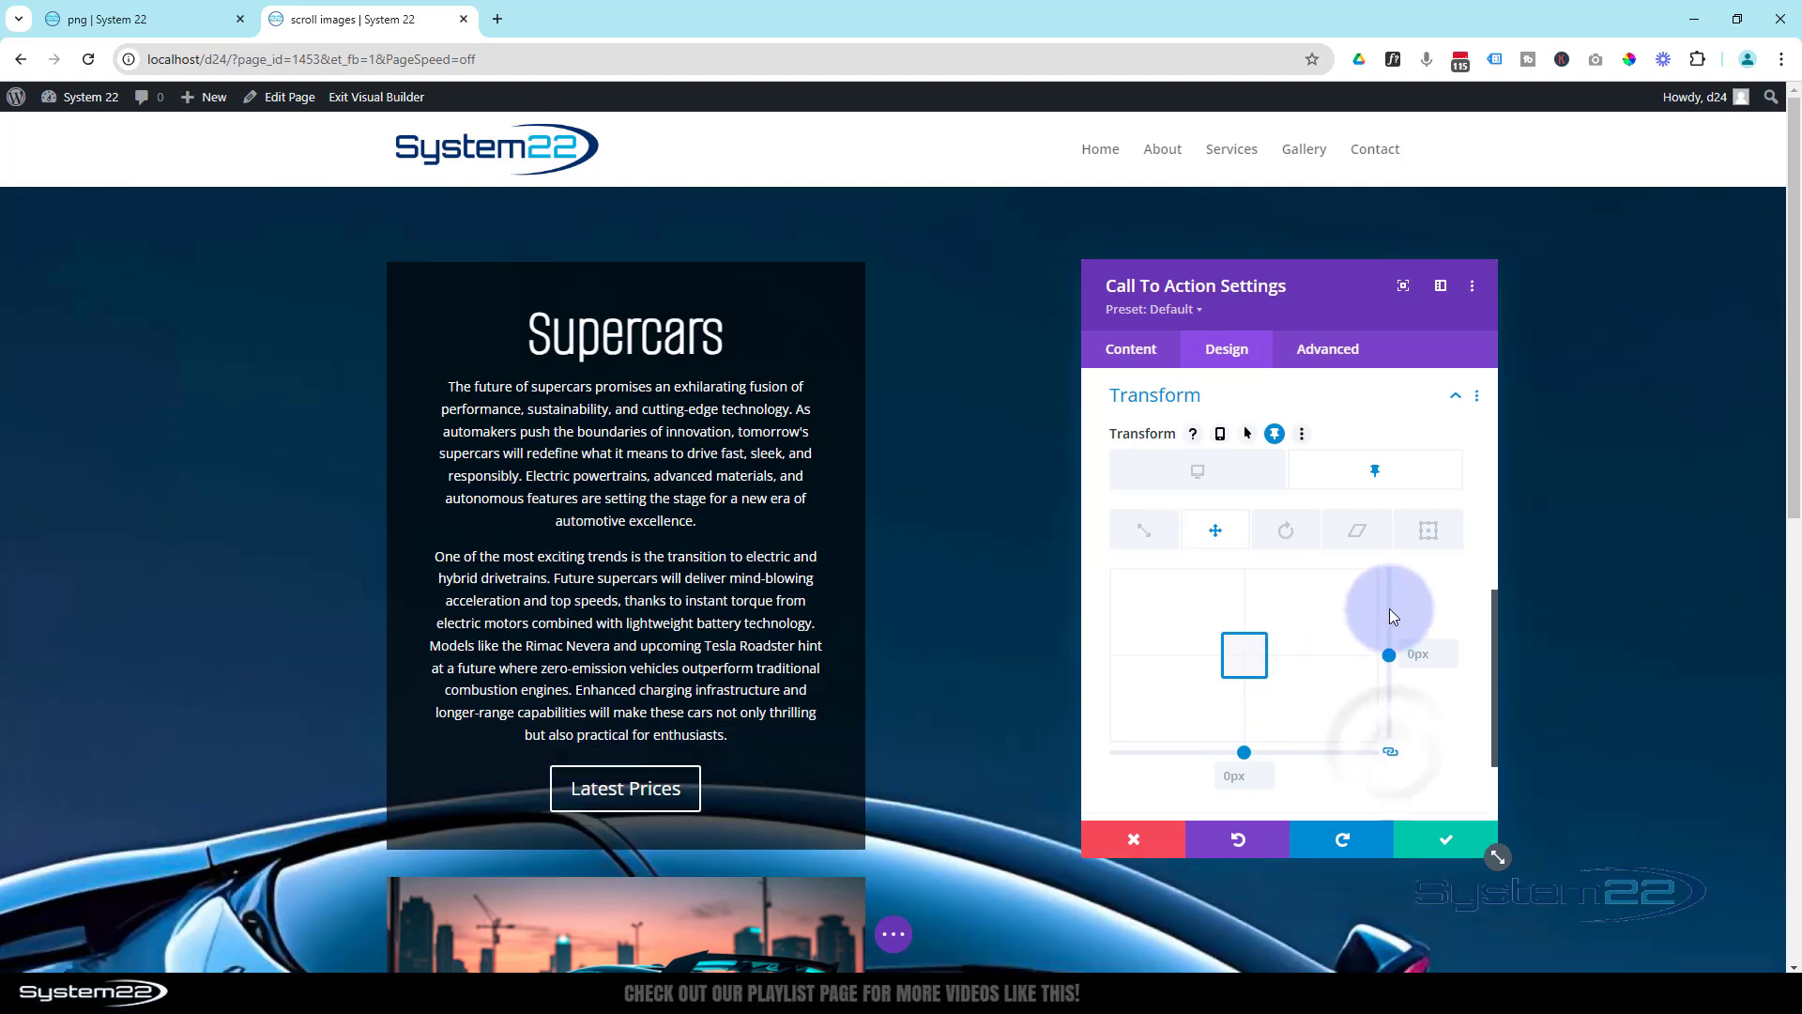
{"action": "left_click", "coordinate": [1391, 754]}
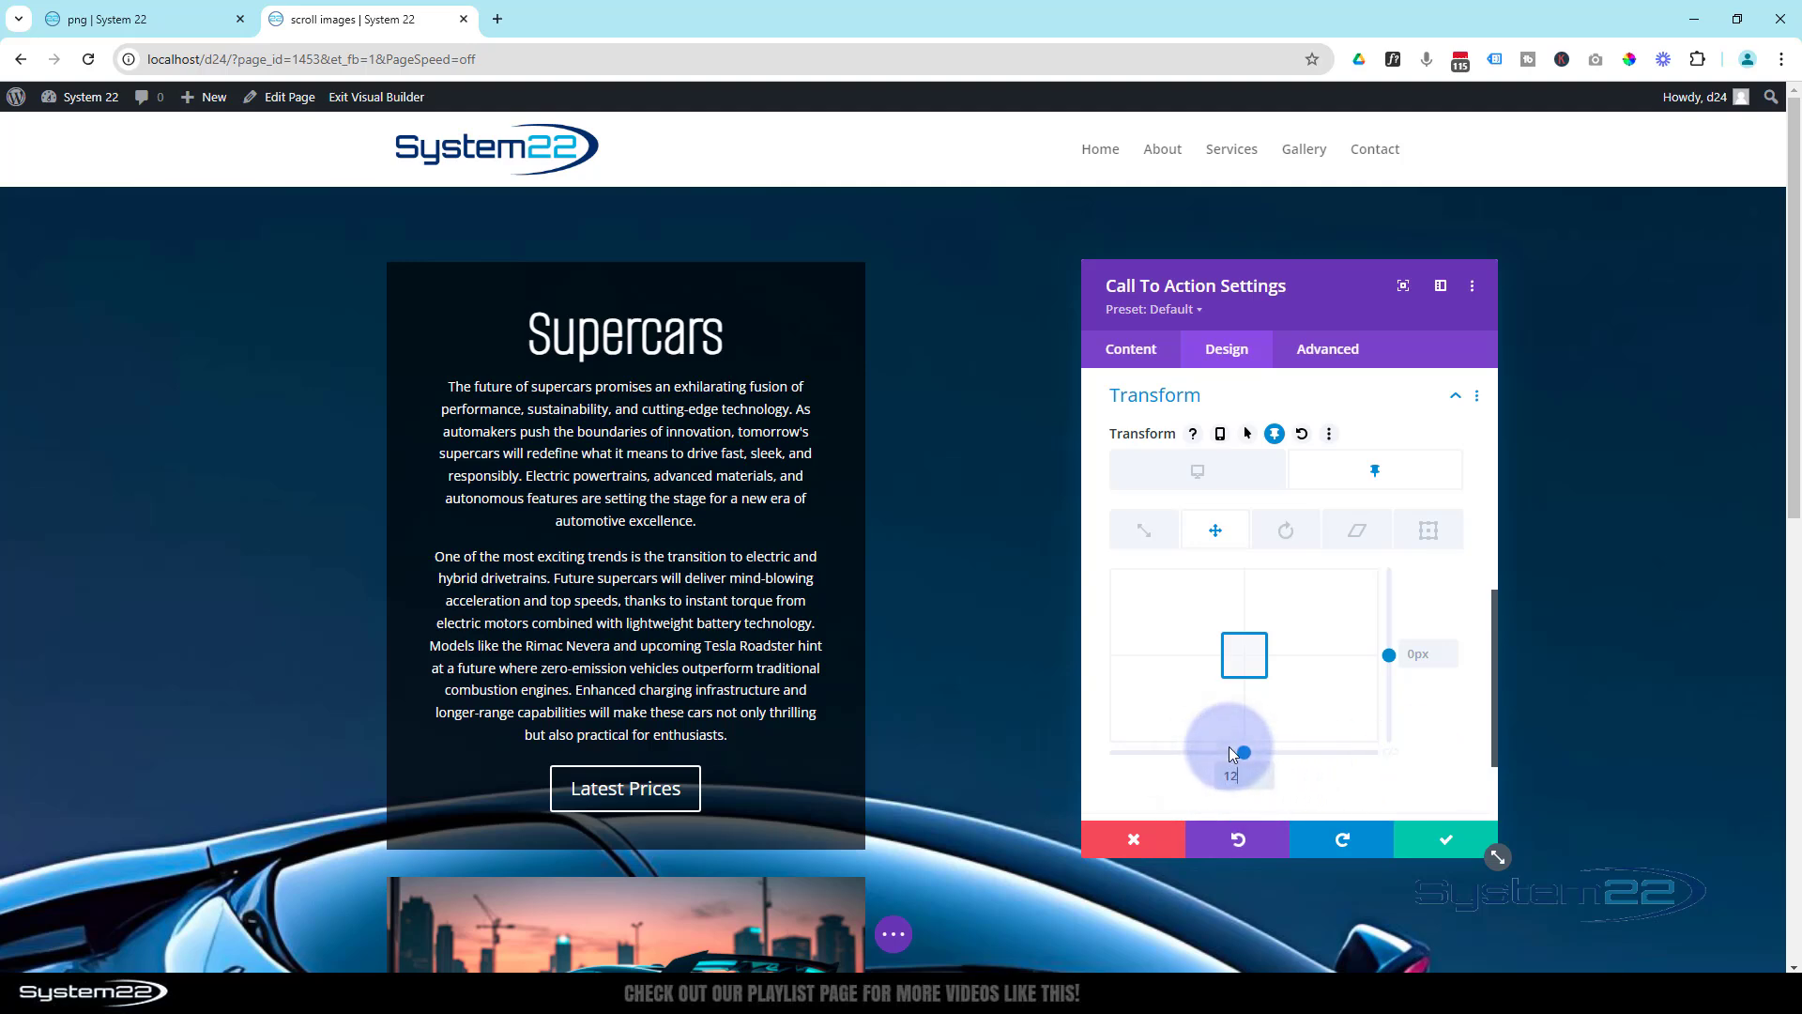
{"action": "type", "text": "120"}
{"action": "type", "text": "px"}
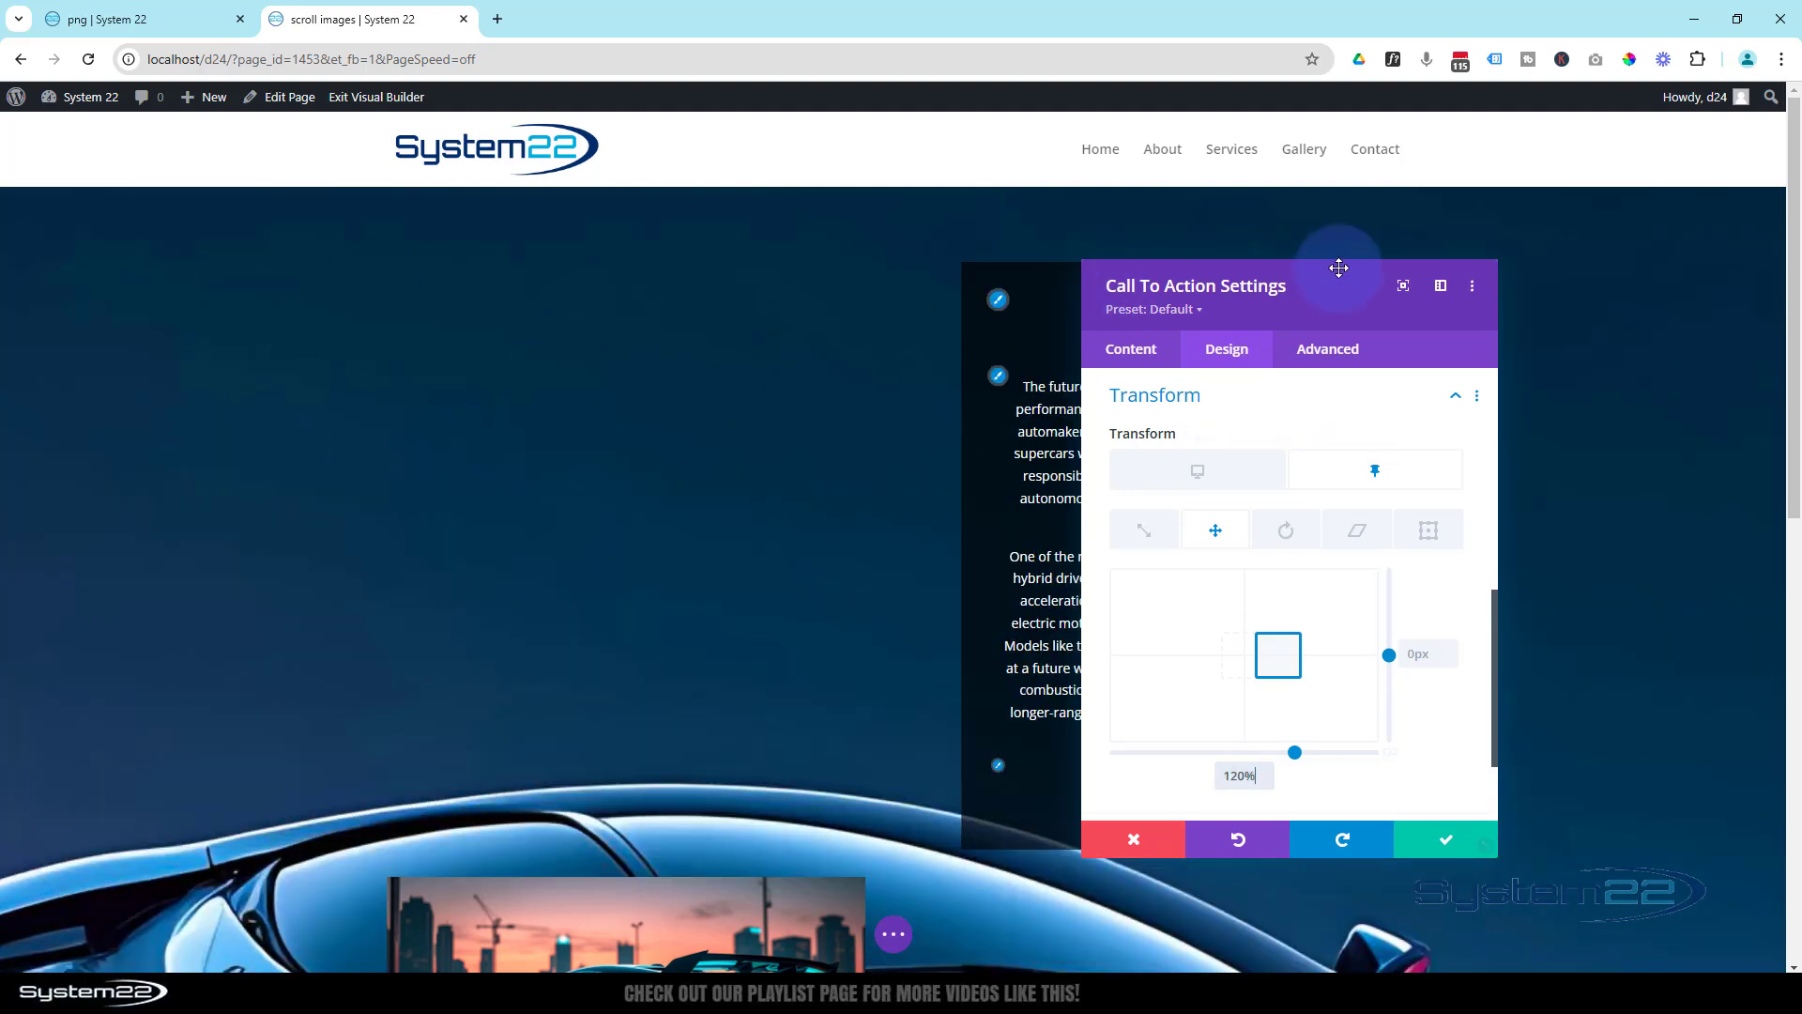
- Move the settings window clear of the Call To Action and check its shifted position while the page scrolls
{"action": "left_click_drag", "start_coordinate": [1340, 287], "coordinate": [1678, 292]}
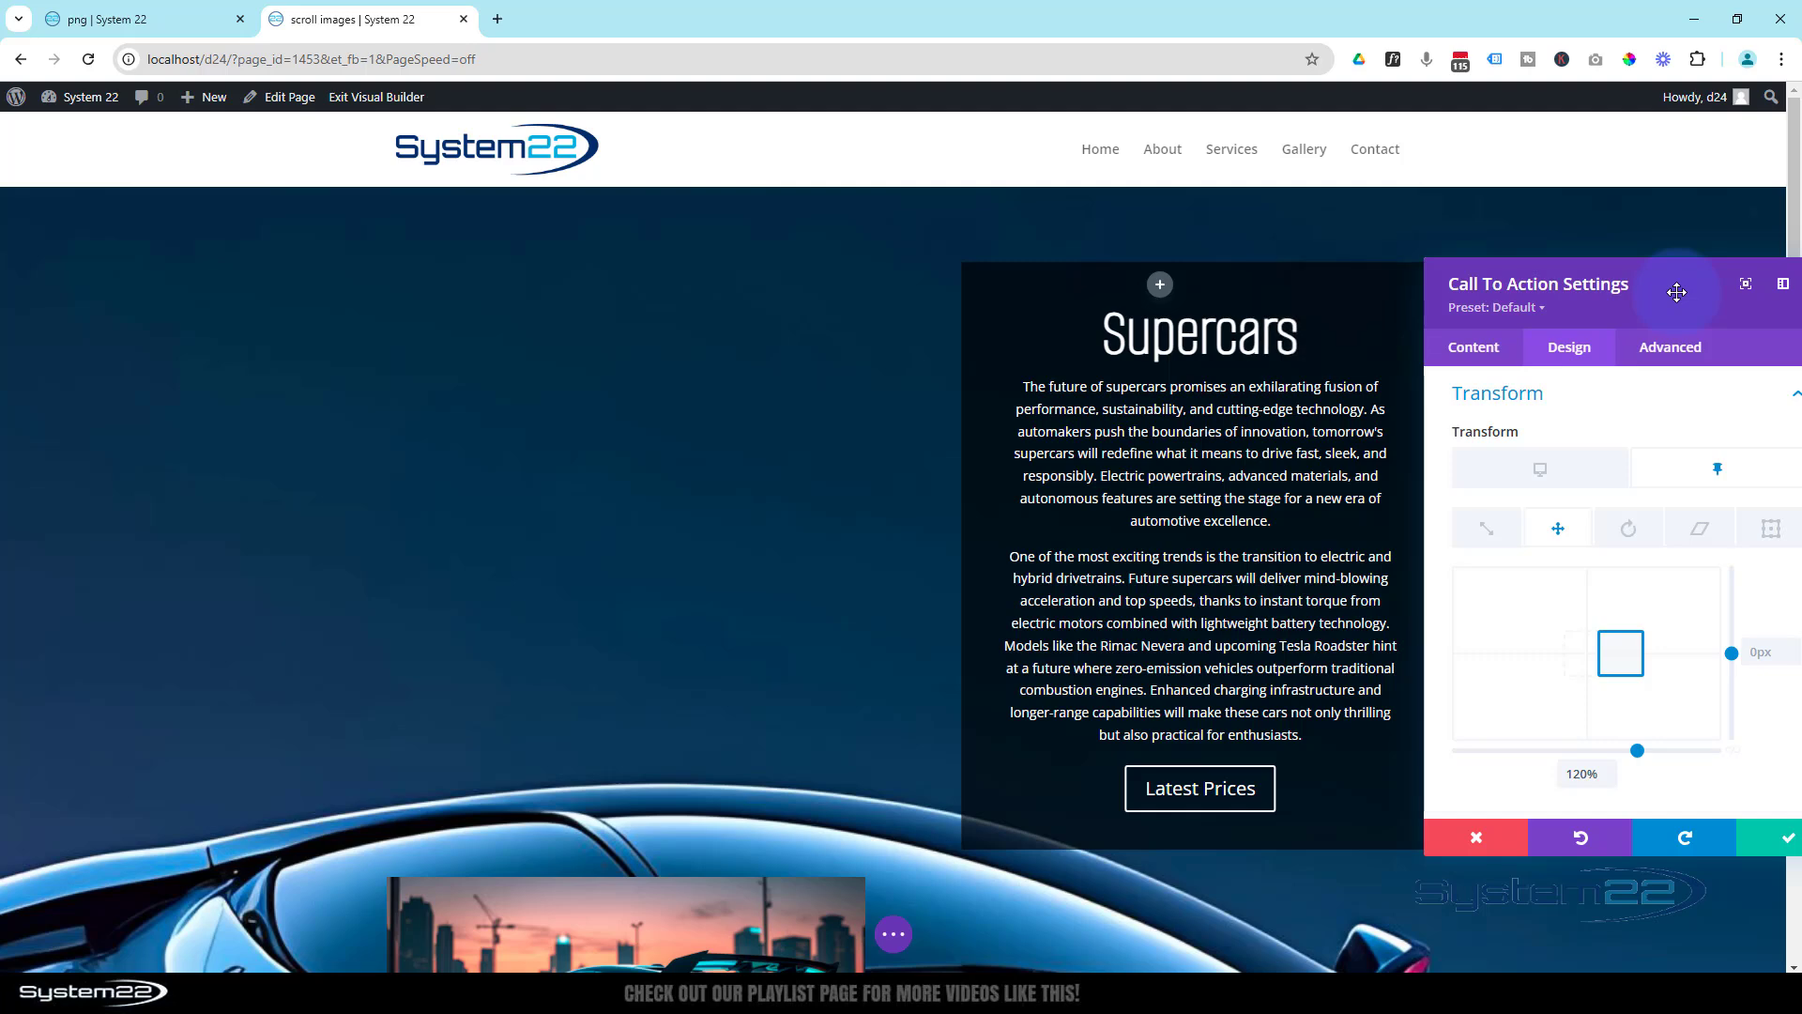
{"action": "scroll", "coordinate": [756, 394], "scroll_direction": "down", "scroll_amount": 1}
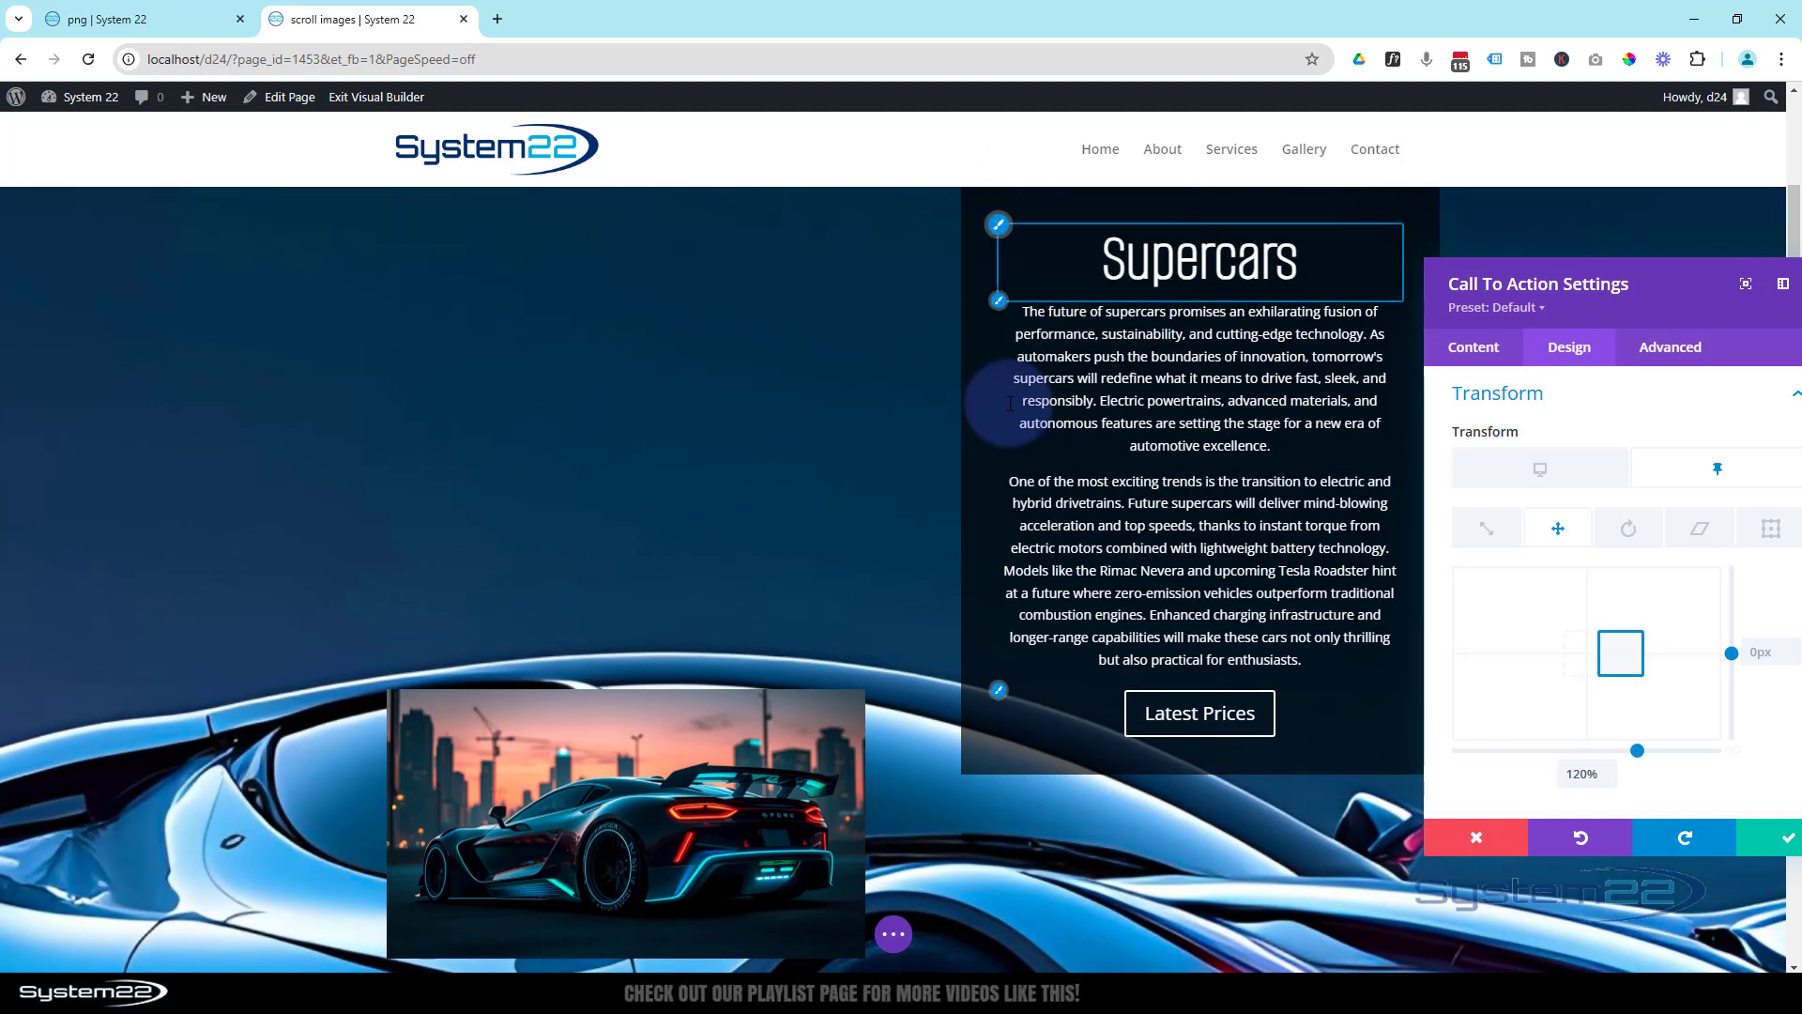
{"action": "scroll", "coordinate": [1010, 411], "scroll_direction": "up", "scroll_amount": 1}
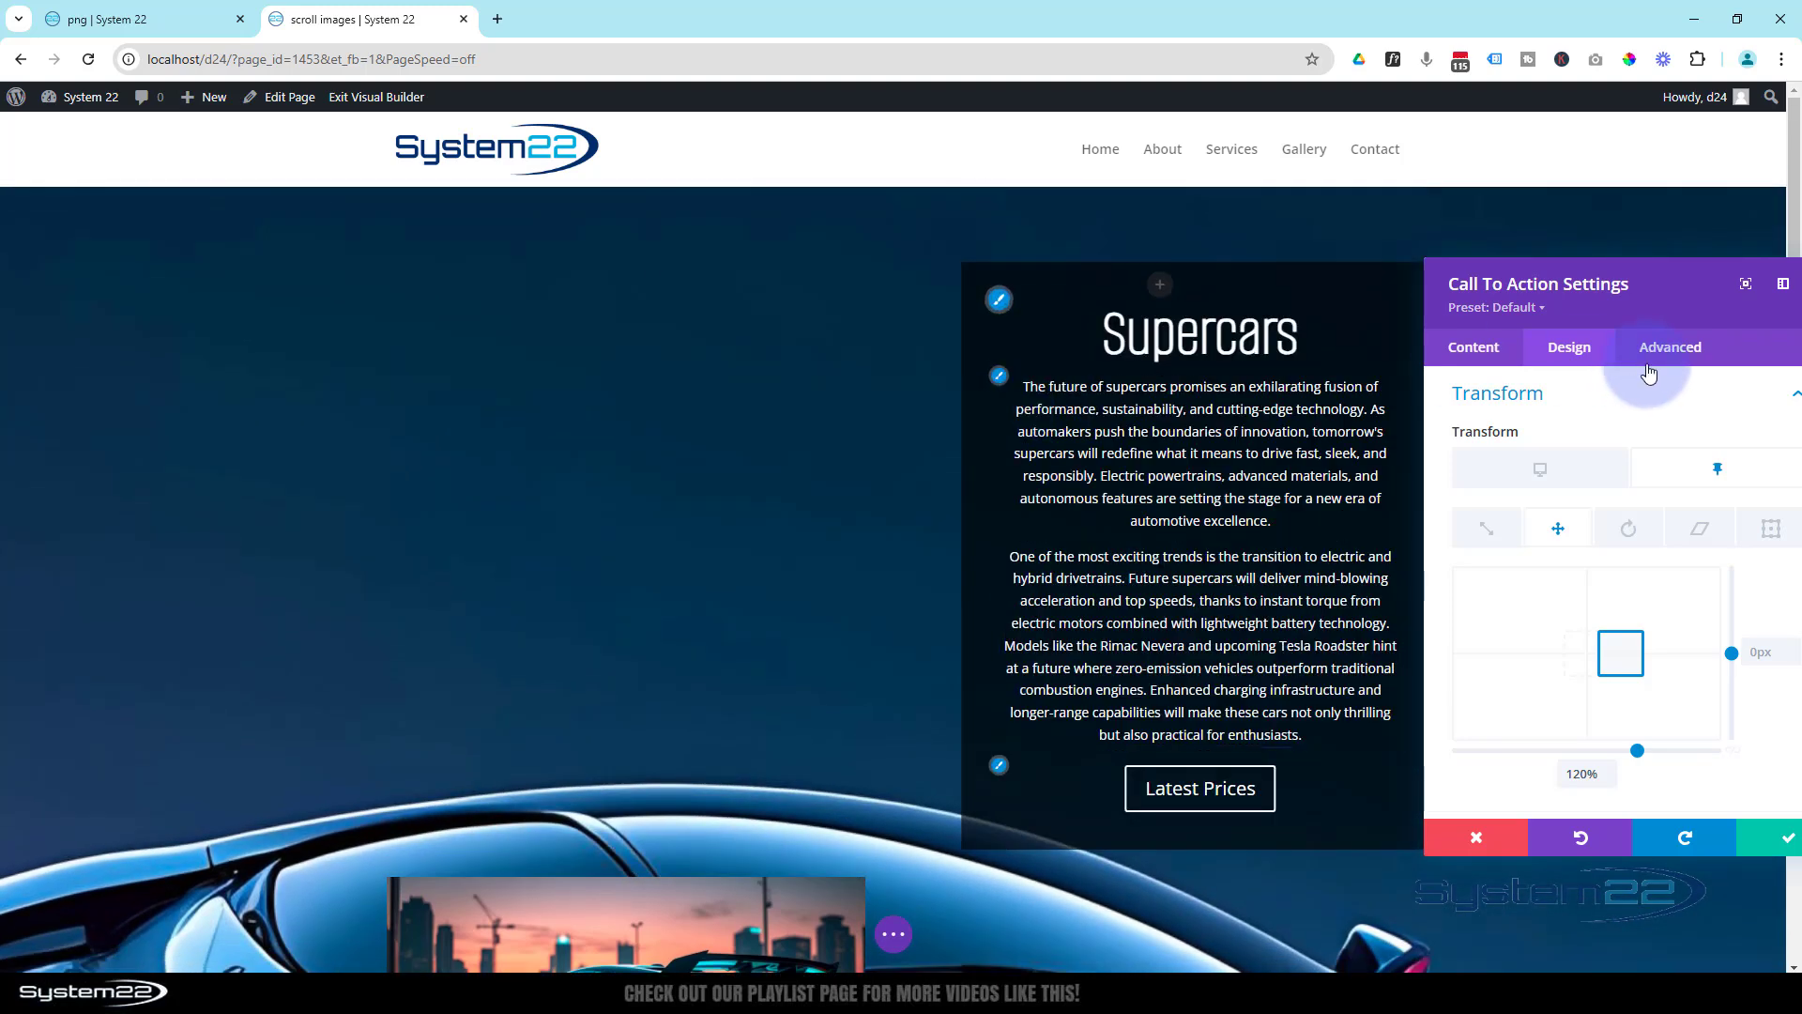
- Set the Call To Action's Sticky Top Offset to 50px in the Scroll Effects and save the module settings
{"action": "left_click", "coordinate": [1683, 348]}
{"action": "scroll", "coordinate": [1577, 644], "scroll_direction": "down", "scroll_amount": 2}
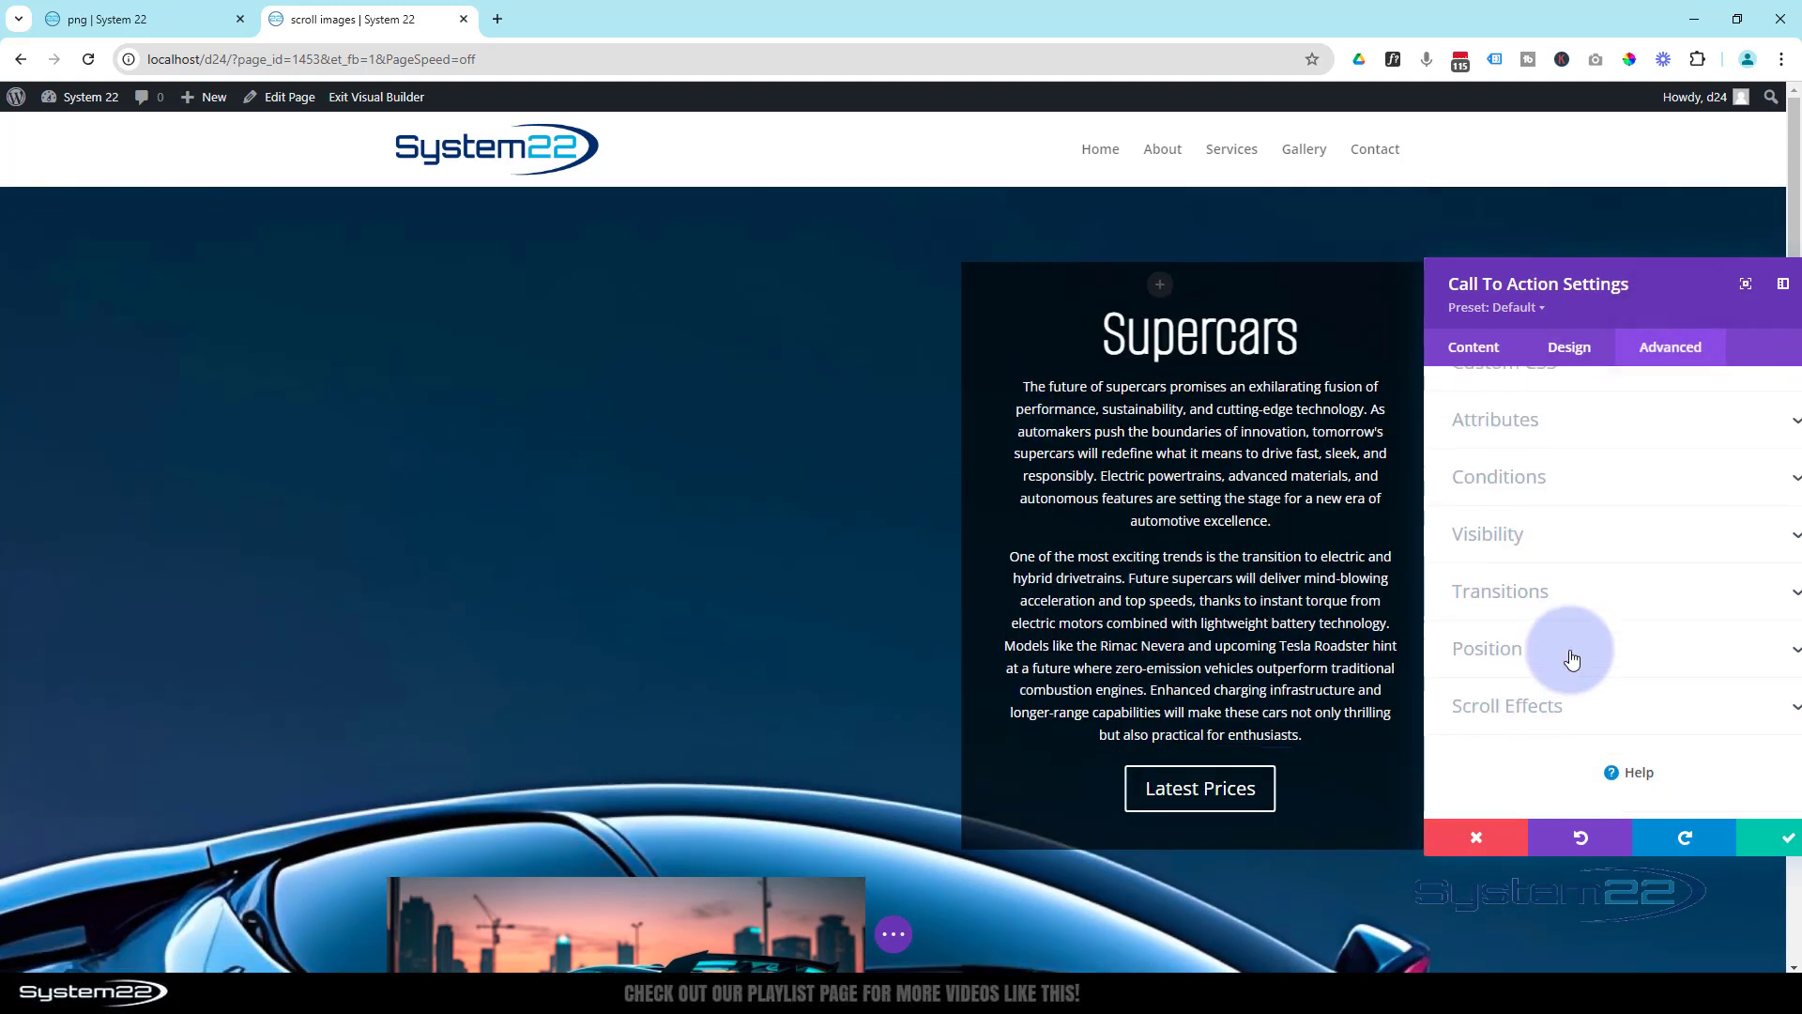
{"action": "left_click", "coordinate": [1577, 713]}
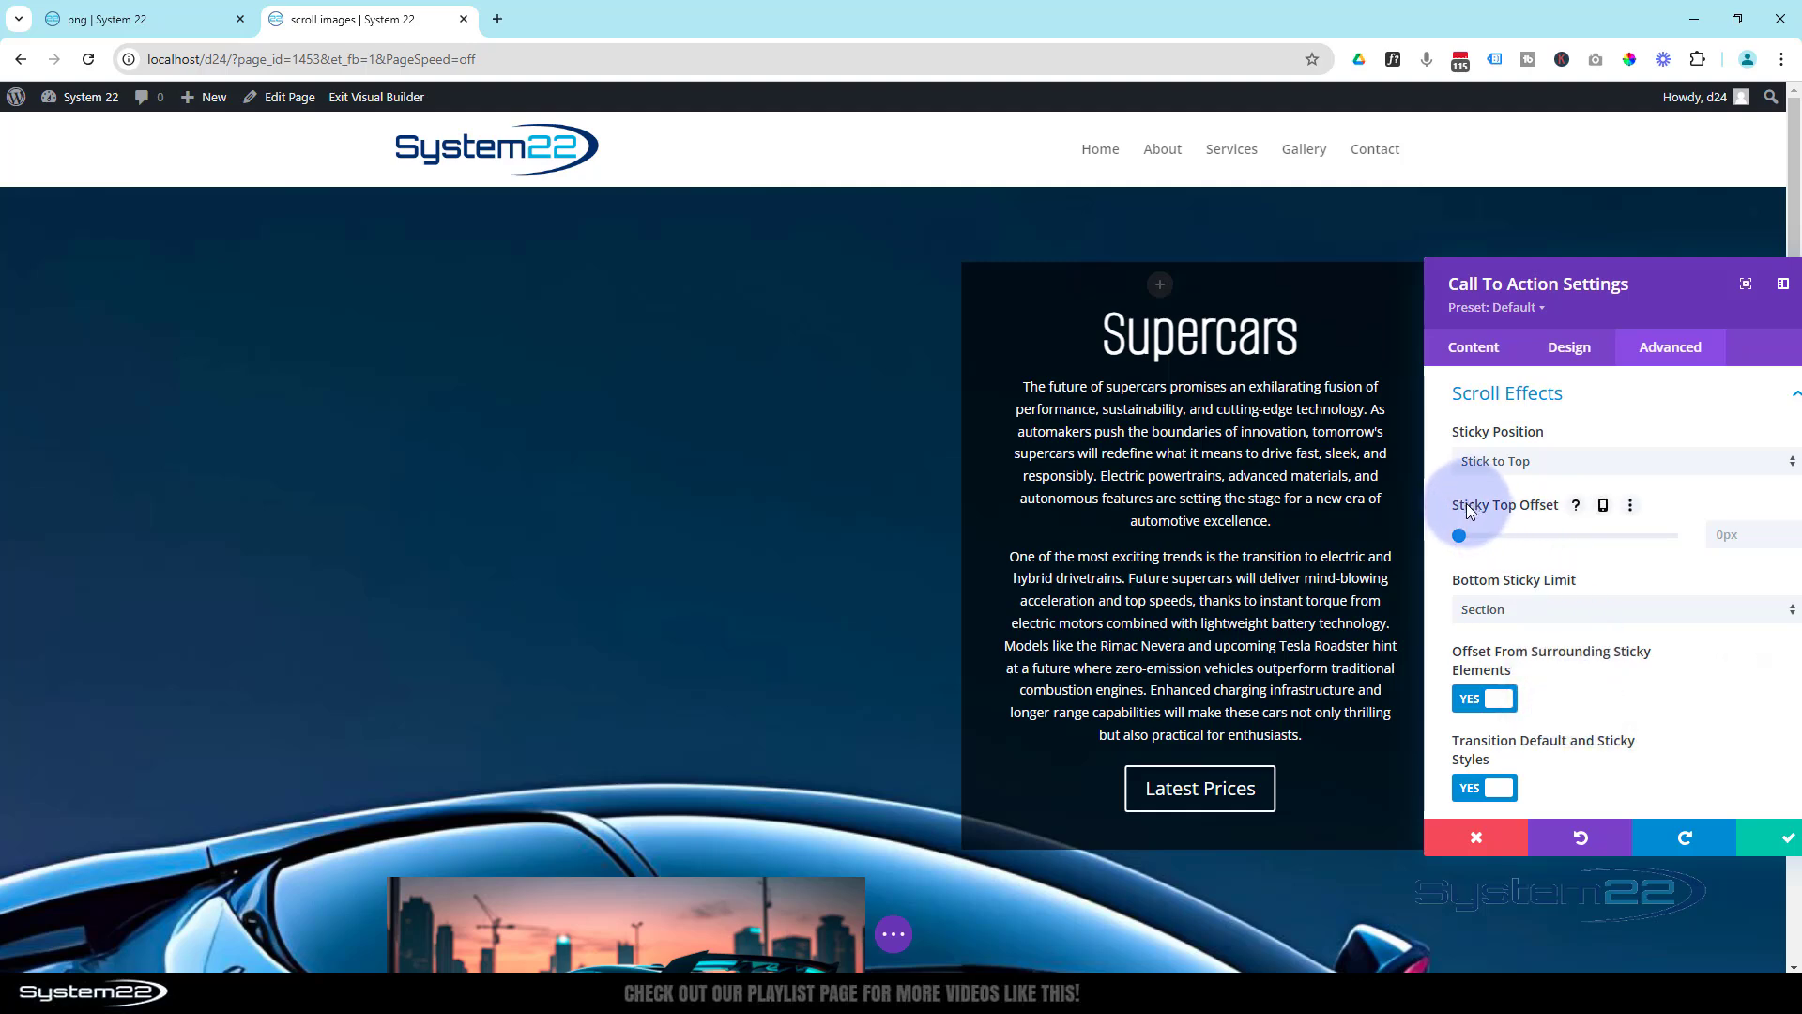
{"action": "left_click", "coordinate": [1733, 537]}
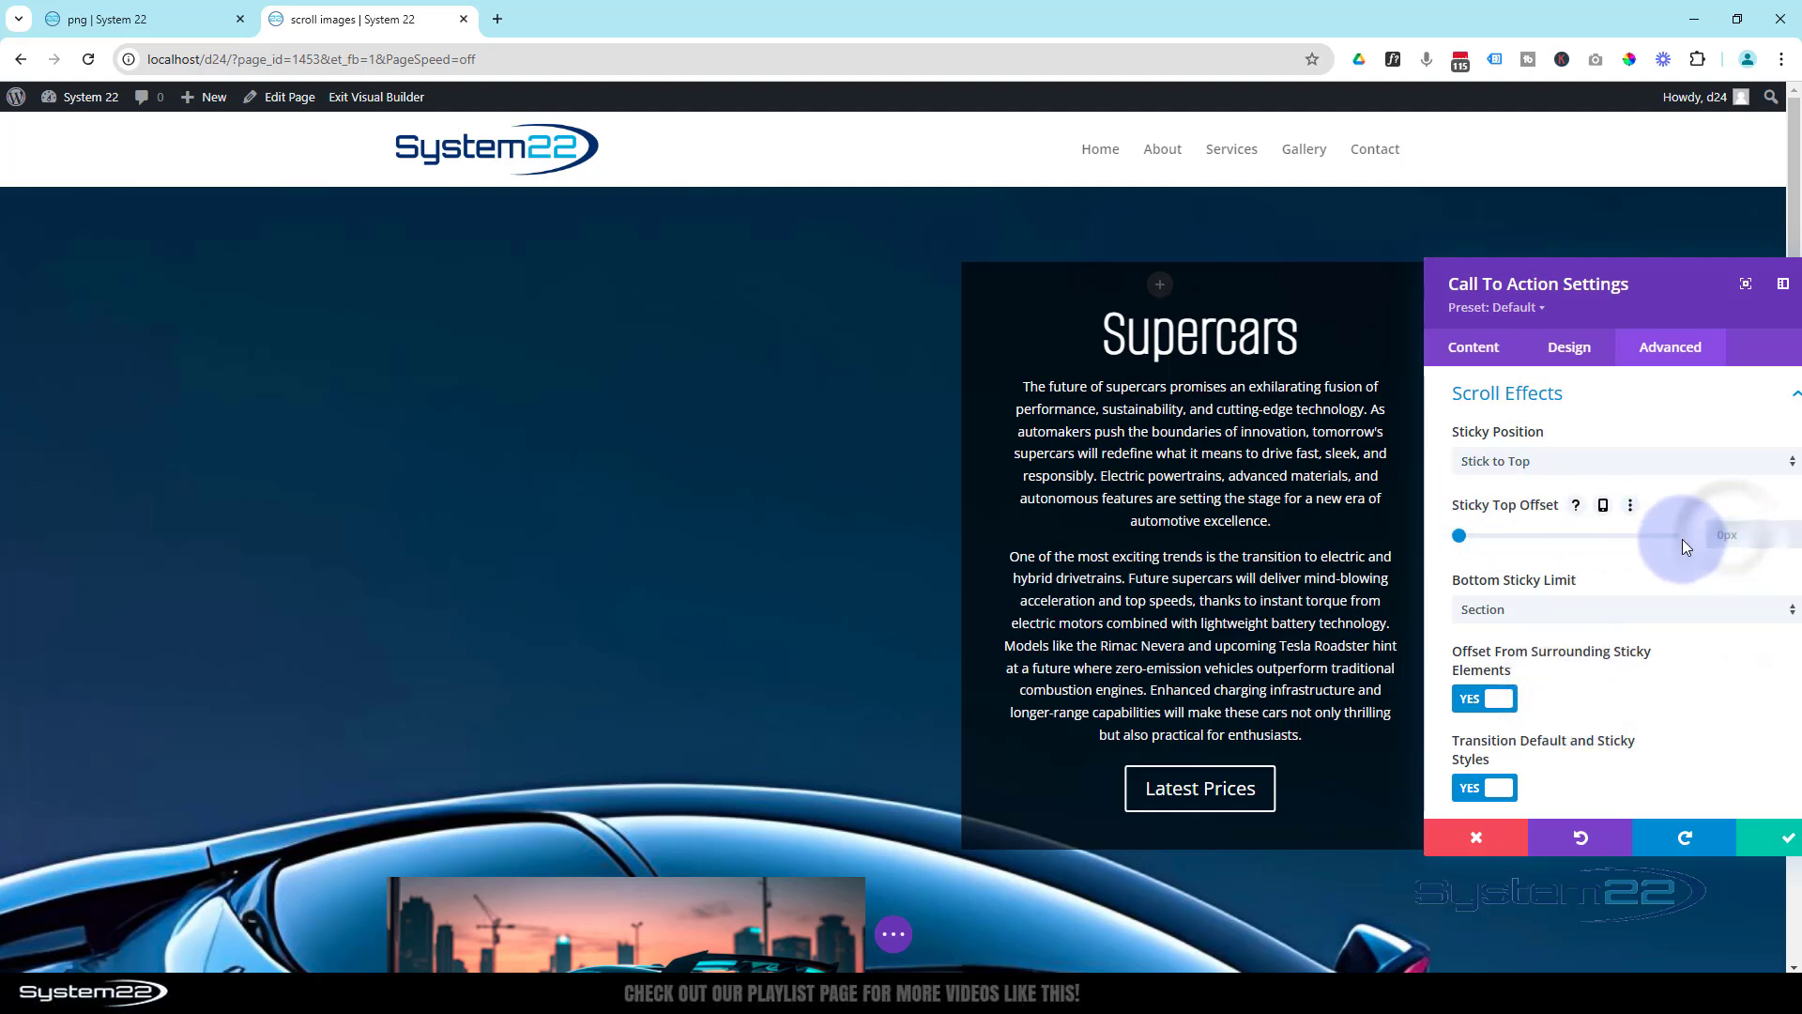
{"action": "type", "text": "50px"}
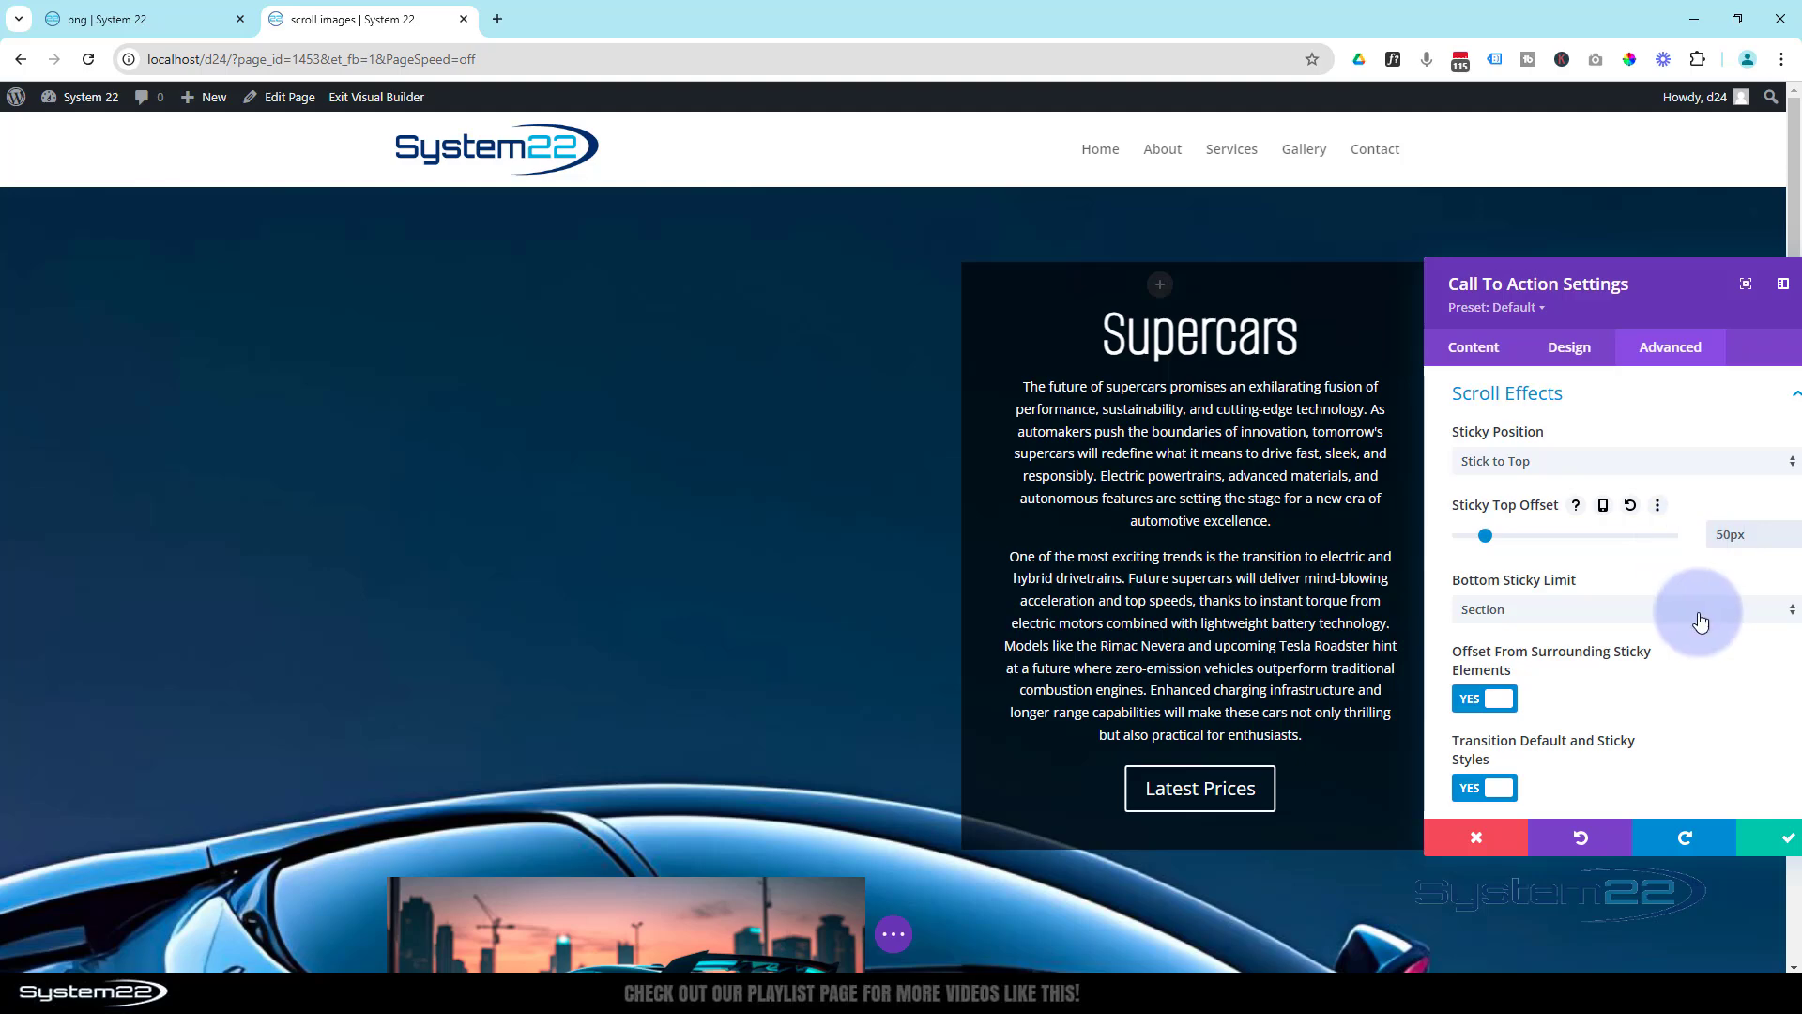
{"action": "left_click", "coordinate": [1778, 842]}
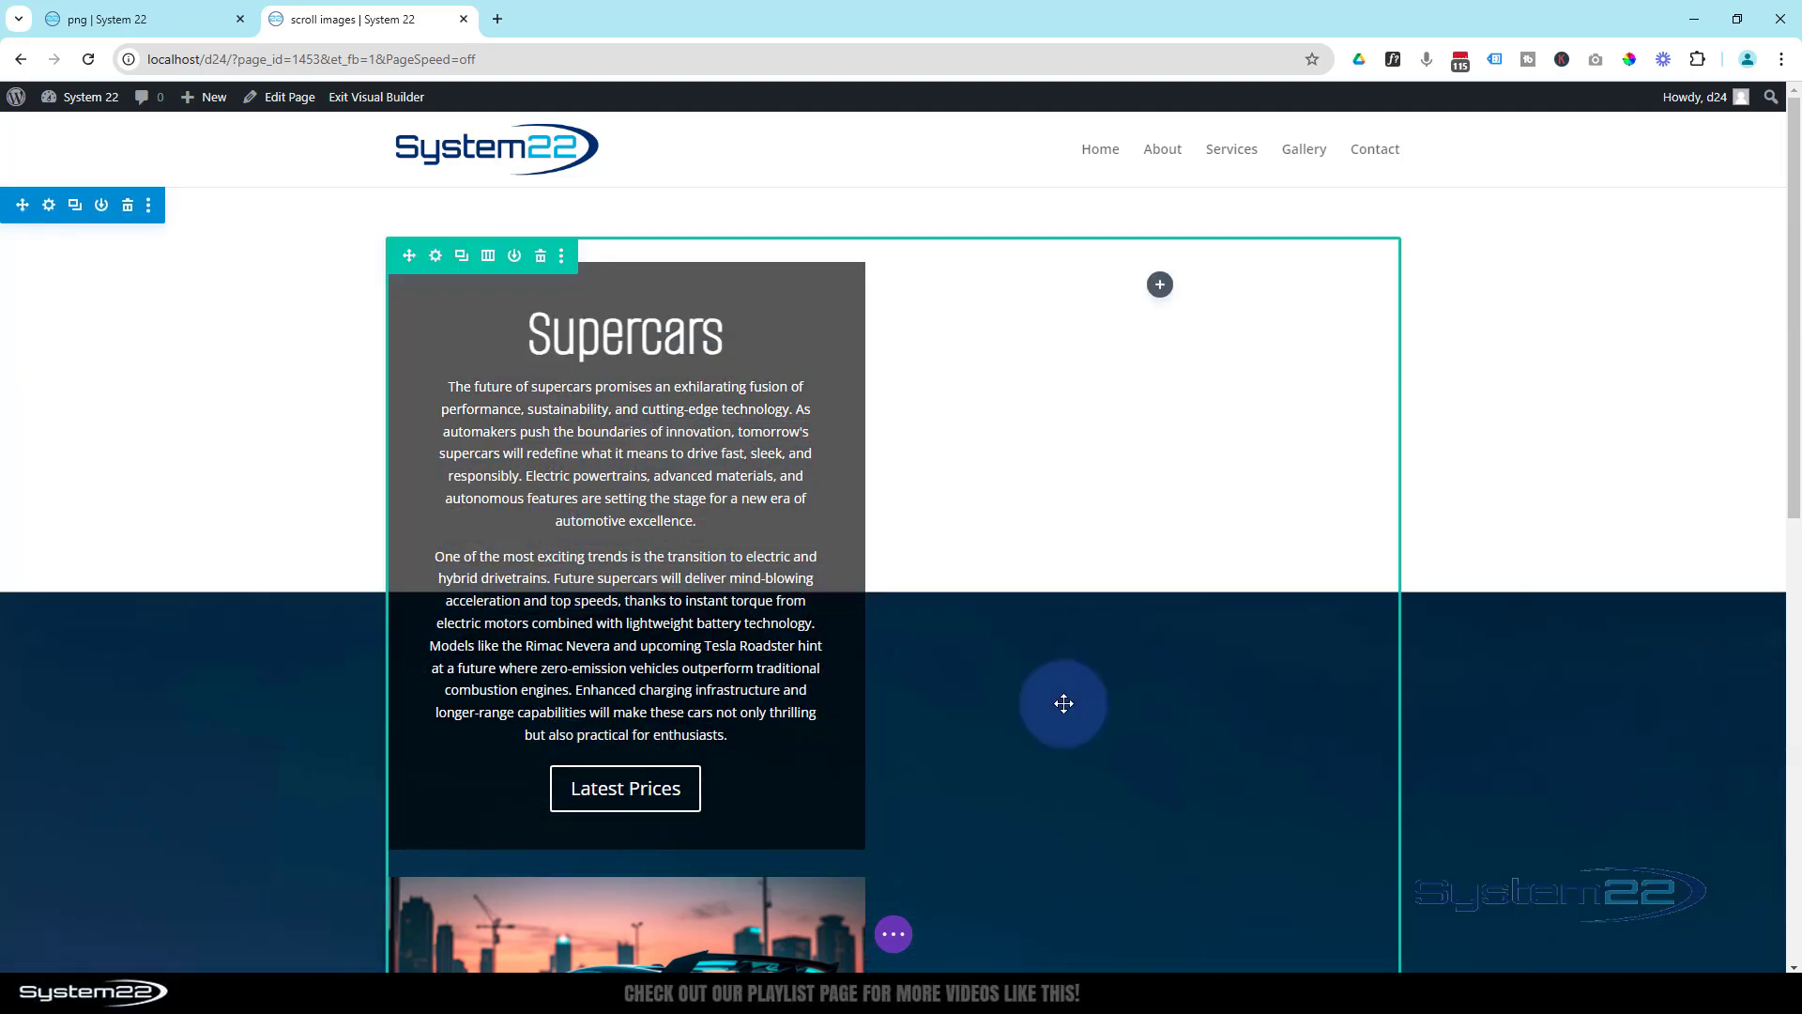
- Check in the builder how the Call To Action moves beside the scrolling images and where it stops in the section
{"action": "scroll", "coordinate": [1064, 703], "scroll_direction": "down", "scroll_amount": 5}
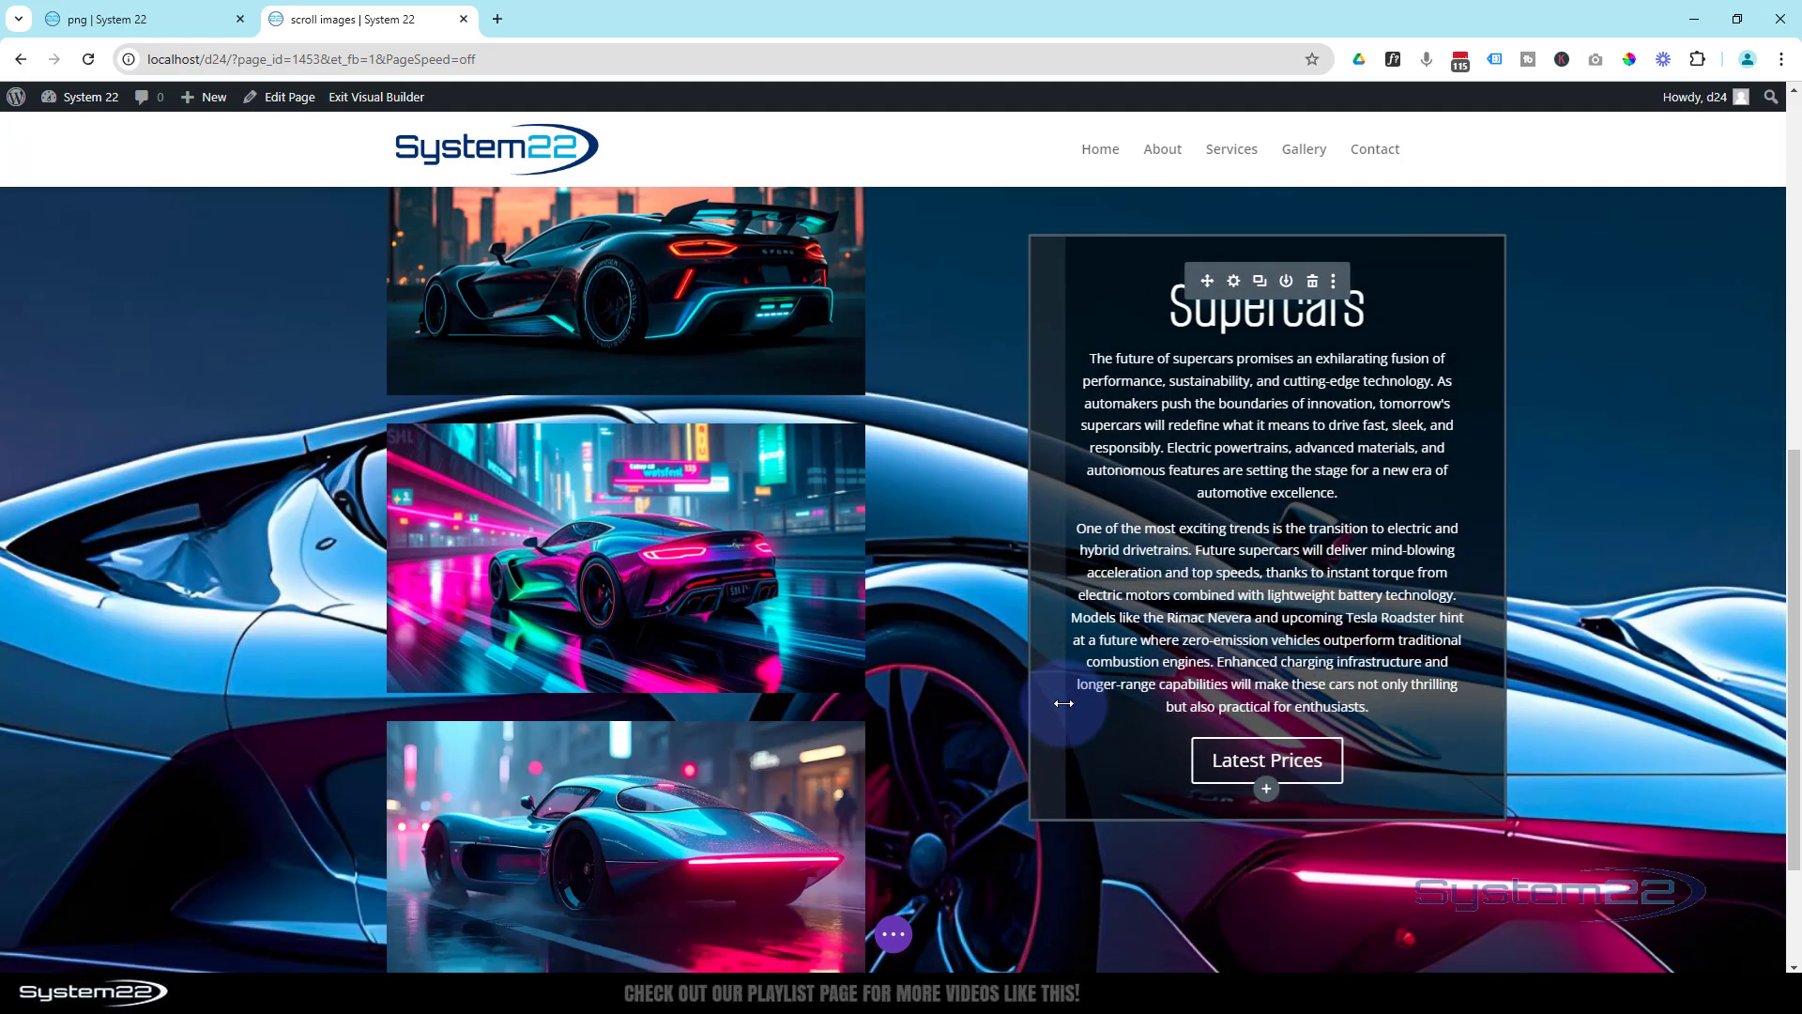
{"action": "scroll", "coordinate": [946, 503], "scroll_direction": "down", "scroll_amount": 3}
{"action": "scroll", "coordinate": [947, 502], "scroll_direction": "up", "scroll_amount": 5}
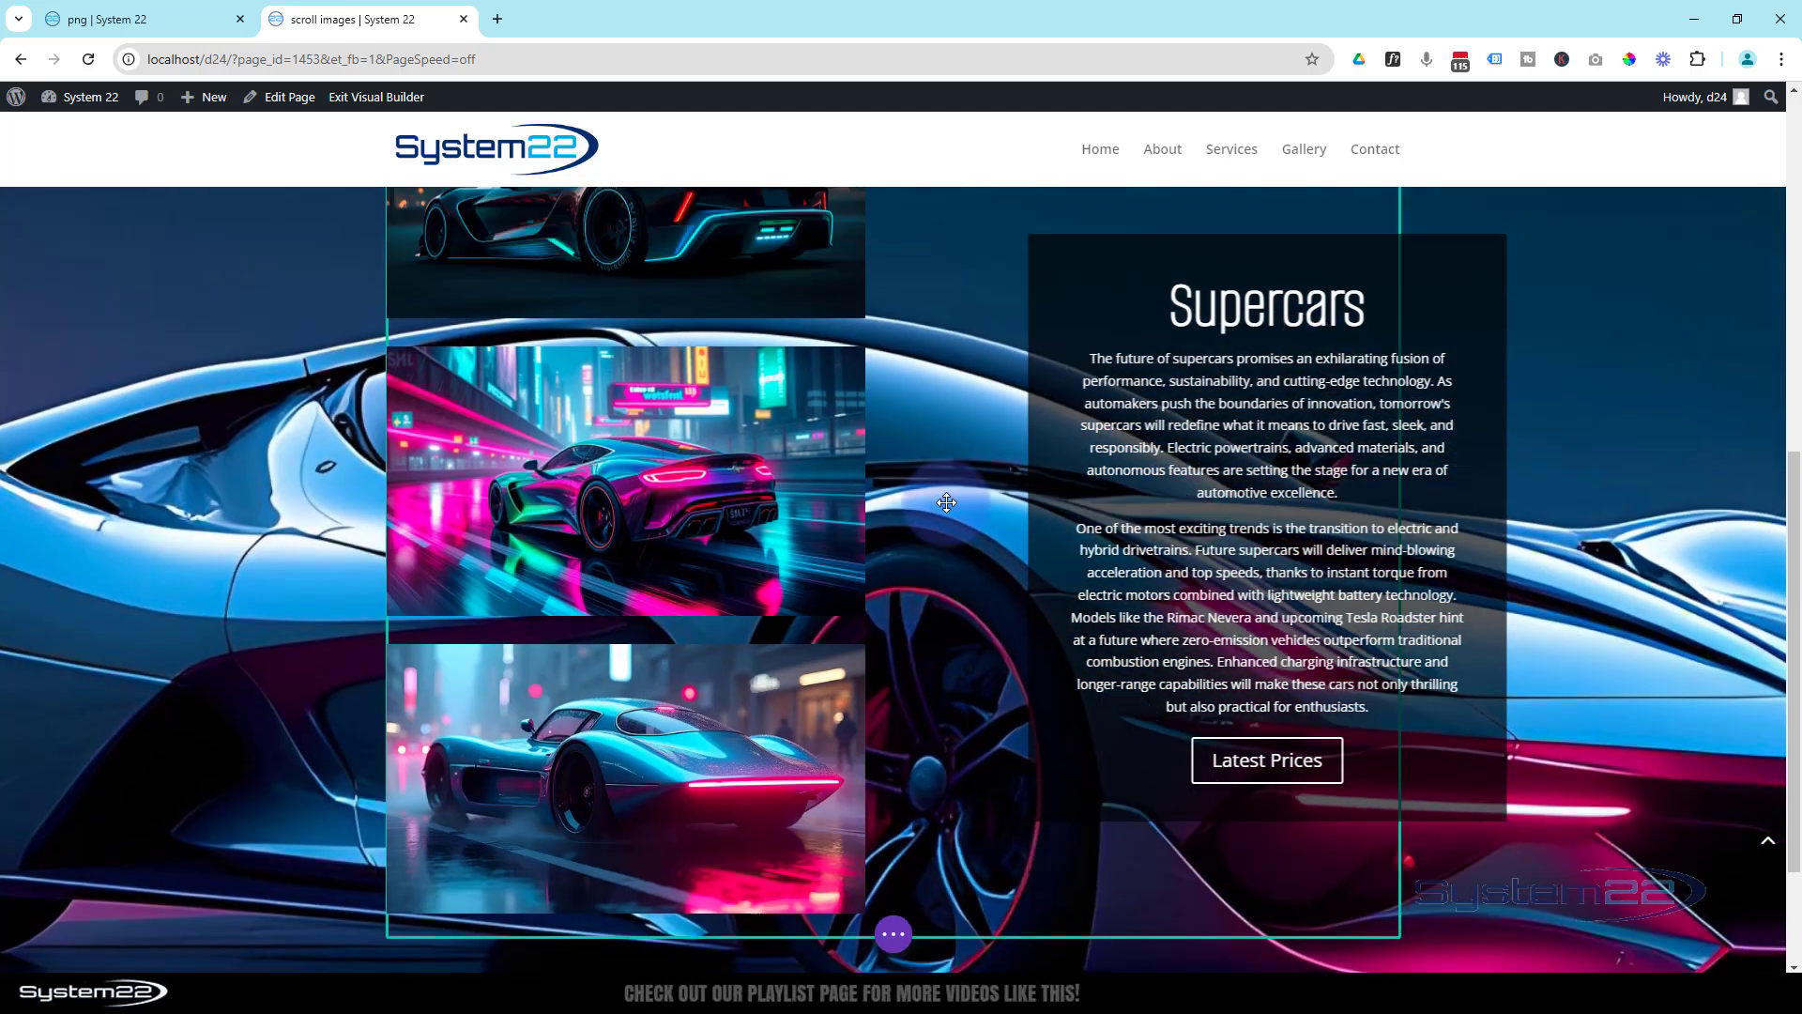
{"action": "scroll", "coordinate": [946, 502], "scroll_direction": "down", "scroll_amount": 4}
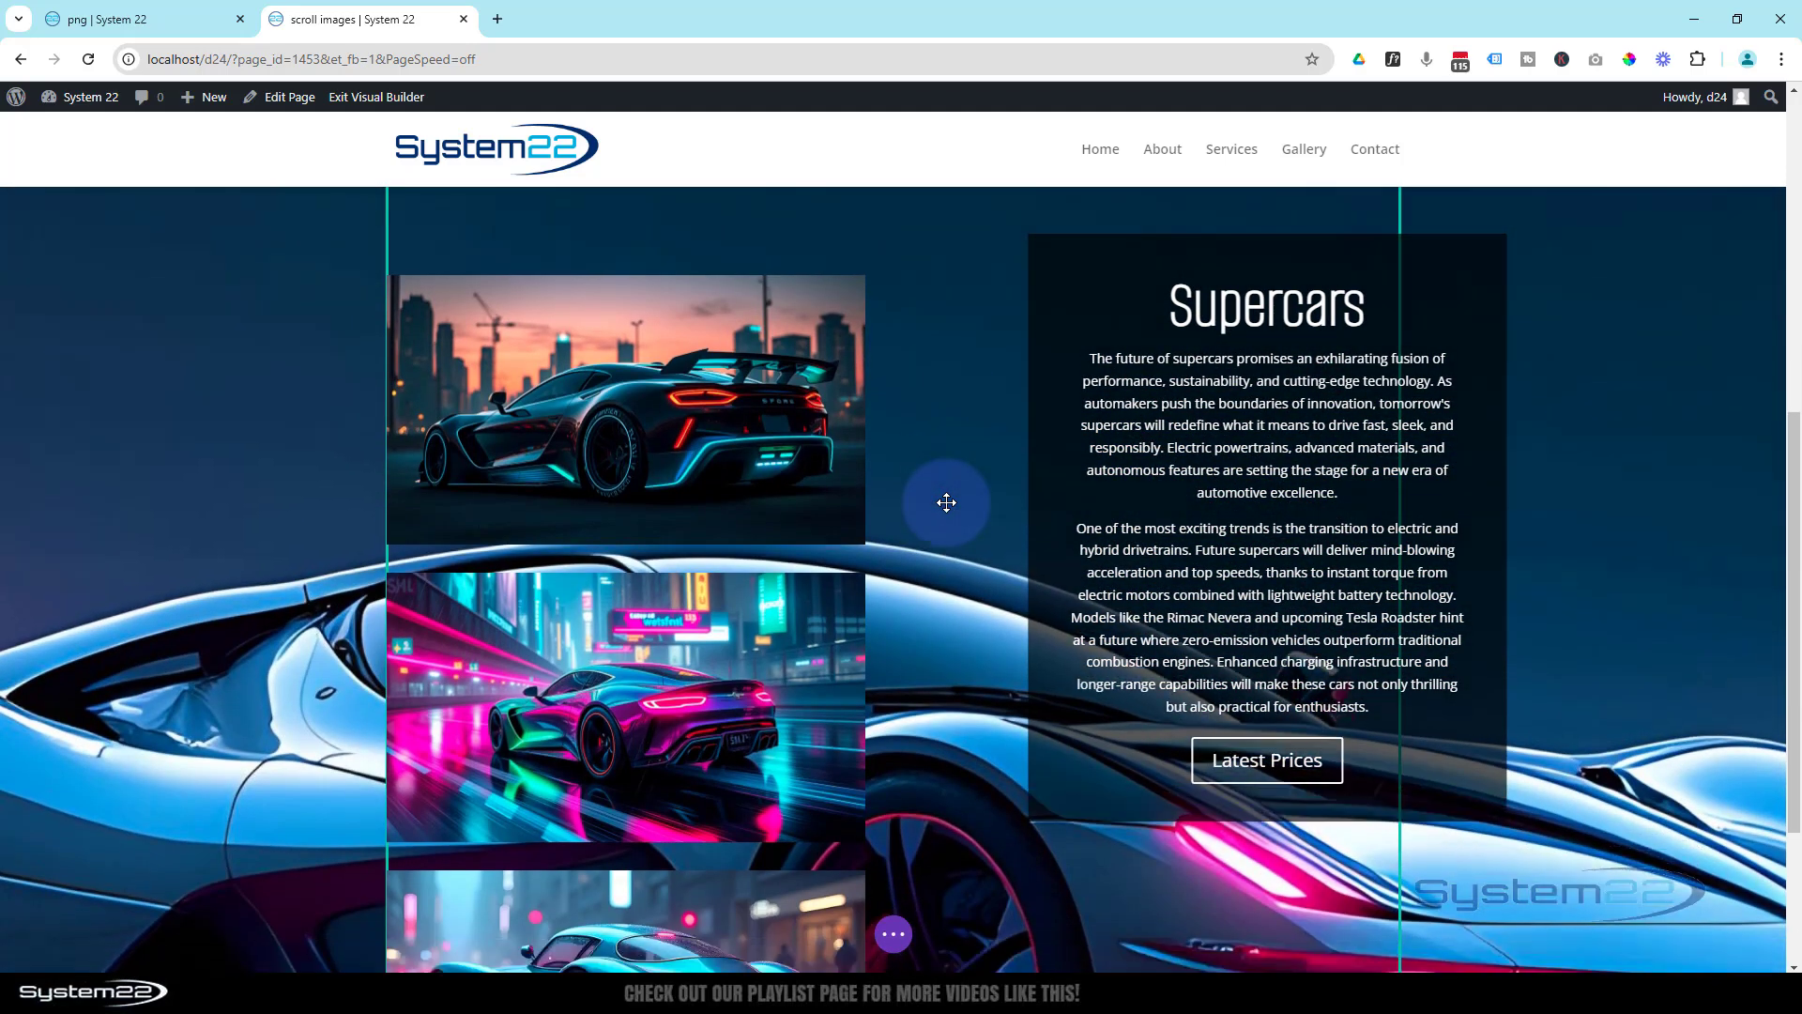
{"action": "scroll", "coordinate": [946, 502], "scroll_direction": "down", "scroll_amount": 2}
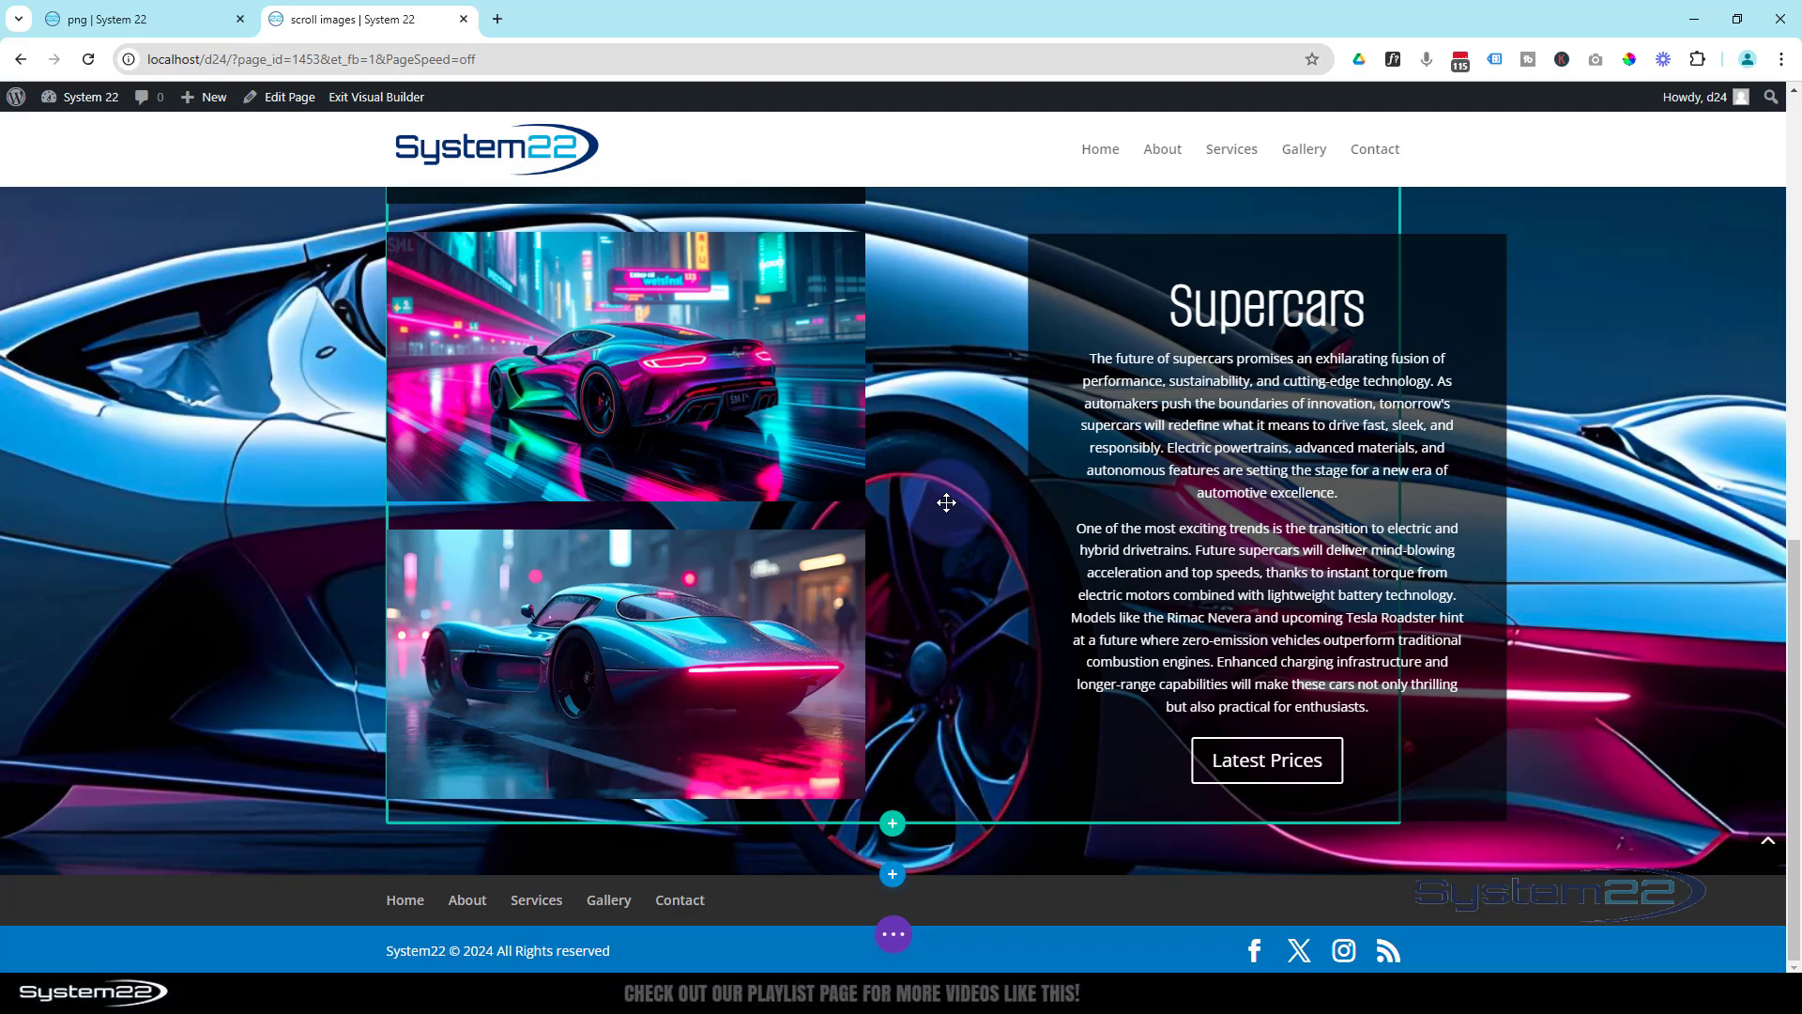
{"action": "scroll", "coordinate": [946, 502], "scroll_direction": "up", "scroll_amount": 2}
{"action": "scroll", "coordinate": [946, 503], "scroll_direction": "down", "scroll_amount": 2}
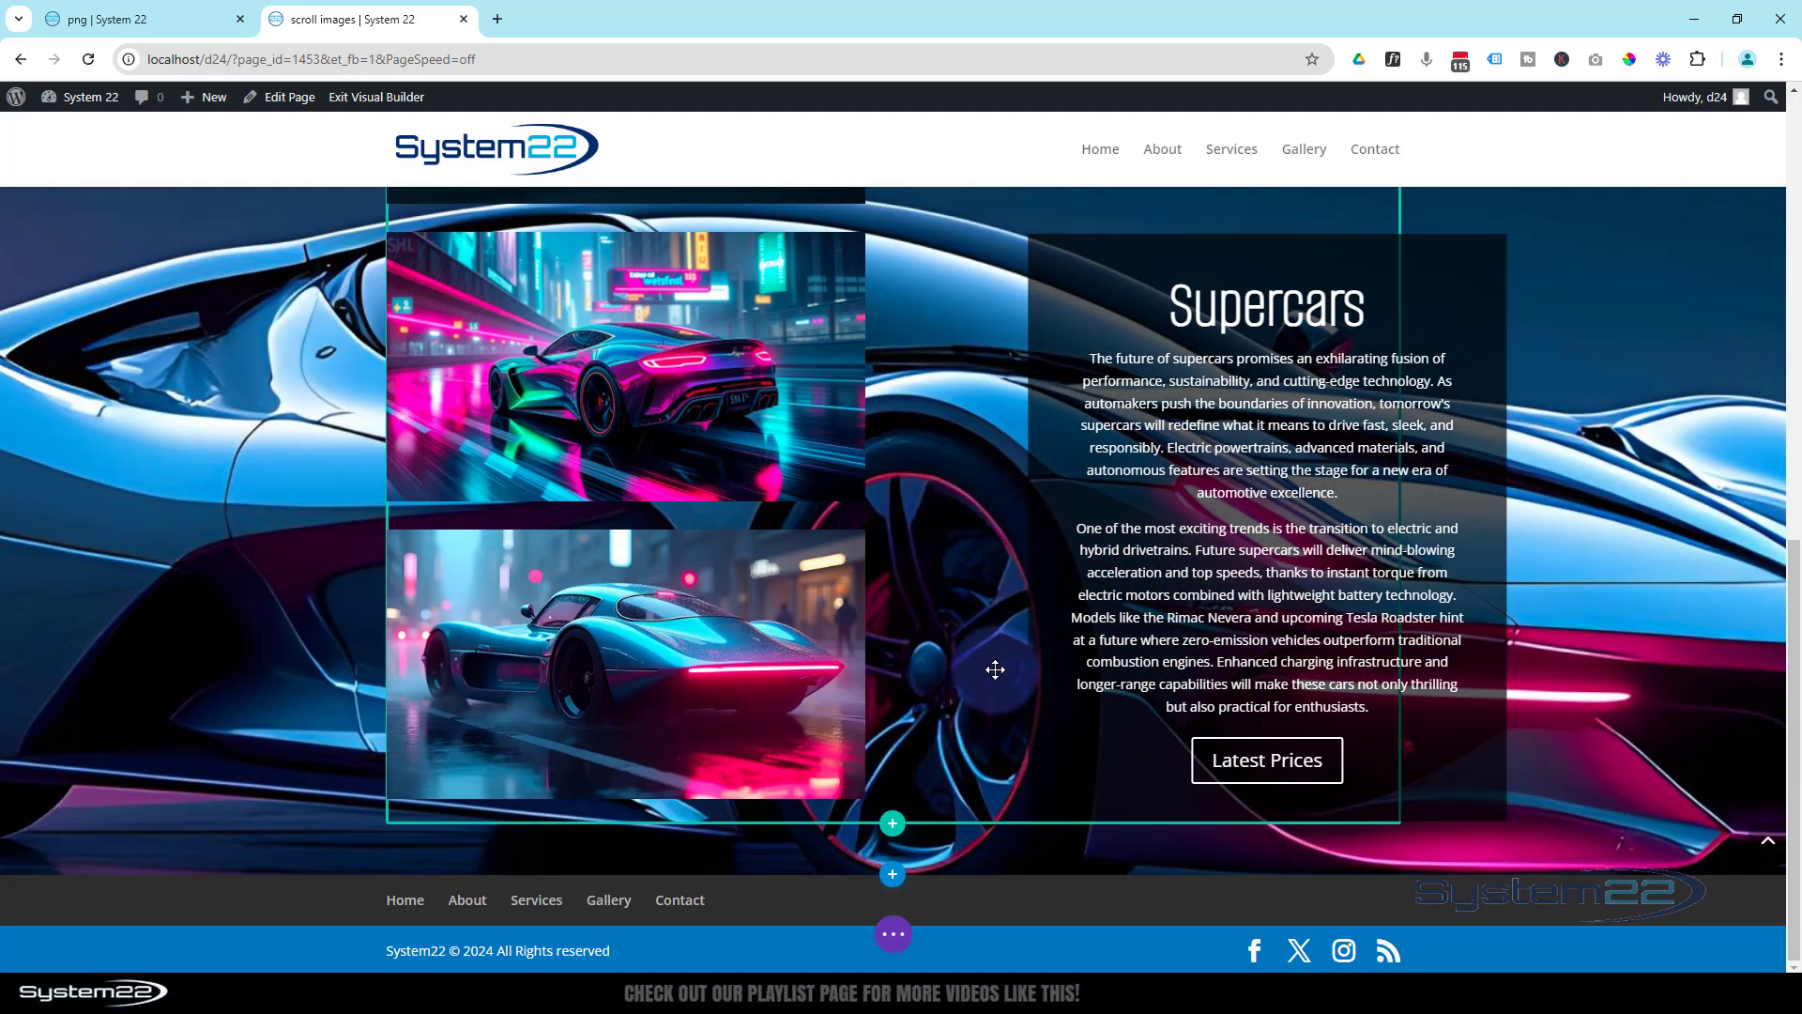
- Save the page, exit the Visual Builder and check the sticky Call To Action on the live page
{"action": "left_click", "coordinate": [892, 935]}
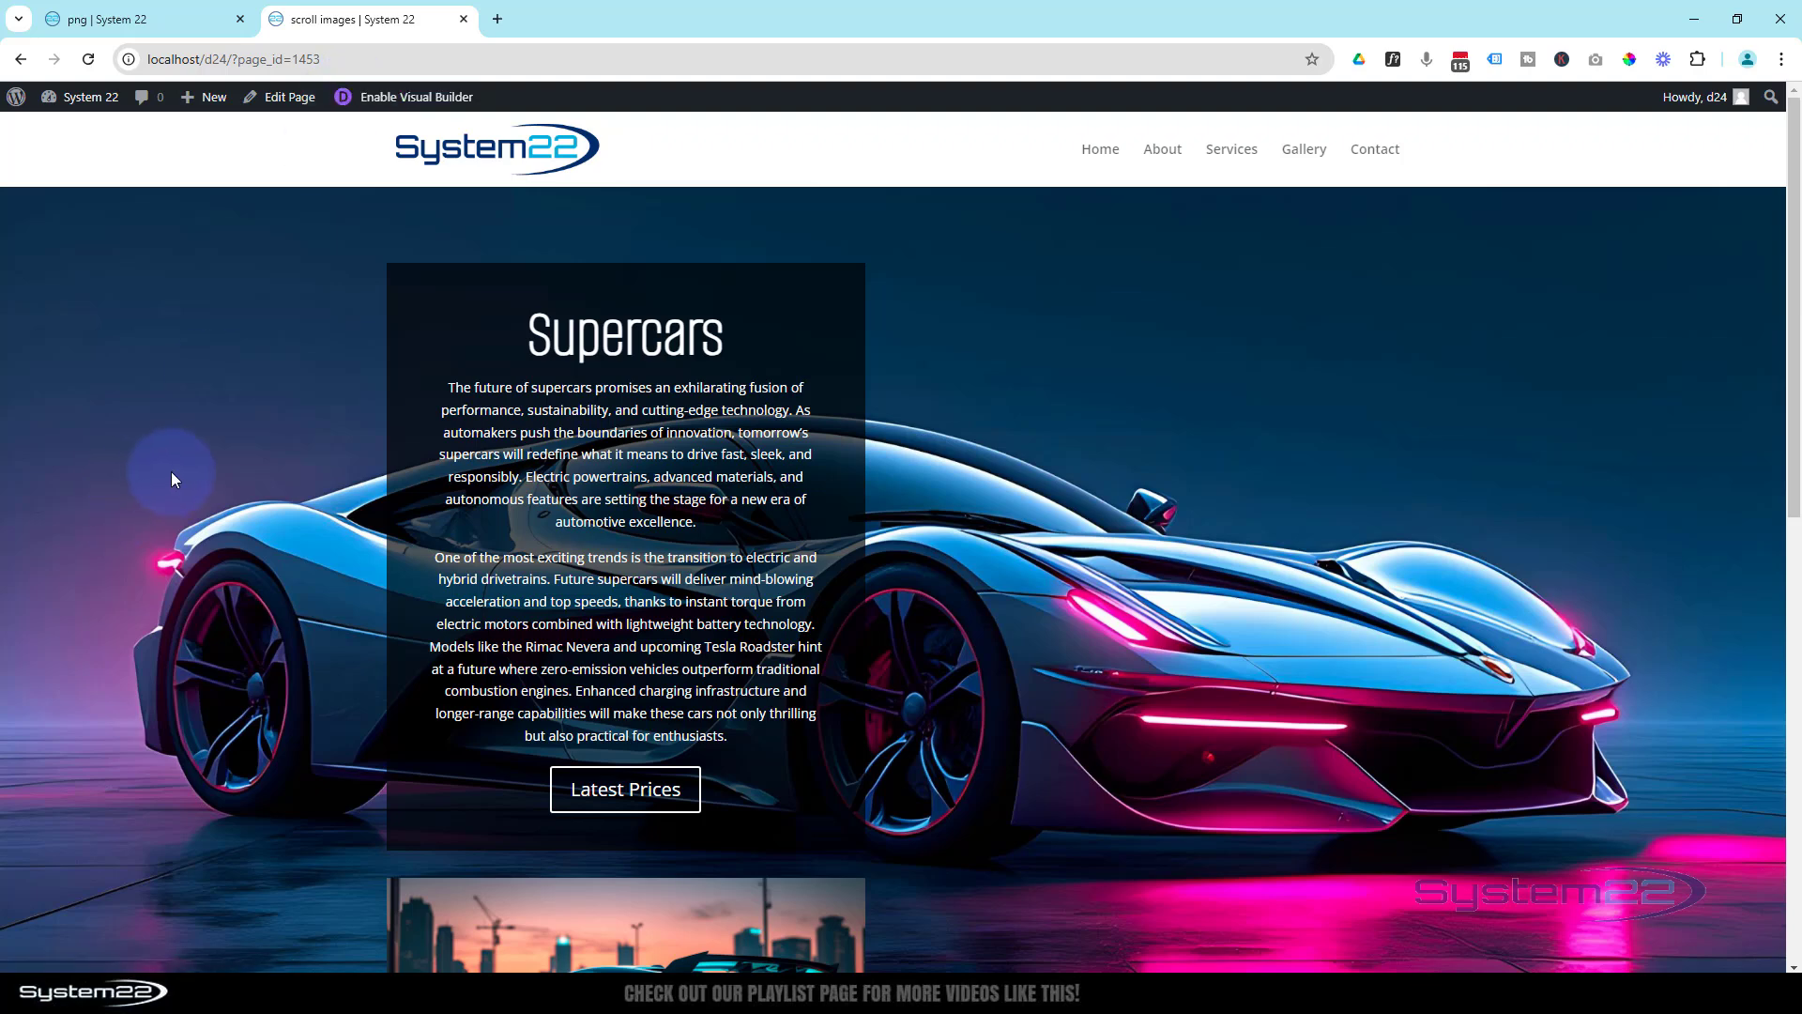
{"action": "scroll", "coordinate": [171, 471], "scroll_direction": "down", "scroll_amount": 3}
{"action": "scroll", "coordinate": [171, 471], "scroll_direction": "down", "scroll_amount": 5}
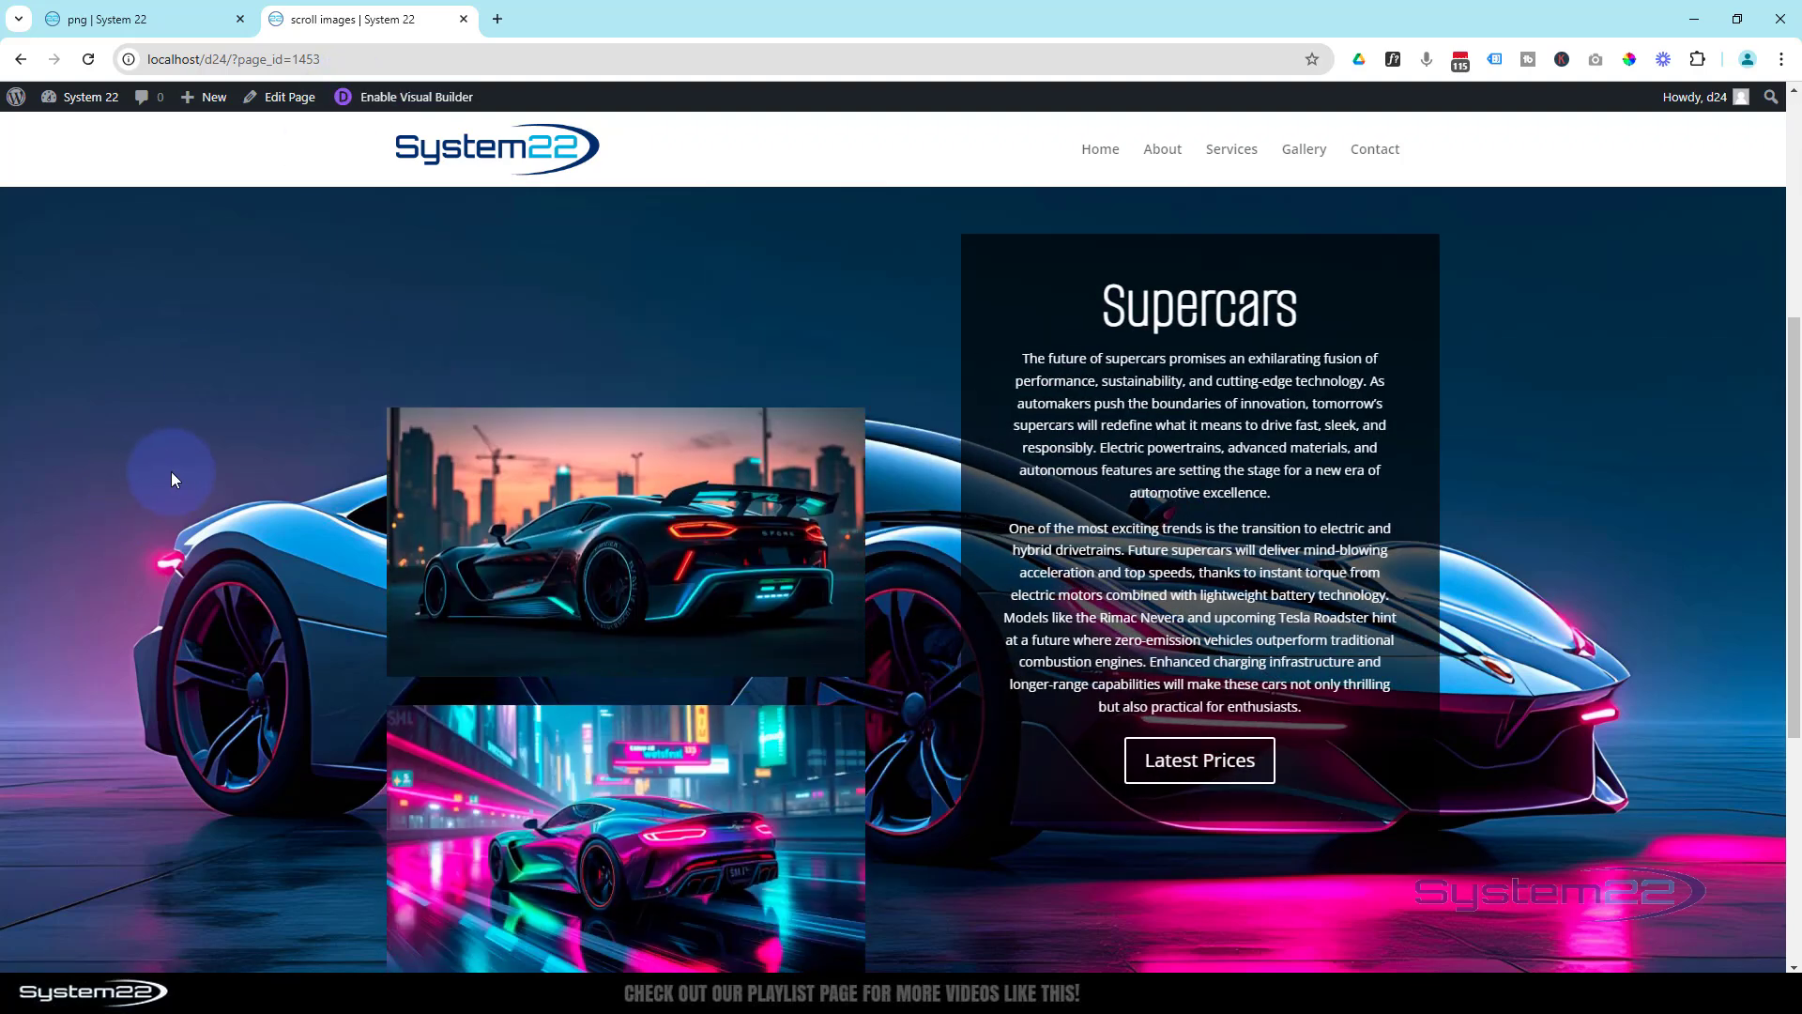
{"action": "scroll", "coordinate": [171, 474], "scroll_direction": "down", "scroll_amount": 2}
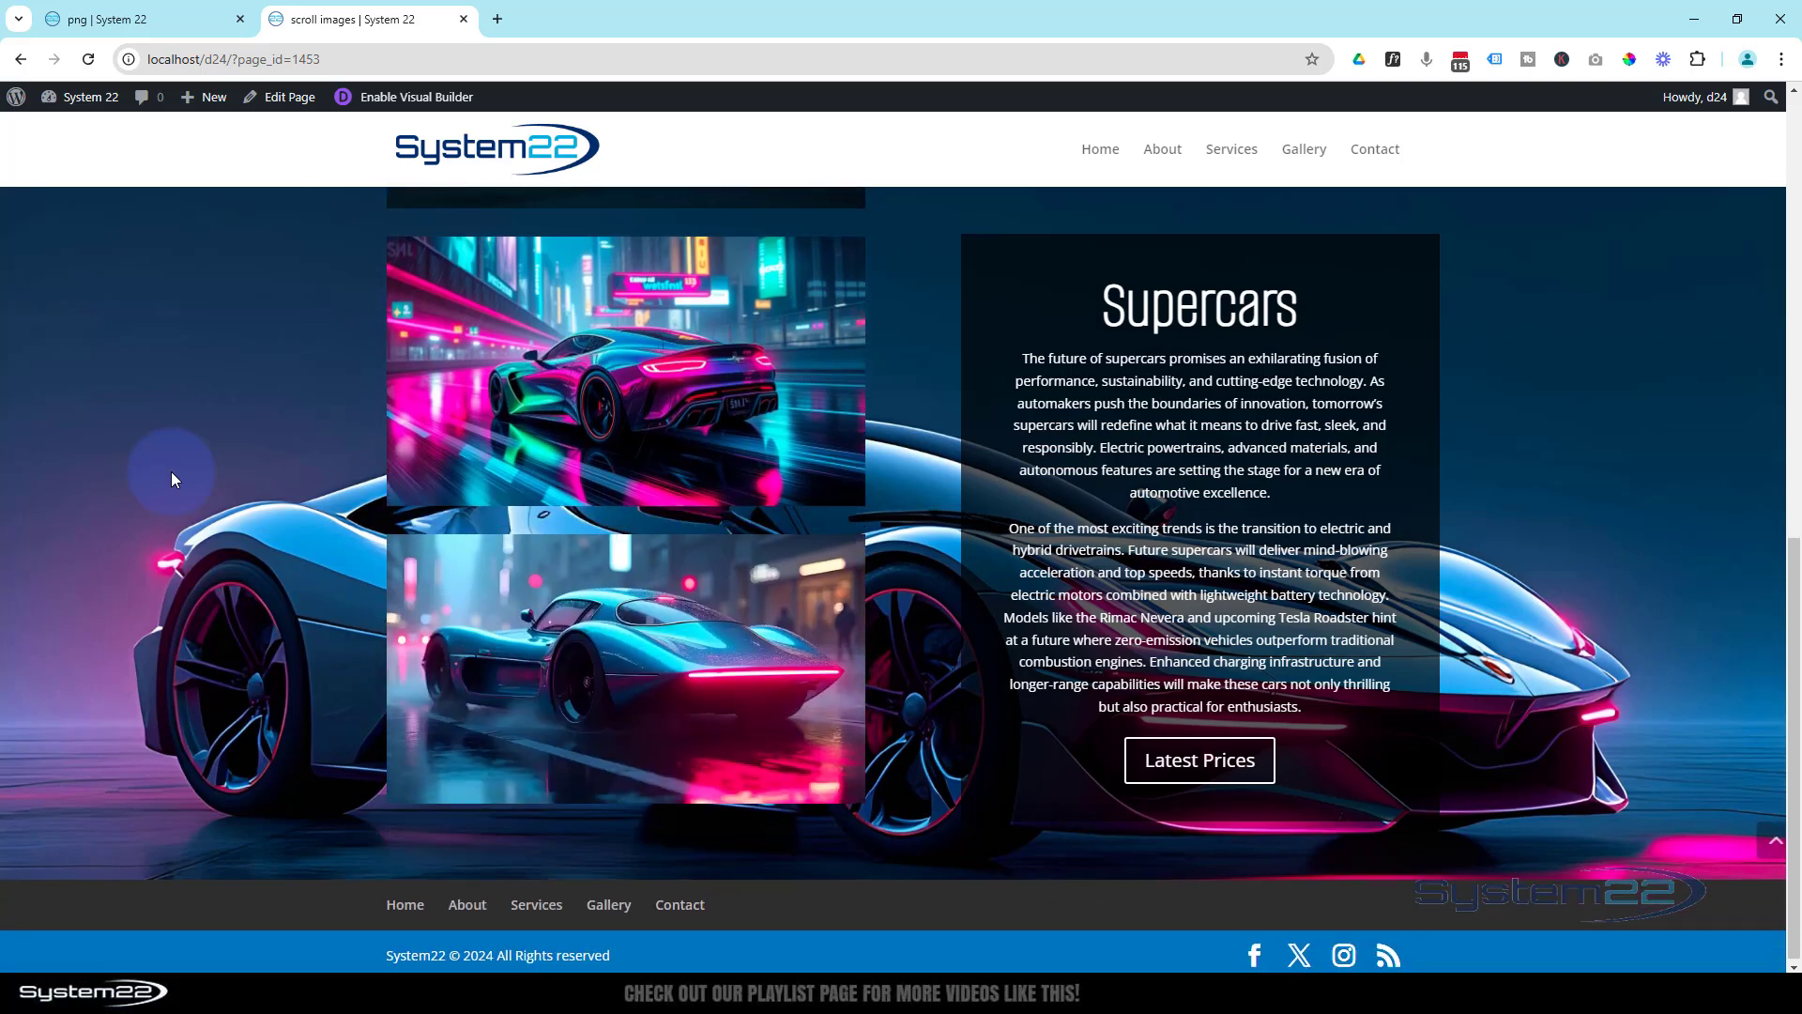
- Test the lightbox on the teal car image, close it and review the images scrolling past the Call To Action
{"action": "left_click", "coordinate": [598, 657]}
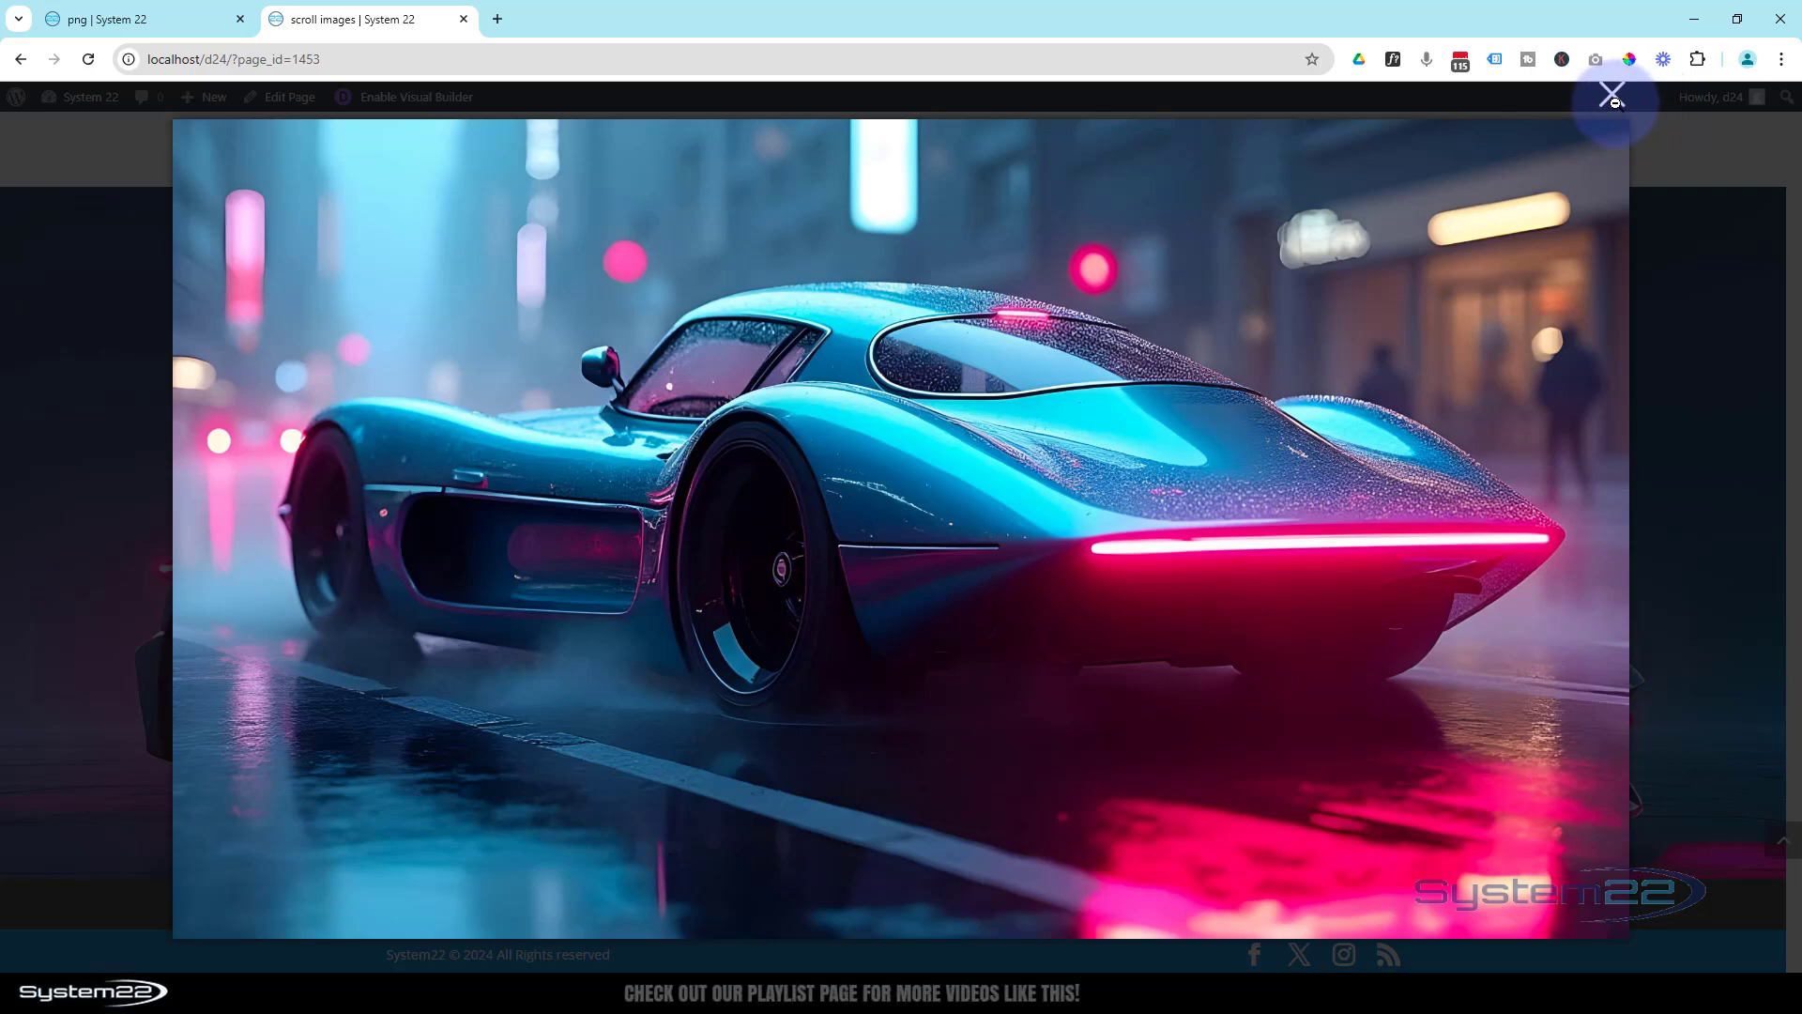
{"action": "left_click", "coordinate": [1611, 94]}
{"action": "scroll", "coordinate": [139, 561], "scroll_direction": "up", "scroll_amount": 7}
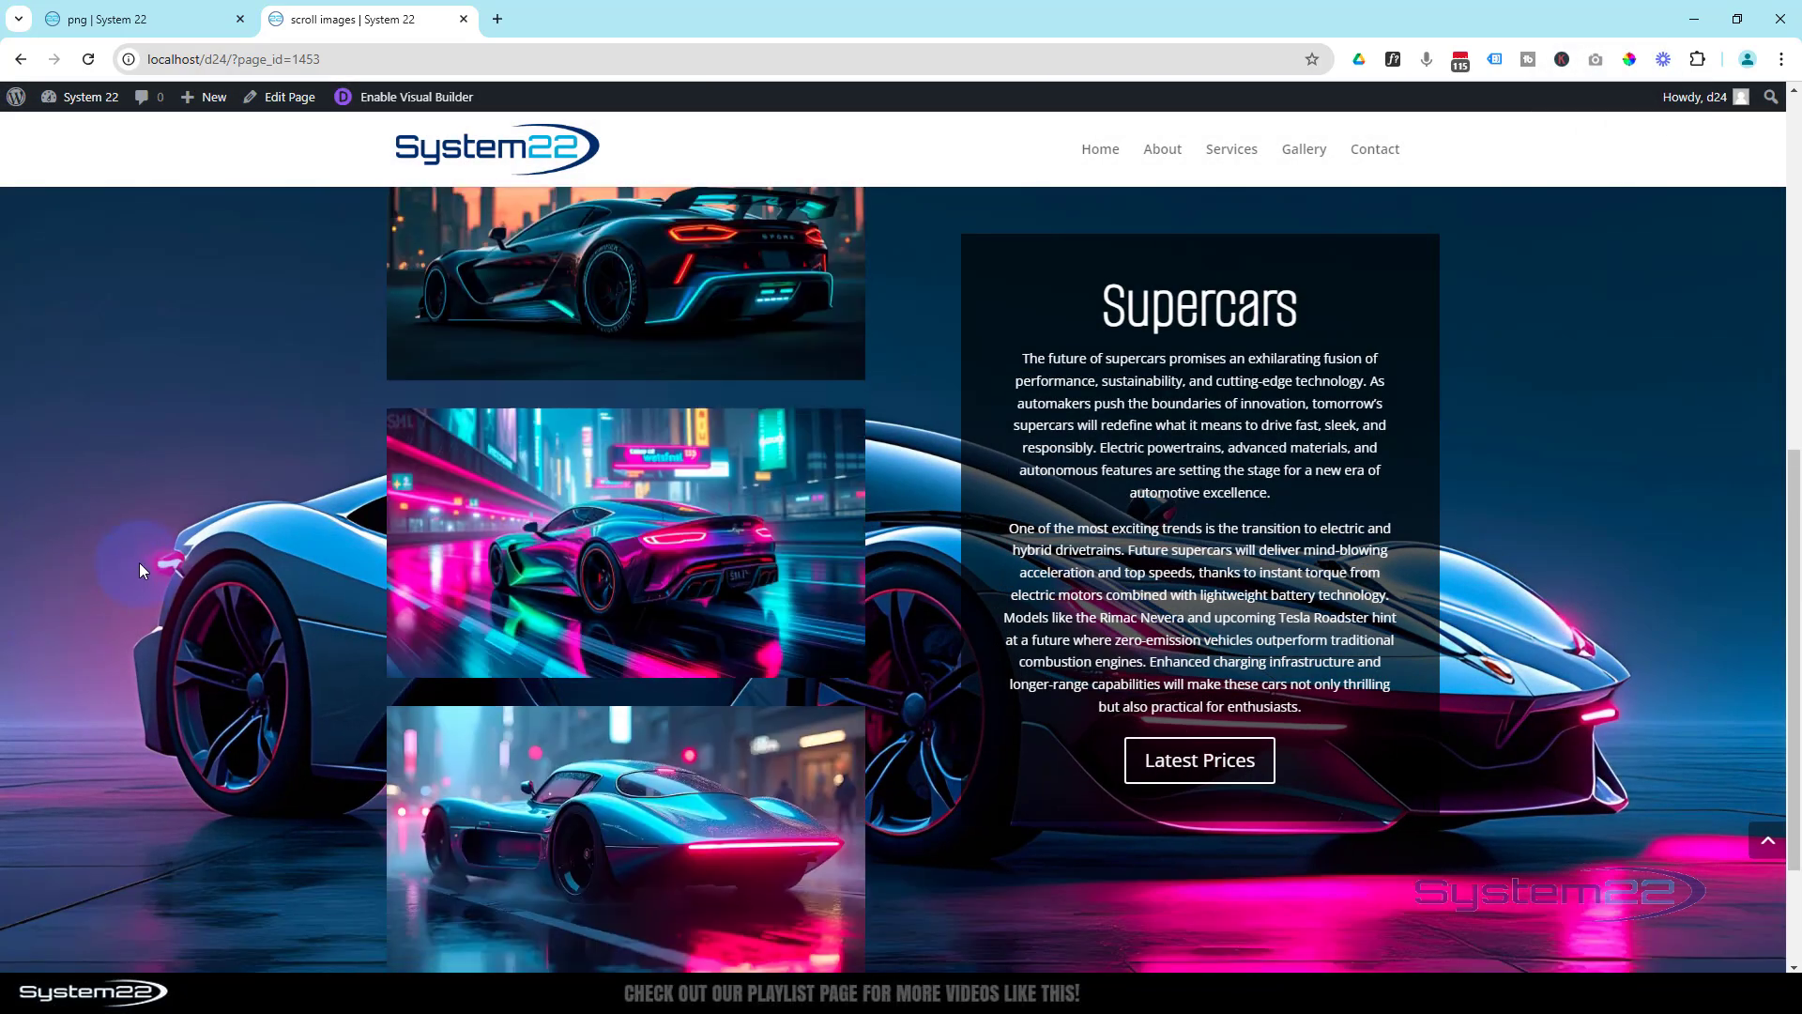
{"action": "scroll", "coordinate": [139, 547], "scroll_direction": "down", "scroll_amount": 5}
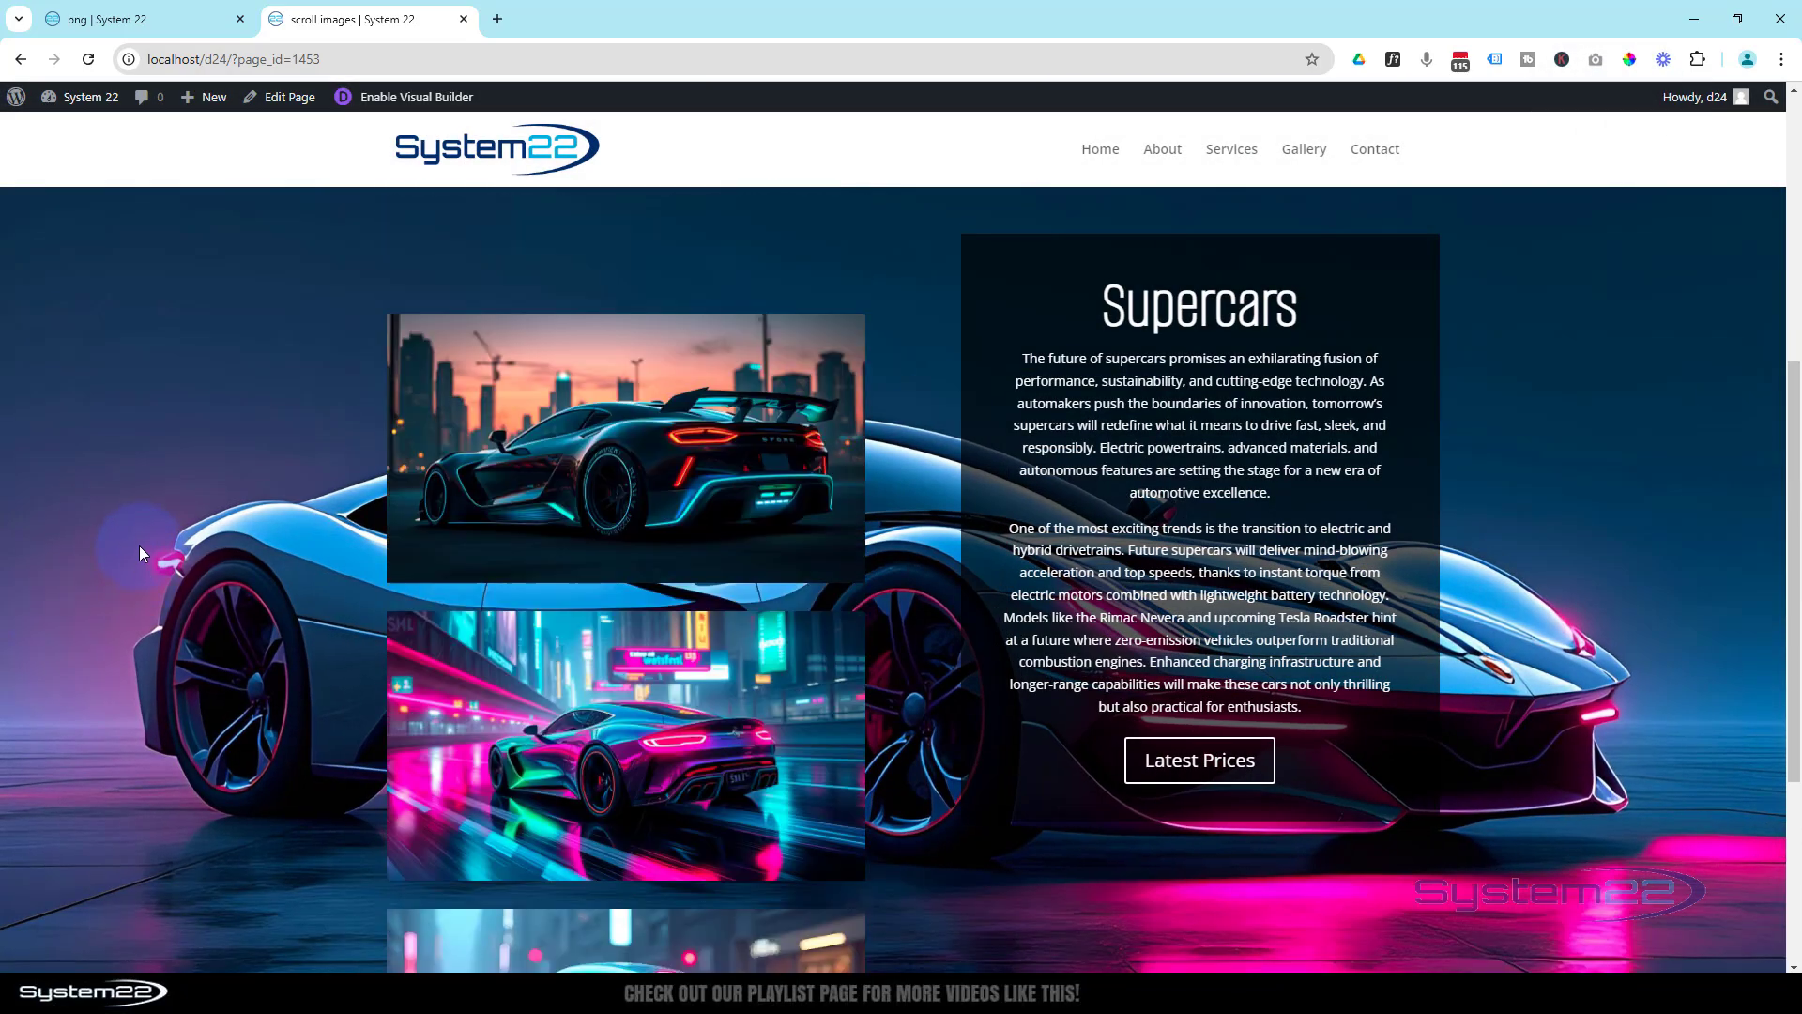
{"action": "scroll", "coordinate": [139, 546], "scroll_direction": "down", "scroll_amount": 5}
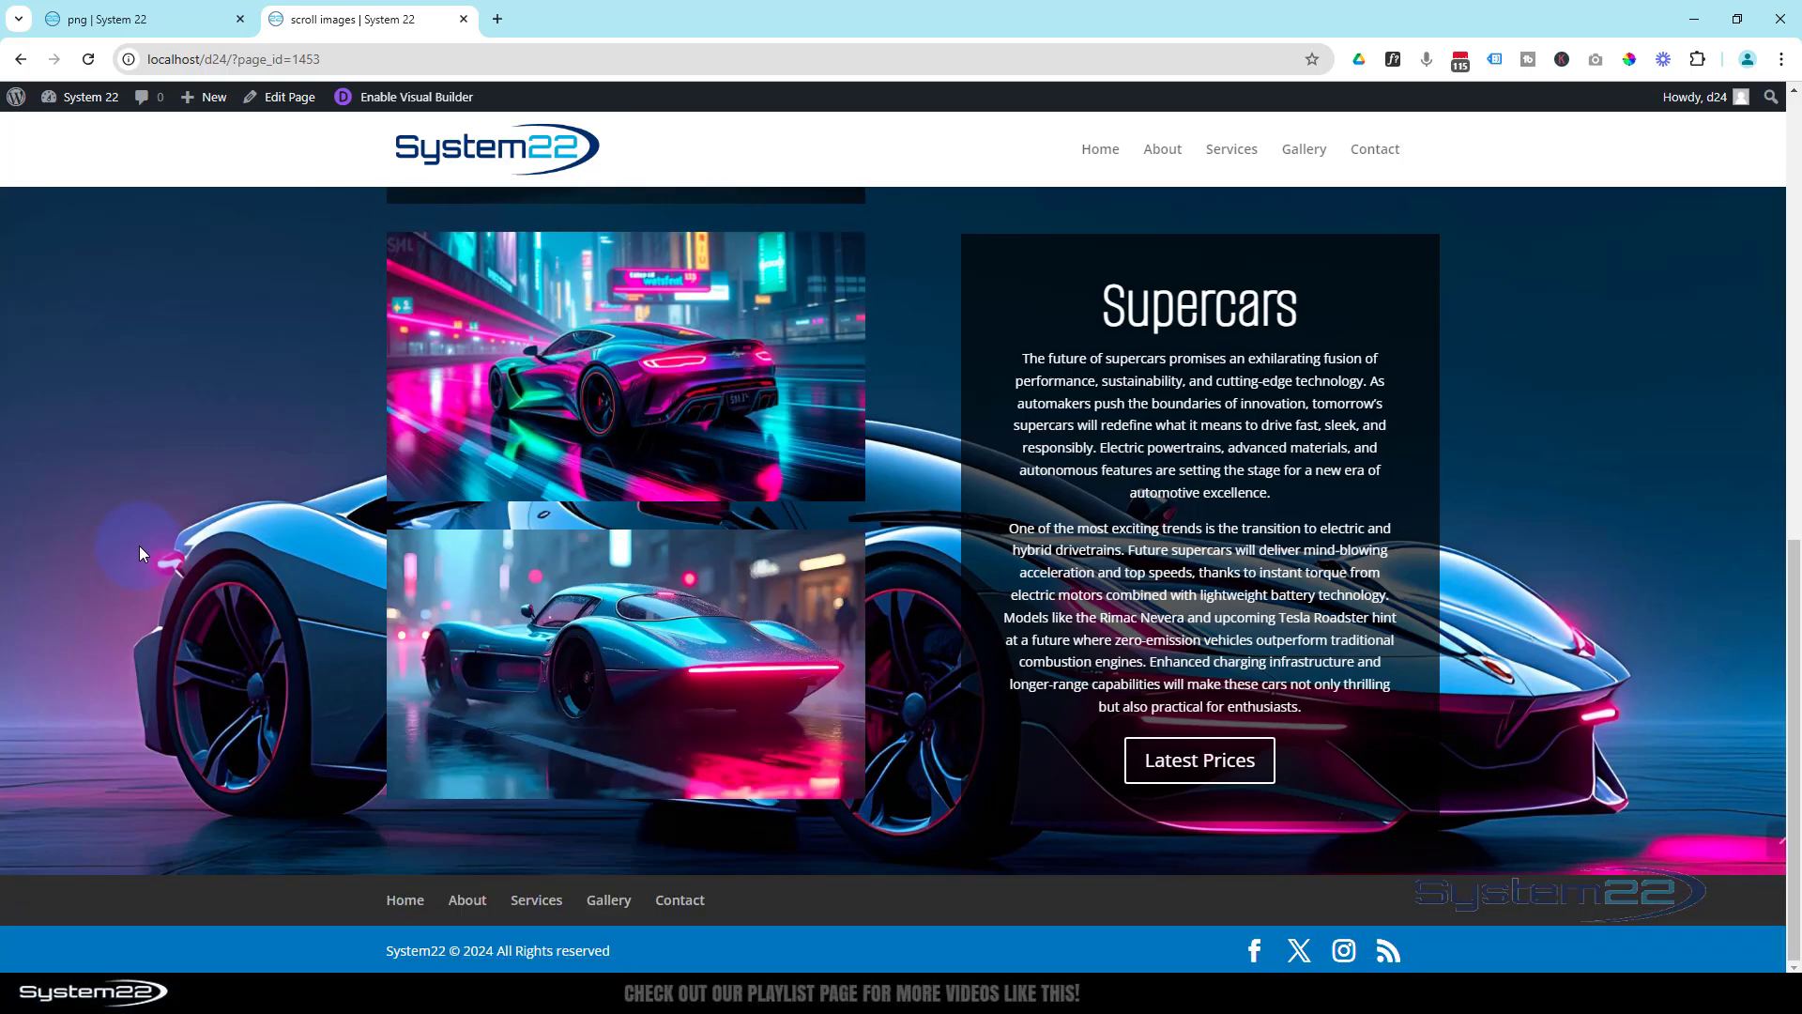
- Reopen the page in the Visual Builder and duplicate the whole supercars section
{"action": "scroll", "coordinate": [139, 546], "scroll_direction": "up", "scroll_amount": 8}
{"action": "scroll", "coordinate": [139, 546], "scroll_direction": "up", "scroll_amount": 6}
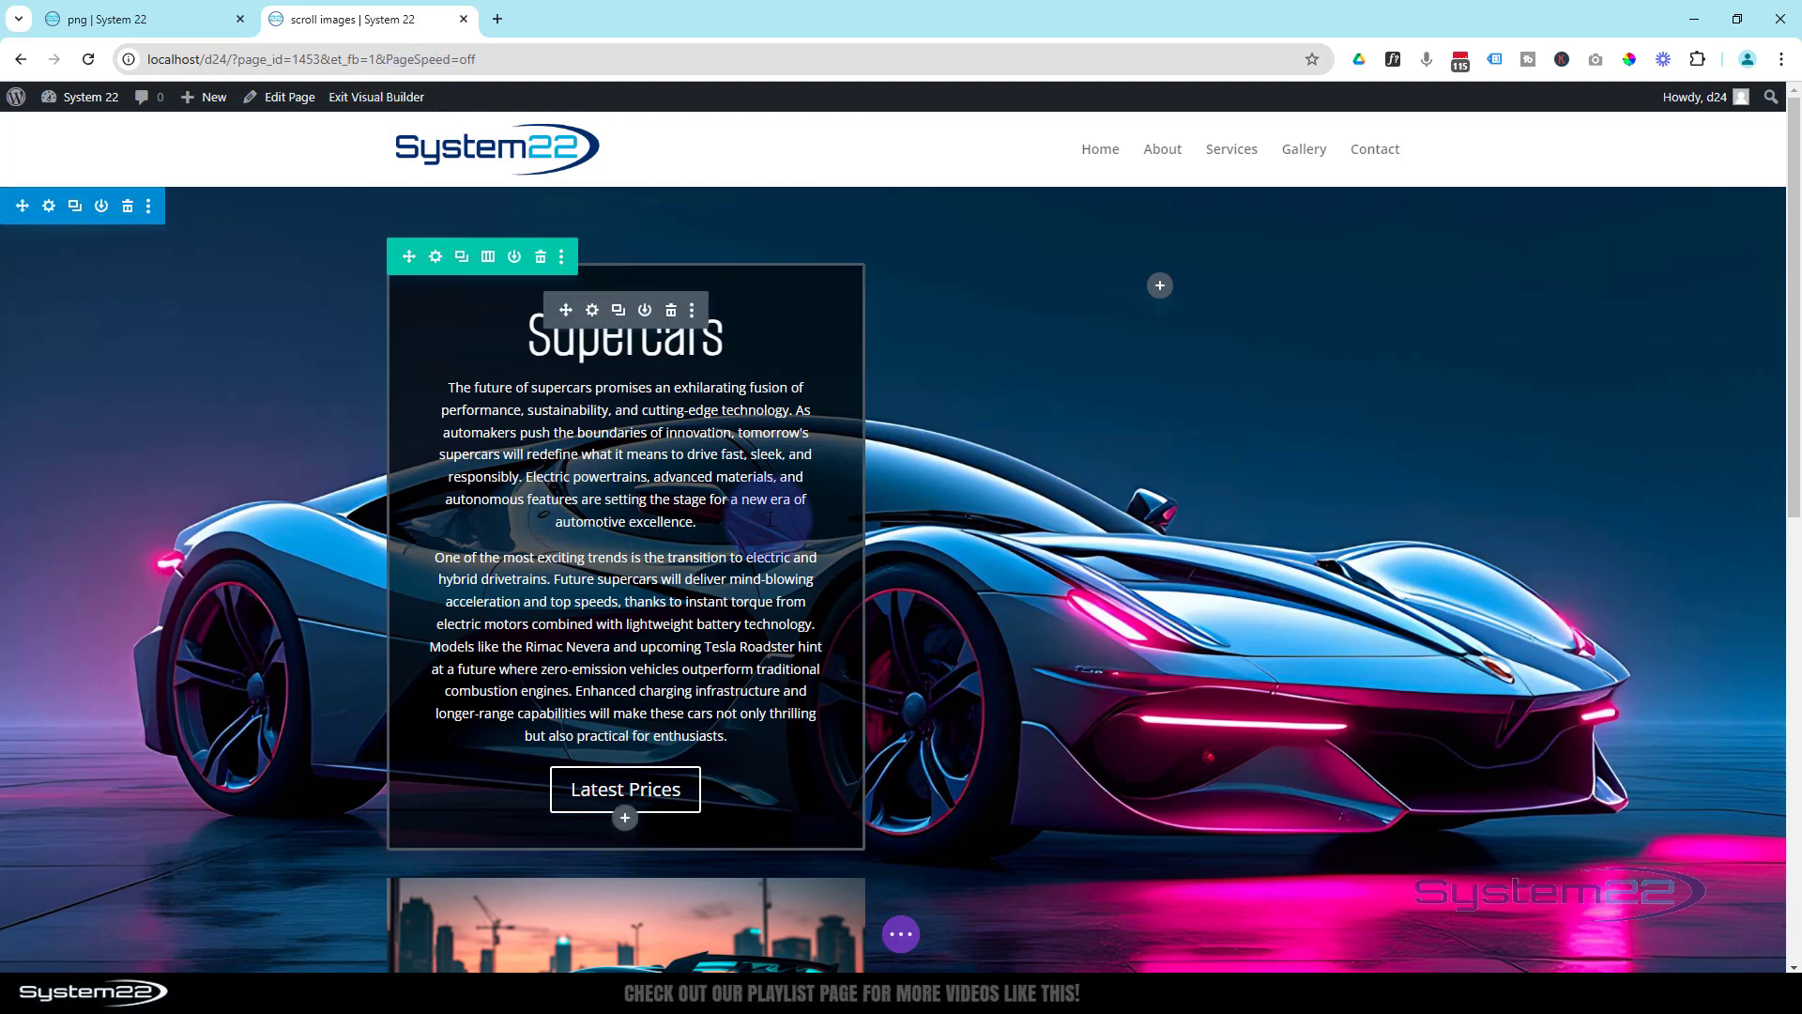
{"action": "left_click", "coordinate": [74, 208]}
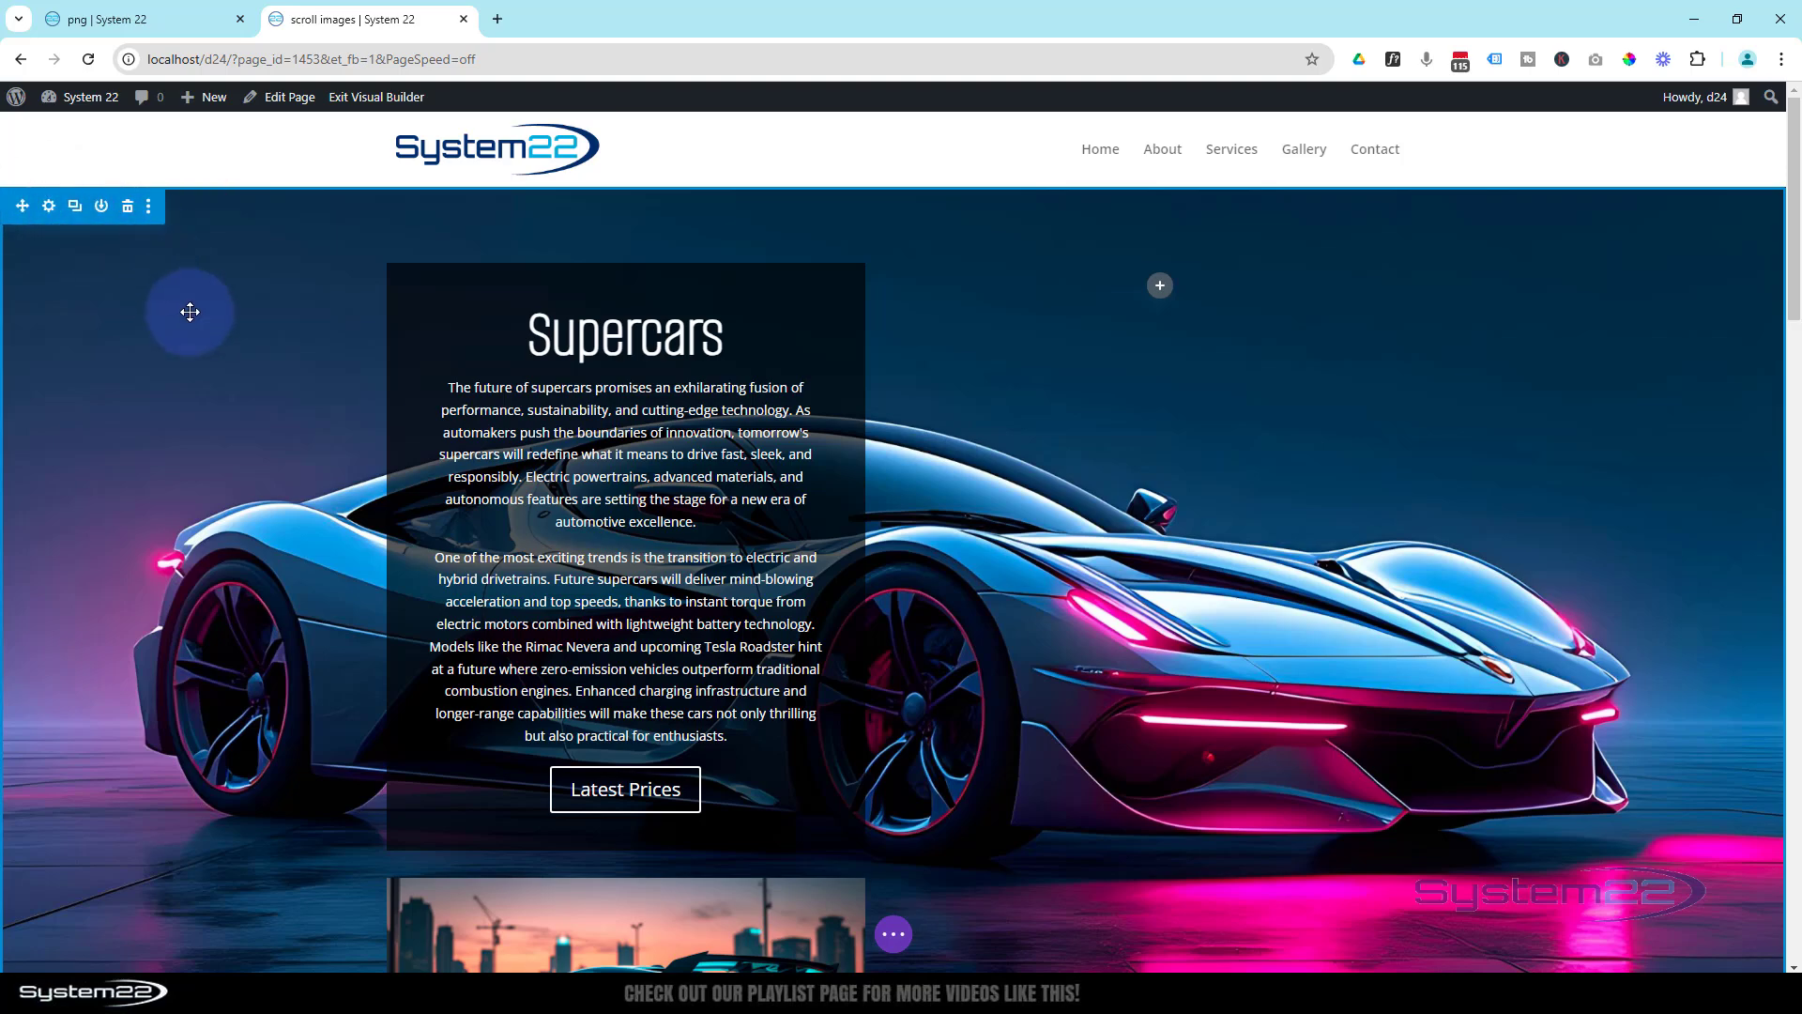
- Set the duplicated lower section's background to the image of blue planets above dark mountains, keeping the parallax effect
{"action": "scroll", "coordinate": [190, 311], "scroll_direction": "down", "scroll_amount": 14}
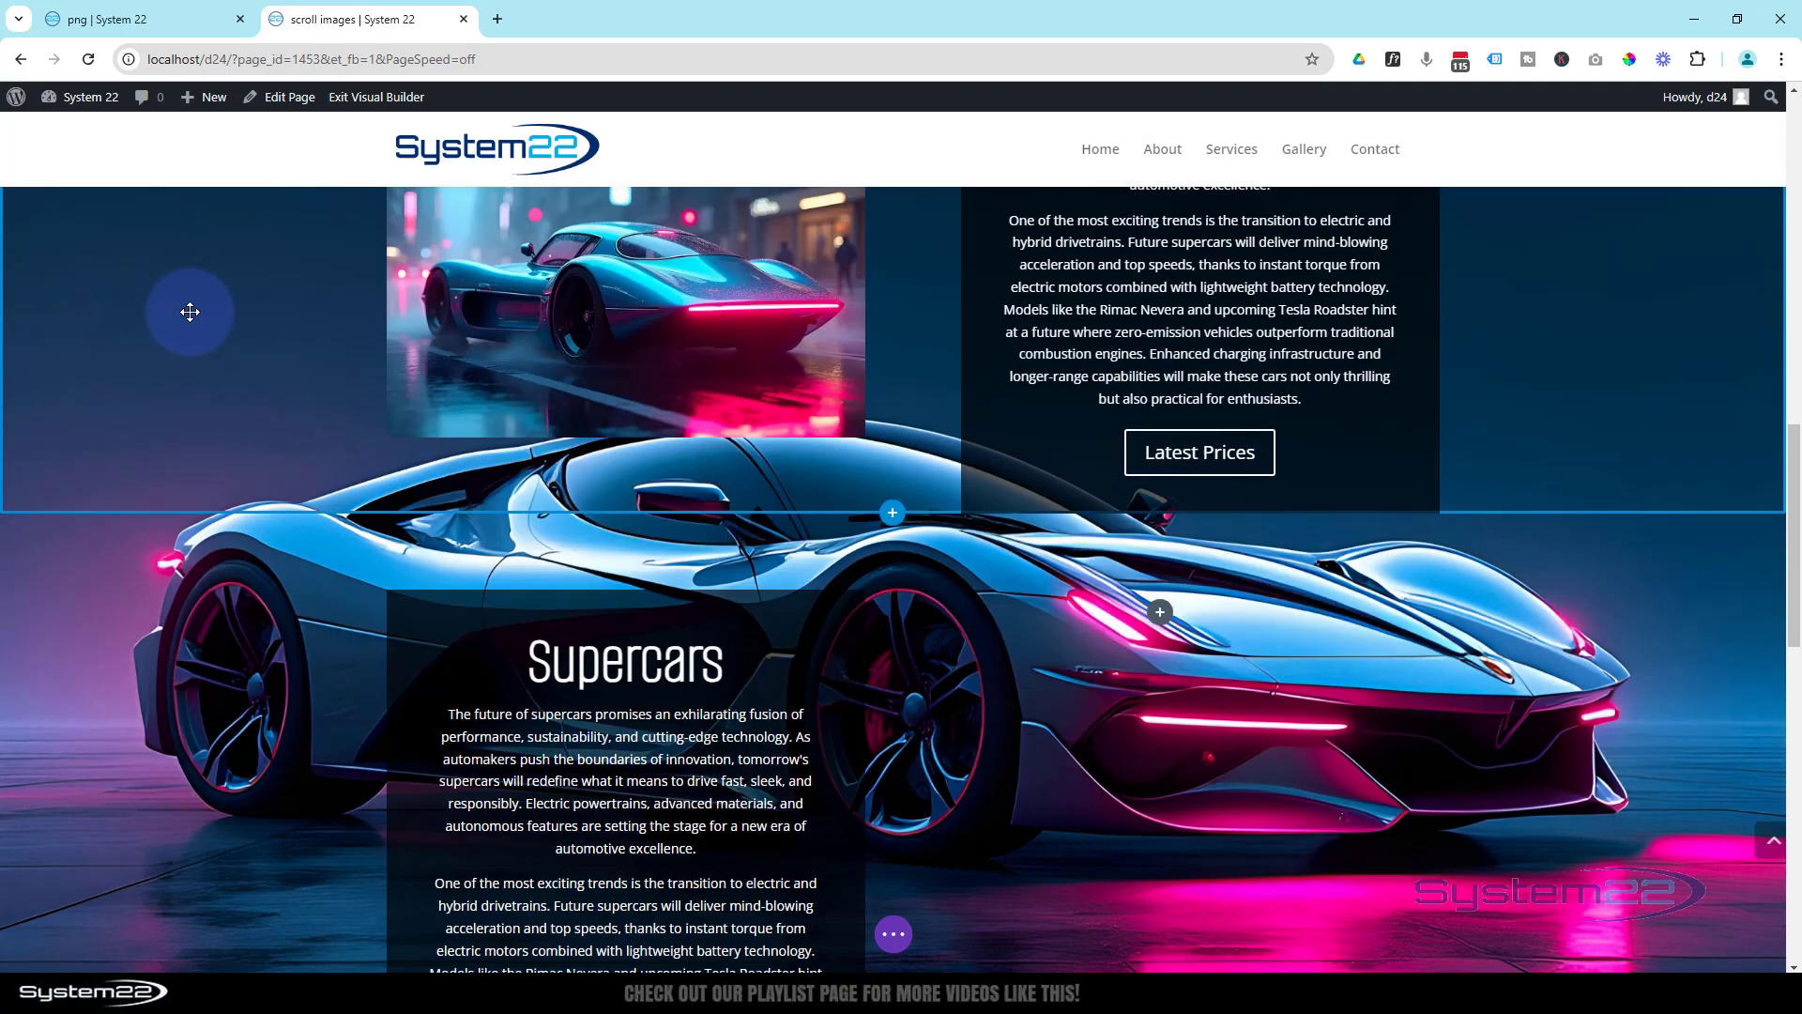
{"action": "scroll", "coordinate": [189, 312], "scroll_direction": "down", "scroll_amount": 3}
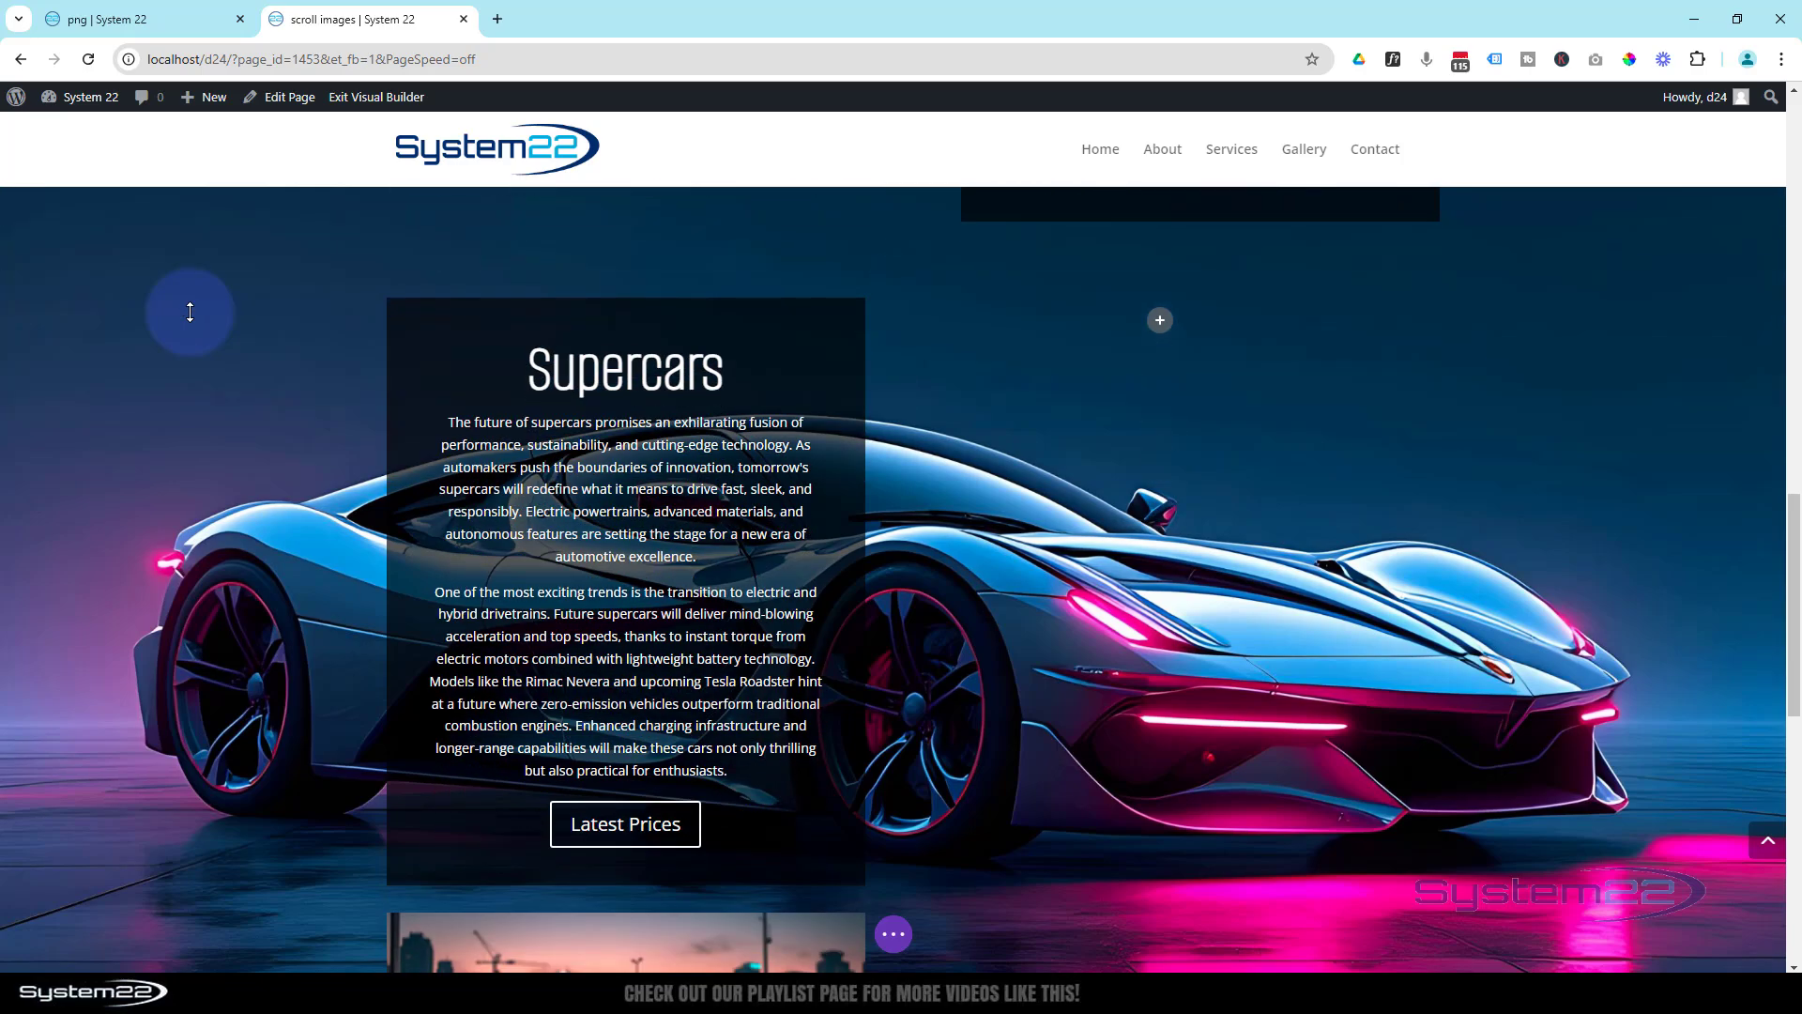
{"action": "scroll", "coordinate": [190, 312], "scroll_direction": "up", "scroll_amount": 10}
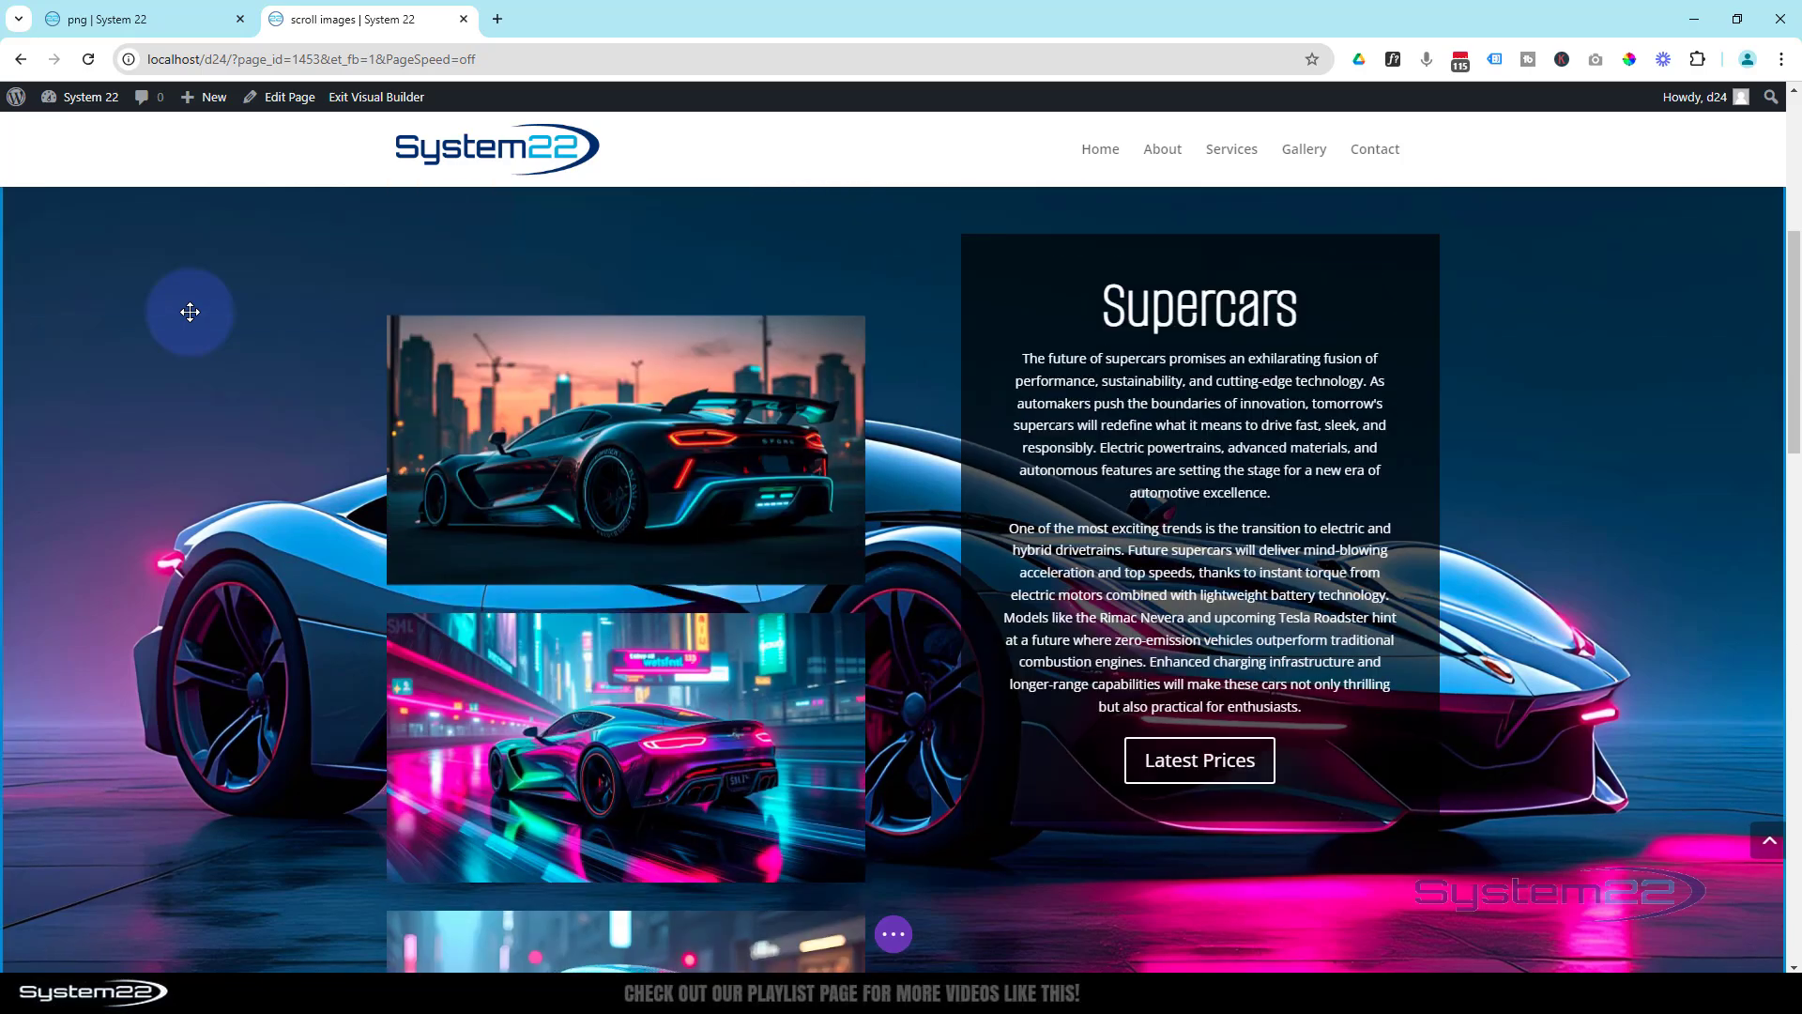
{"action": "scroll", "coordinate": [190, 312], "scroll_direction": "down", "scroll_amount": 5}
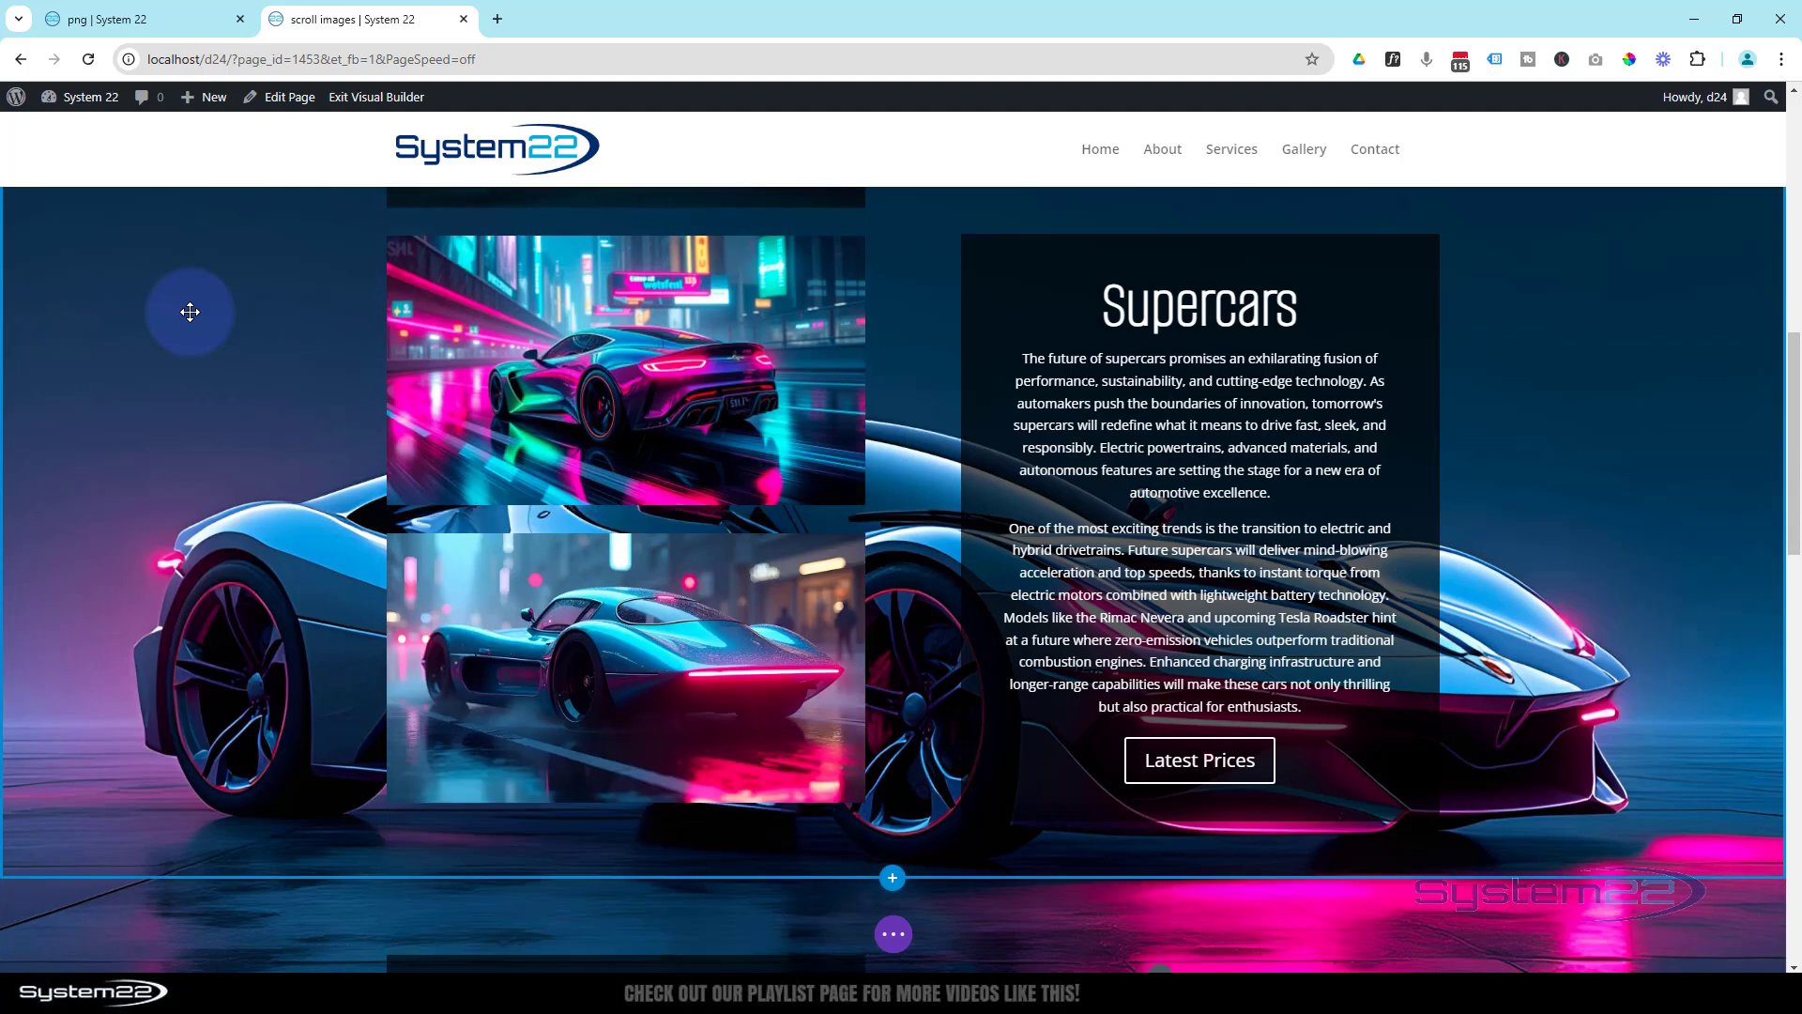
{"action": "scroll", "coordinate": [190, 311], "scroll_direction": "down", "scroll_amount": 2}
{"action": "scroll", "coordinate": [189, 312], "scroll_direction": "down", "scroll_amount": 6}
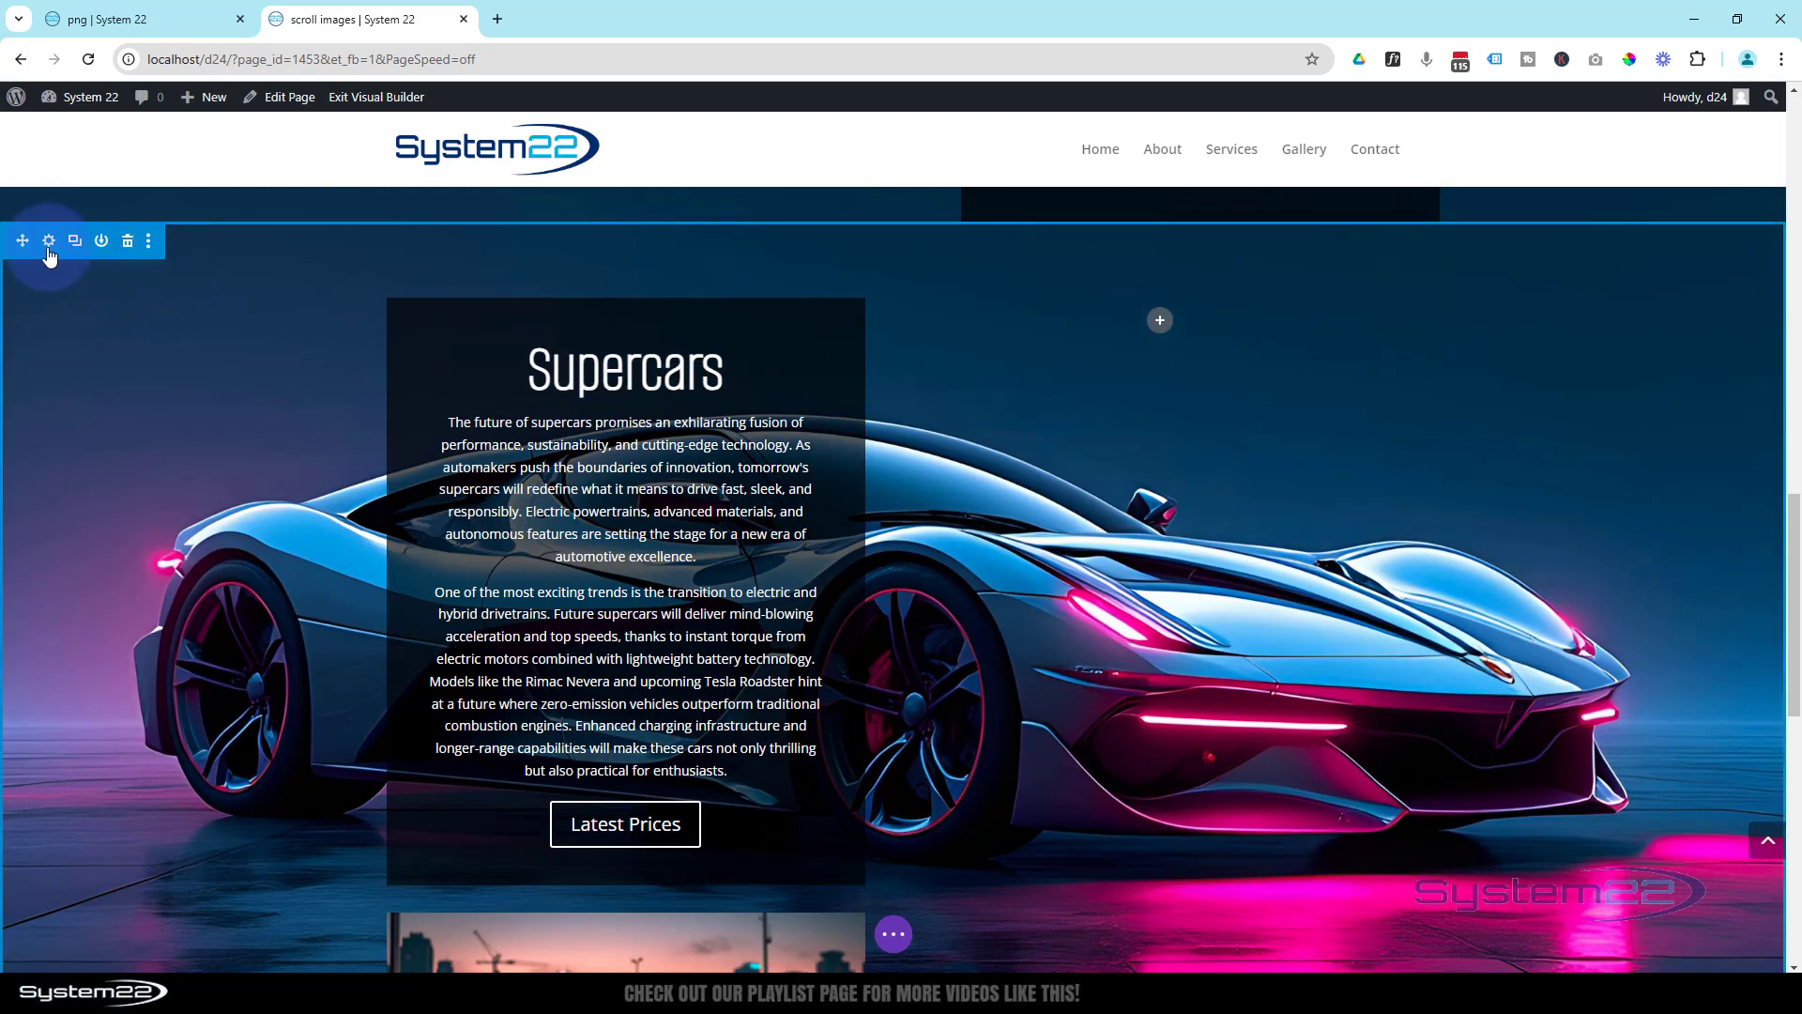
{"action": "left_click", "coordinate": [50, 243]}
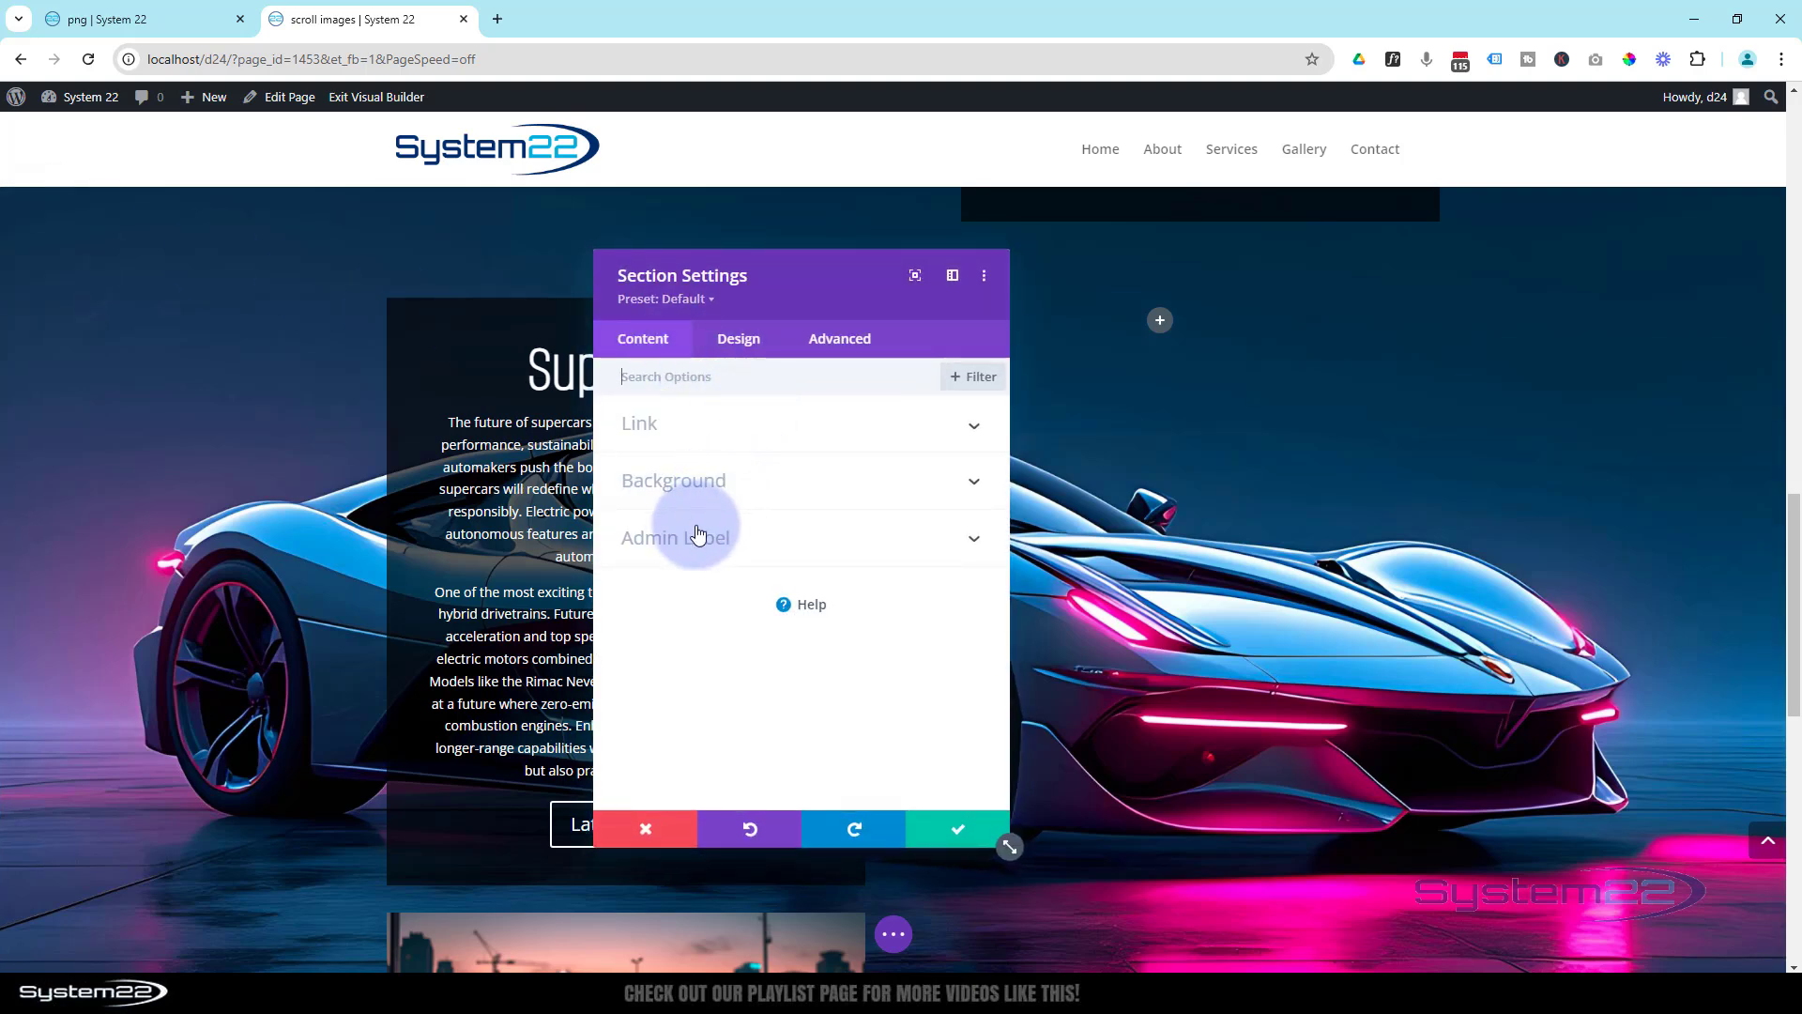
{"action": "left_click", "coordinate": [690, 488]}
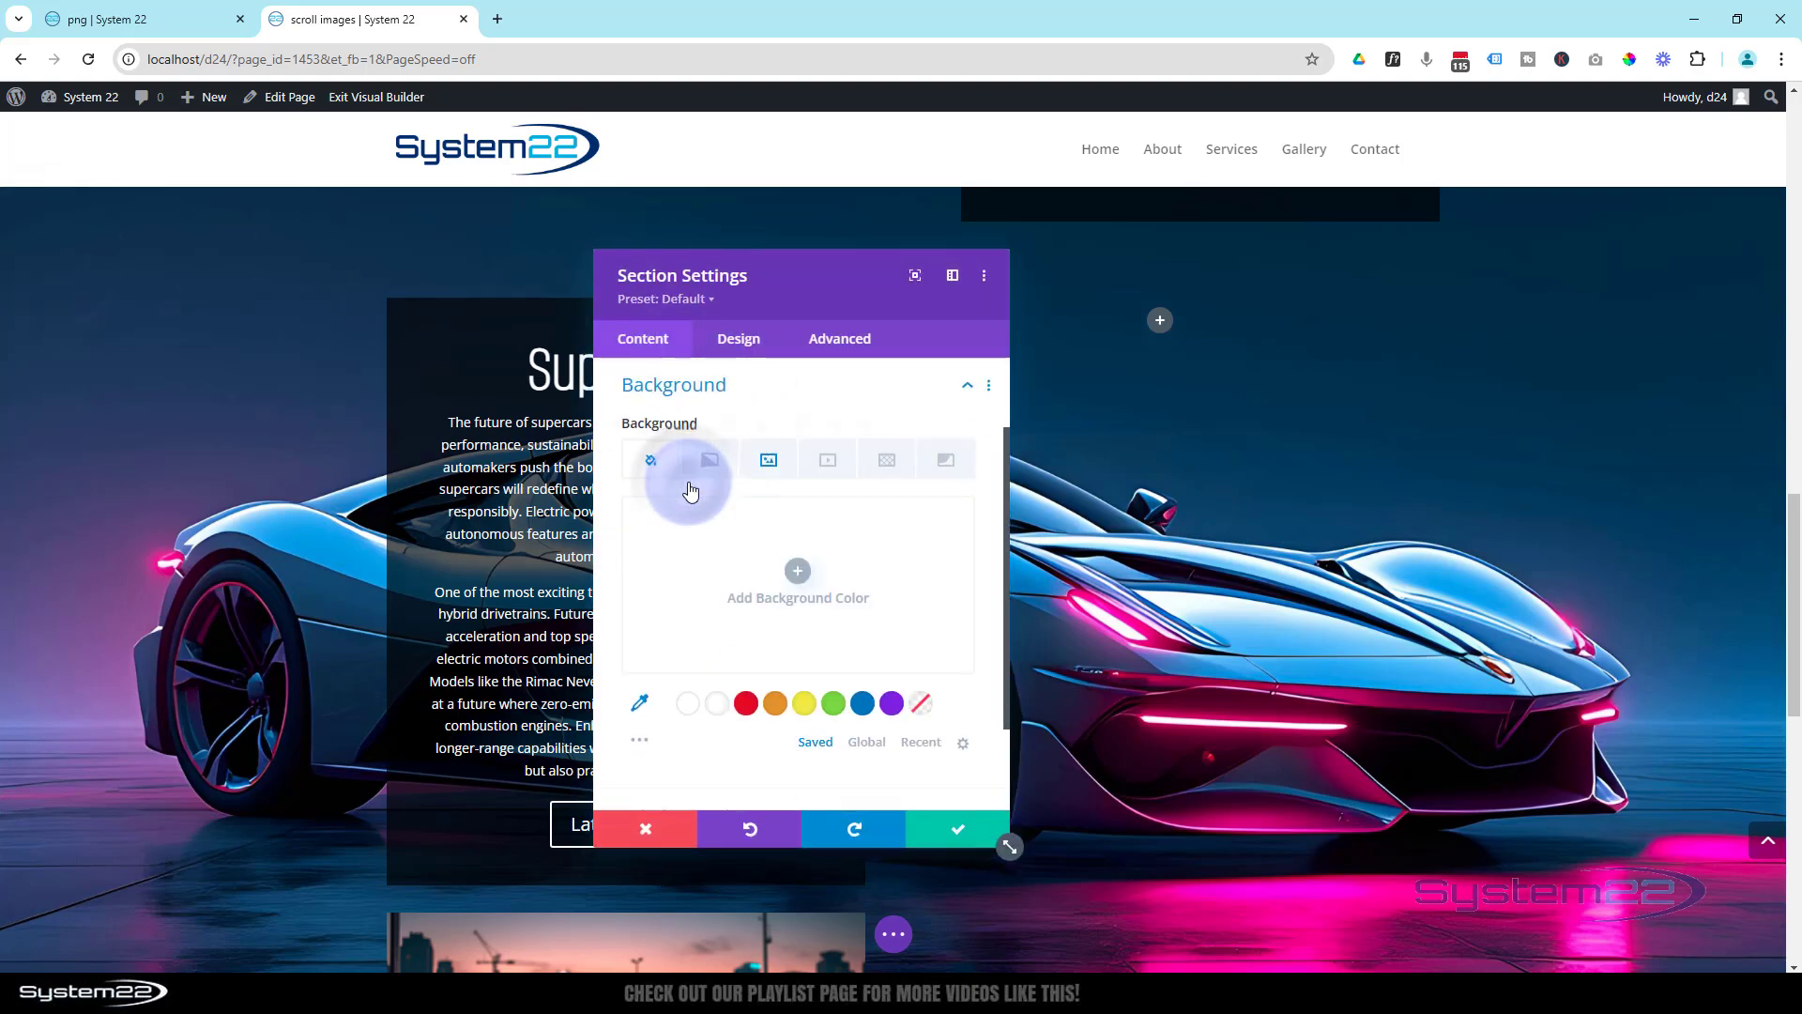
{"action": "left_click", "coordinate": [768, 459]}
{"action": "left_click", "coordinate": [798, 614]}
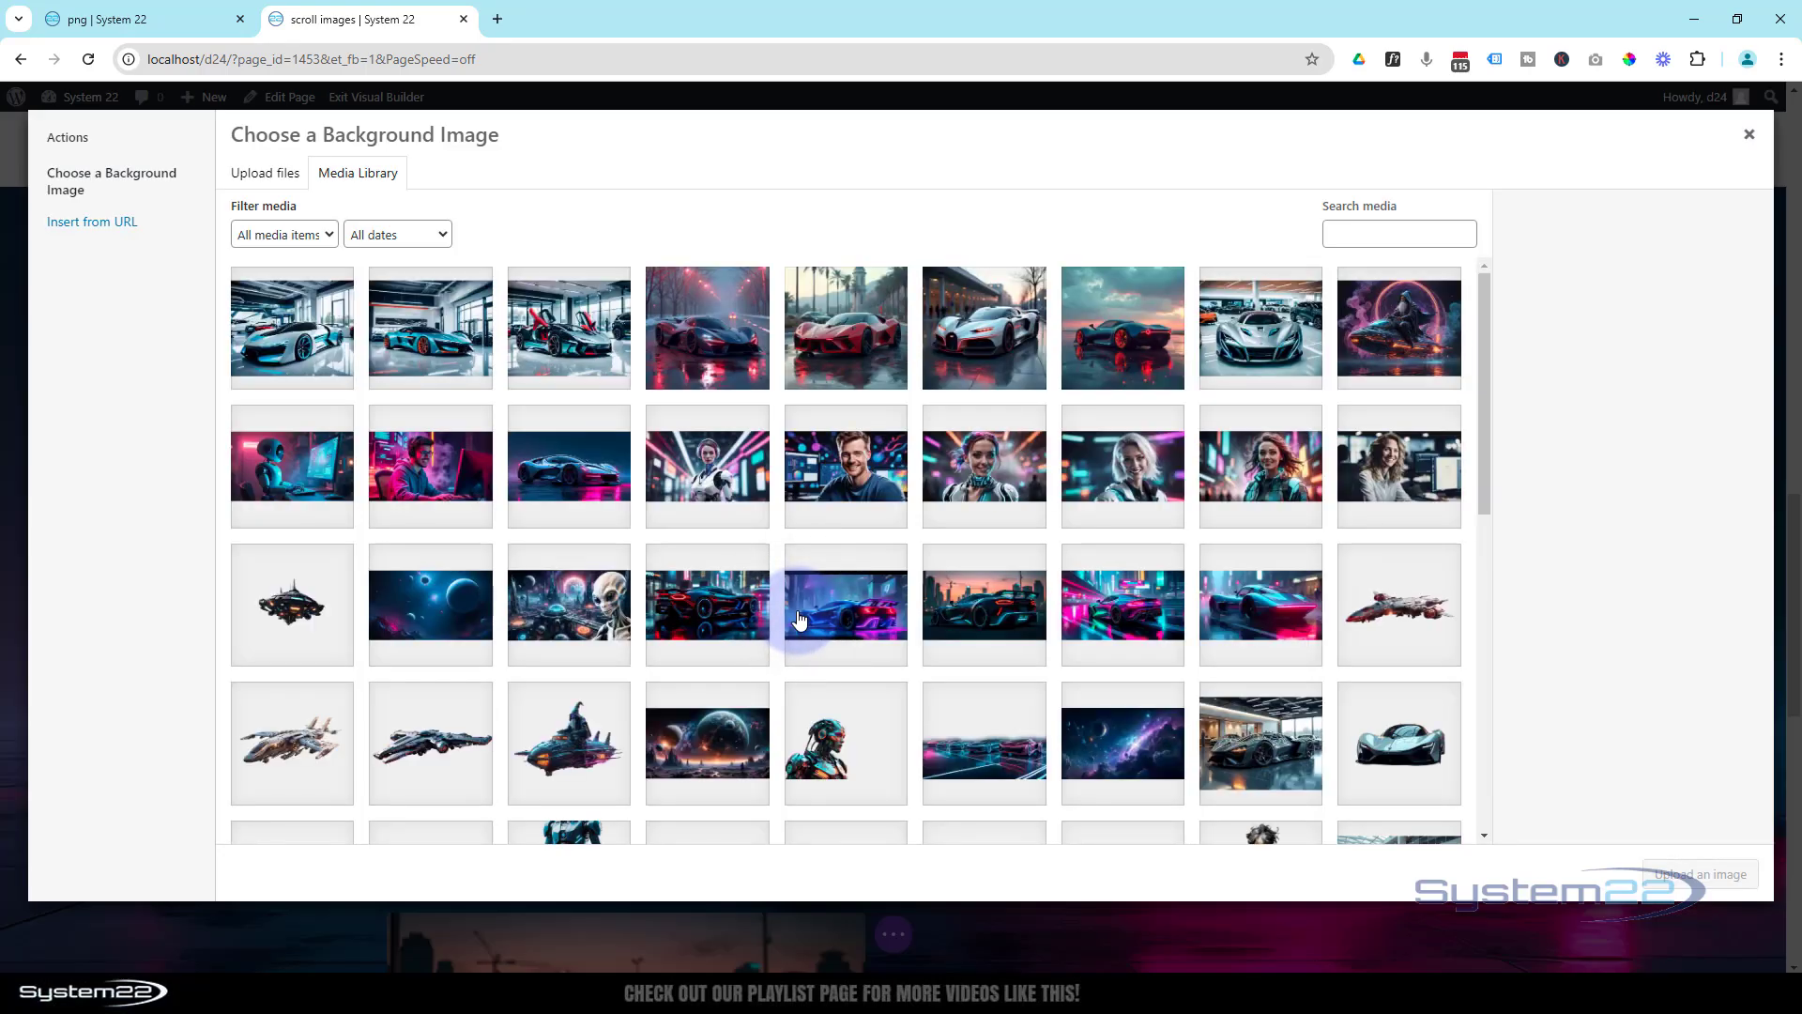
{"action": "left_click", "coordinate": [436, 606]}
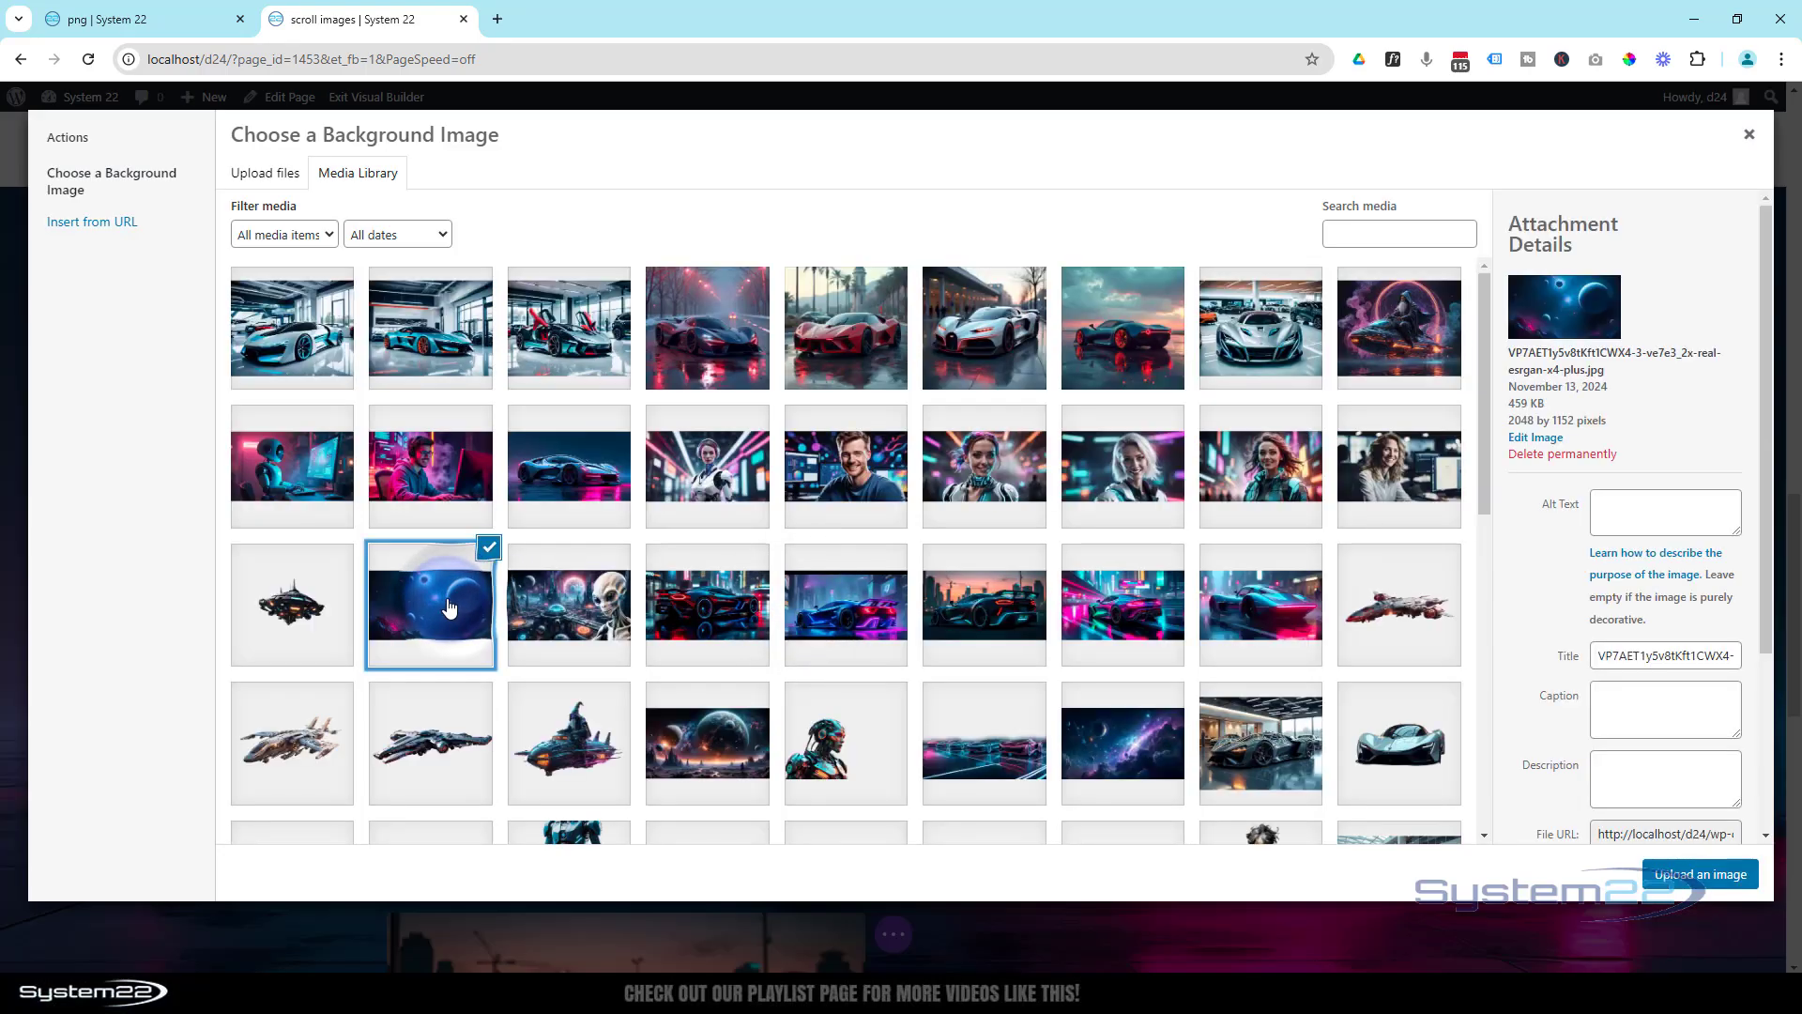
{"action": "left_click", "coordinate": [1670, 879]}
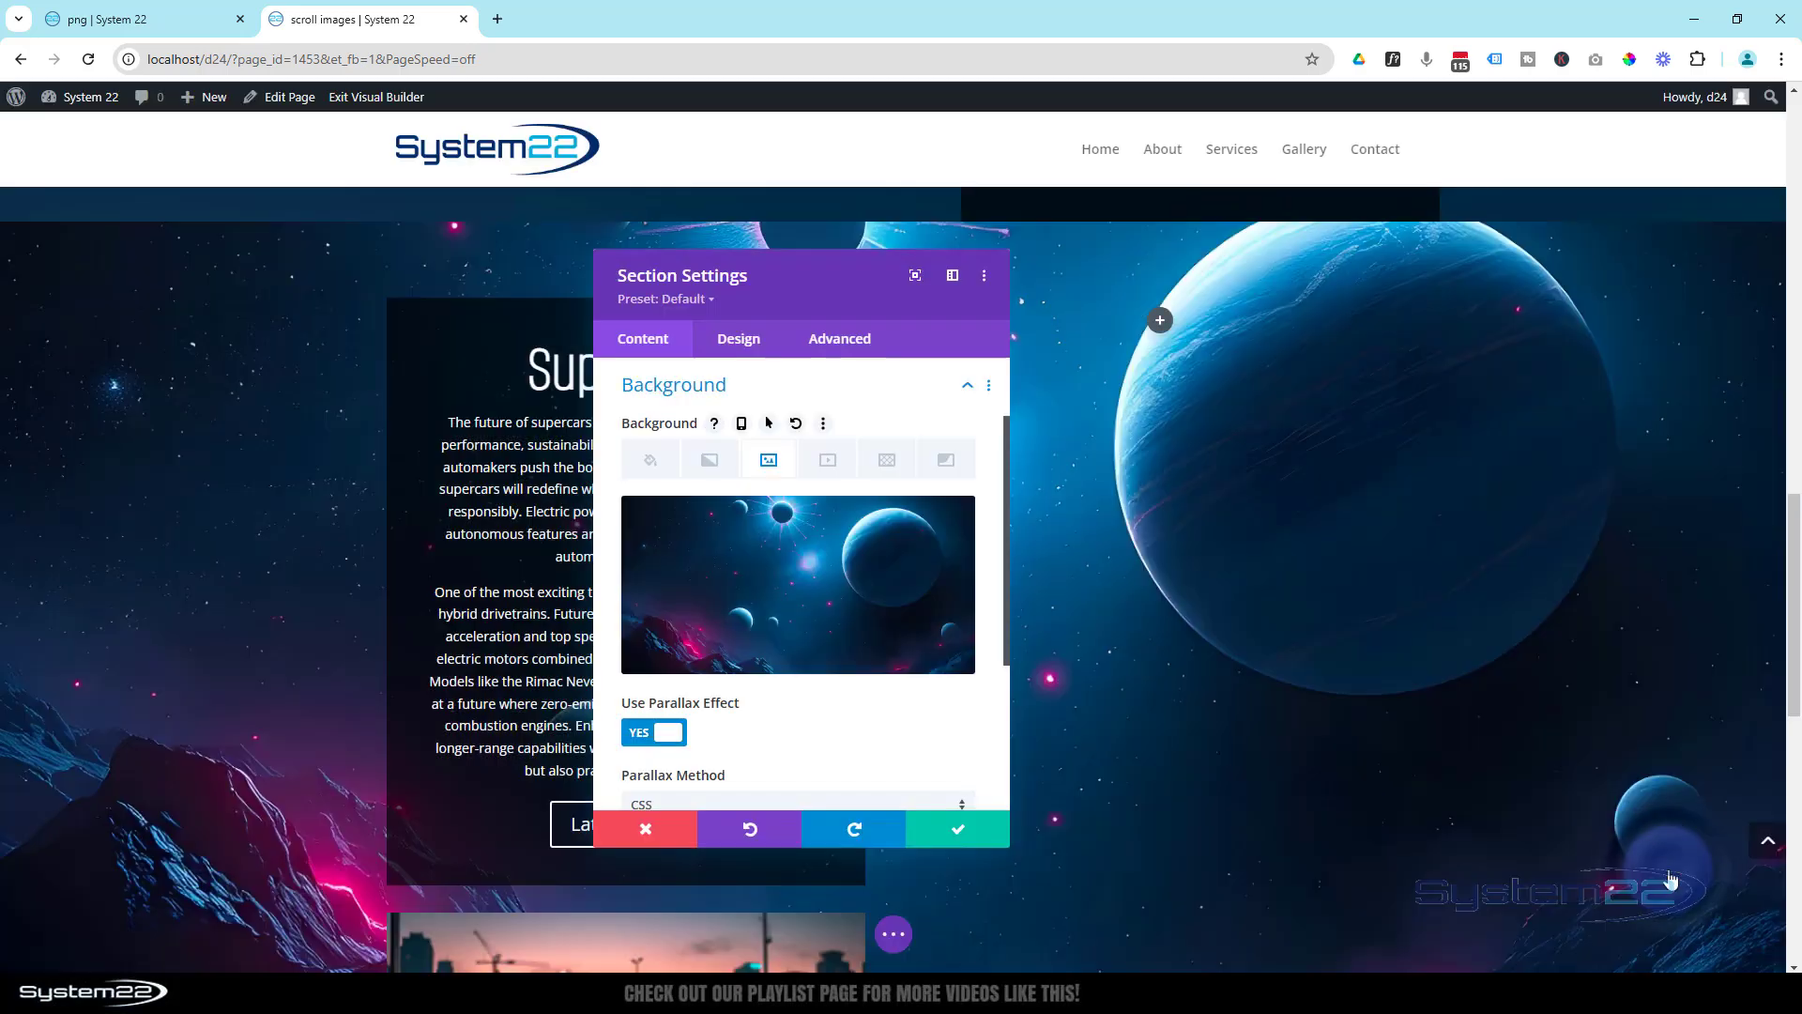
{"action": "left_click", "coordinate": [981, 830]}
- Change the title of the duplicated section's Call To Action to "Planets"
{"action": "scroll", "coordinate": [620, 563], "scroll_direction": "up", "scroll_amount": 2}
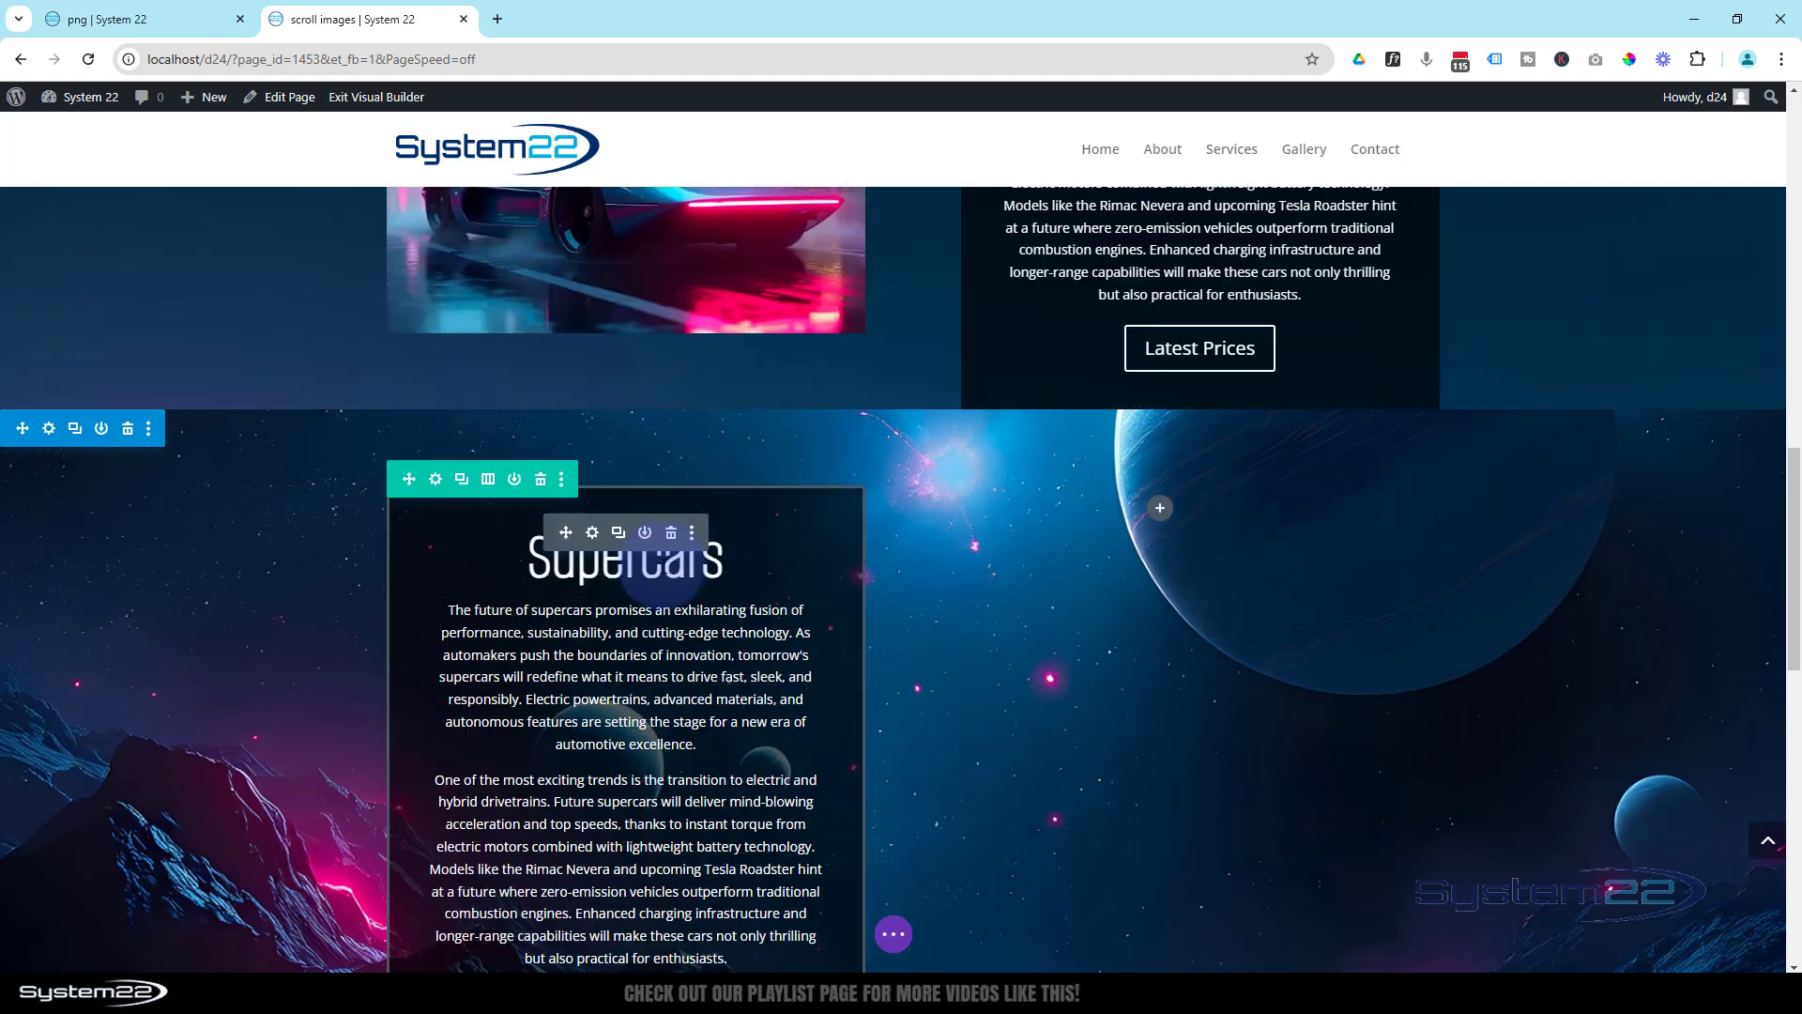
{"action": "left_click", "coordinate": [596, 533]}
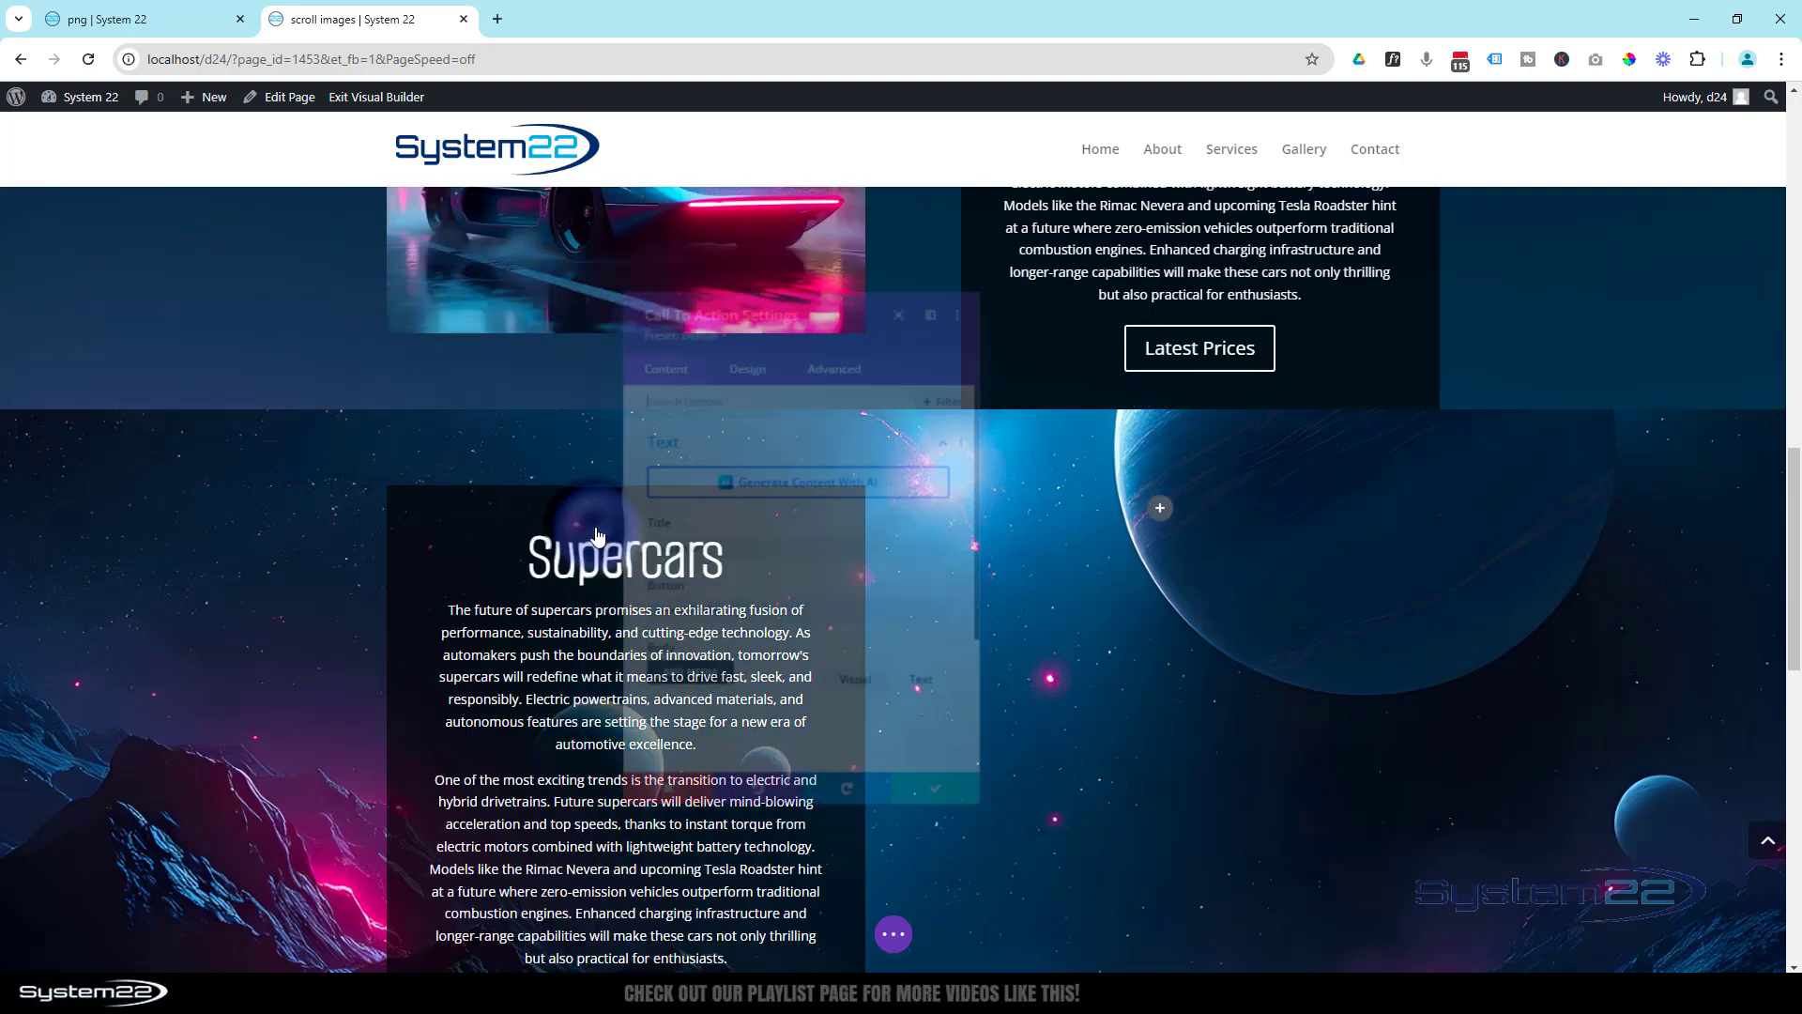
{"action": "left_click_drag", "start_coordinate": [722, 548], "coordinate": [635, 522]}
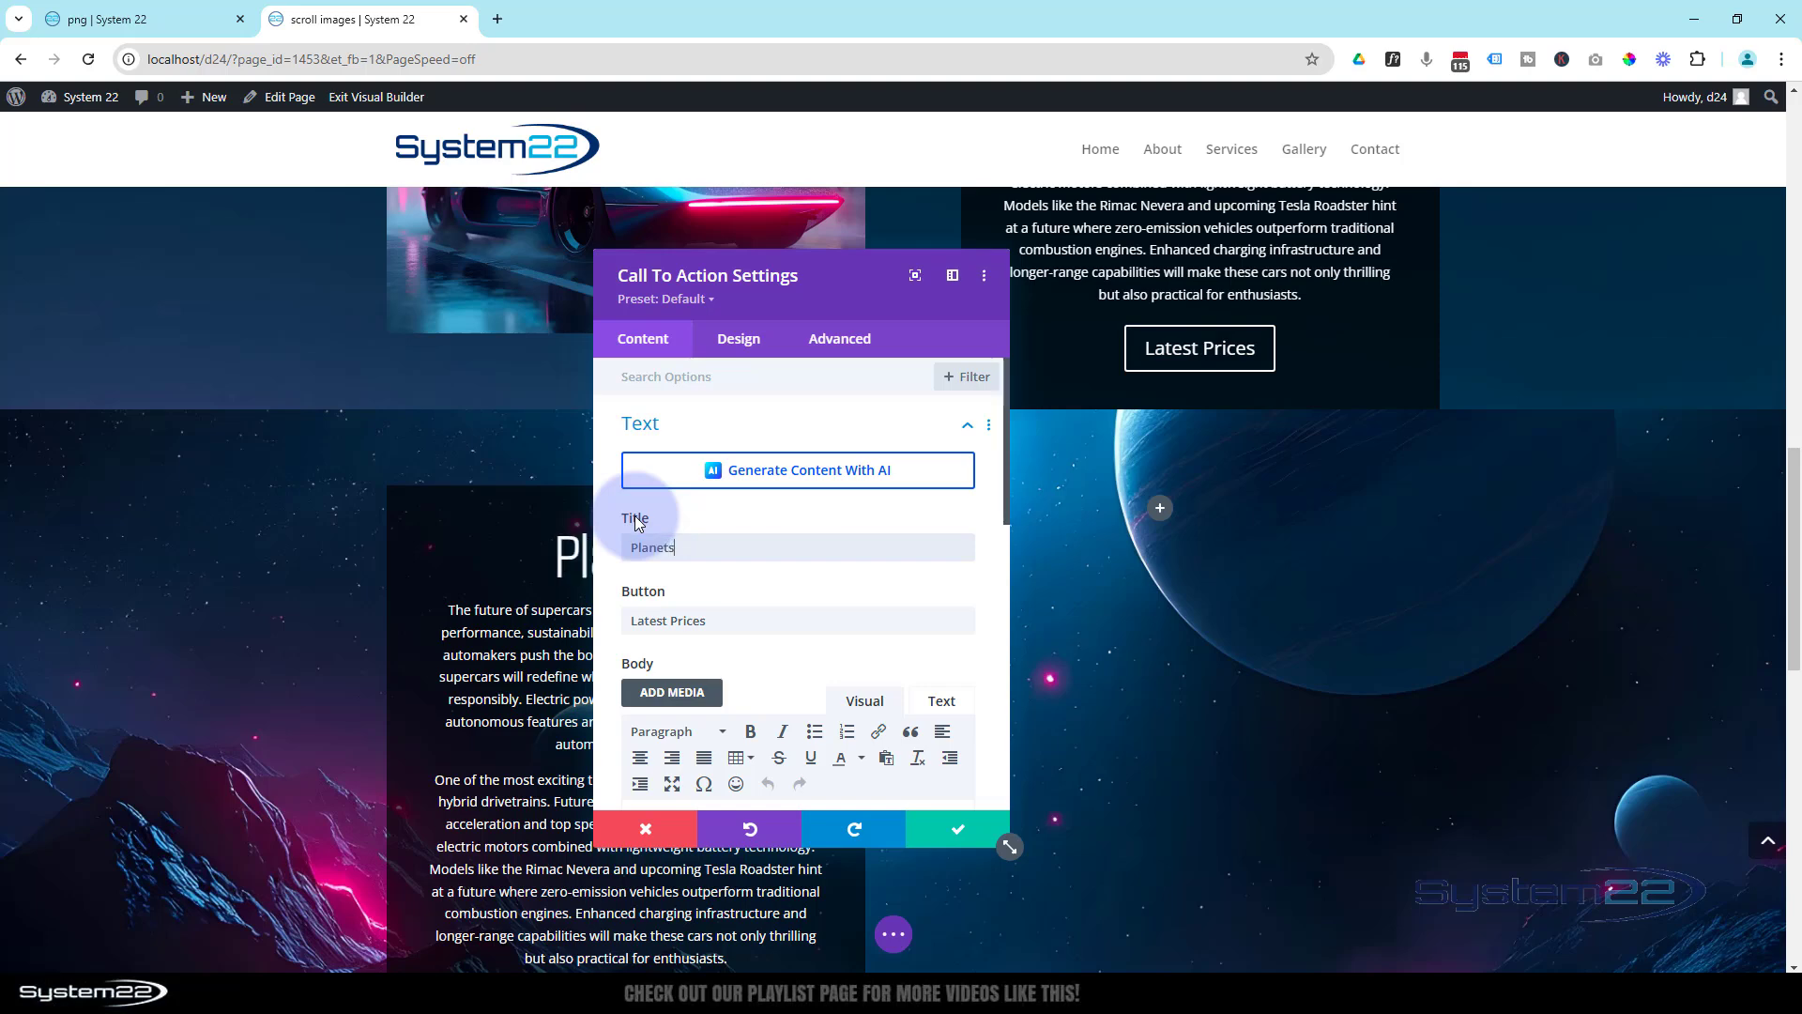
{"action": "left_click", "coordinate": [953, 826]}
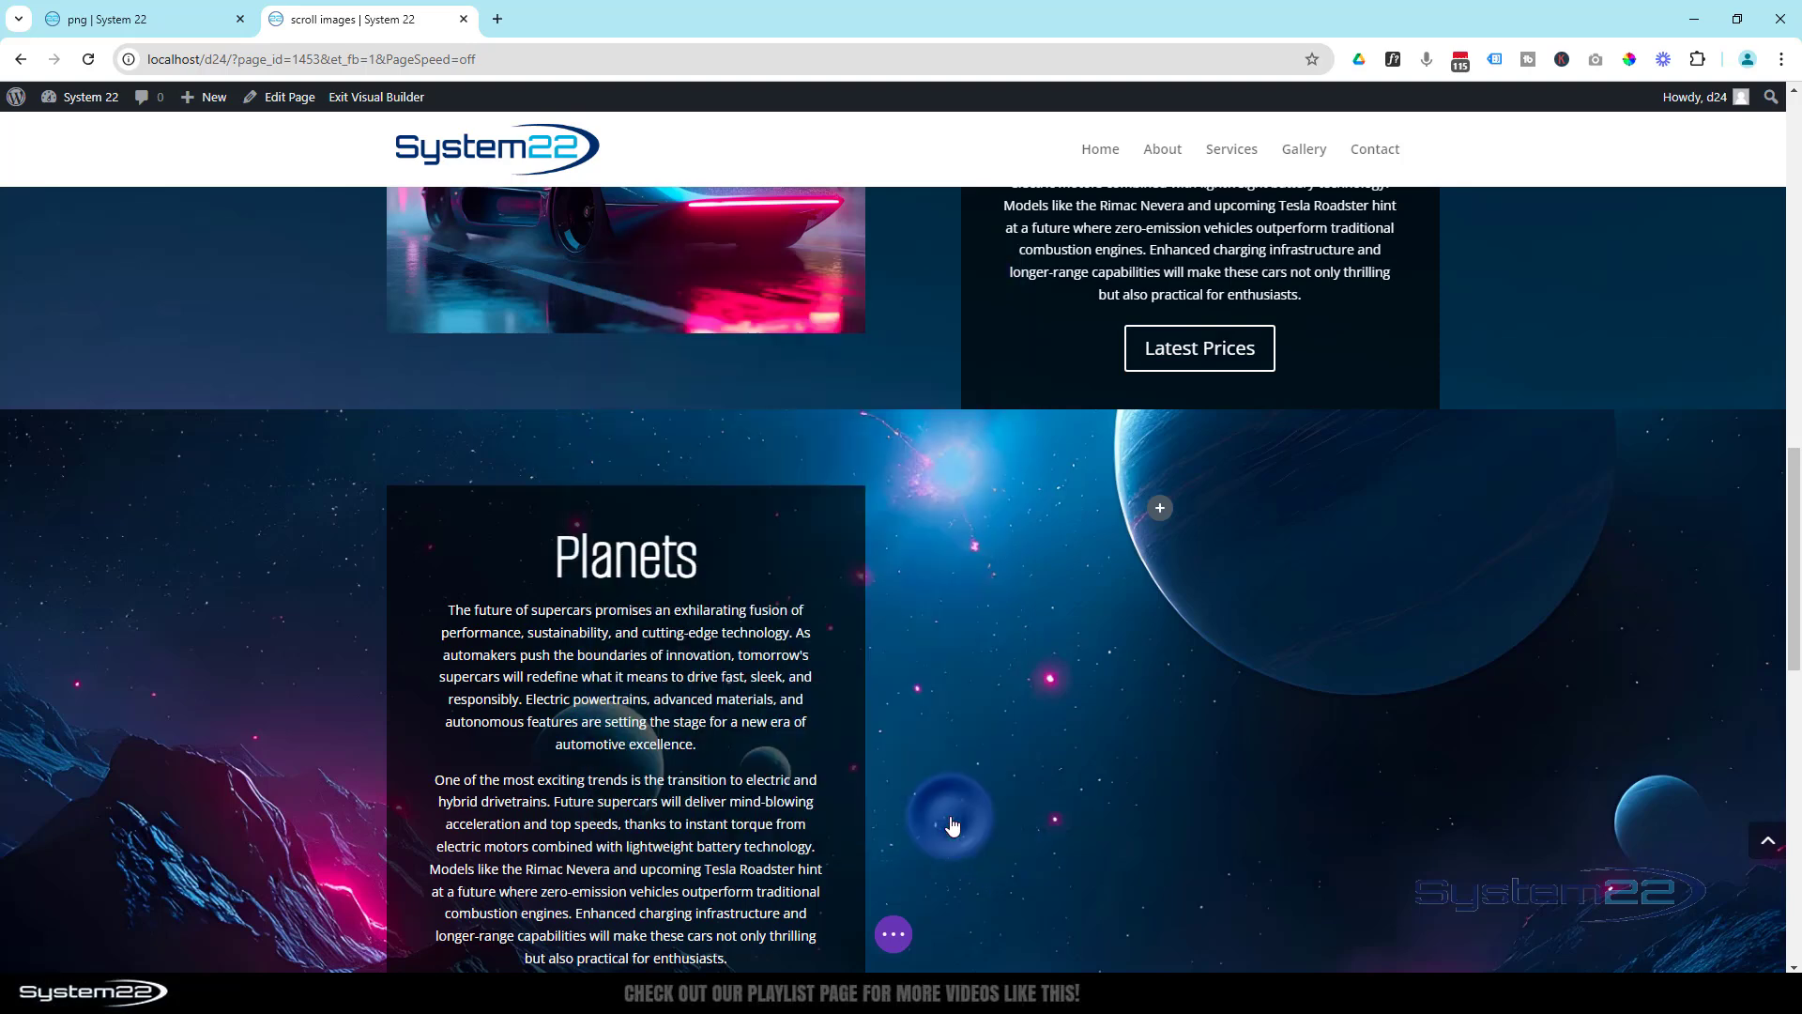
- Replace the first car image in the Planets section with the image of large planets over a rocky landscape
{"action": "scroll", "coordinate": [966, 776], "scroll_direction": "down", "scroll_amount": 5}
{"action": "mouse_move", "coordinate": [595, 523]}
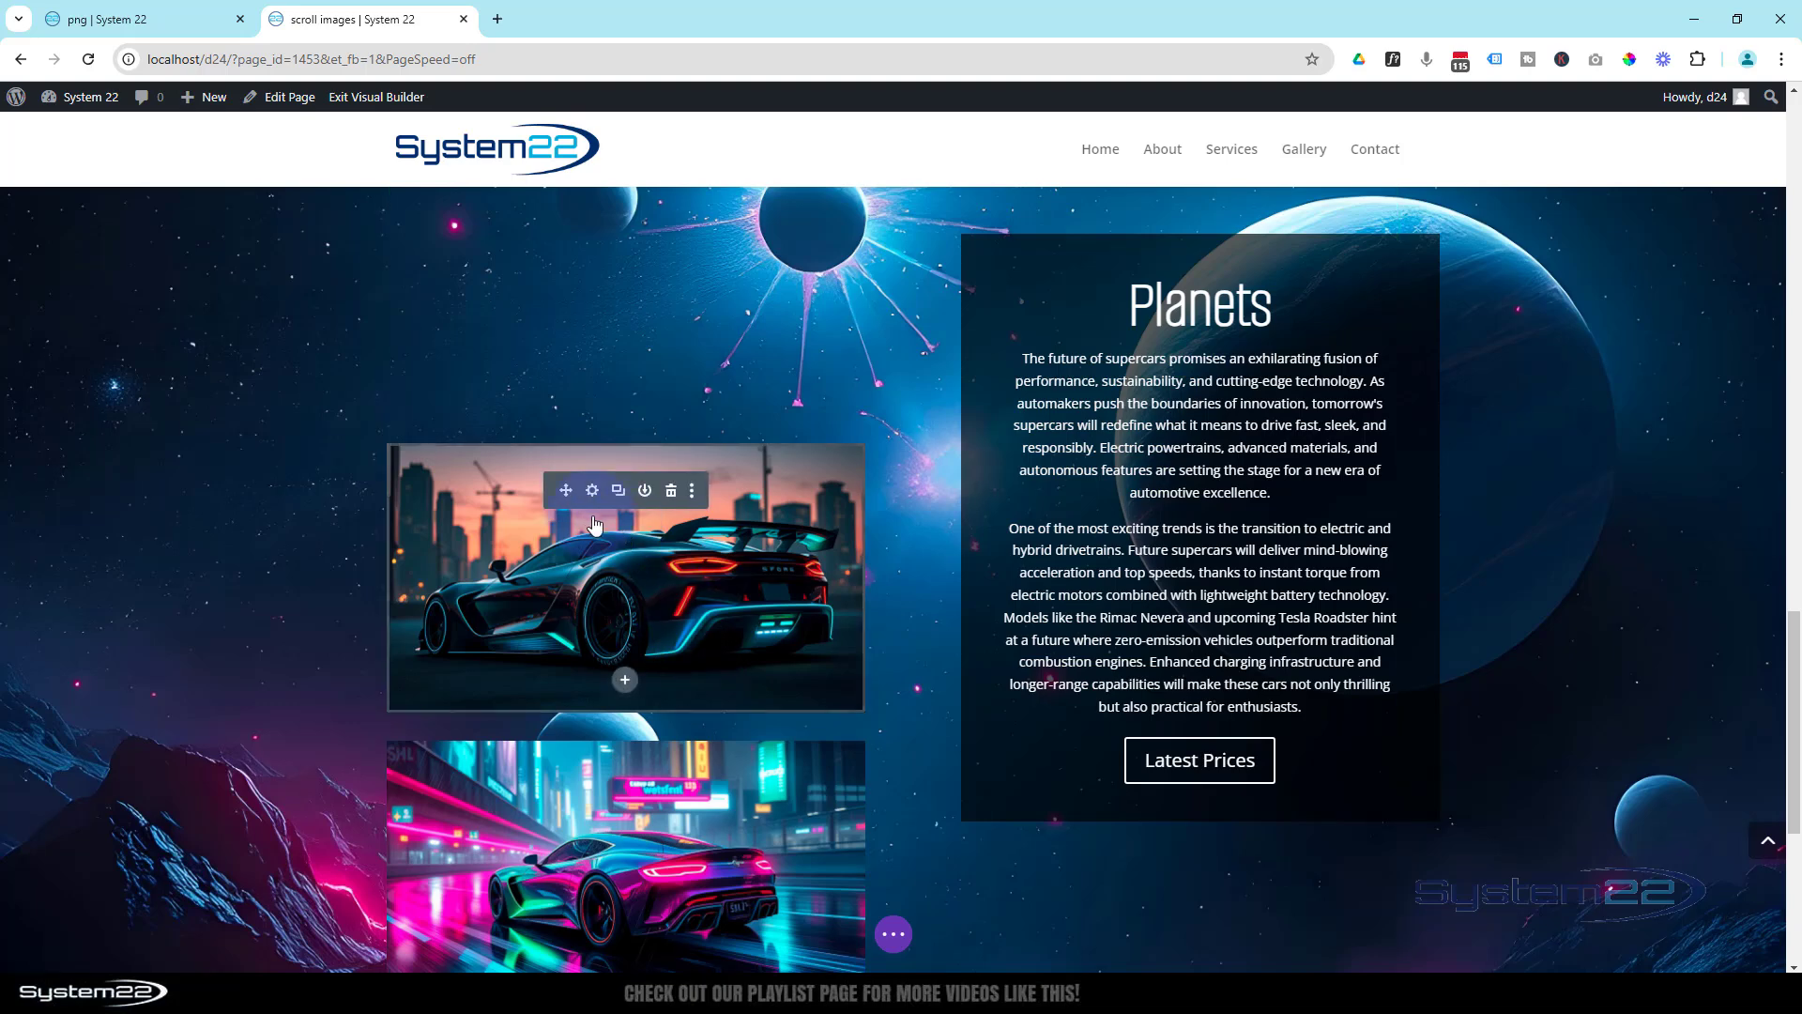
{"action": "left_click", "coordinate": [591, 492]}
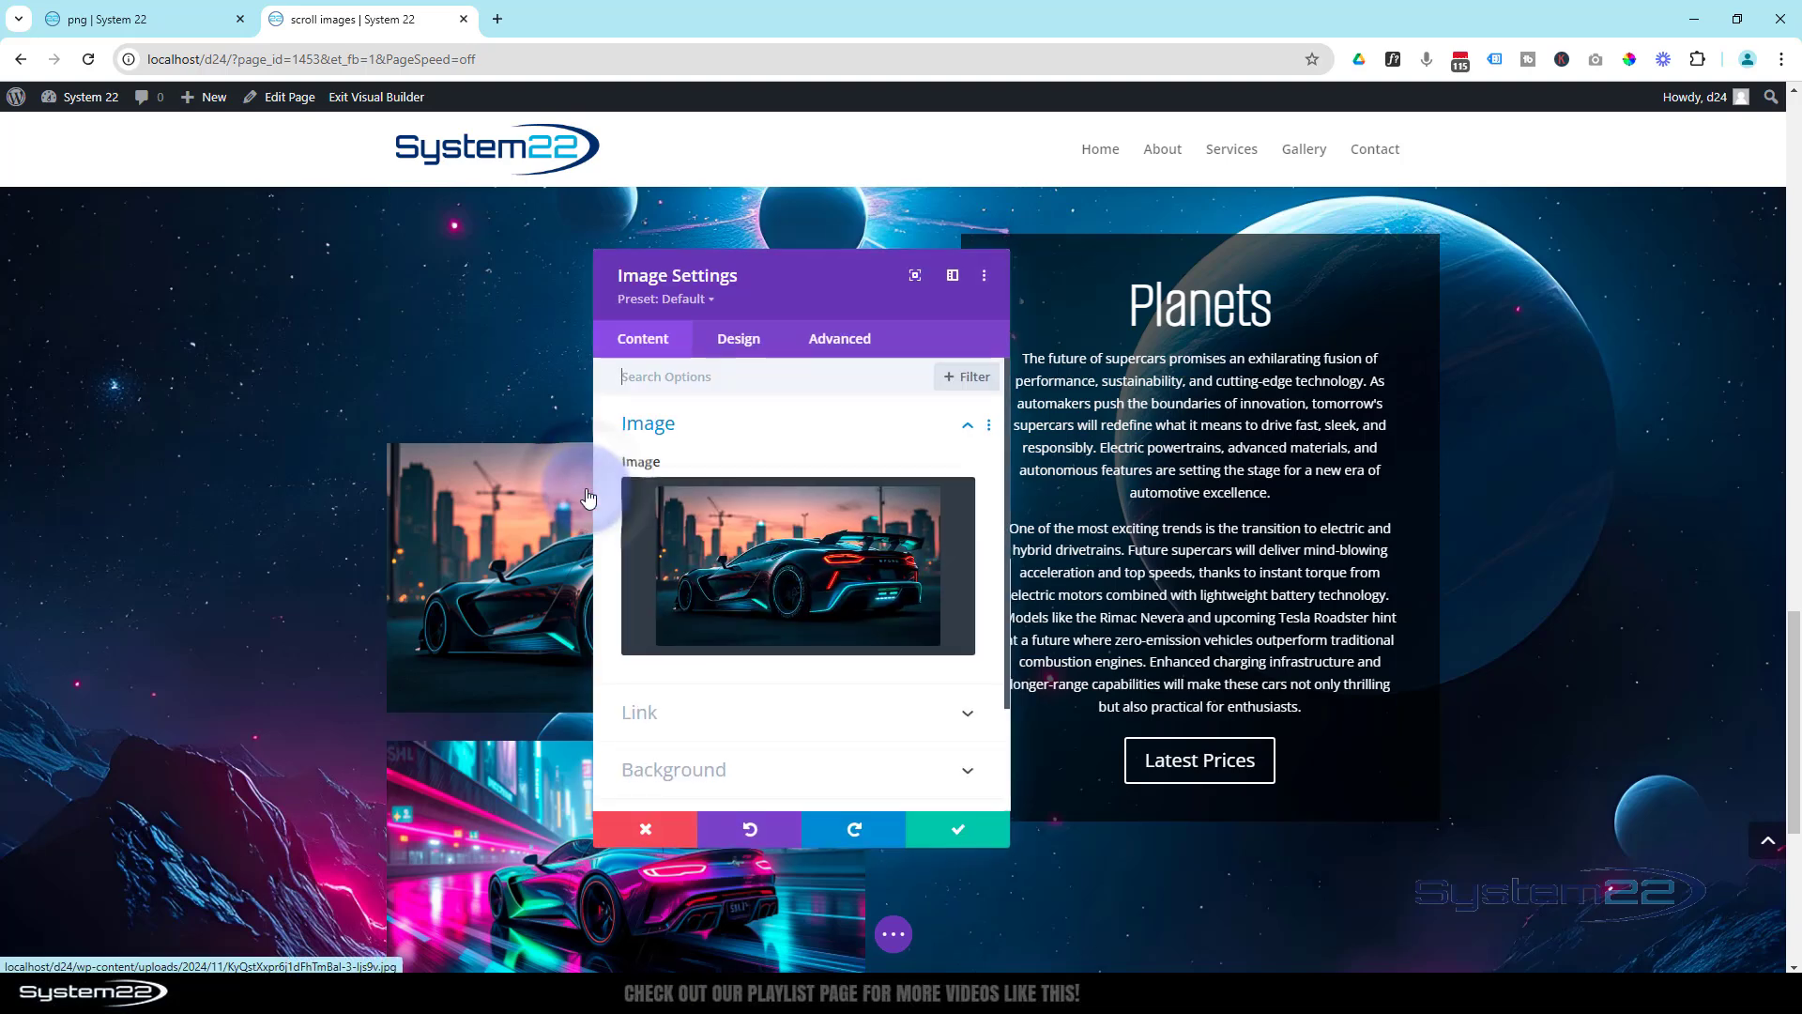
{"action": "left_click", "coordinate": [792, 584]}
{"action": "left_click", "coordinate": [710, 754]}
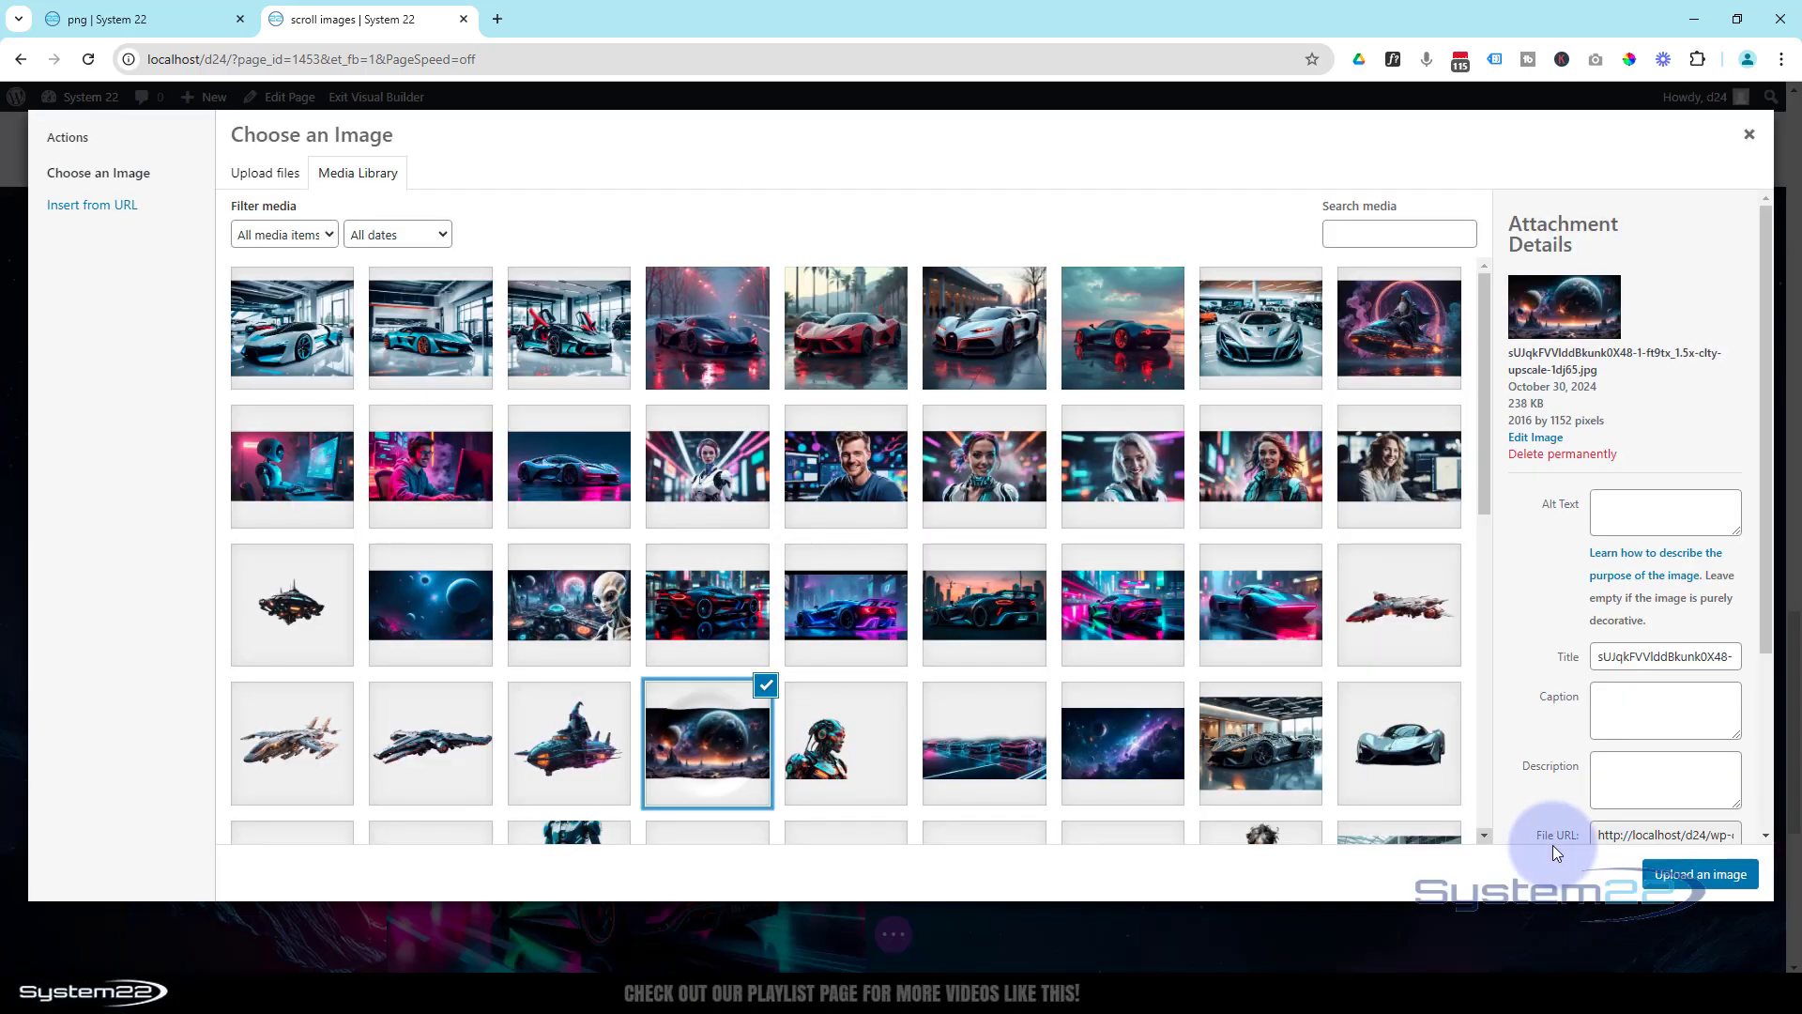
{"action": "left_click", "coordinate": [1689, 876]}
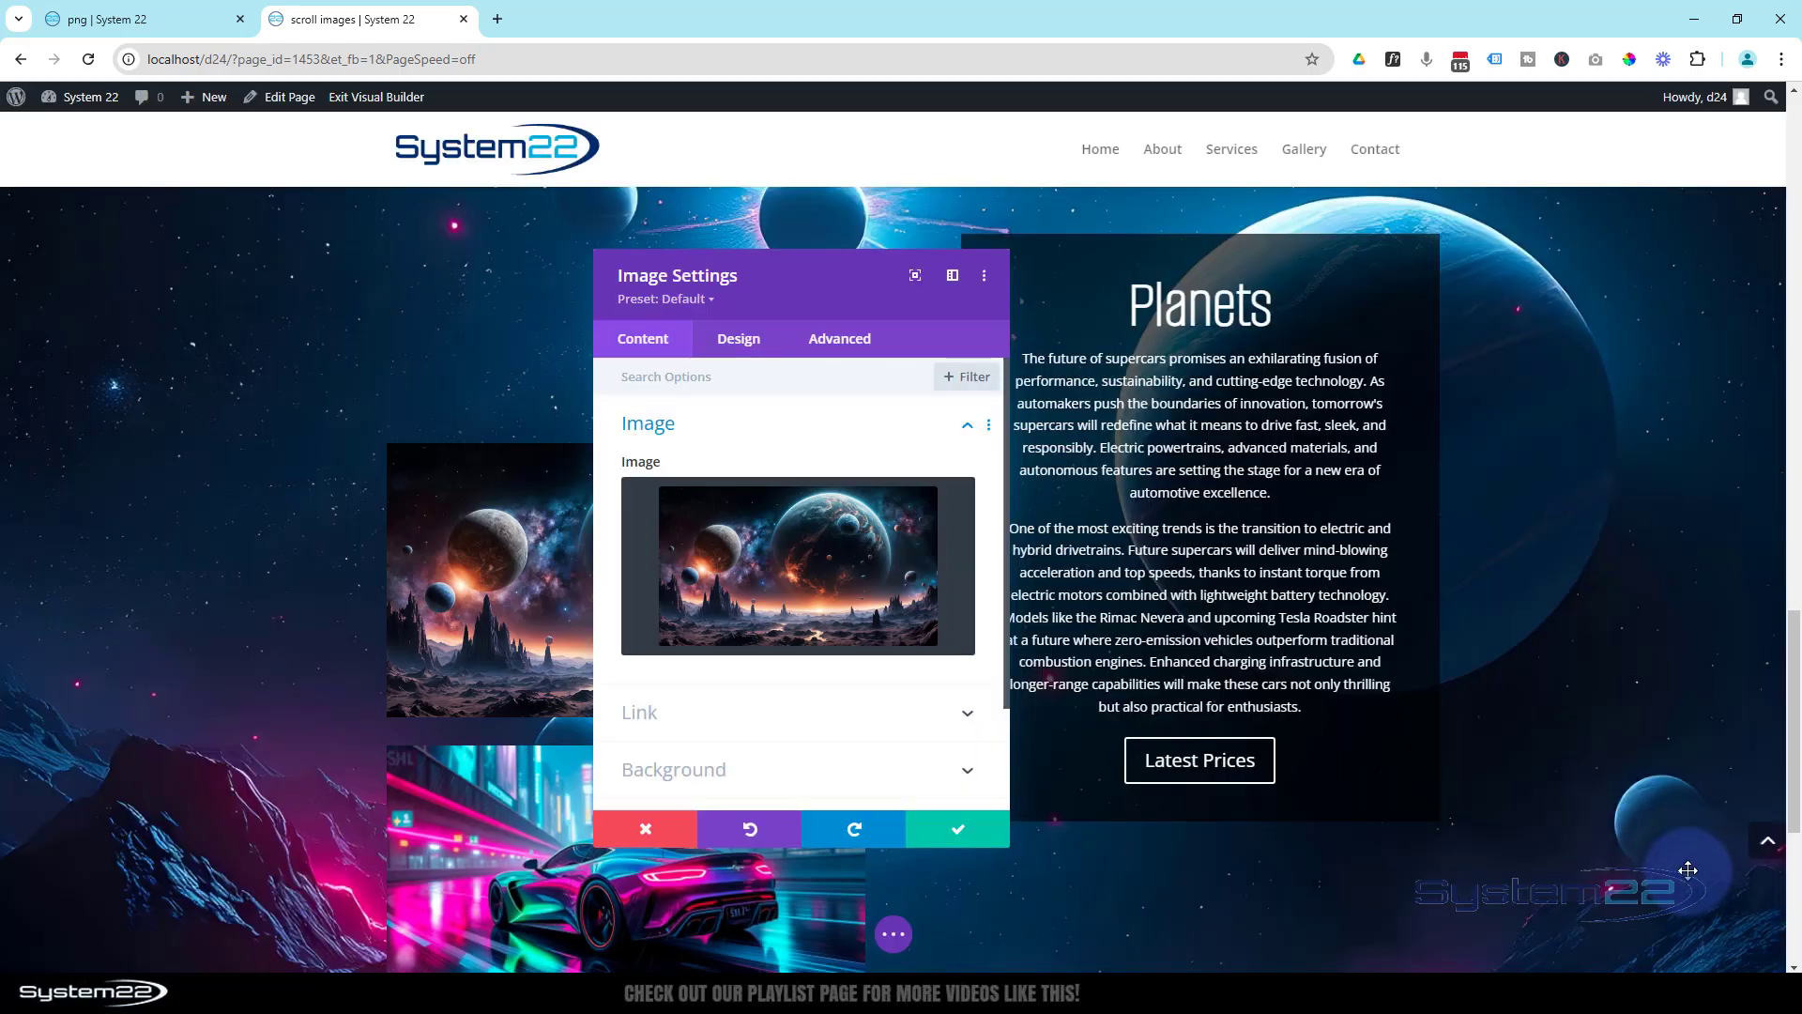
{"action": "left_click", "coordinate": [956, 830]}
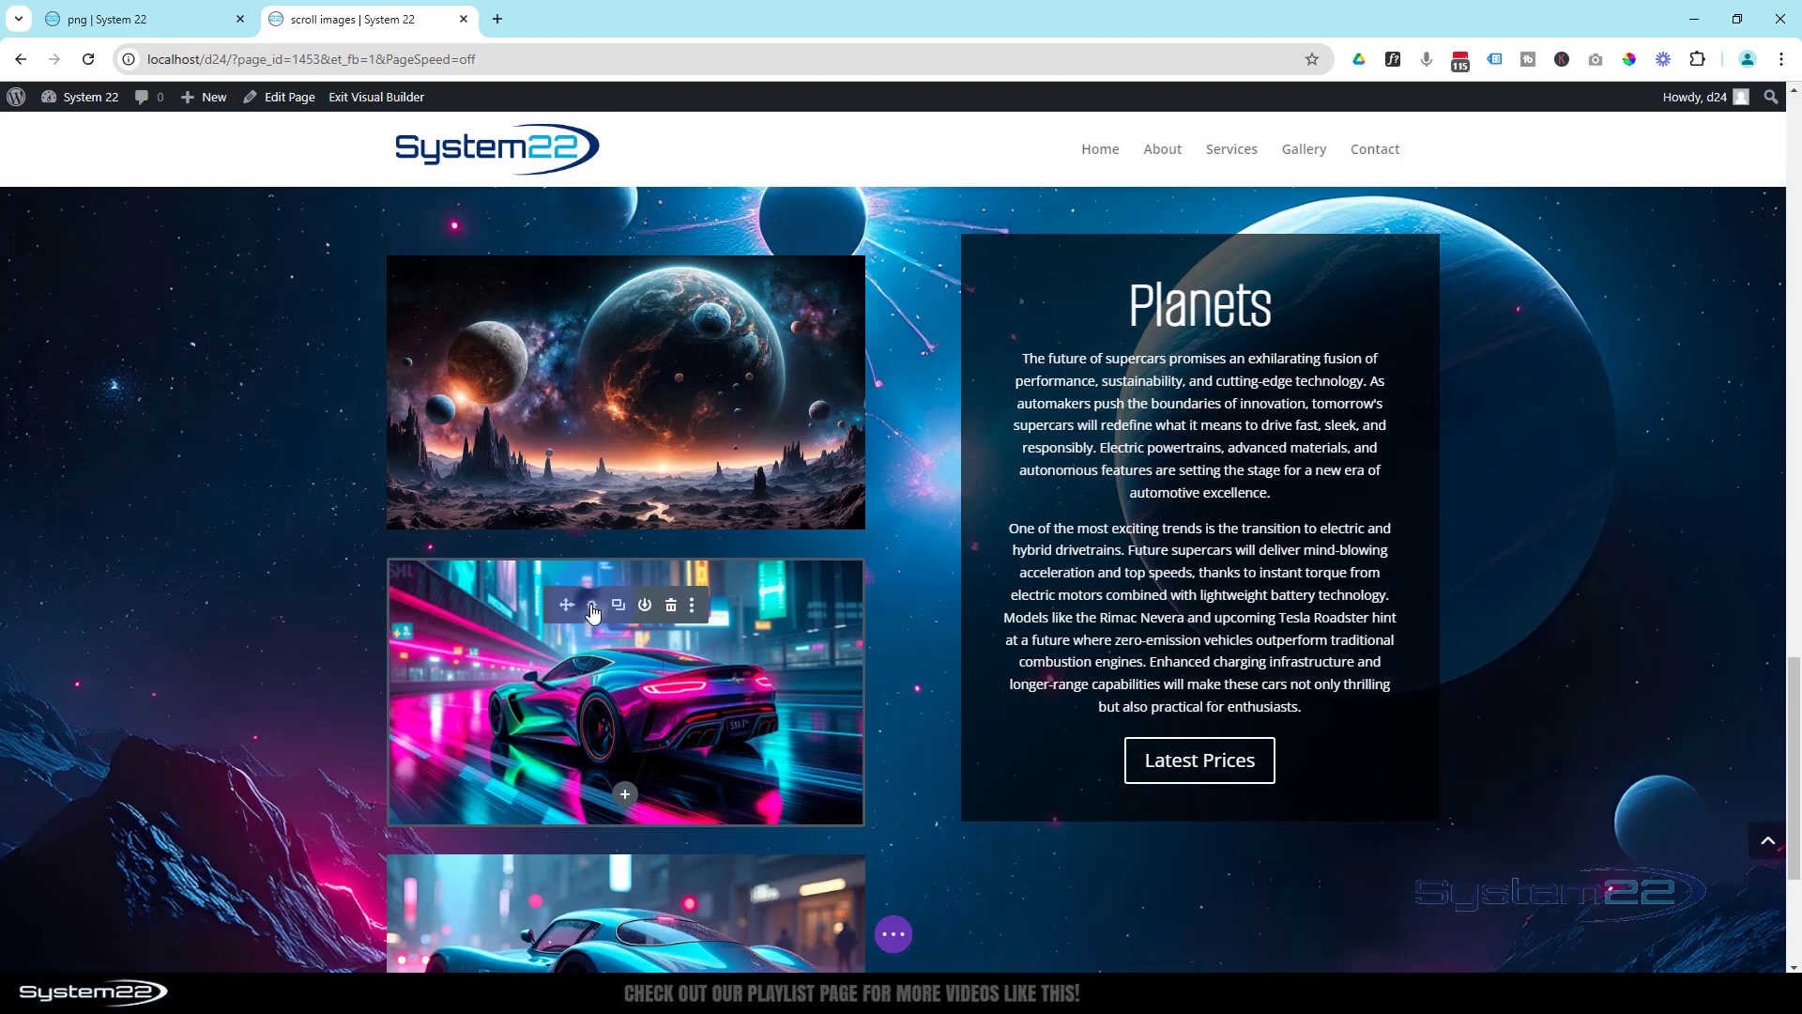
- Replace the second car image in the Planets section with the purple and blue nebula image
{"action": "left_click", "coordinate": [593, 606]}
{"action": "left_click", "coordinate": [770, 580]}
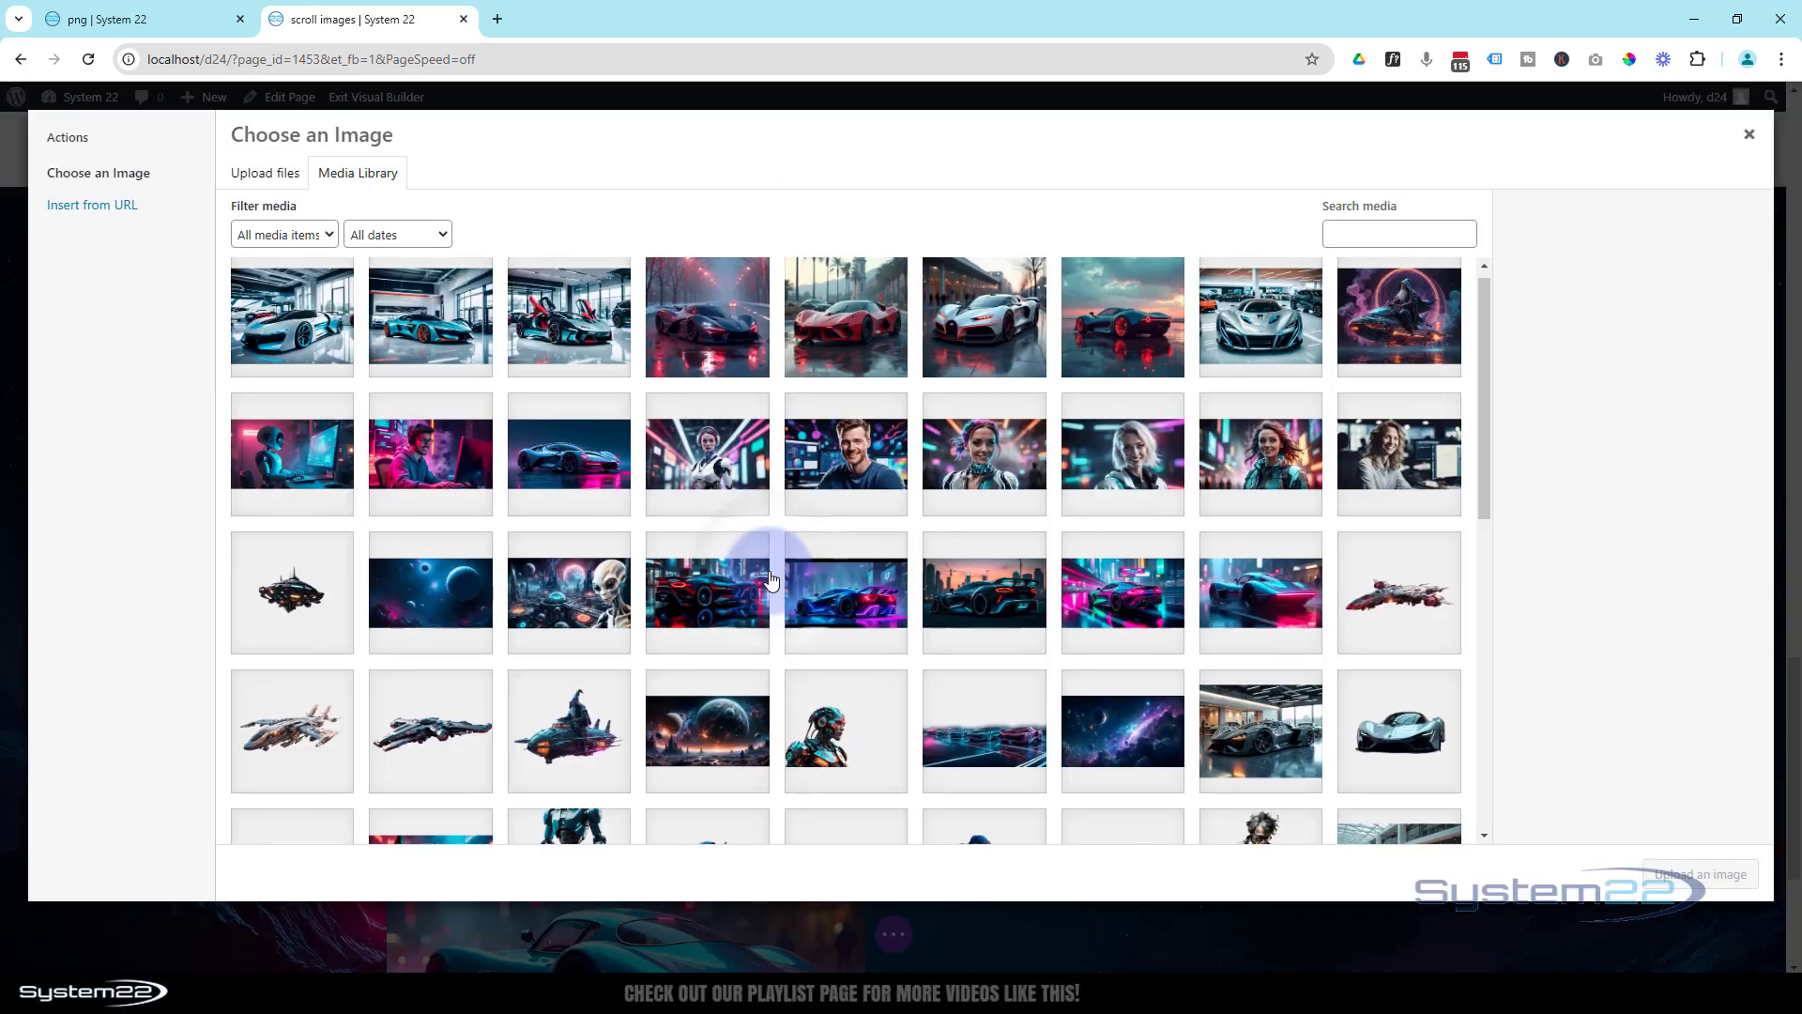
{"action": "scroll", "coordinate": [826, 563], "scroll_direction": "down", "scroll_amount": 3}
{"action": "left_click", "coordinate": [1117, 487]}
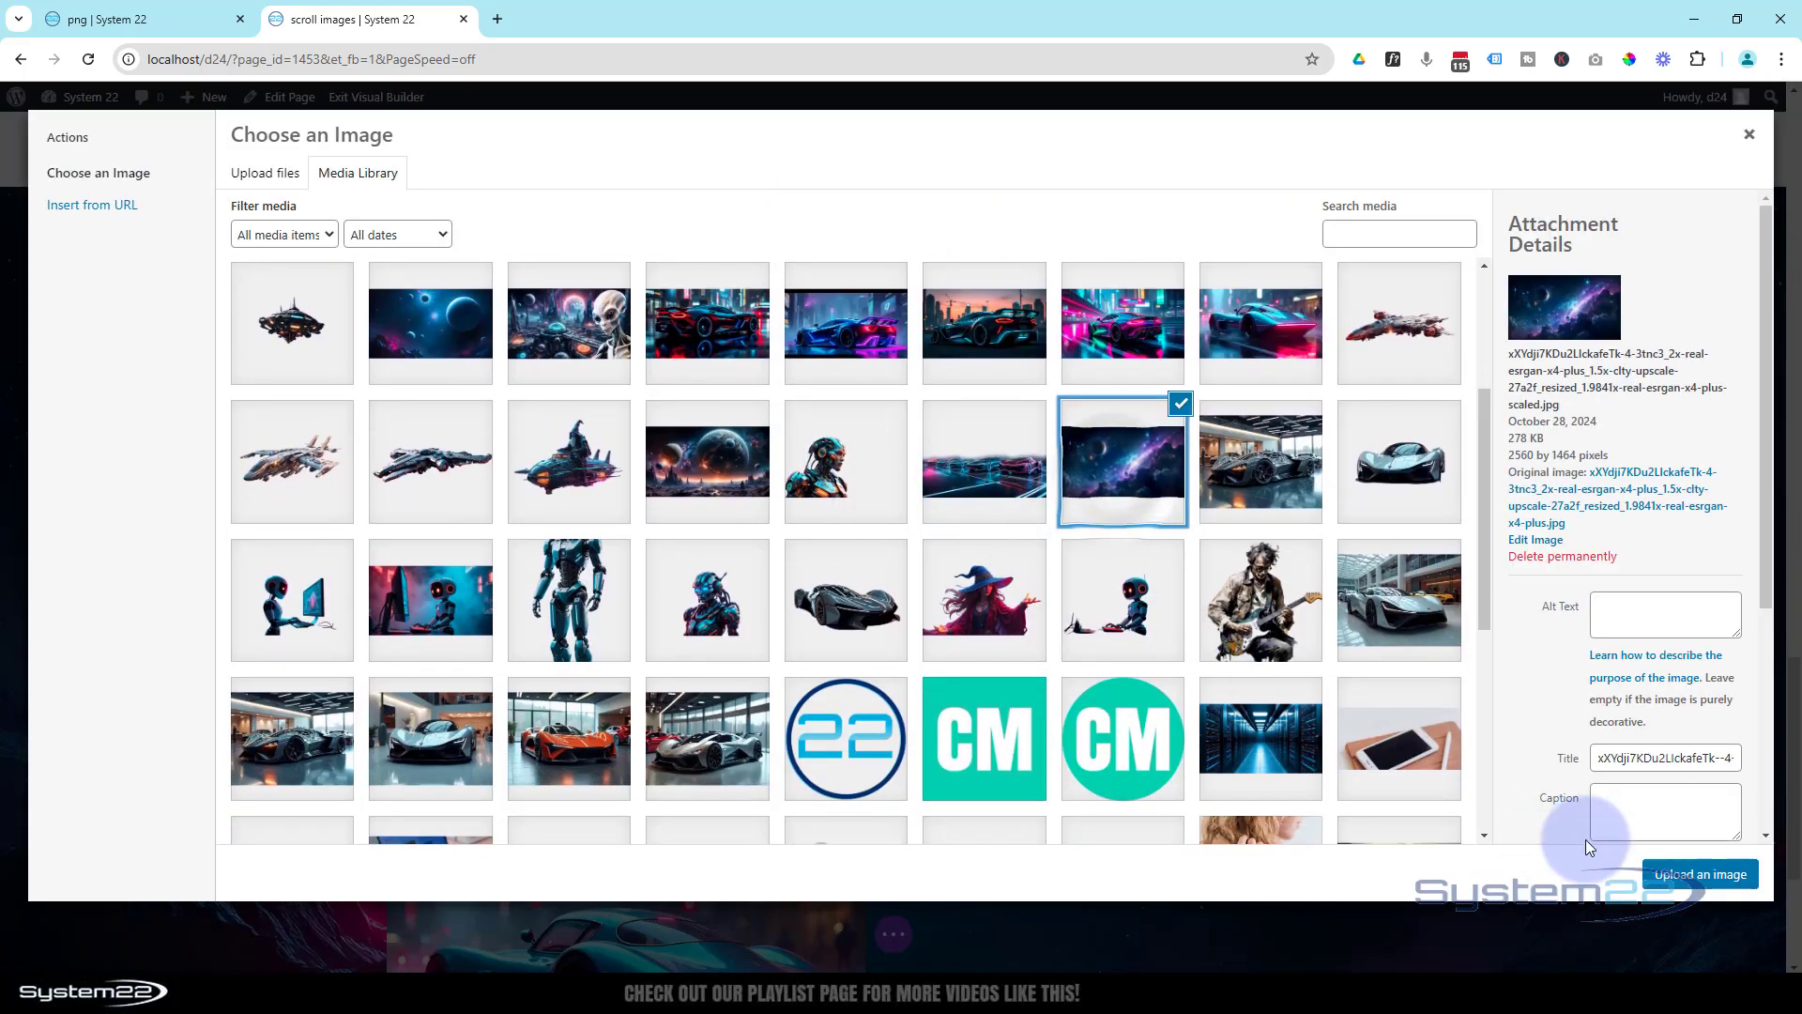
{"action": "left_click", "coordinate": [1687, 875]}
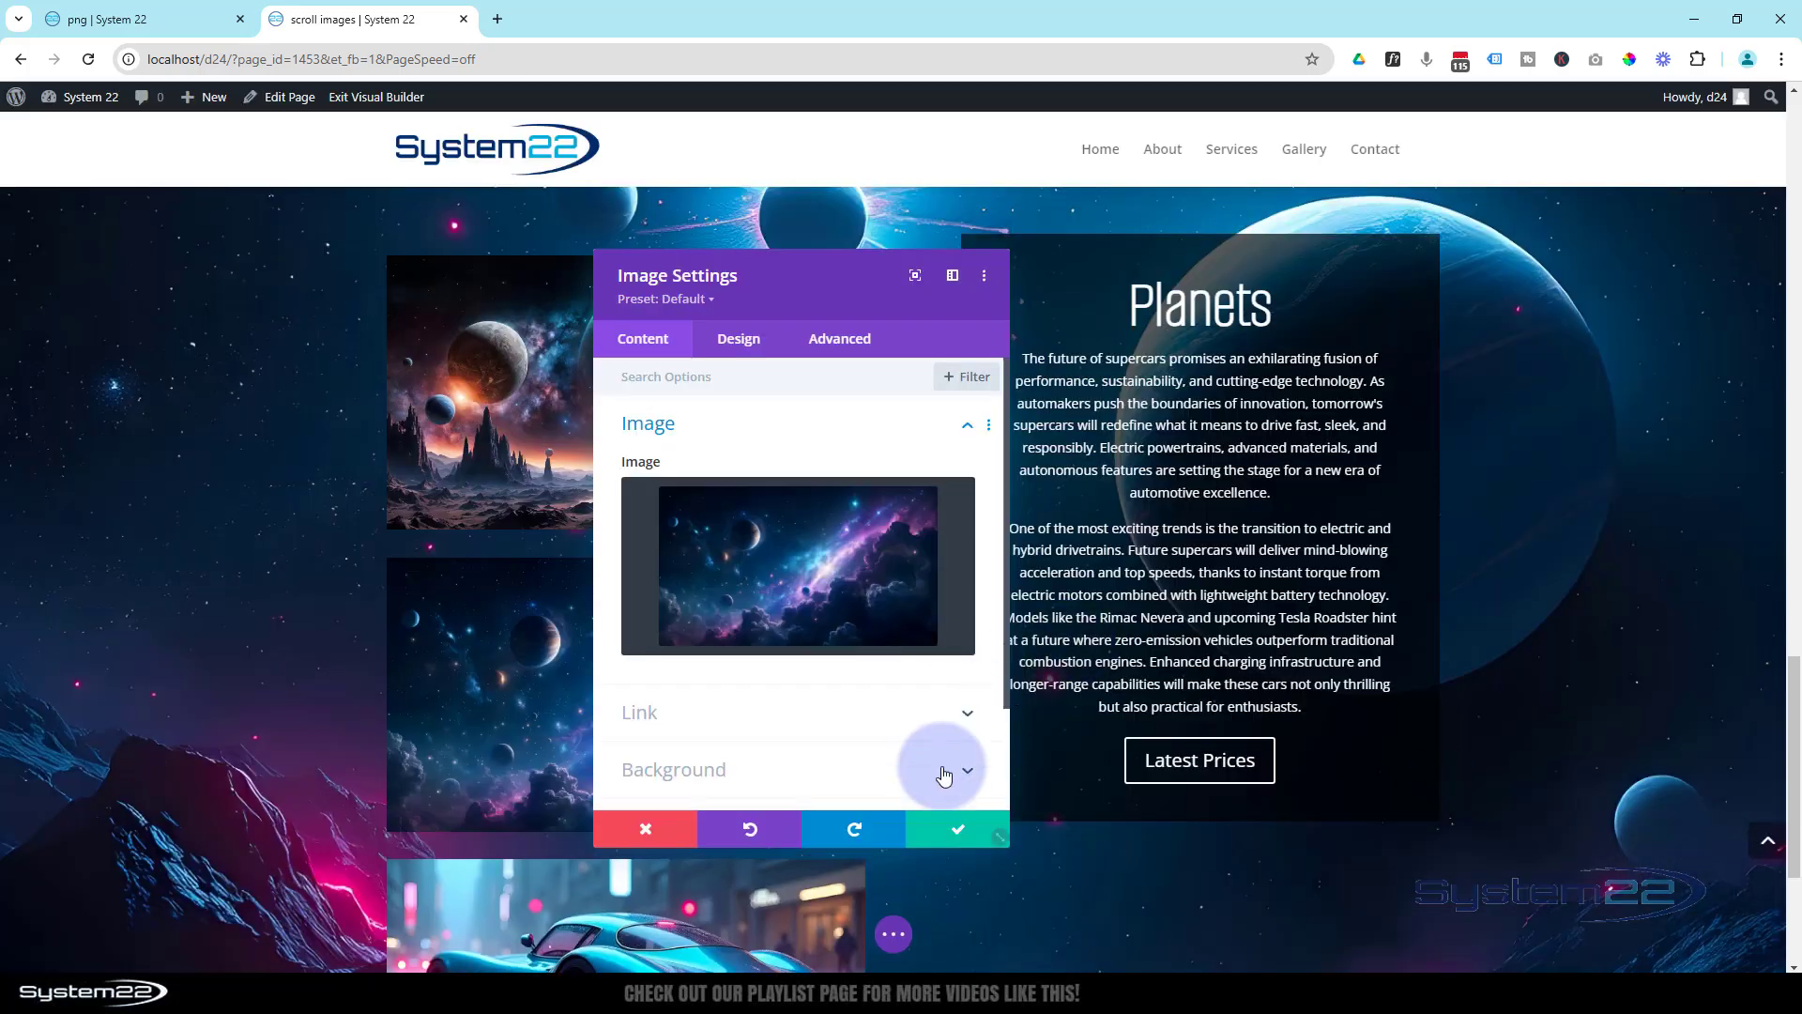
{"action": "left_click", "coordinate": [972, 828]}
- Replace the teal car image in the Planets section with the neon city and pink planet image
{"action": "scroll", "coordinate": [928, 755], "scroll_direction": "down", "scroll_amount": 3}
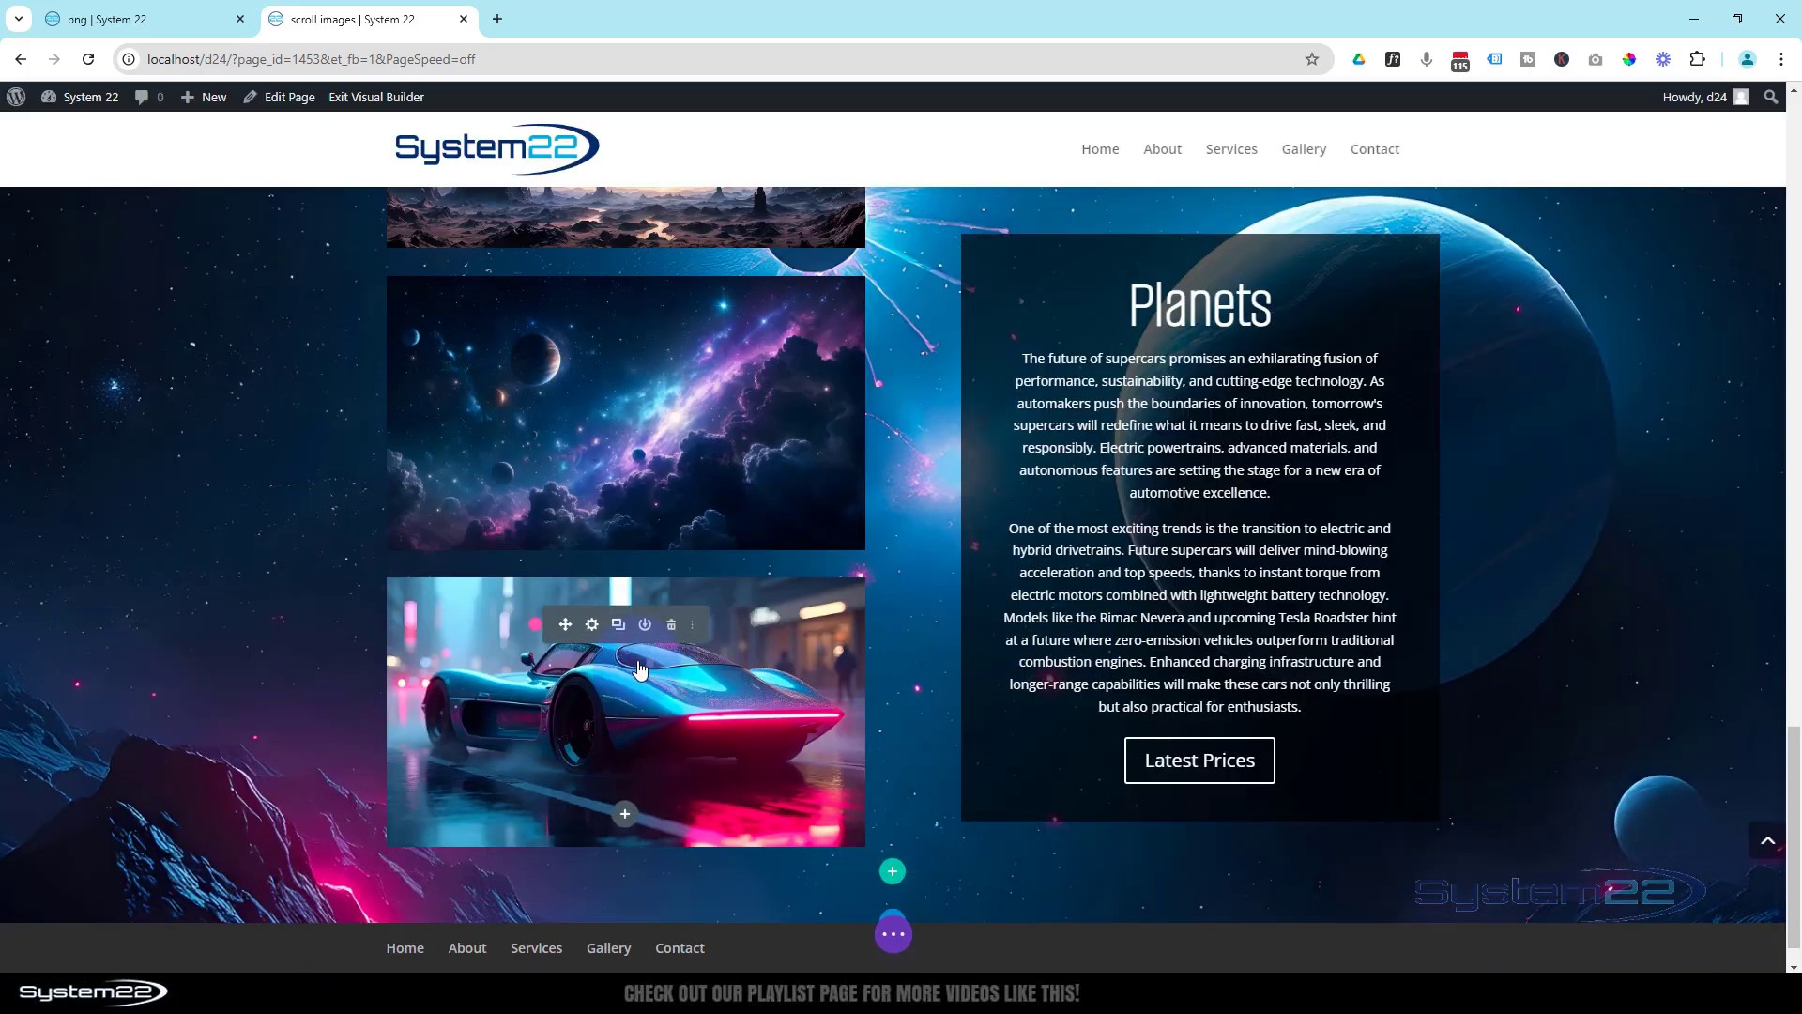
{"action": "left_click", "coordinate": [593, 624]}
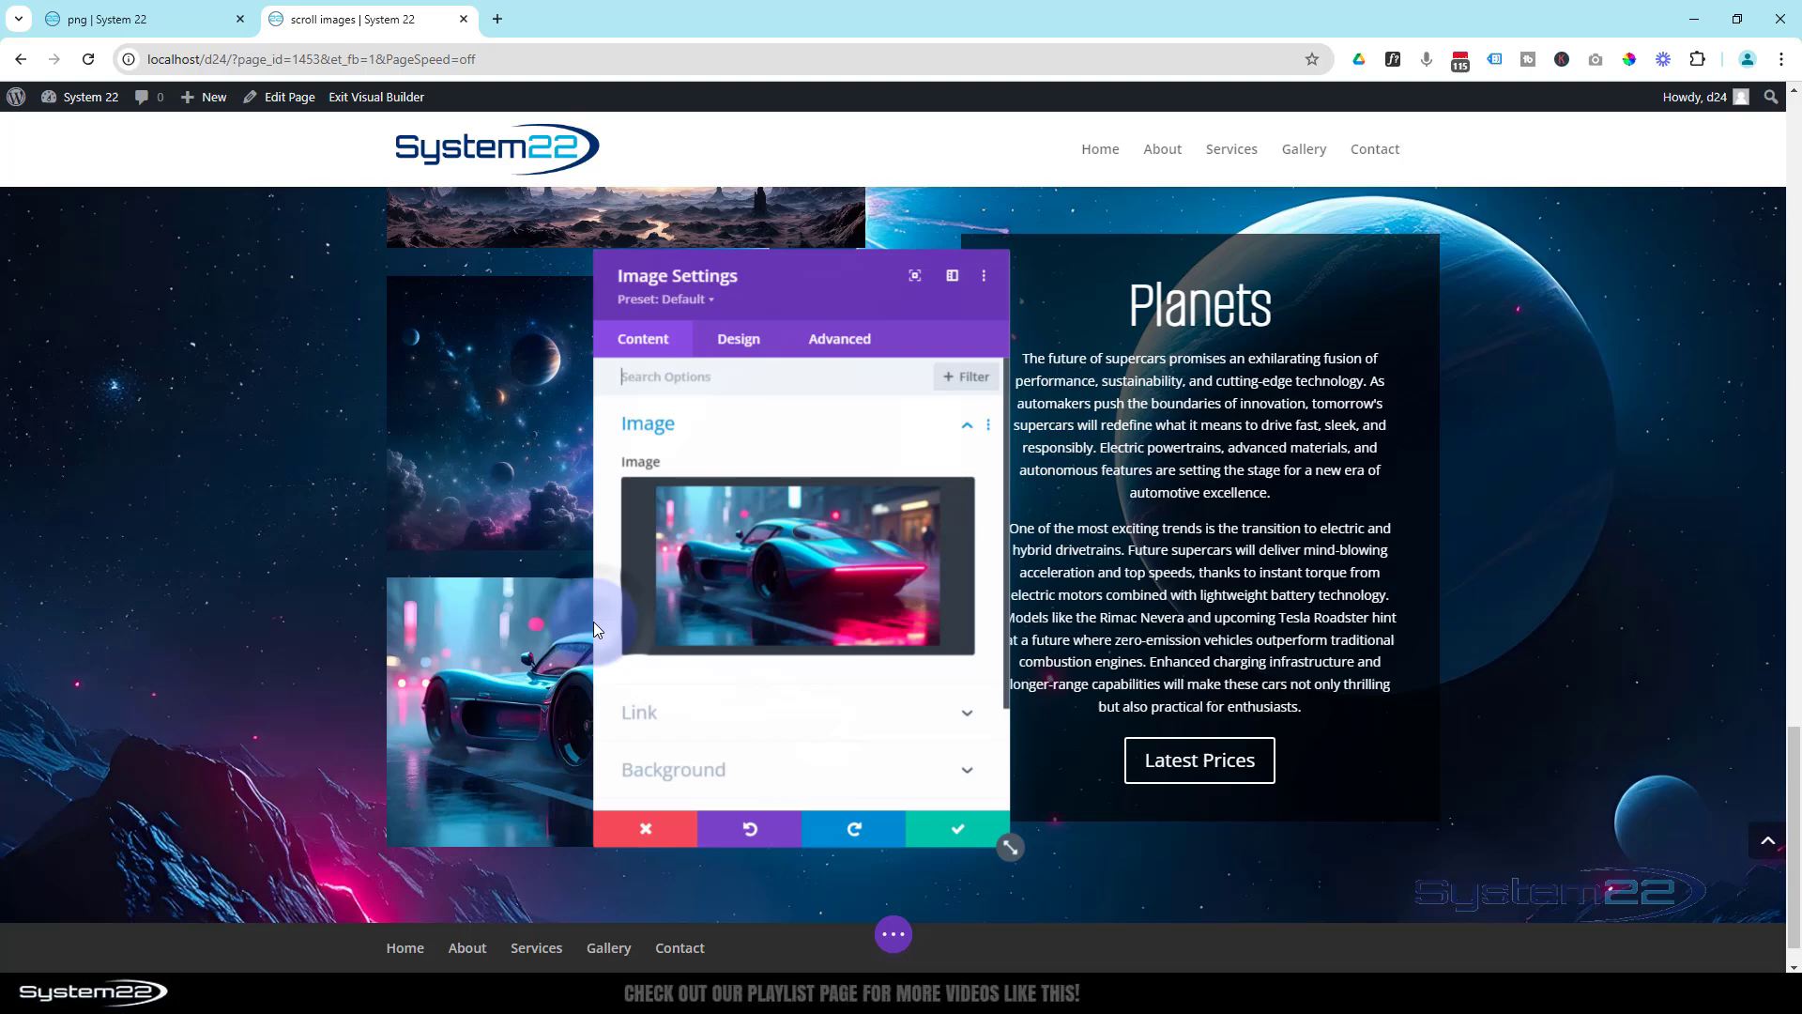
{"action": "left_click", "coordinate": [779, 576]}
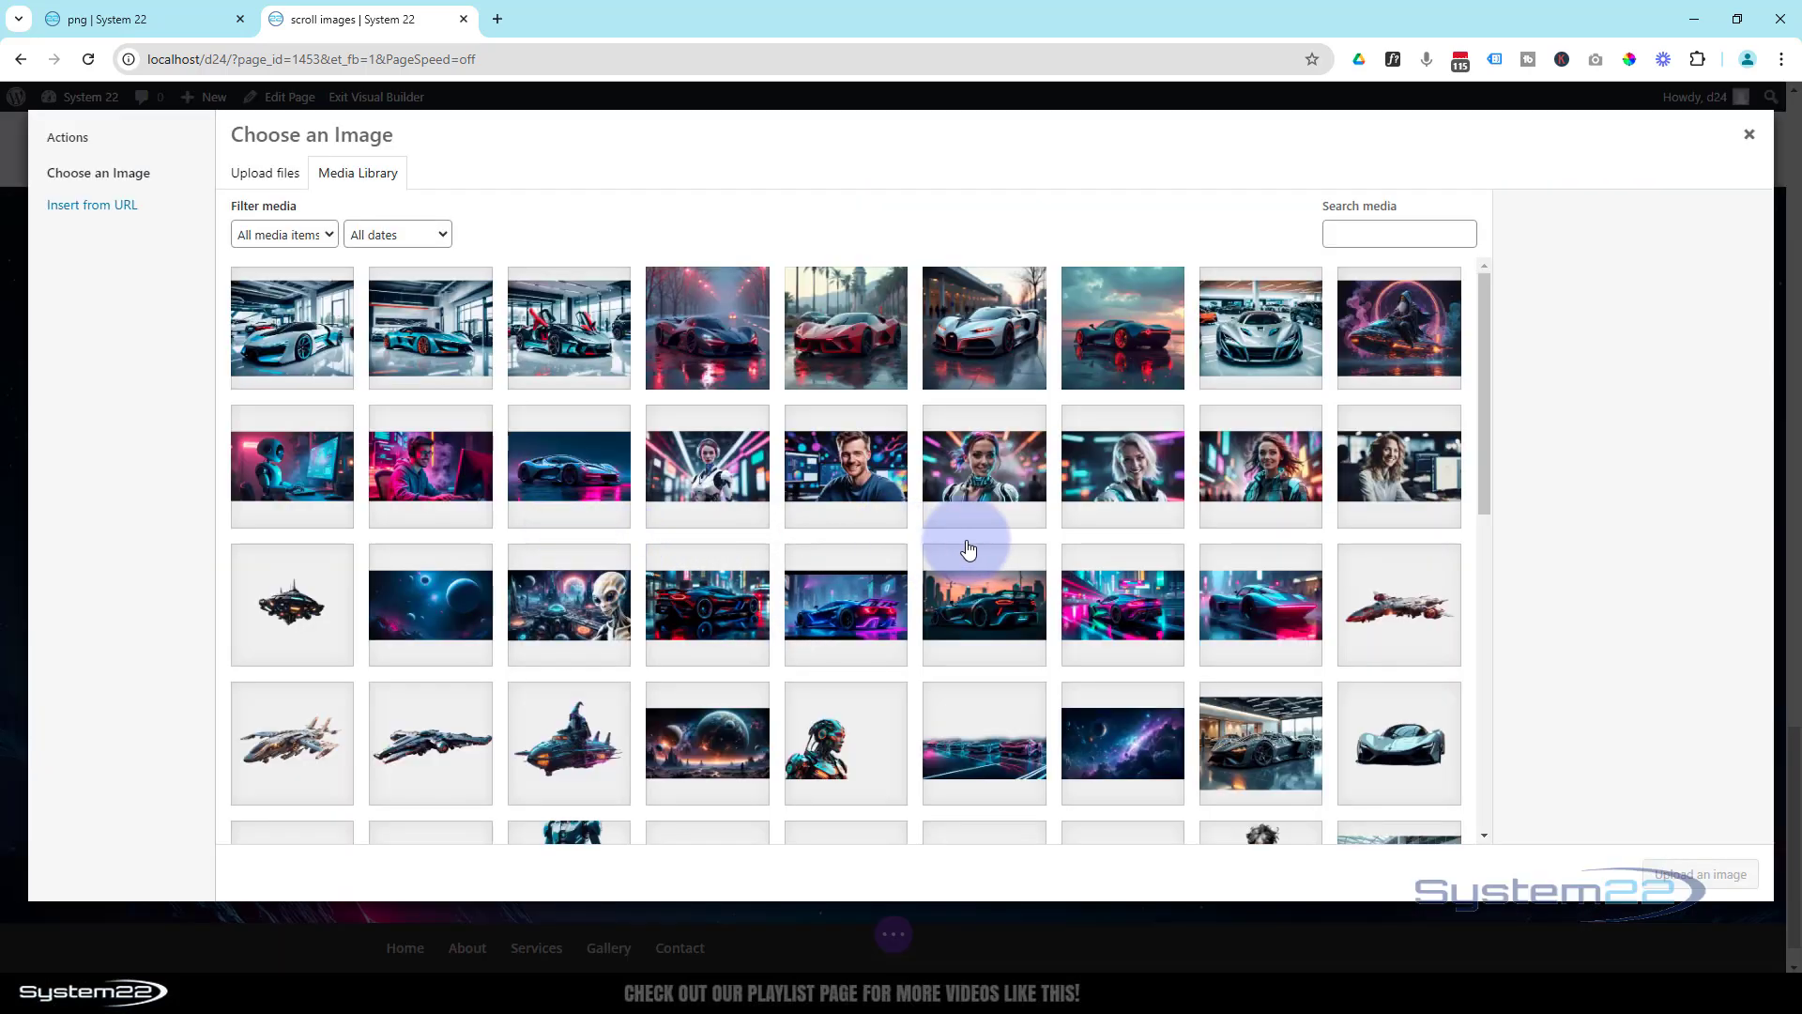
{"action": "scroll", "coordinate": [969, 549], "scroll_direction": "down", "scroll_amount": 4}
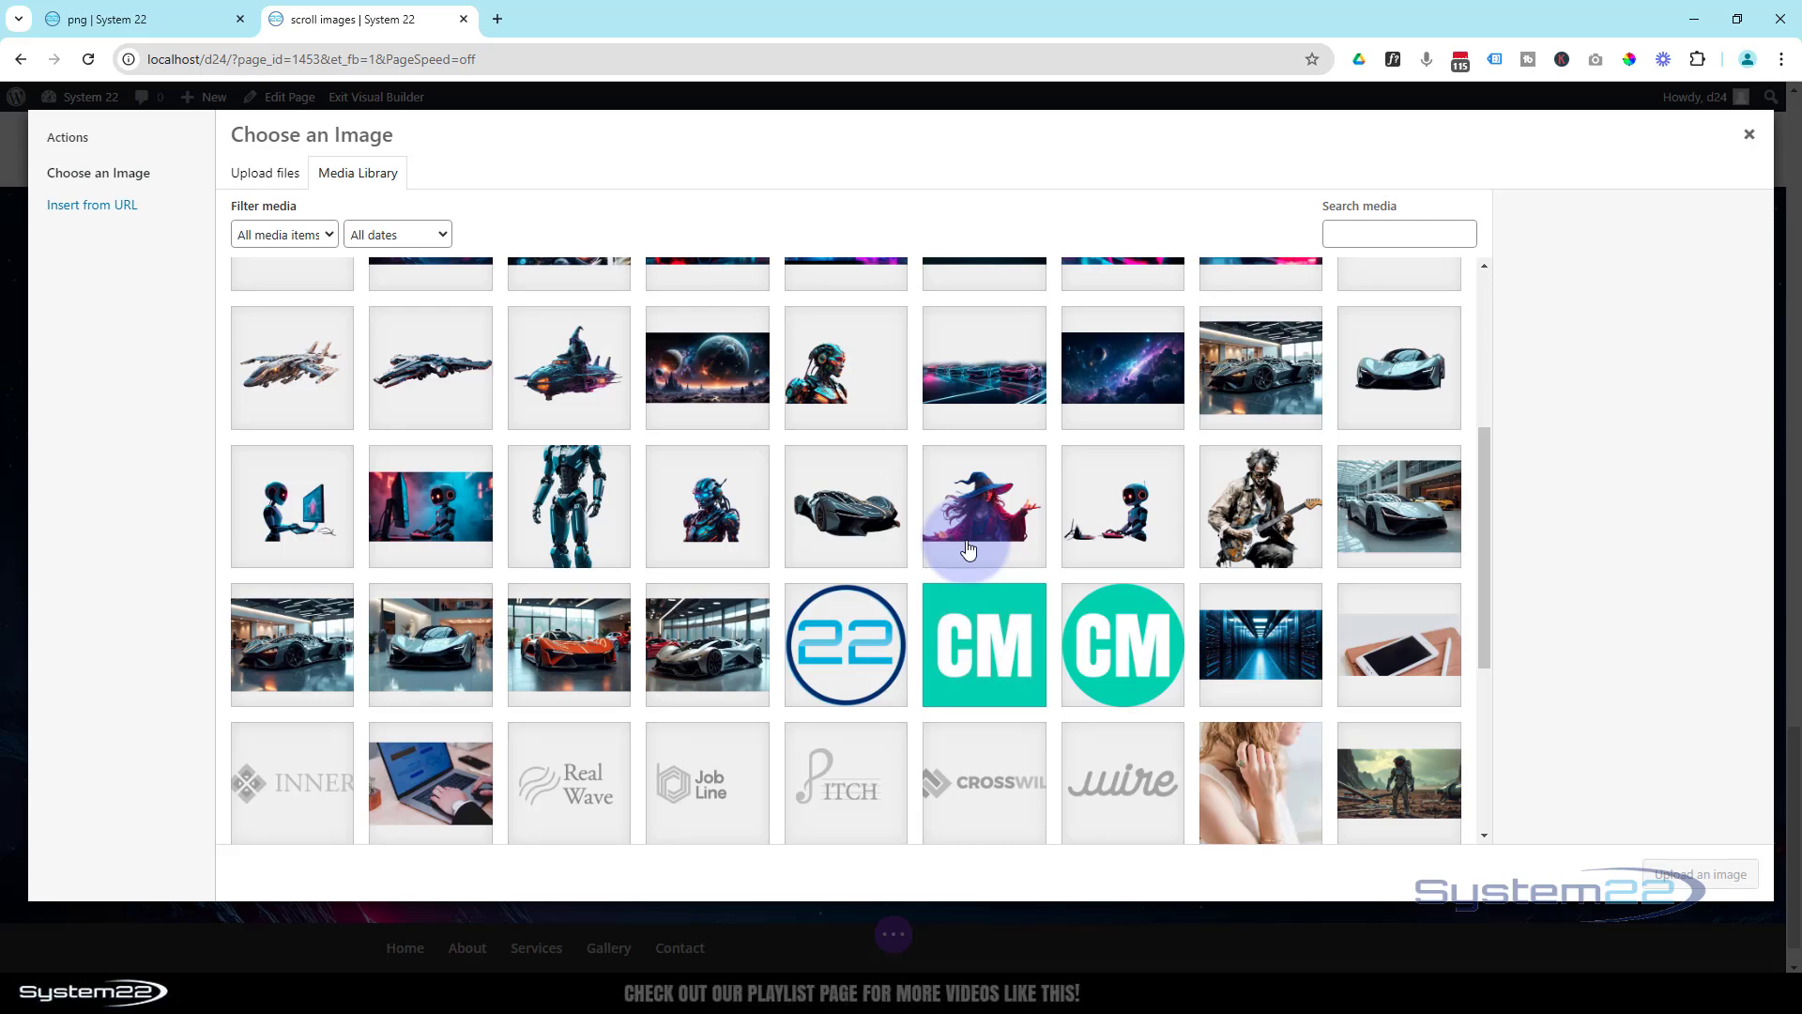
{"action": "scroll", "coordinate": [969, 549], "scroll_direction": "down", "scroll_amount": 4}
{"action": "left_click", "coordinate": [1022, 590]}
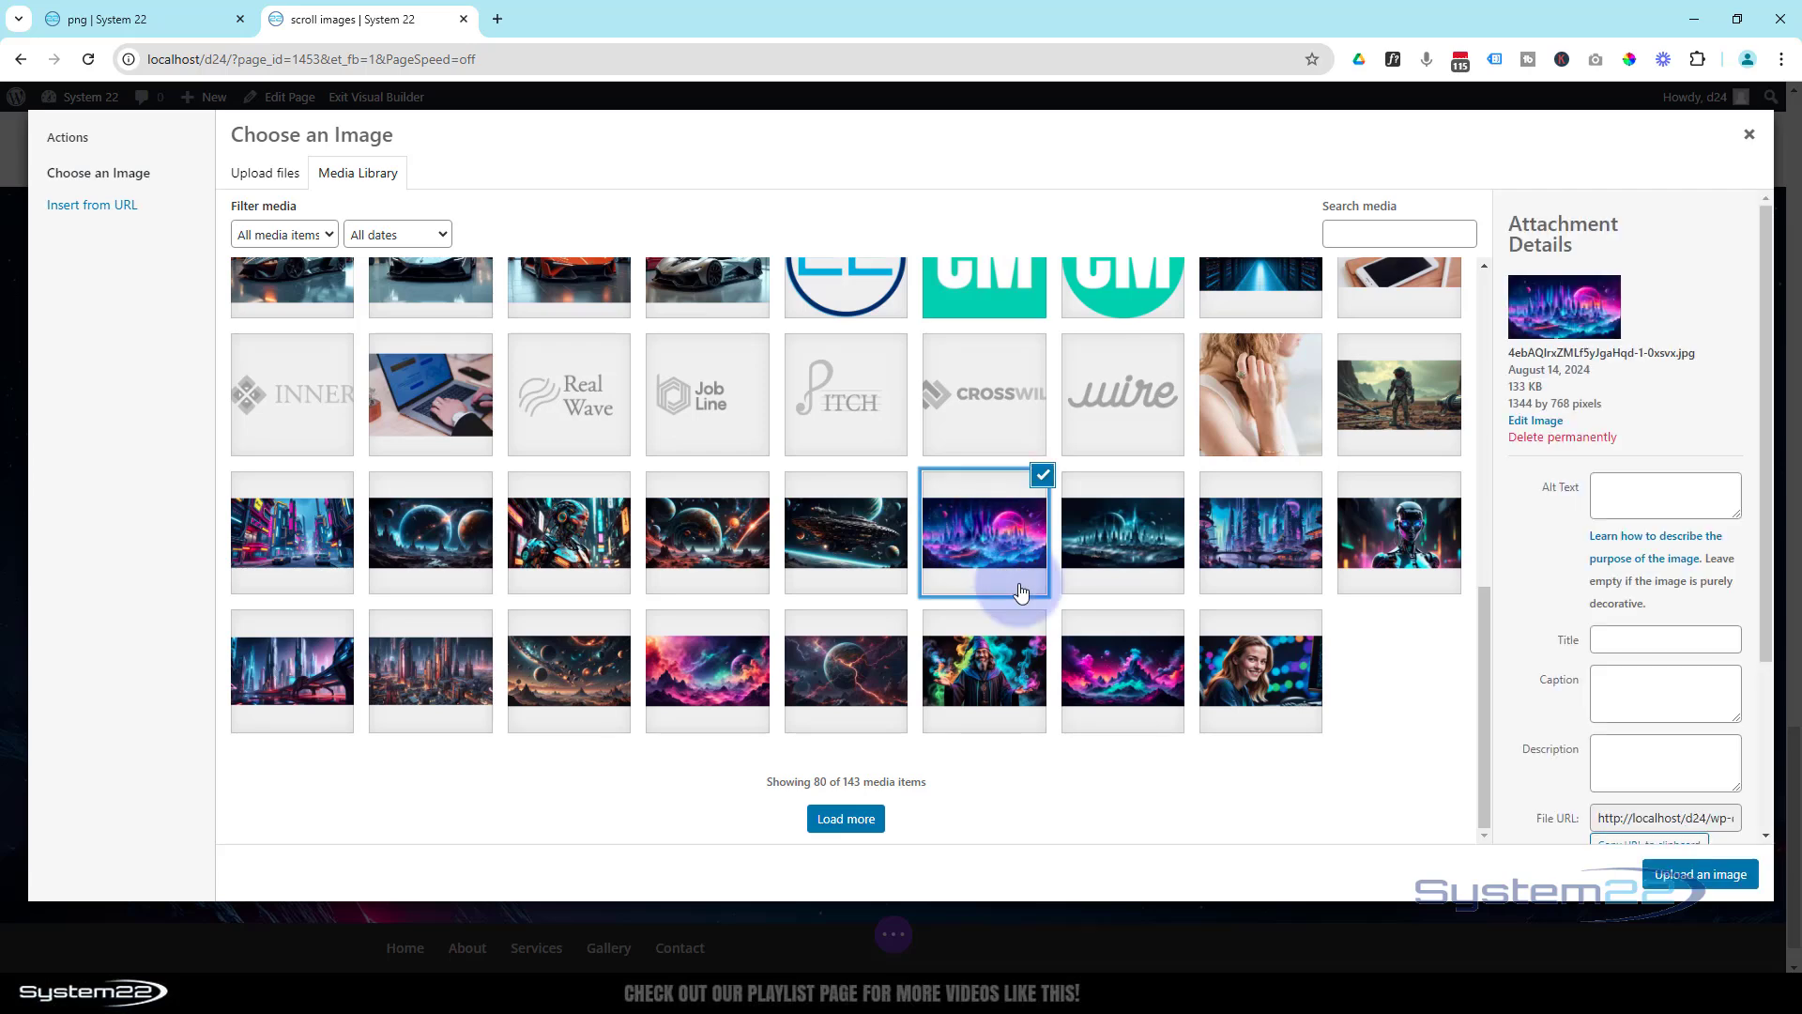
{"action": "left_click", "coordinate": [1676, 873]}
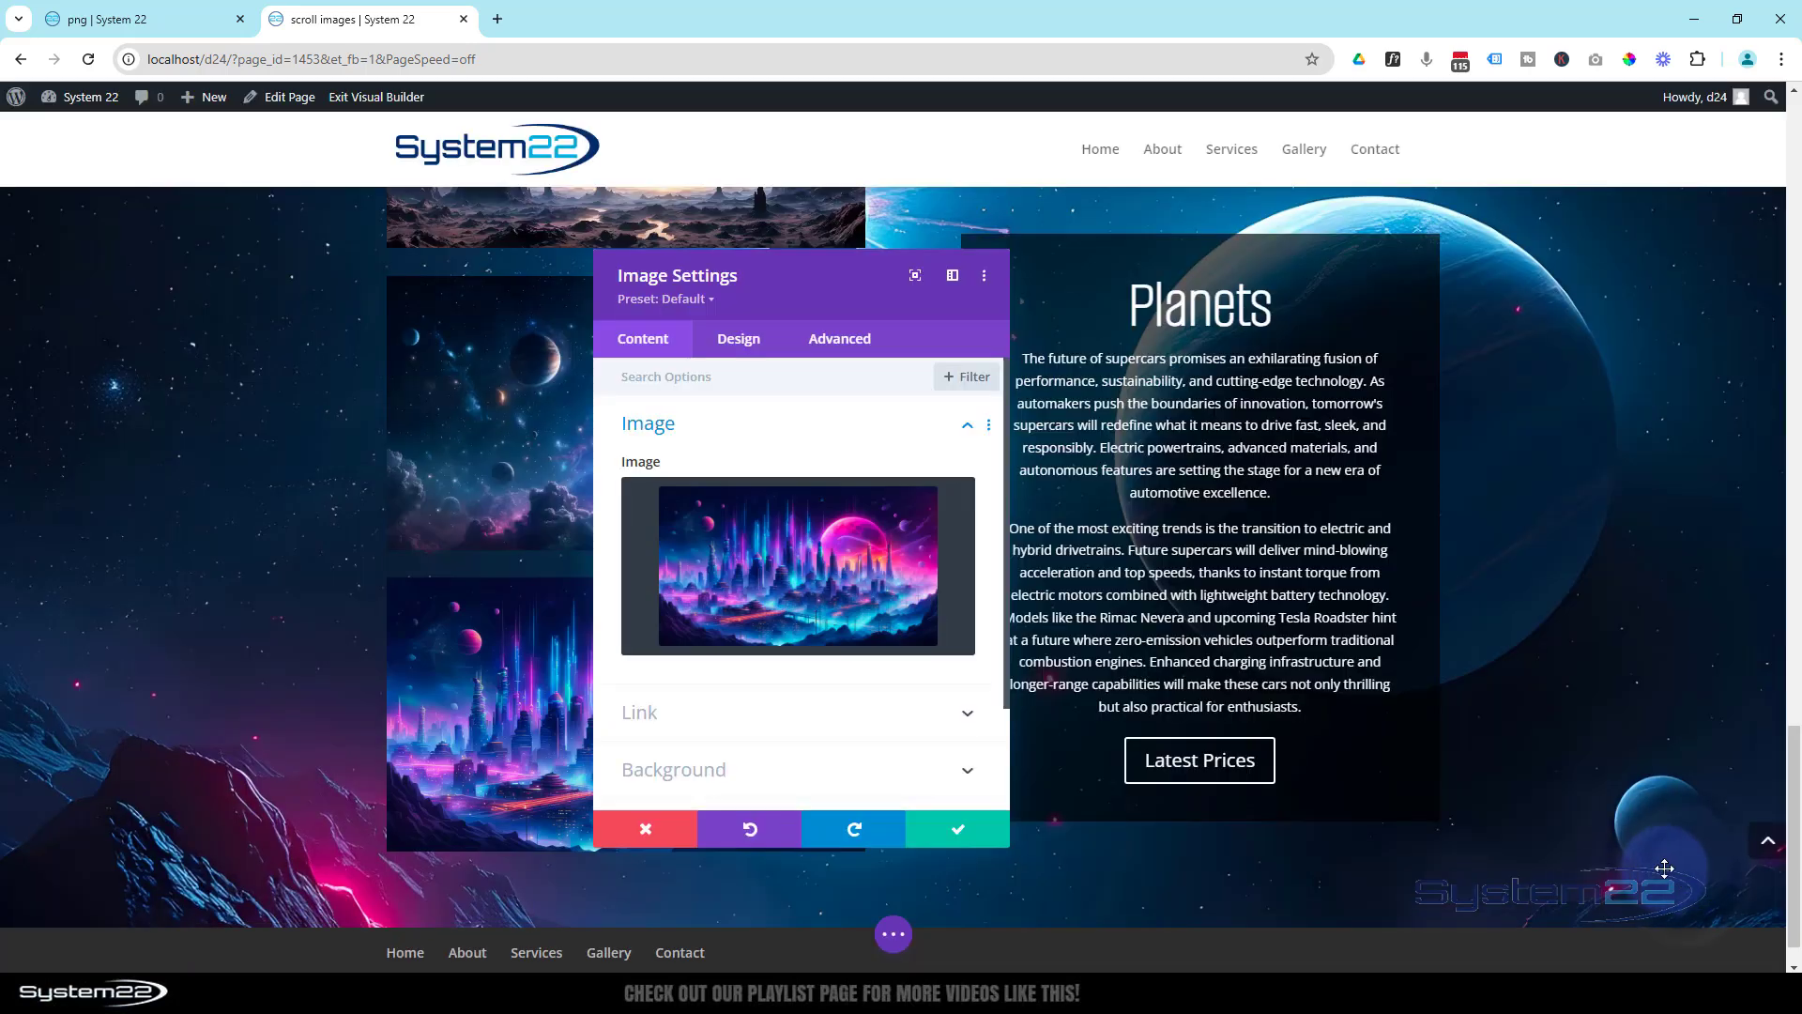
{"action": "left_click", "coordinate": [957, 839]}
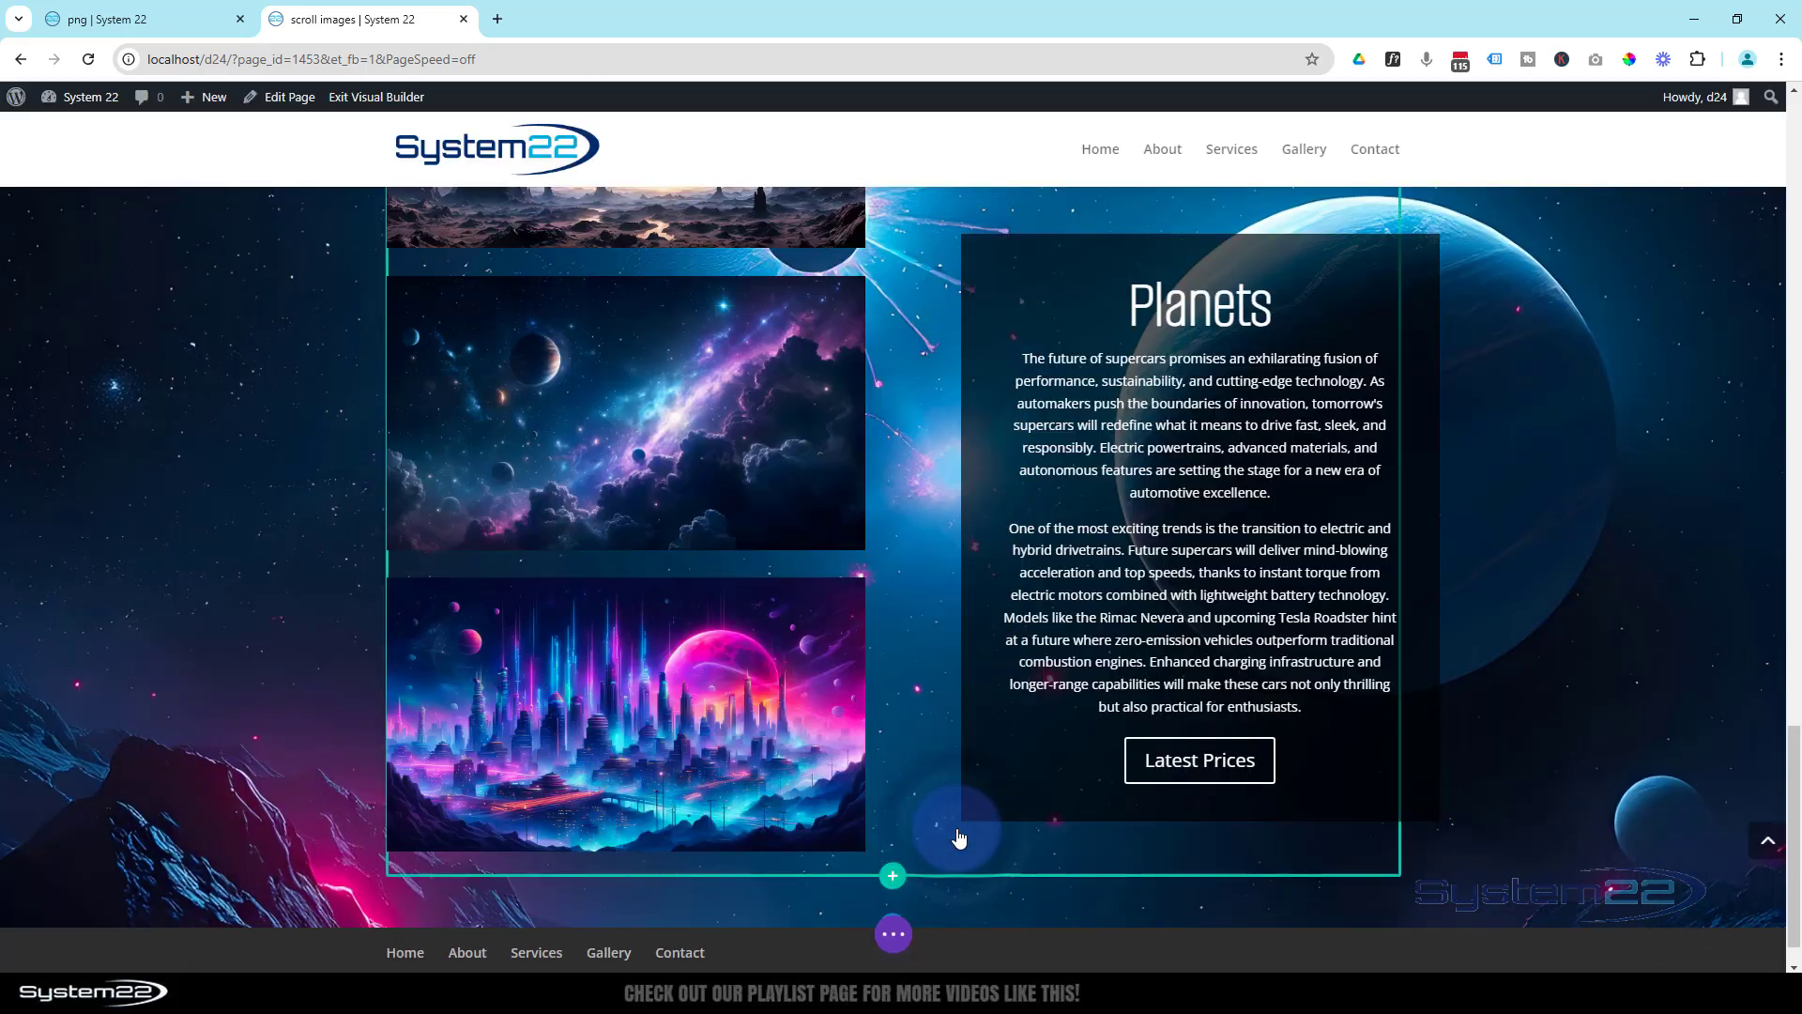
- Save the page as a draft, exit the Visual Builder and check the transition from Supercars to Planets on the live page
{"action": "left_click", "coordinate": [893, 934]}
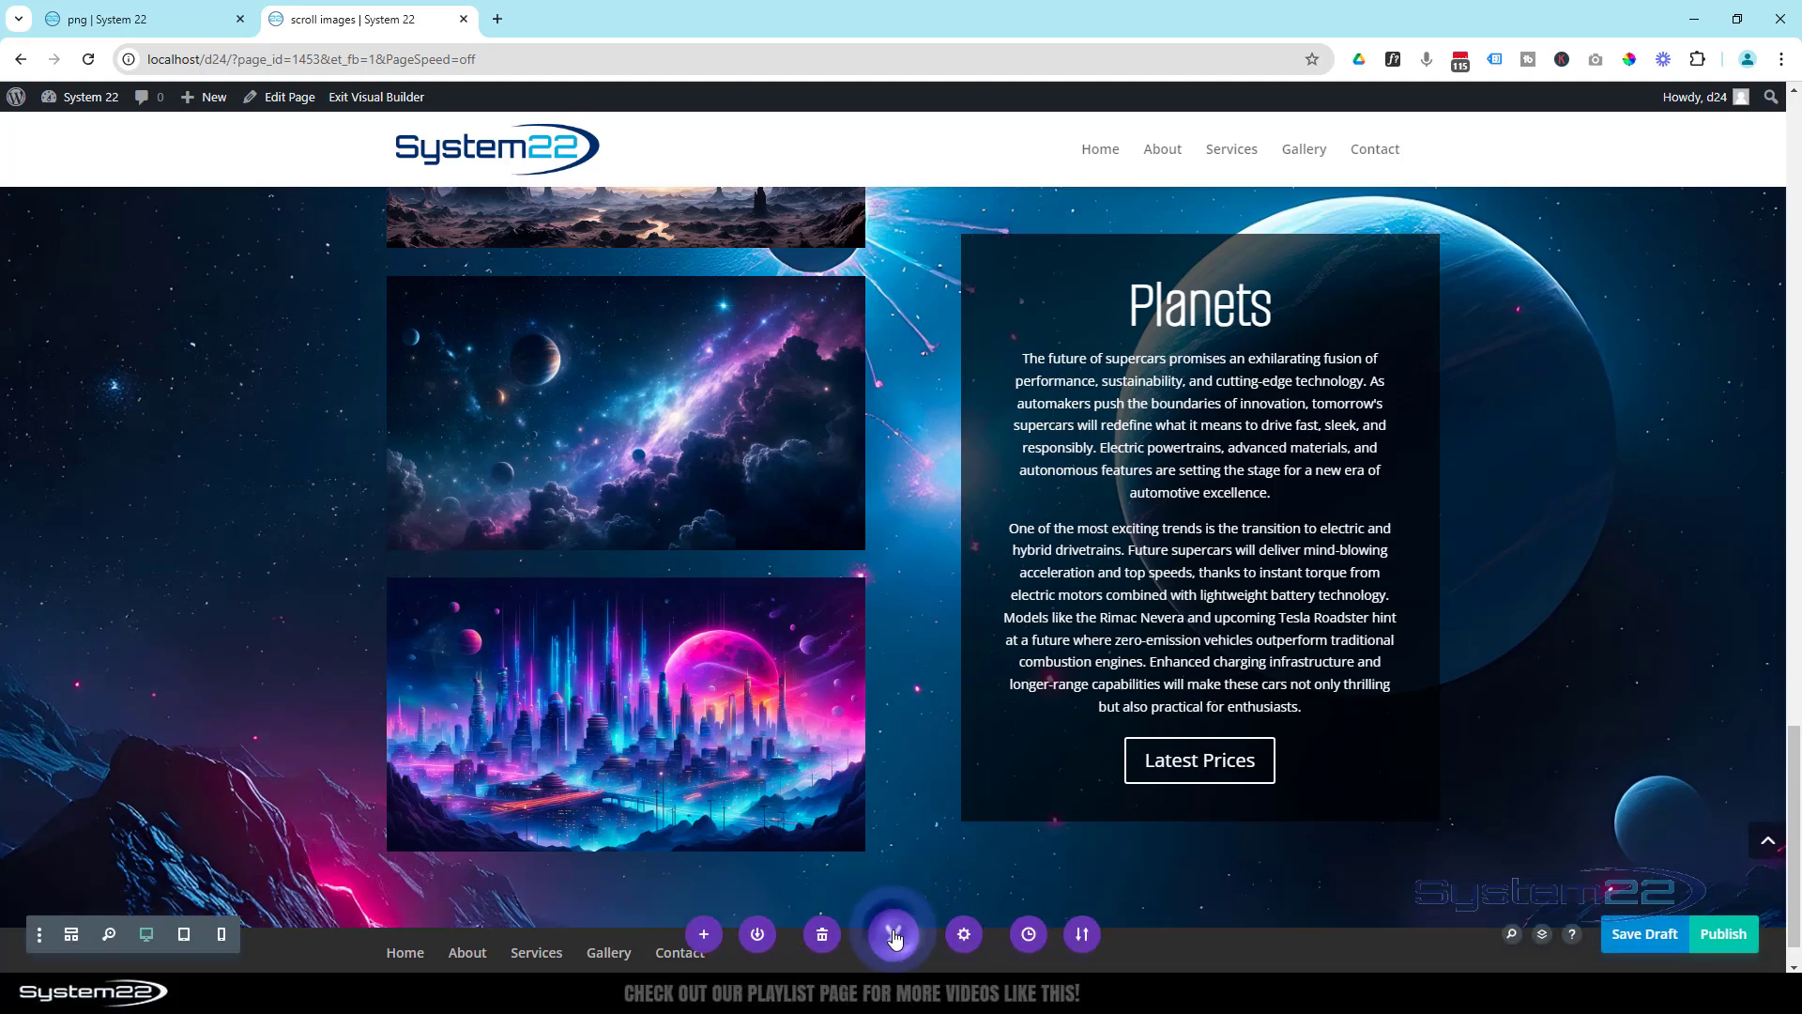
{"action": "left_click", "coordinate": [1645, 934]}
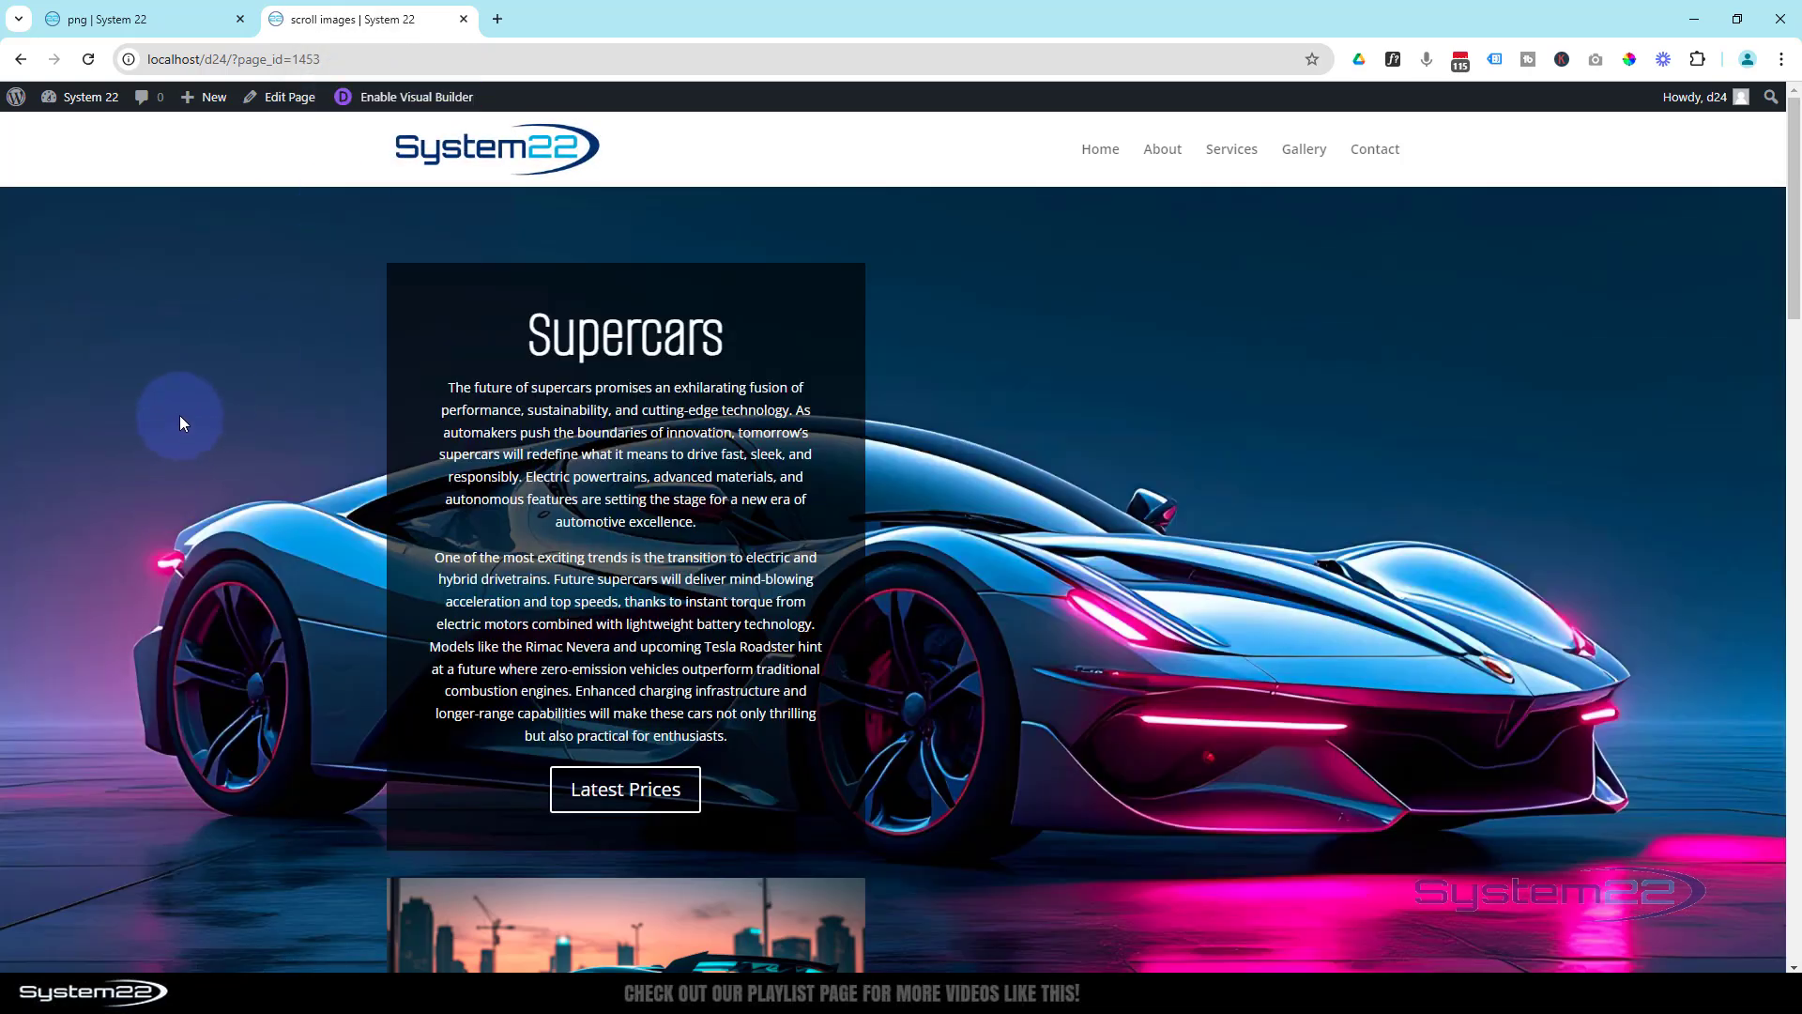
{"action": "scroll", "coordinate": [181, 423], "scroll_direction": "down", "scroll_amount": 5}
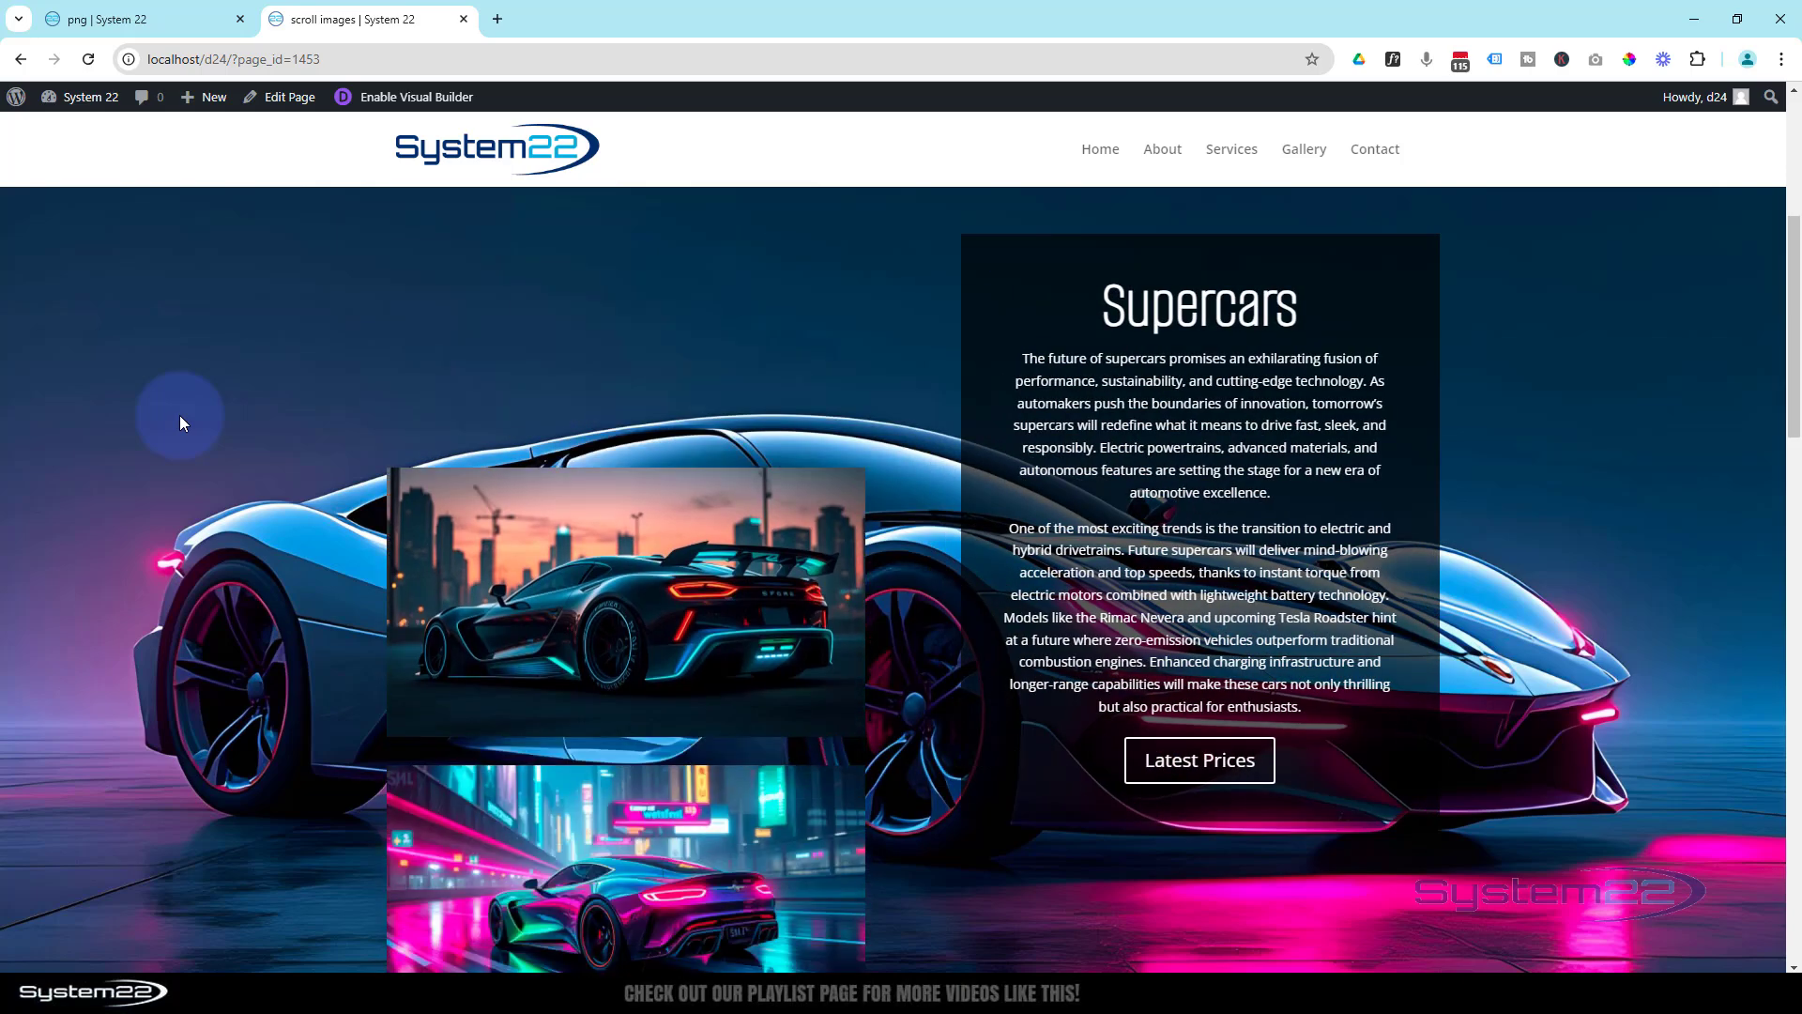
{"action": "scroll", "coordinate": [181, 416], "scroll_direction": "down", "scroll_amount": 3}
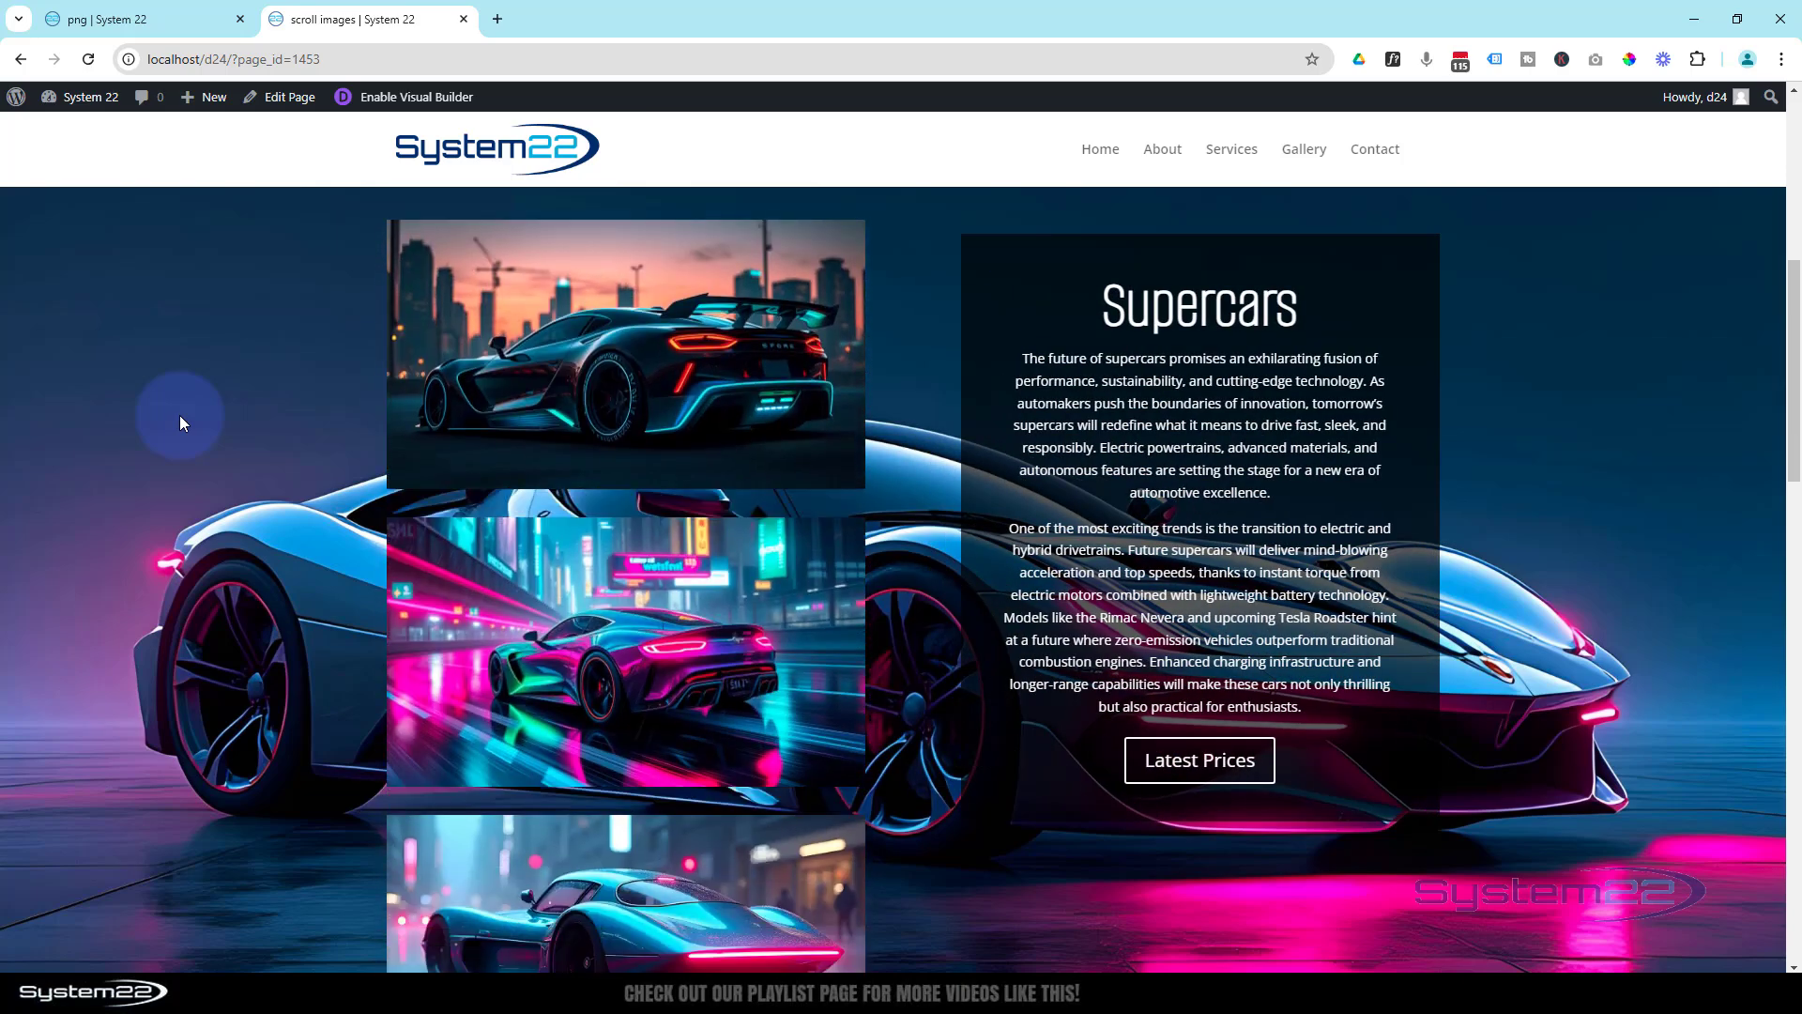
{"action": "scroll", "coordinate": [180, 416], "scroll_direction": "down", "scroll_amount": 4}
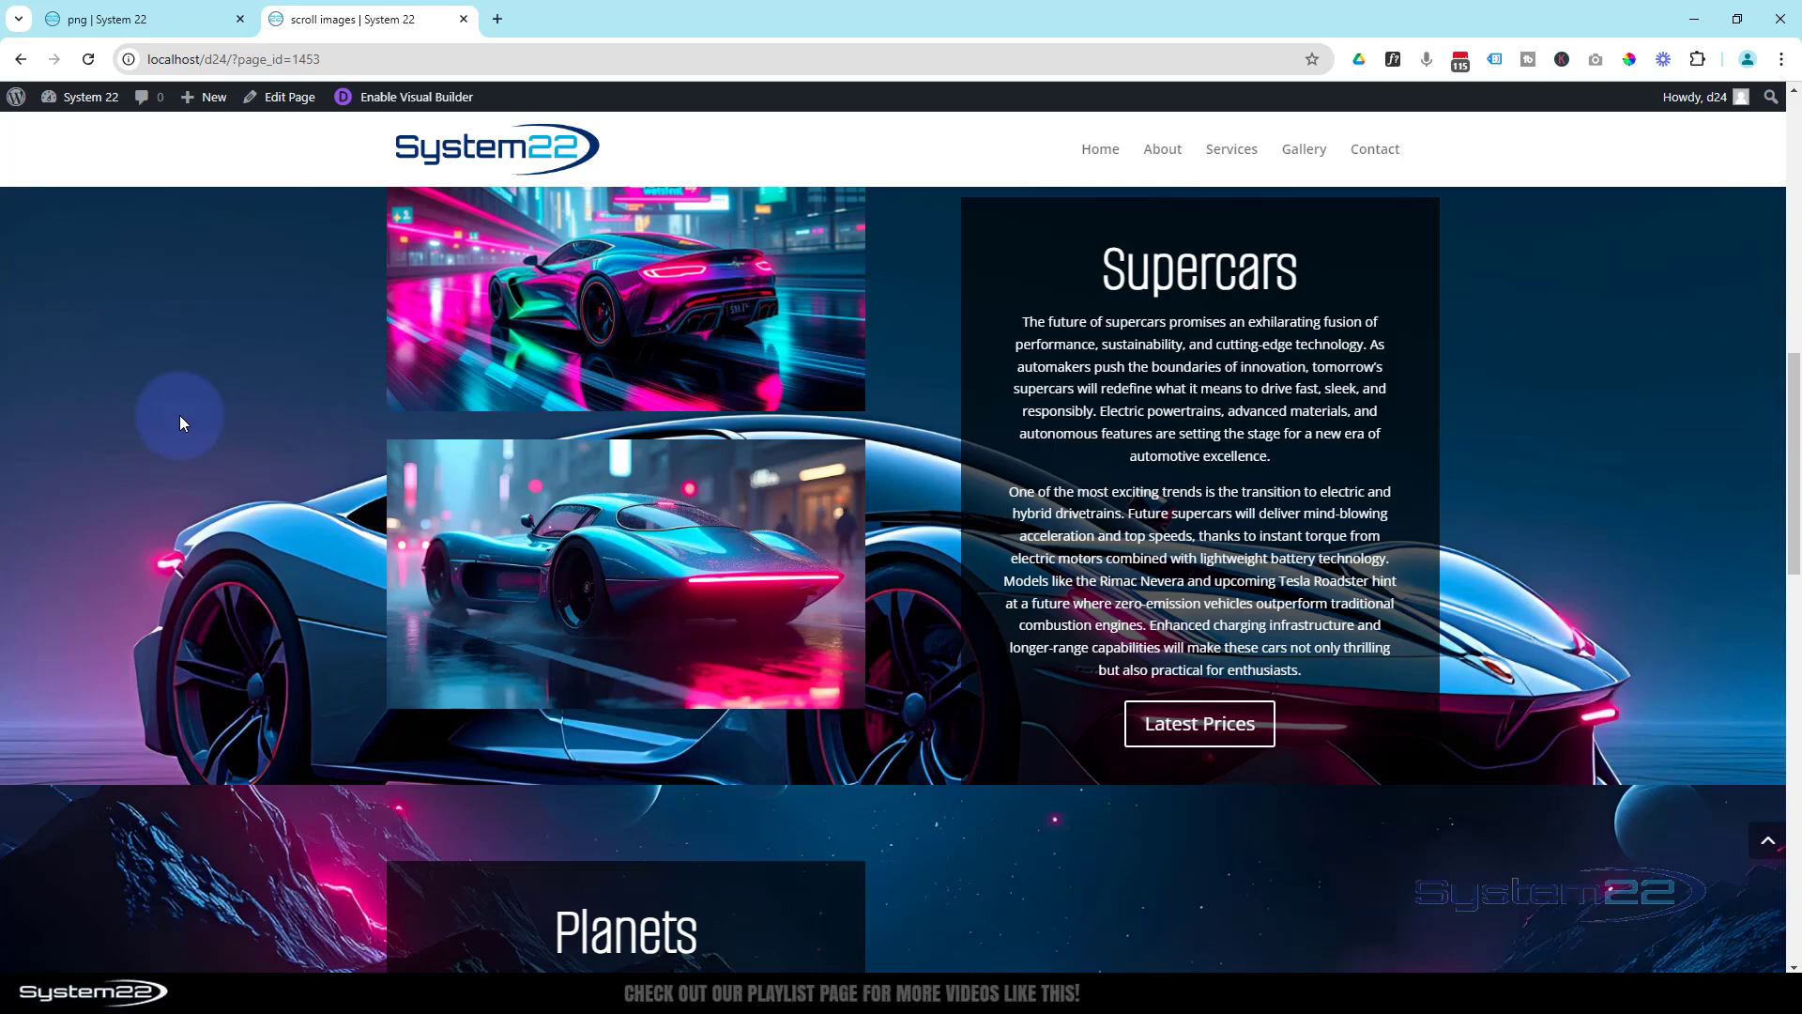
{"action": "scroll", "coordinate": [181, 416], "scroll_direction": "down", "scroll_amount": 5}
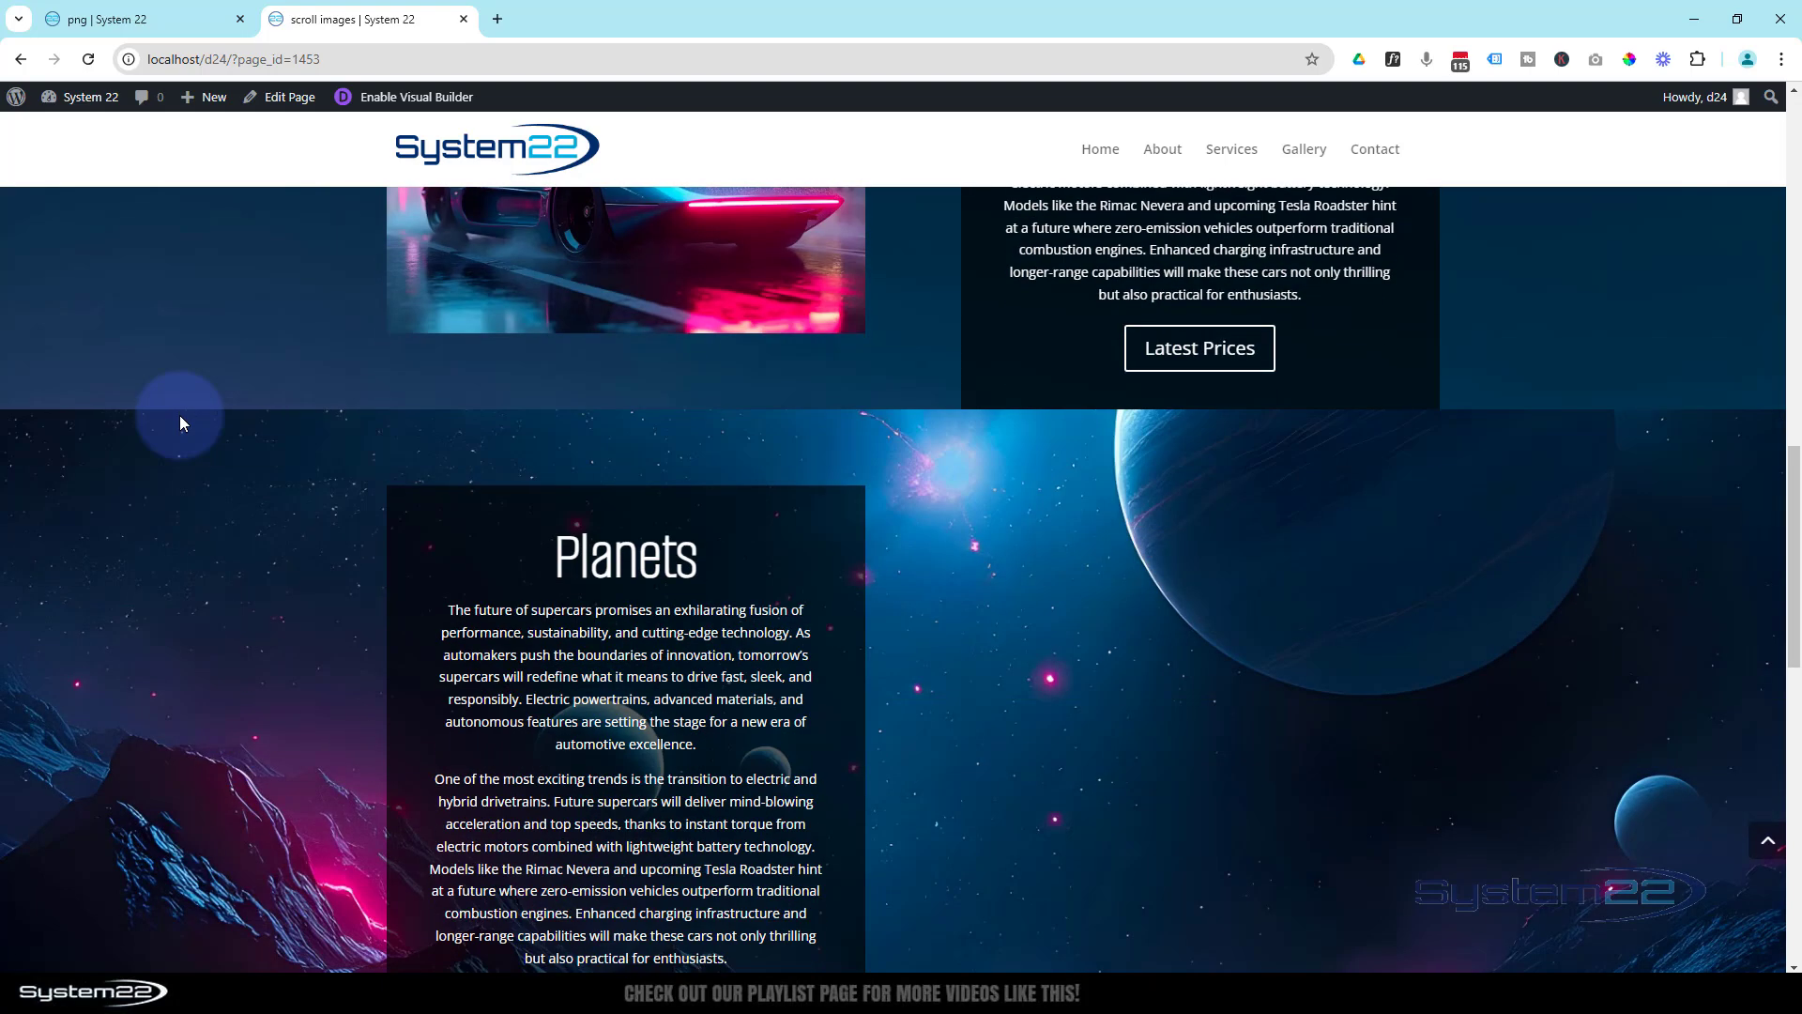
- Examine how the calls to action shift beside the scrolling images through the Planets and Supercars sections of the live page
{"action": "scroll", "coordinate": [178, 415], "scroll_direction": "down", "scroll_amount": 2}
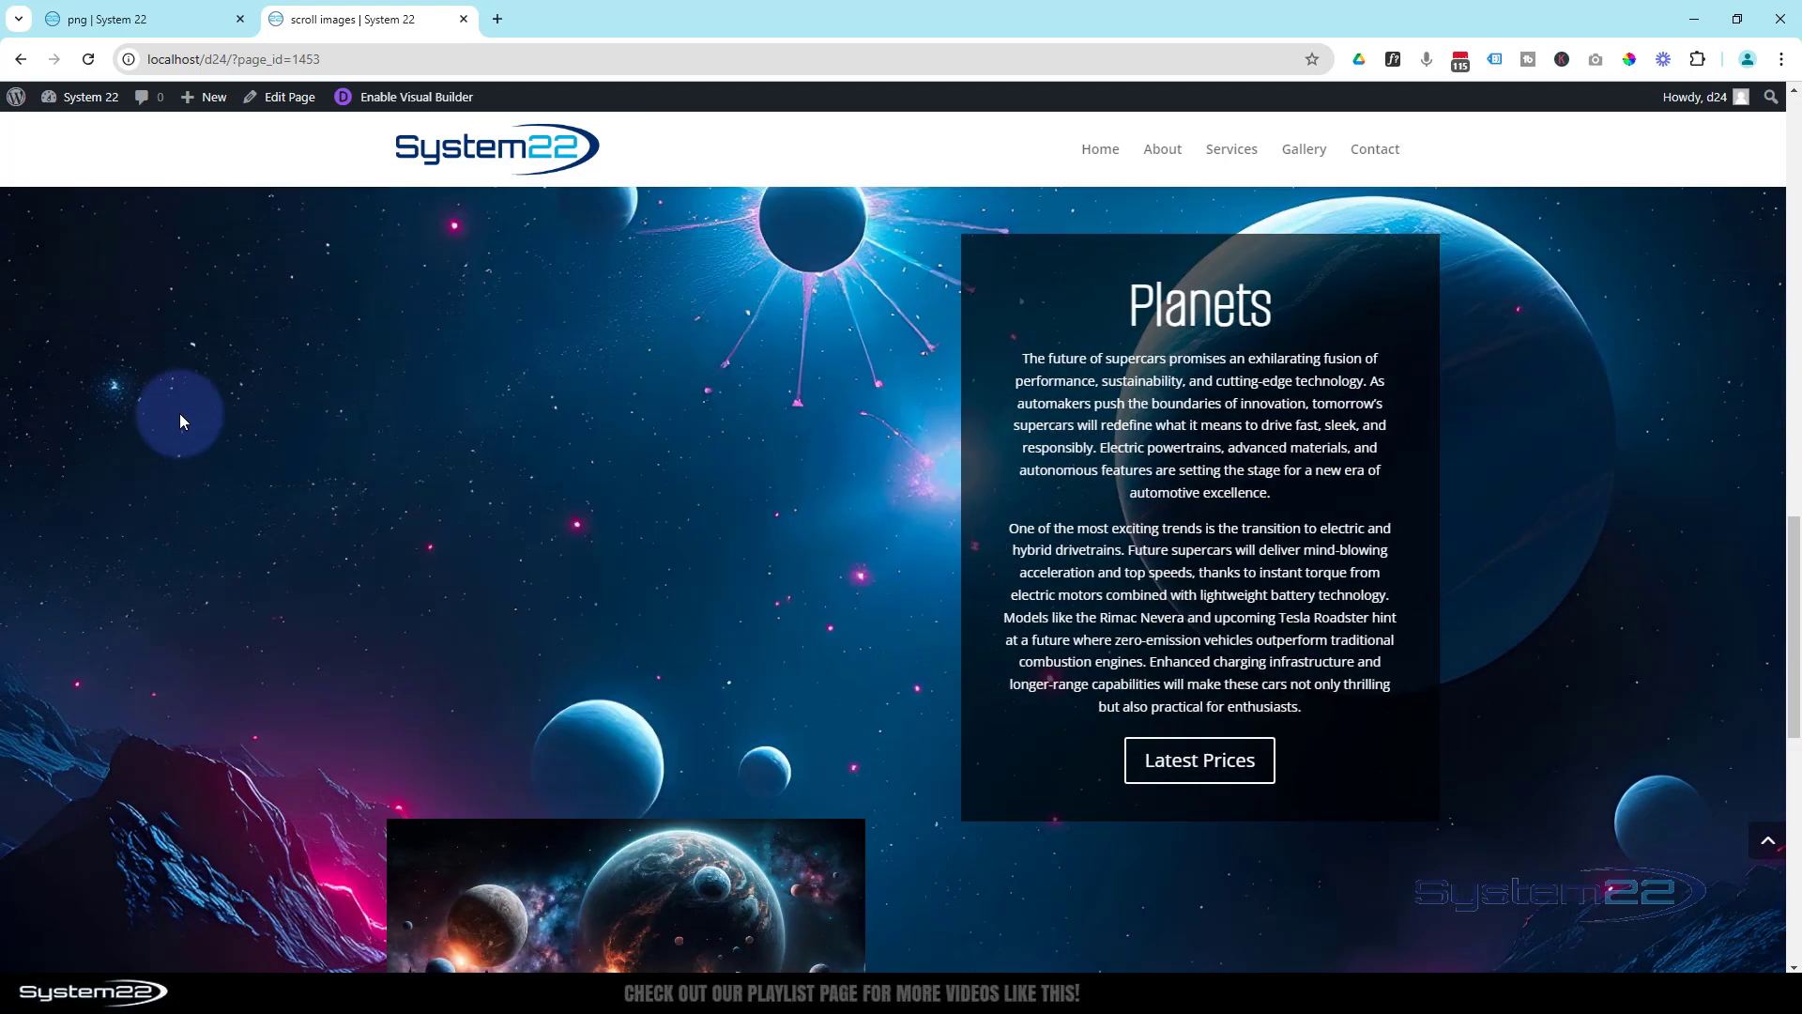
{"action": "scroll", "coordinate": [180, 422], "scroll_direction": "down", "scroll_amount": 8}
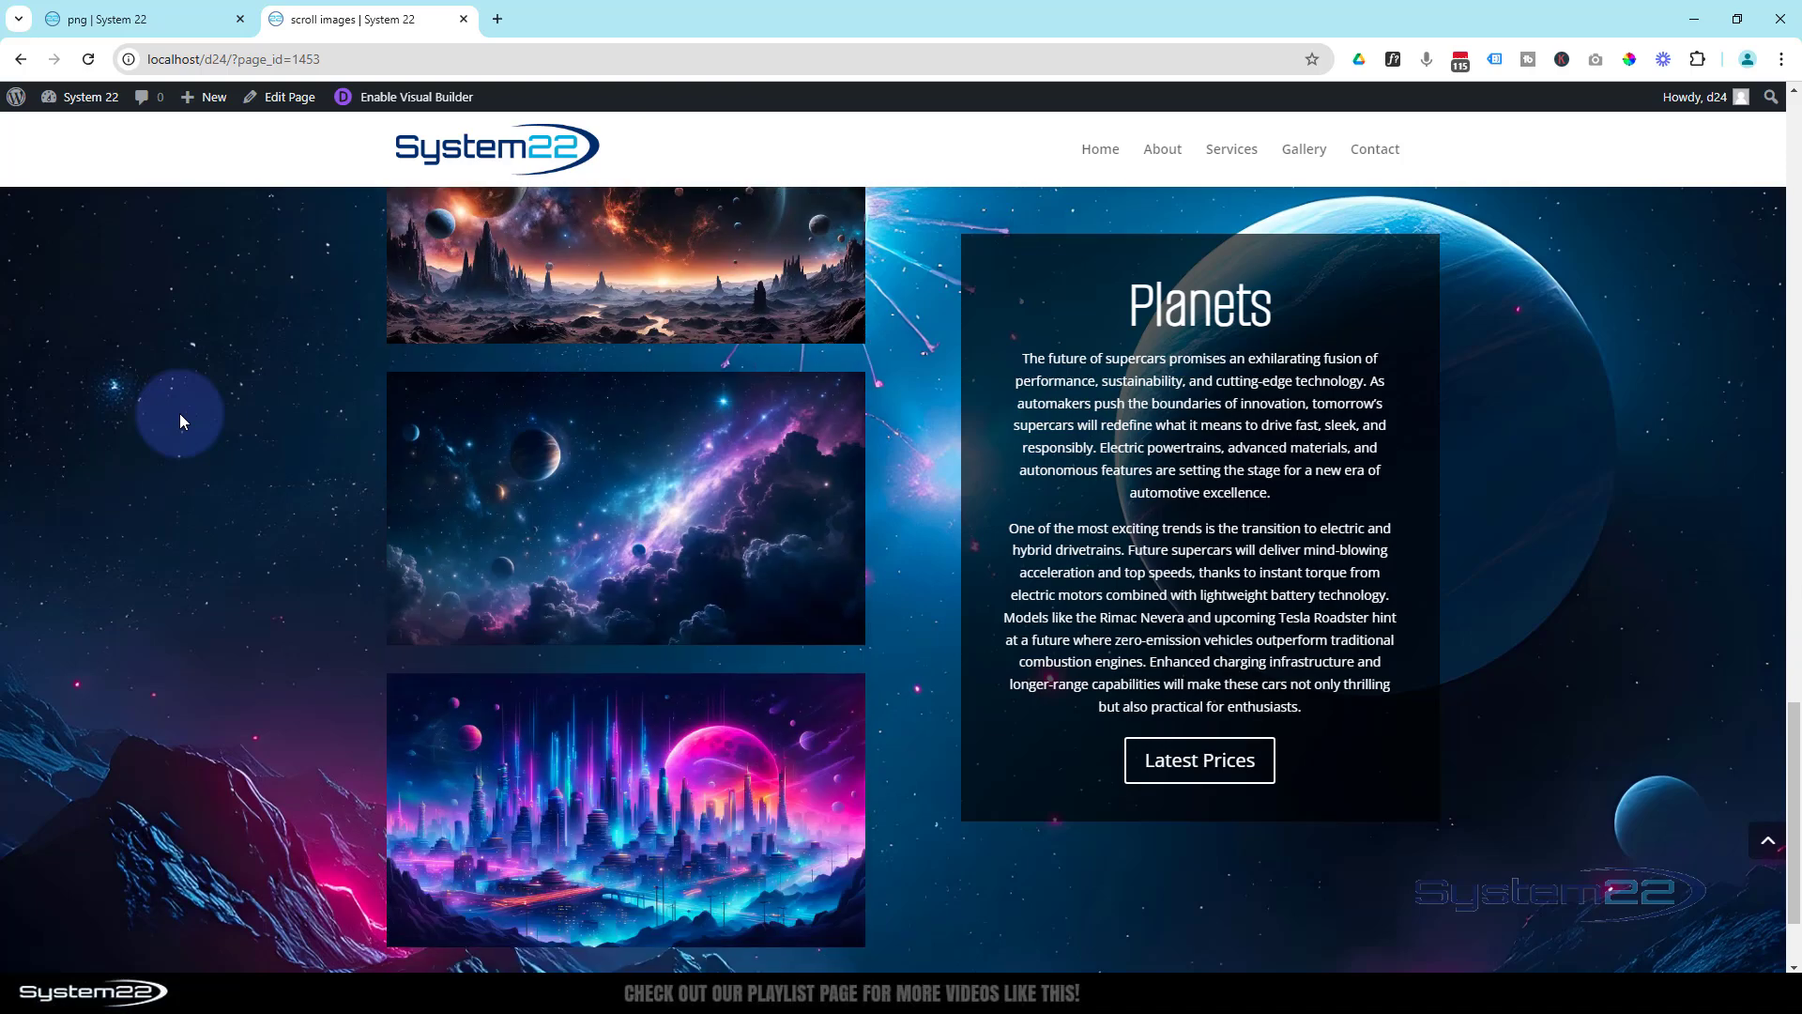
{"action": "scroll", "coordinate": [180, 422], "scroll_direction": "up", "scroll_amount": 10}
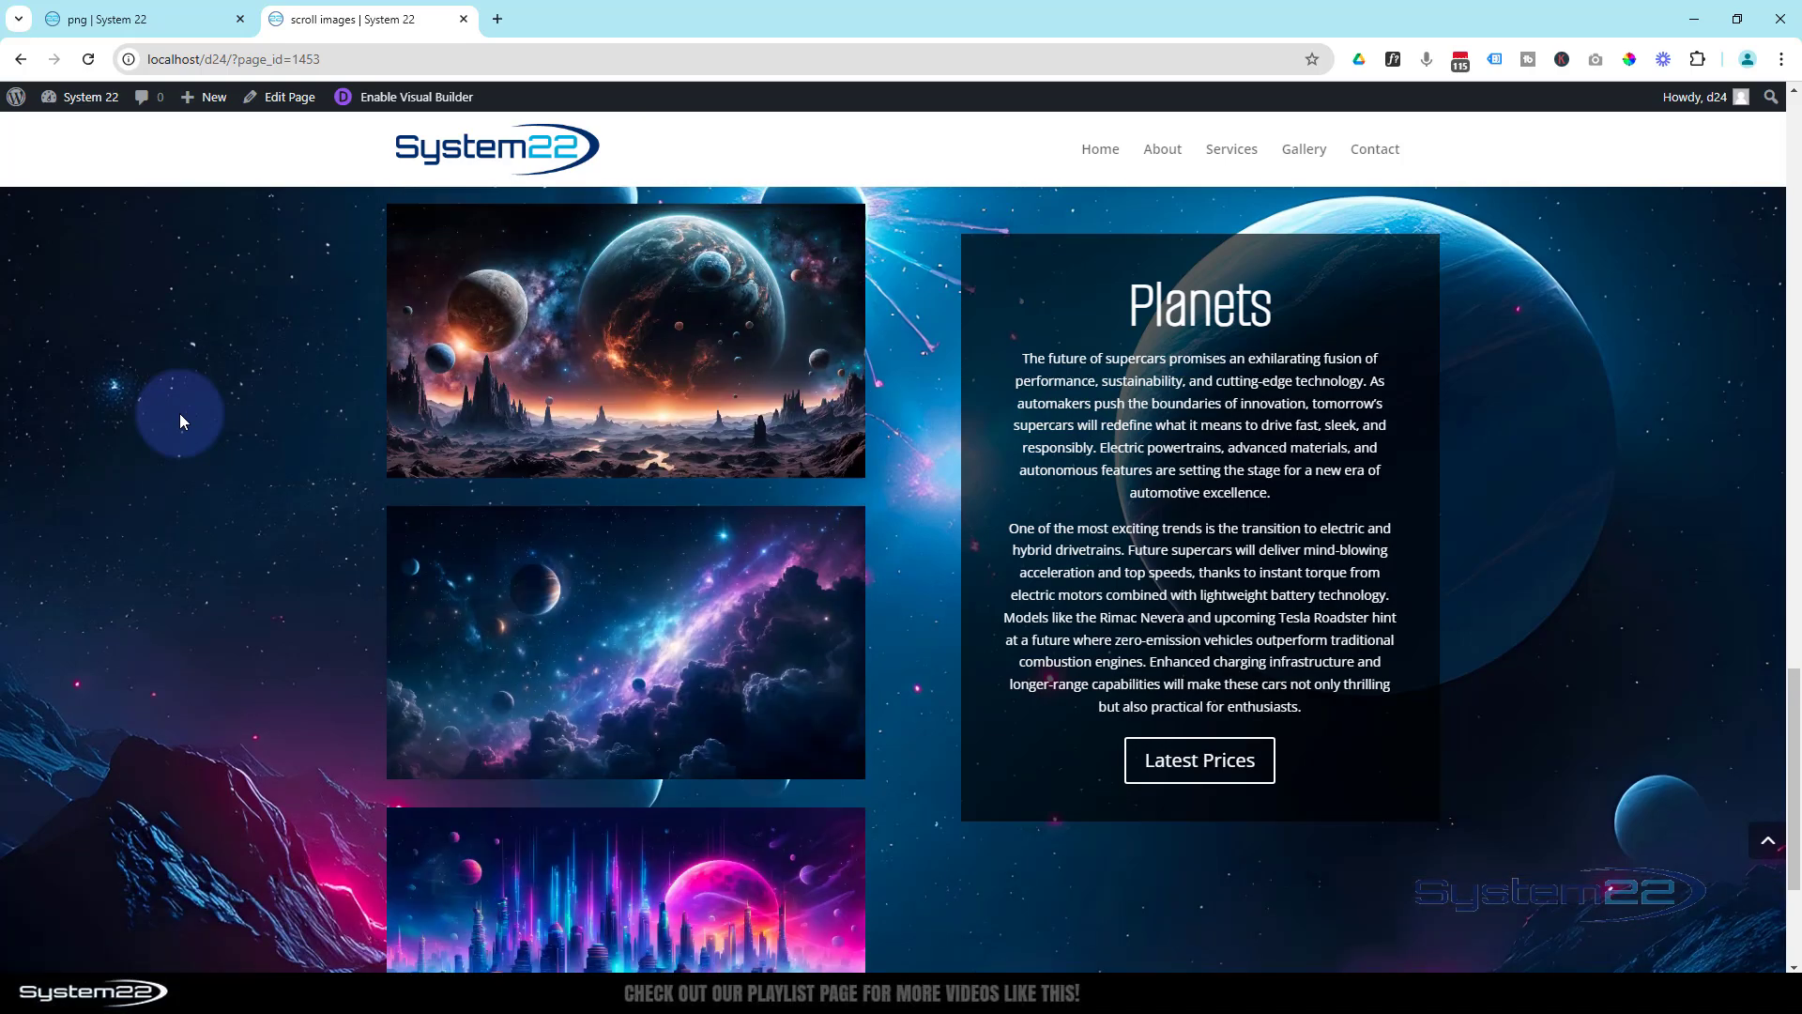
{"action": "scroll", "coordinate": [180, 421], "scroll_direction": "up", "scroll_amount": 4}
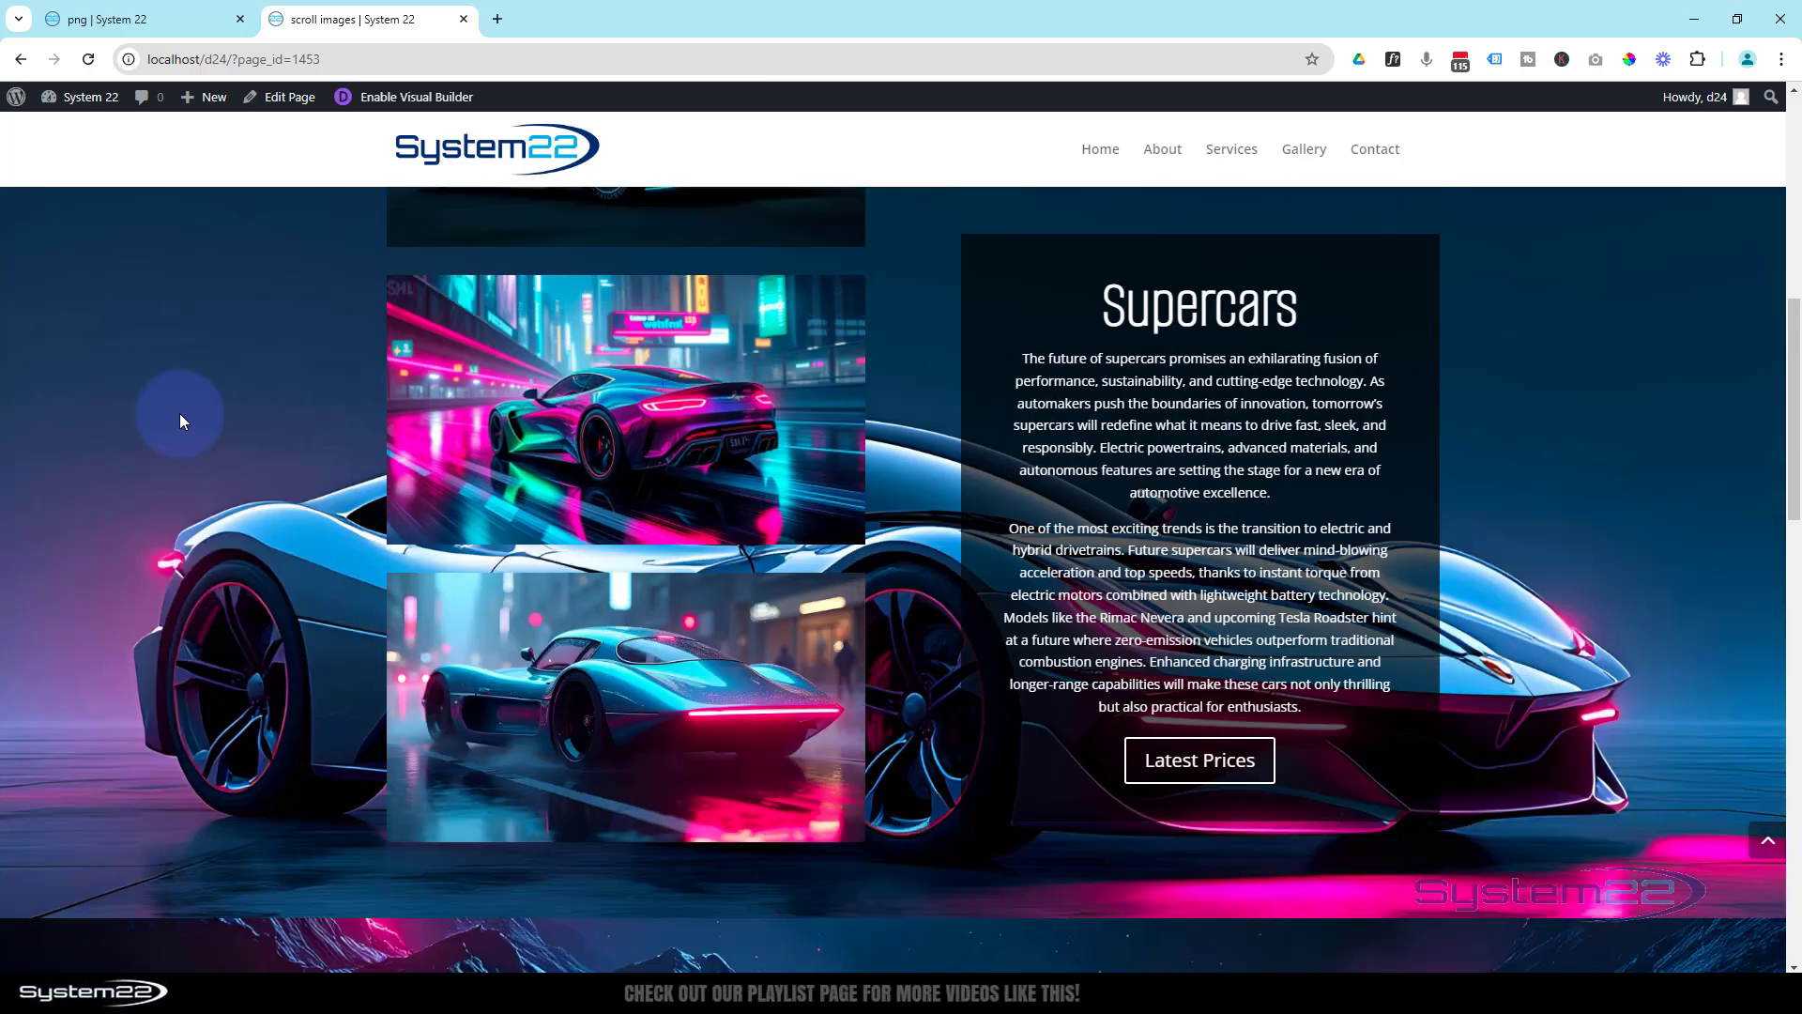
{"action": "scroll", "coordinate": [180, 420], "scroll_direction": "down", "scroll_amount": 3}
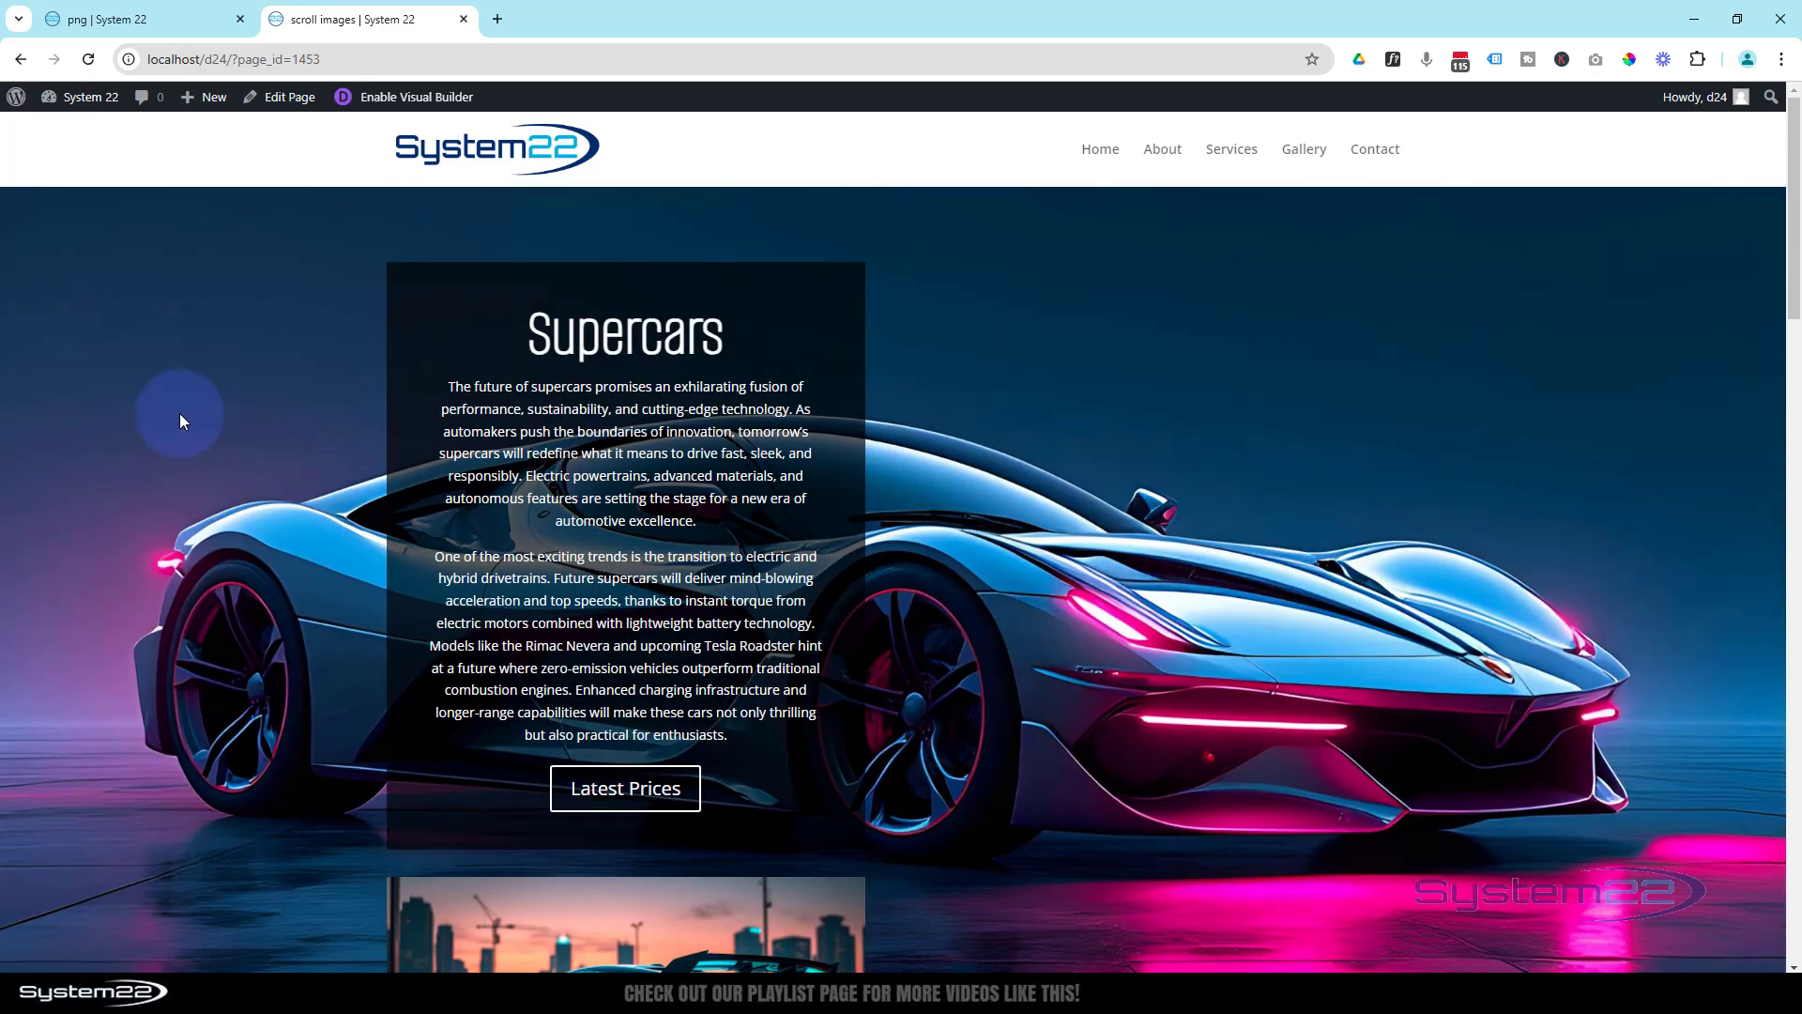
{"action": "scroll", "coordinate": [181, 420], "scroll_direction": "down", "scroll_amount": 10}
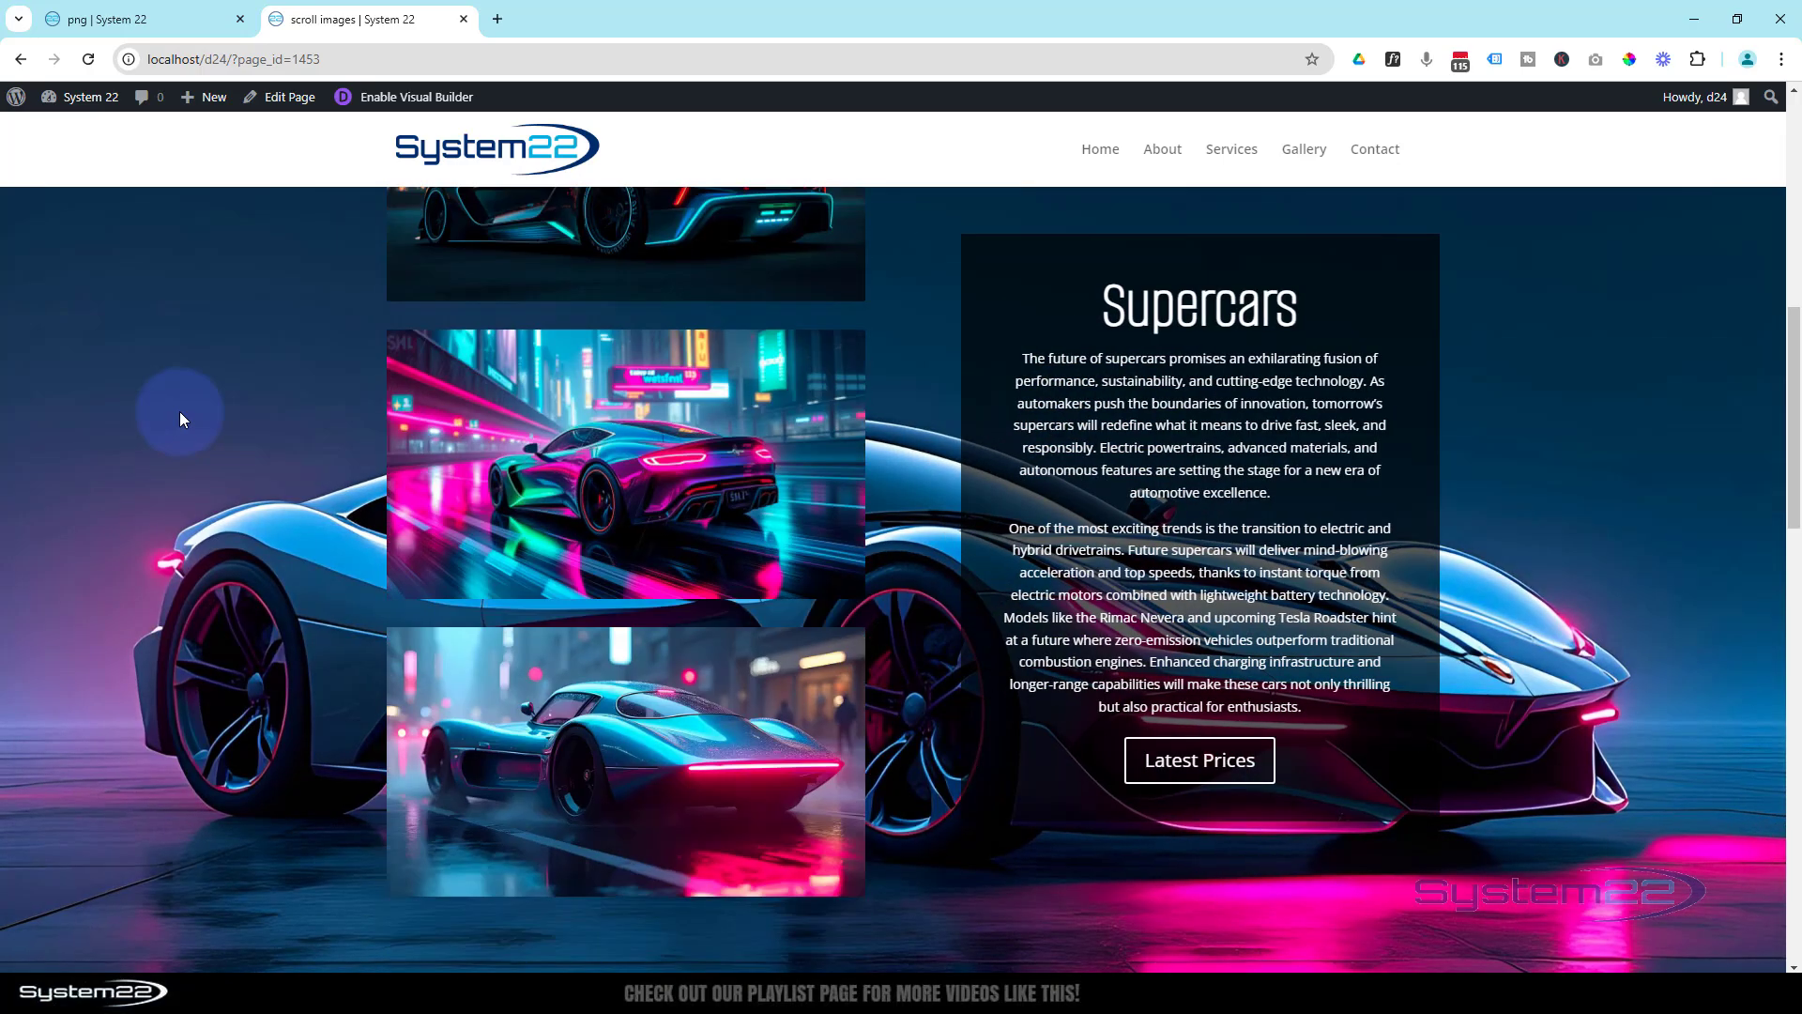
{"action": "scroll", "coordinate": [180, 419], "scroll_direction": "down", "scroll_amount": 3}
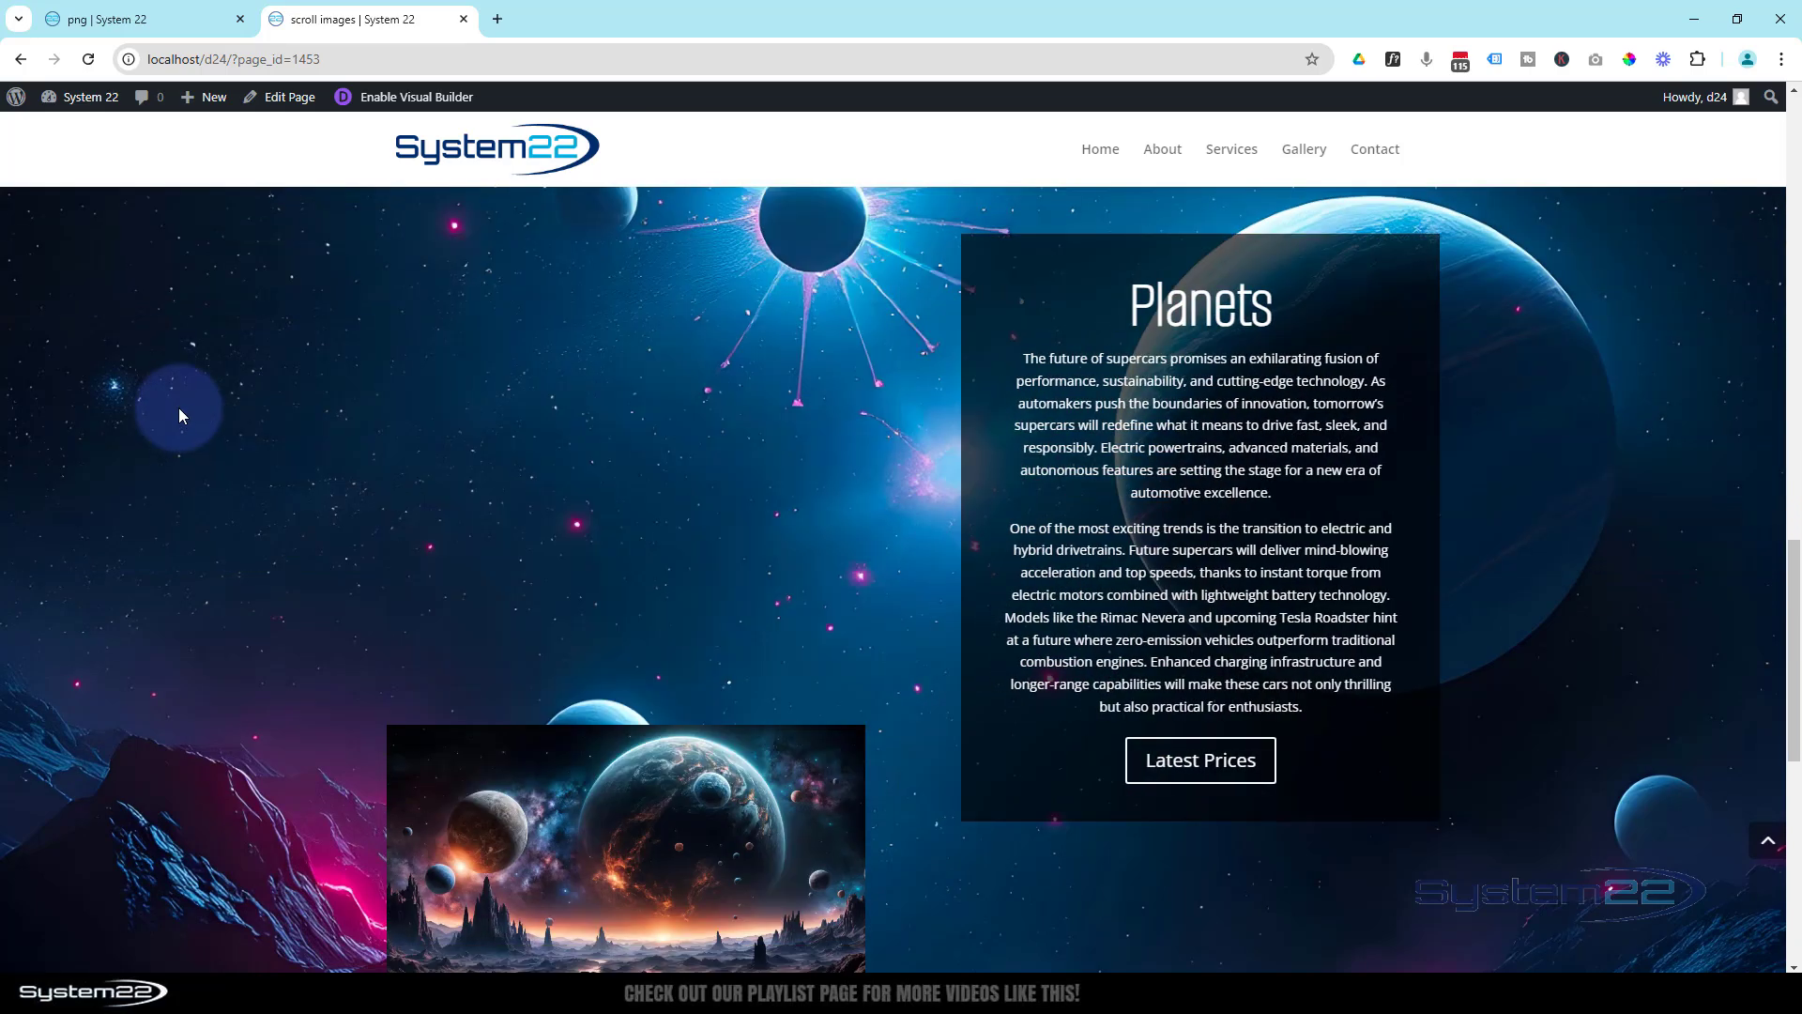
{"action": "scroll", "coordinate": [178, 408], "scroll_direction": "down", "scroll_amount": 5}
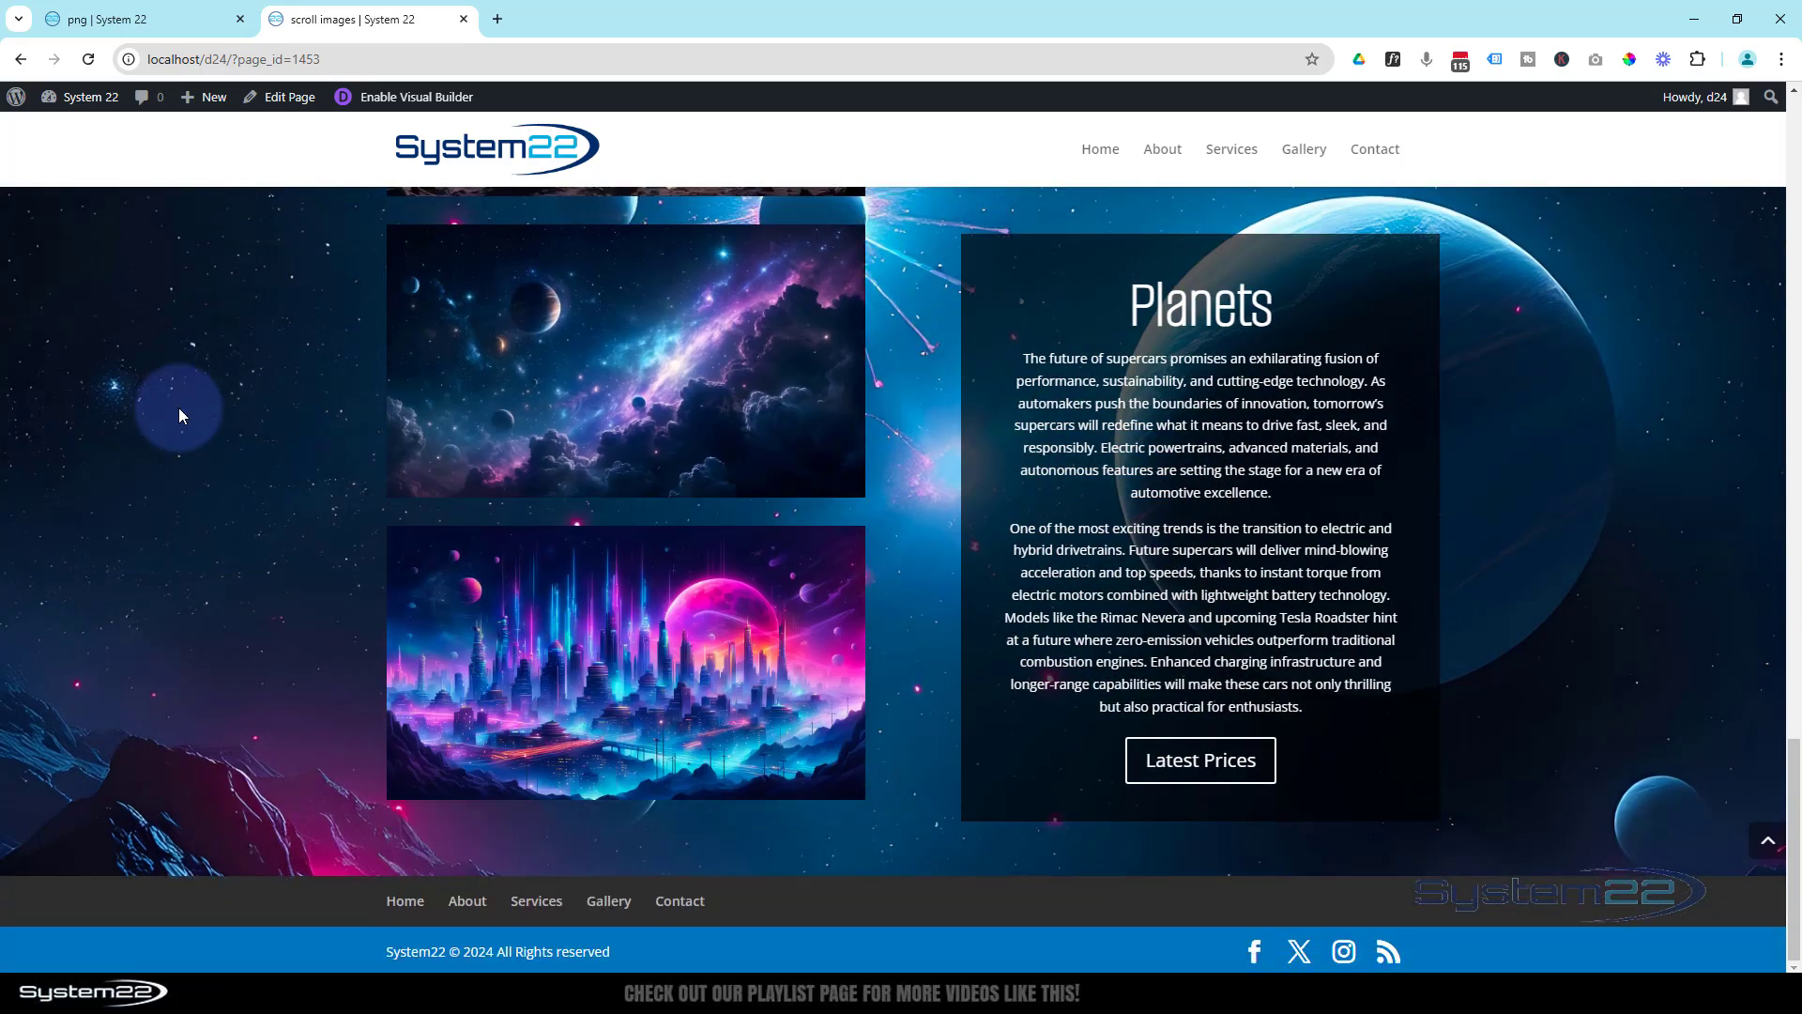
{"action": "scroll", "coordinate": [179, 408], "scroll_direction": "up", "scroll_amount": 3}
{"action": "scroll", "coordinate": [179, 408], "scroll_direction": "up", "scroll_amount": 3}
{"action": "scroll", "coordinate": [181, 415], "scroll_direction": "up", "scroll_amount": 6}
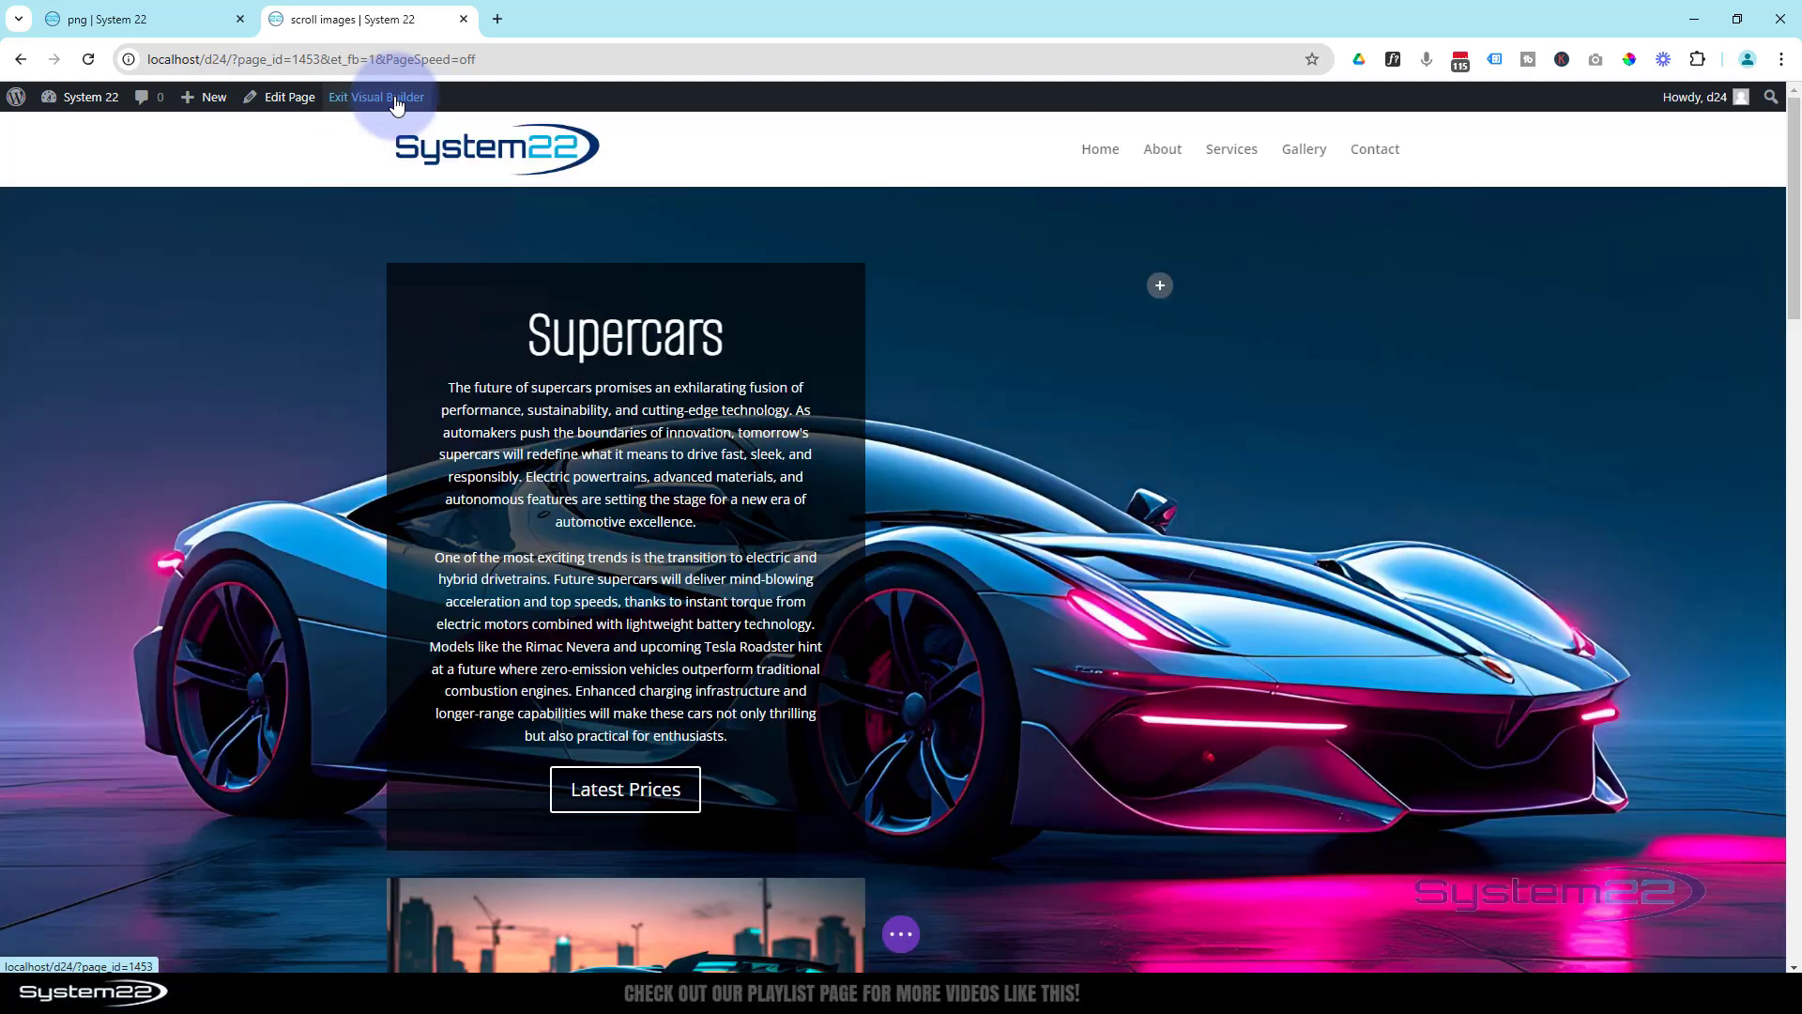
- Set the Supercars call to action's sticky position to Do Not Stick for tablets
{"action": "mouse_move", "coordinate": [403, 336]}
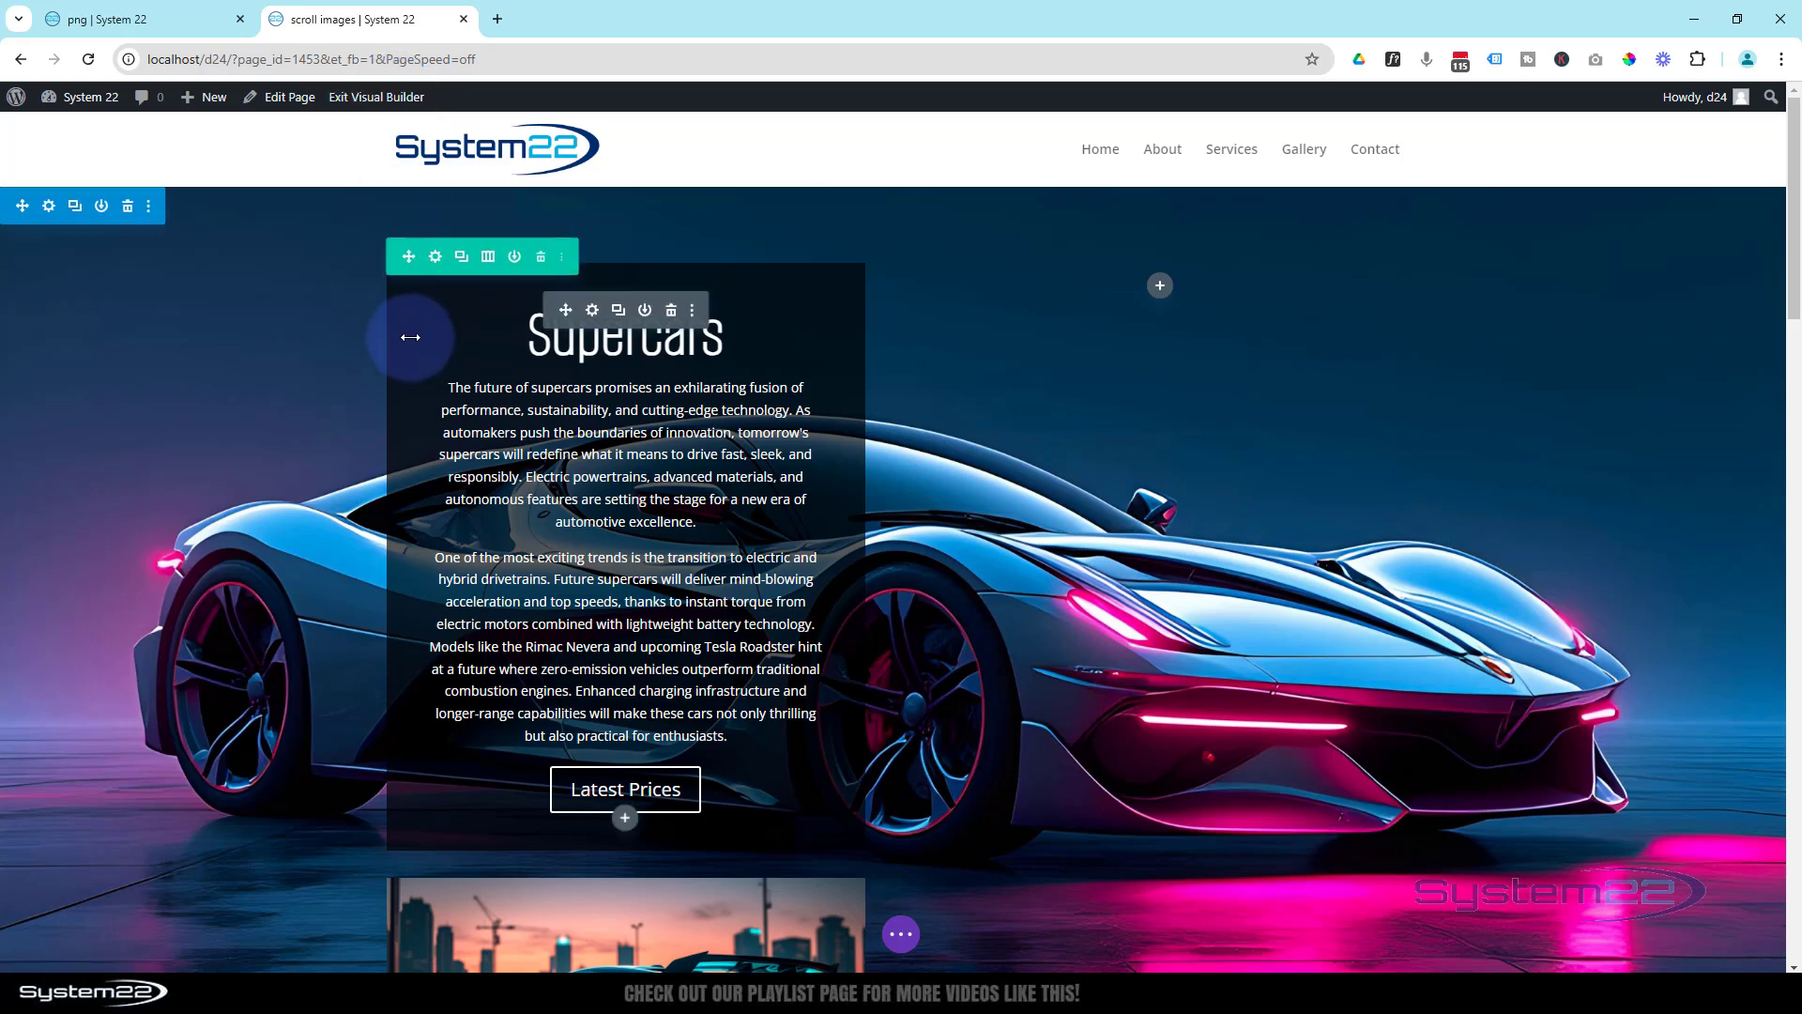
{"action": "left_click", "coordinate": [591, 312]}
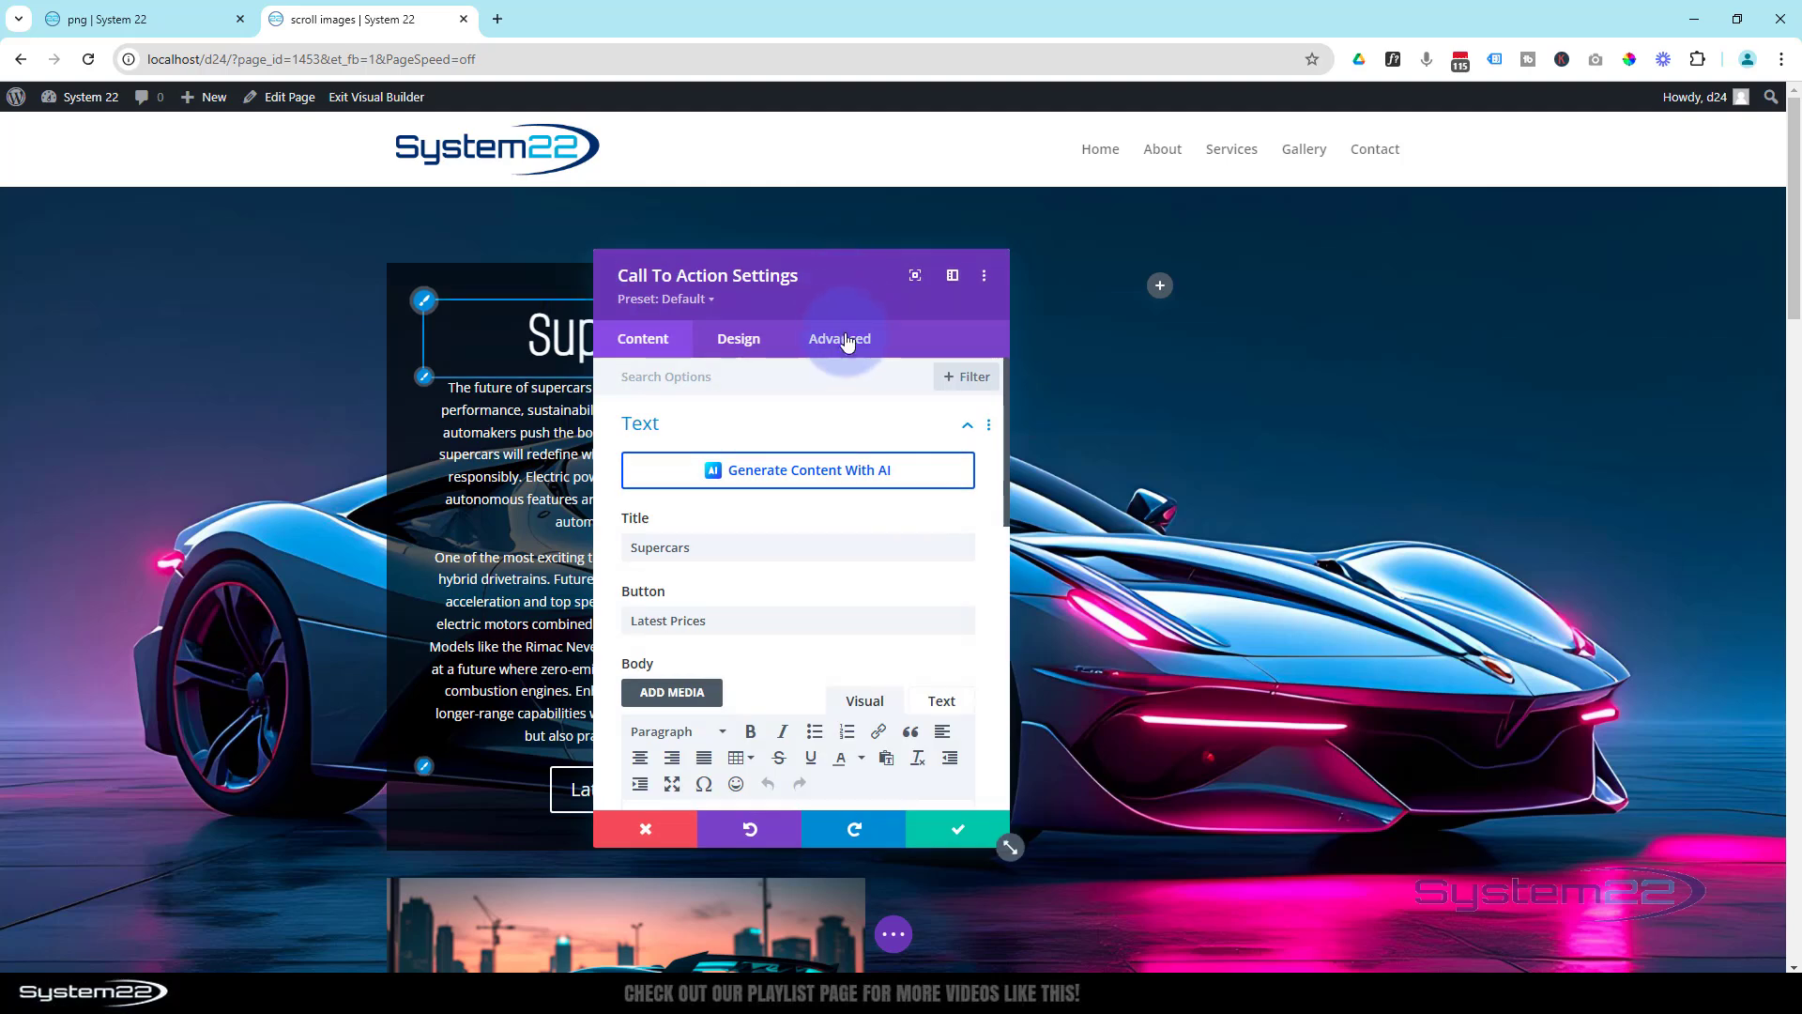
{"action": "left_click", "coordinate": [851, 340]}
{"action": "left_click_drag", "start_coordinate": [824, 301], "coordinate": [1276, 291]}
{"action": "scroll", "coordinate": [1300, 507], "scroll_direction": "down", "scroll_amount": 2}
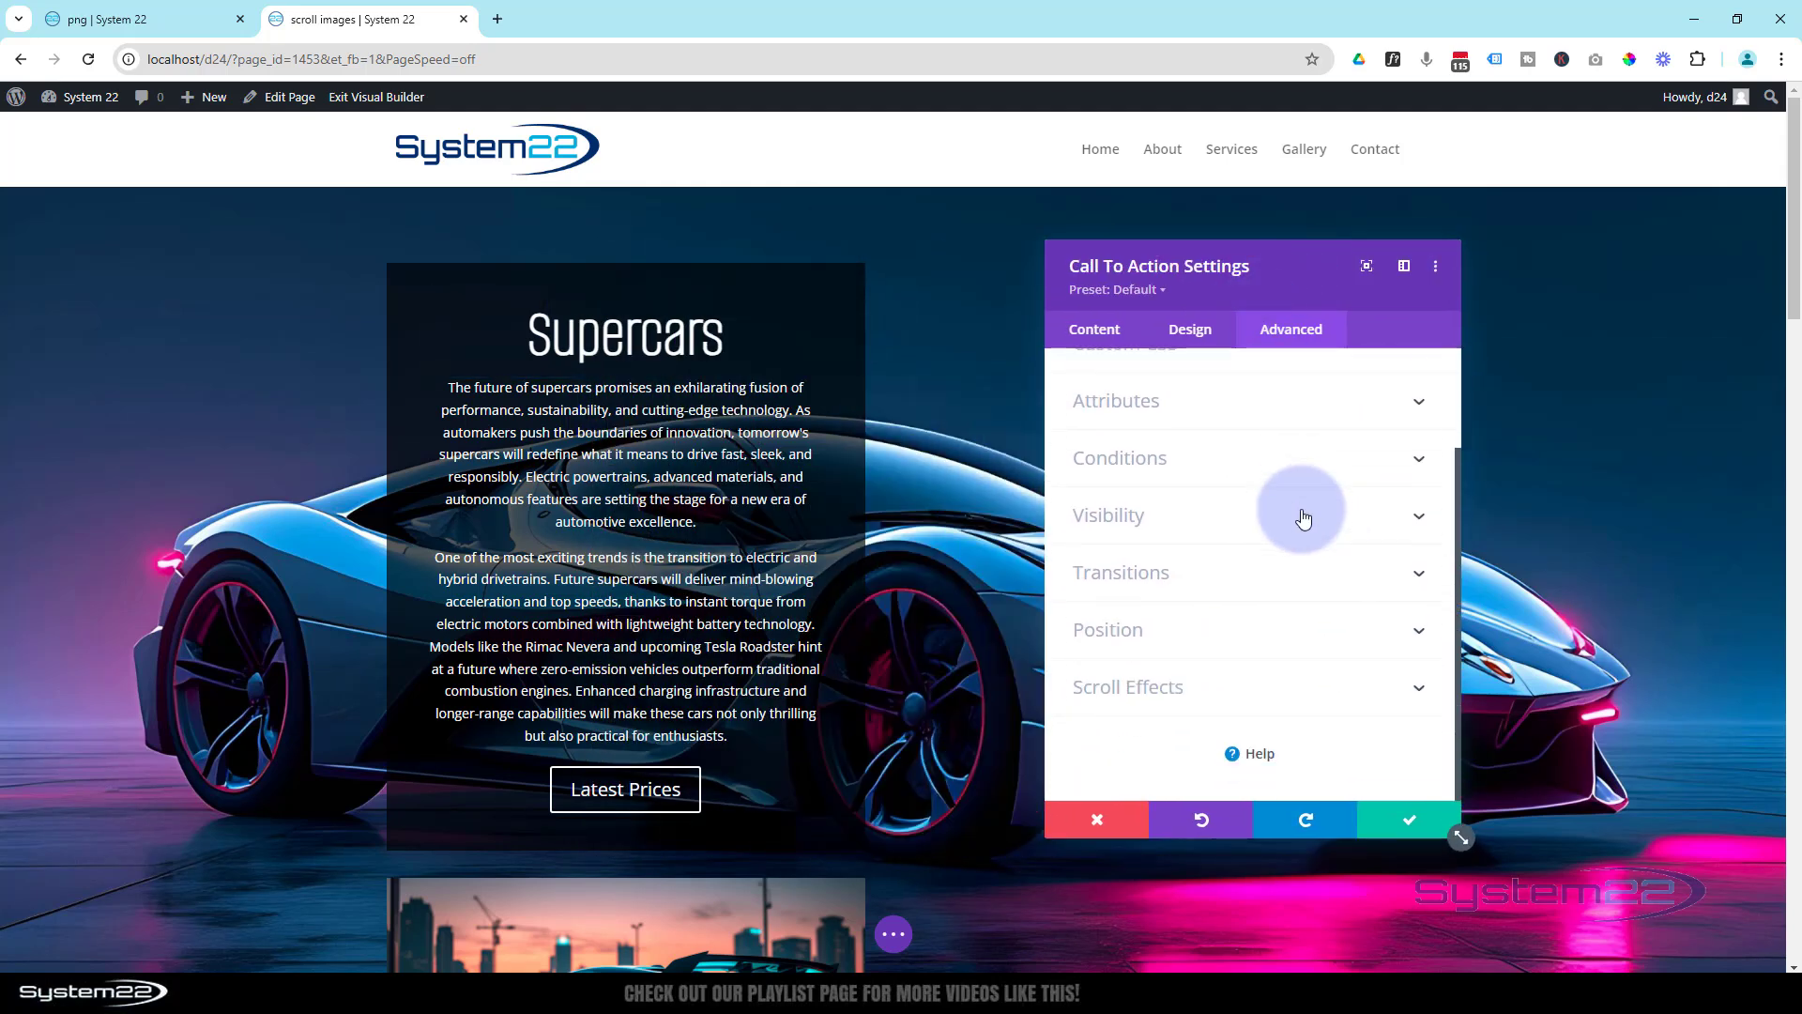
{"action": "left_click", "coordinate": [1214, 691]}
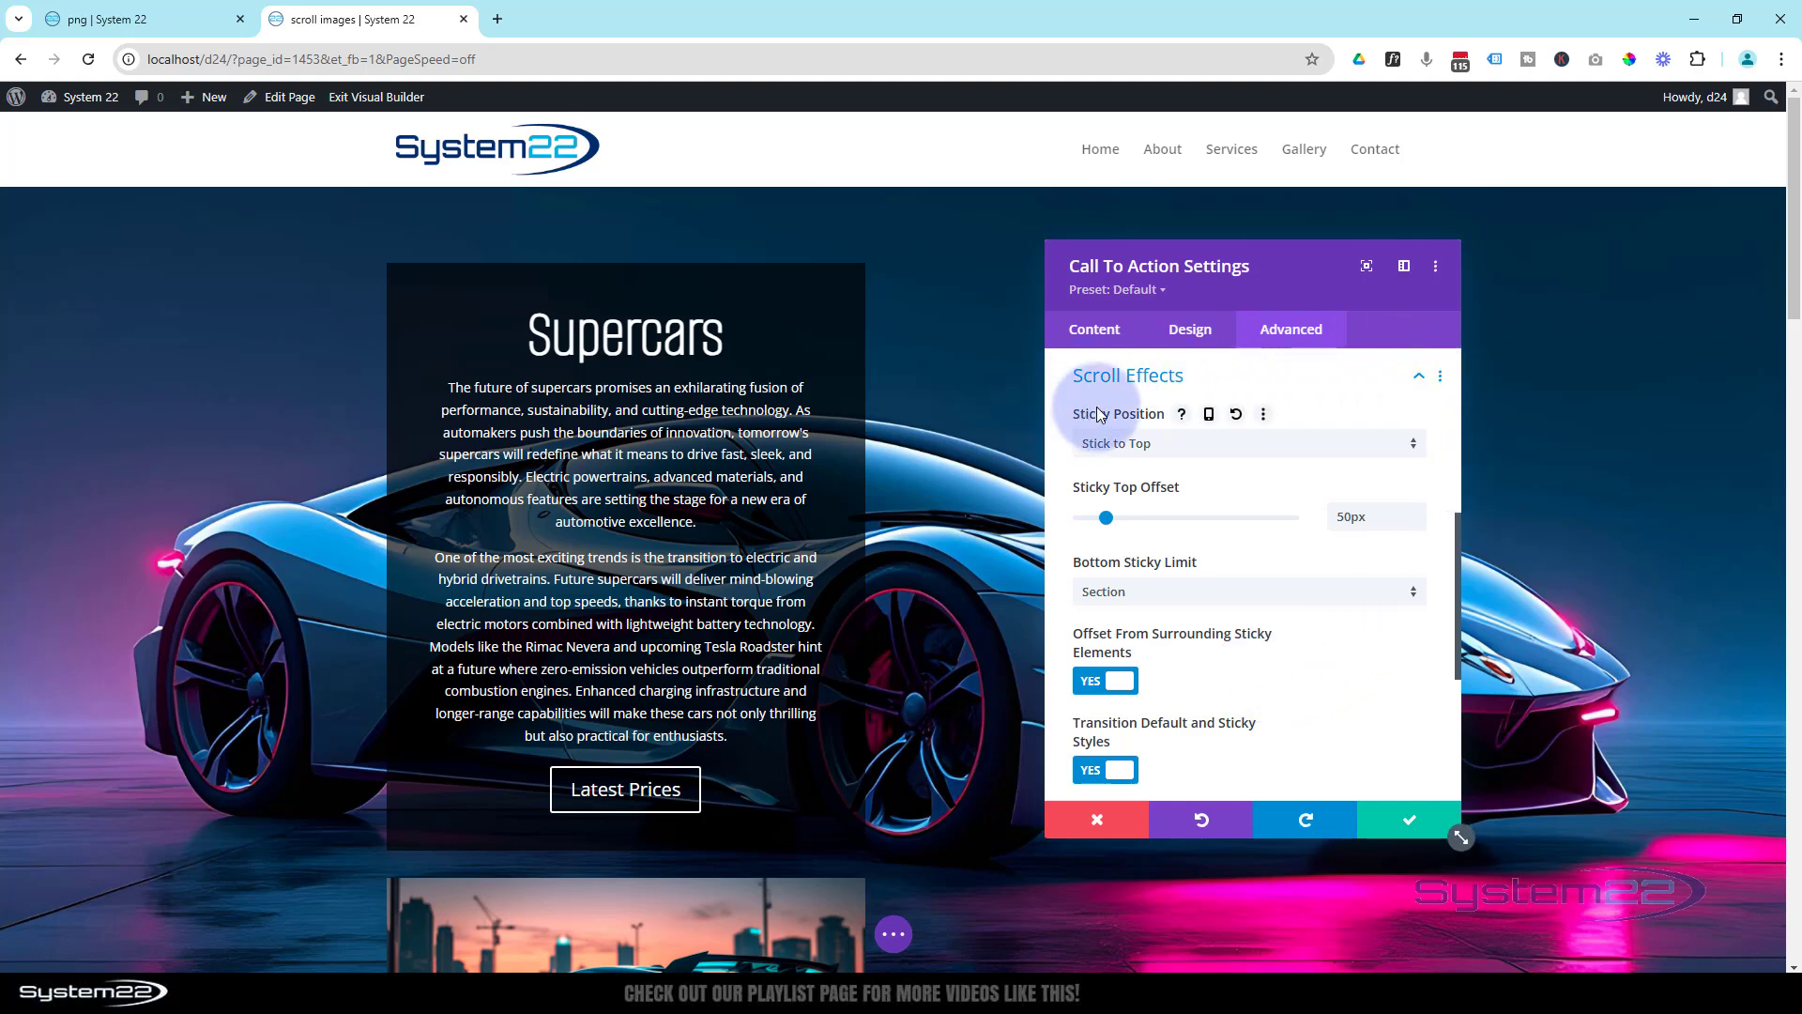
{"action": "left_click", "coordinate": [1209, 416]}
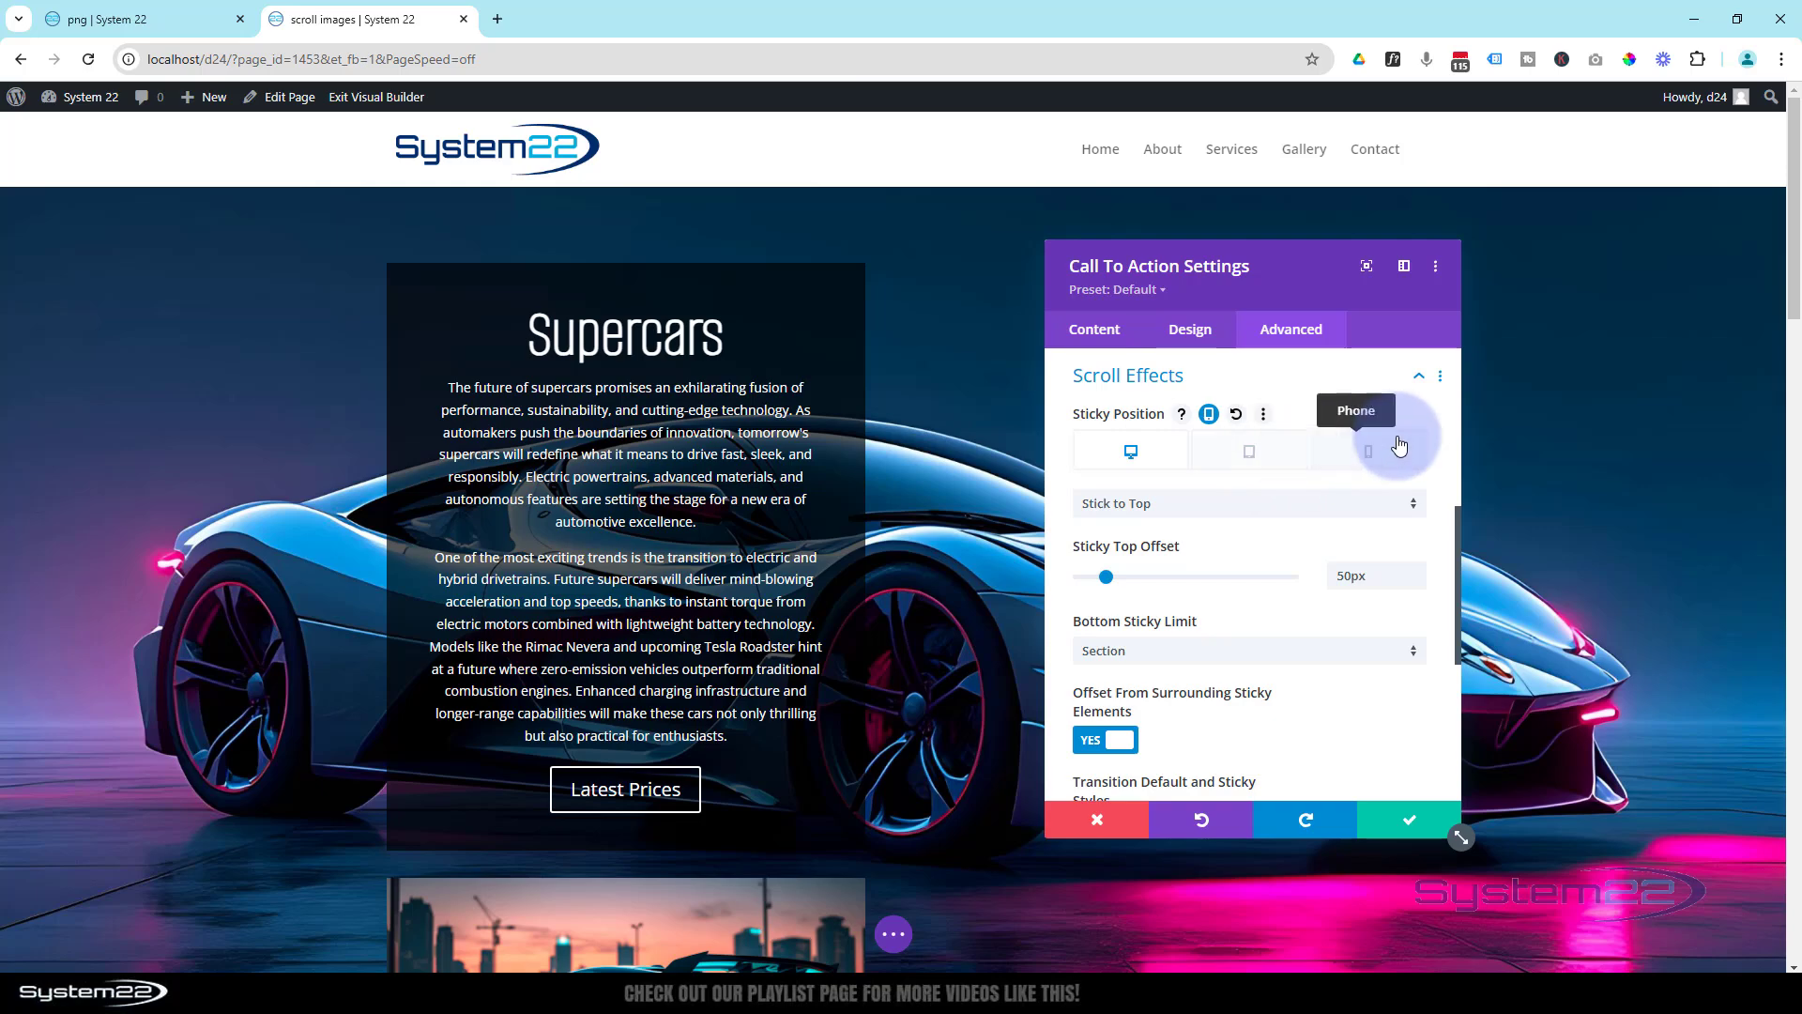
{"action": "left_click", "coordinate": [1252, 452]}
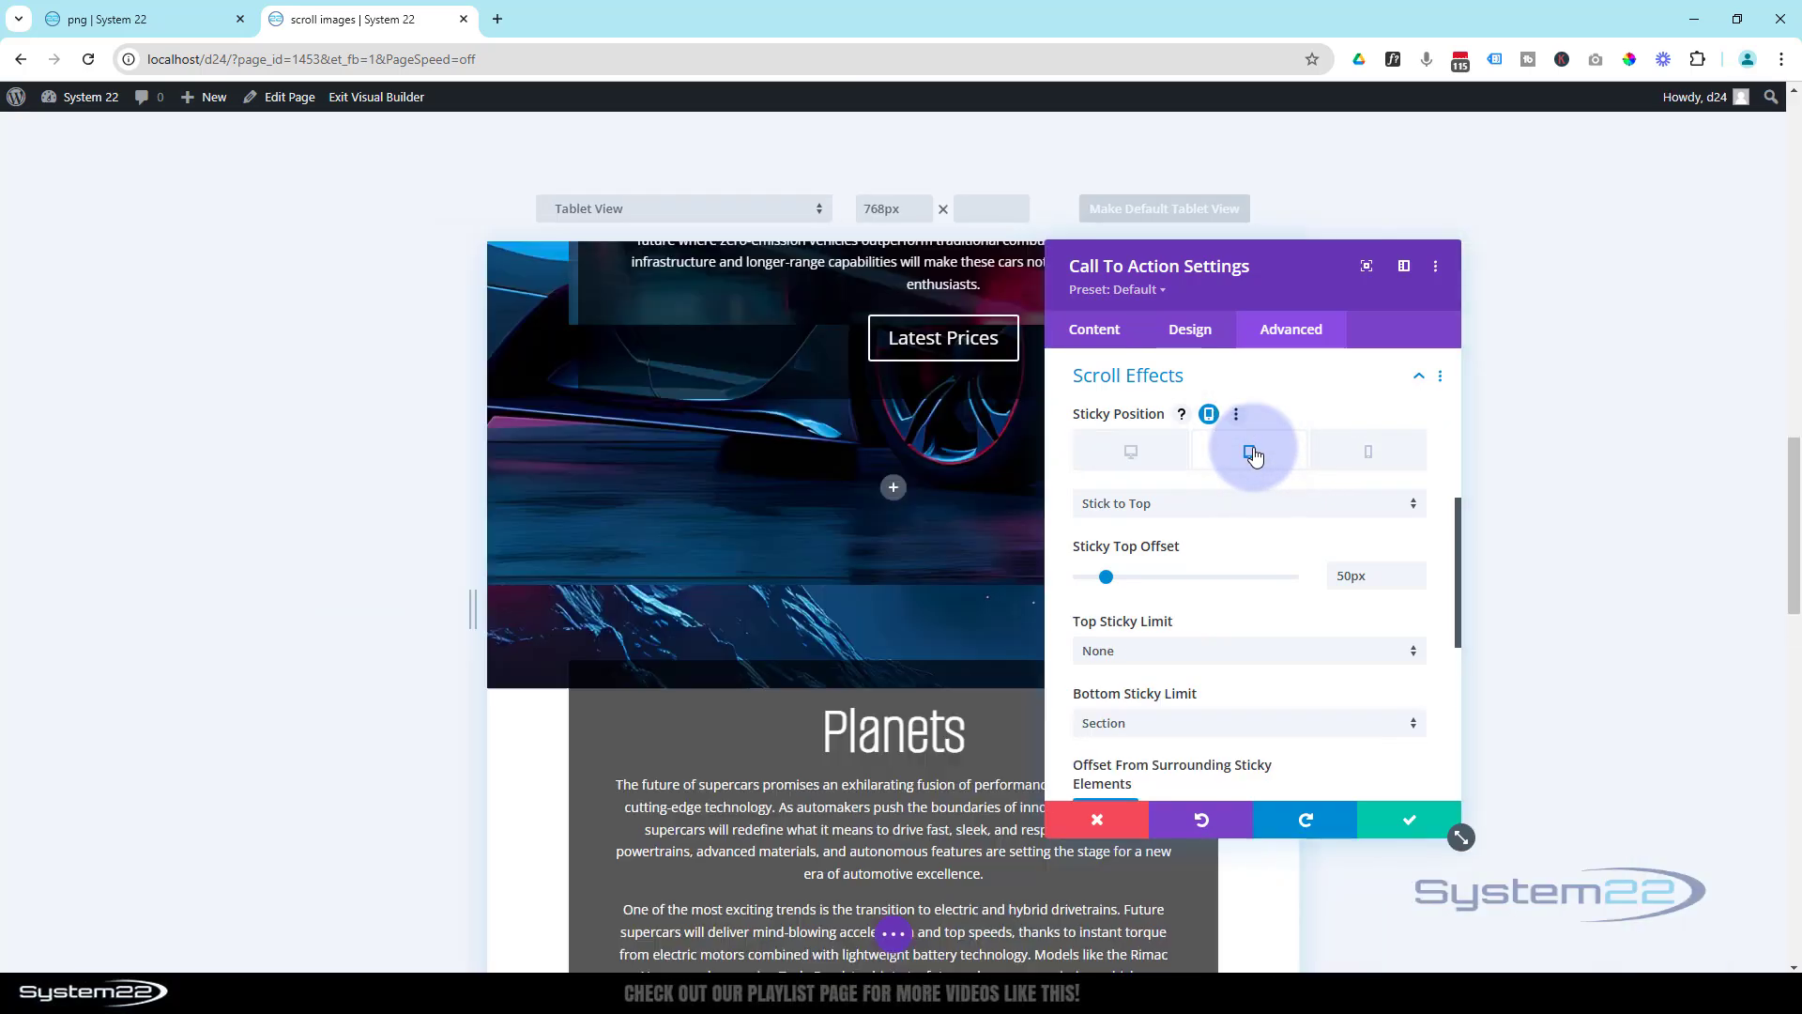
{"action": "left_click", "coordinate": [1220, 510]}
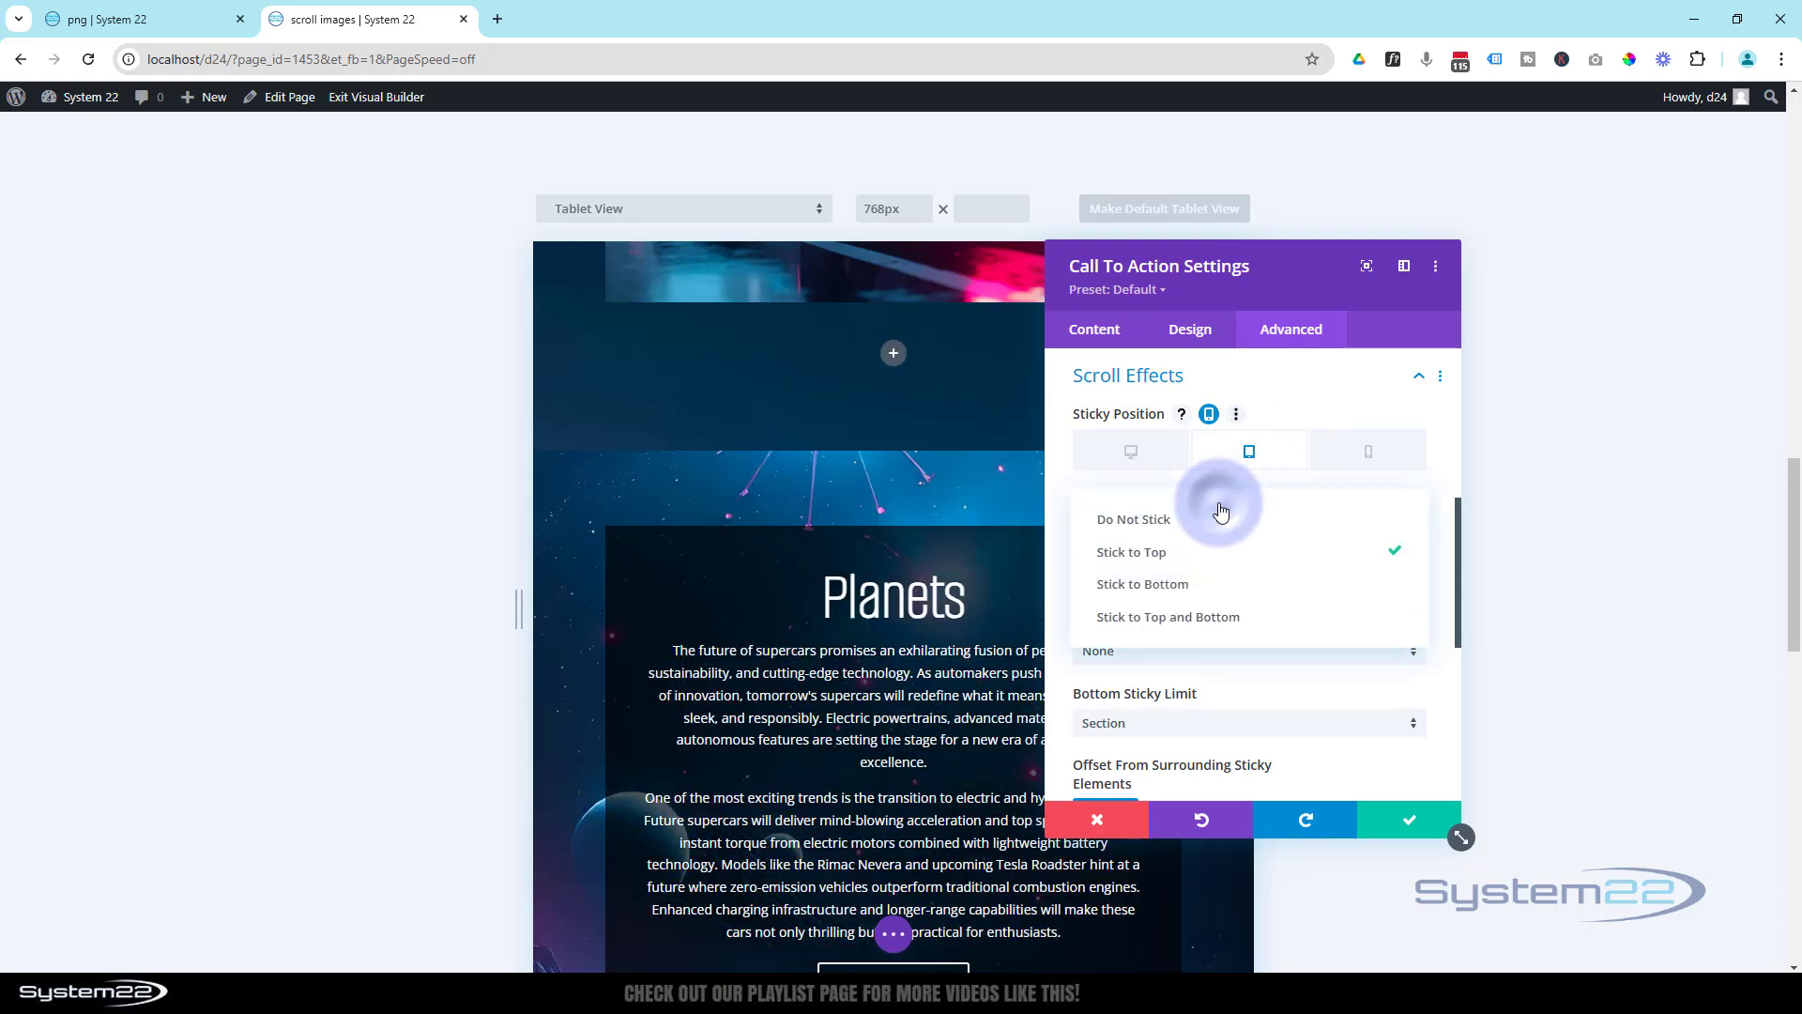
{"action": "left_click", "coordinate": [1167, 523]}
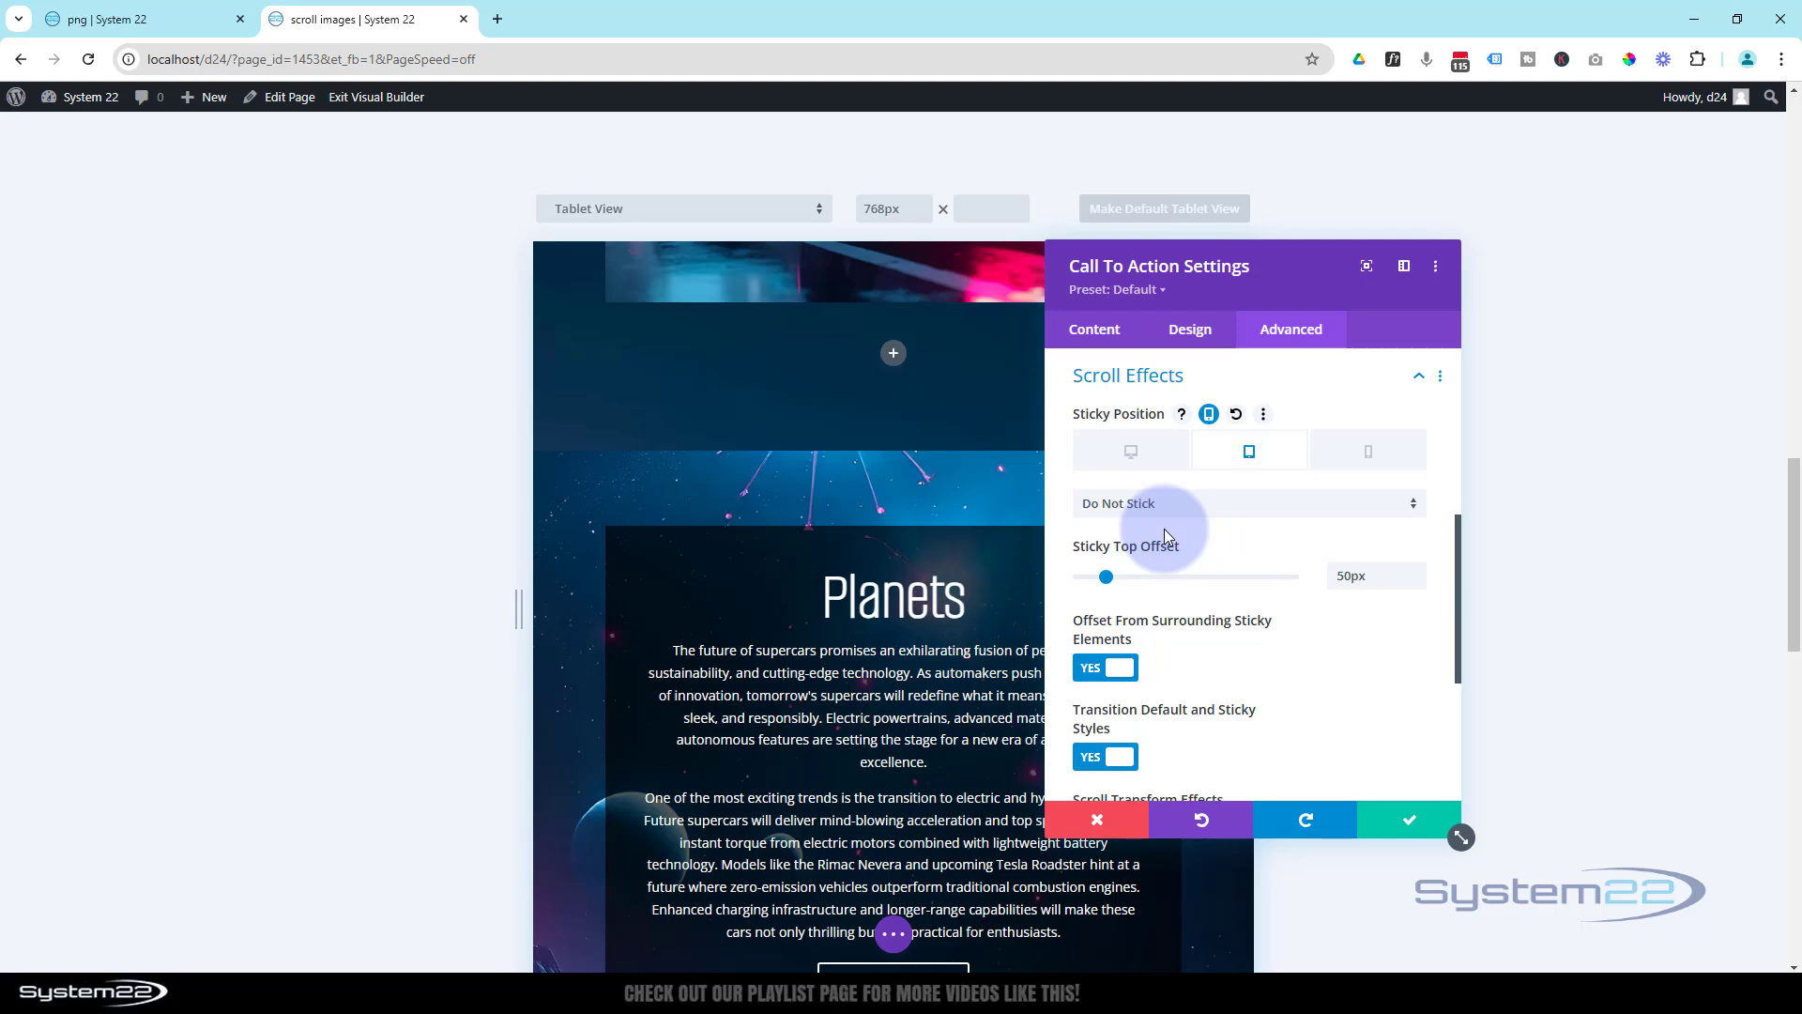
- Keep the Supercars call to action's phone sticky position at Do Not Stick, check the phone preview and save the module settings
{"action": "left_click", "coordinate": [1353, 457]}
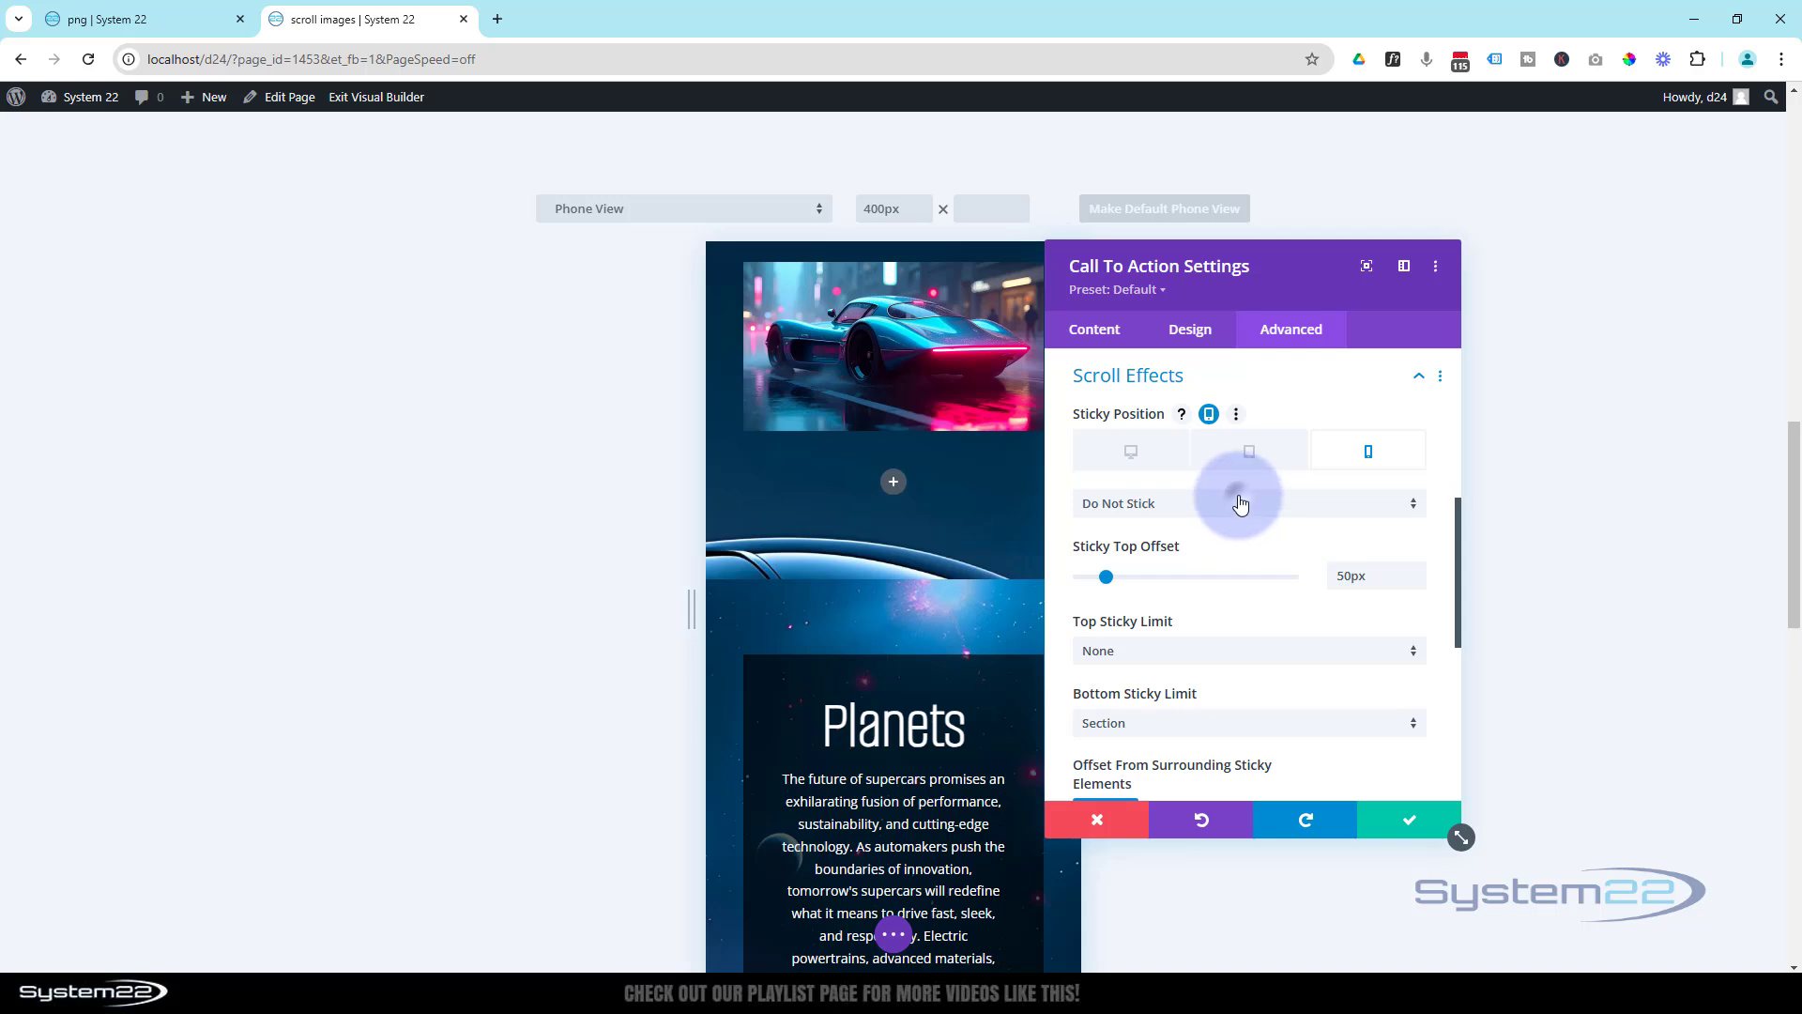
{"action": "left_click", "coordinate": [1239, 503]}
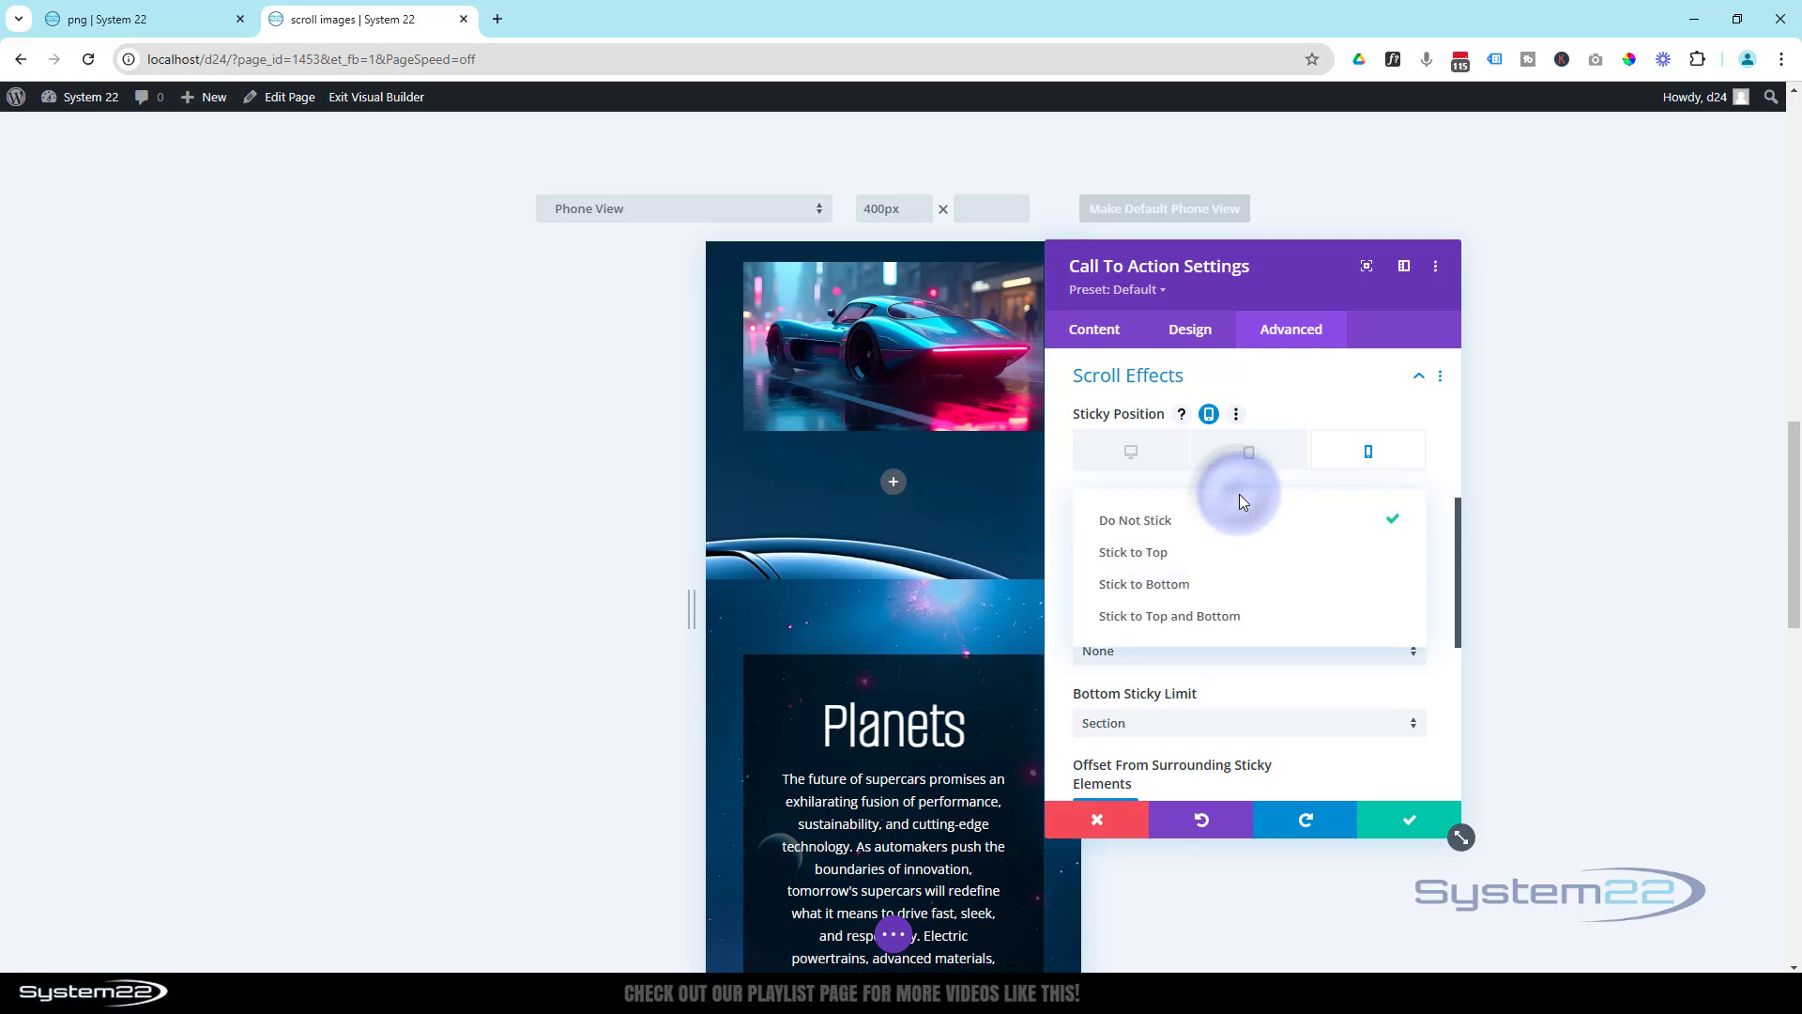
{"action": "left_click", "coordinate": [1065, 483]}
{"action": "scroll", "coordinate": [889, 566], "scroll_direction": "up", "scroll_amount": 2}
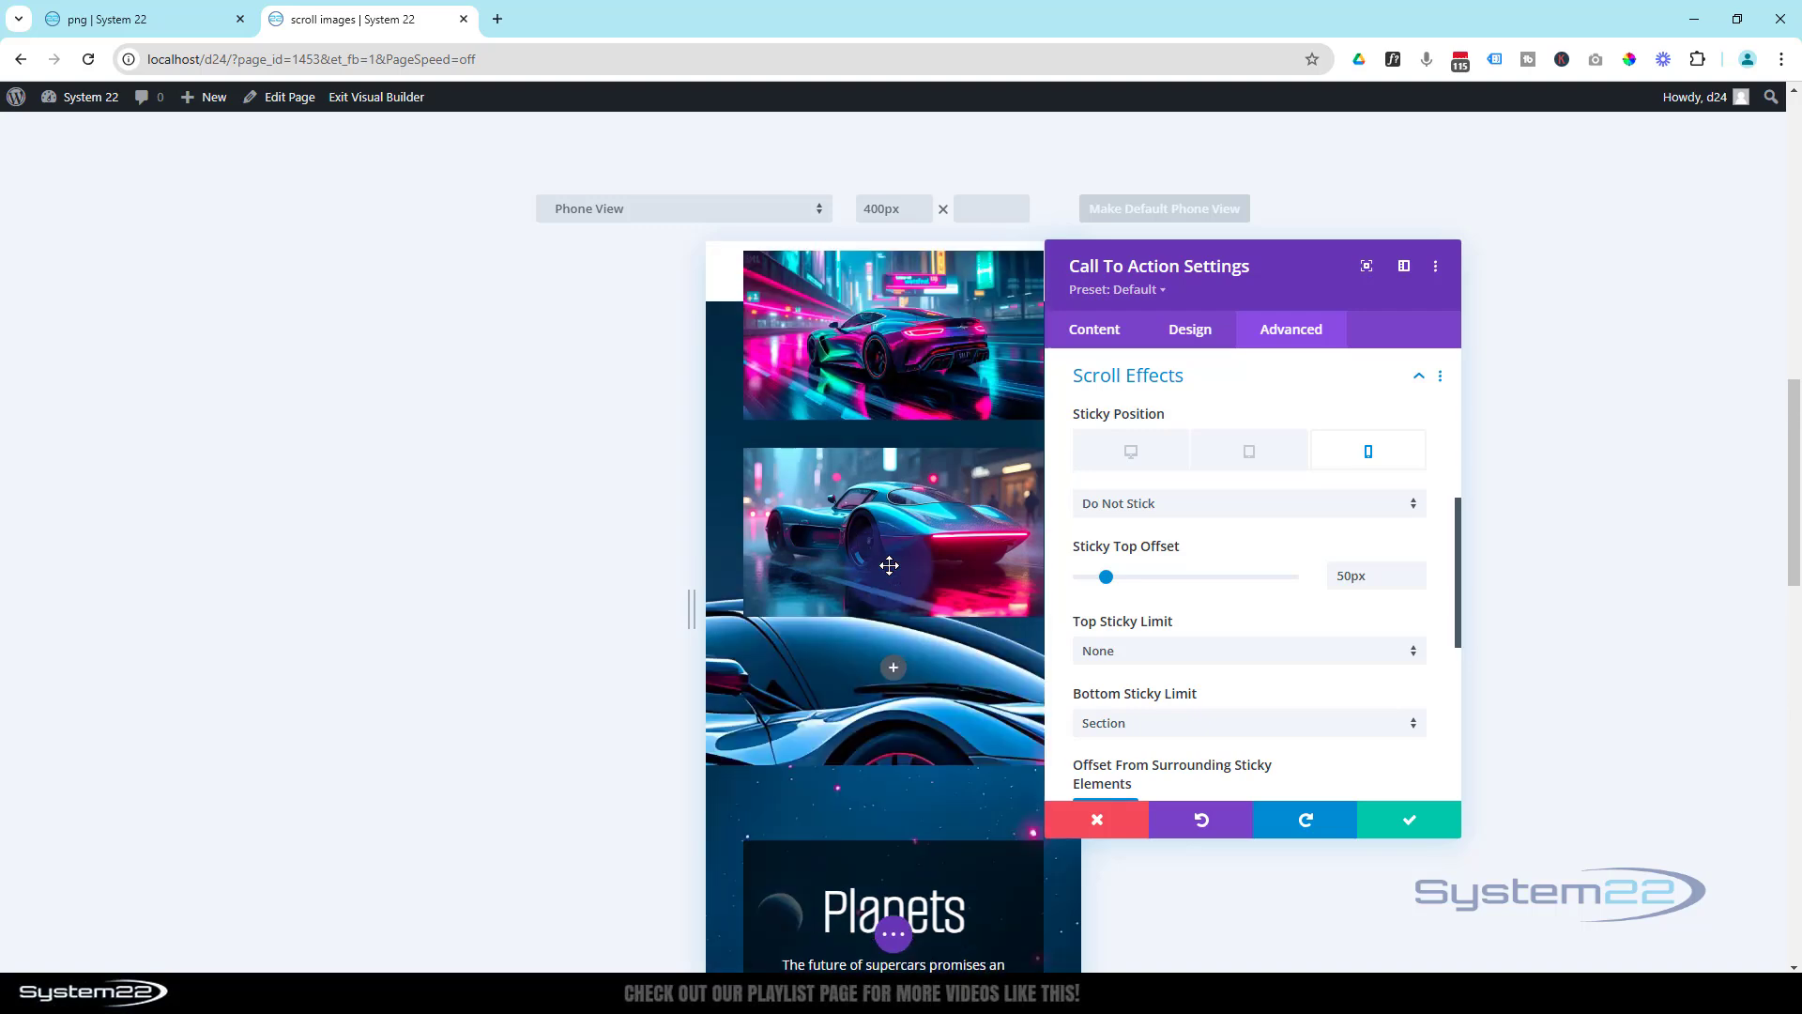
{"action": "scroll", "coordinate": [889, 566], "scroll_direction": "up", "scroll_amount": 10}
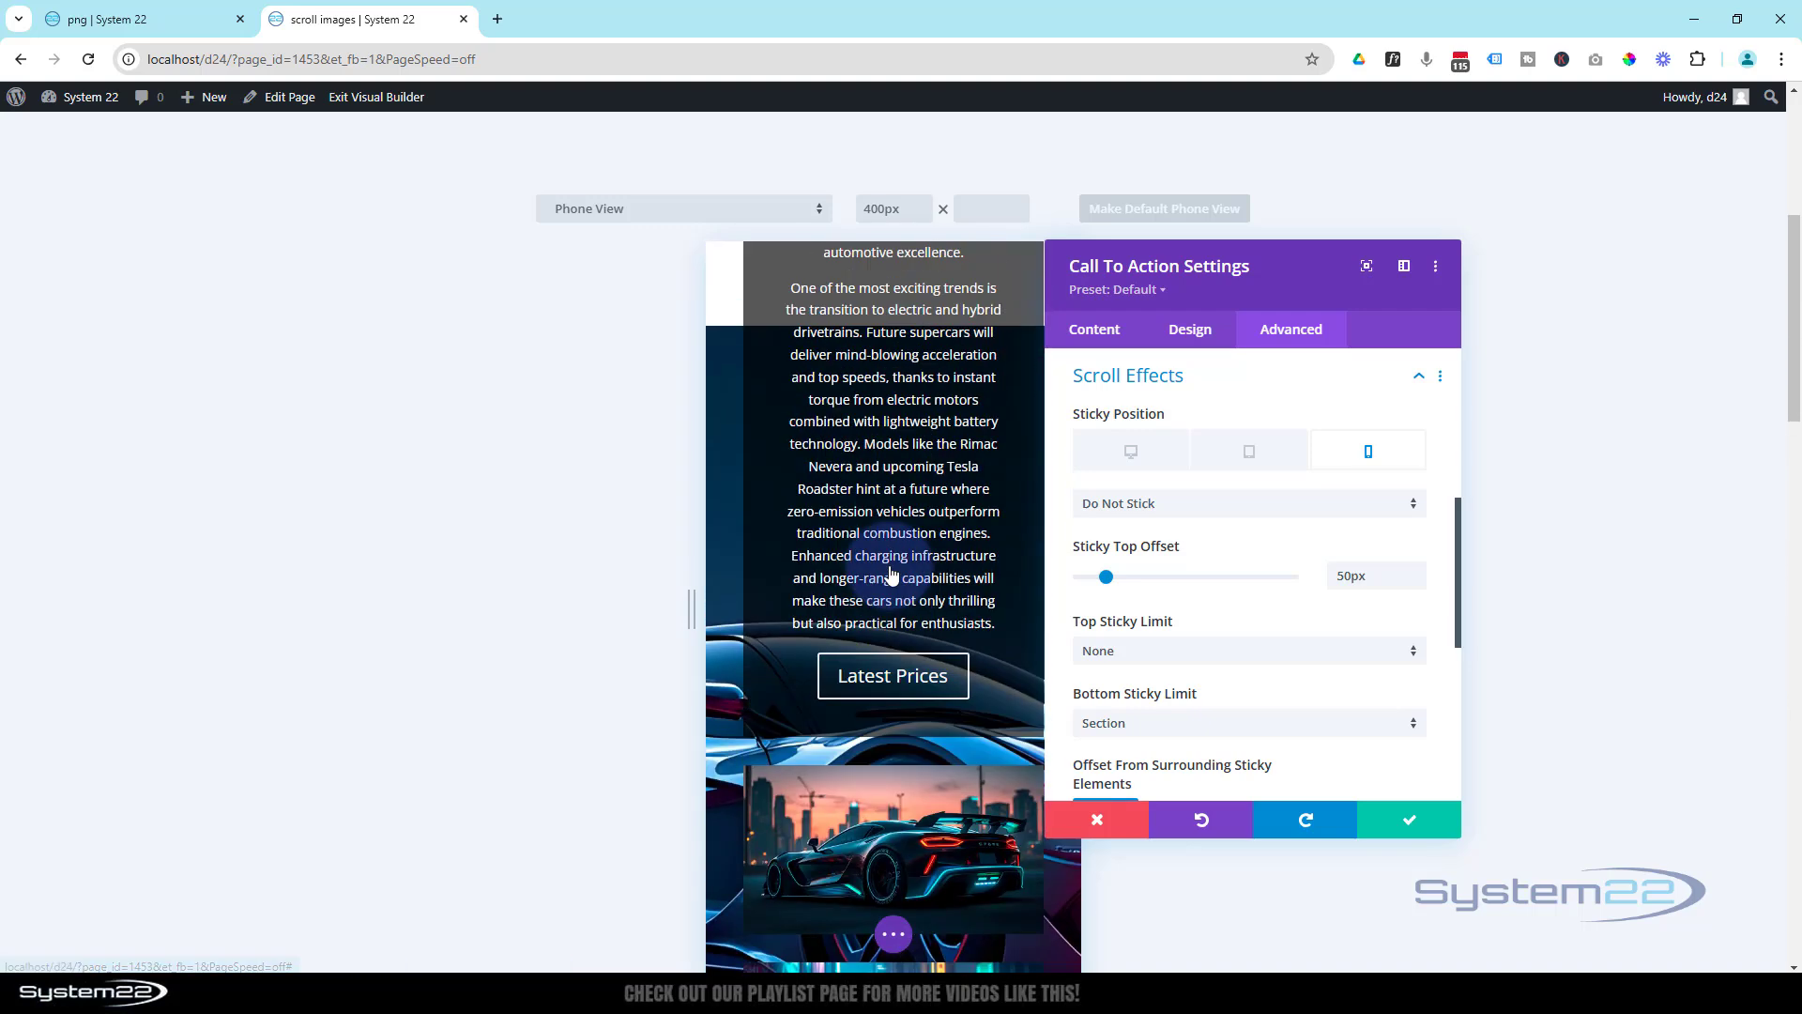
{"action": "scroll", "coordinate": [891, 575], "scroll_direction": "up", "scroll_amount": 1}
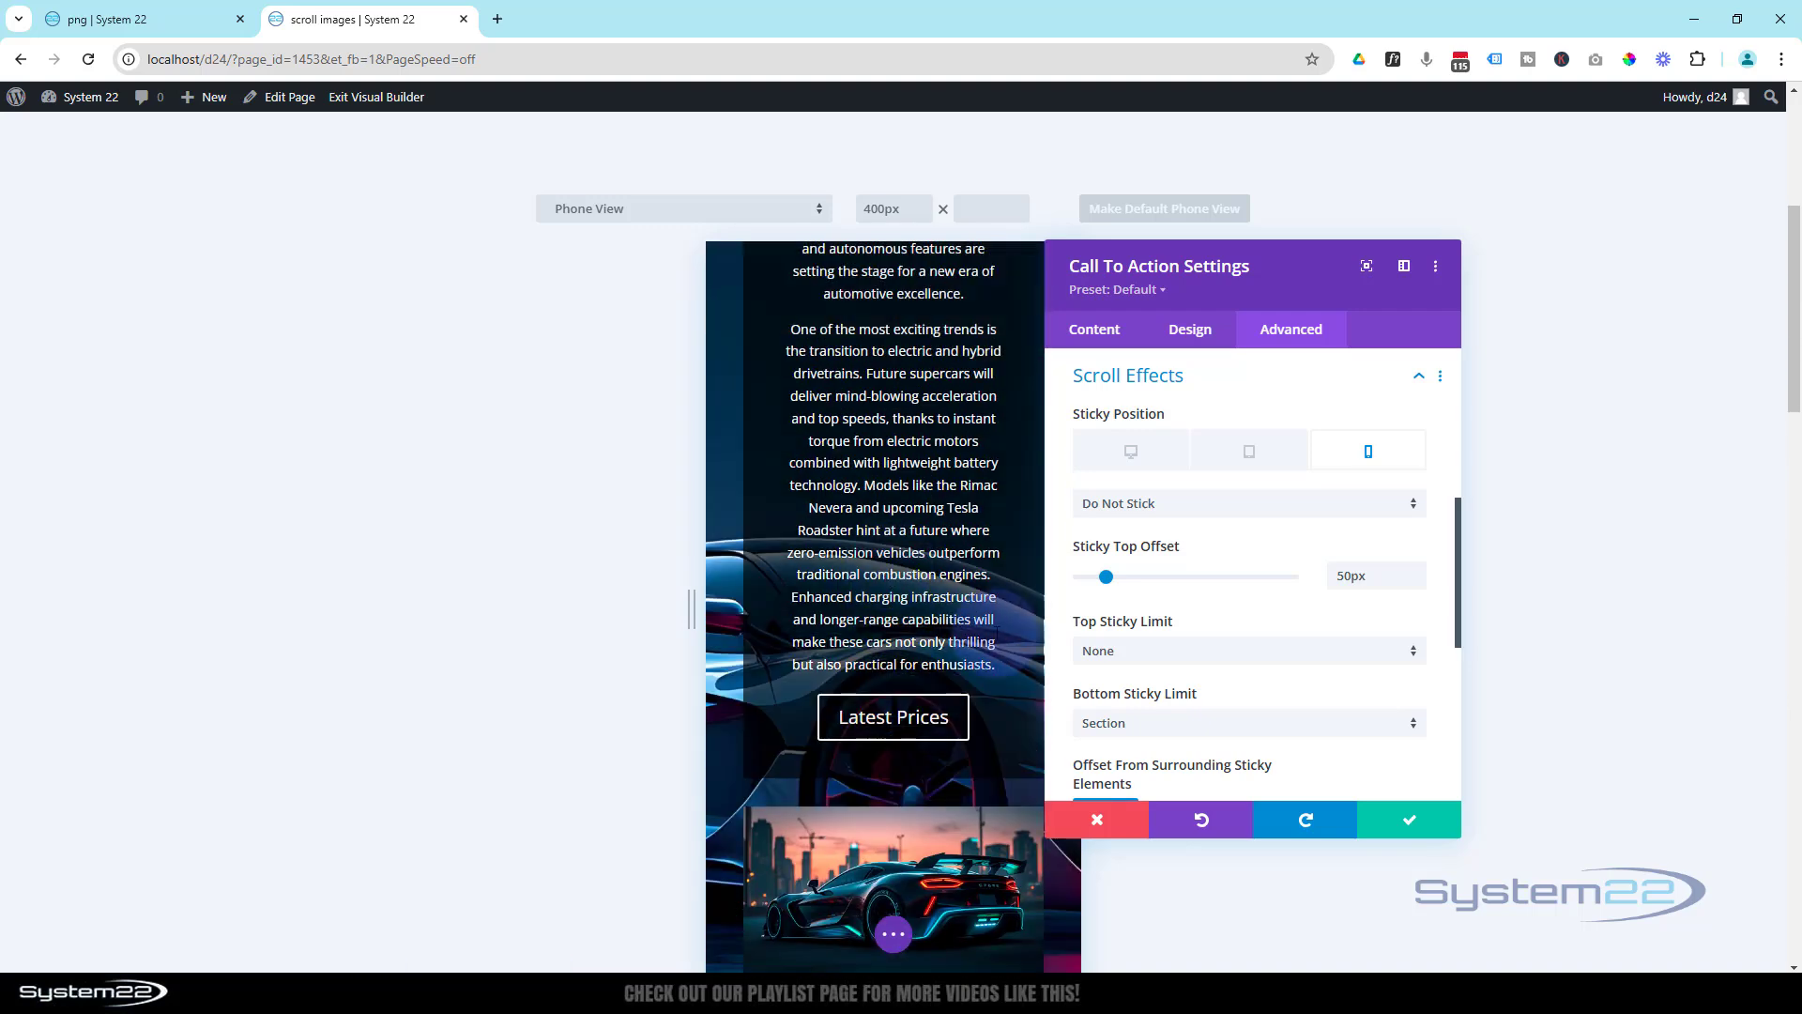
{"action": "left_click", "coordinate": [1399, 823]}
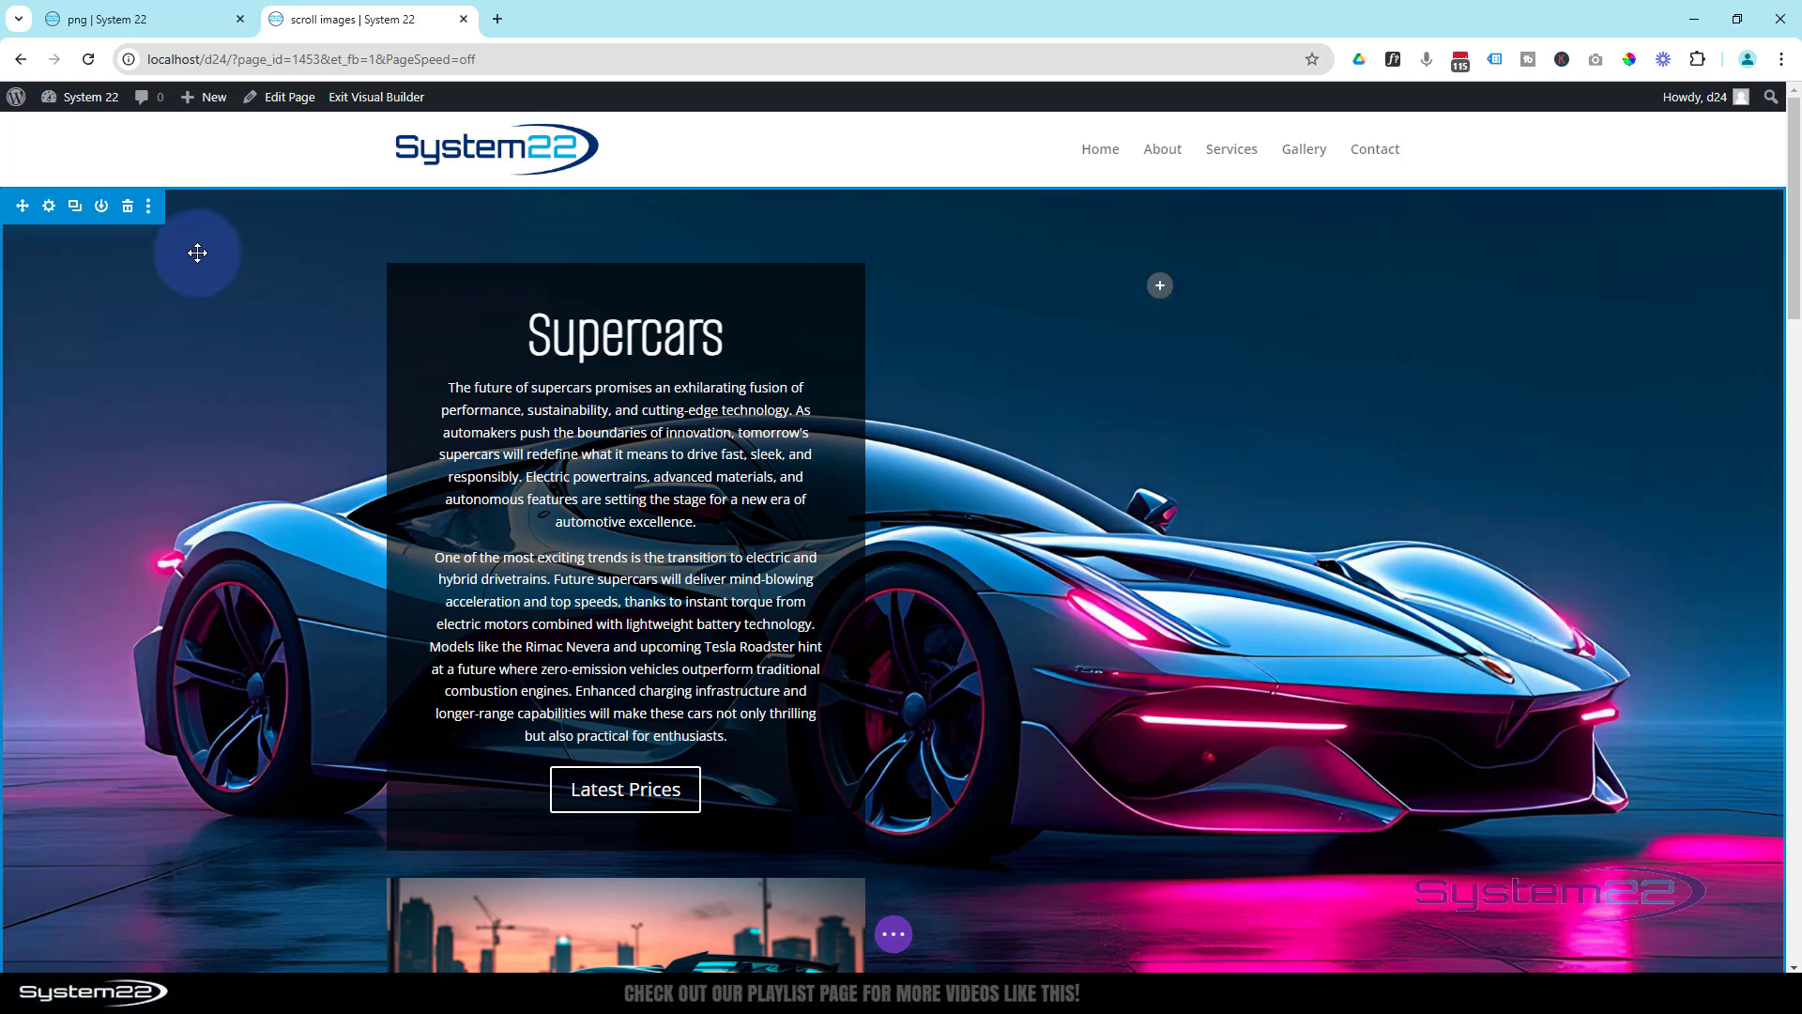
- Set the Supercars section's horizontal and vertical overflow to Hidden and save the section settings
{"action": "left_click", "coordinate": [49, 208]}
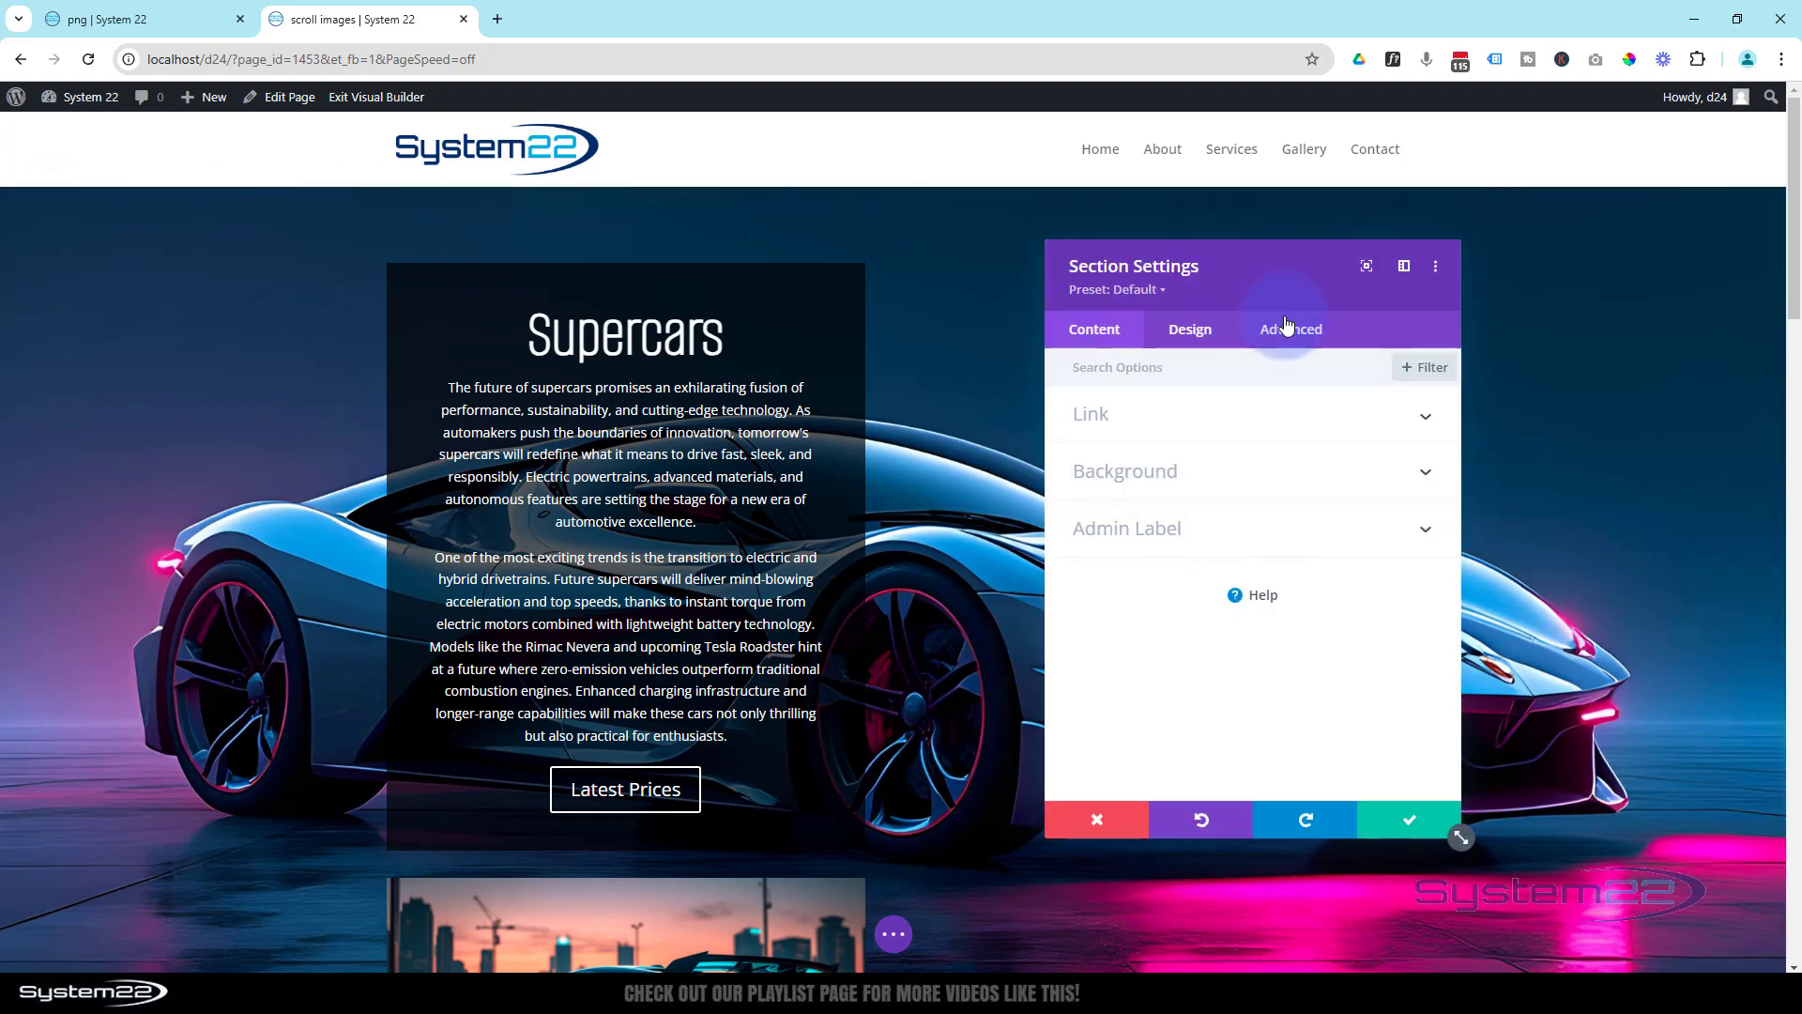
{"action": "left_click", "coordinate": [1294, 331]}
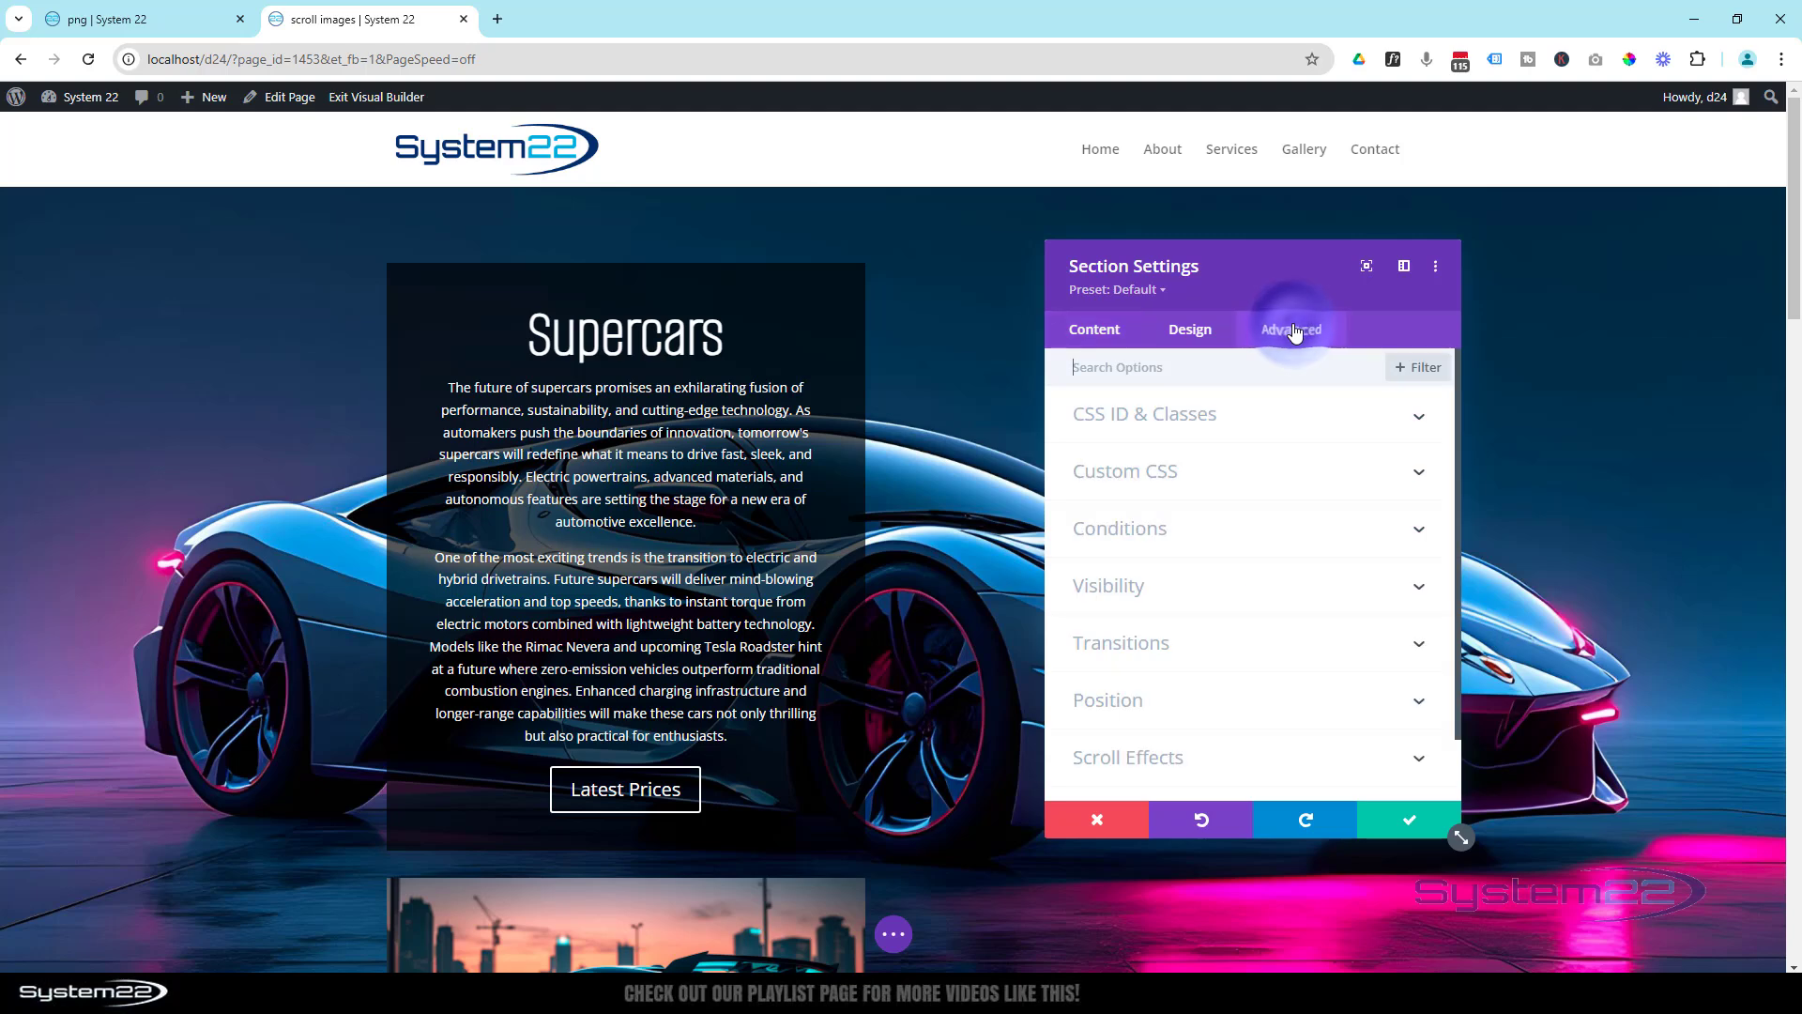
{"action": "left_click", "coordinate": [1268, 577]}
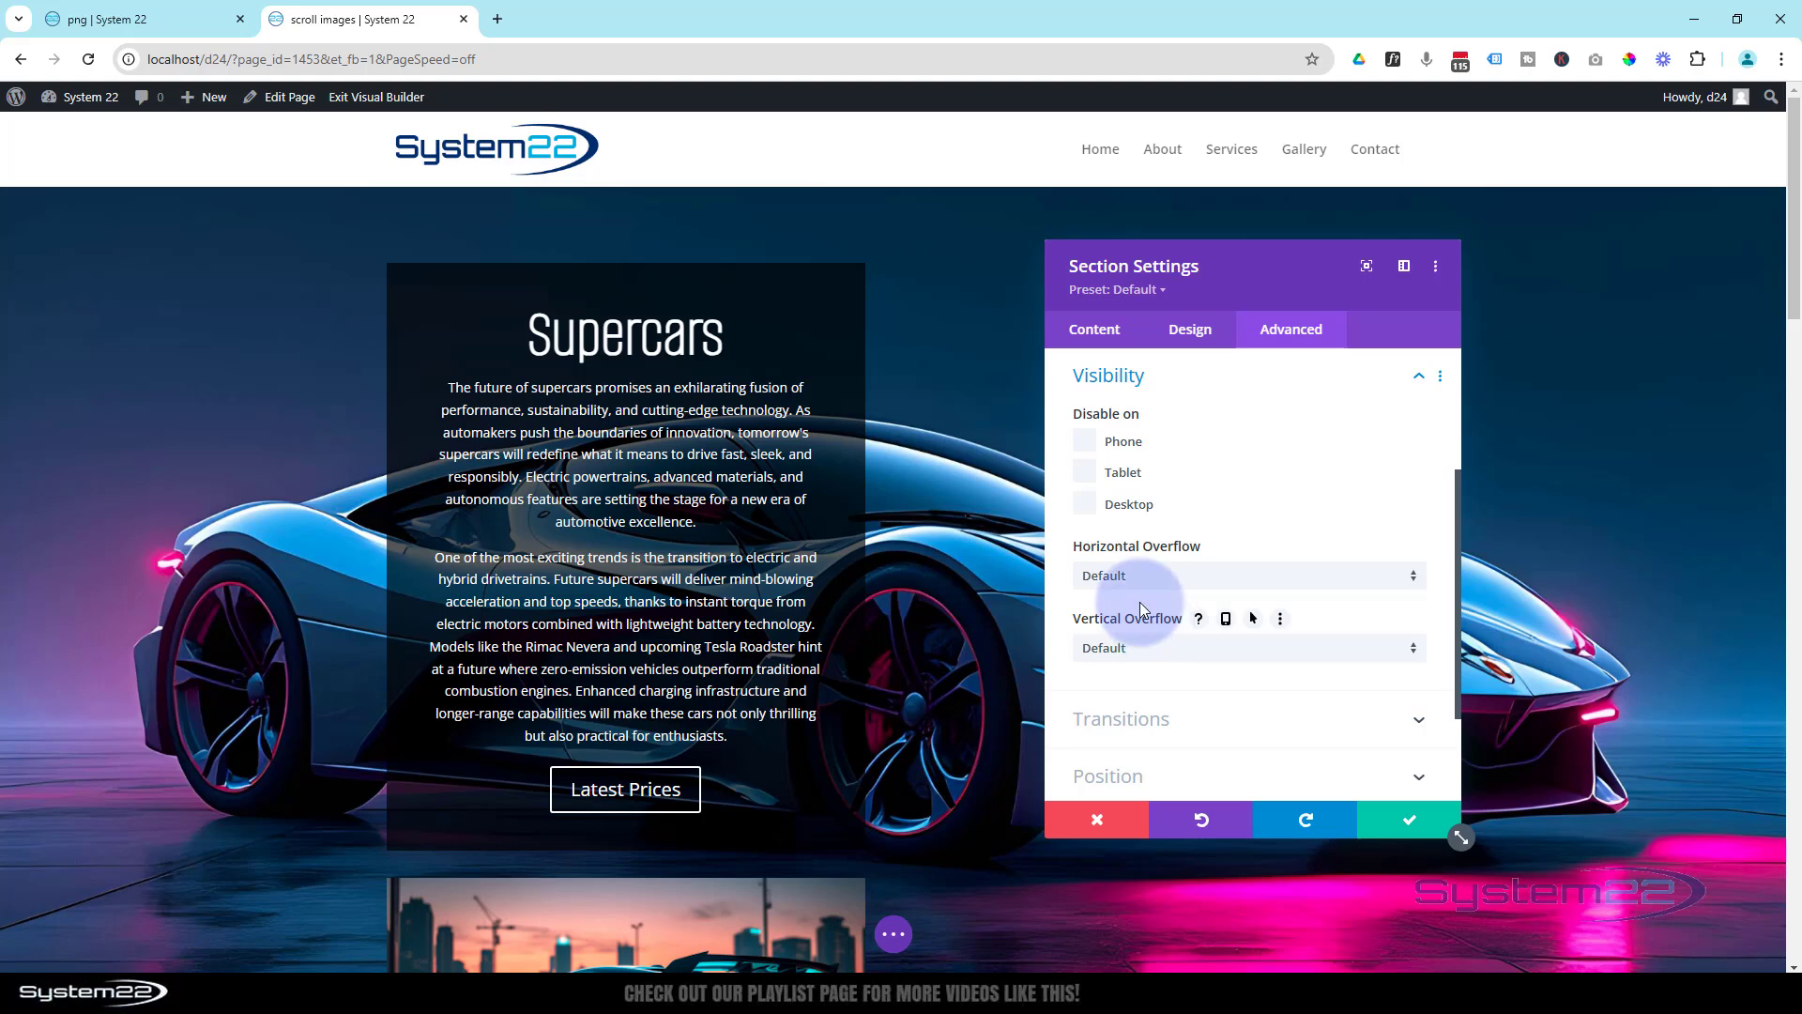
{"action": "left_click", "coordinate": [1157, 577]}
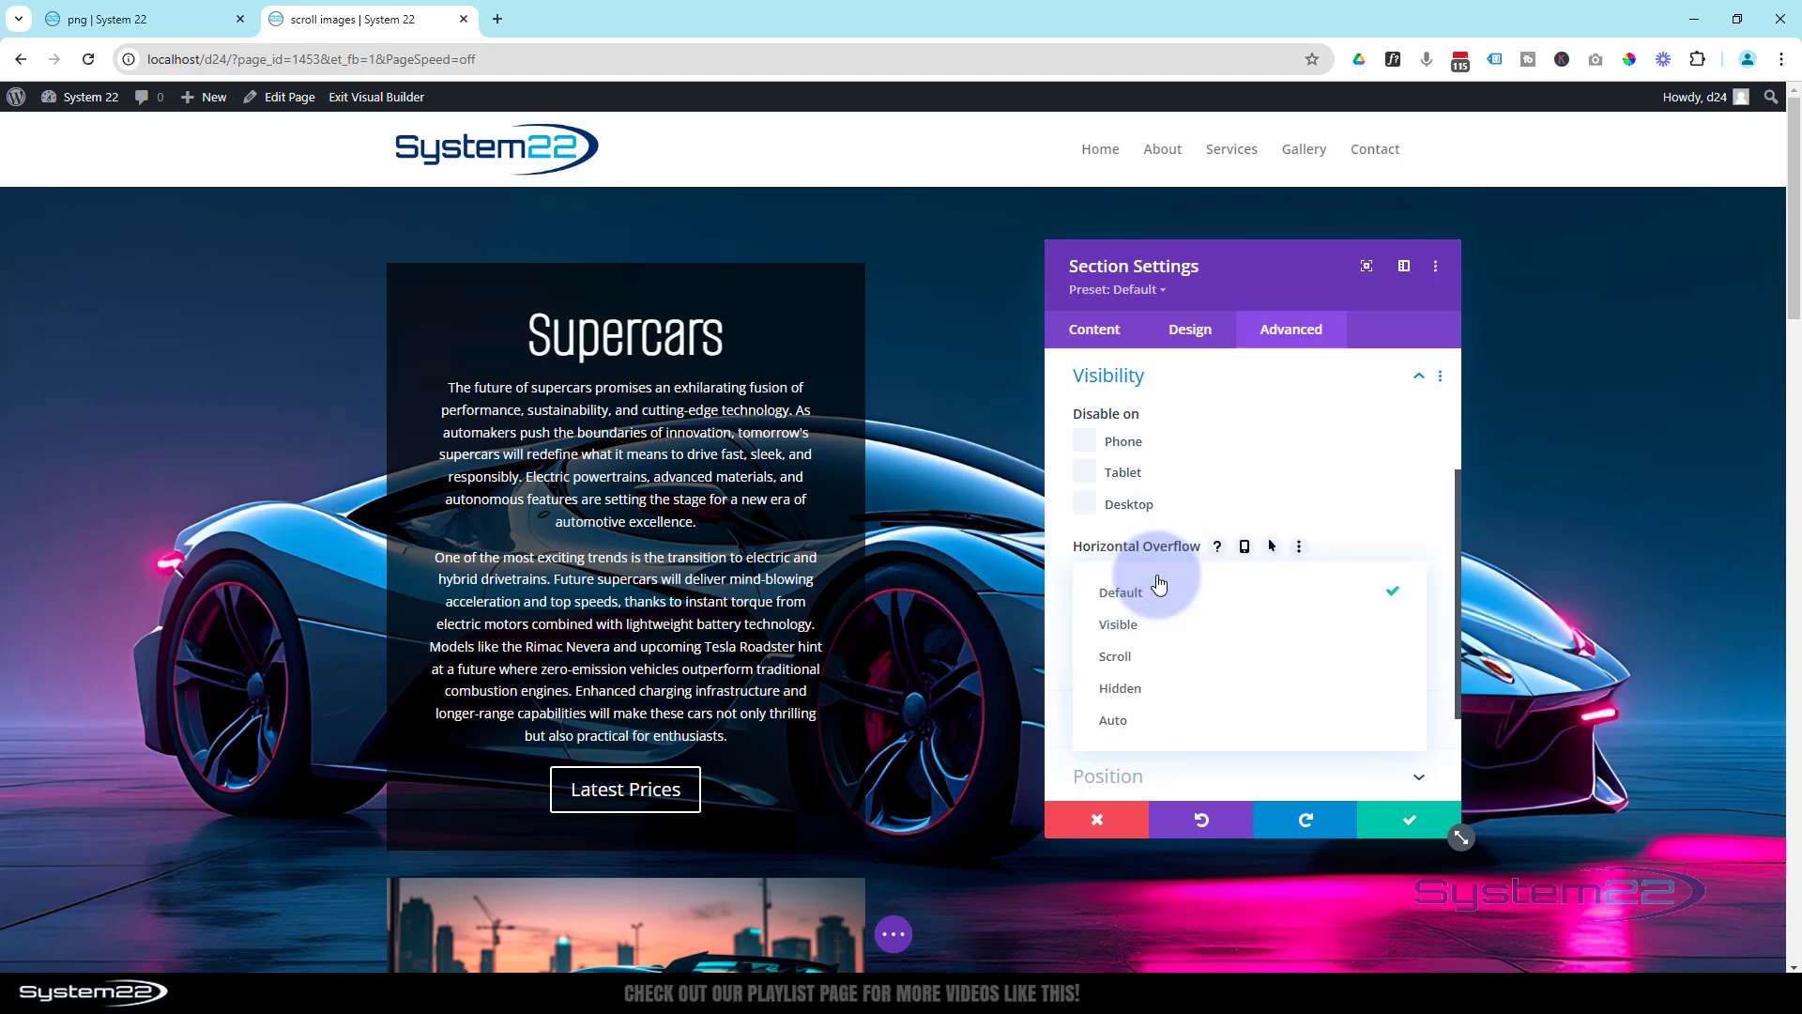
{"action": "left_click", "coordinate": [1166, 697]}
{"action": "left_click", "coordinate": [1207, 657]}
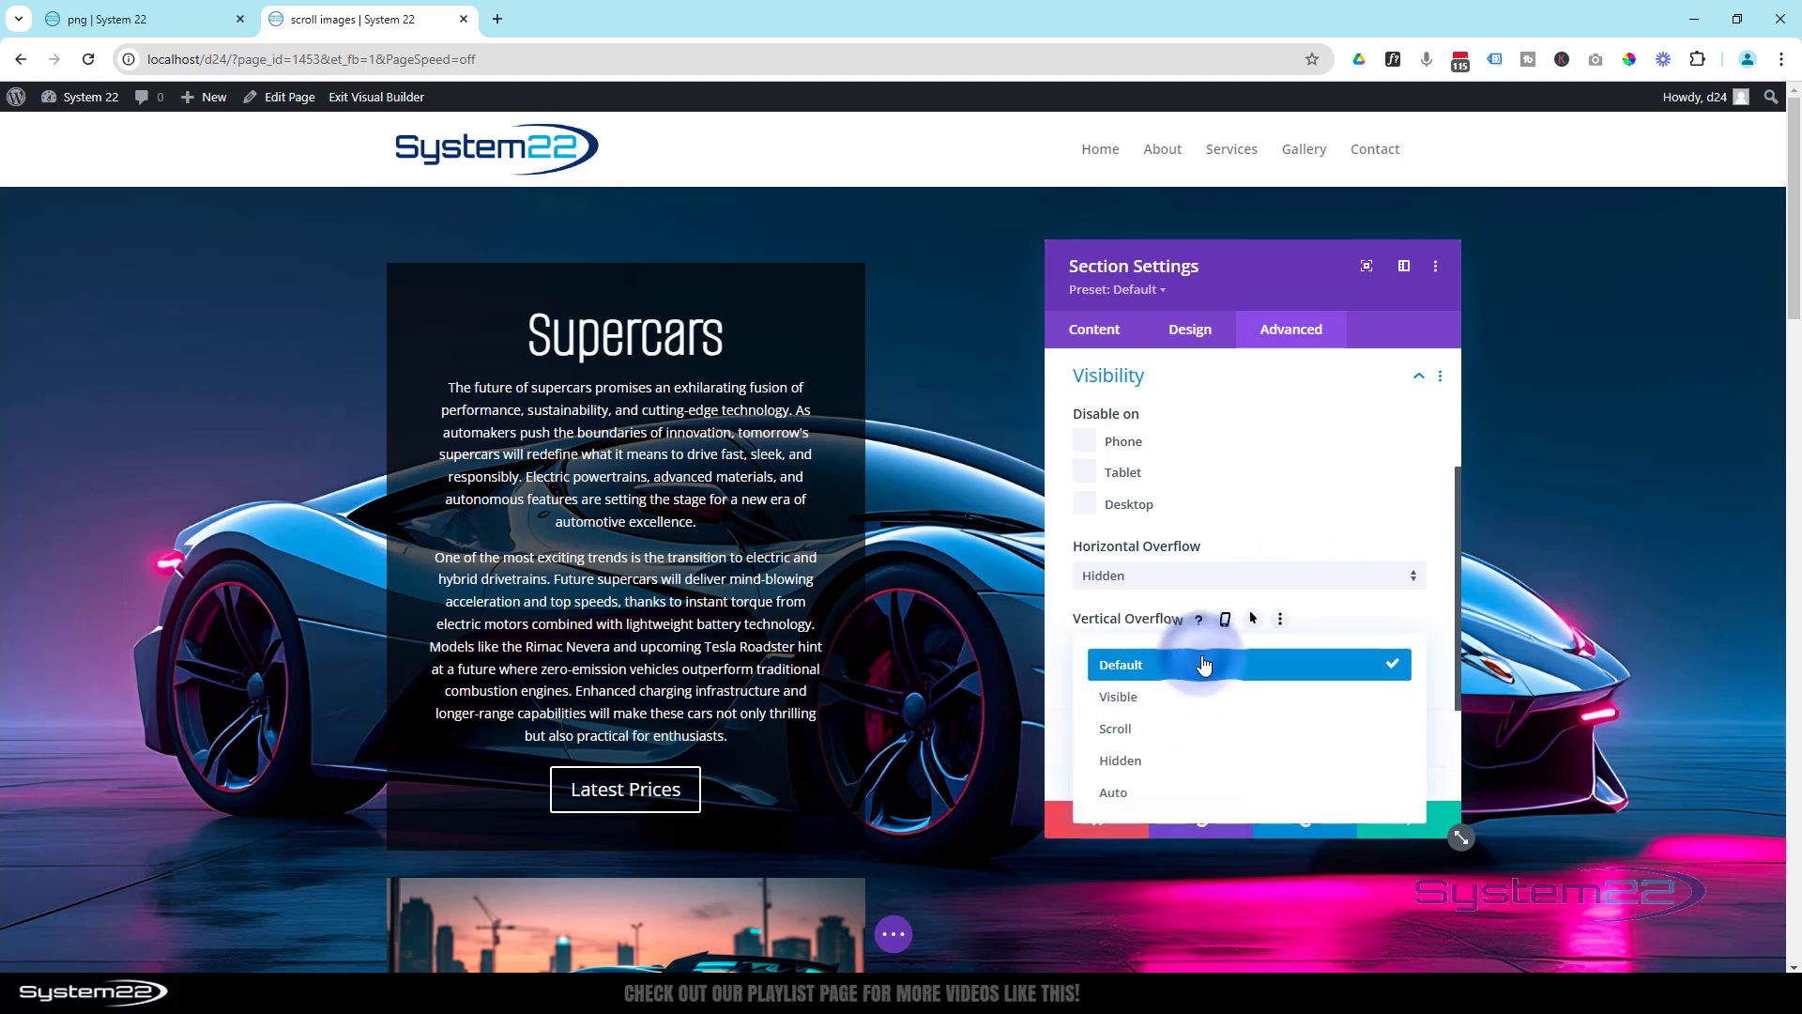
{"action": "left_click", "coordinate": [1204, 762]}
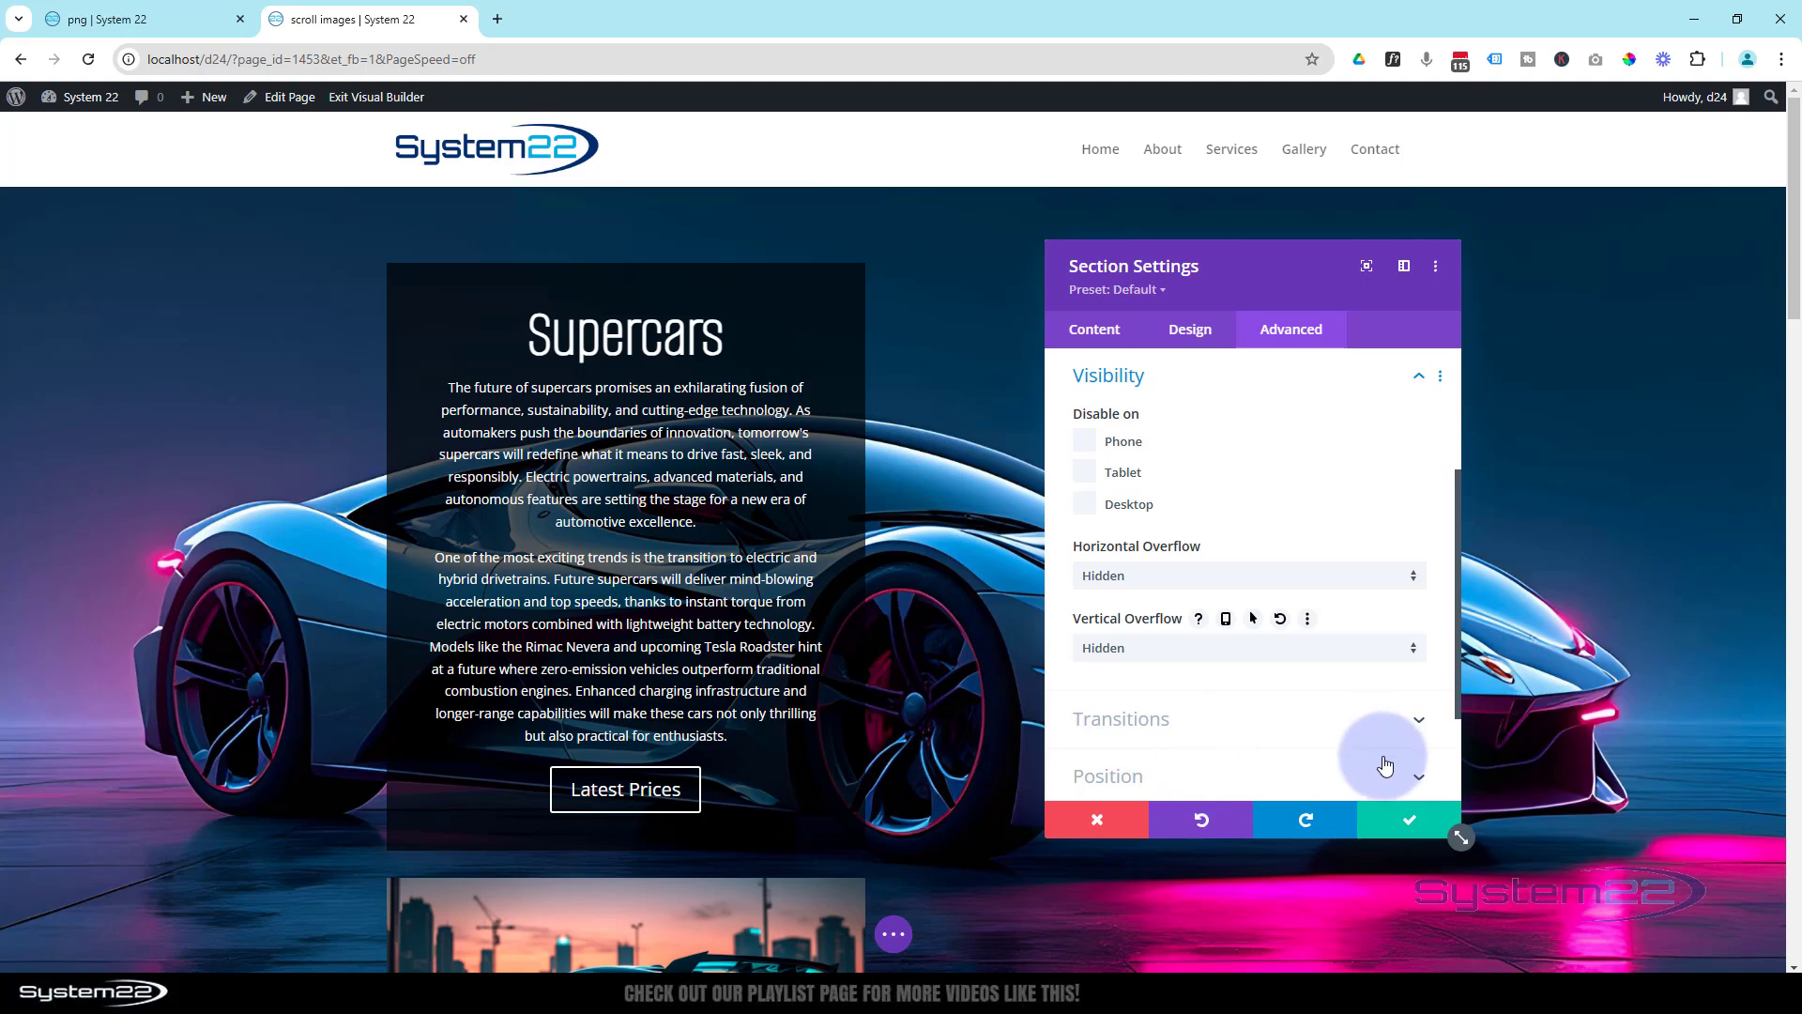
{"action": "left_click", "coordinate": [1410, 819]}
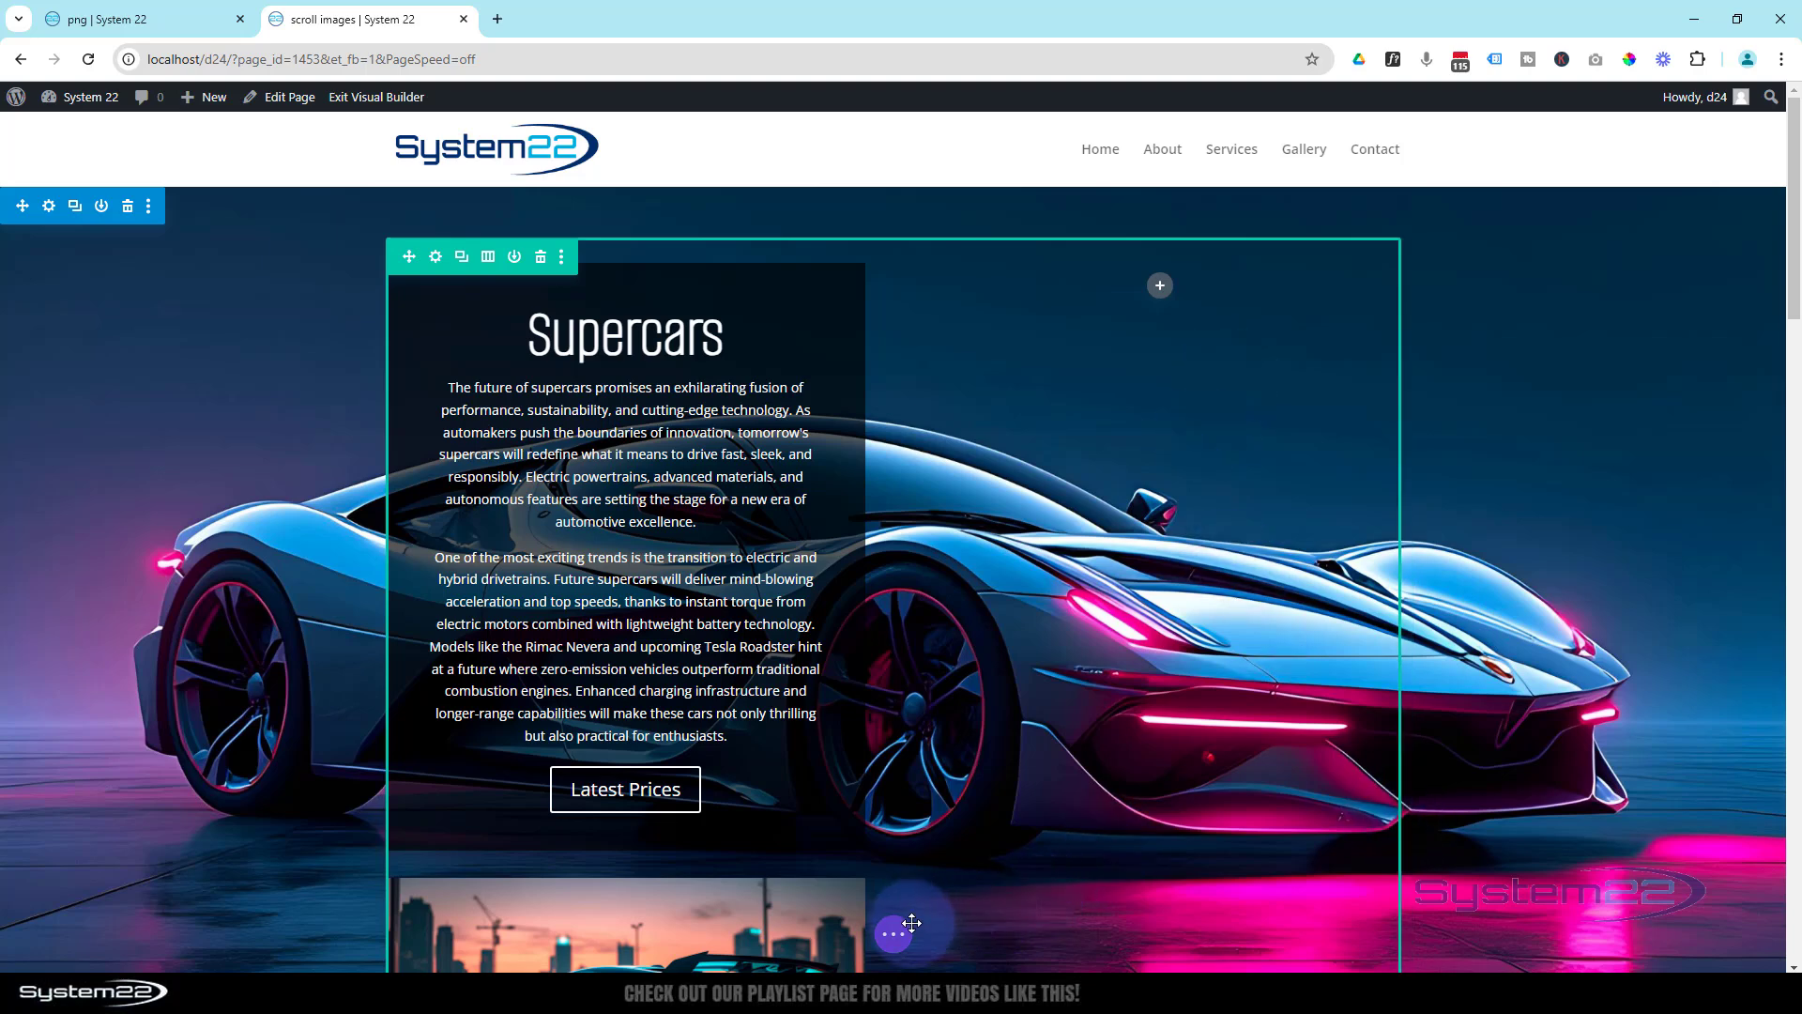
- Save the page, exit the Visual Builder and check the scrolling of both sections on the live page
{"action": "left_click", "coordinate": [899, 950]}
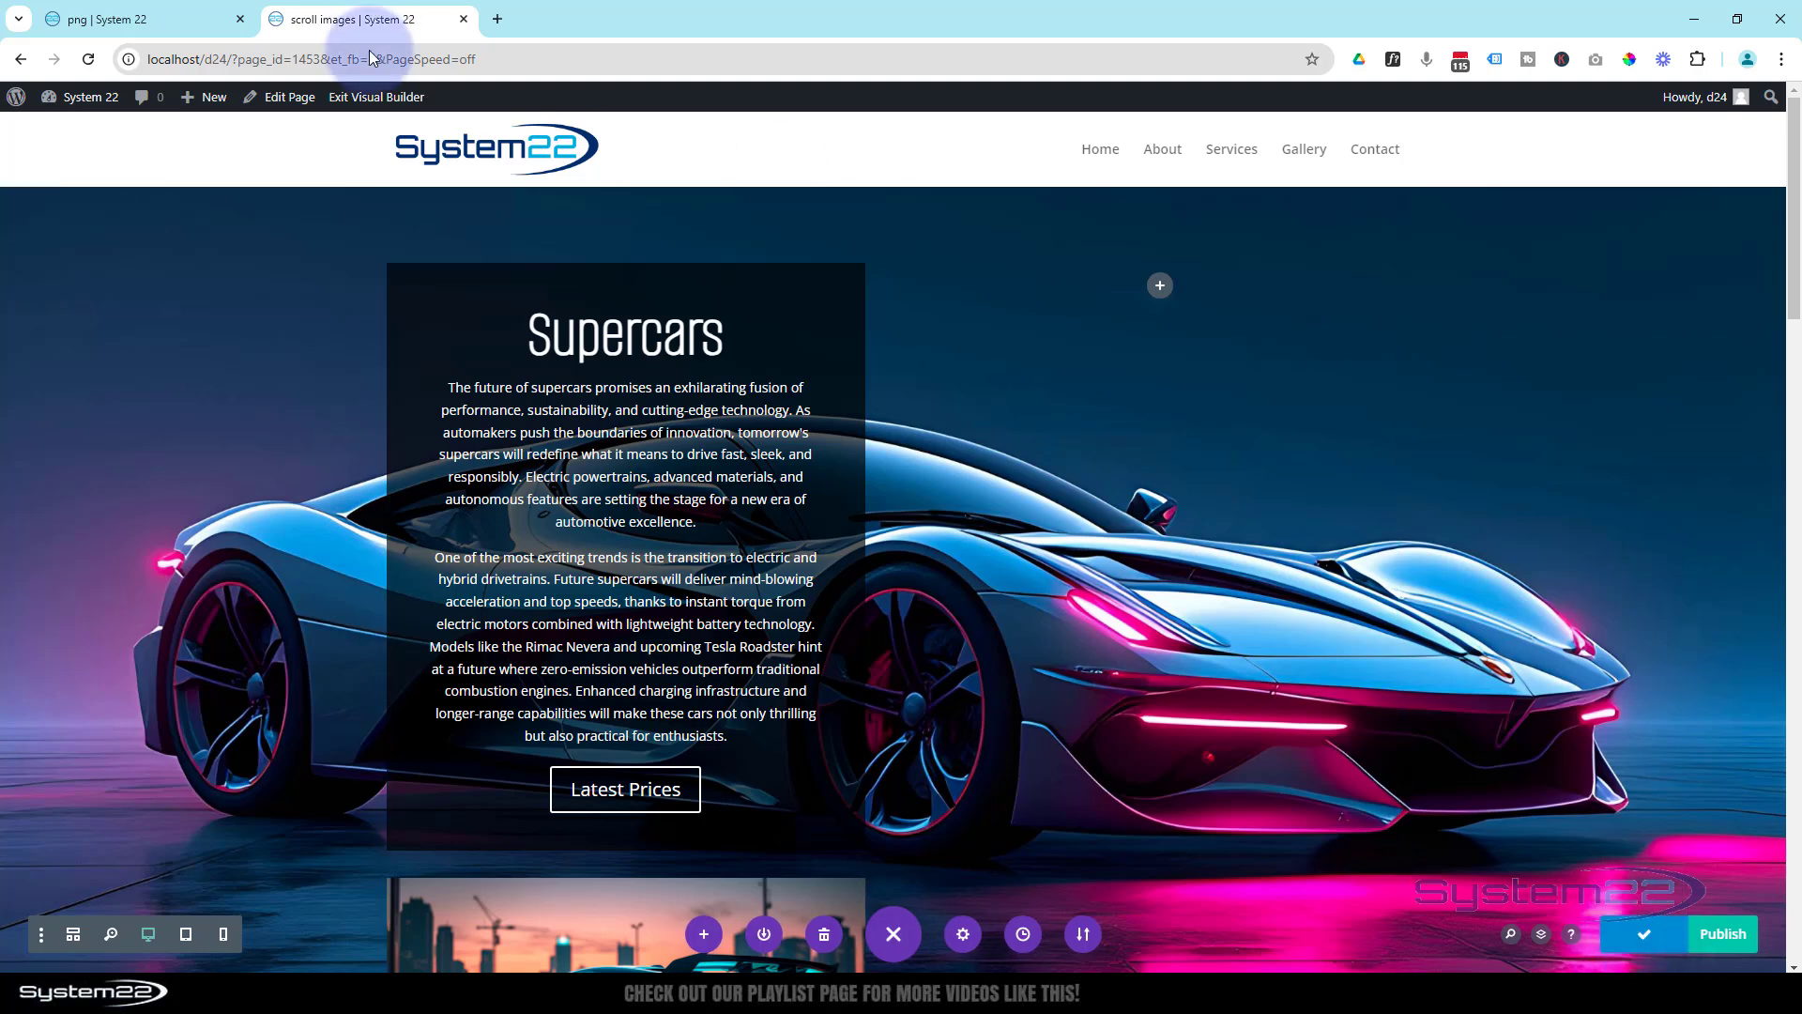
{"action": "left_click", "coordinate": [366, 97]}
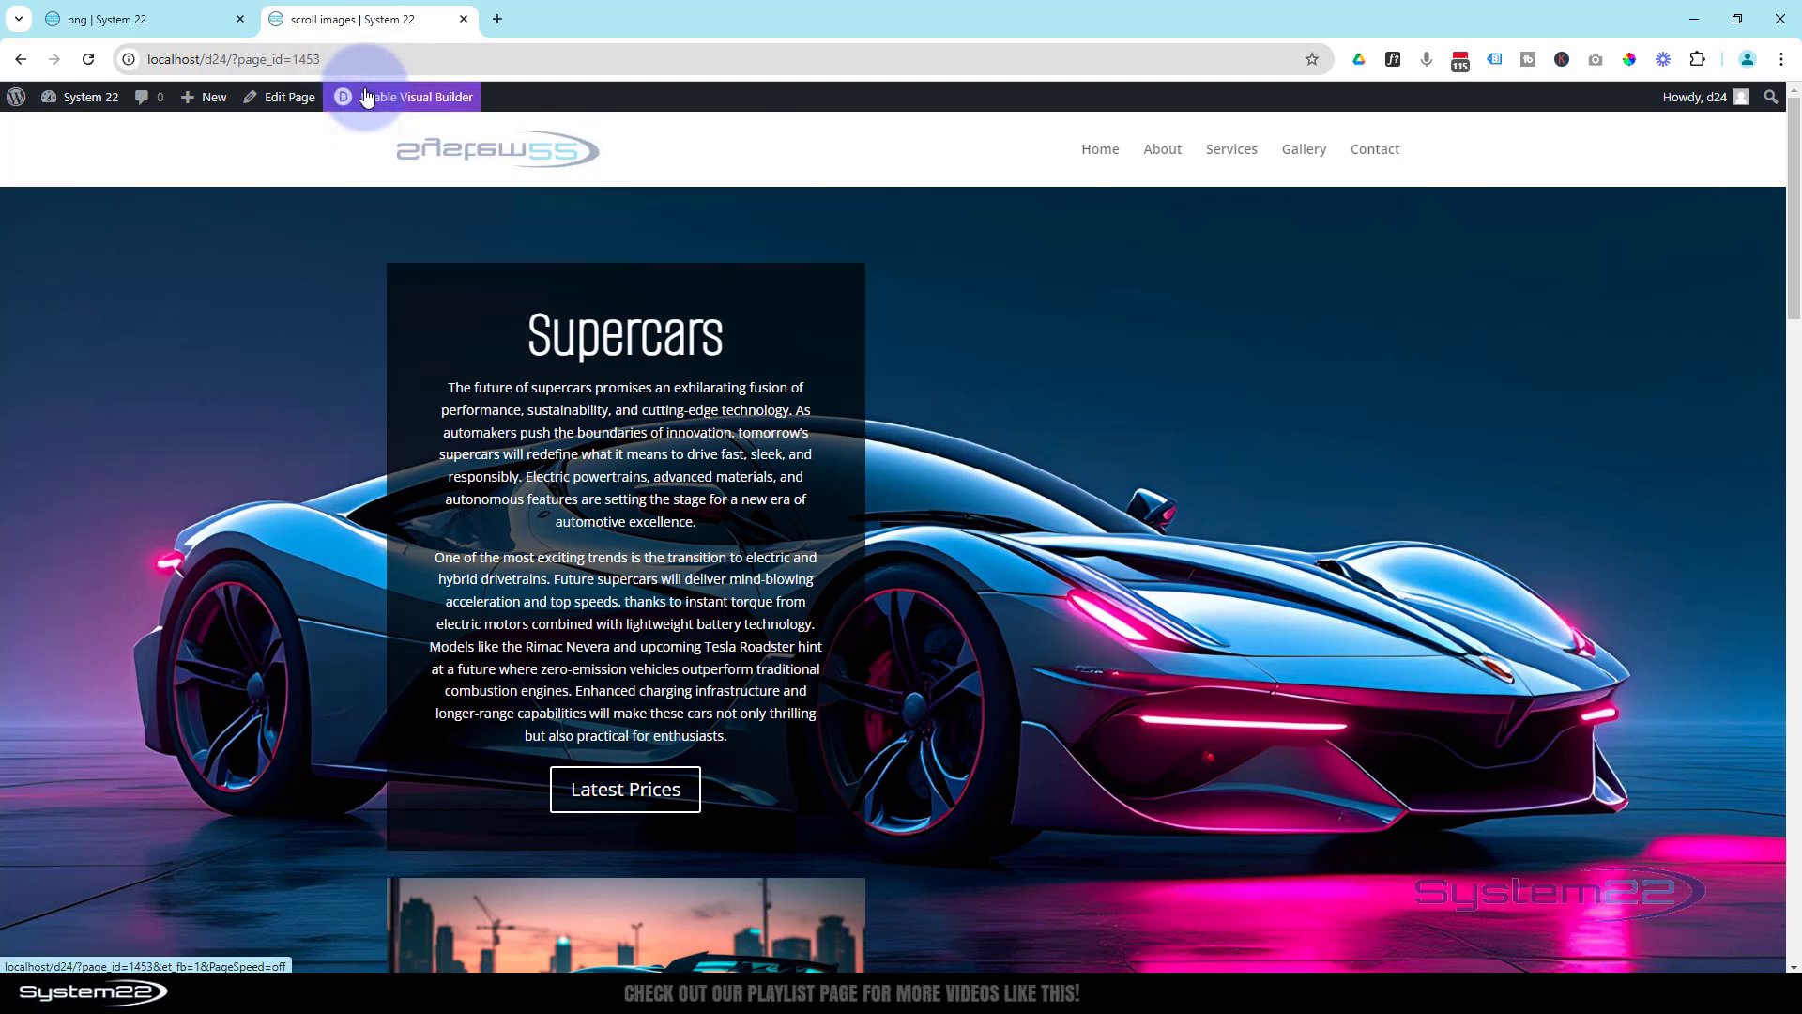
{"action": "scroll", "coordinate": [256, 355], "scroll_direction": "down", "scroll_amount": 5}
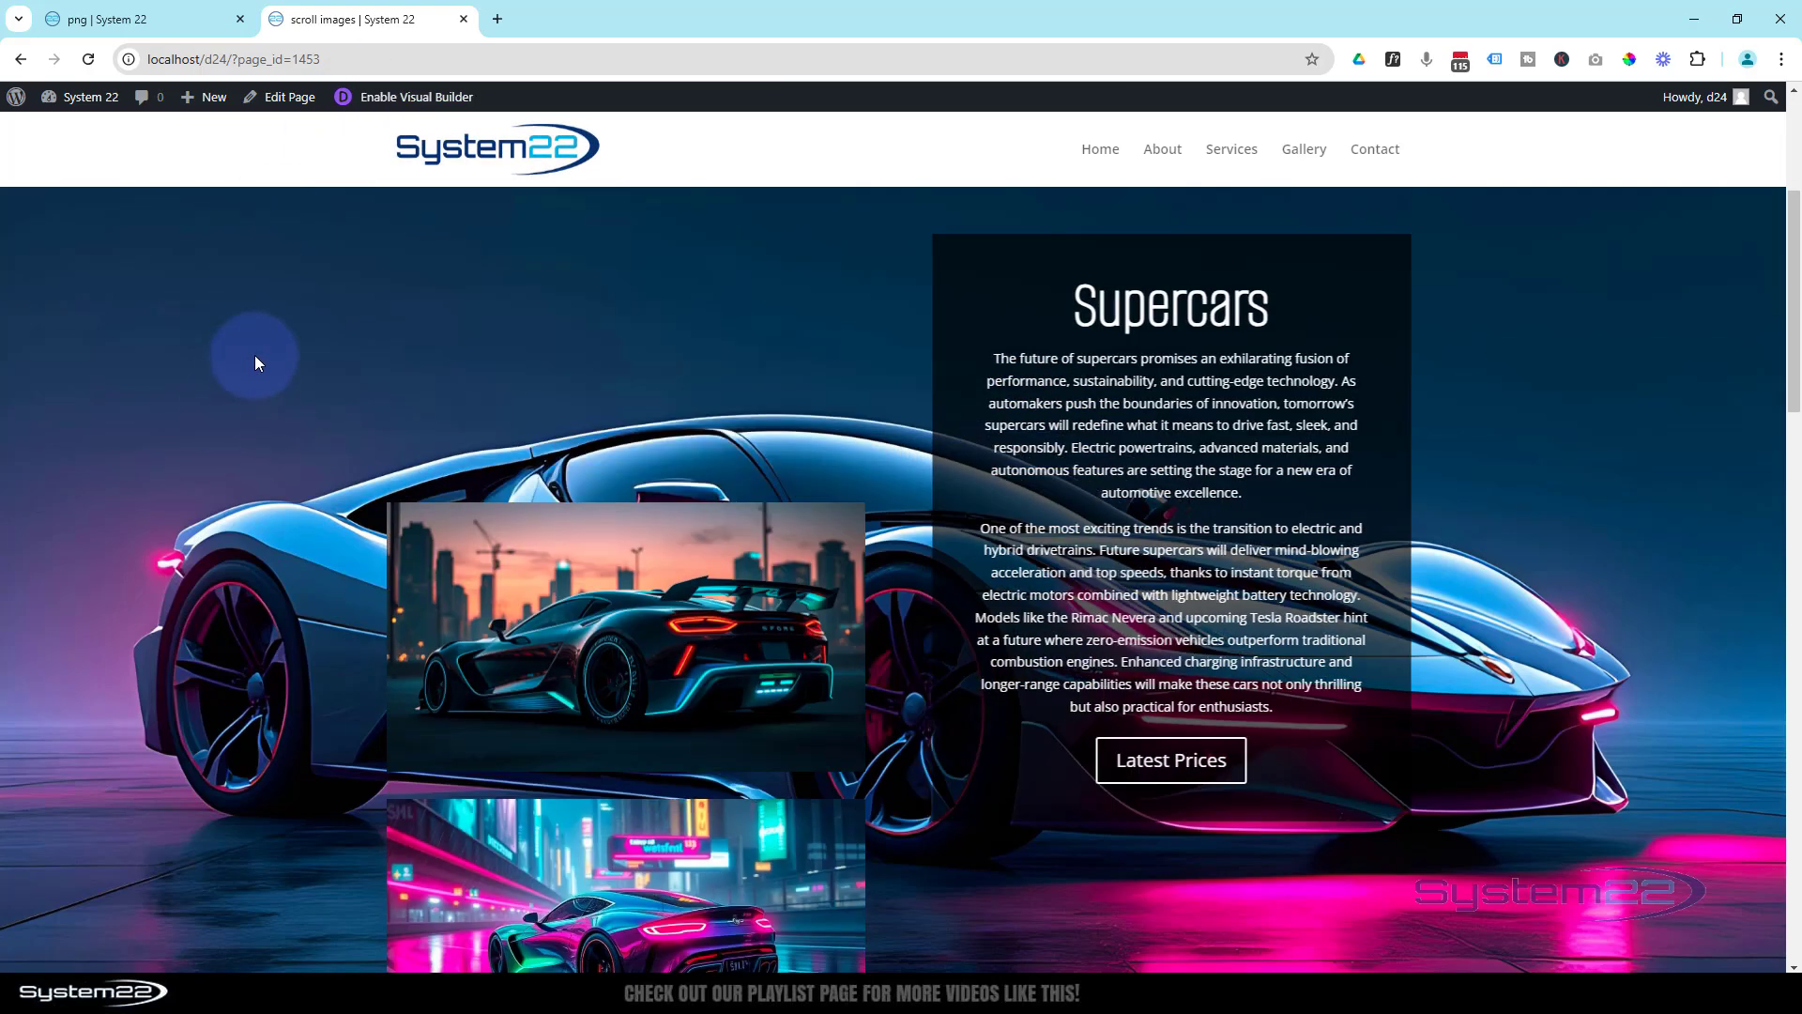
{"action": "scroll", "coordinate": [255, 364], "scroll_direction": "down", "scroll_amount": 10}
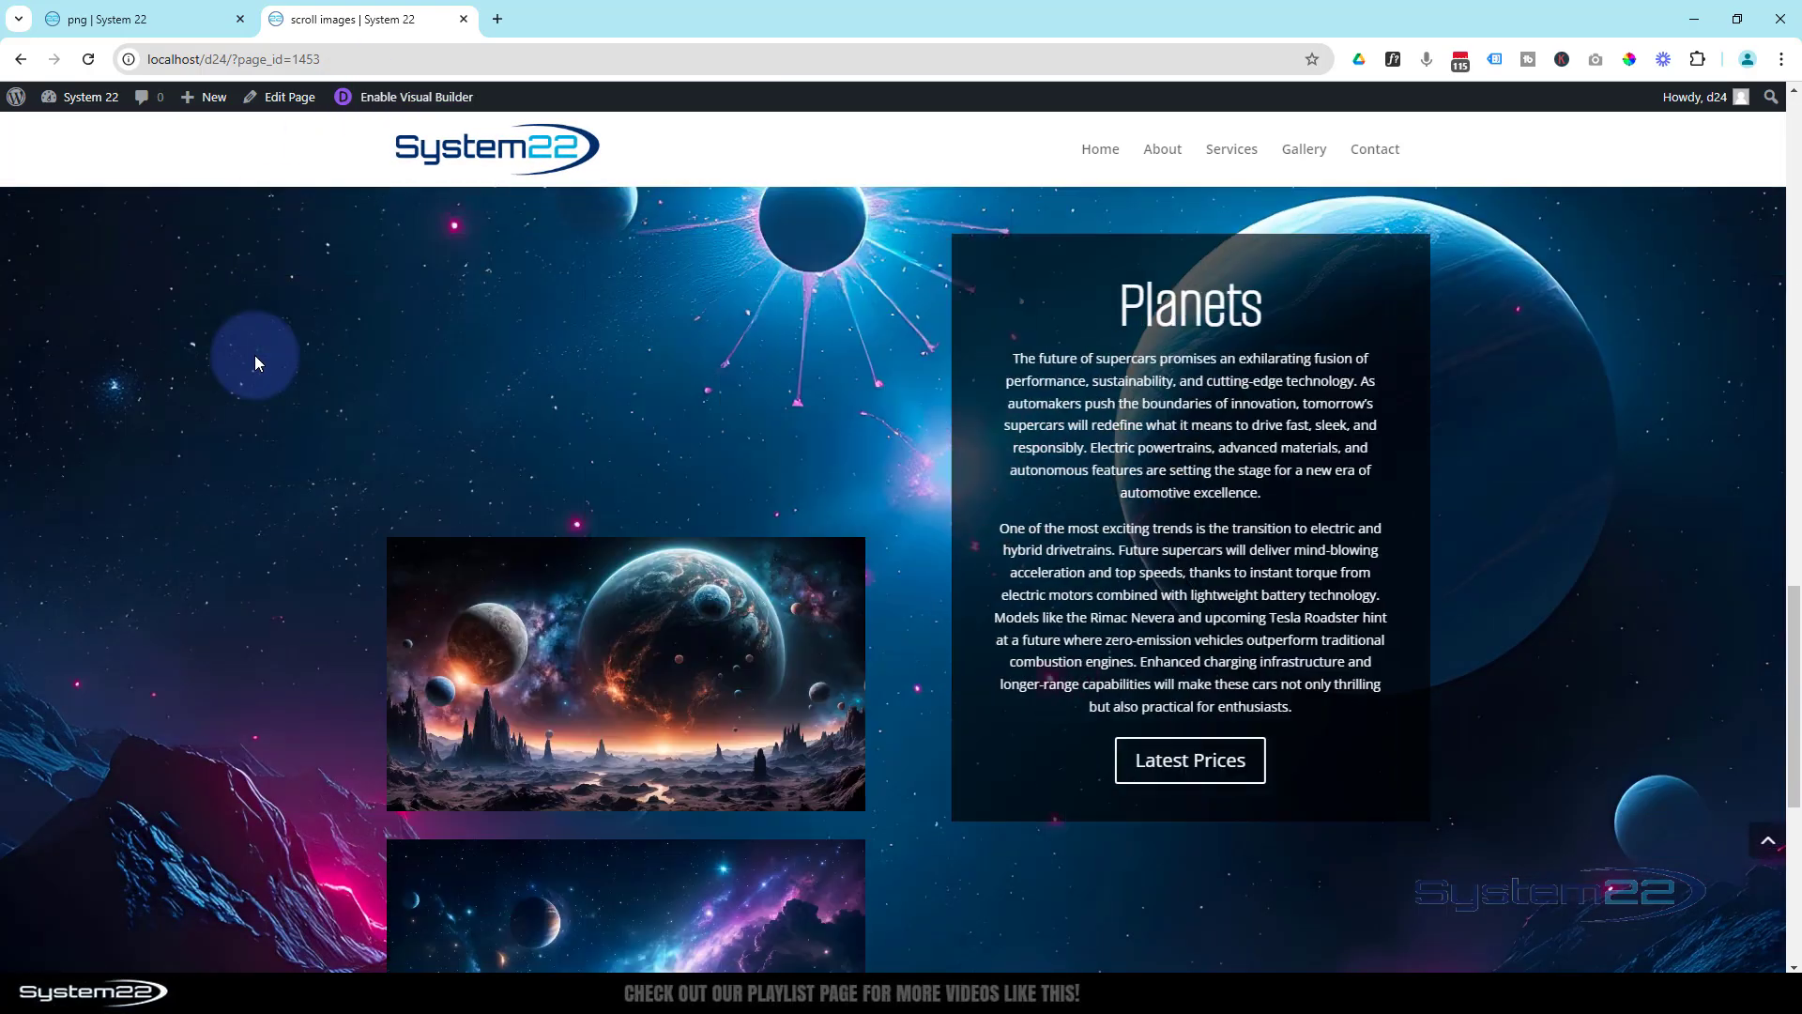
{"action": "scroll", "coordinate": [256, 357], "scroll_direction": "down", "scroll_amount": 3}
{"action": "scroll", "coordinate": [255, 356], "scroll_direction": "up", "scroll_amount": 8}
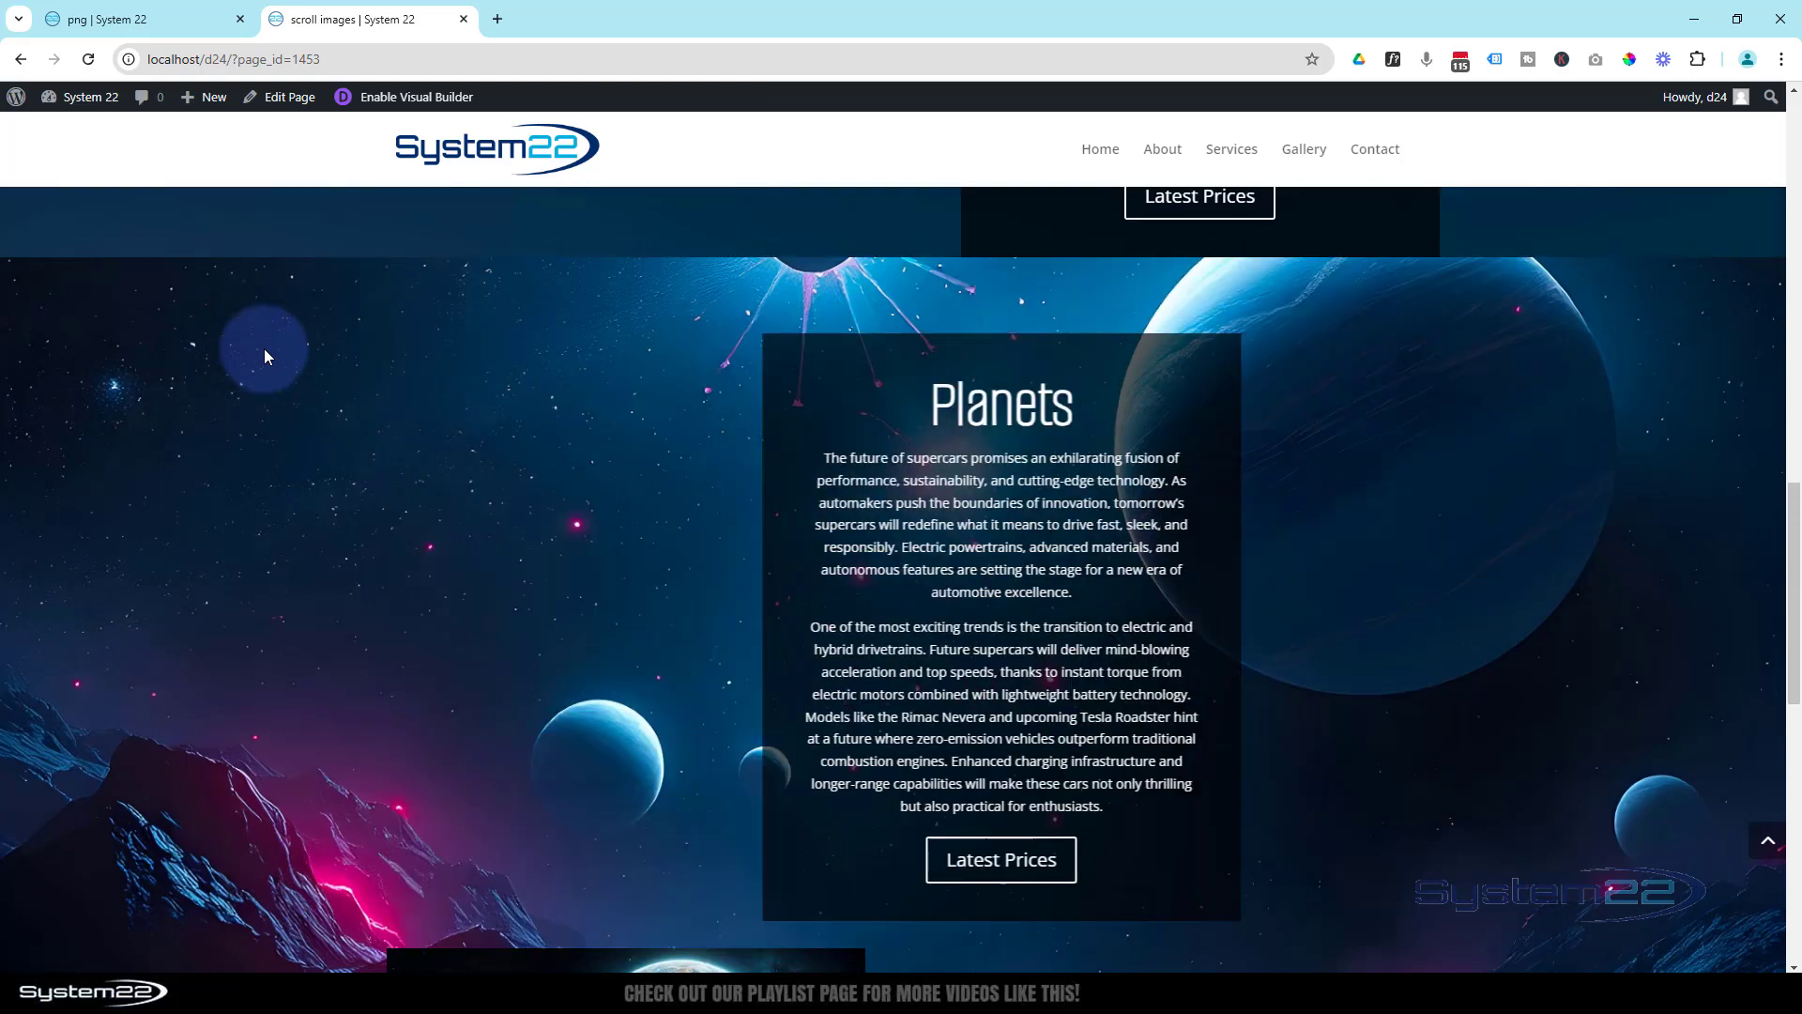
- Preview the live page at iPad Air size, check how both sections stack and scroll without sticking, and close the developer tools
{"action": "scroll", "coordinate": [264, 352], "scroll_direction": "up", "scroll_amount": 5}
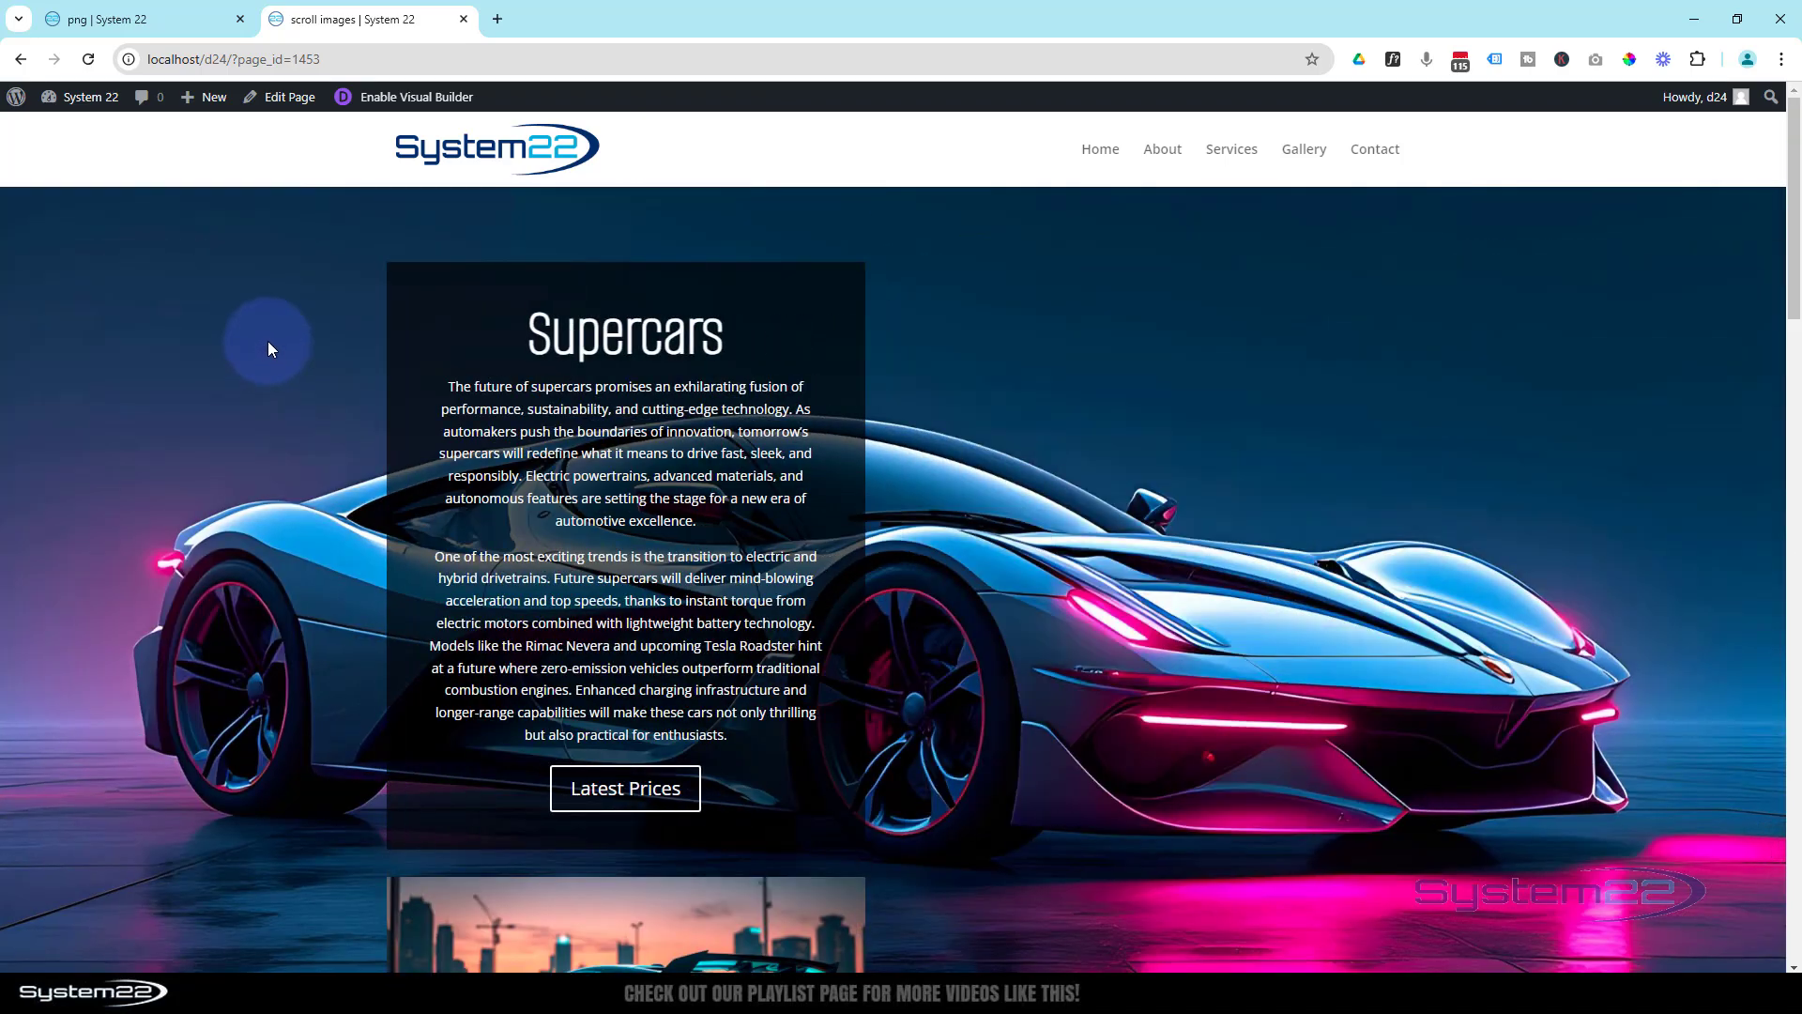
{"action": "key", "text": "ctrl+shift+i"}
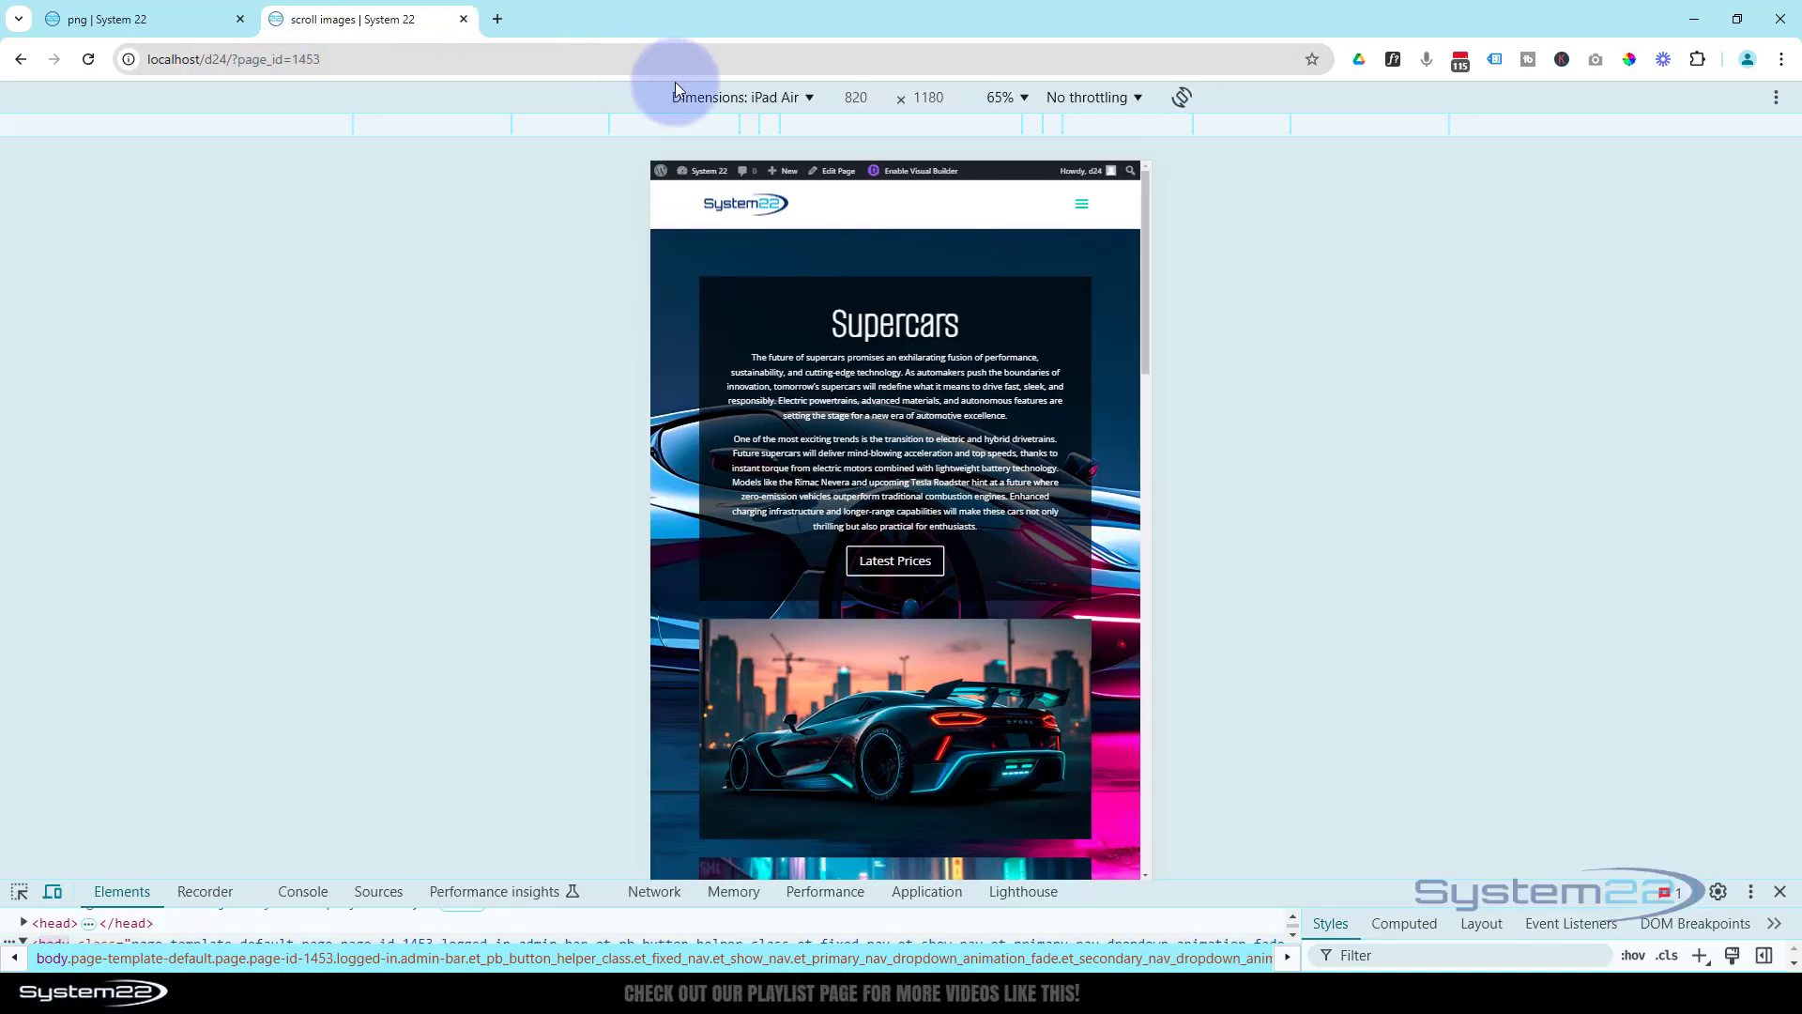
{"action": "scroll", "coordinate": [1019, 427], "scroll_direction": "down", "scroll_amount": 3}
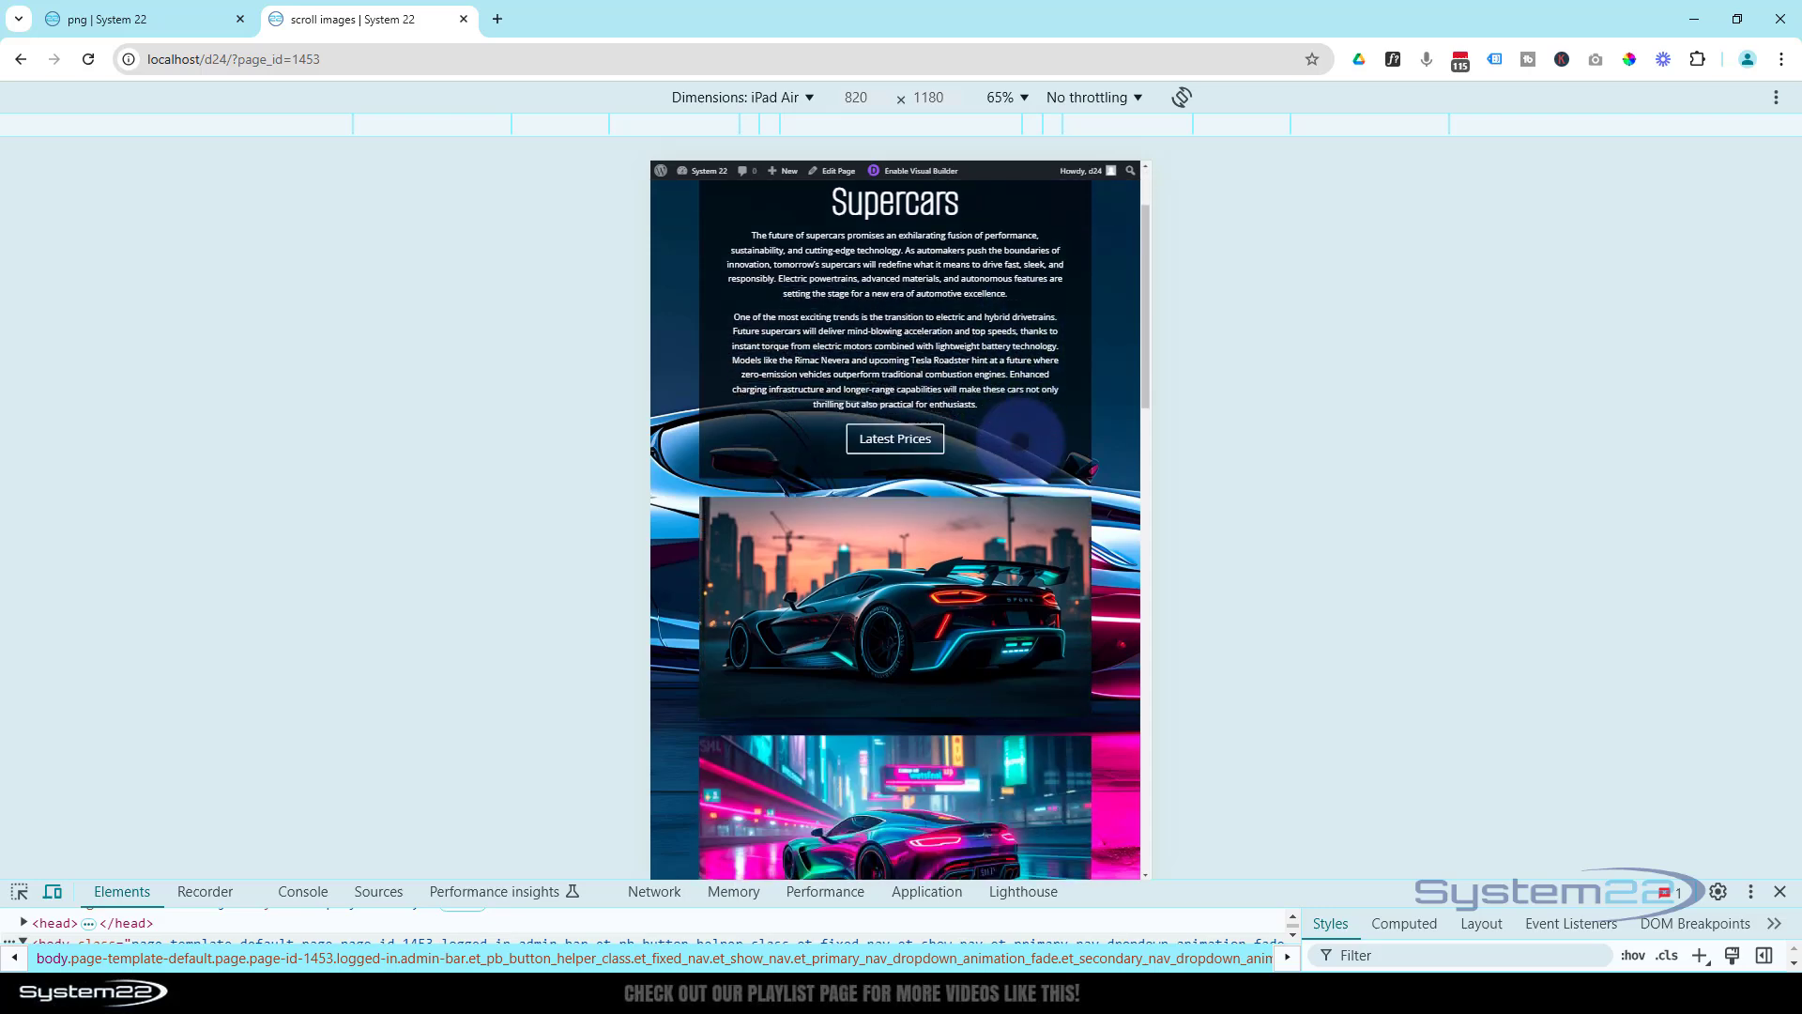
{"action": "scroll", "coordinate": [1016, 430], "scroll_direction": "down", "scroll_amount": 6}
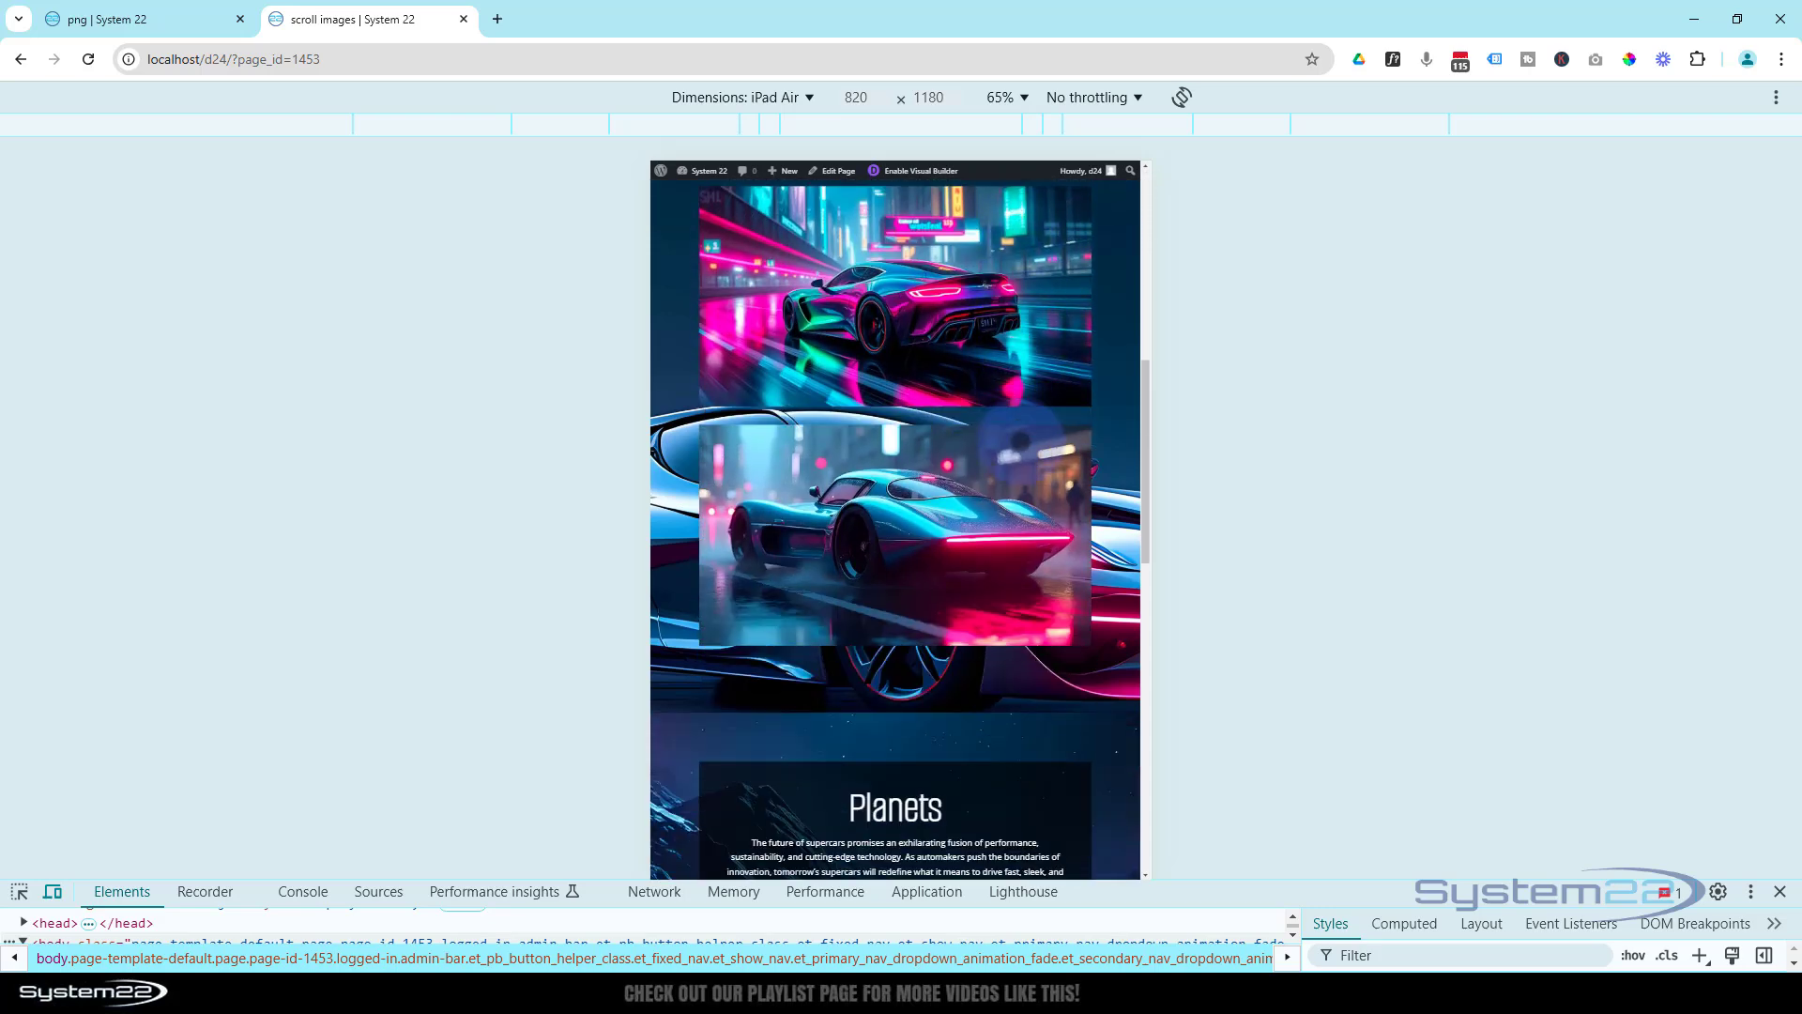
{"action": "scroll", "coordinate": [1018, 441], "scroll_direction": "down", "scroll_amount": 5}
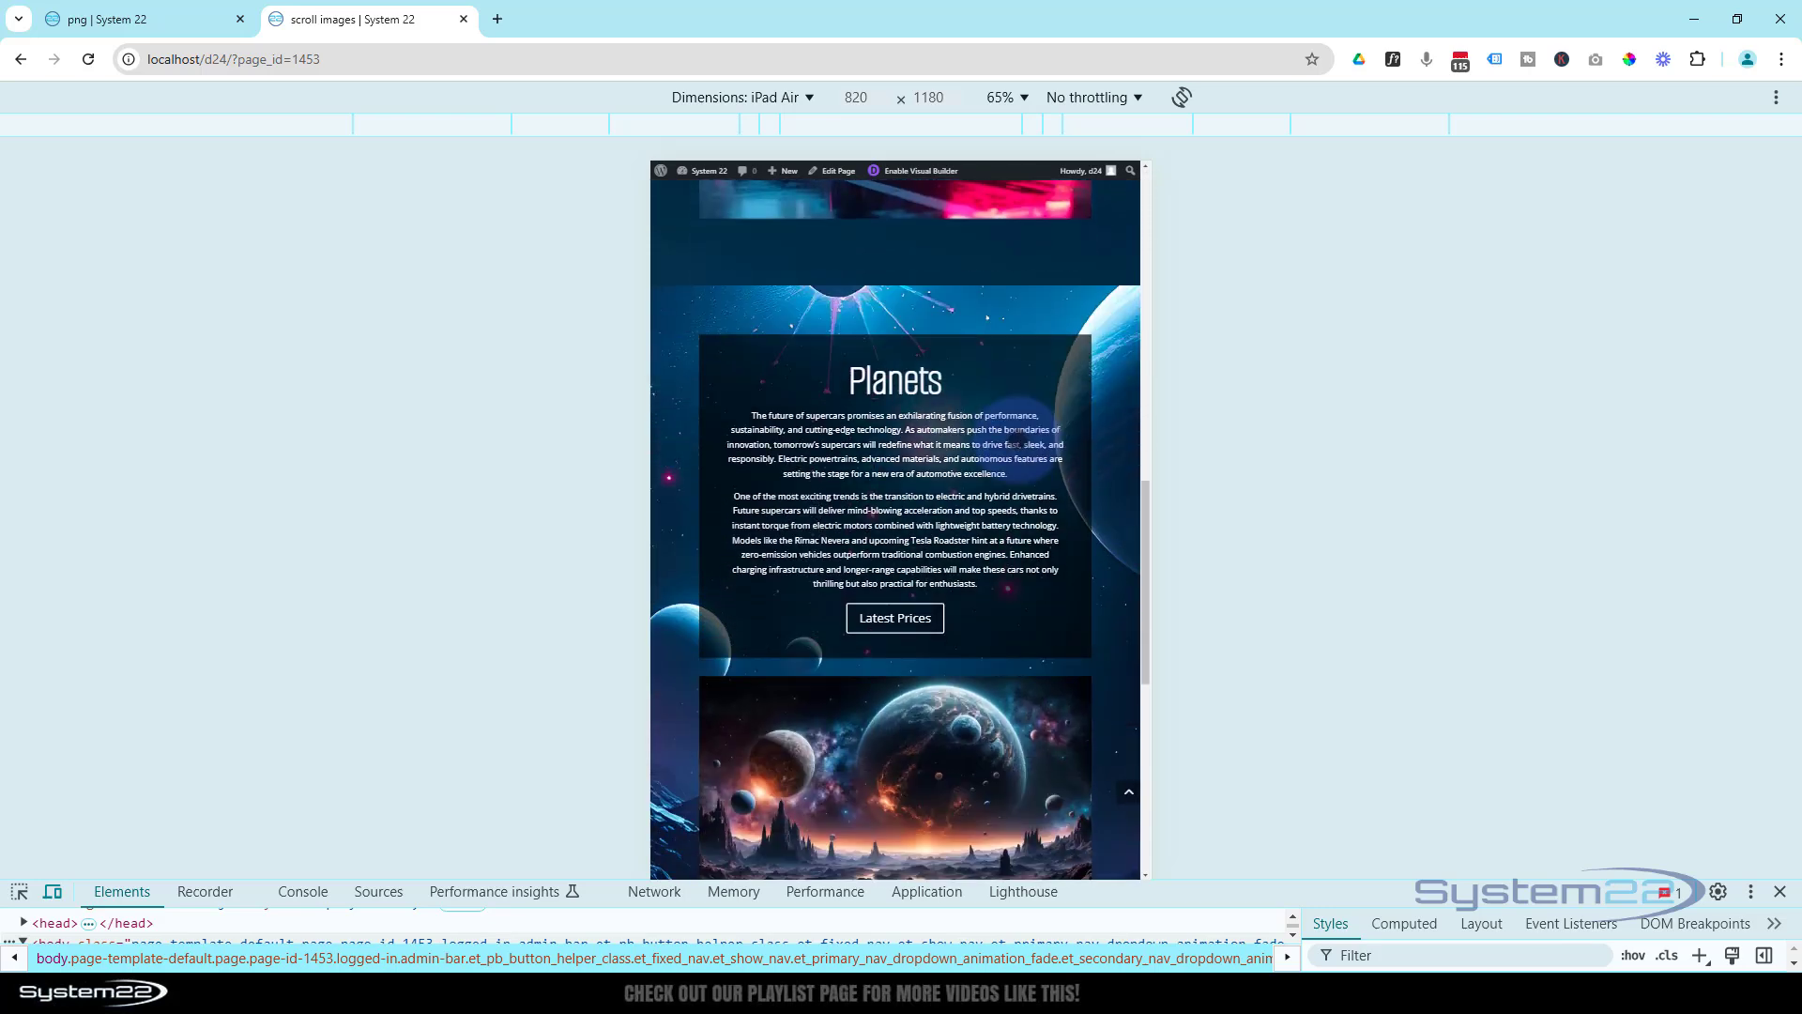
{"action": "scroll", "coordinate": [896, 526], "scroll_direction": "down", "scroll_amount": 5}
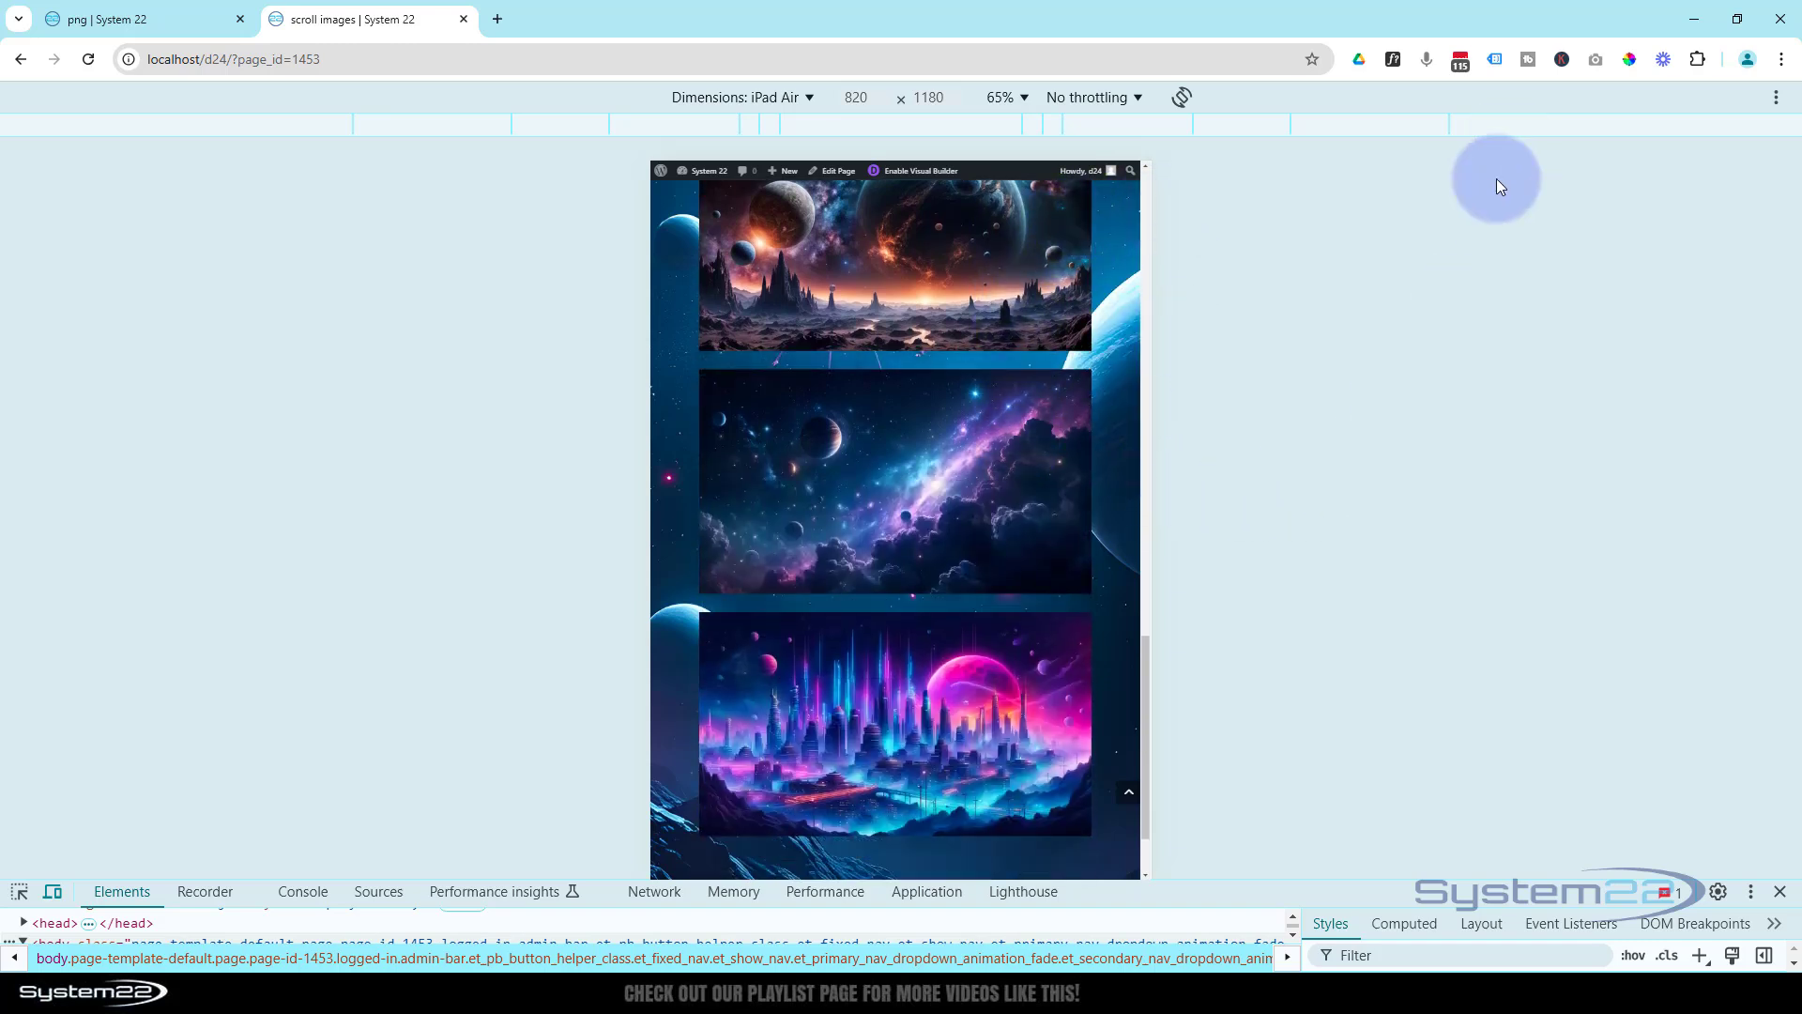
{"action": "scroll", "coordinate": [710, 545], "scroll_direction": "down", "scroll_amount": 2}
{"action": "scroll", "coordinate": [710, 451], "scroll_direction": "up", "scroll_amount": 6}
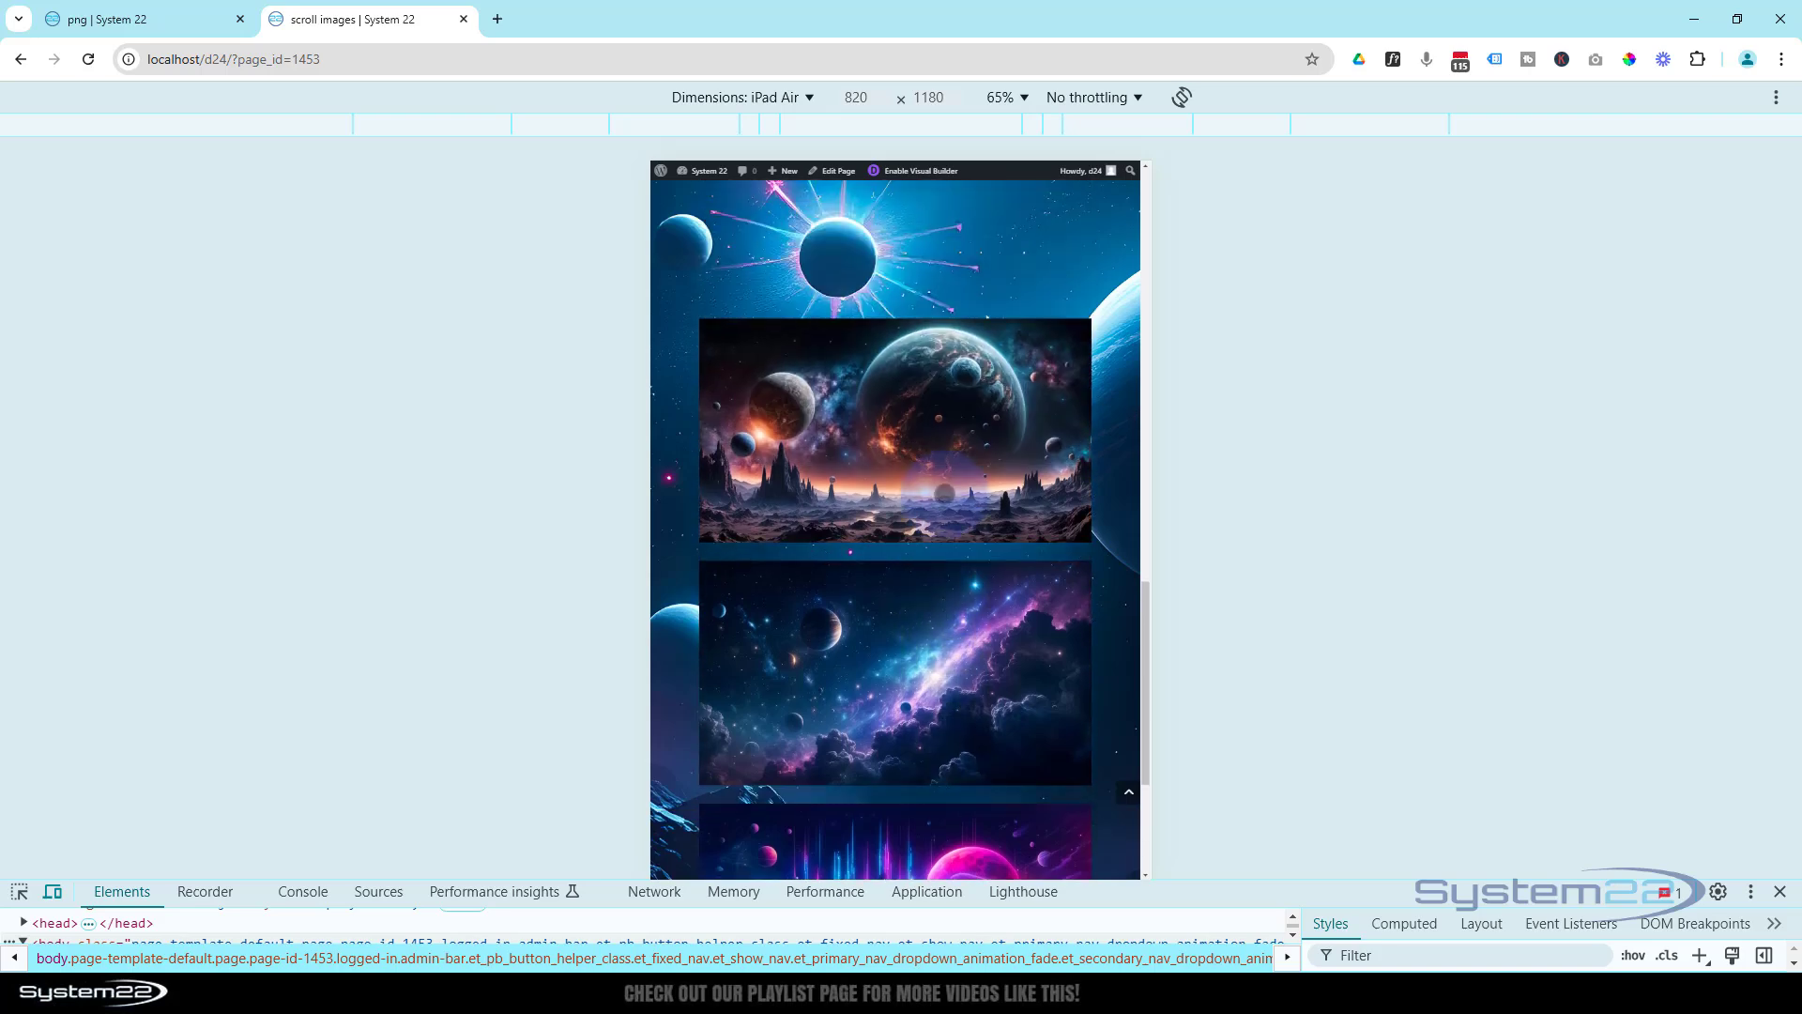
{"action": "scroll", "coordinate": [895, 526], "scroll_direction": "up", "scroll_amount": 6}
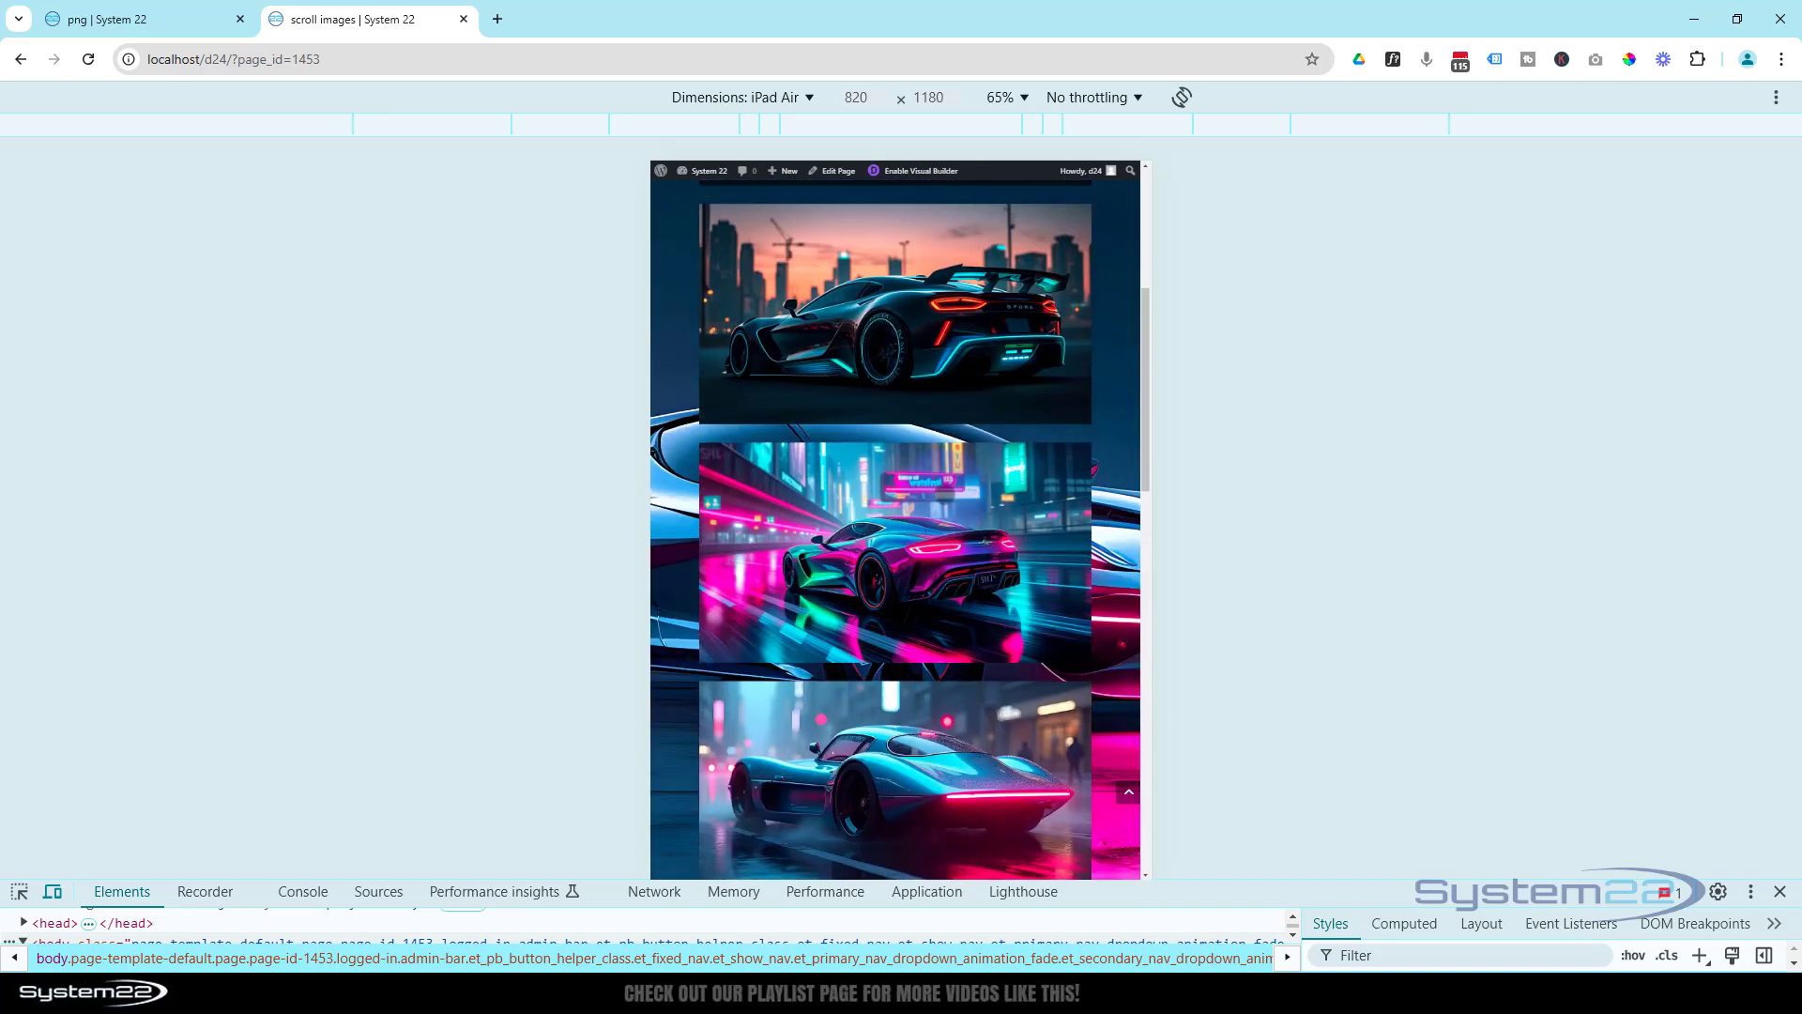
{"action": "scroll", "coordinate": [895, 526], "scroll_direction": "up", "scroll_amount": 3}
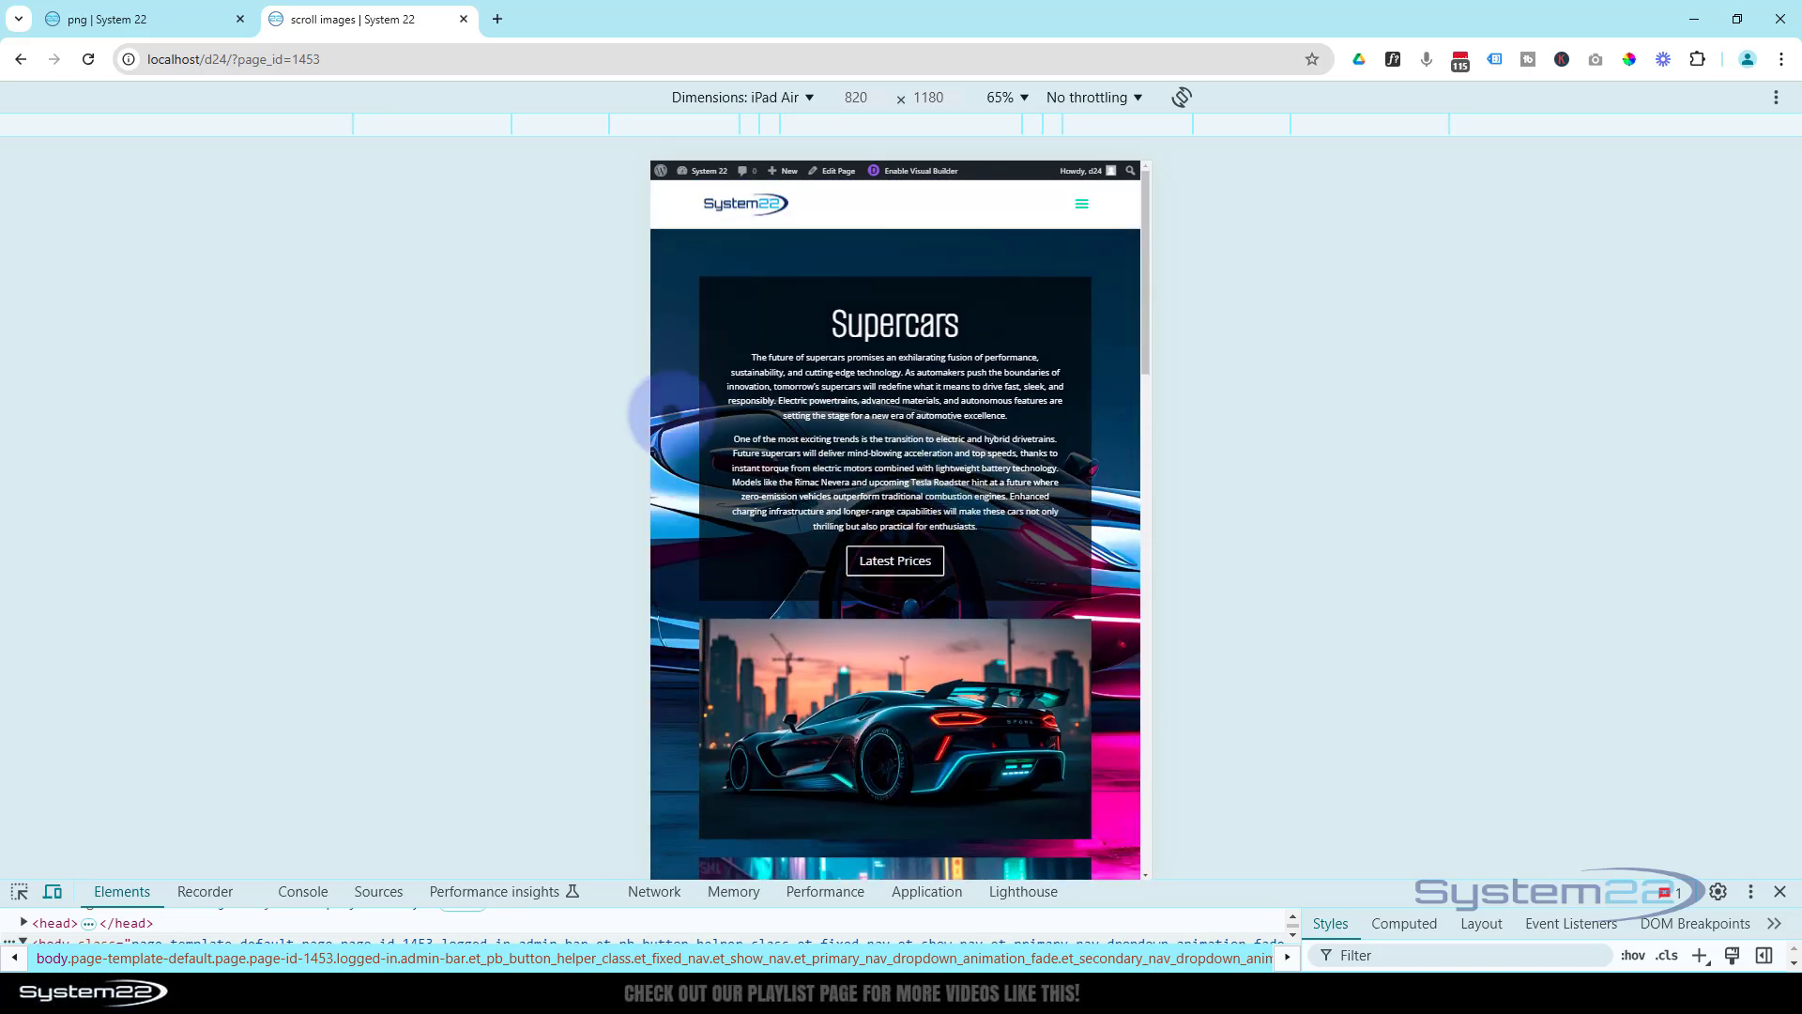
{"action": "left_click", "coordinate": [1781, 894]}
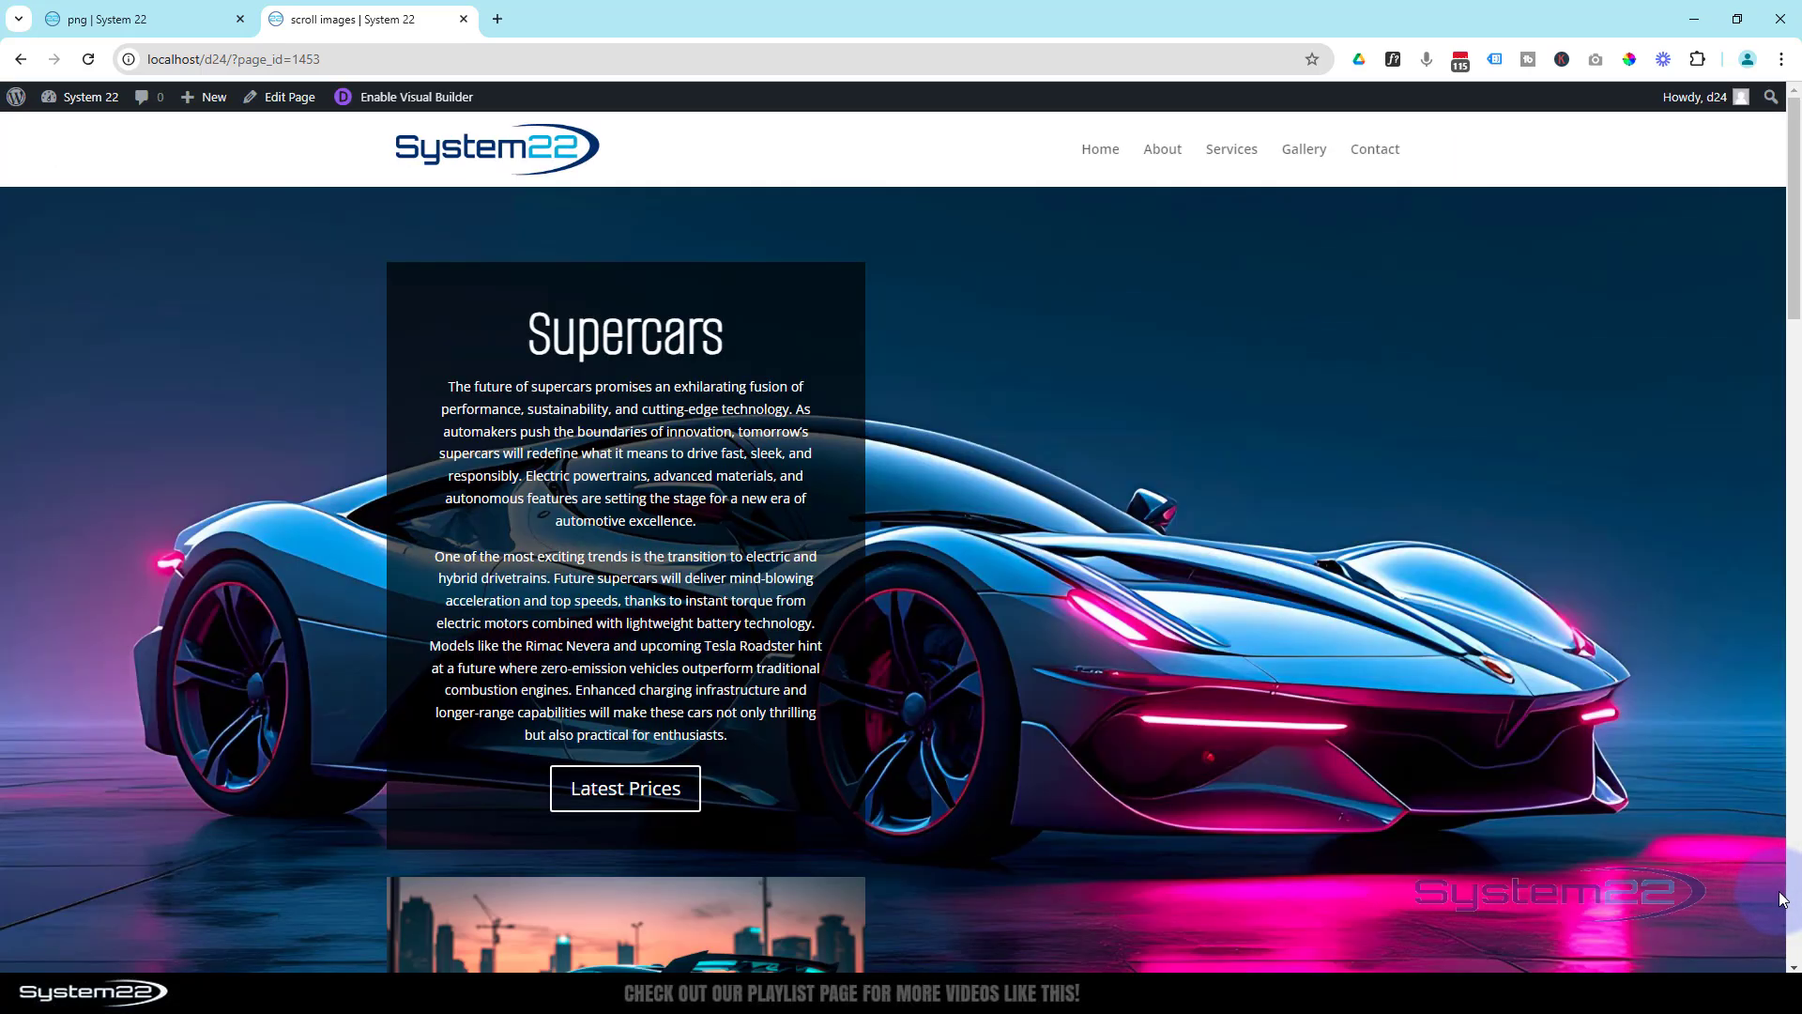
- Examine the desktop page's sticky Supercars and Planets calls to action, scrolling images and parallax backgrounds through both sections and back
{"action": "scroll", "coordinate": [103, 409], "scroll_direction": "down", "scroll_amount": 5}
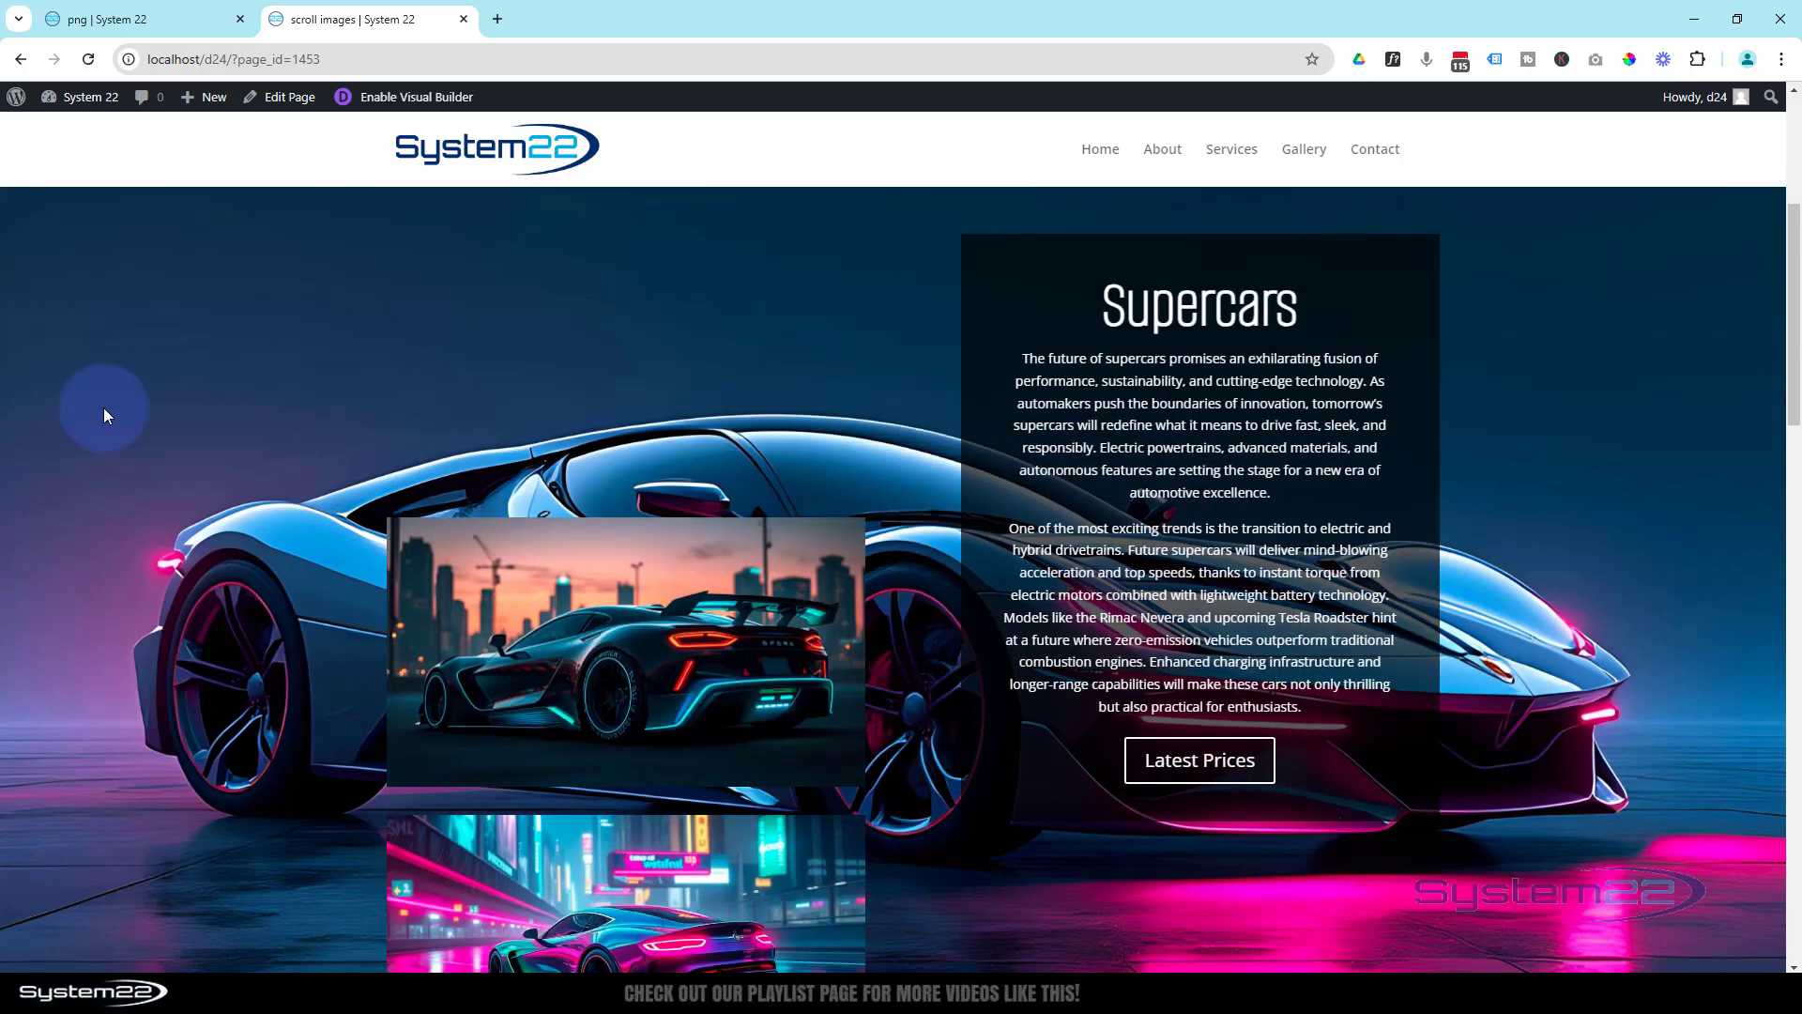
{"action": "scroll", "coordinate": [104, 408], "scroll_direction": "down", "scroll_amount": 5}
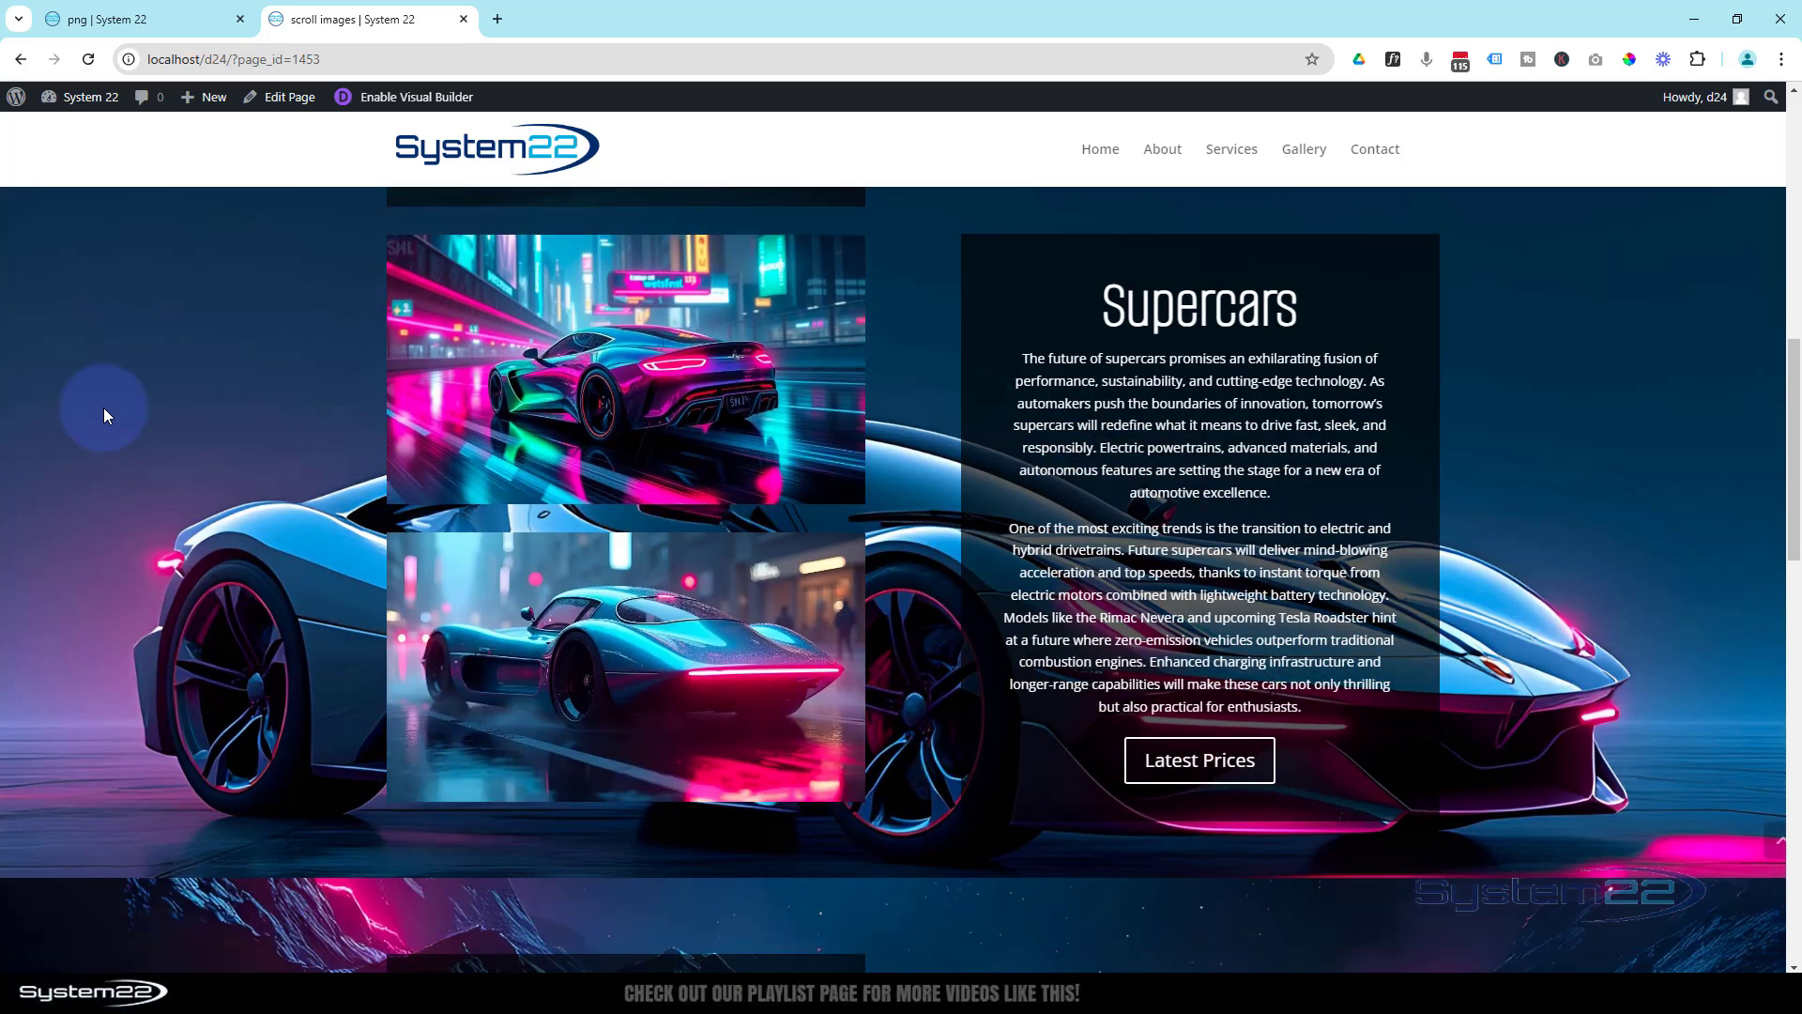
{"action": "scroll", "coordinate": [104, 407], "scroll_direction": "down", "scroll_amount": 5}
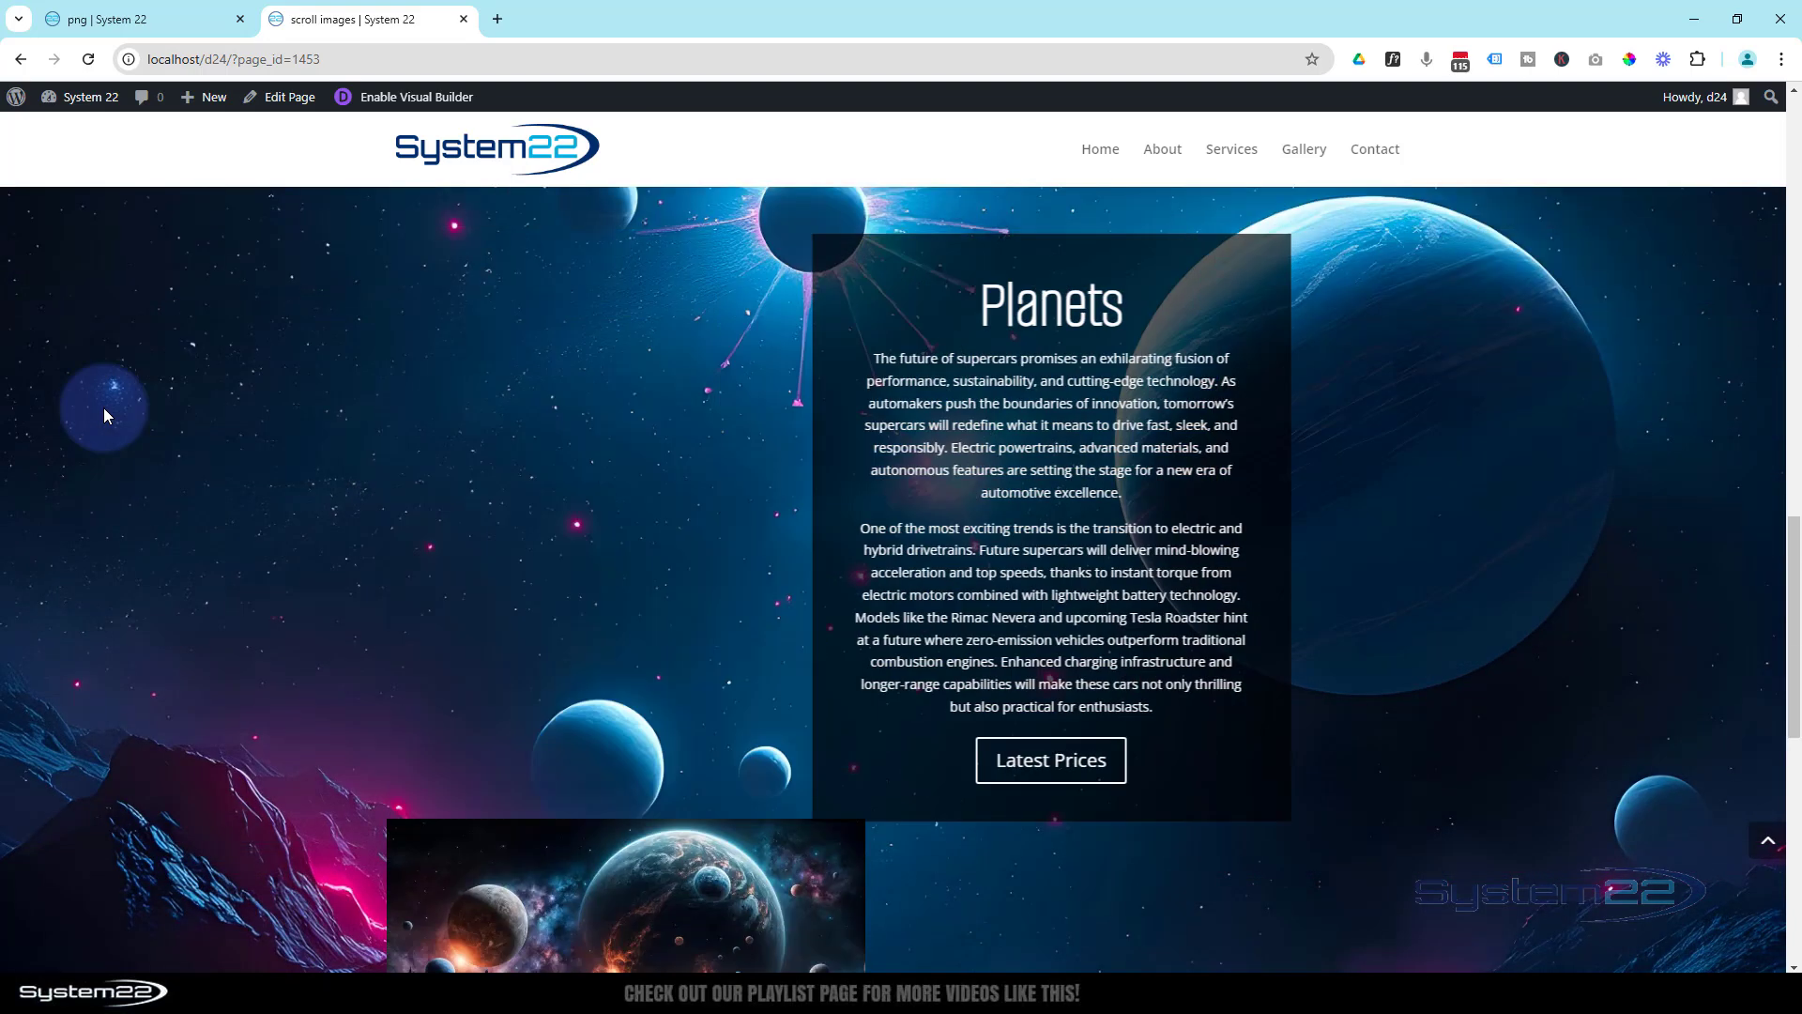
{"action": "scroll", "coordinate": [103, 408], "scroll_direction": "down", "scroll_amount": 5}
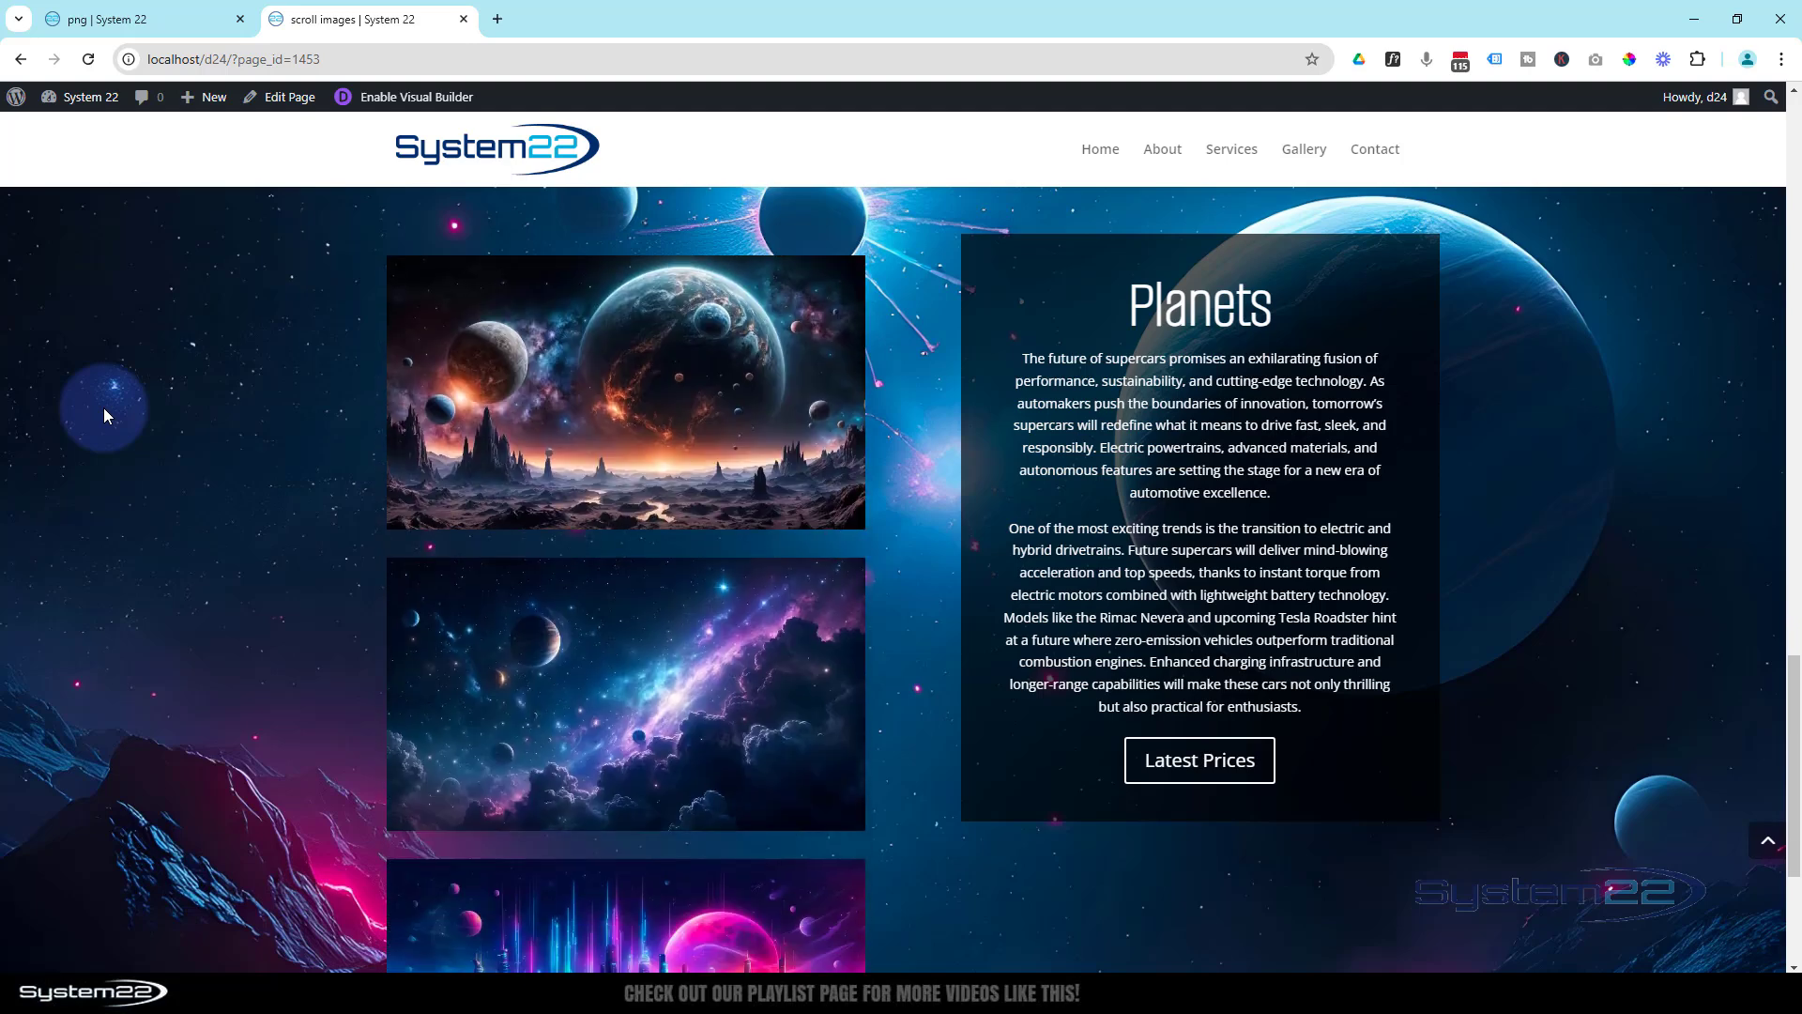
{"action": "scroll", "coordinate": [103, 409], "scroll_direction": "down", "scroll_amount": 1}
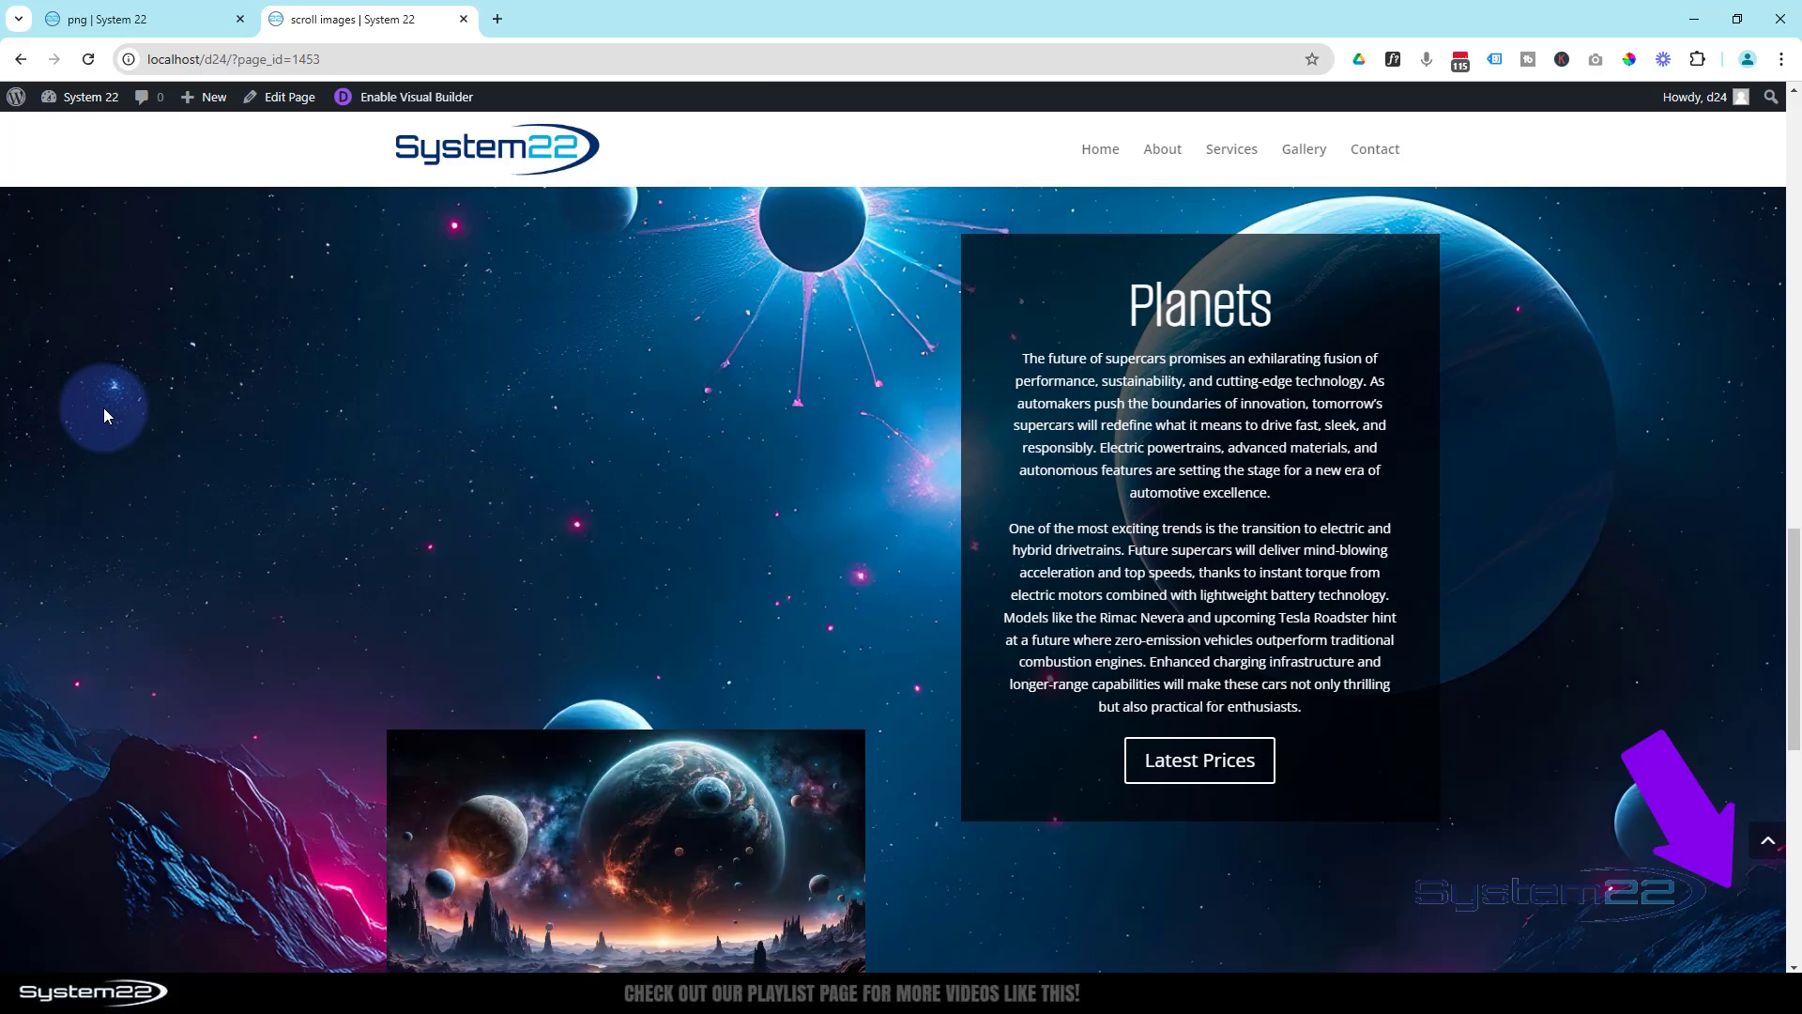
{"action": "scroll", "coordinate": [103, 407], "scroll_direction": "up", "scroll_amount": 10}
{"action": "scroll", "coordinate": [103, 408], "scroll_direction": "up", "scroll_amount": 5}
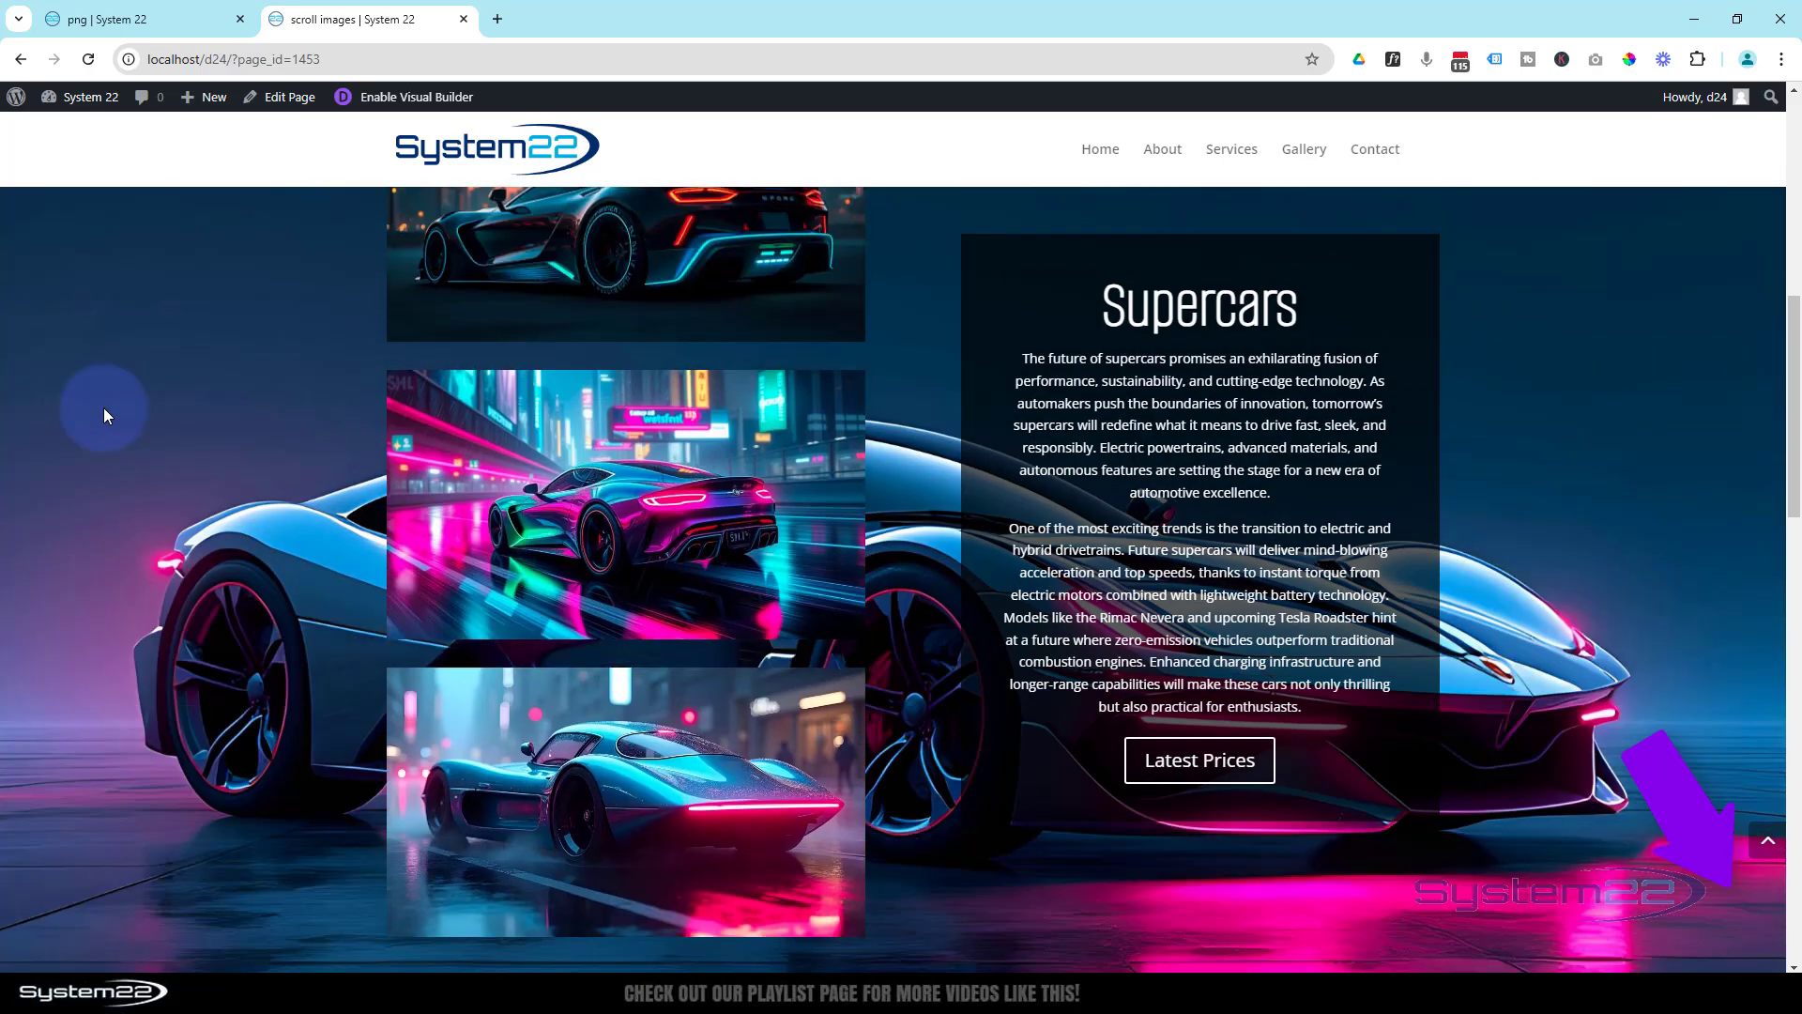
{"action": "scroll", "coordinate": [104, 408], "scroll_direction": "up", "scroll_amount": 5}
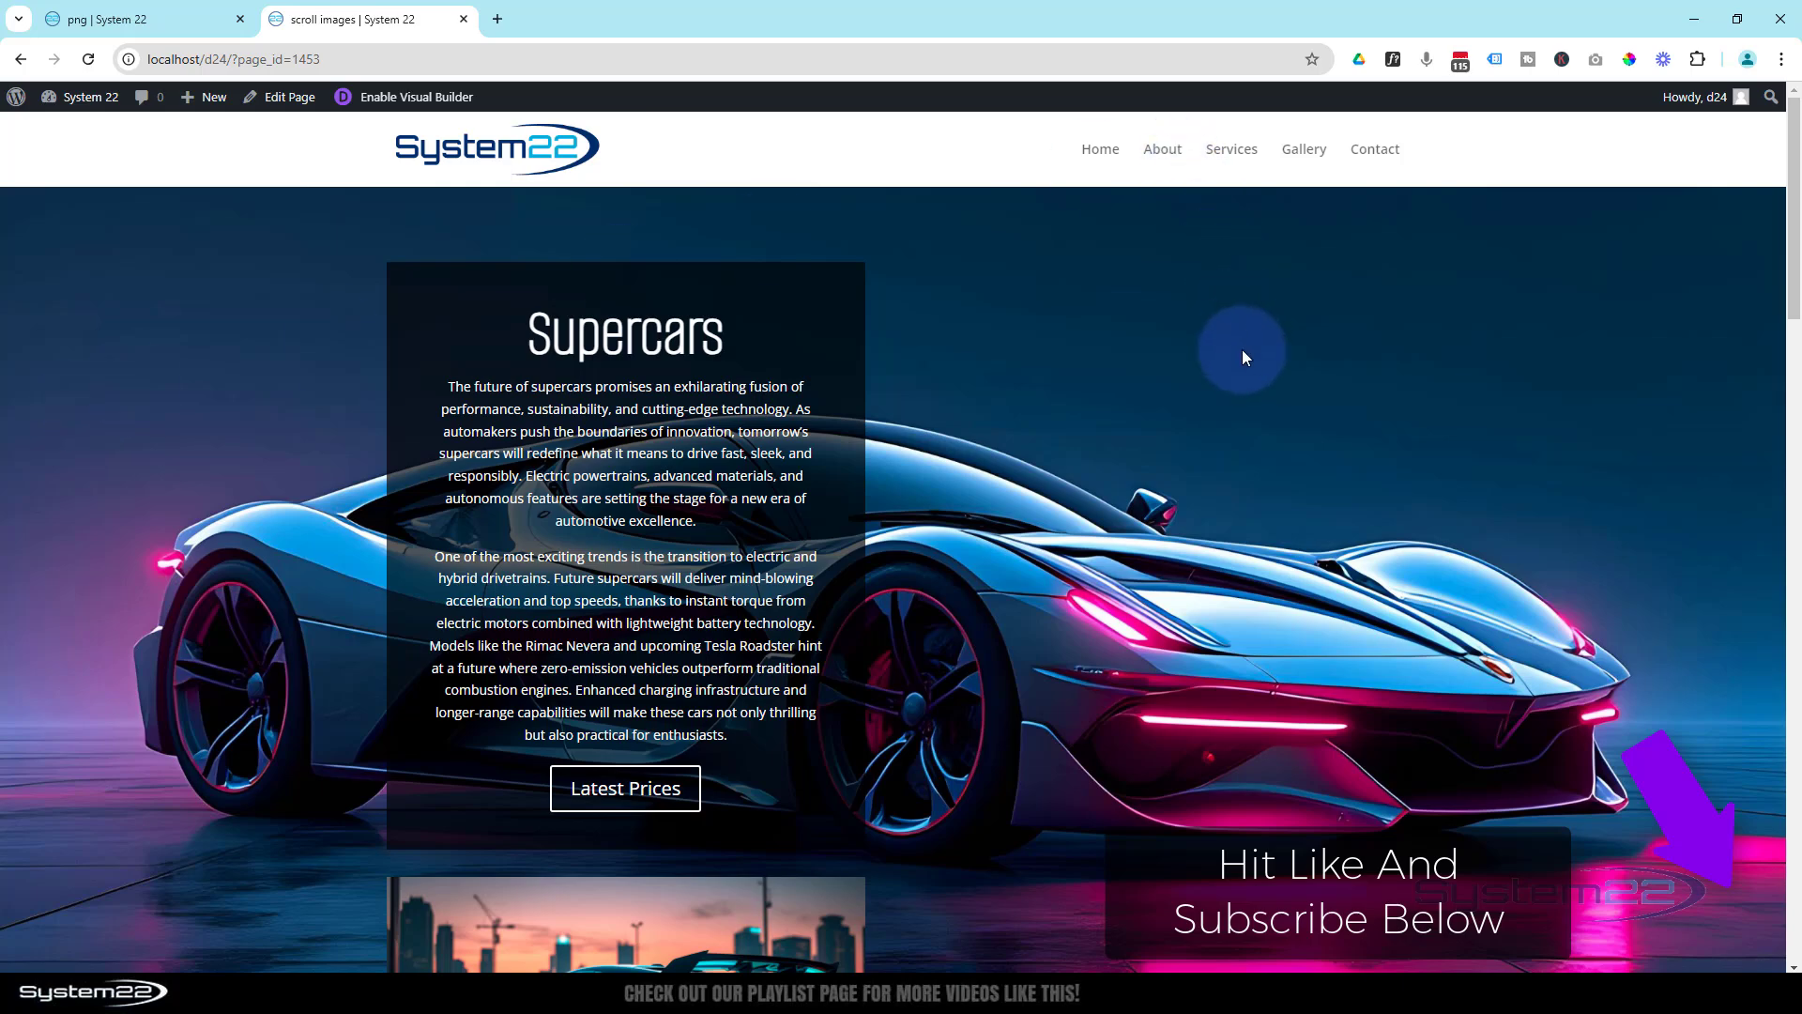
{"action": "scroll", "coordinate": [1242, 352], "scroll_direction": "down", "scroll_amount": 3}
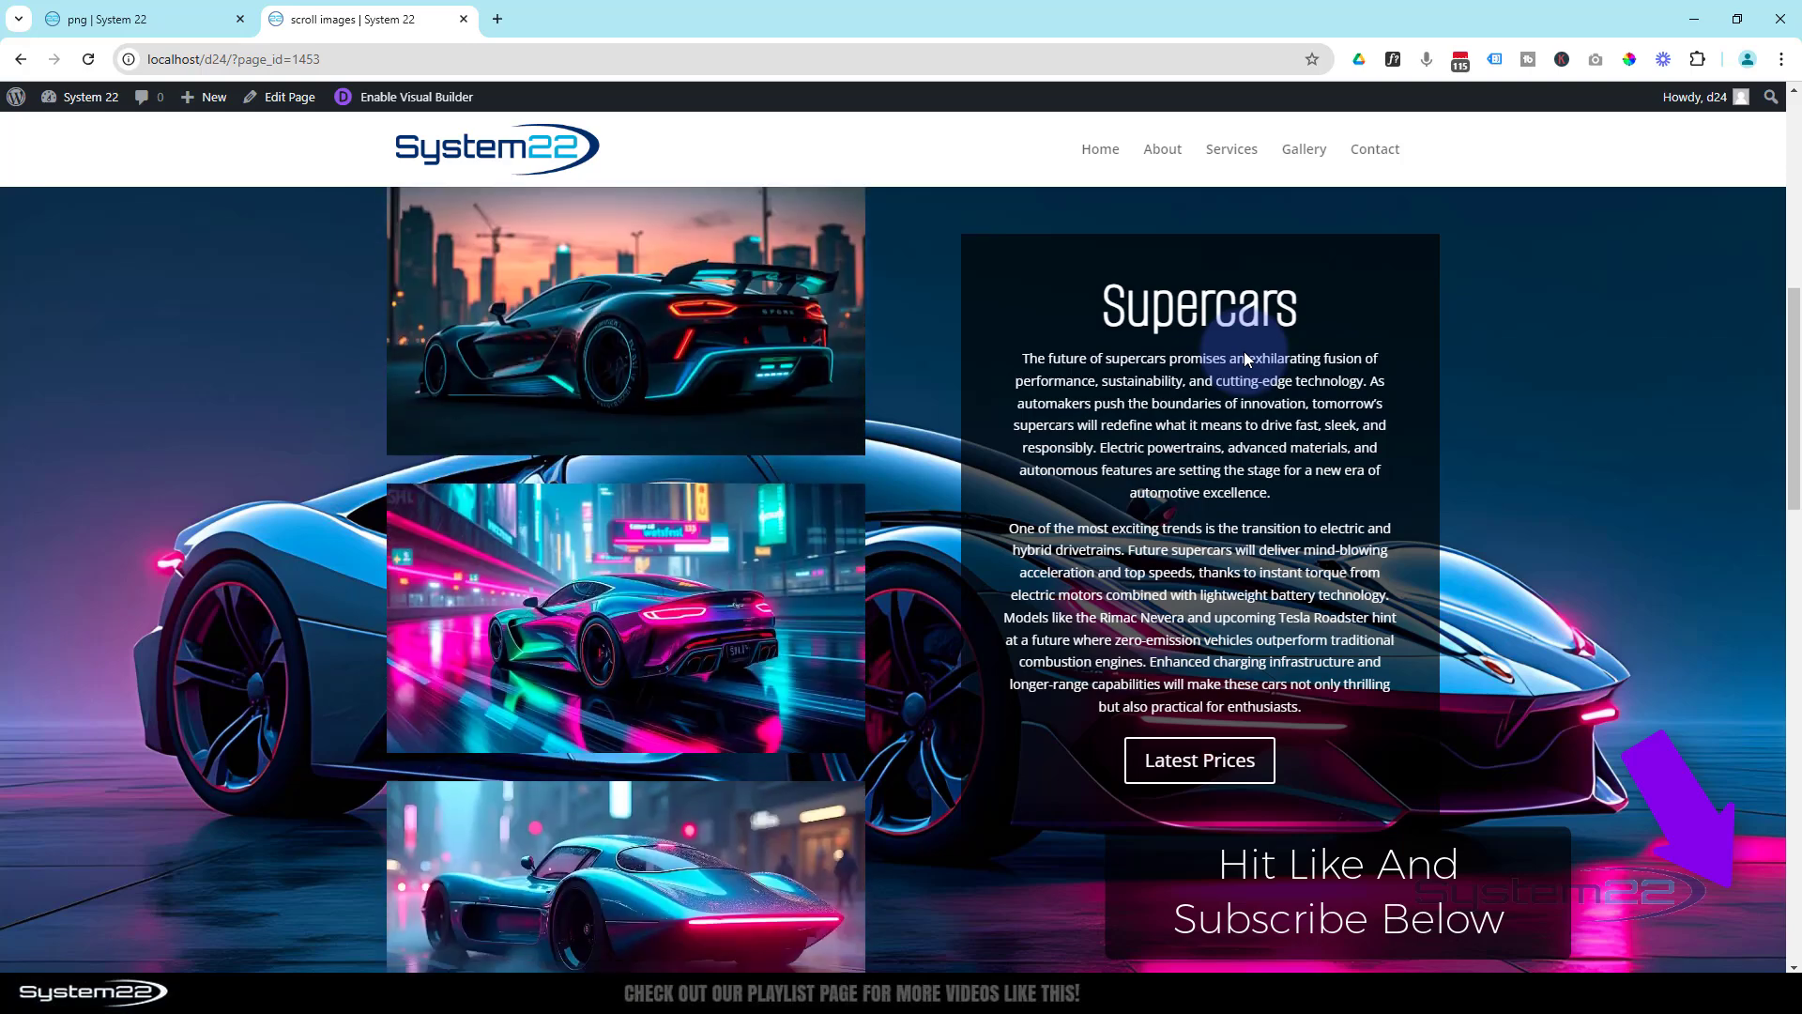
{"action": "scroll", "coordinate": [1242, 351], "scroll_direction": "down", "scroll_amount": 4}
{"action": "scroll", "coordinate": [1242, 351], "scroll_direction": "down", "scroll_amount": 3}
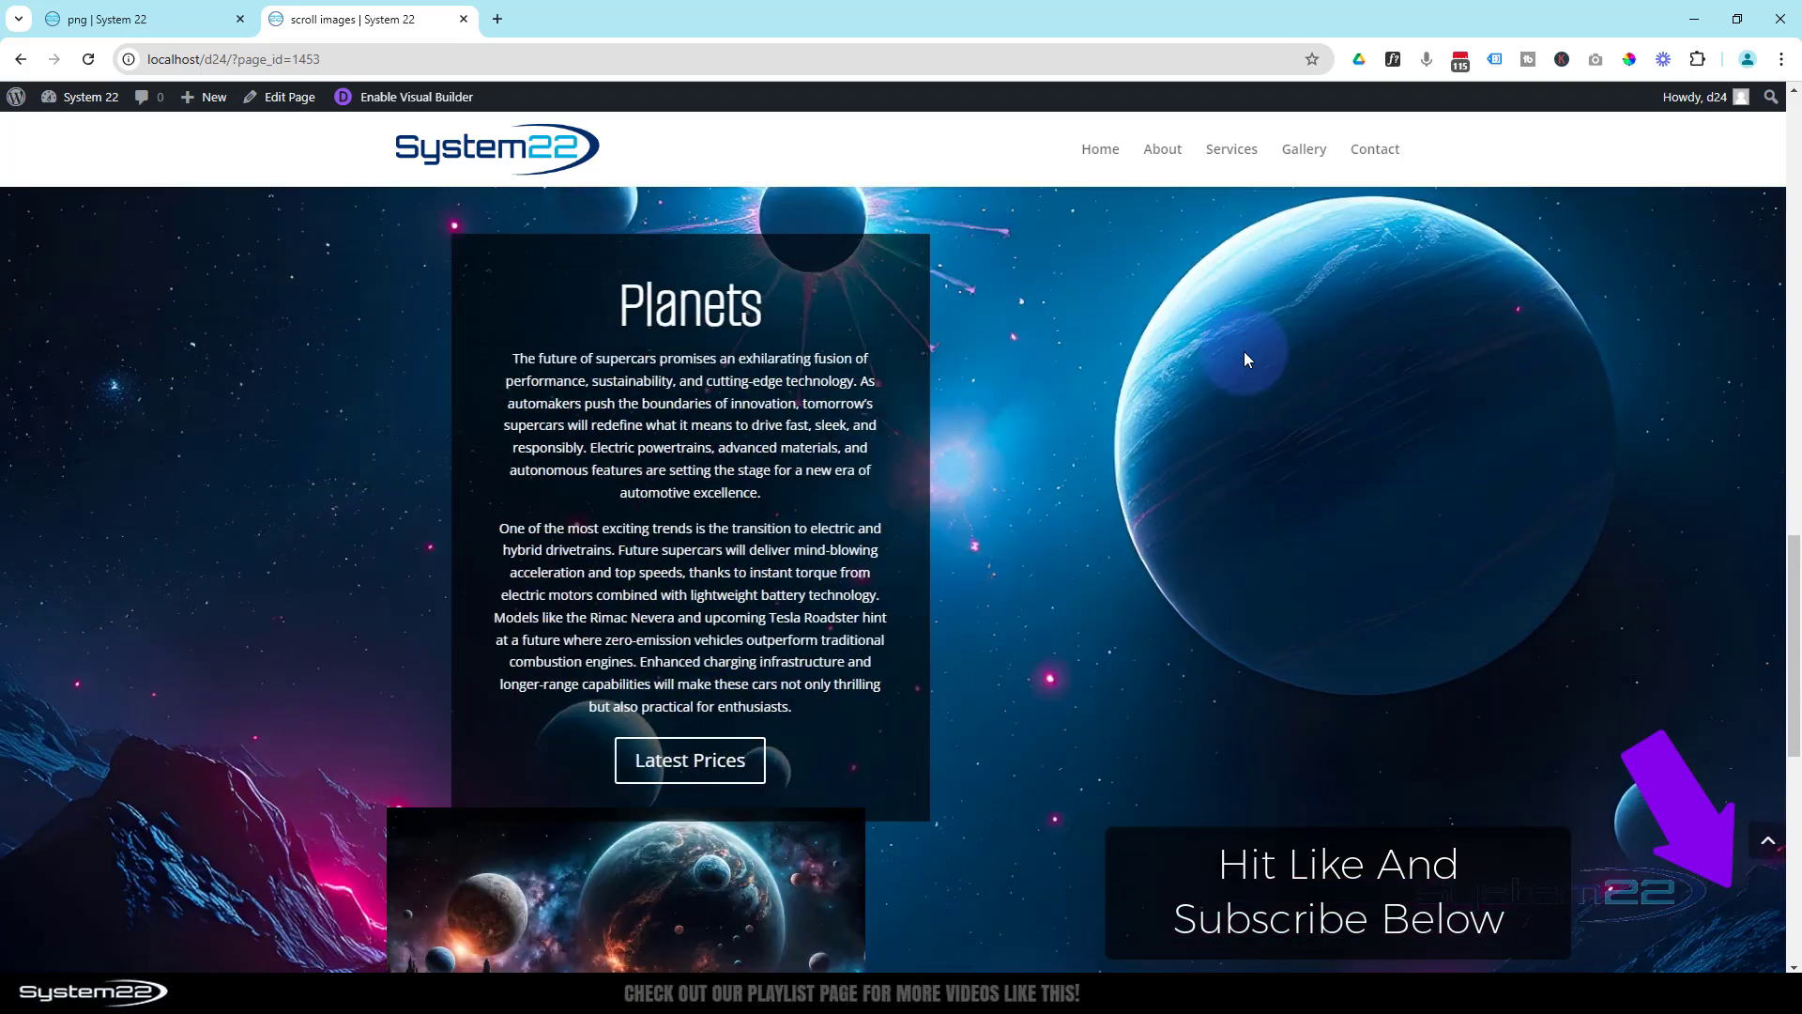
{"action": "scroll", "coordinate": [1245, 351], "scroll_direction": "down", "scroll_amount": 3}
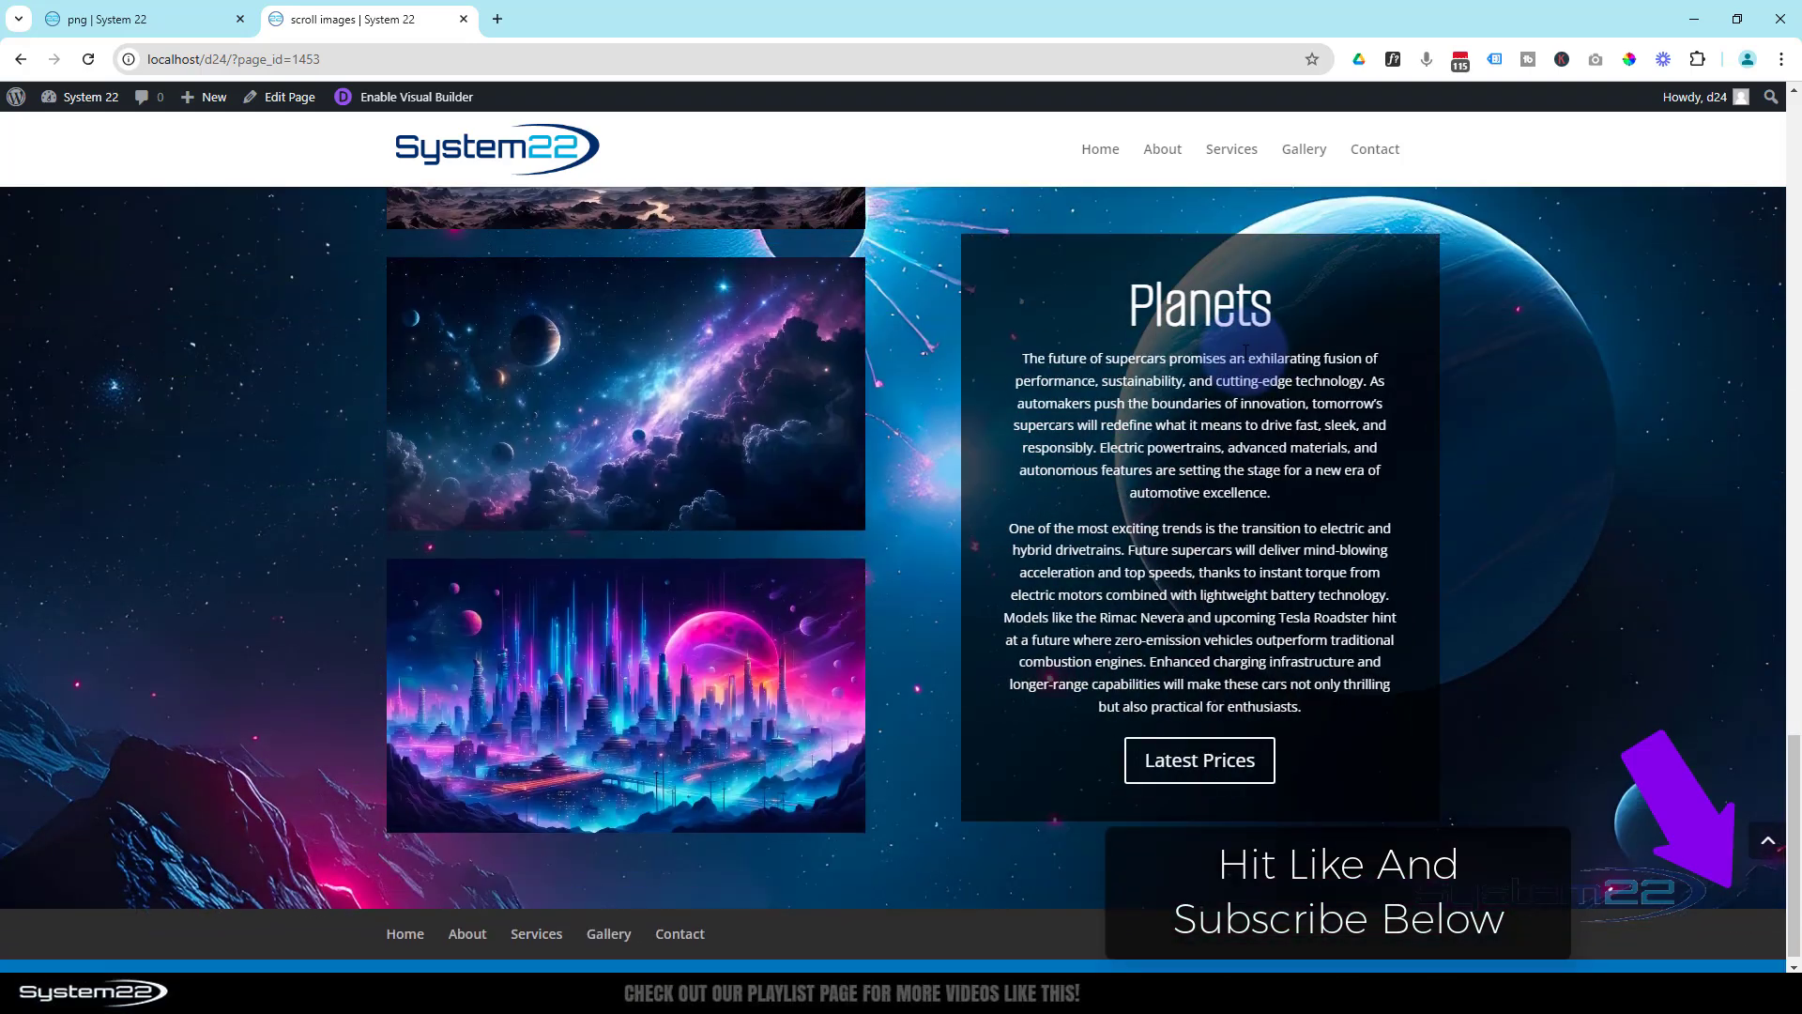
{"action": "scroll", "coordinate": [1244, 351], "scroll_direction": "up", "scroll_amount": 5}
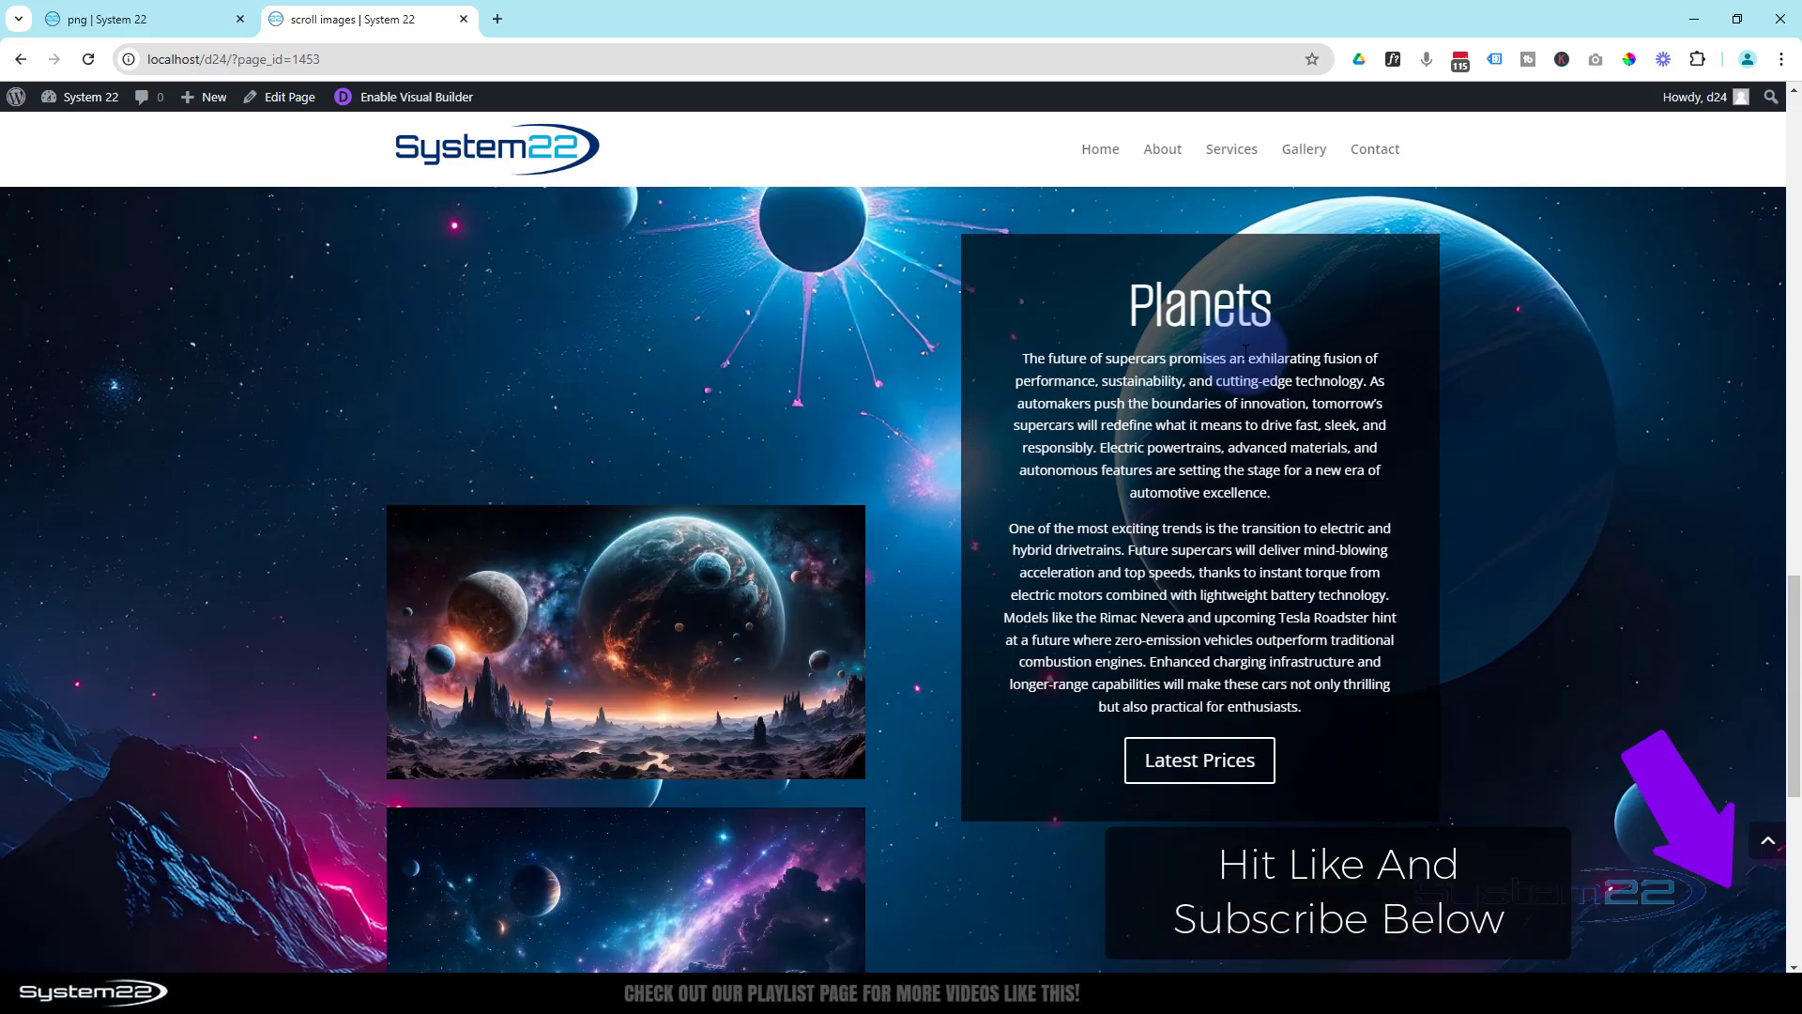
{"action": "scroll", "coordinate": [1243, 351], "scroll_direction": "up", "scroll_amount": 3}
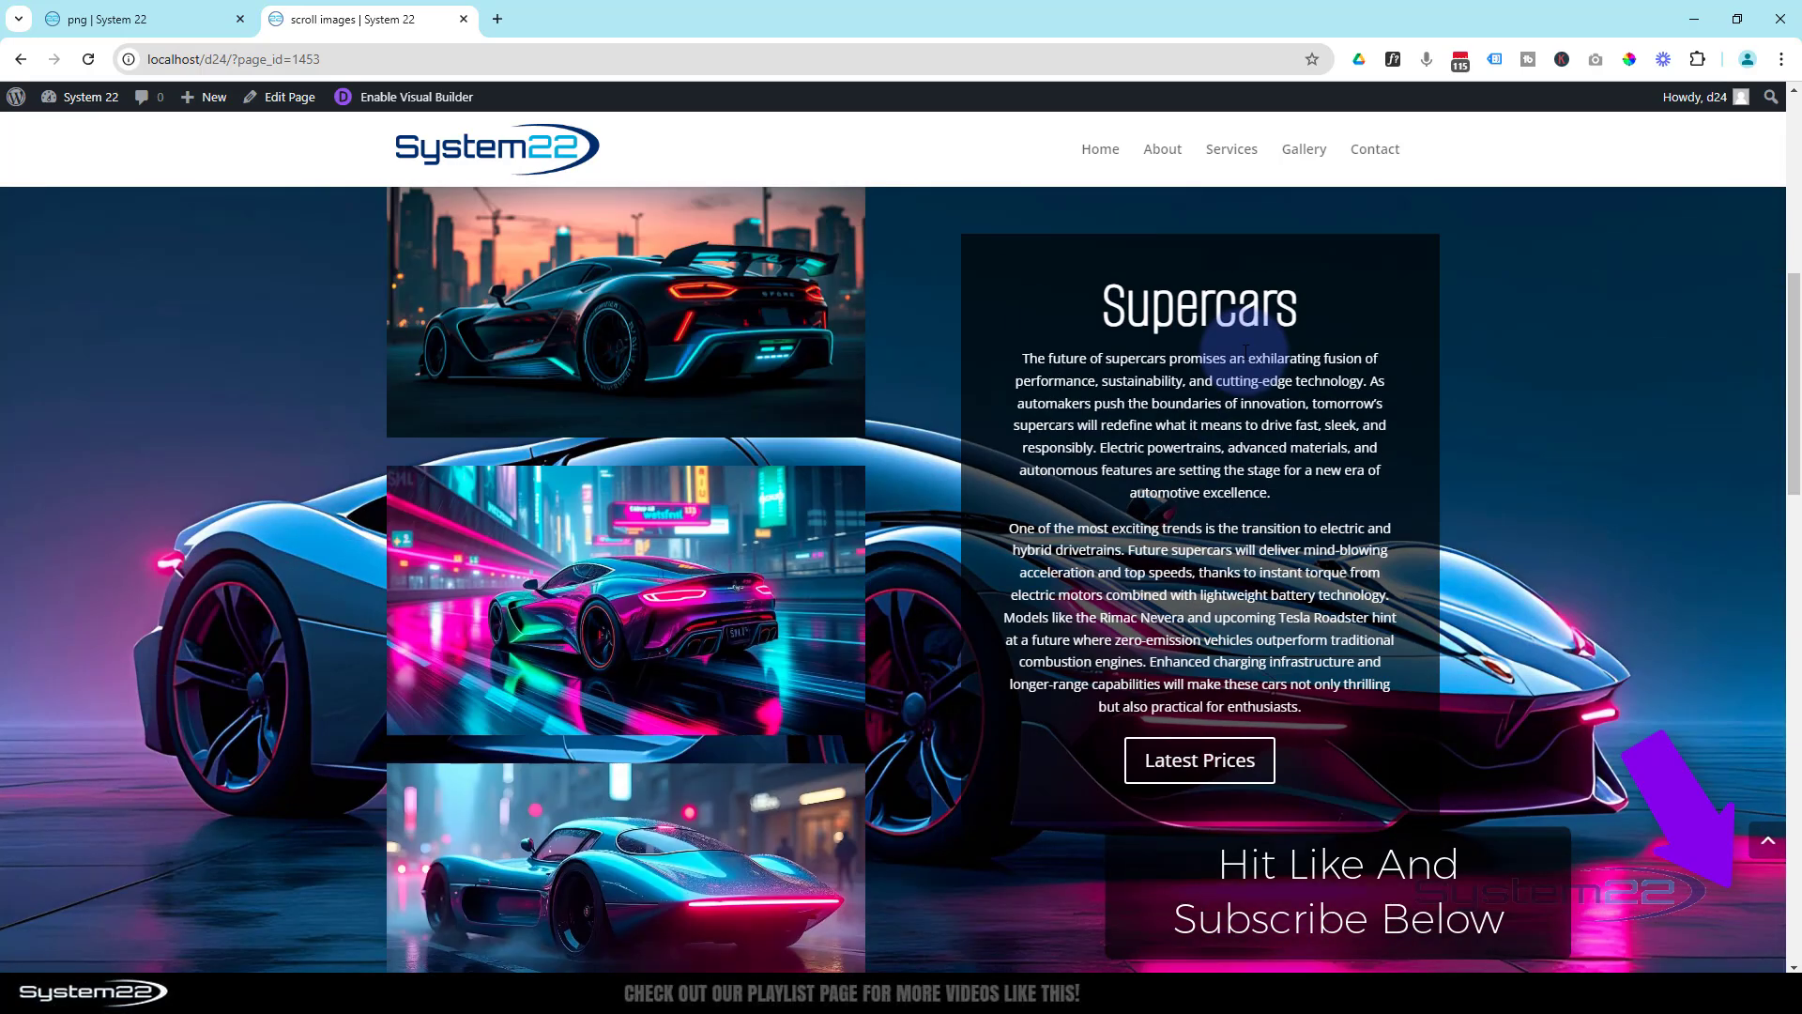
{"action": "scroll", "coordinate": [1246, 351], "scroll_direction": "up", "scroll_amount": 2}
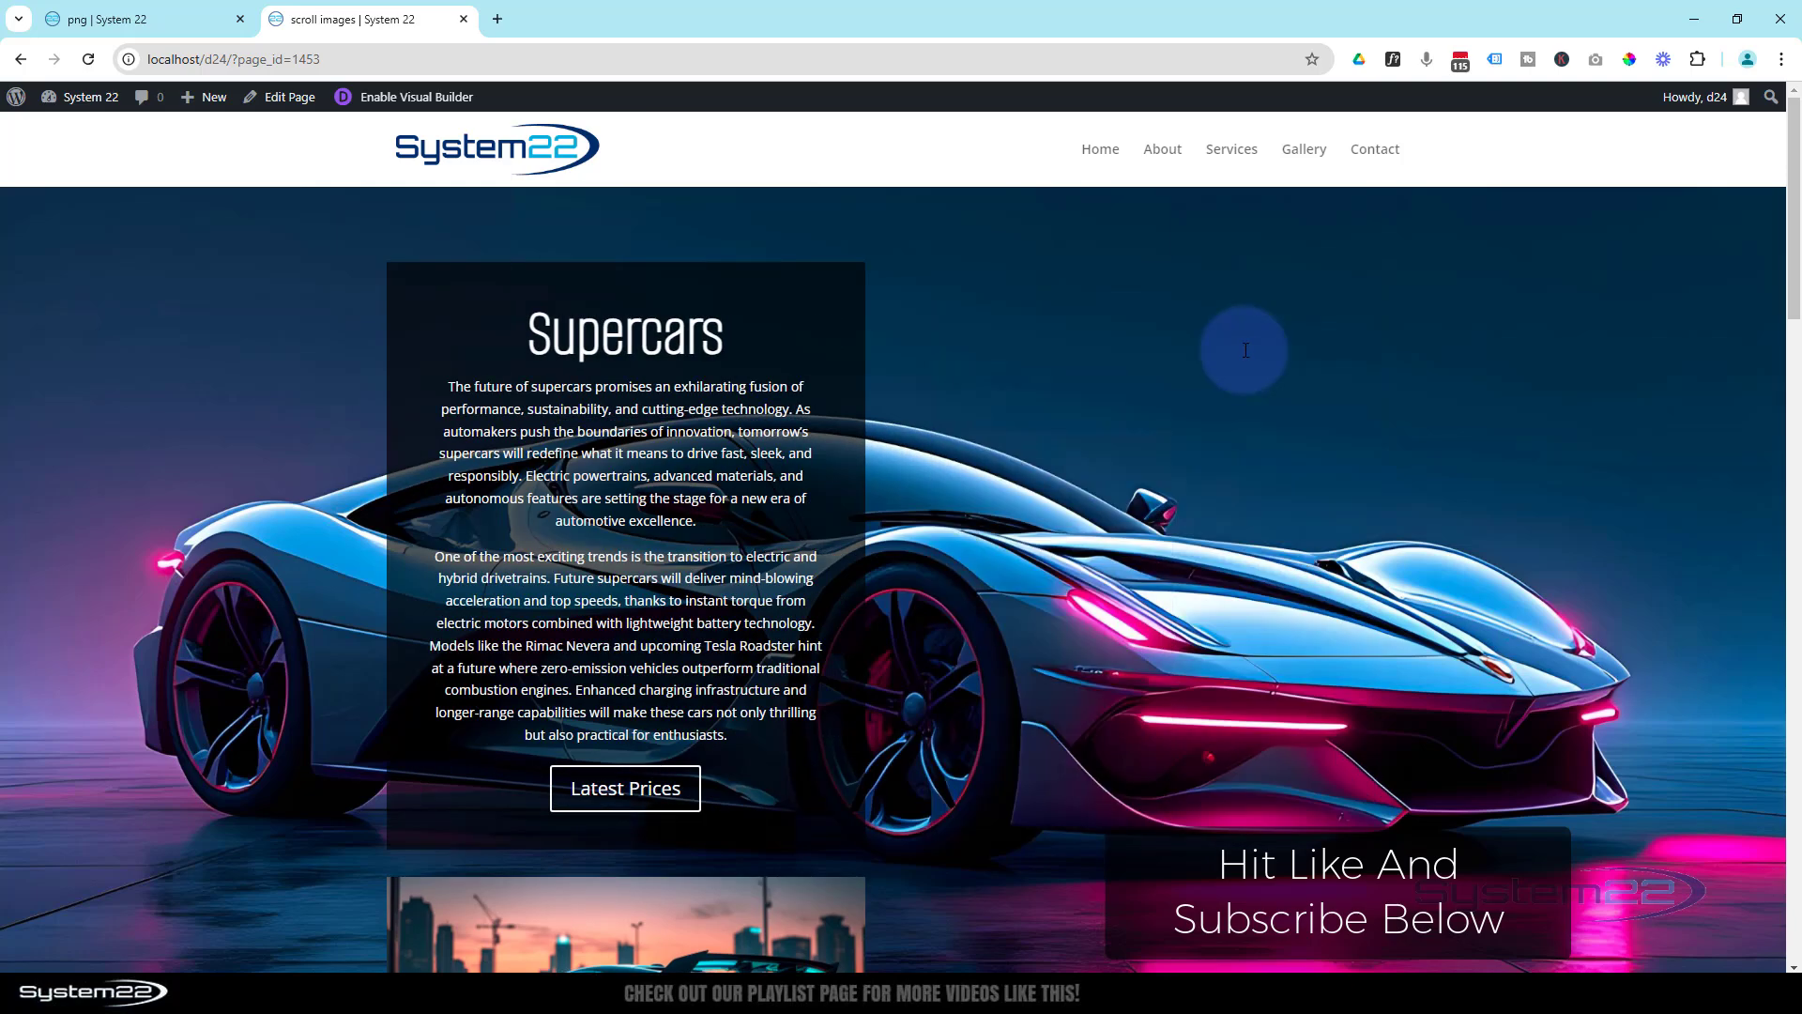